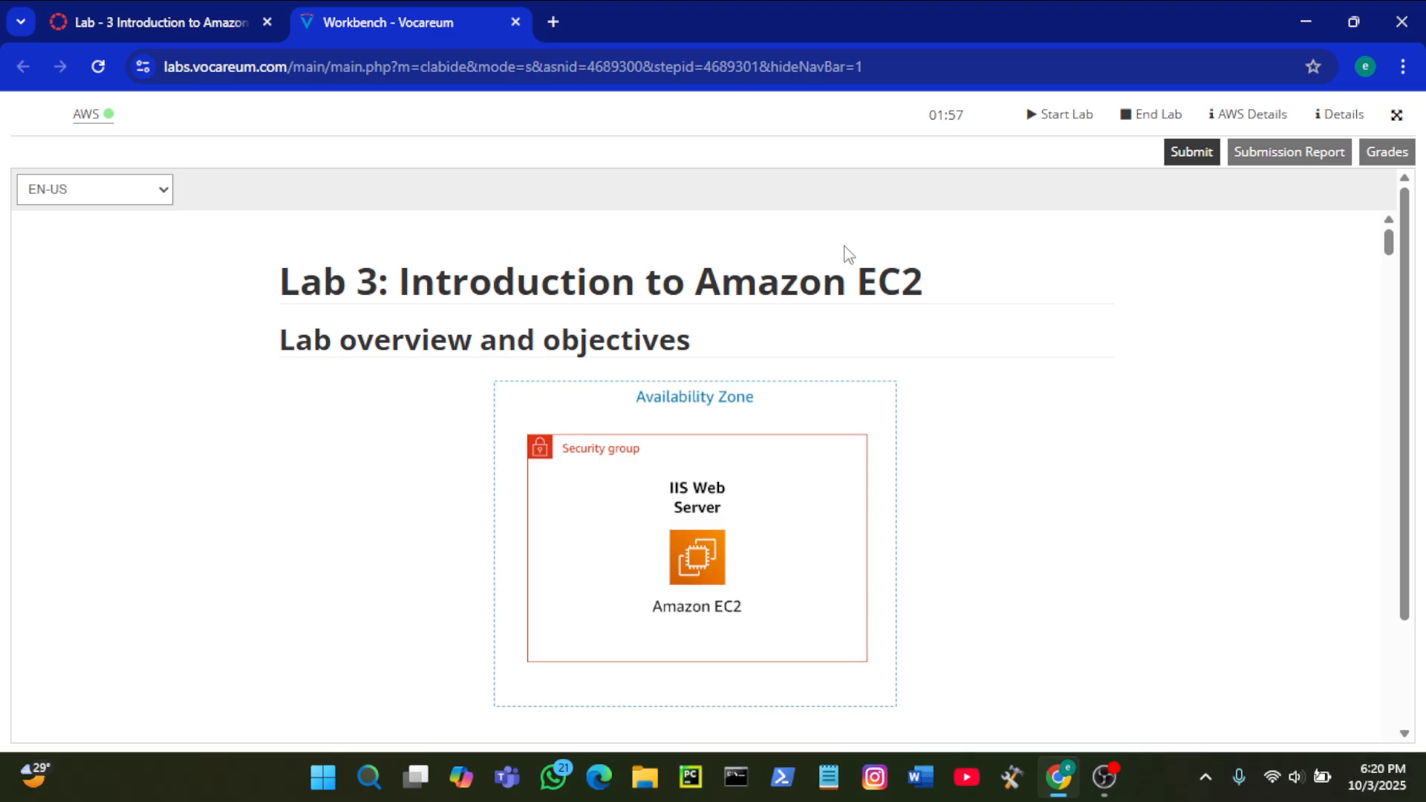
# Step: Sign out of the previous AWS session and open the AWS Management Console from the lab page
pyautogui.scroll(-15, 956, 329)
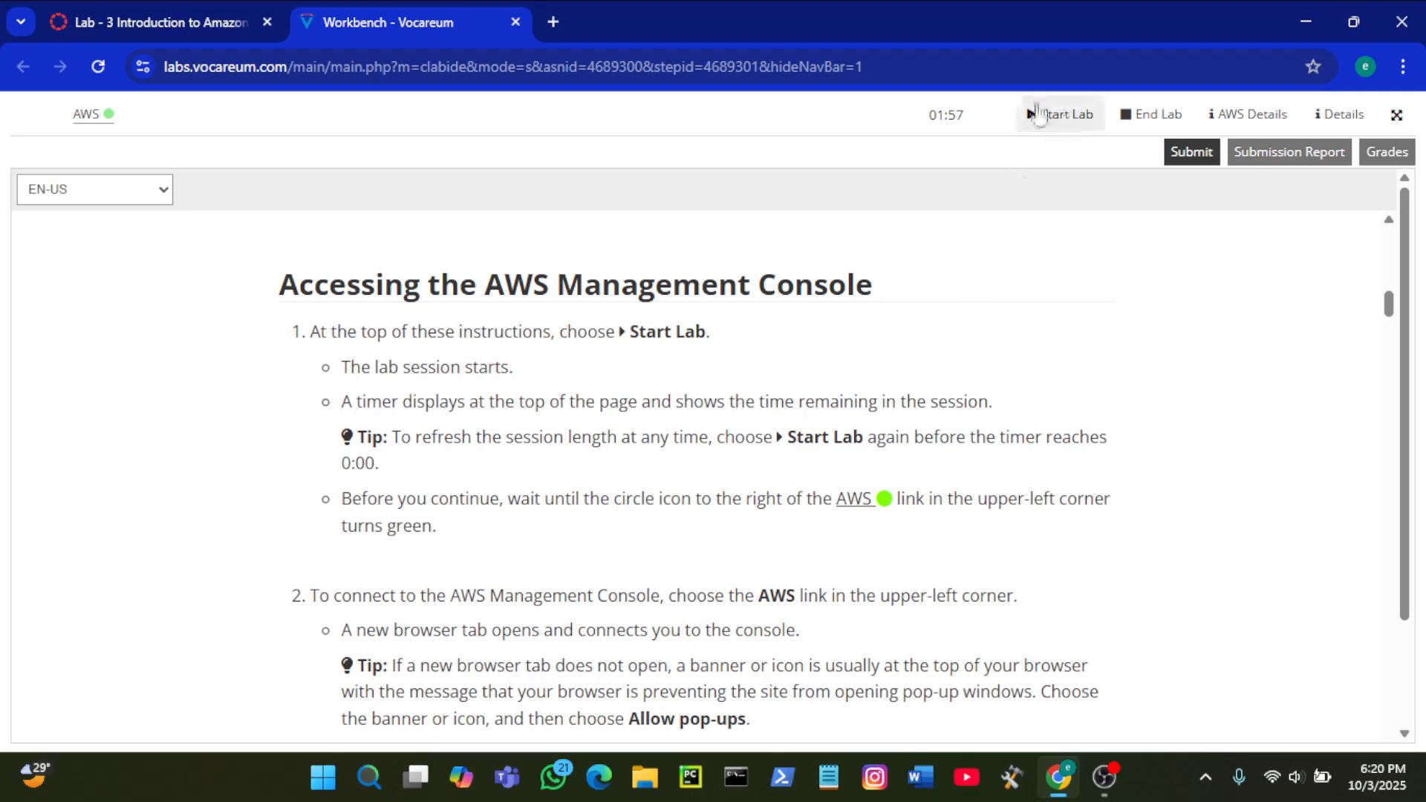
pyautogui.scroll(-1, 767, 491)
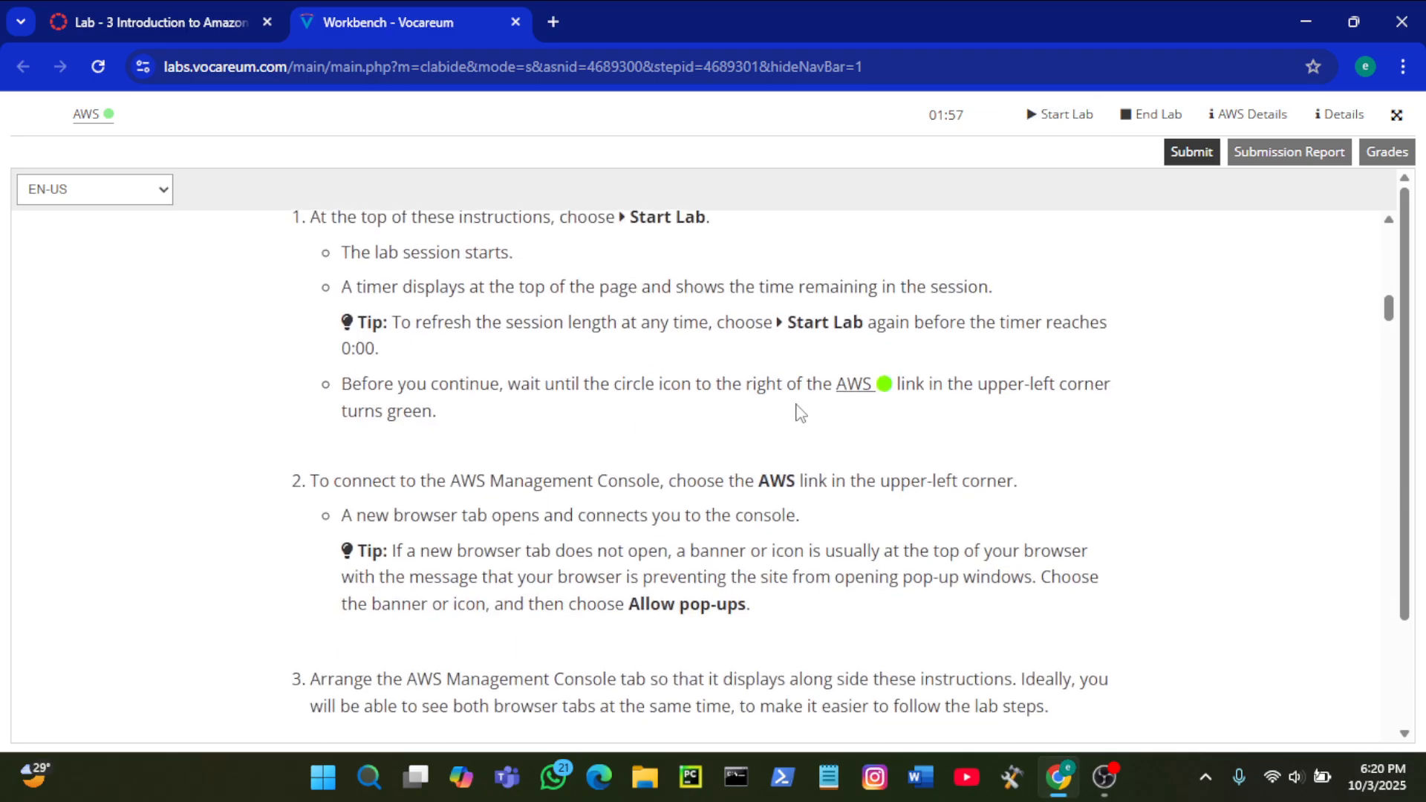
pyautogui.click(103, 132)
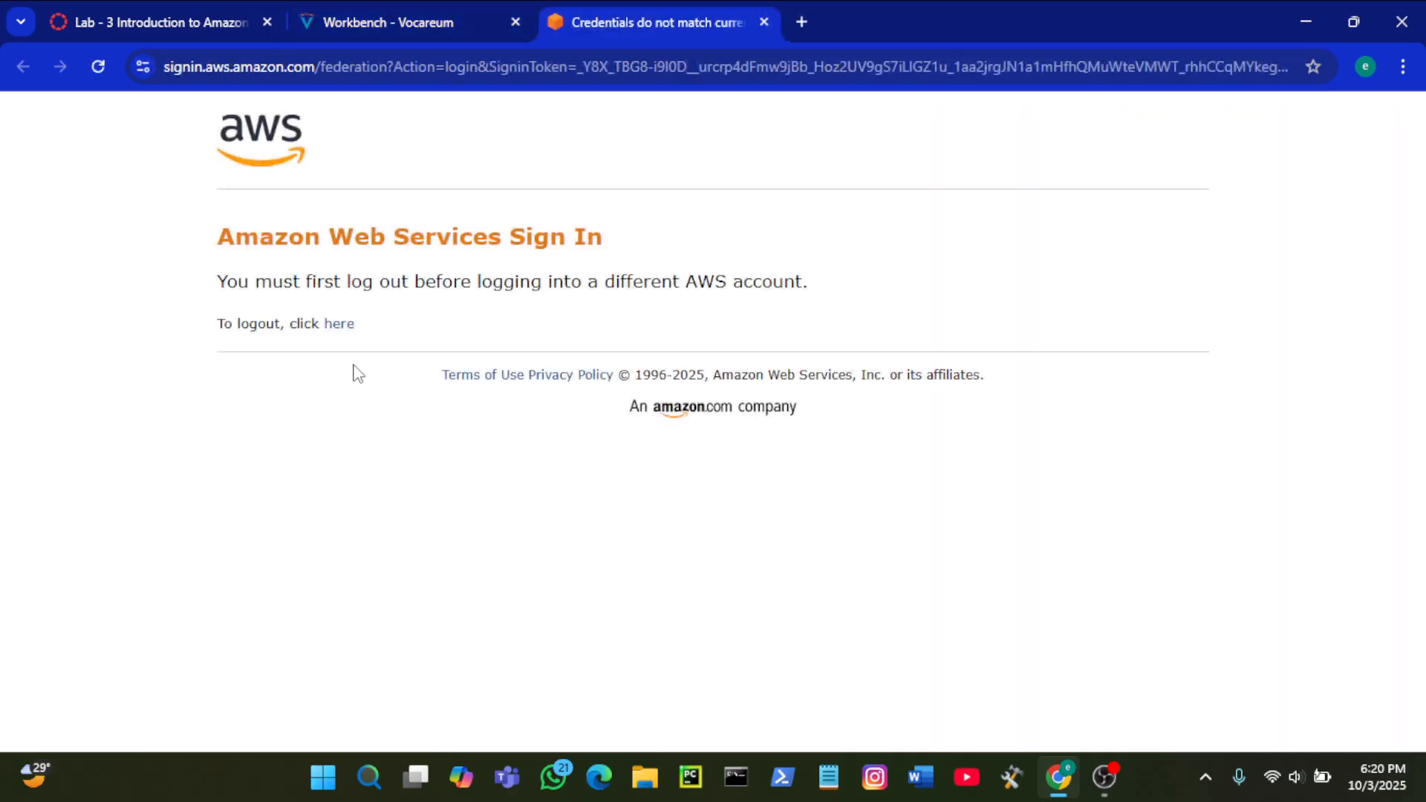
pyautogui.click(335, 326)
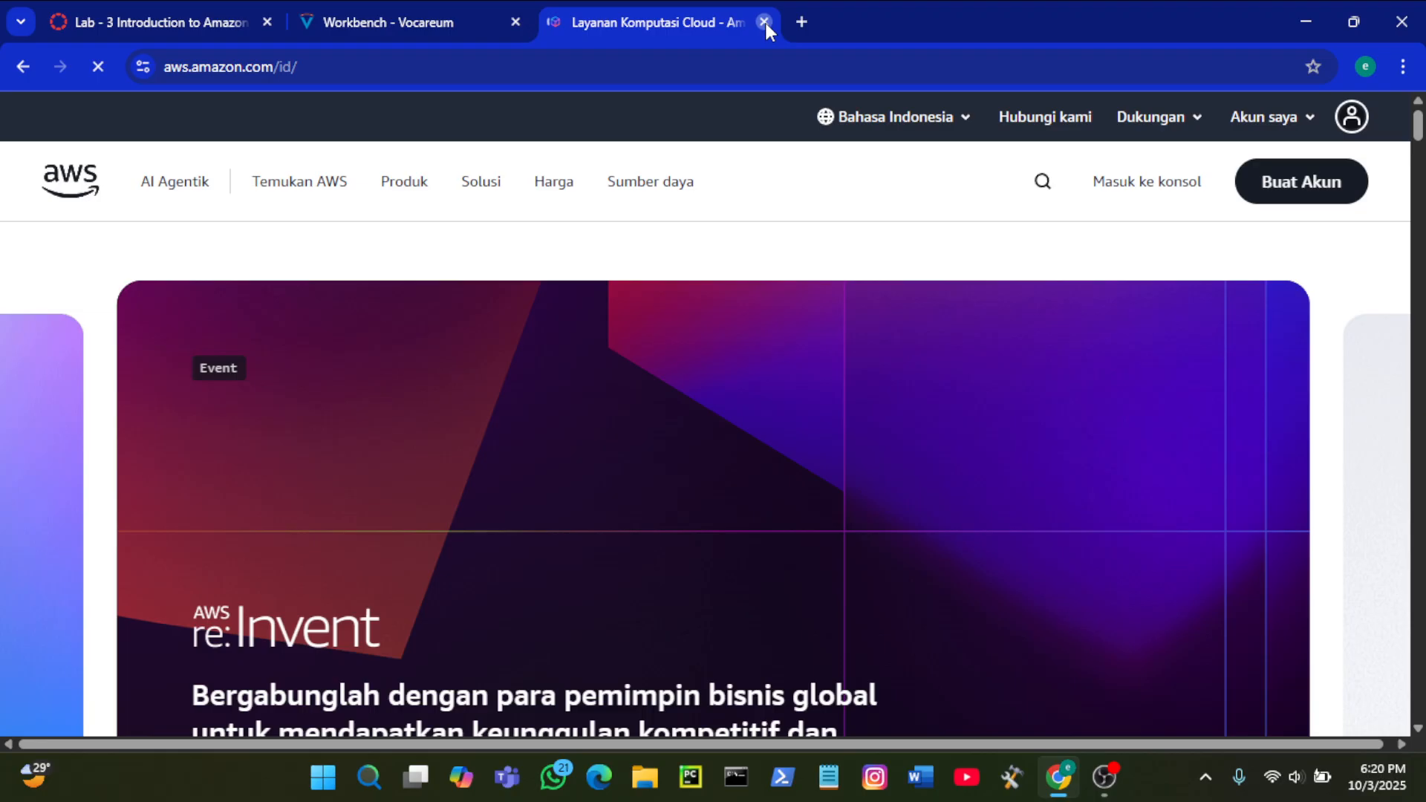
pyautogui.click(765, 23)
pyautogui.scroll(3, 485, 322)
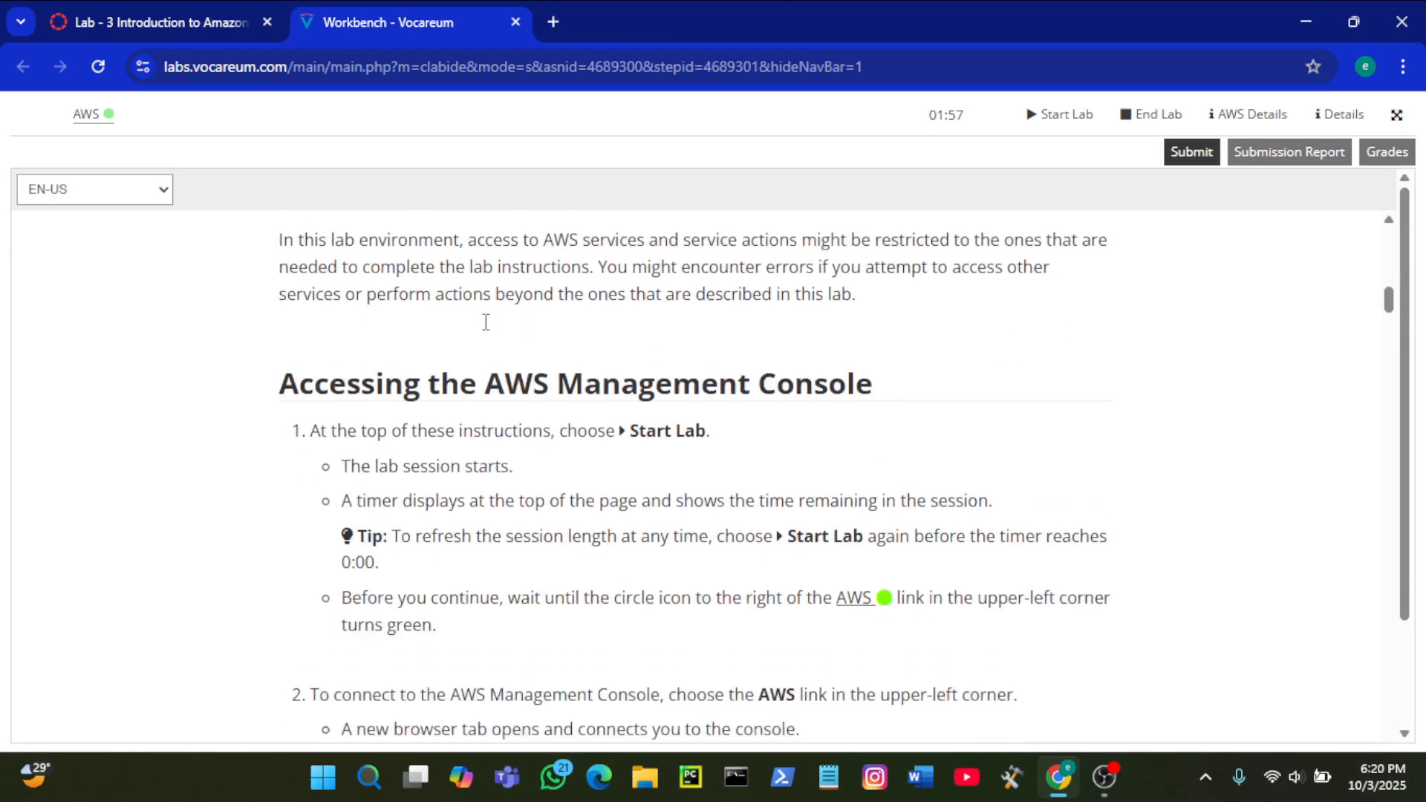
pyautogui.click(98, 129)
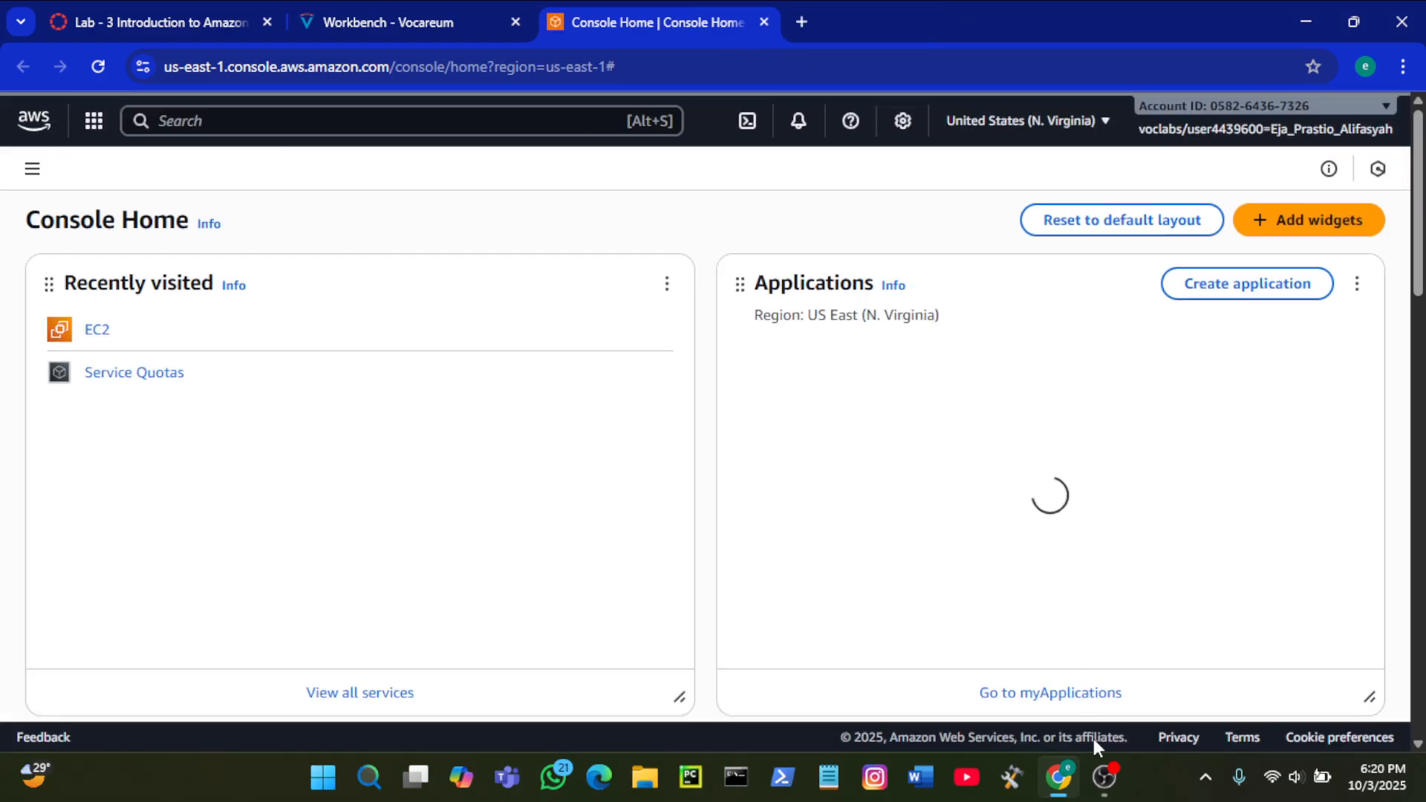
pyautogui.click(1104, 776)
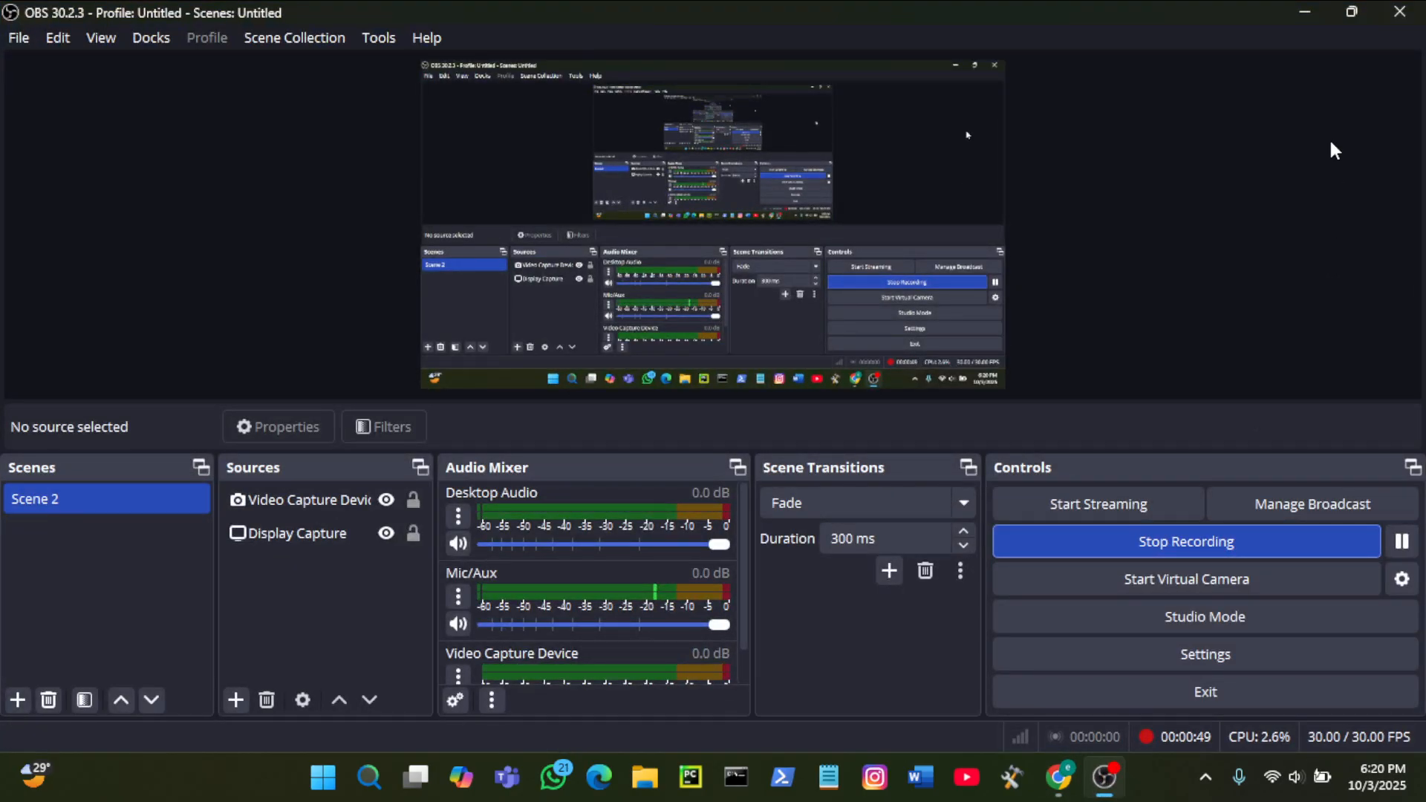
pyautogui.click(1305, 14)
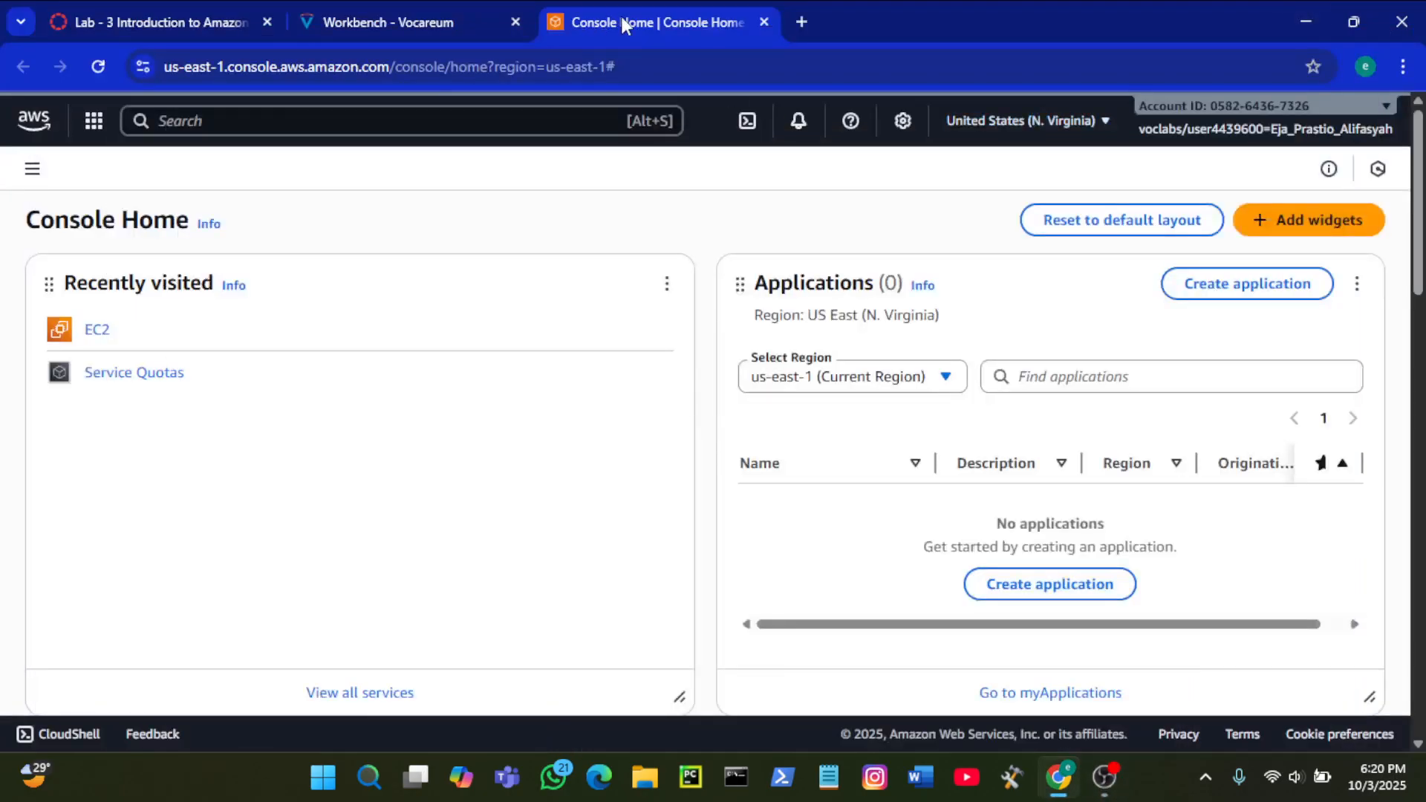
# Step: Move the AWS console into its own browser window and arrange it side by side with the lab instructions
pyautogui.moveTo(621, 12); pyautogui.dragTo(682, 128)
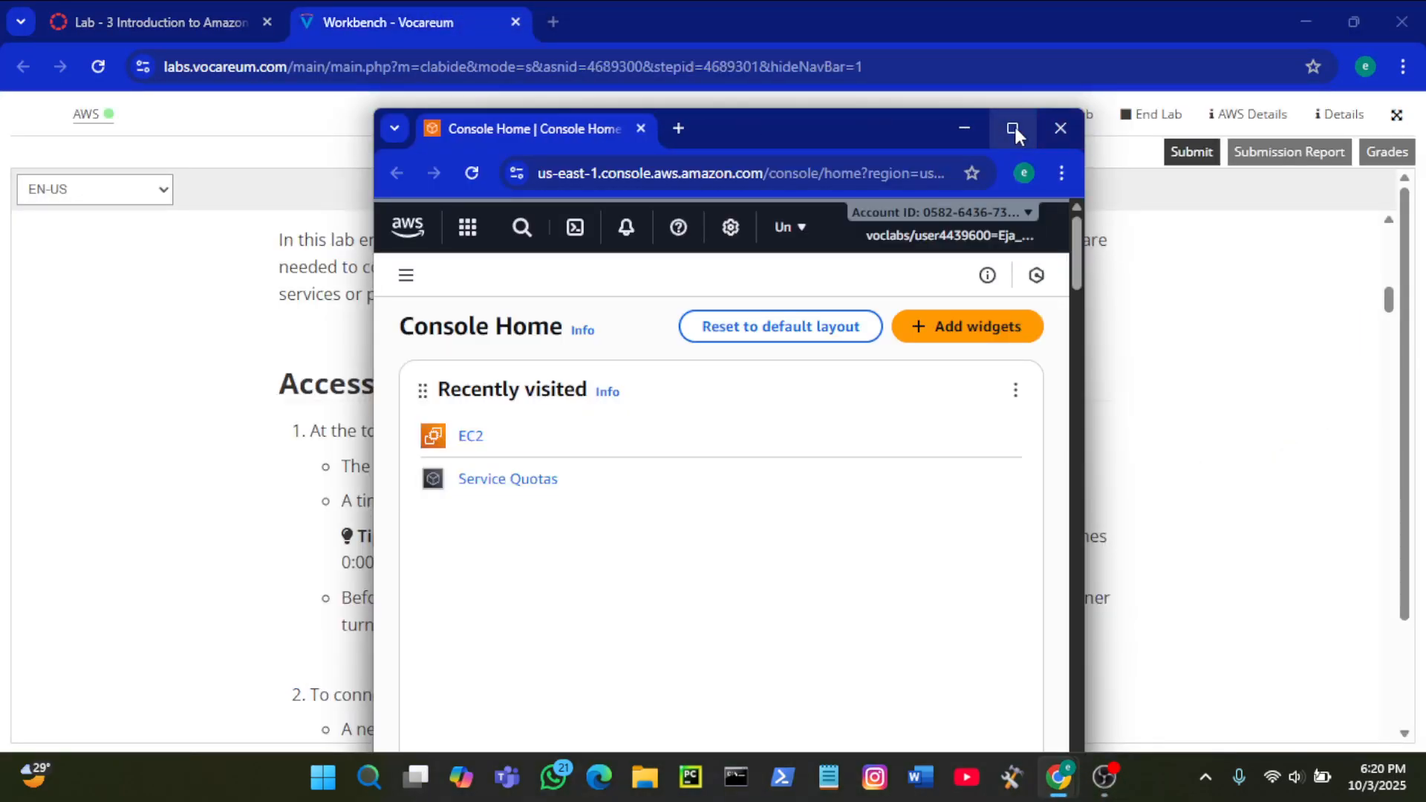
pyautogui.moveTo(1013, 128)
pyautogui.click(969, 171)
# Step: Follow the Task 1 instructions and open the EC2 service from the Compute category of AWS services
pyautogui.scroll(-9, 924, 401)
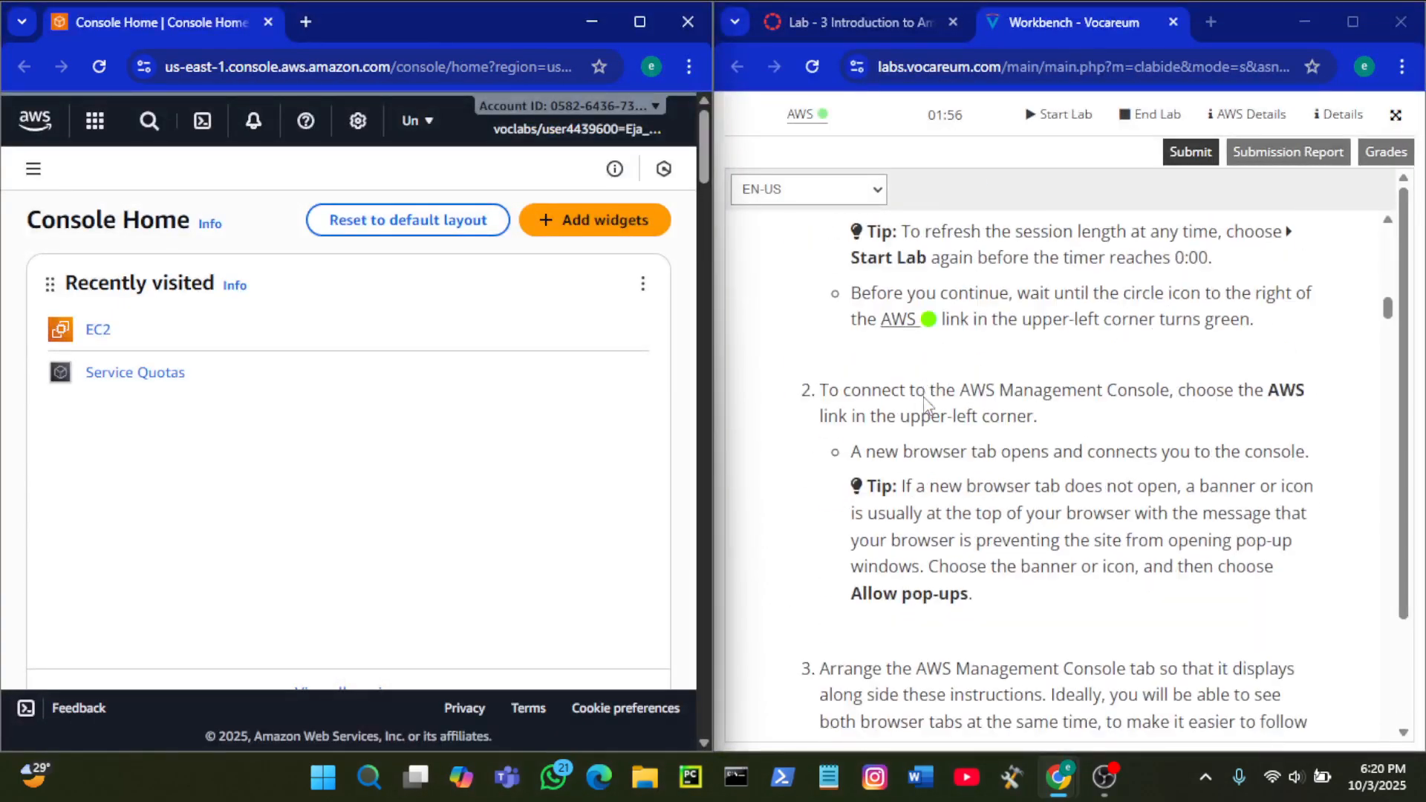
pyautogui.scroll(2, 924, 404)
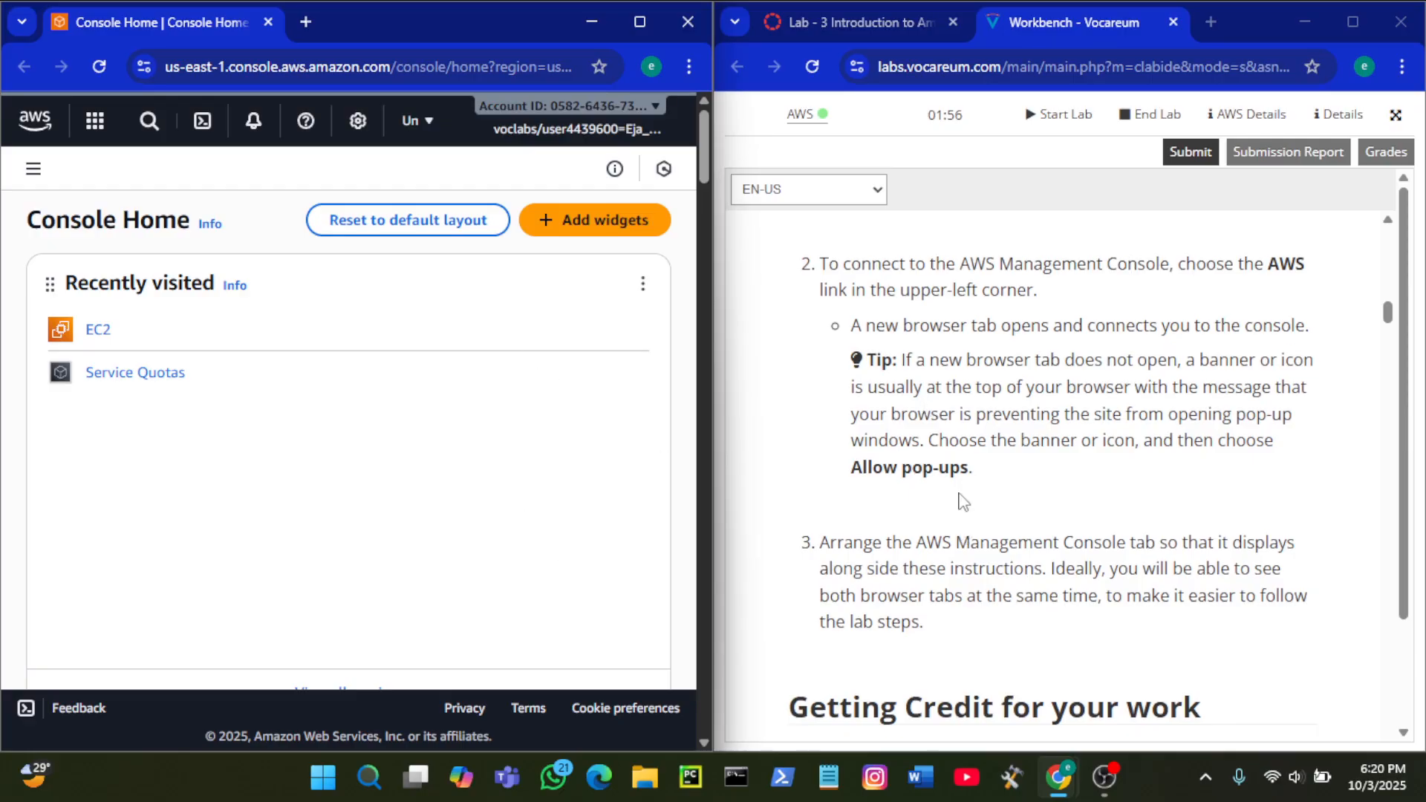
pyautogui.scroll(-10, 1030, 410)
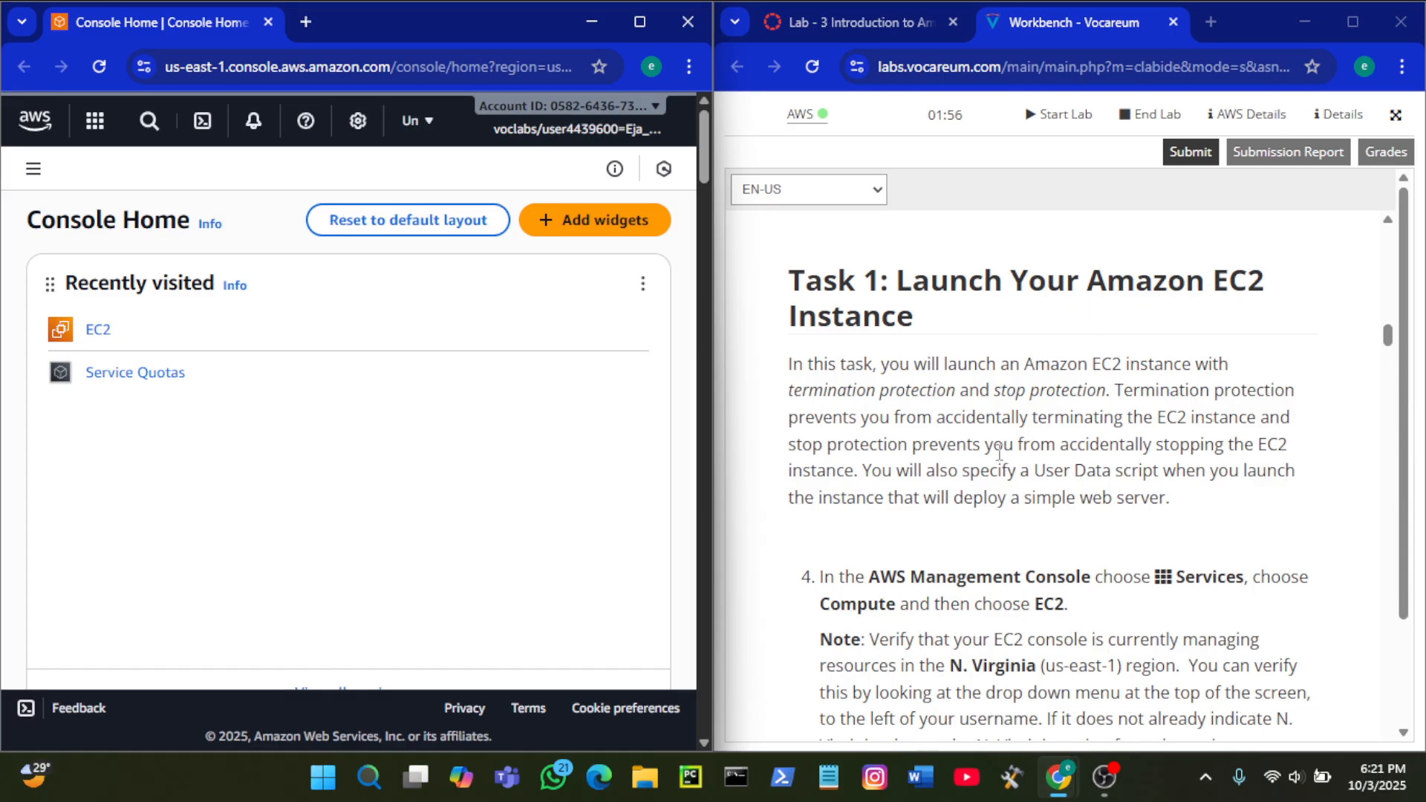
pyautogui.scroll(-4, 1000, 454)
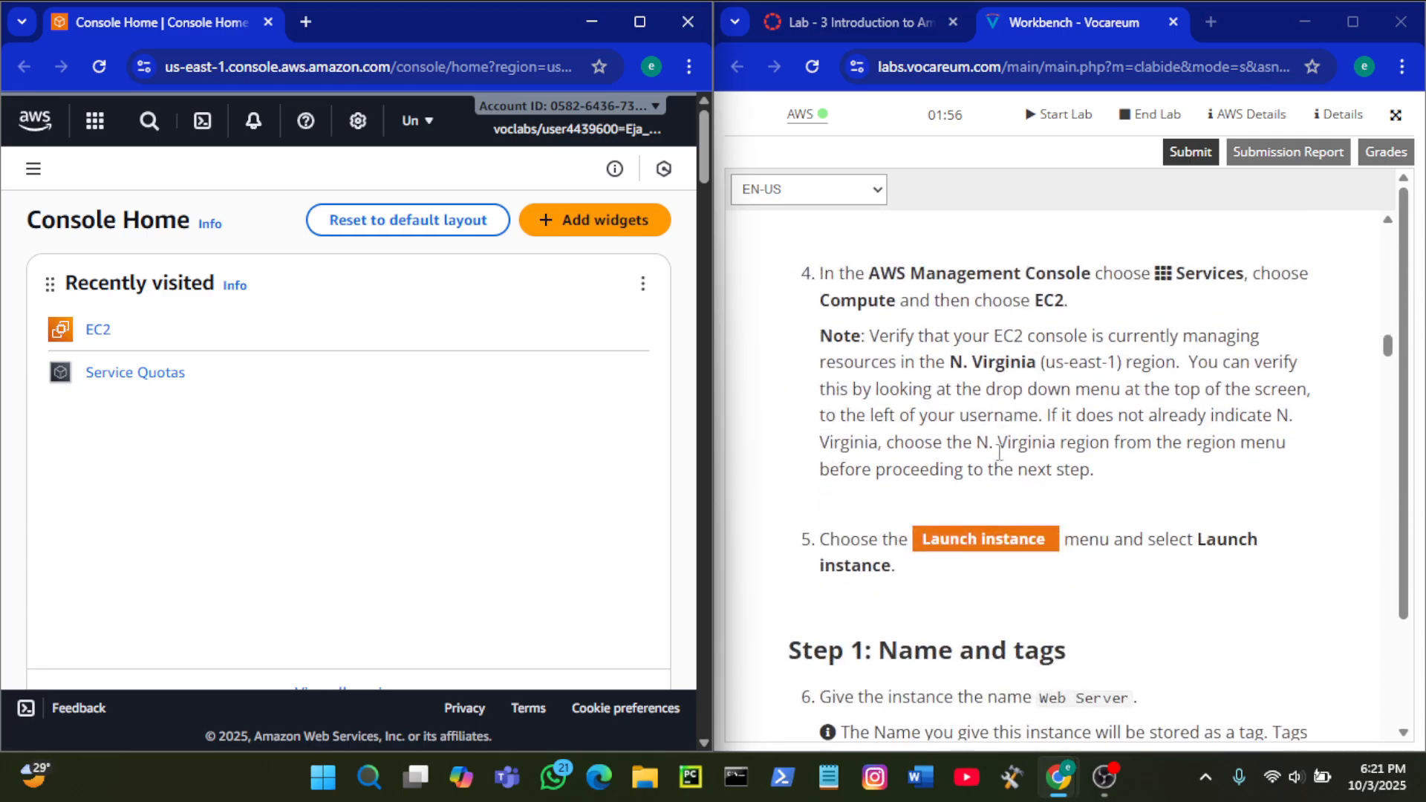
pyautogui.scroll(-1, 999, 454)
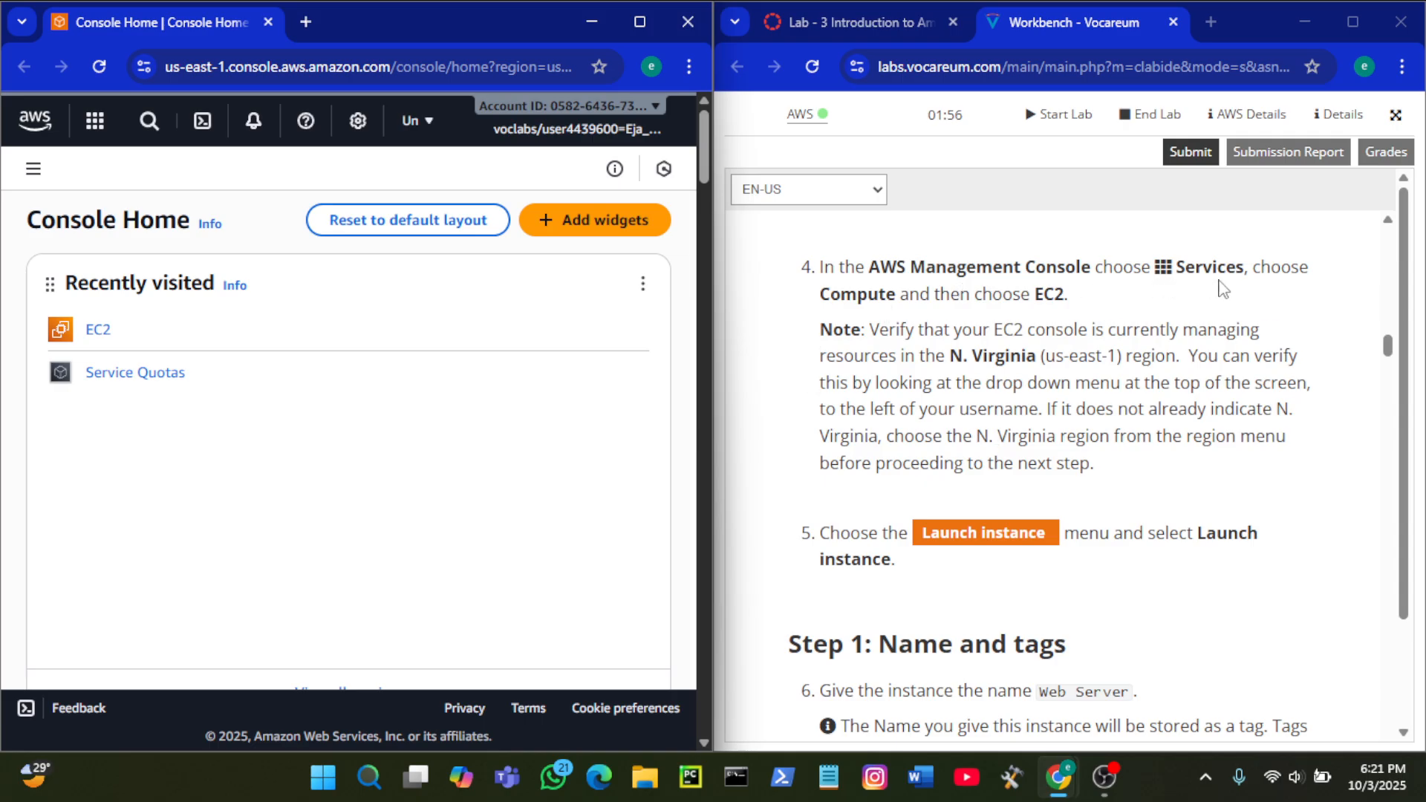
pyautogui.click(95, 121)
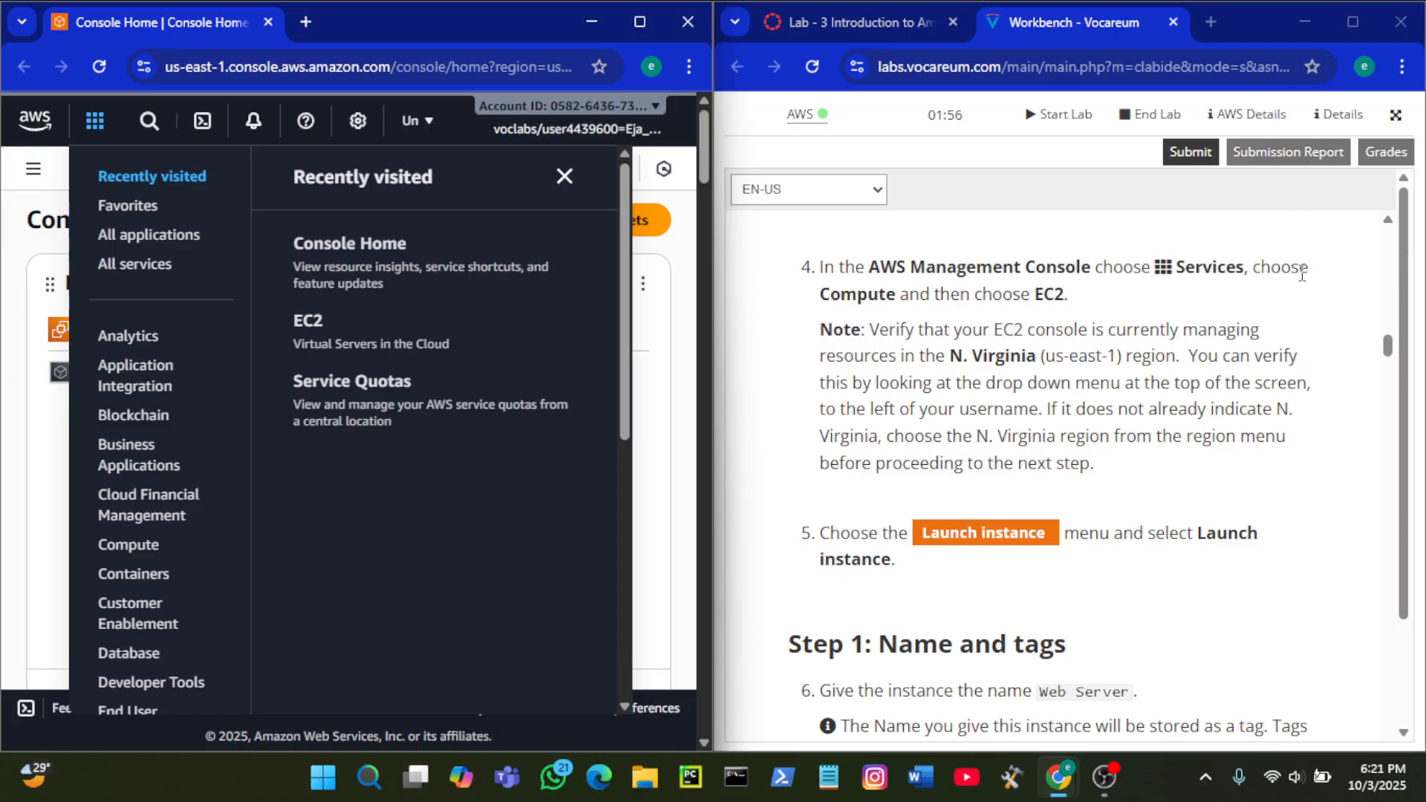
pyautogui.scroll(-2, 207, 356)
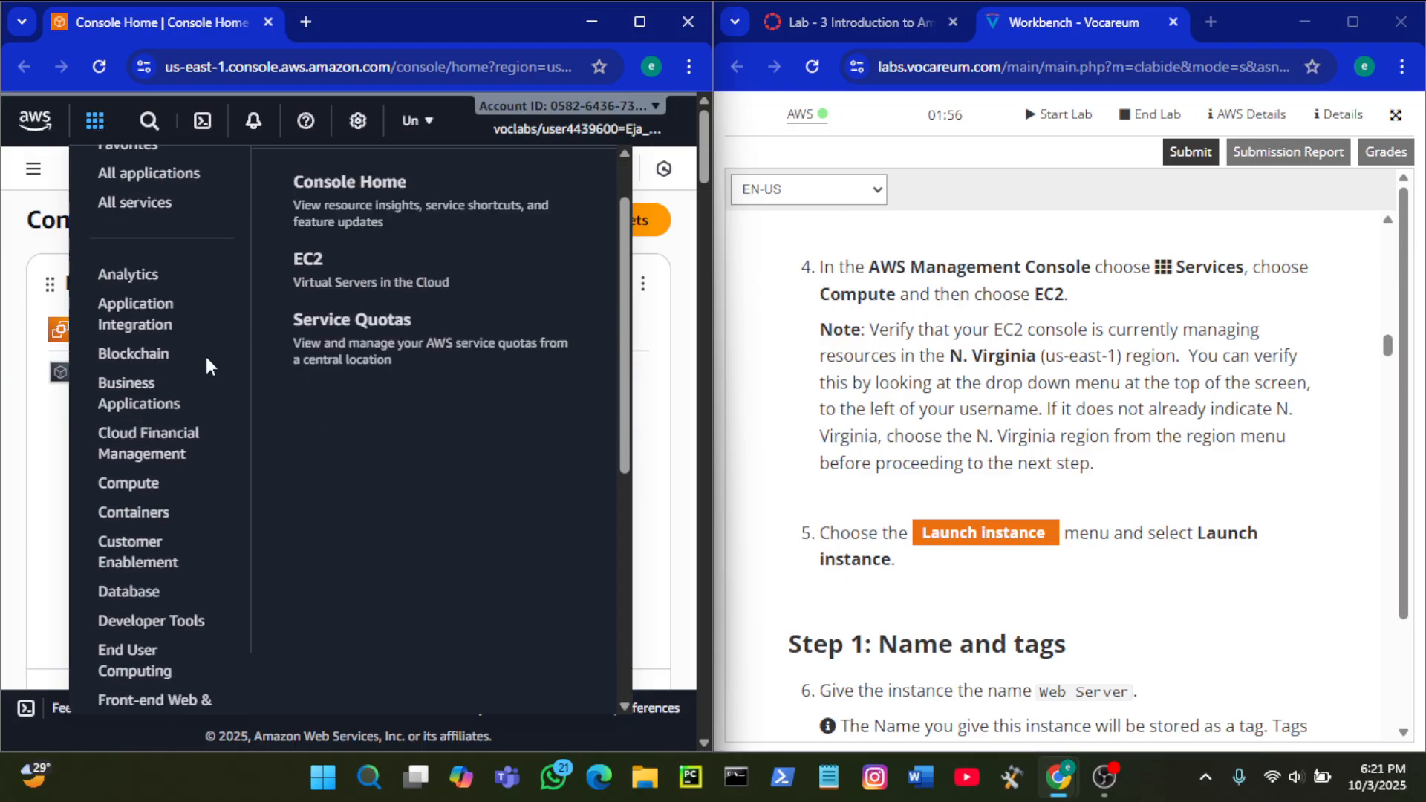
pyautogui.click(130, 464)
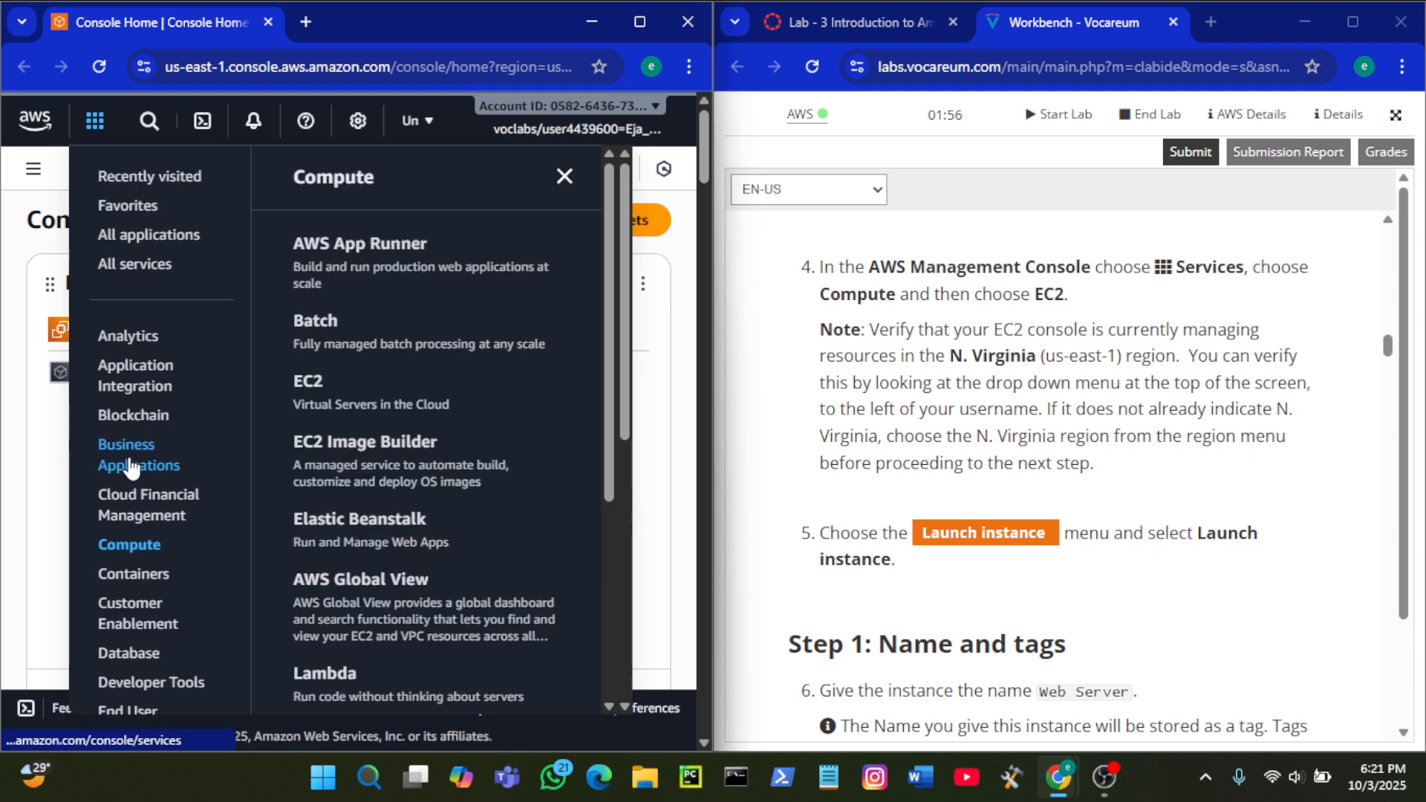
pyautogui.click(307, 381)
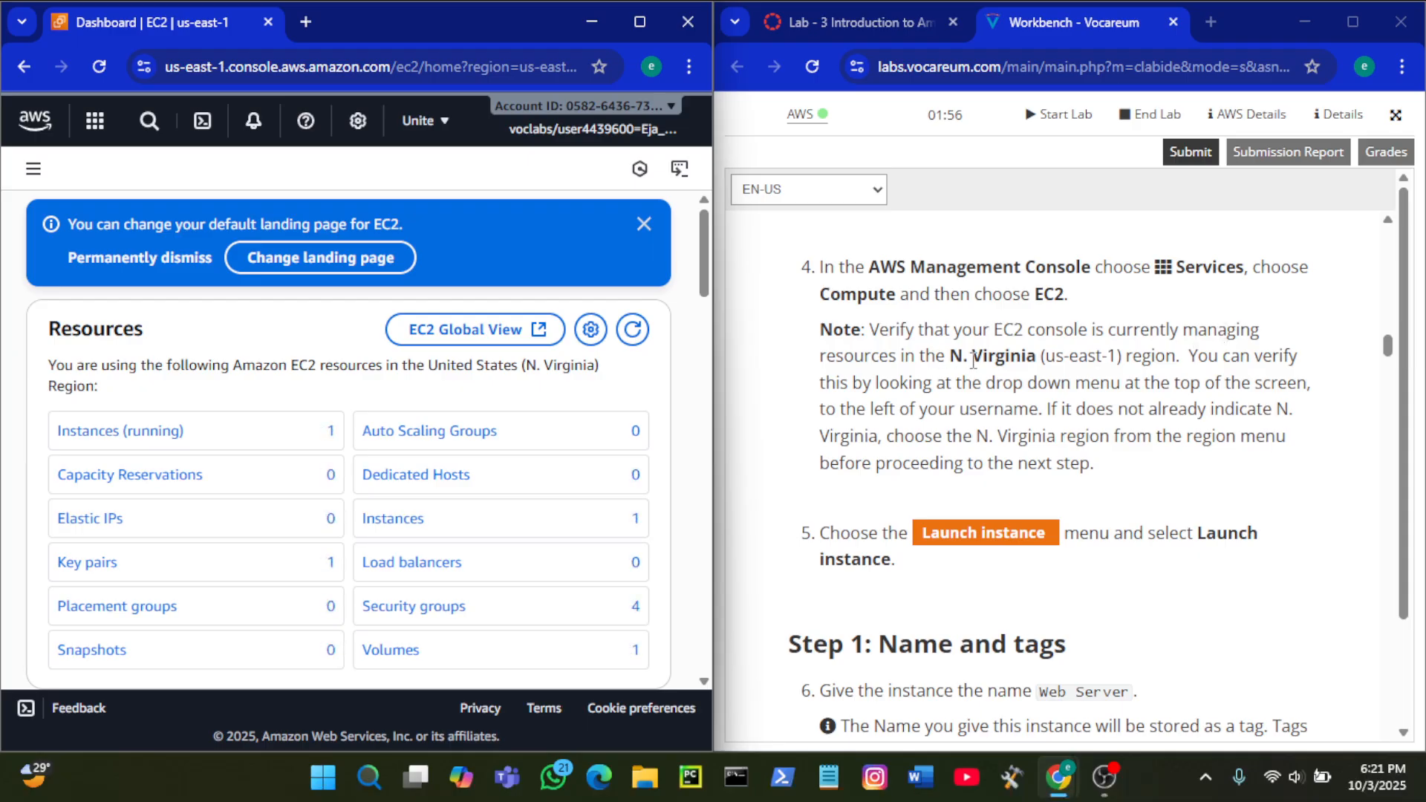
# Step: Check that the EC2 console uses the N. Virginia (us-east-1) region and open the form for launching an instance
pyautogui.click(447, 116)
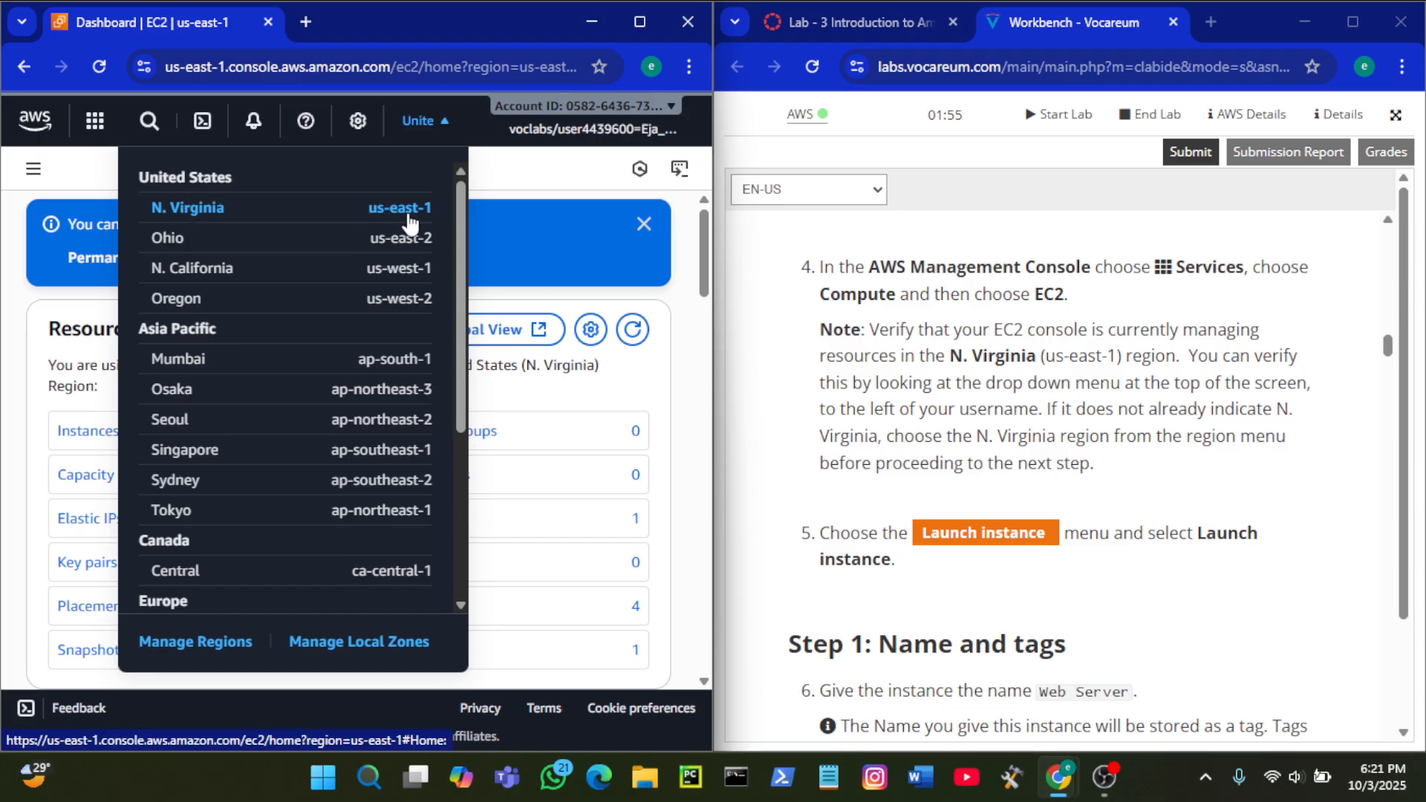
pyautogui.click(482, 197)
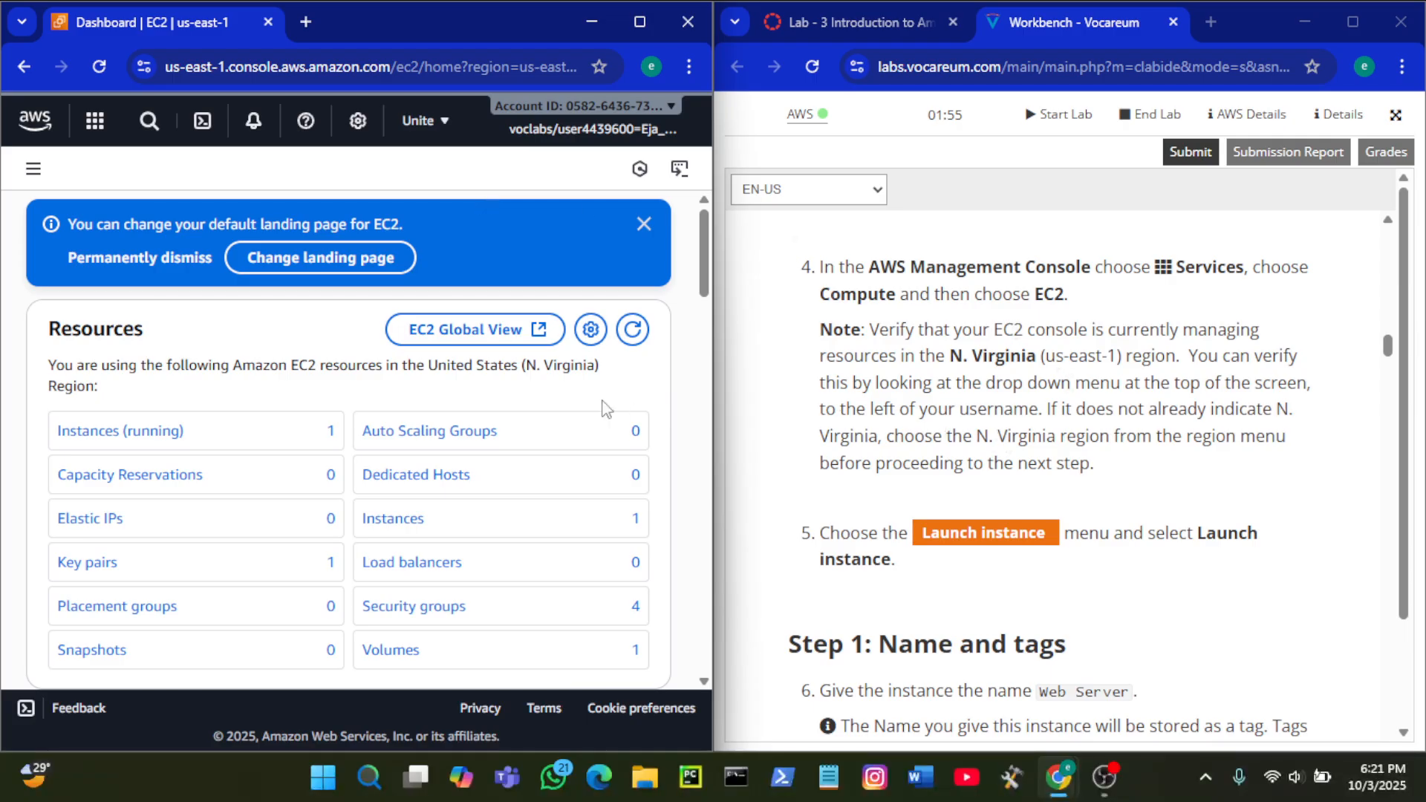
pyautogui.scroll(-2, 945, 416)
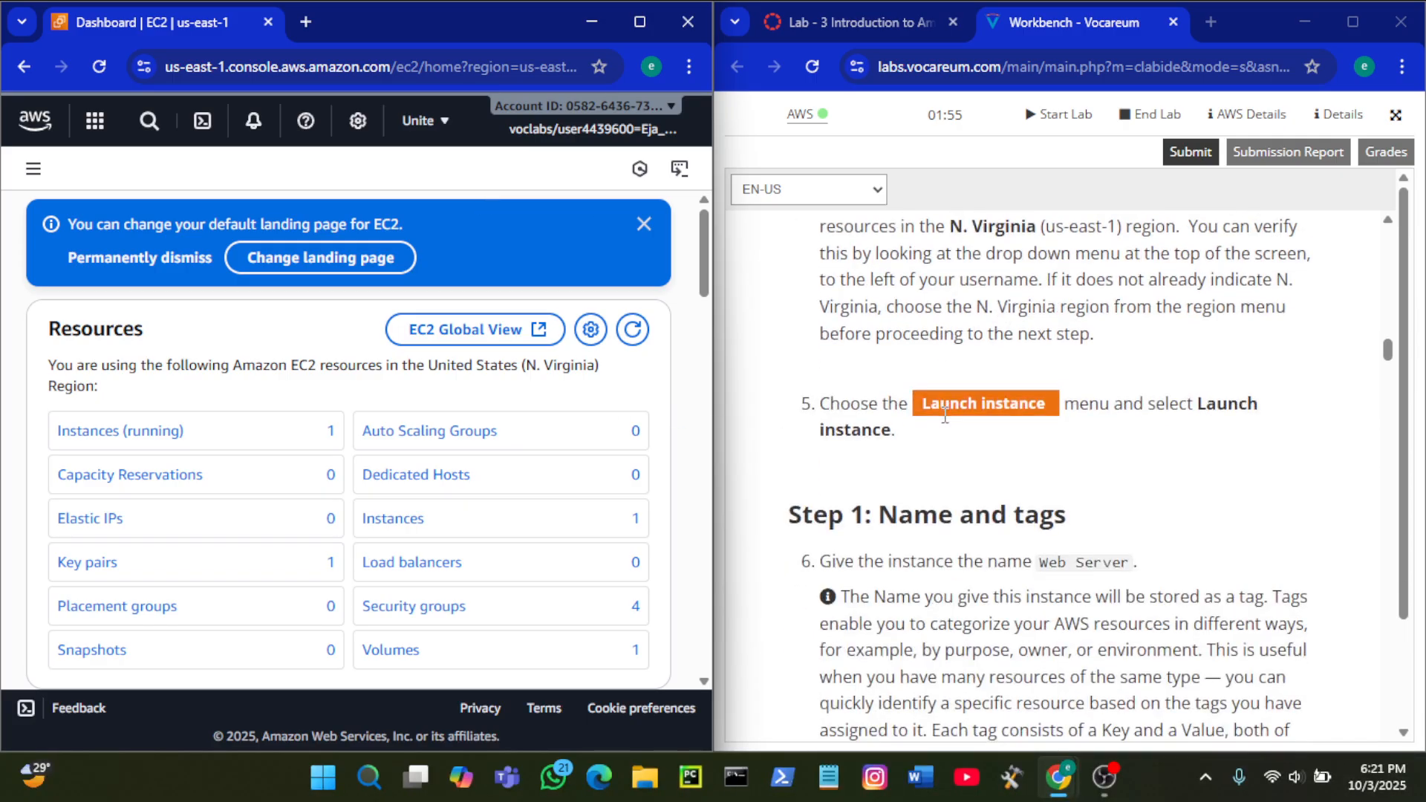
pyautogui.scroll(1, 945, 416)
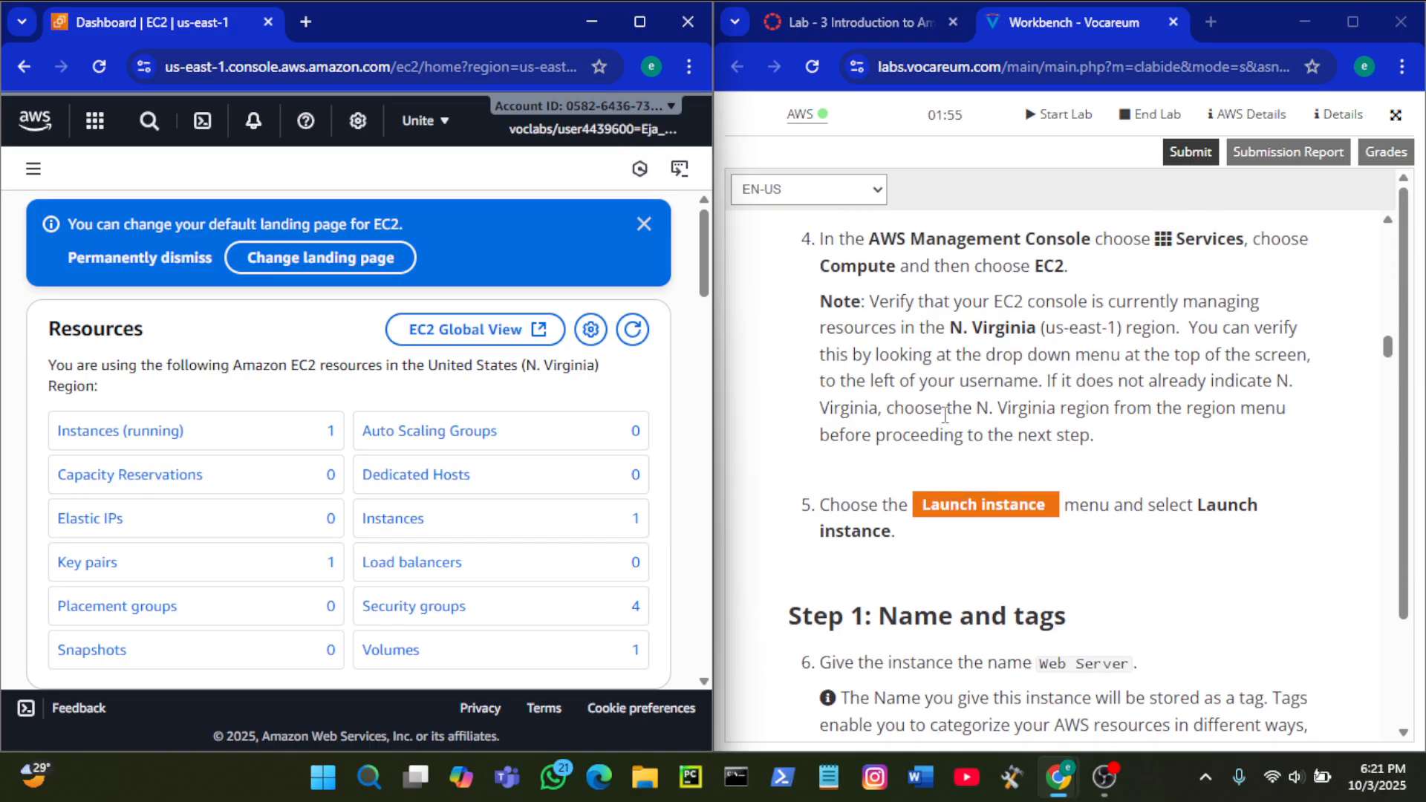
pyautogui.scroll(-6, 373, 352)
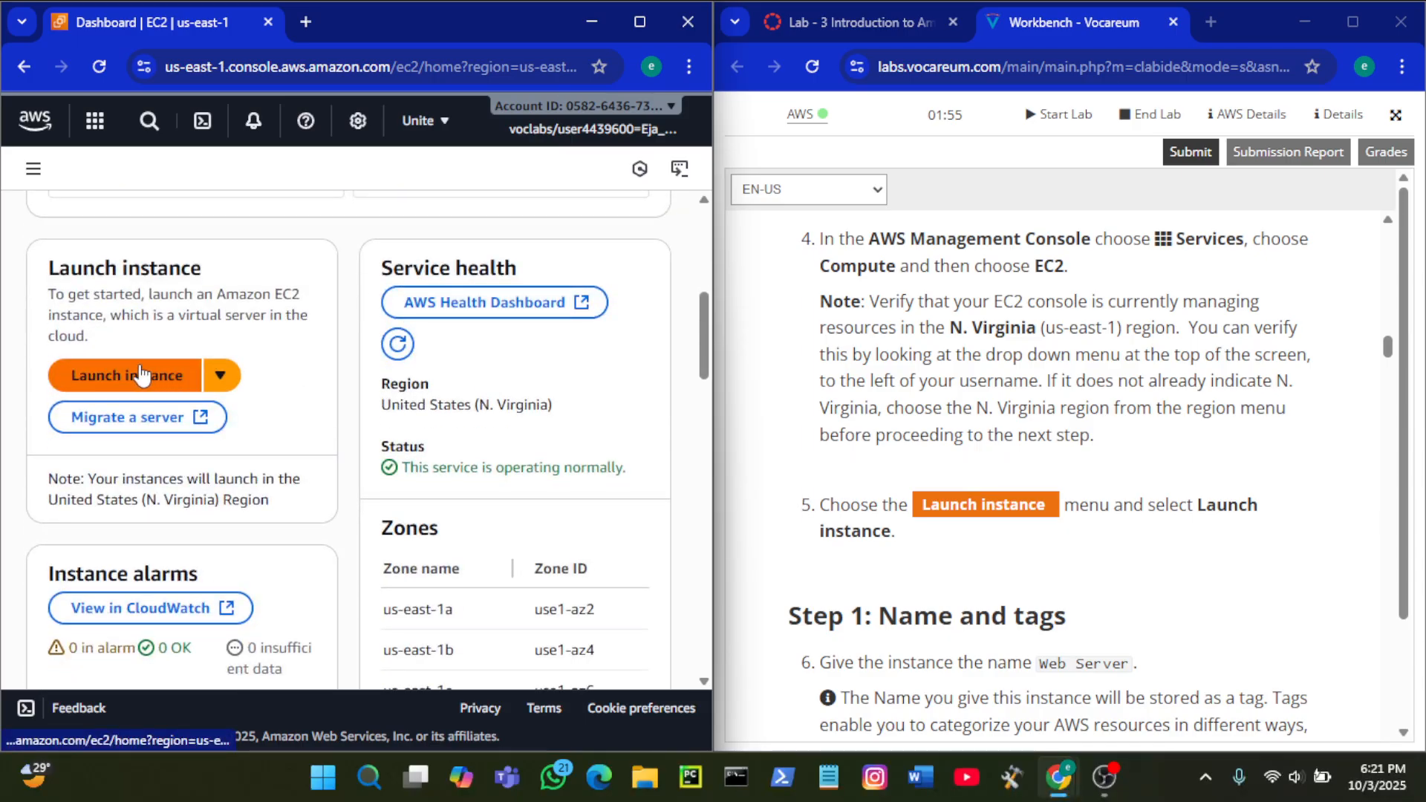
pyautogui.click(141, 373)
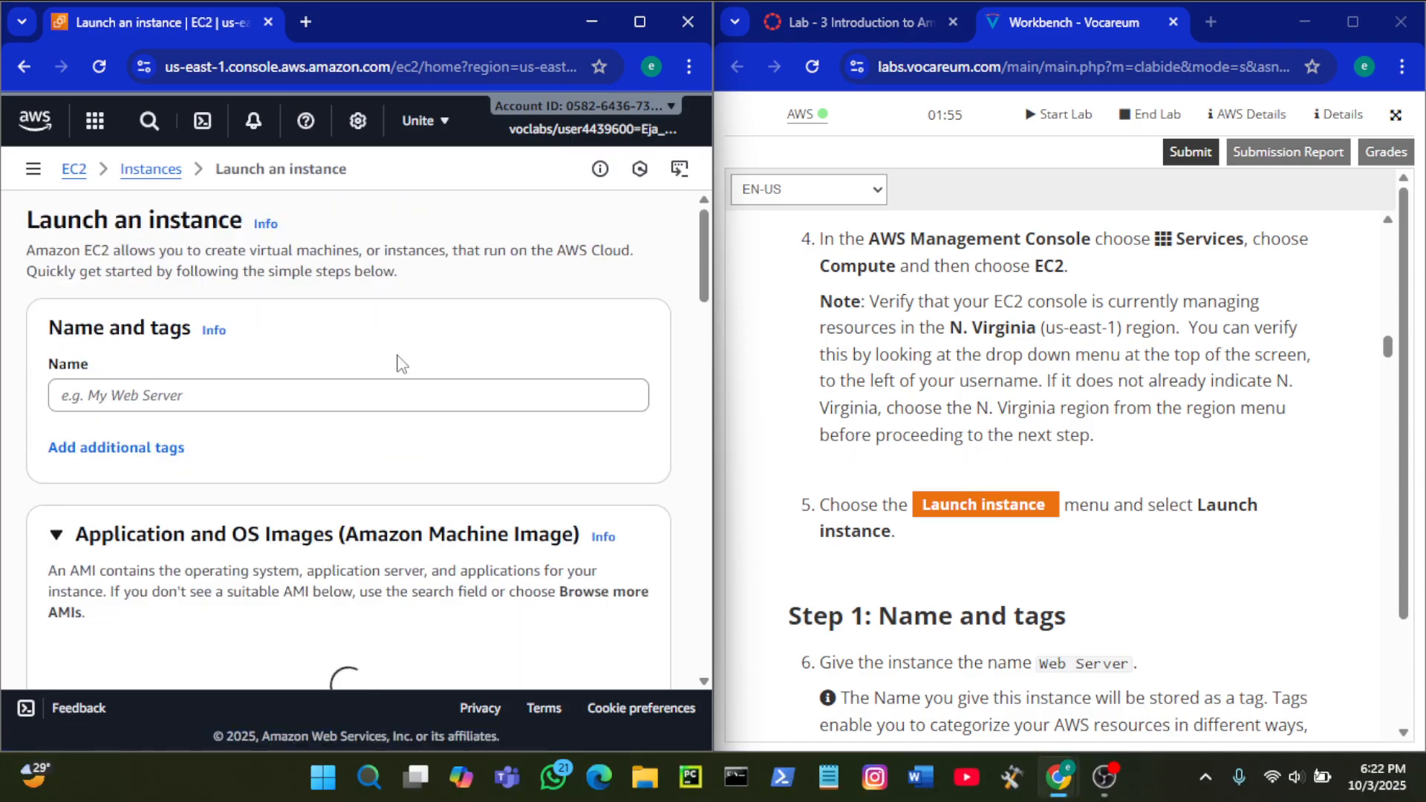
# Step: Name the new instance "Web Server", copying the name from the lab instructions
pyautogui.scroll(-4, 1102, 439)
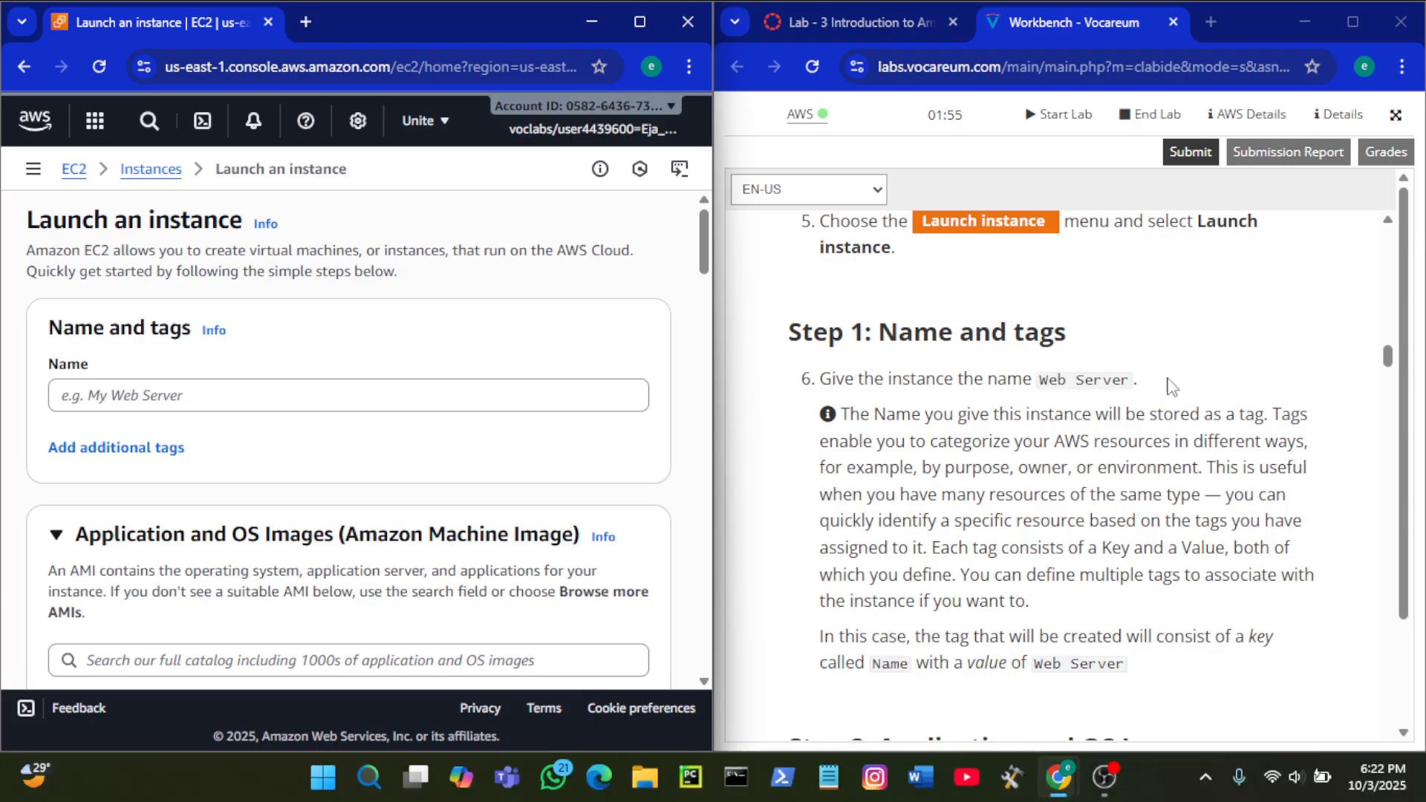
pyautogui.moveTo(1132, 385); pyautogui.dragTo(1042, 384)
pyautogui.hotkey('ctrl', 'c')
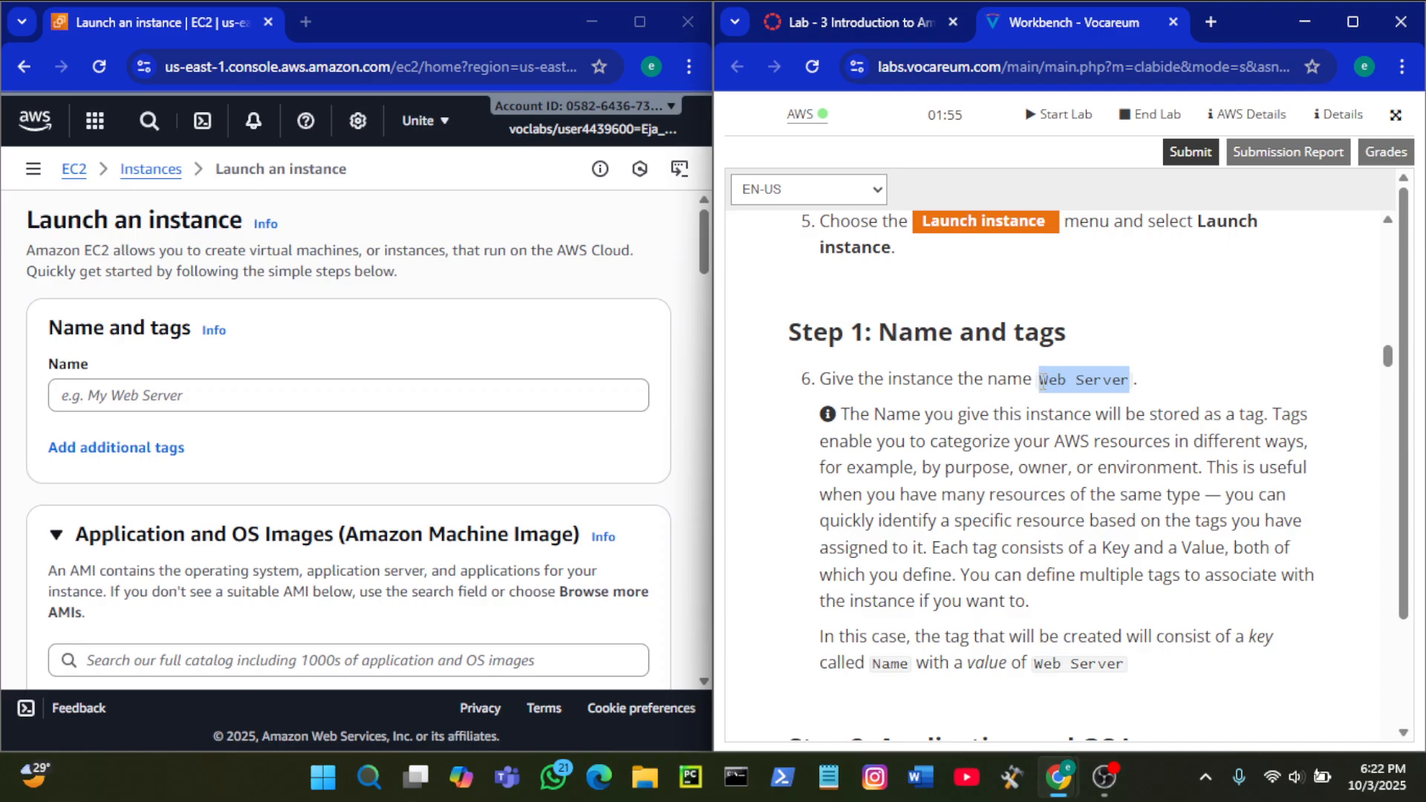
pyautogui.click(605, 387)
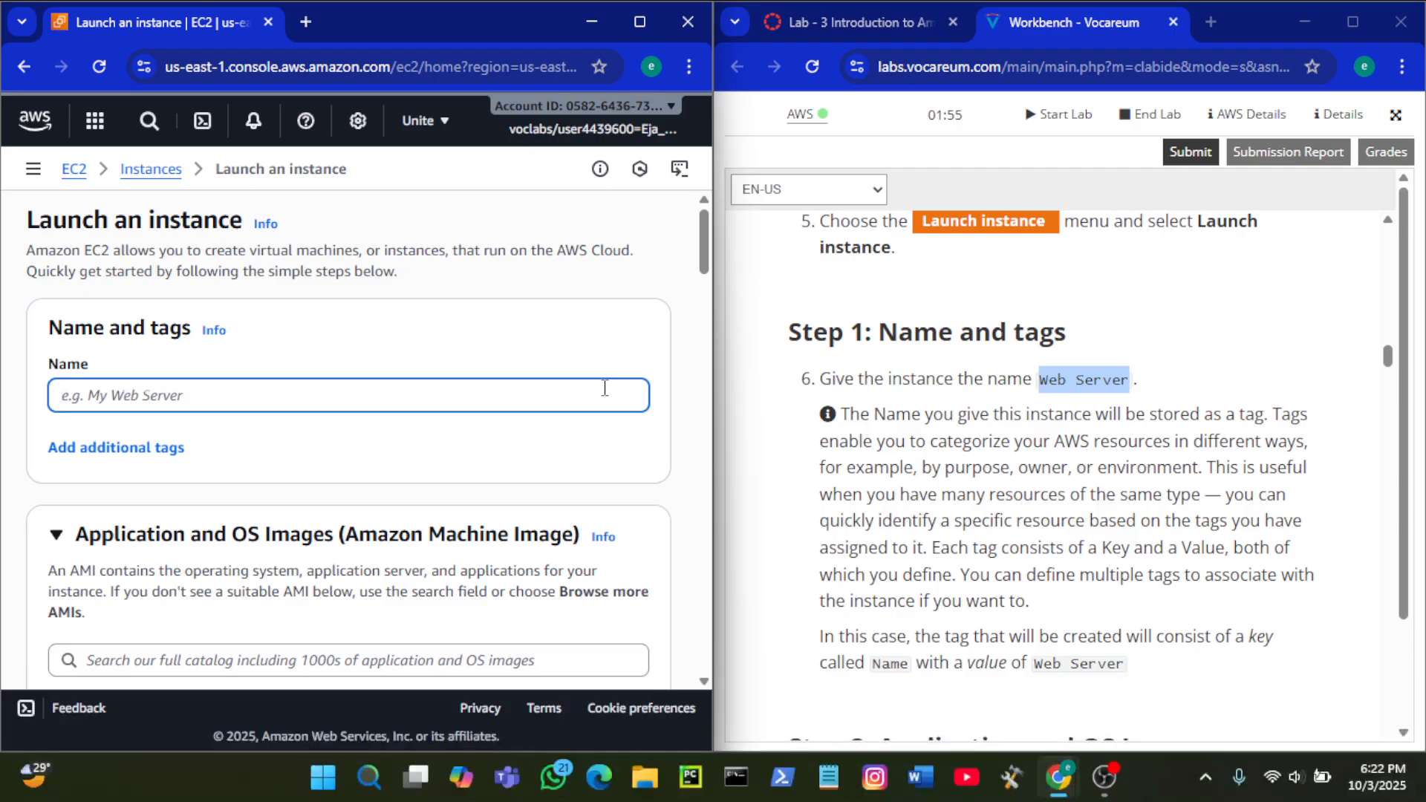
pyautogui.hotkey('ctrl', 'v')
# Step: Review the Quick Start Amazon Linux images and the available AMIs, keeping the default Amazon Linux 2023 kernel-6.1 AMI
pyautogui.scroll(-6, 962, 416)
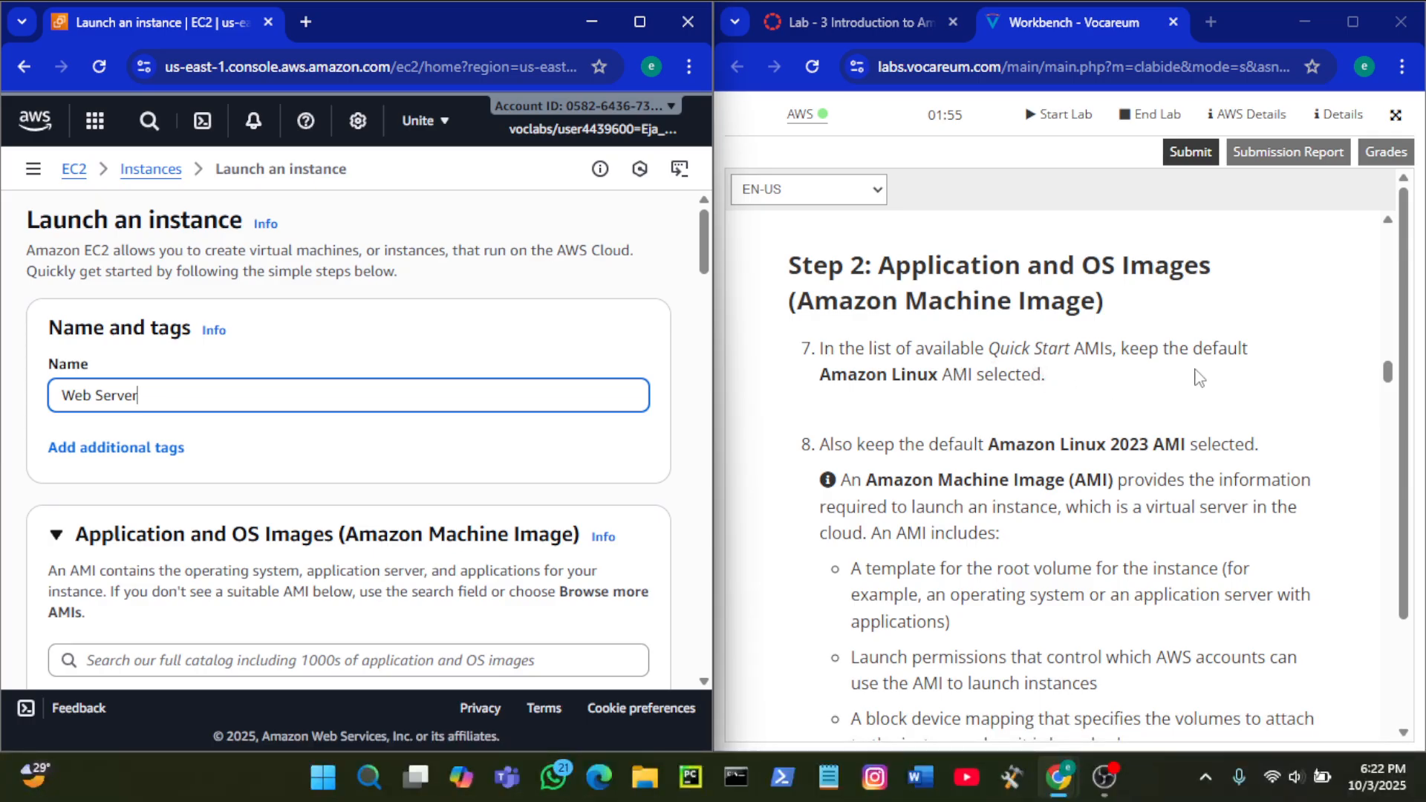
pyautogui.scroll(-2, 483, 531)
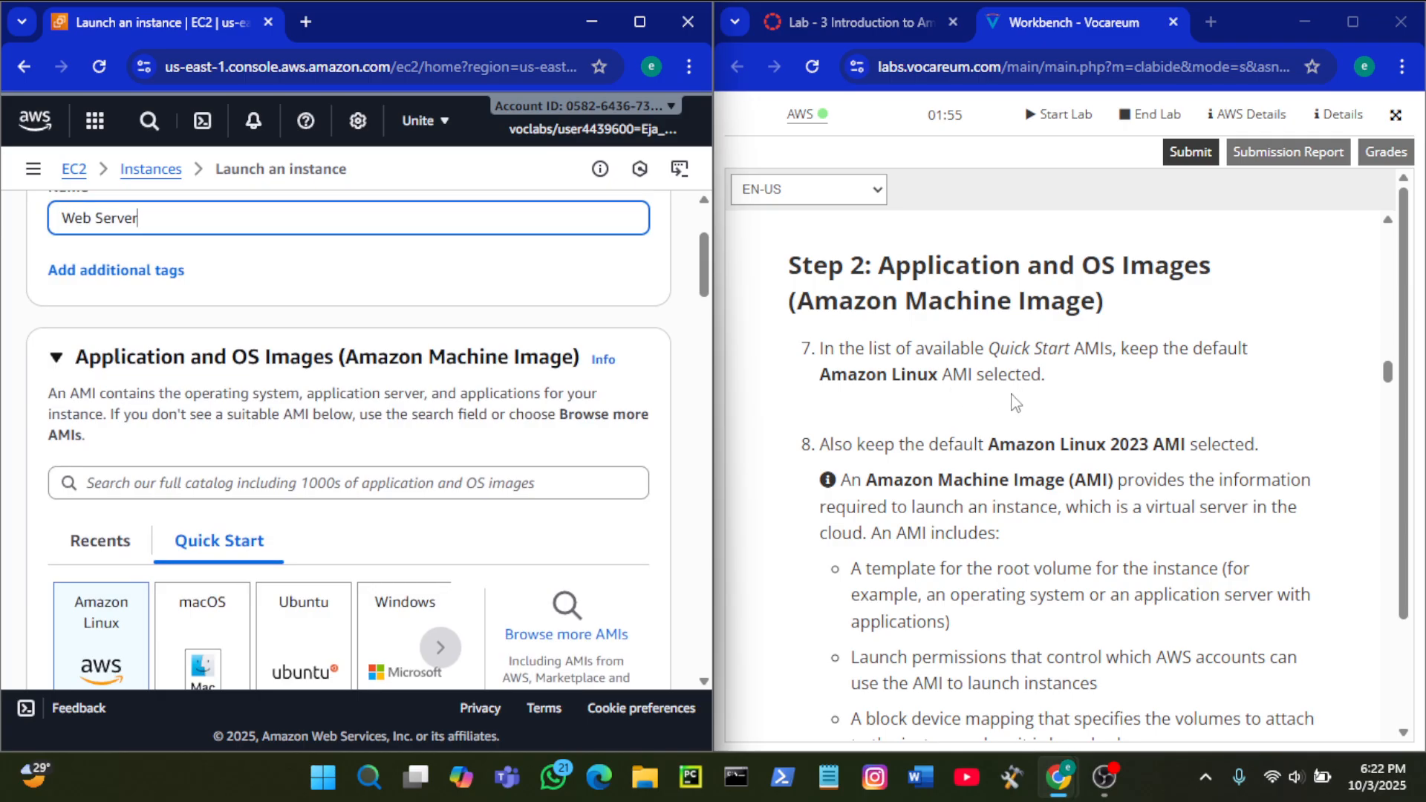
pyautogui.scroll(-2, 141, 395)
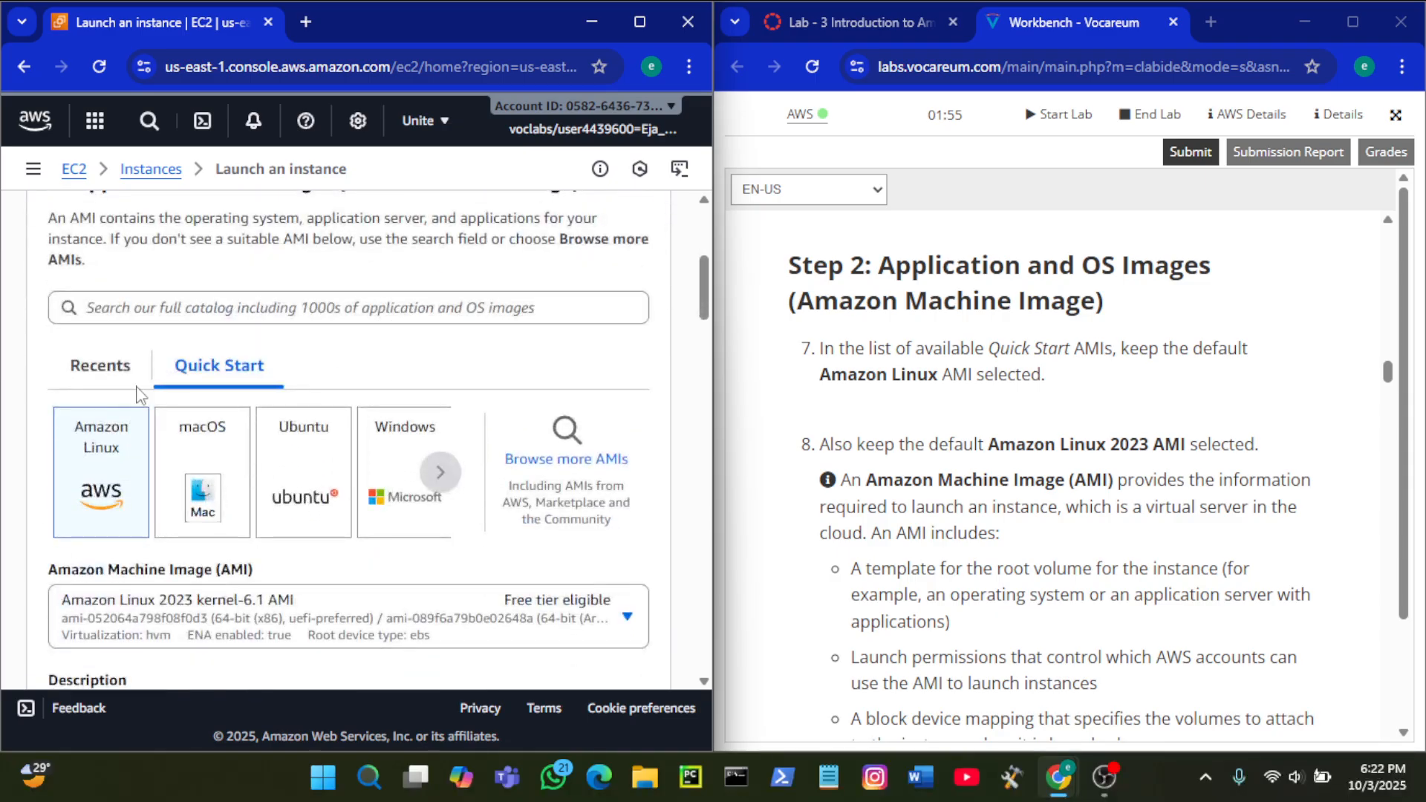
pyautogui.scroll(-2, 379, 506)
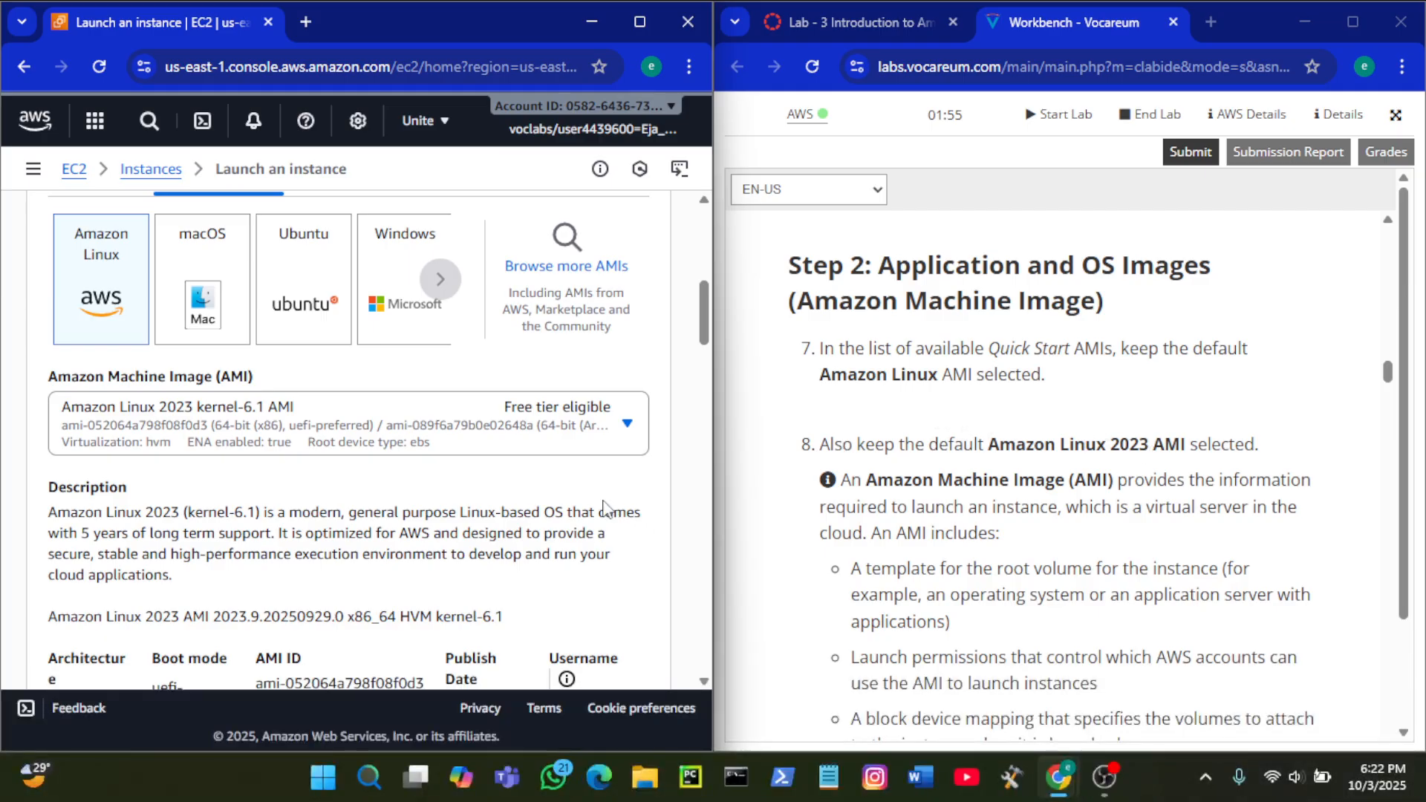
pyautogui.click(572, 422)
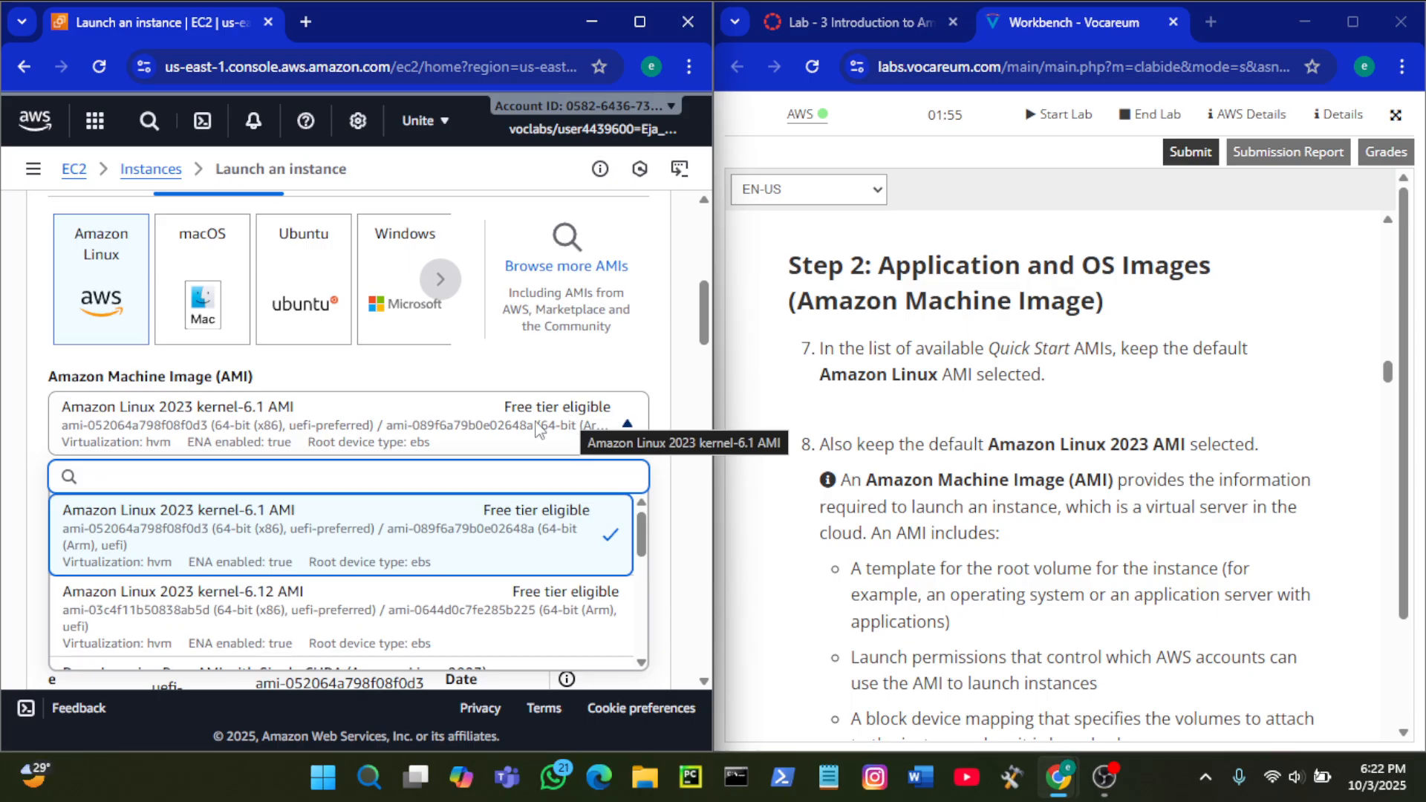
pyautogui.scroll(-2, 256, 628)
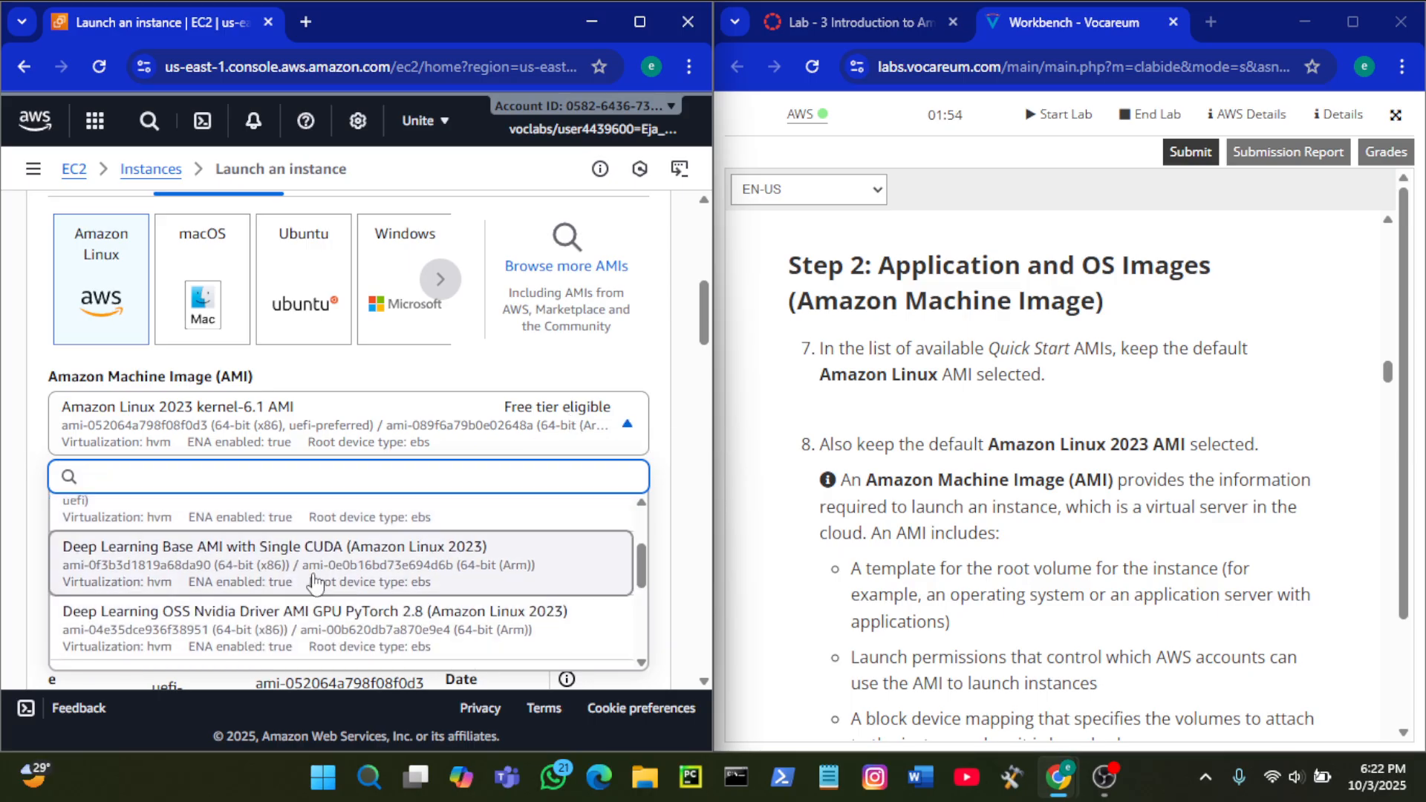
pyautogui.scroll(2, 312, 579)
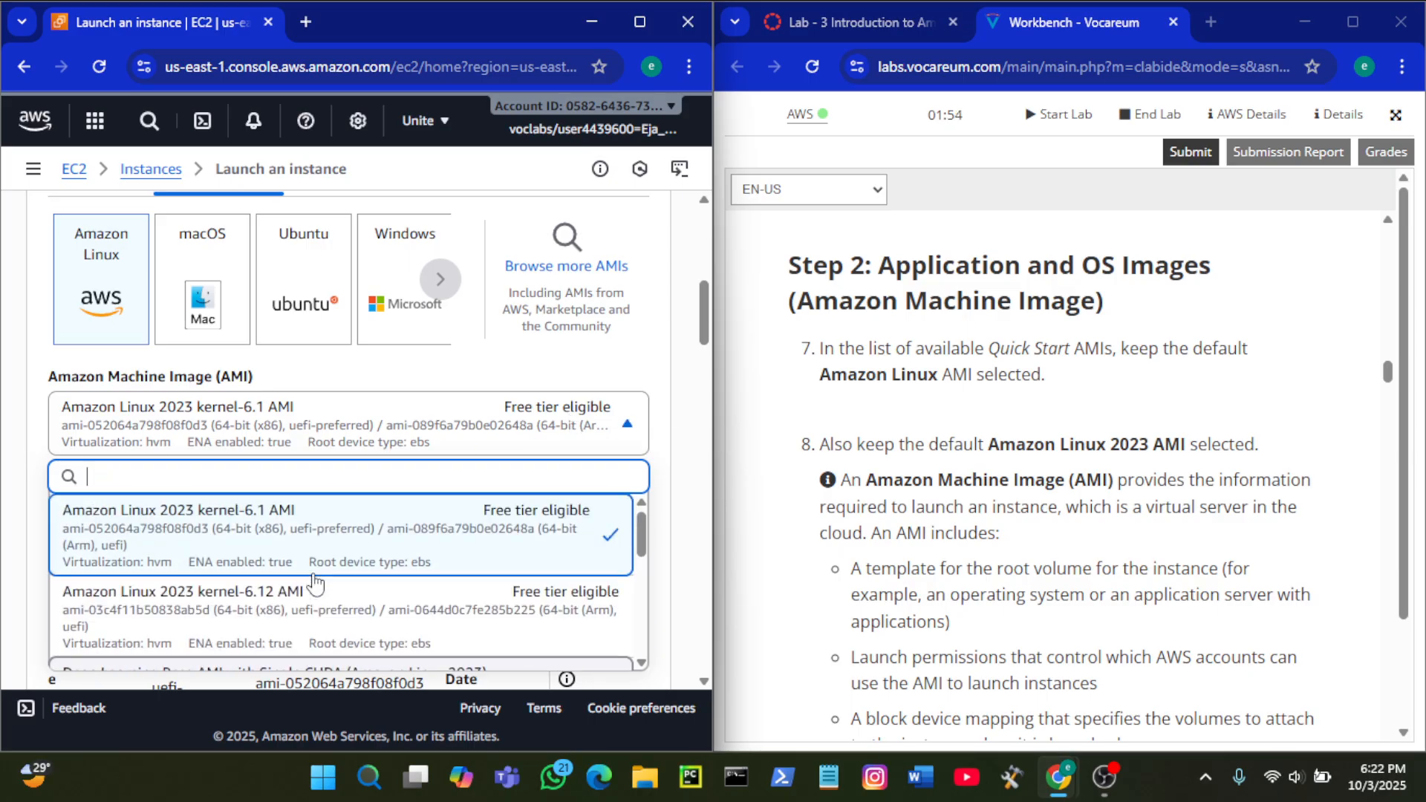
pyautogui.click(635, 425)
pyautogui.scroll(-5, 984, 416)
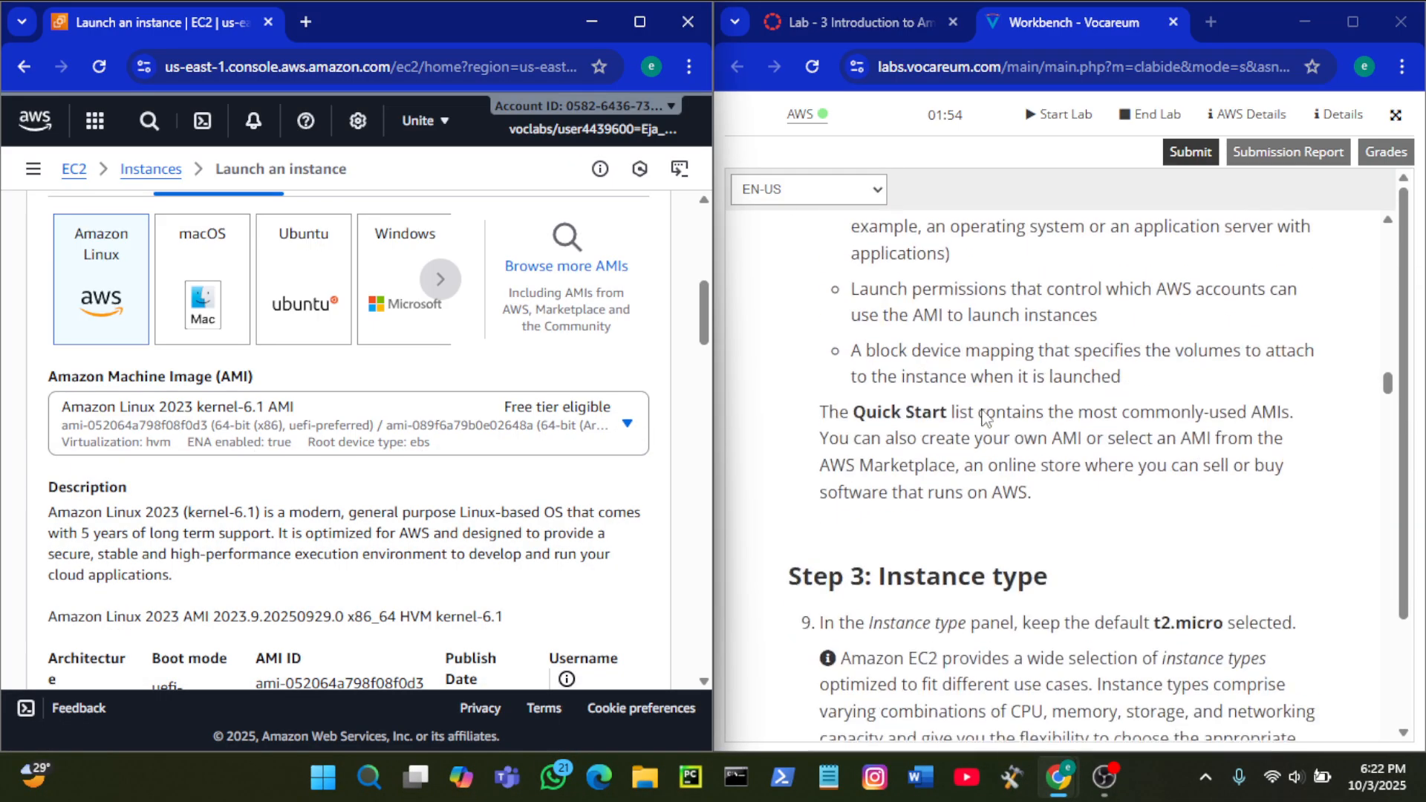
# Step: Follow Step 3 of the lab instructions and set the instance type to t2.micro
pyautogui.scroll(3, 984, 416)
pyautogui.scroll(-6, 985, 416)
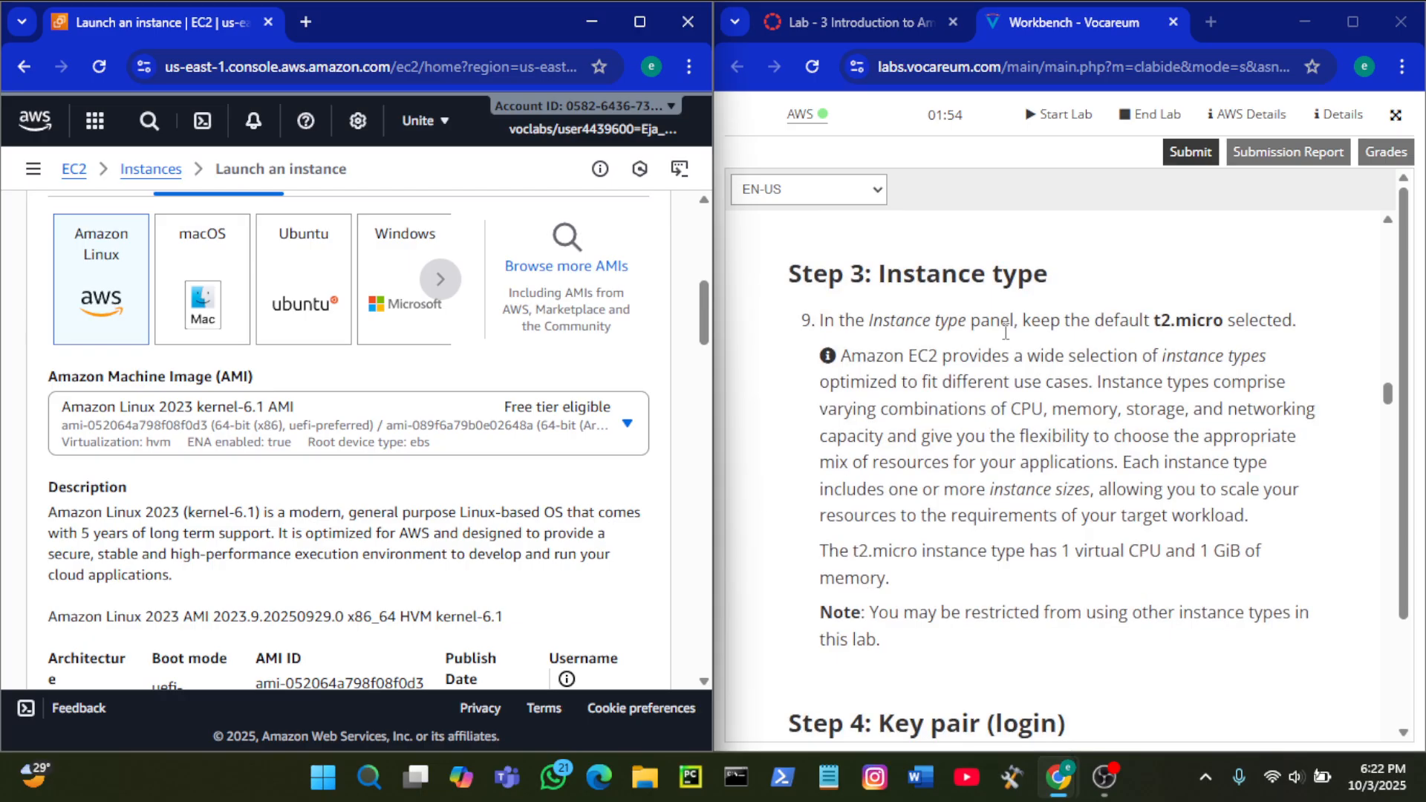
pyautogui.scroll(-3, 427, 611)
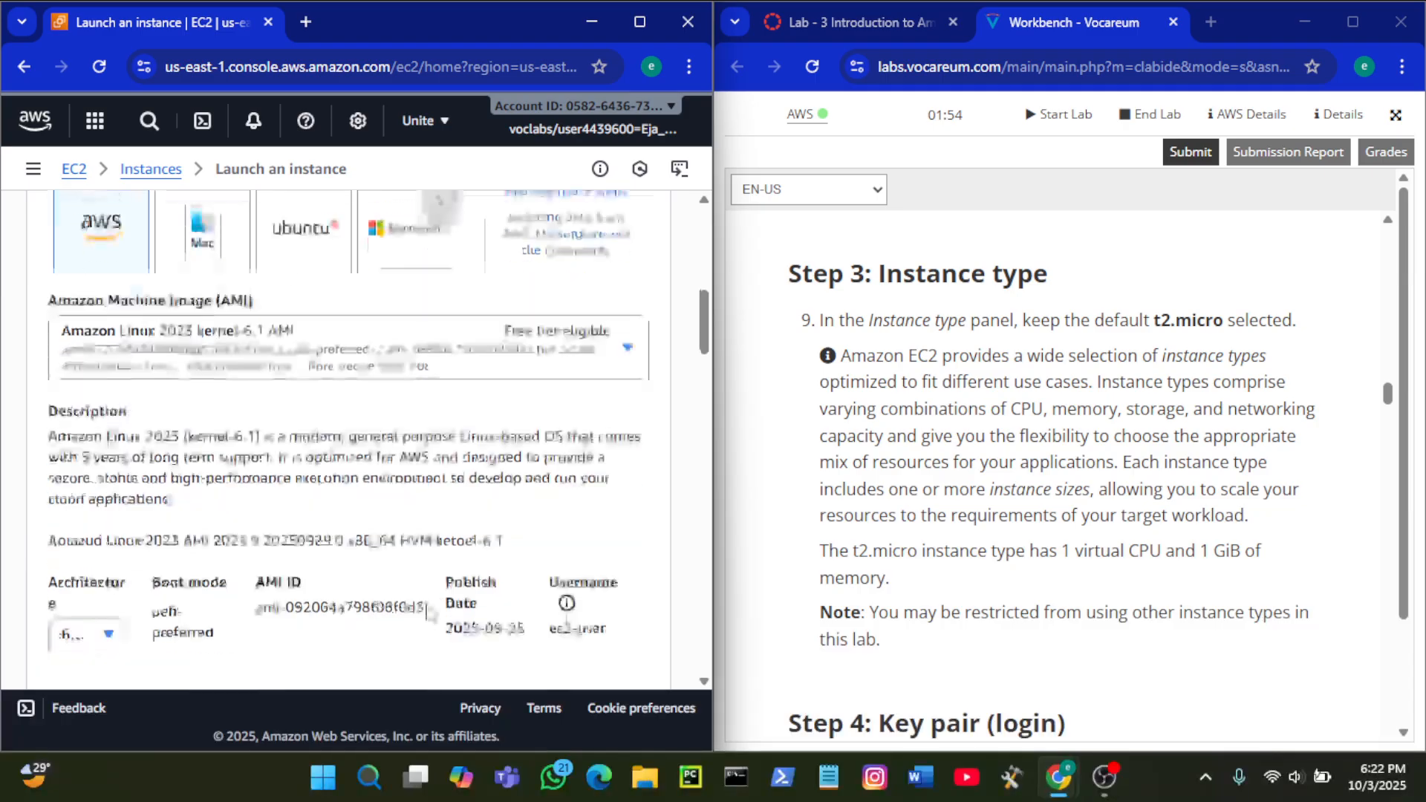
pyautogui.scroll(2, 427, 611)
pyautogui.scroll(-2, 427, 610)
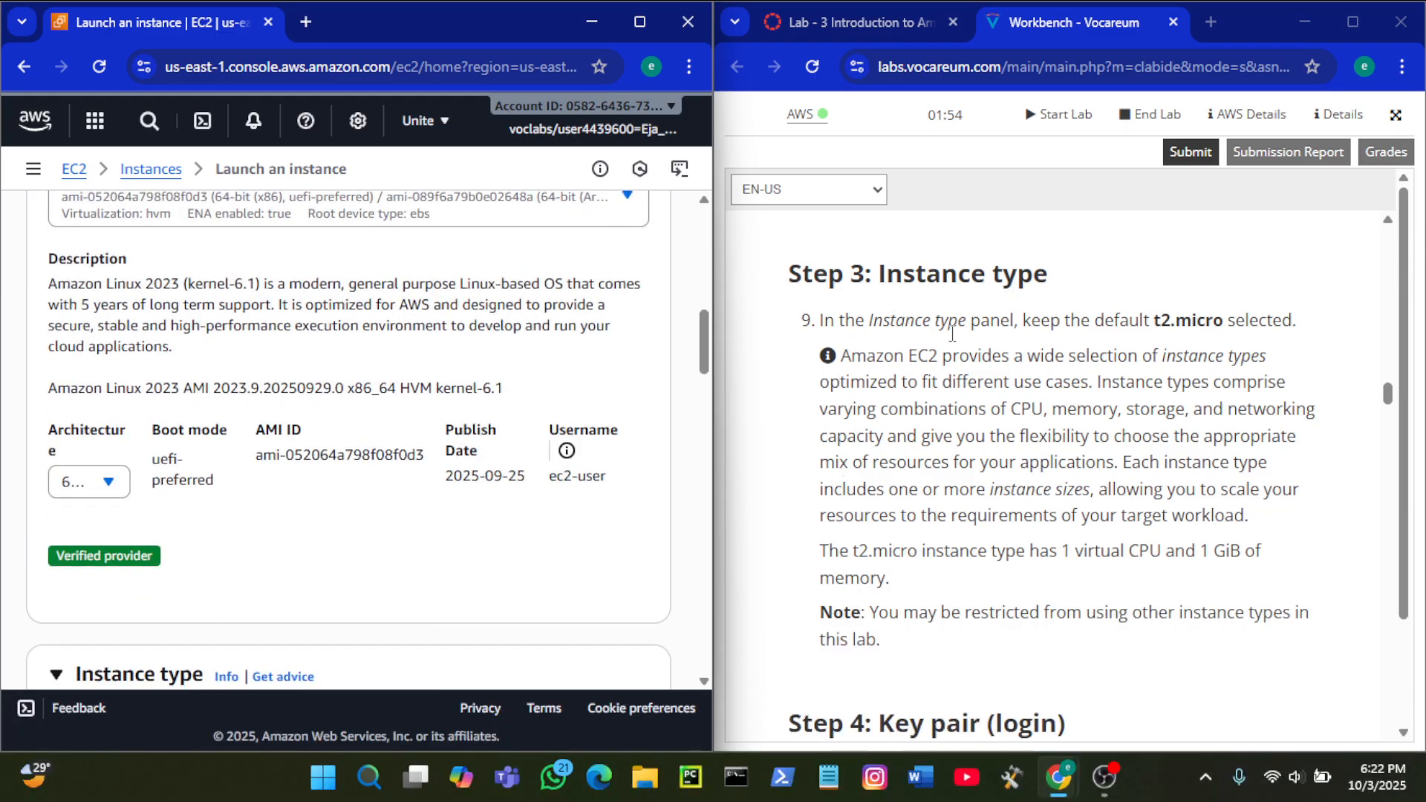
pyautogui.scroll(-5, 511, 520)
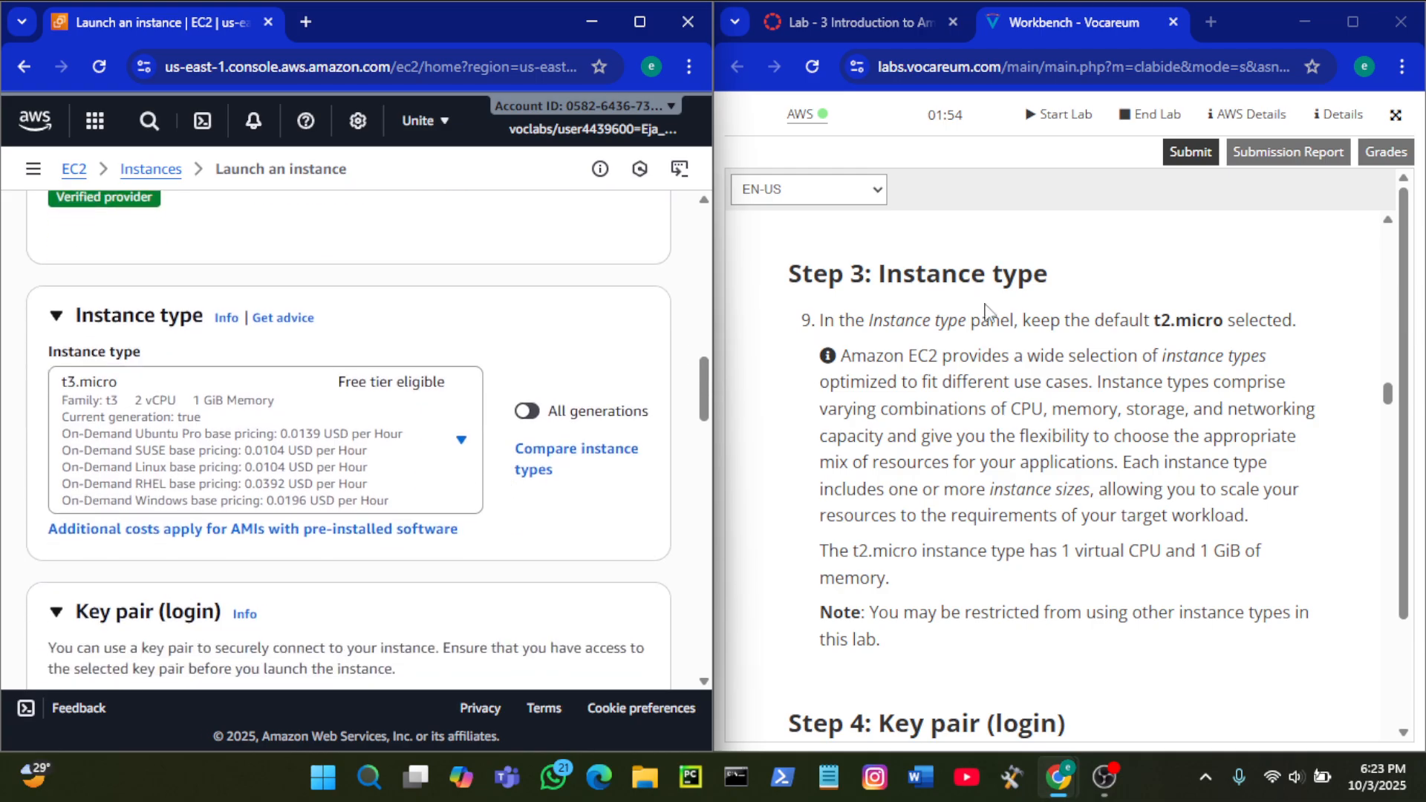
pyautogui.click(462, 441)
pyautogui.scroll(-3, 401, 624)
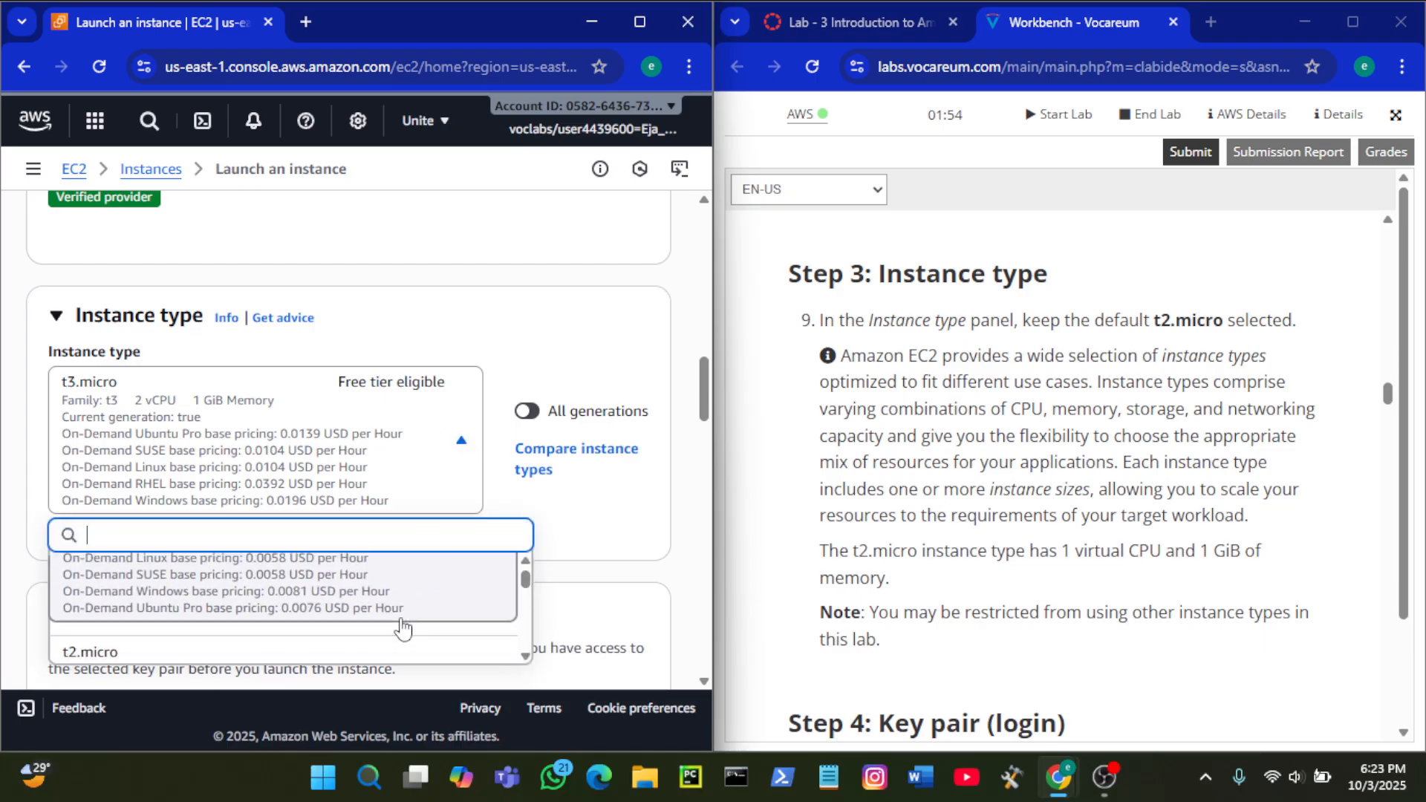
pyautogui.scroll(2, 403, 630)
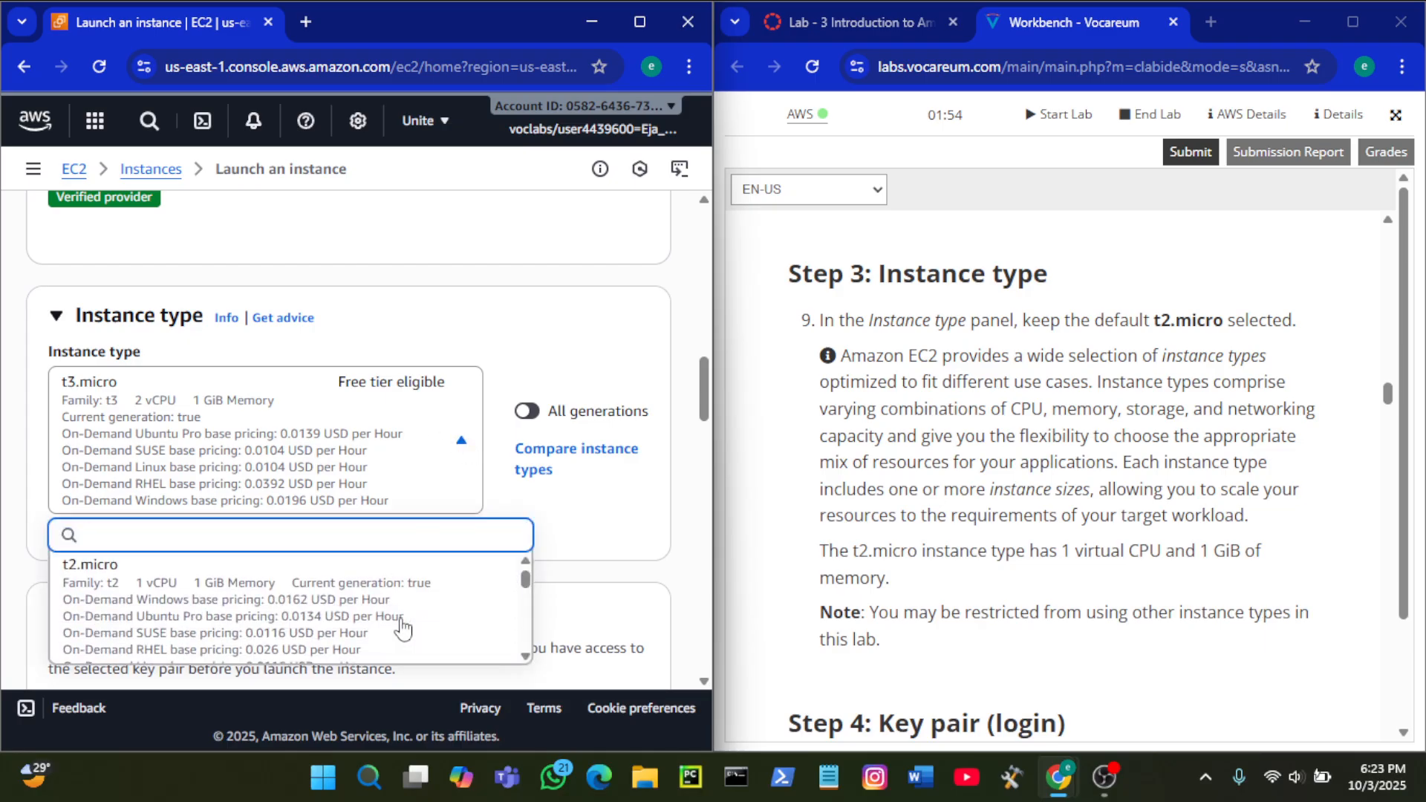
pyautogui.click(95, 577)
# Step: Select the existing vockey key pair for logging in to the instance
pyautogui.scroll(-5, 372, 483)
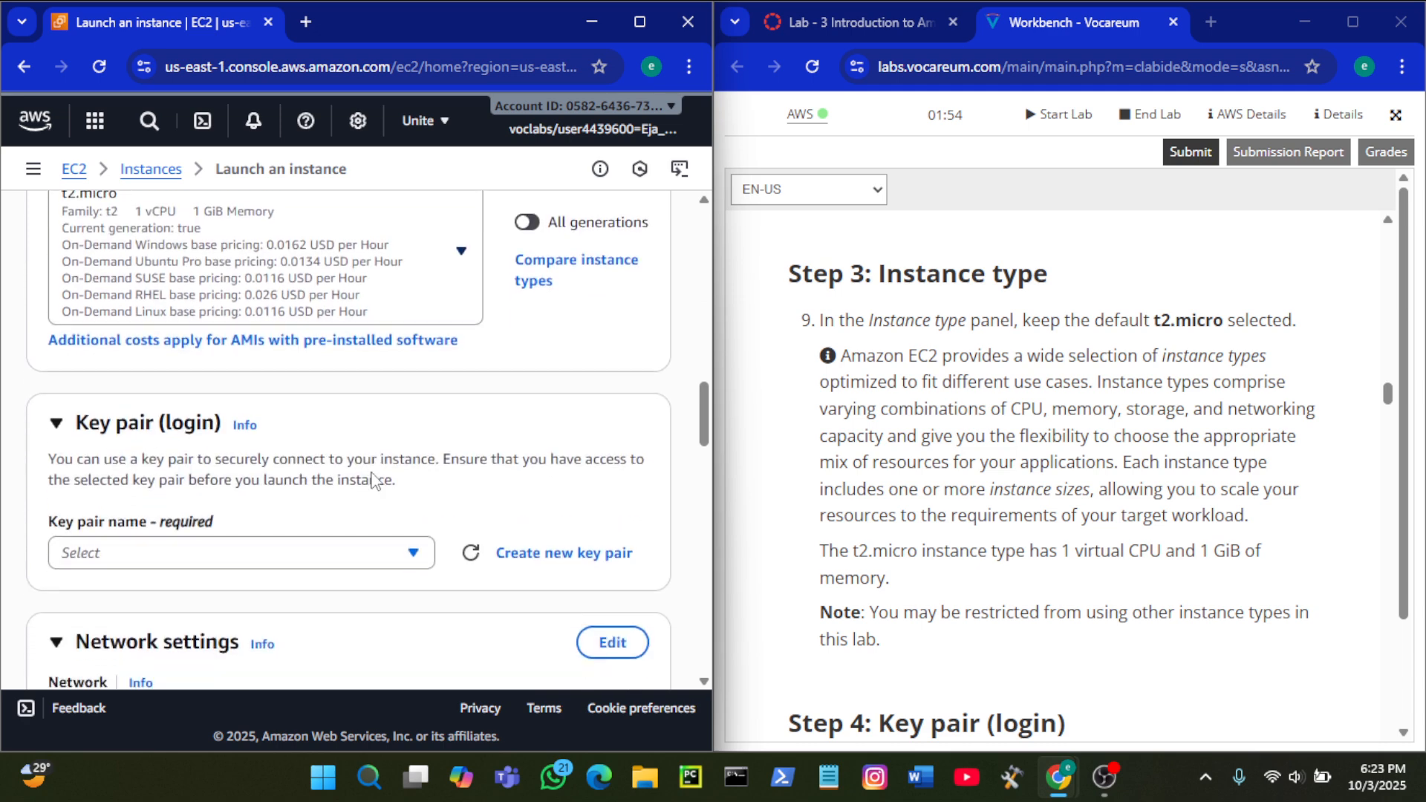
pyautogui.scroll(-5, 951, 434)
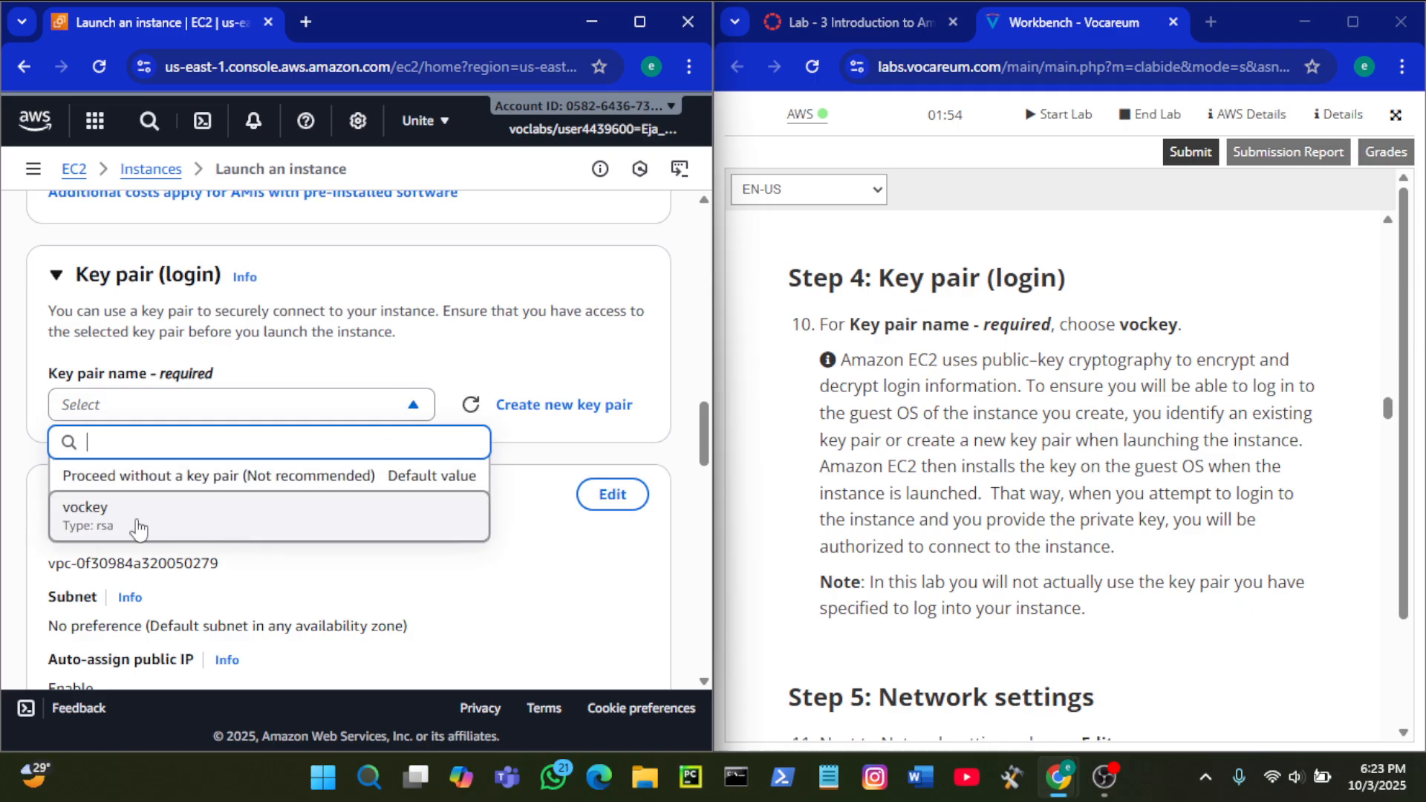
pyautogui.click(138, 529)
# Step: Make the network settings editable and select Lab VPC as the instance's VPC, following Step 5 of the lab
pyautogui.scroll(-5, 927, 385)
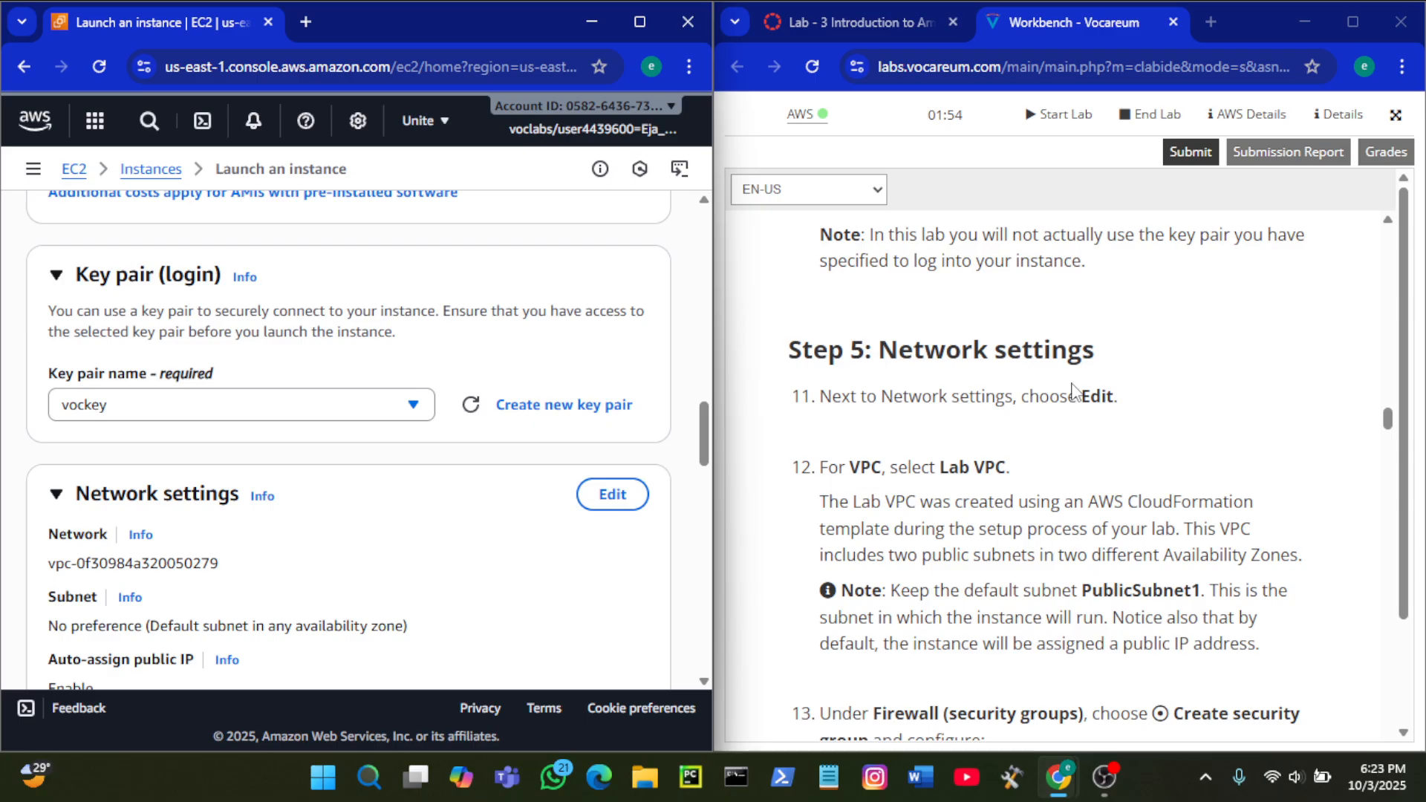
pyautogui.scroll(-2, 481, 480)
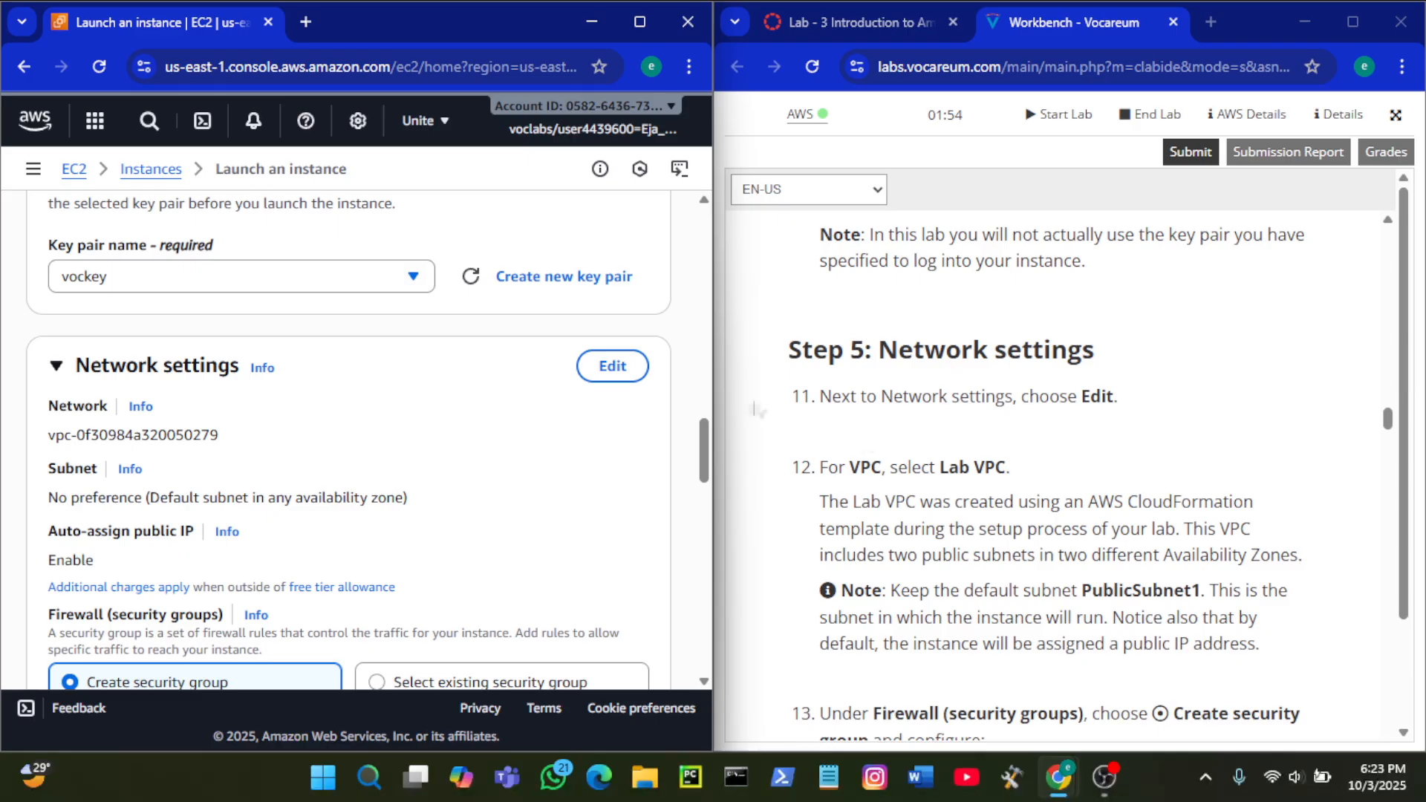
pyautogui.click(614, 367)
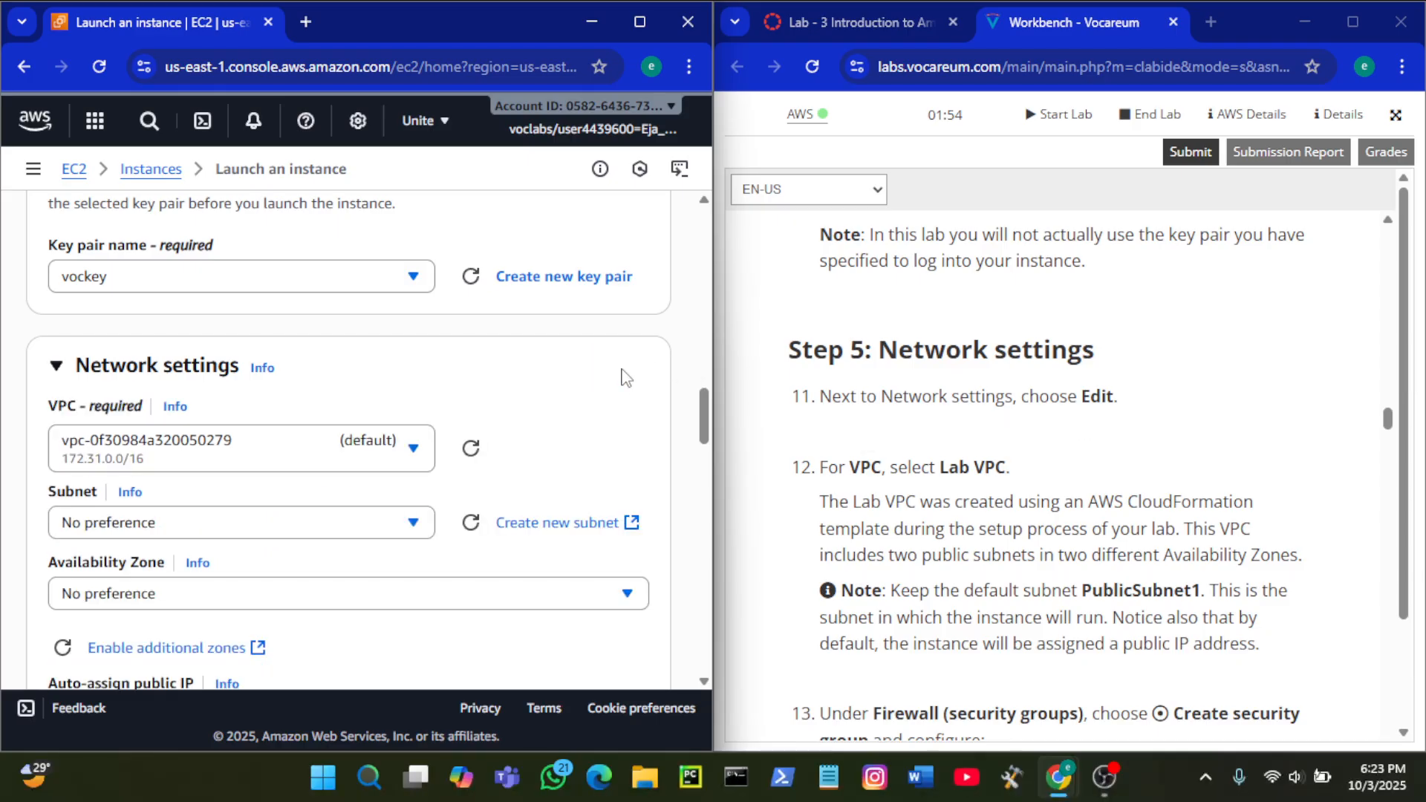
pyautogui.scroll(-3, 1015, 403)
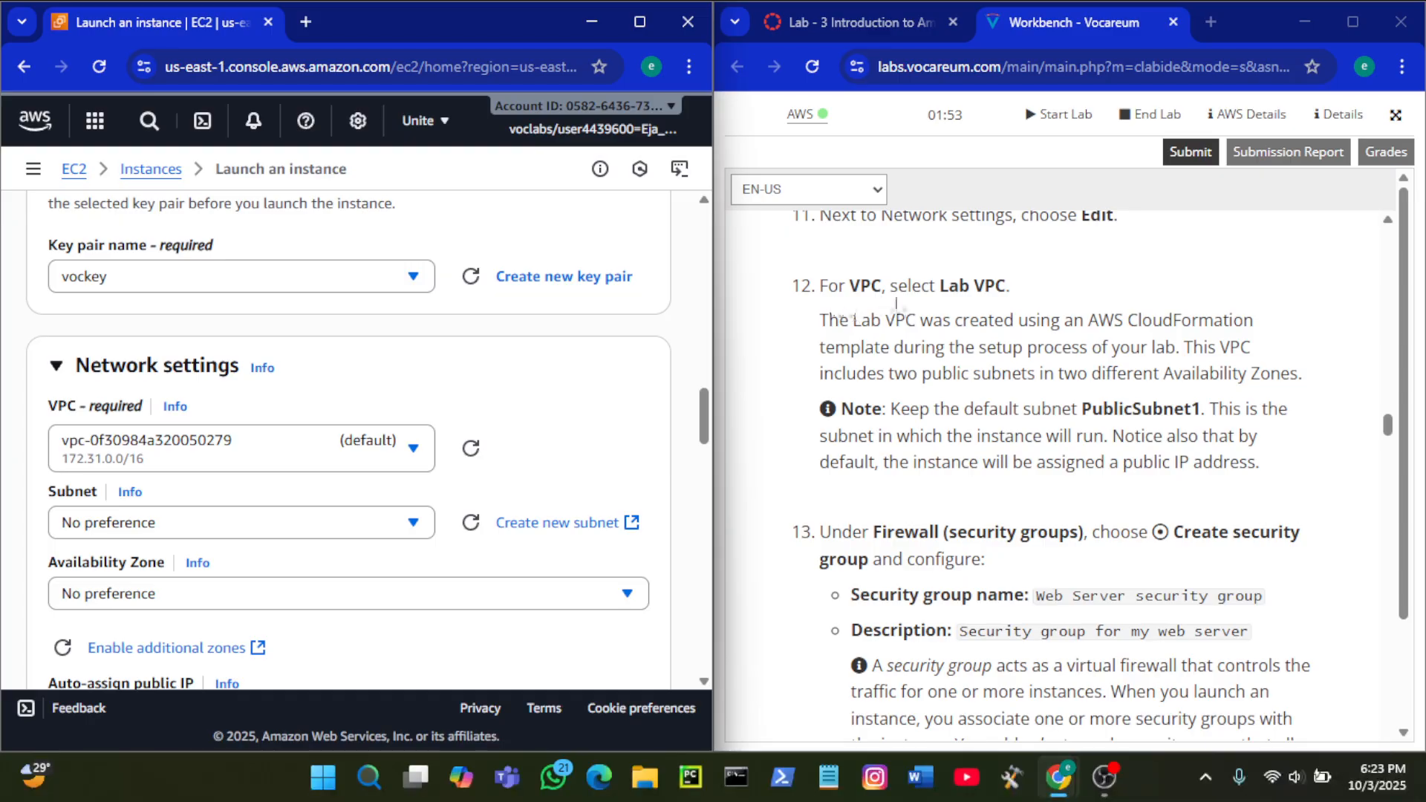
pyautogui.click(386, 467)
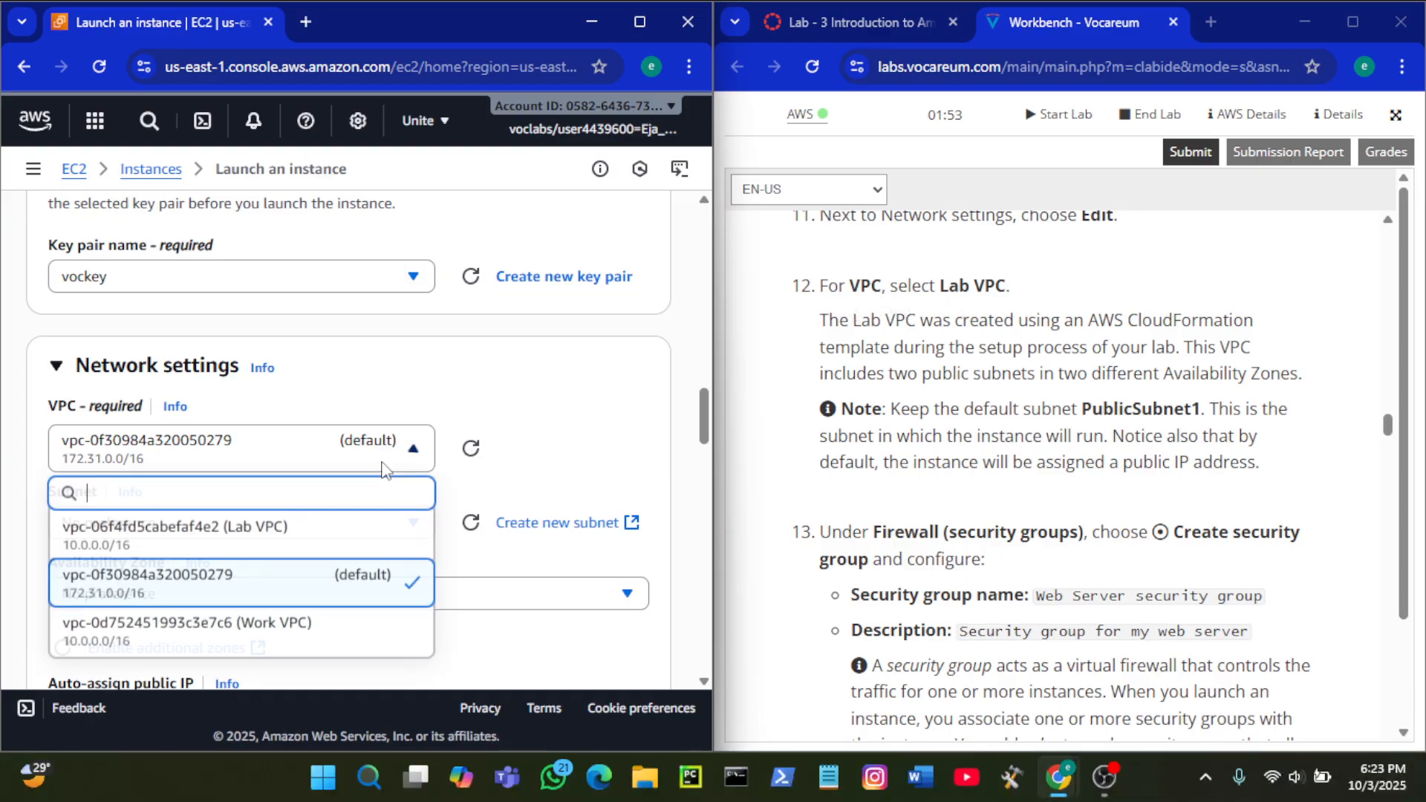
pyautogui.click(286, 535)
# Step: Check the available subnets against the lab instructions, keeping PublicSubnet1
pyautogui.scroll(-2, 494, 466)
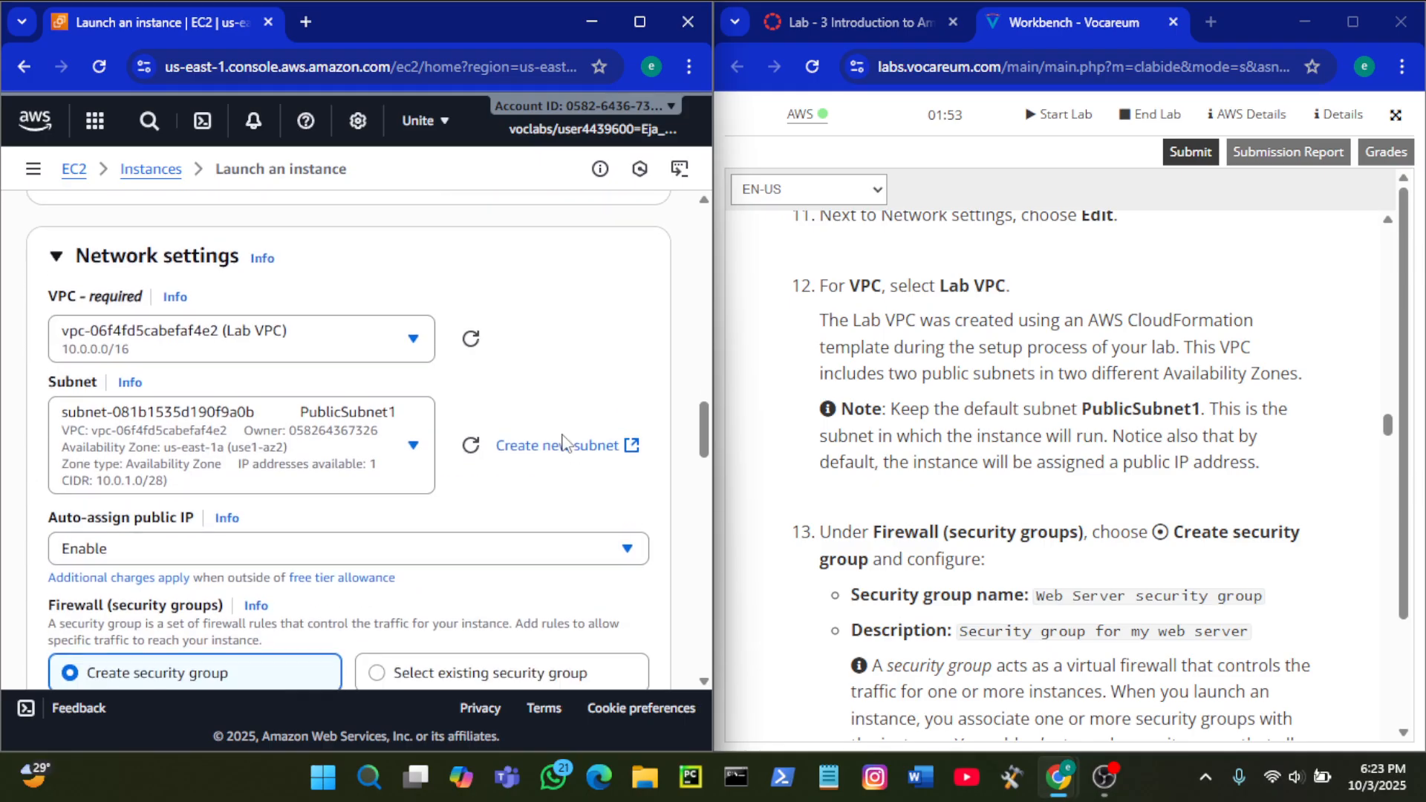
pyautogui.scroll(-2, 937, 401)
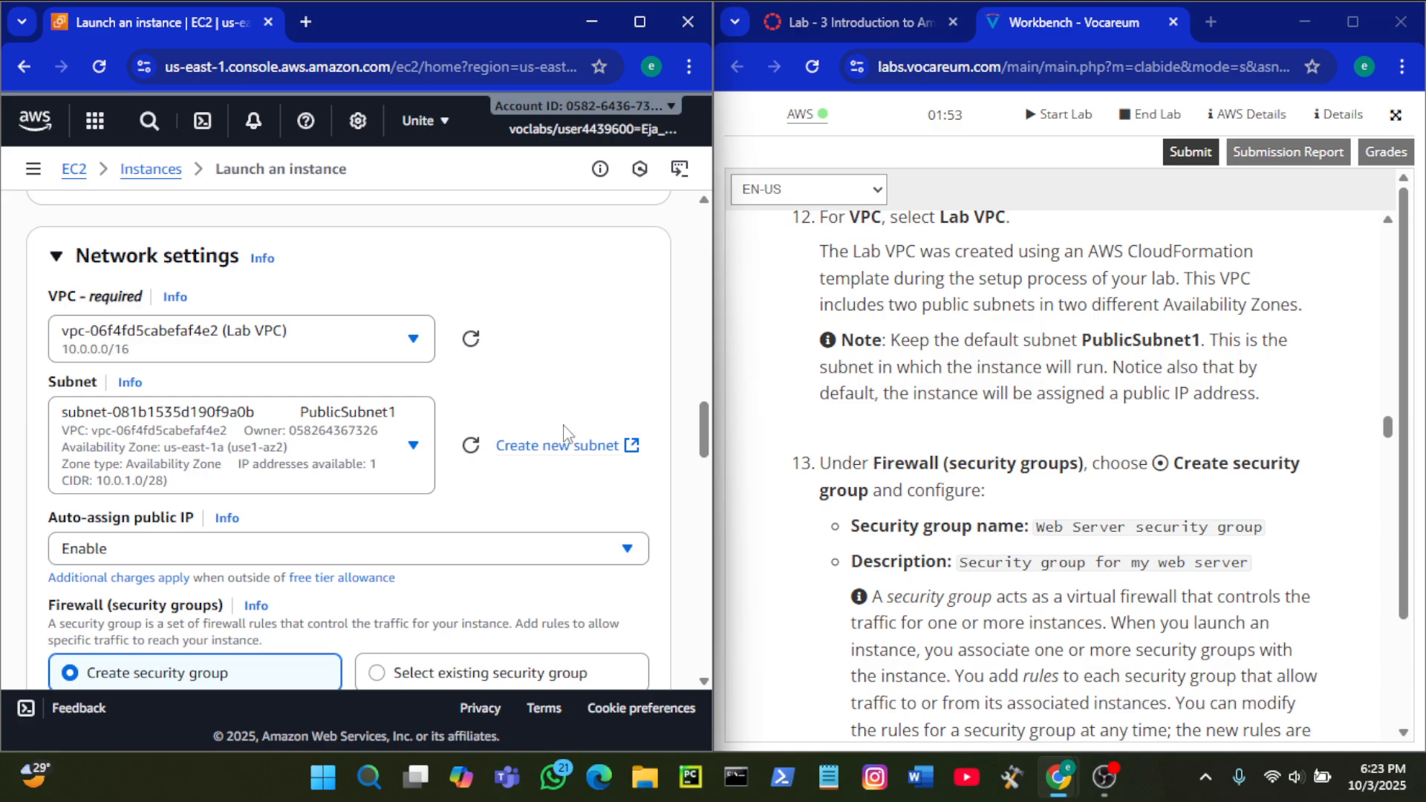
pyautogui.click(413, 448)
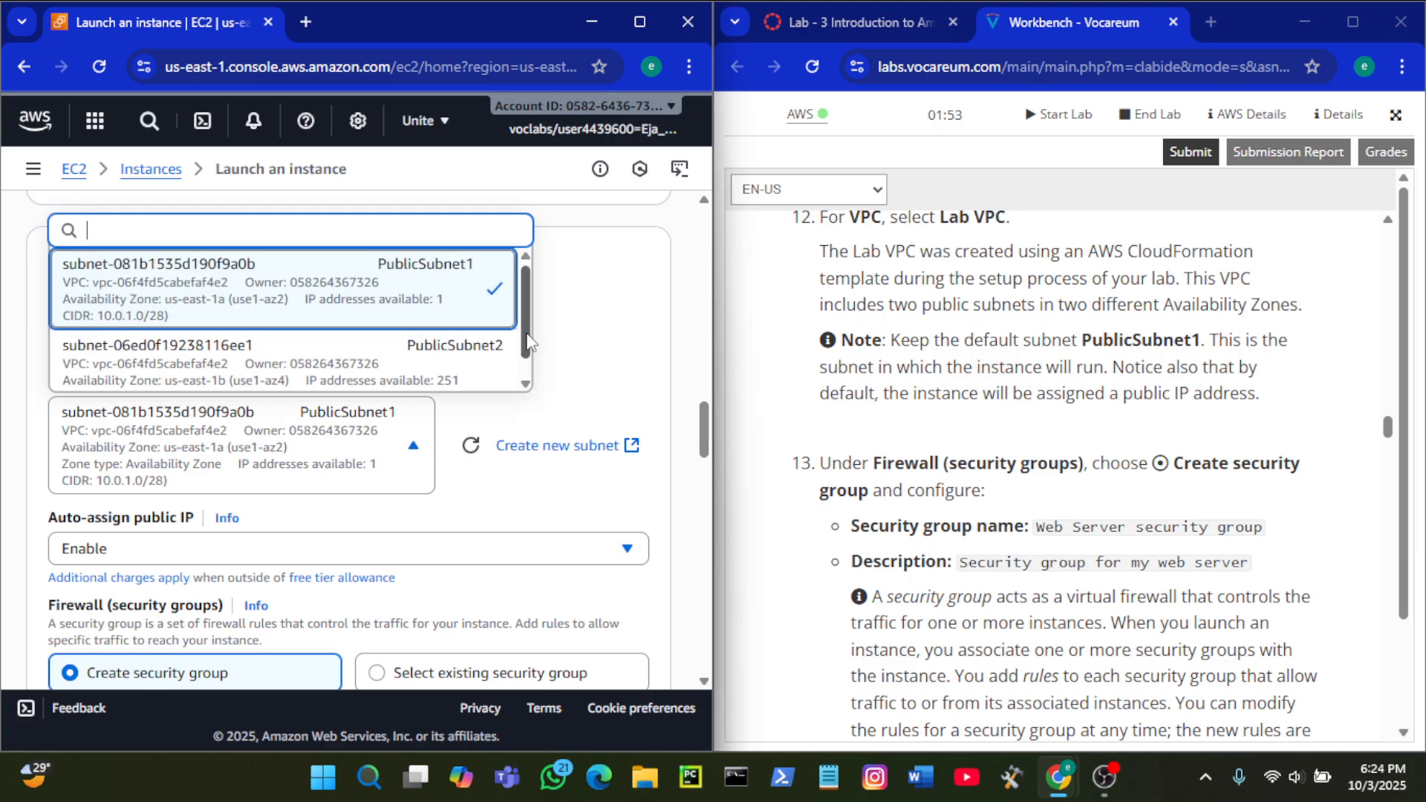
pyautogui.click(591, 379)
# Step: Name the new security group "Web Server security group", using the name from the lab instructions
pyautogui.scroll(-3, 630, 450)
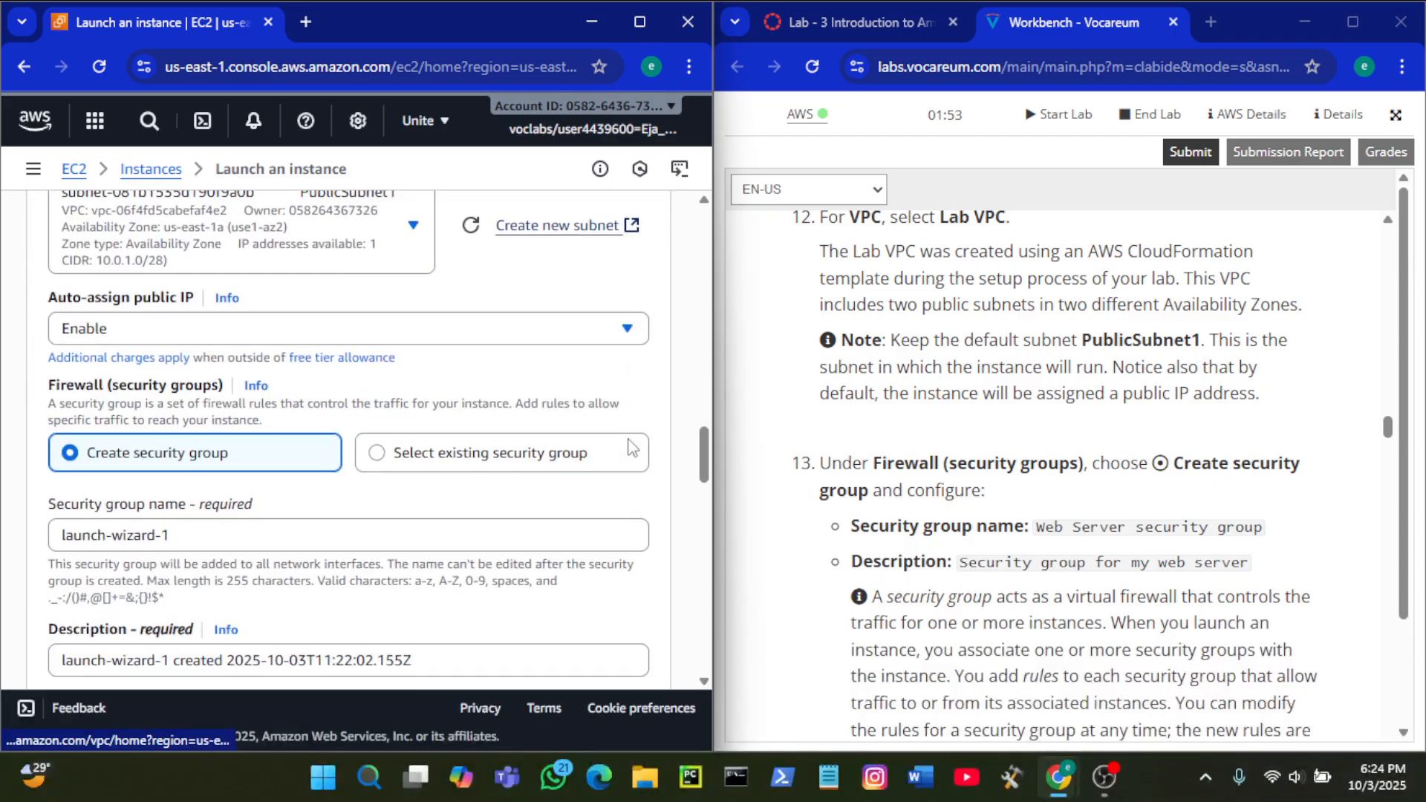
pyautogui.scroll(-2, 921, 402)
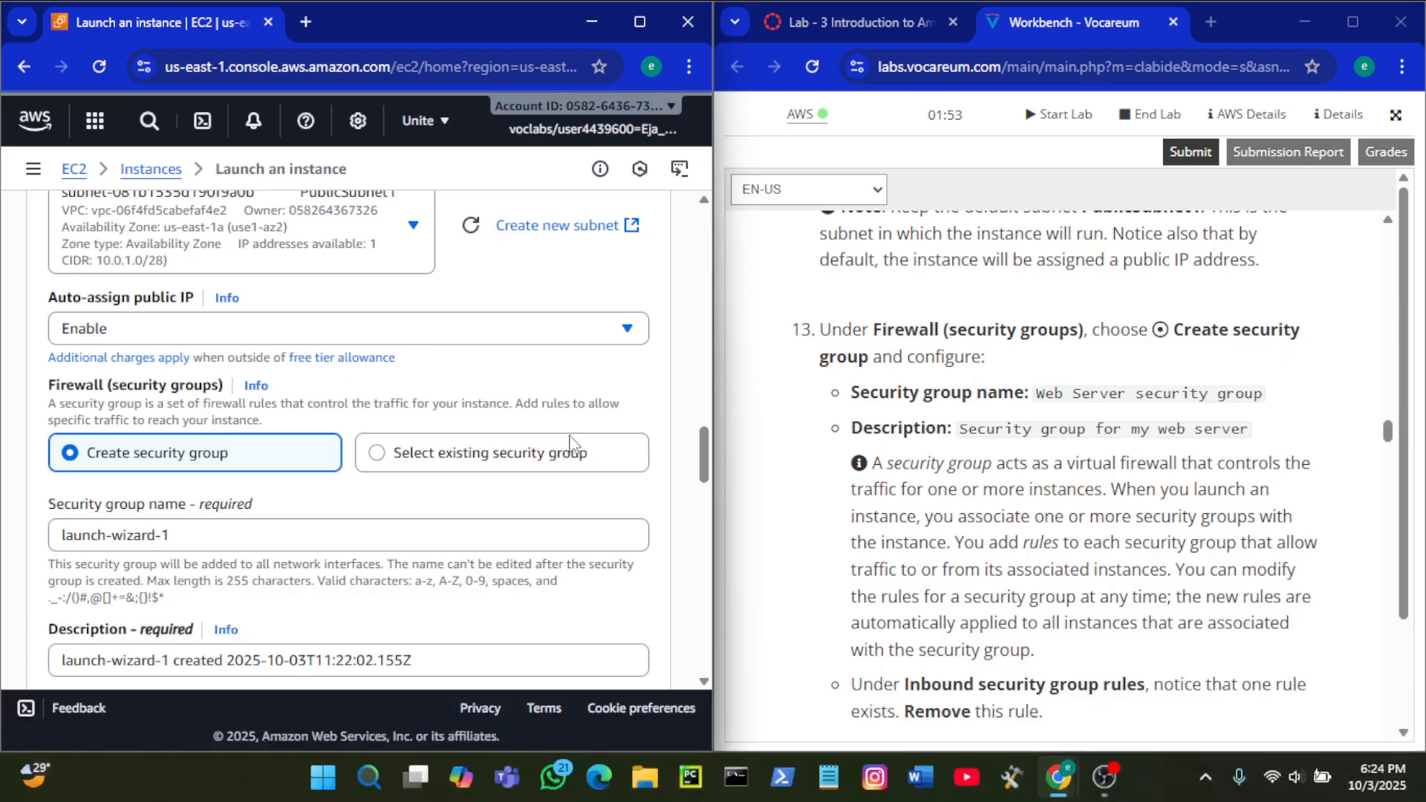
pyautogui.scroll(-3, 234, 460)
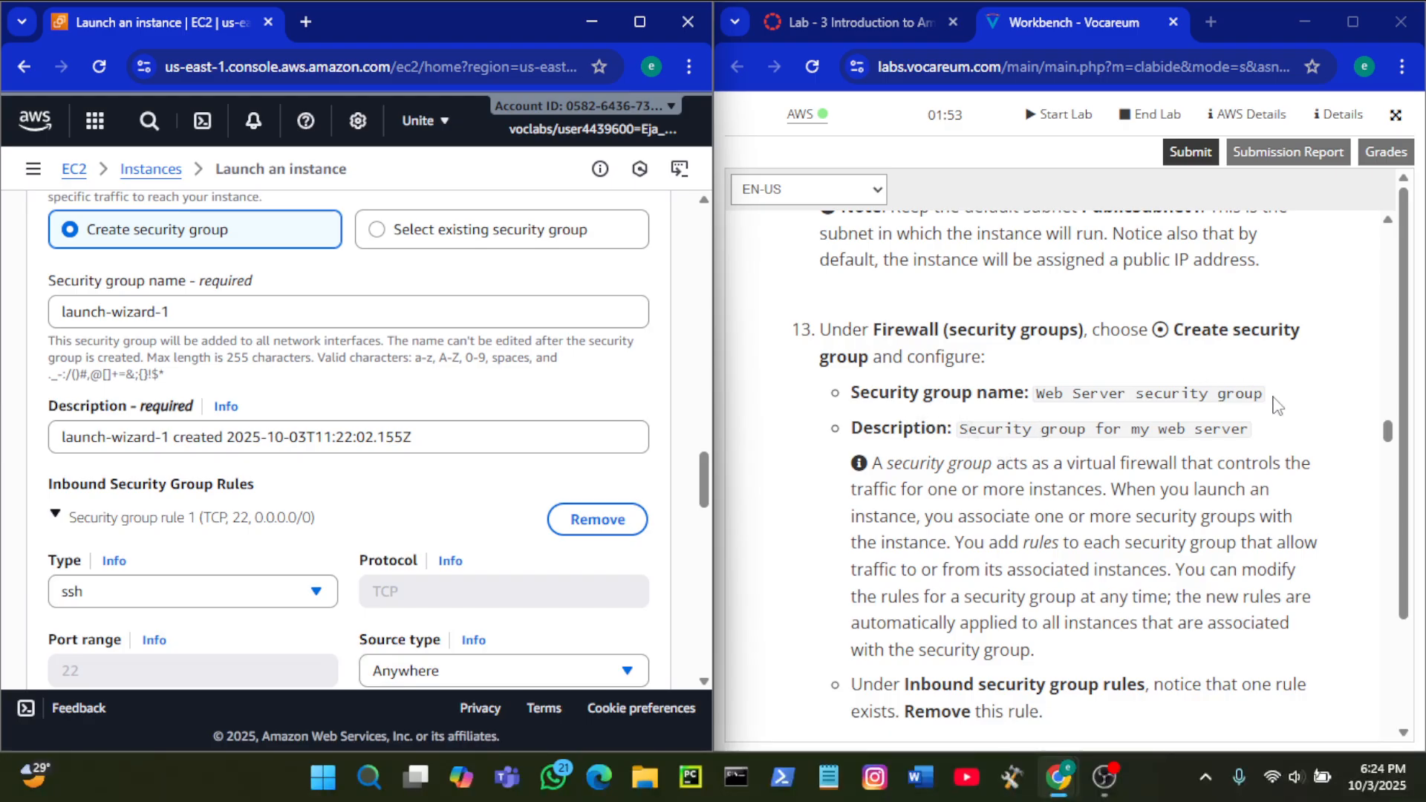
pyautogui.moveTo(1272, 397); pyautogui.dragTo(1050, 386)
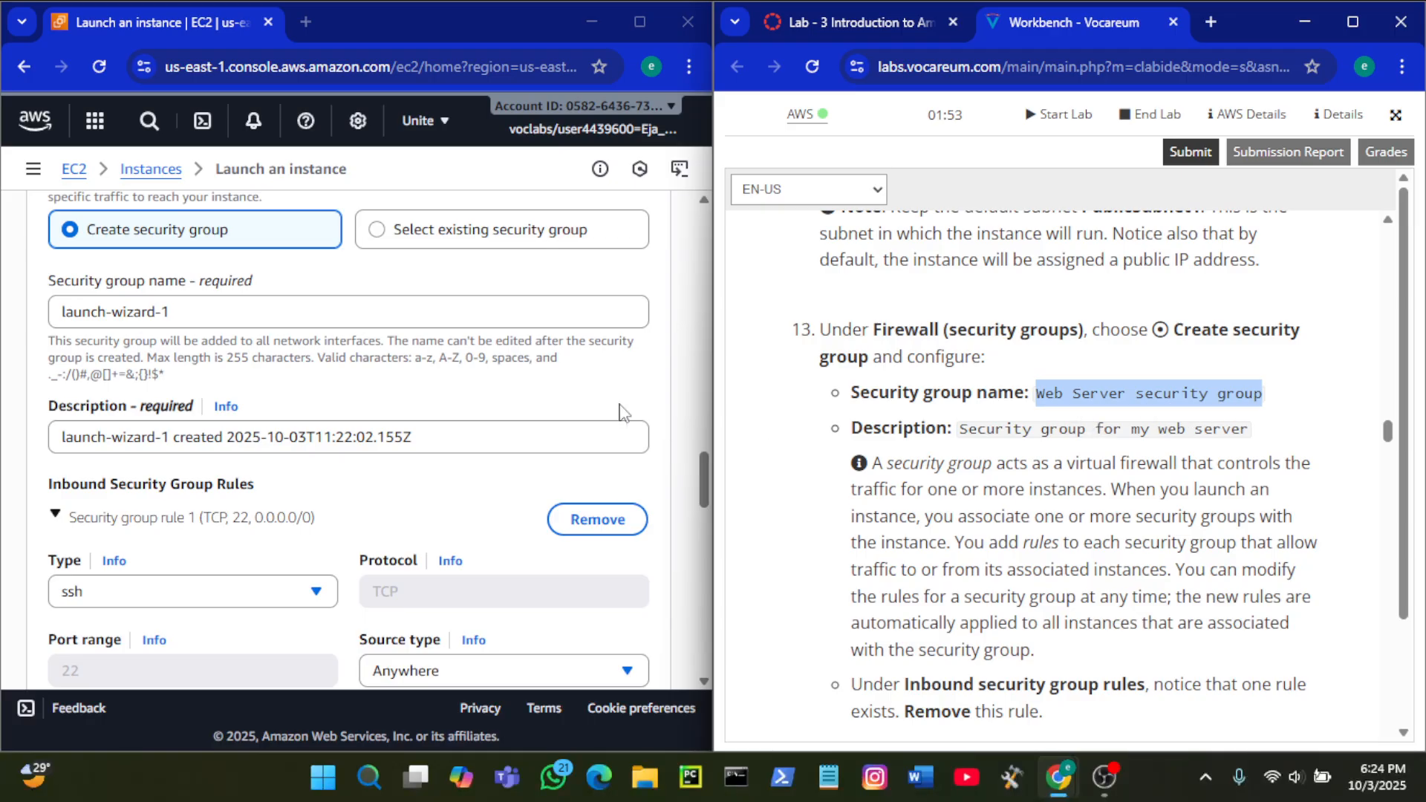
pyautogui.click(202, 327)
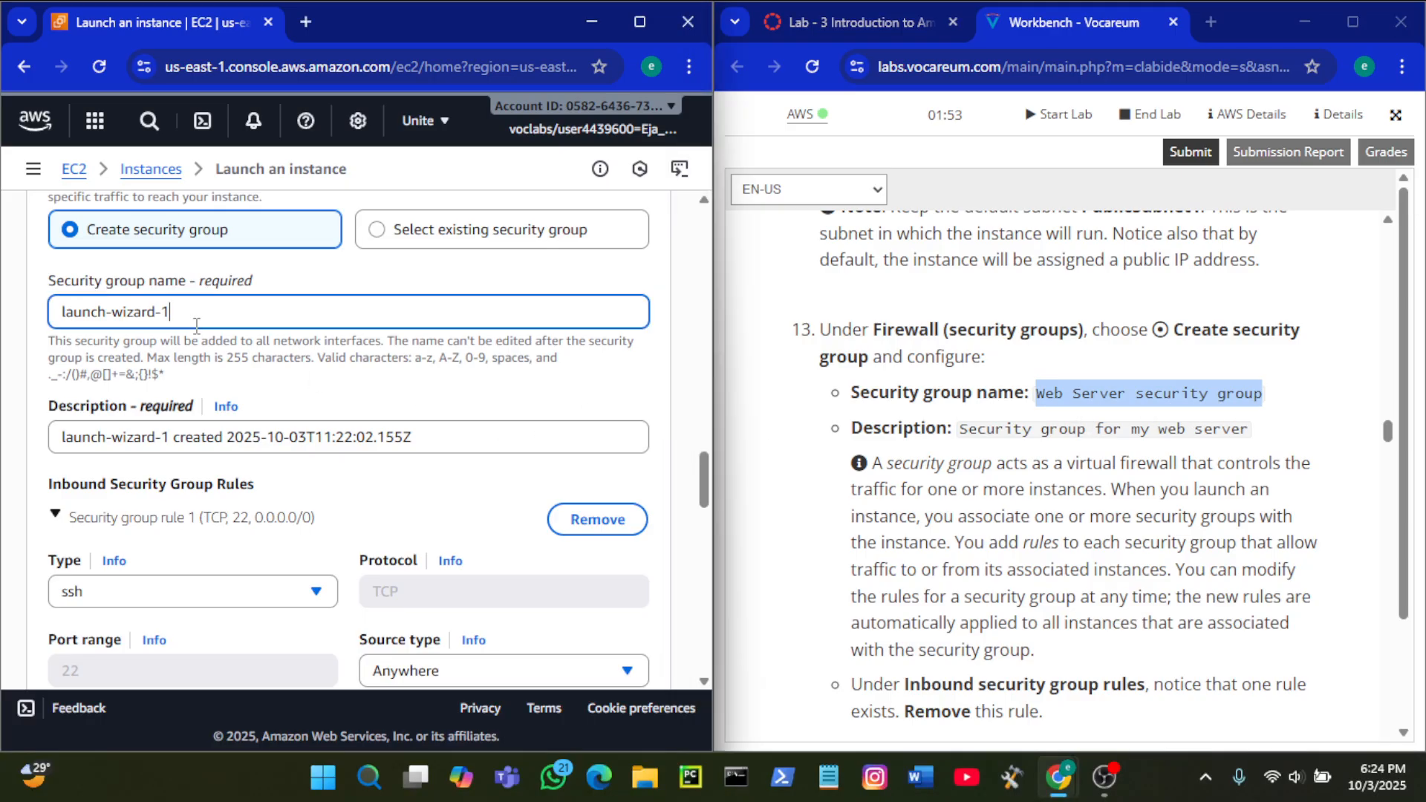
pyautogui.hotkey('ctrl', 'a')
pyautogui.press('BackSpace')
pyautogui.write('Web Server security group')
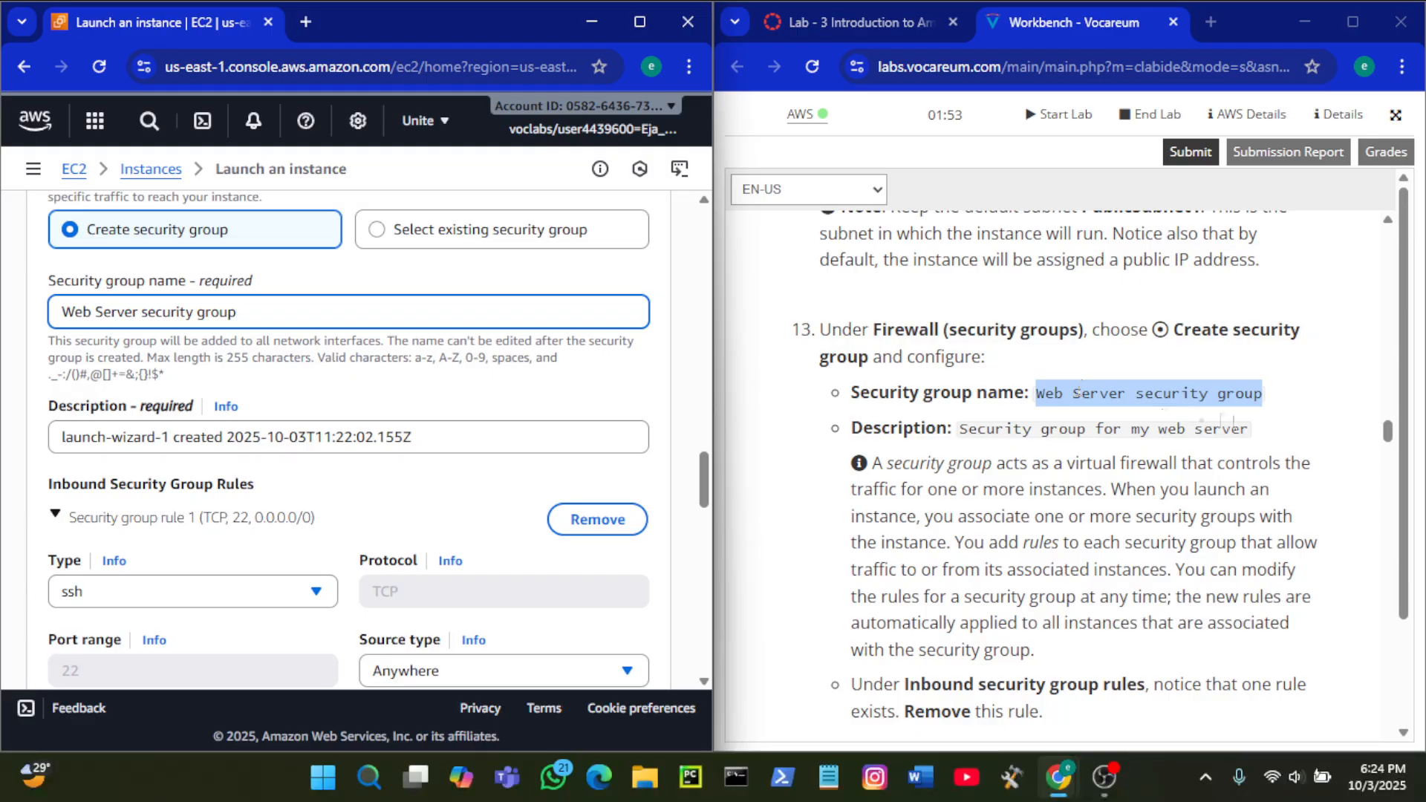
# Step: Replace the security group's description with "Web Server security group"
pyautogui.moveTo(1251, 430); pyautogui.dragTo(958, 429)
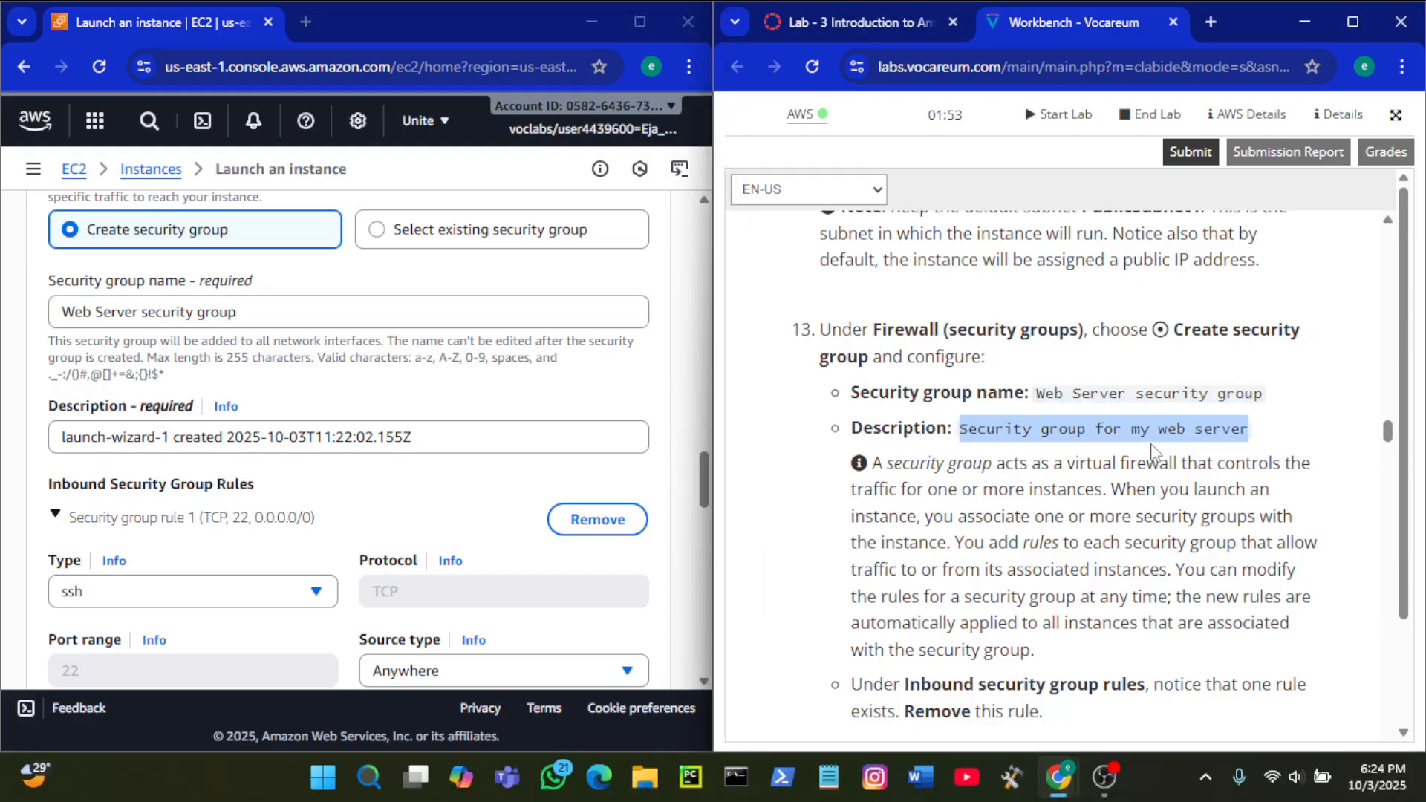
pyautogui.click(443, 443)
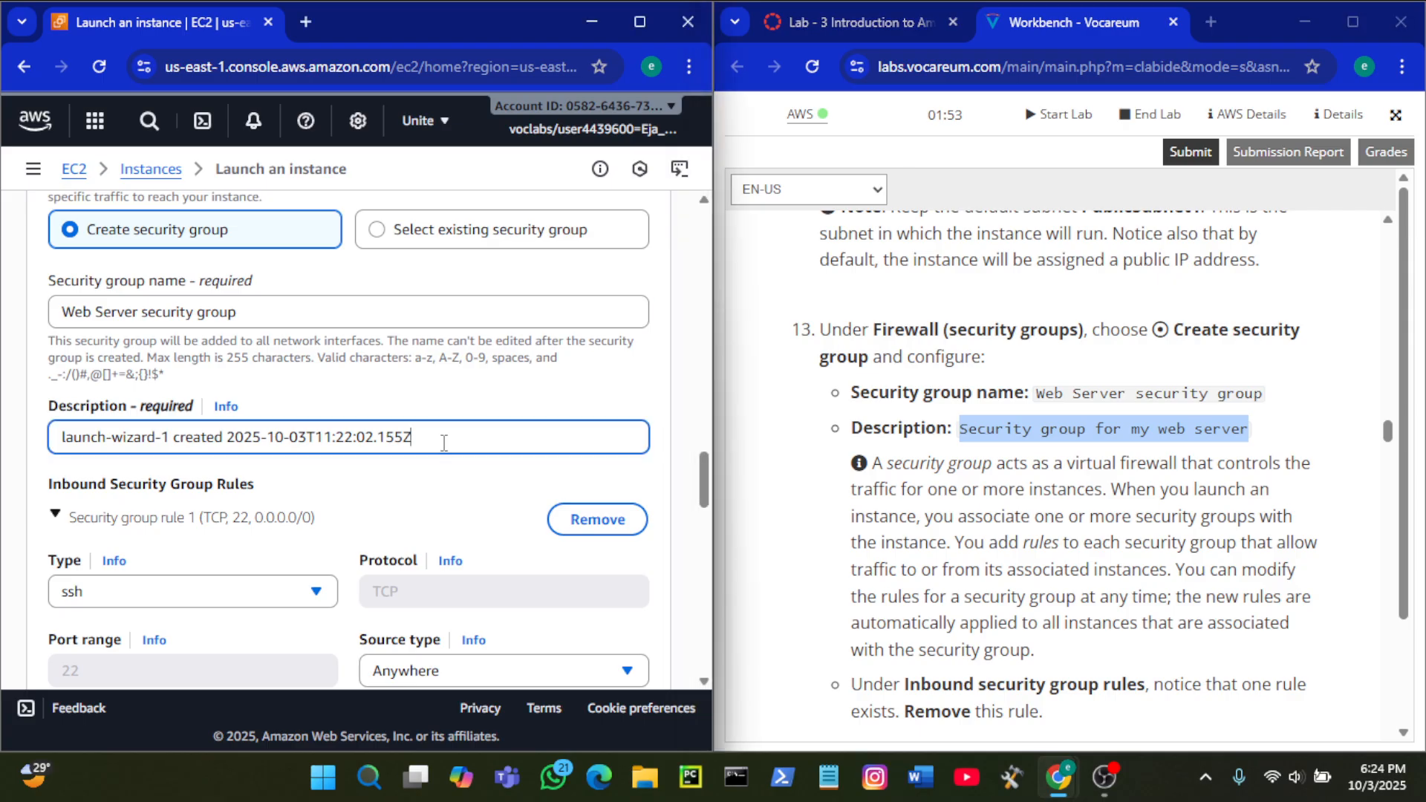
pyautogui.hotkey('ctrl', 'a')
pyautogui.write('Web Server security group')
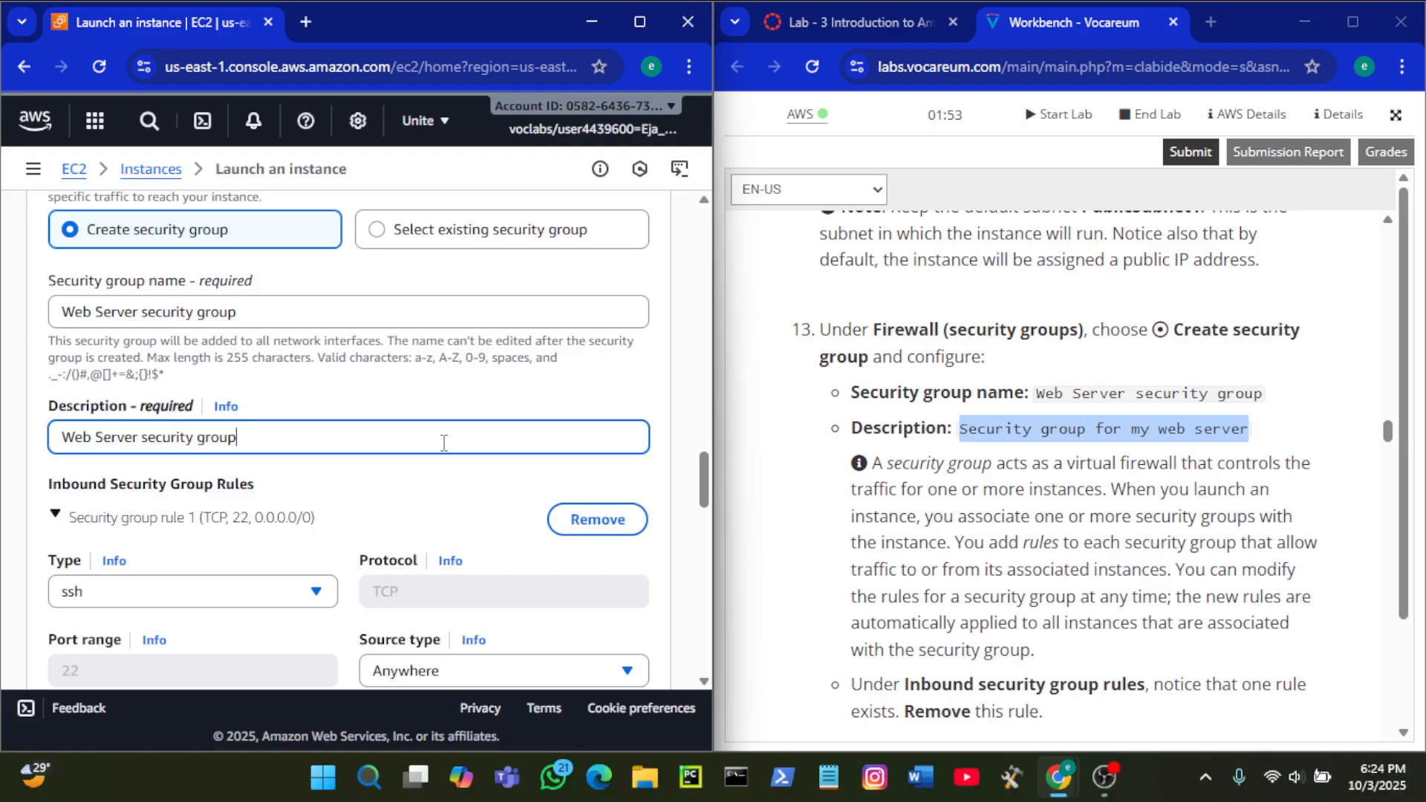
# Step: Remove the default inbound SSH rule from the security group, as the lab instructions require
pyautogui.scroll(-4, 1051, 430)
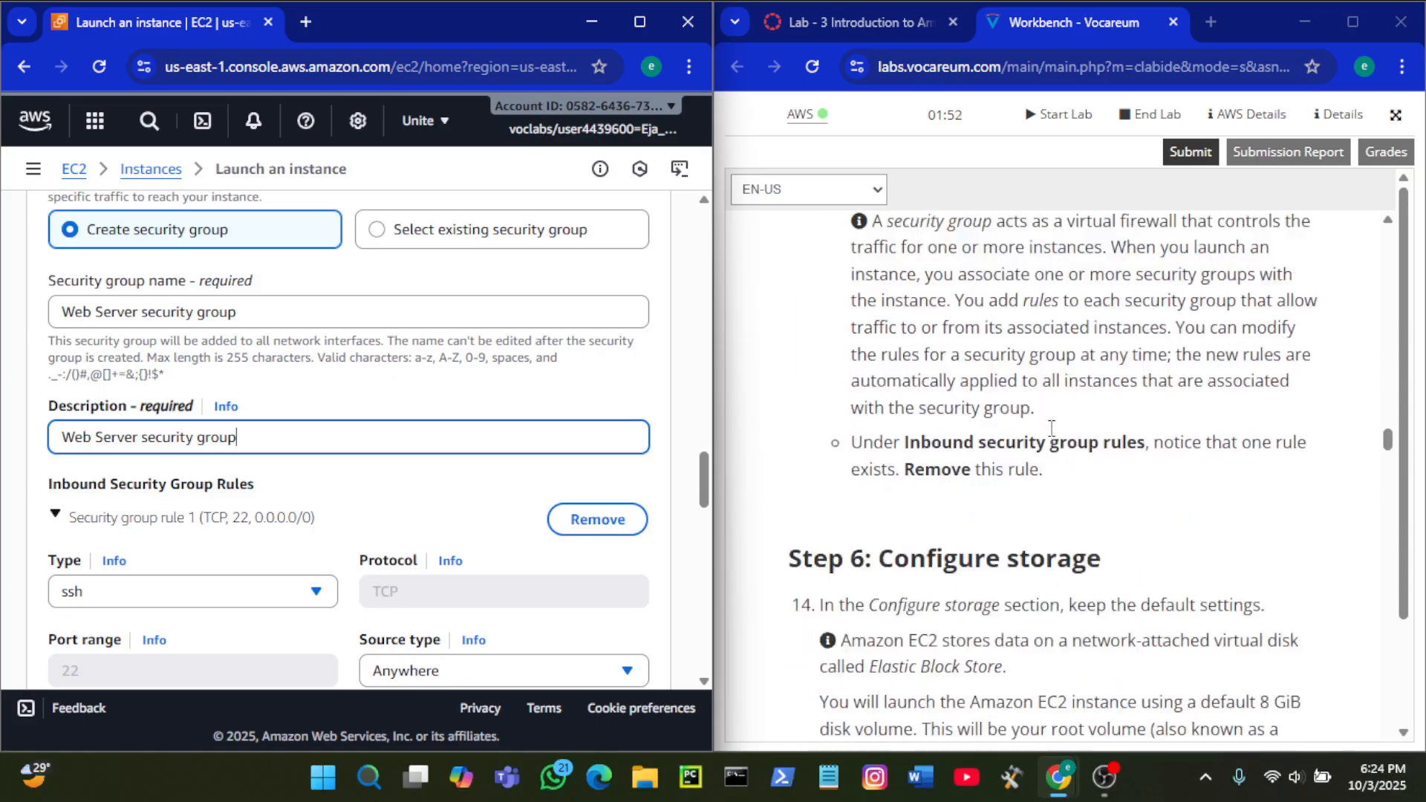
pyautogui.scroll(-1, 655, 546)
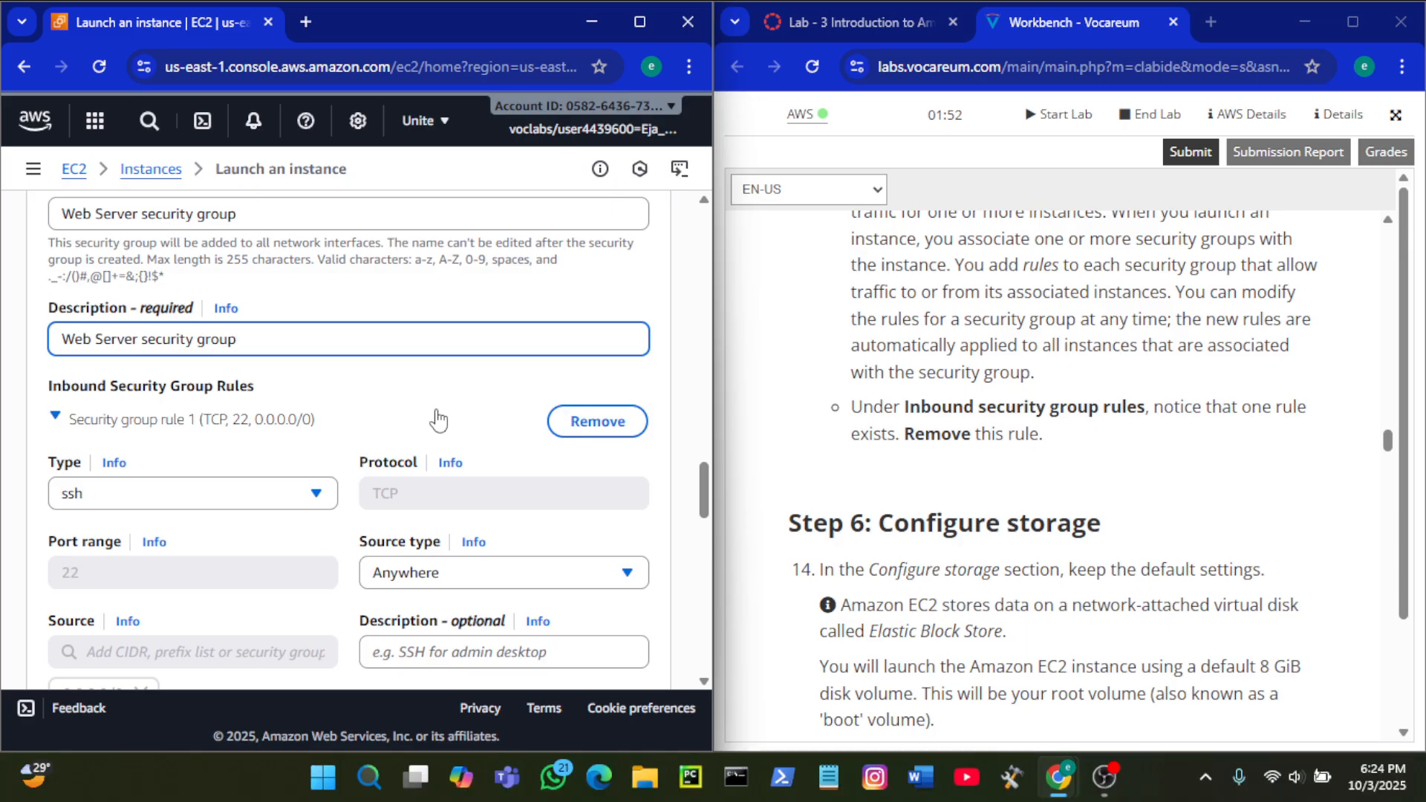
pyautogui.scroll(-1, 438, 420)
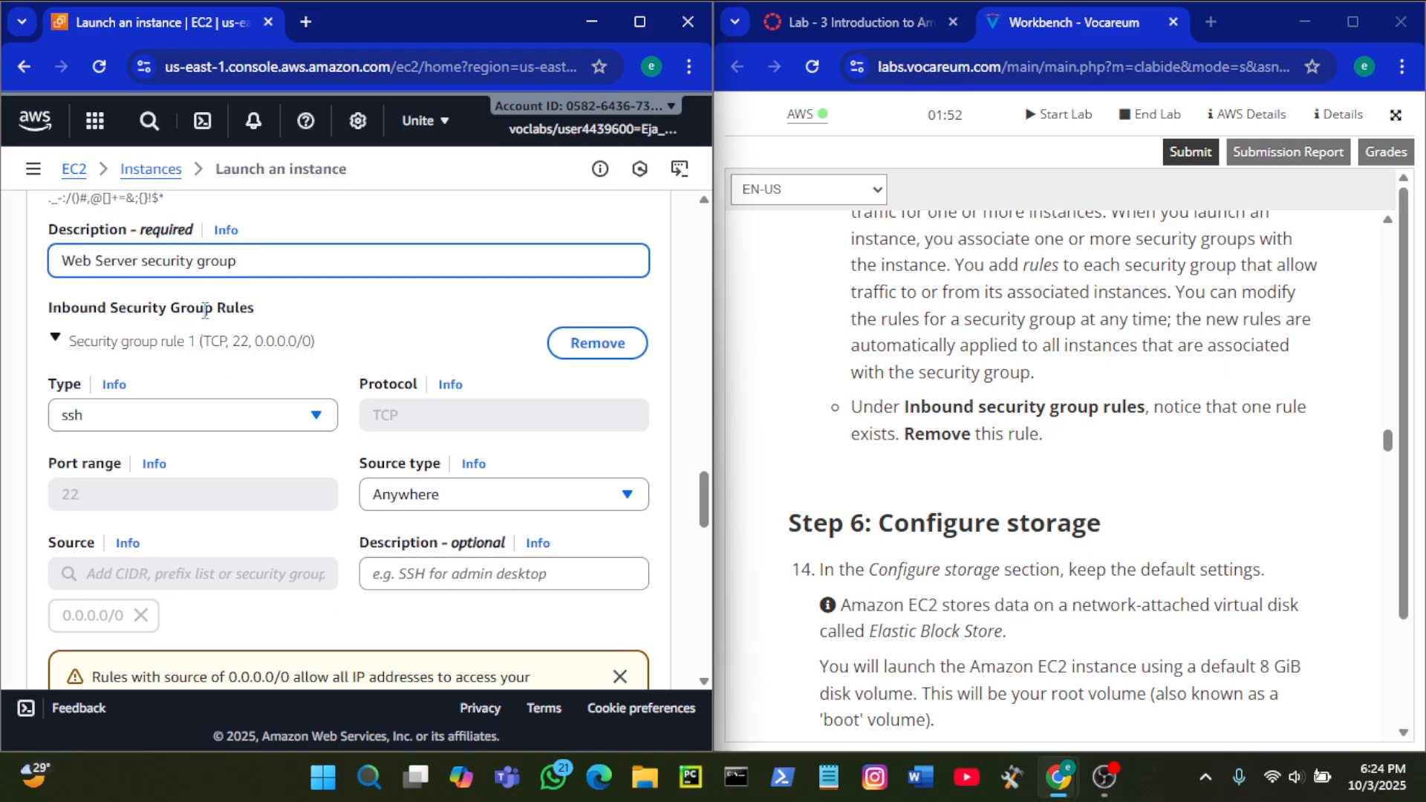
pyautogui.click(240, 343)
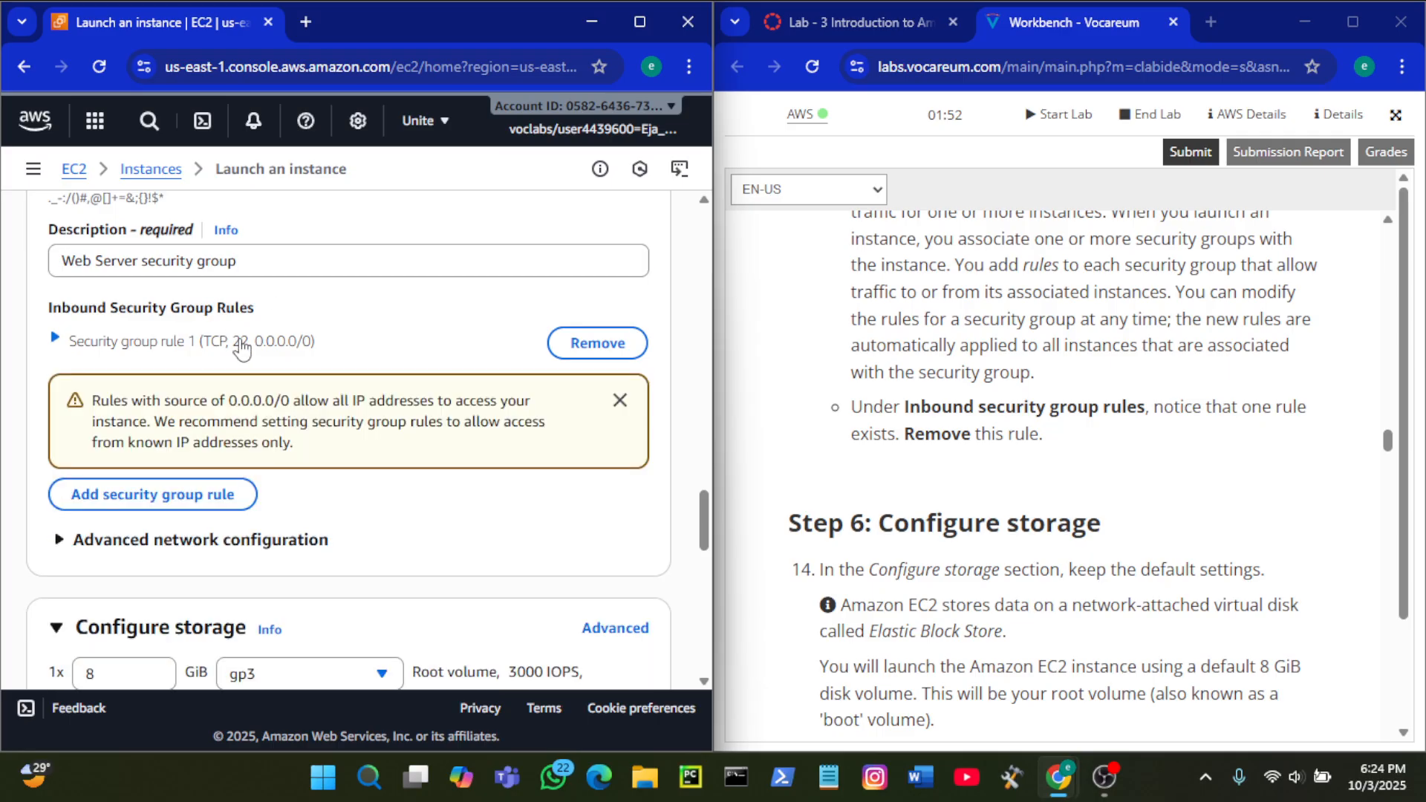
pyautogui.click(240, 344)
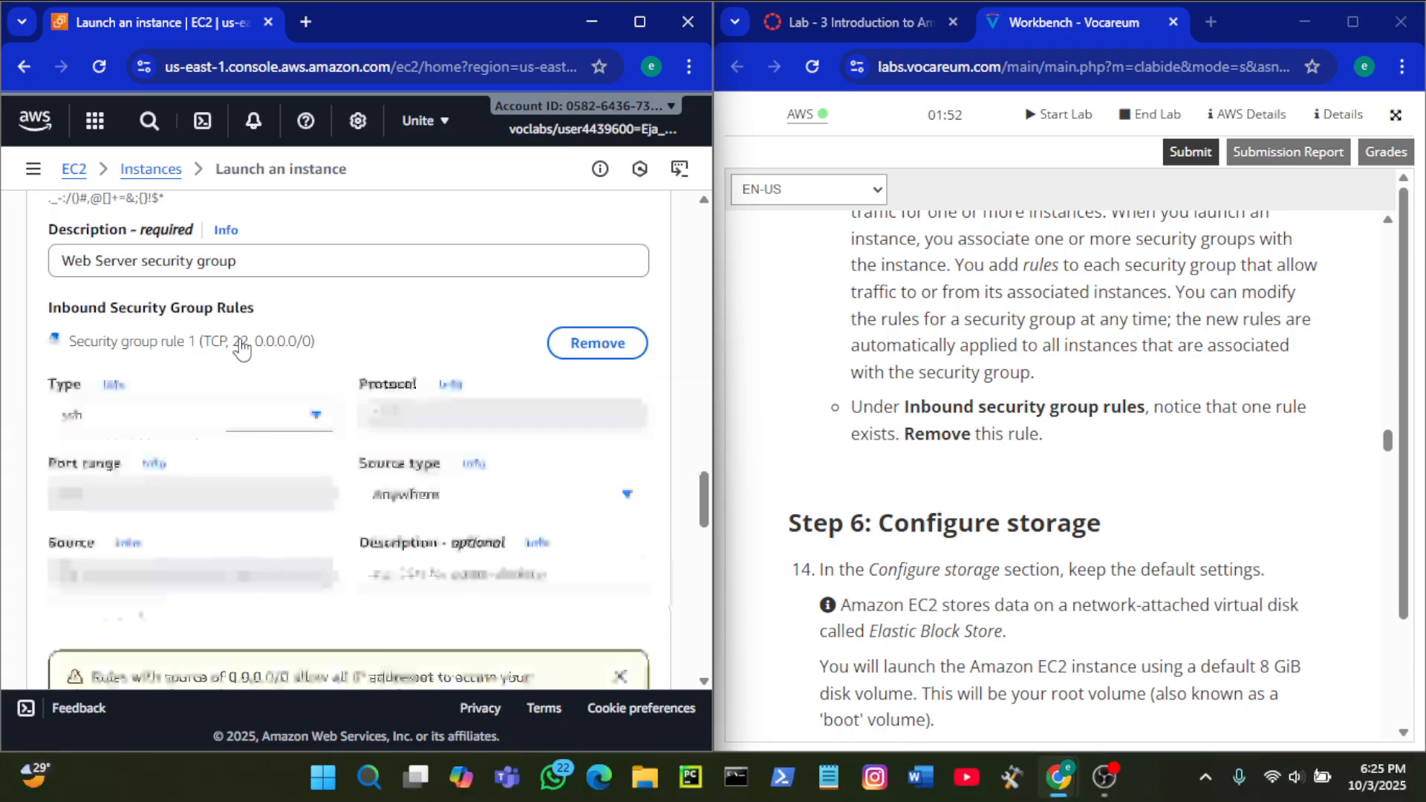
pyautogui.click(584, 341)
pyautogui.scroll(-2, 581, 419)
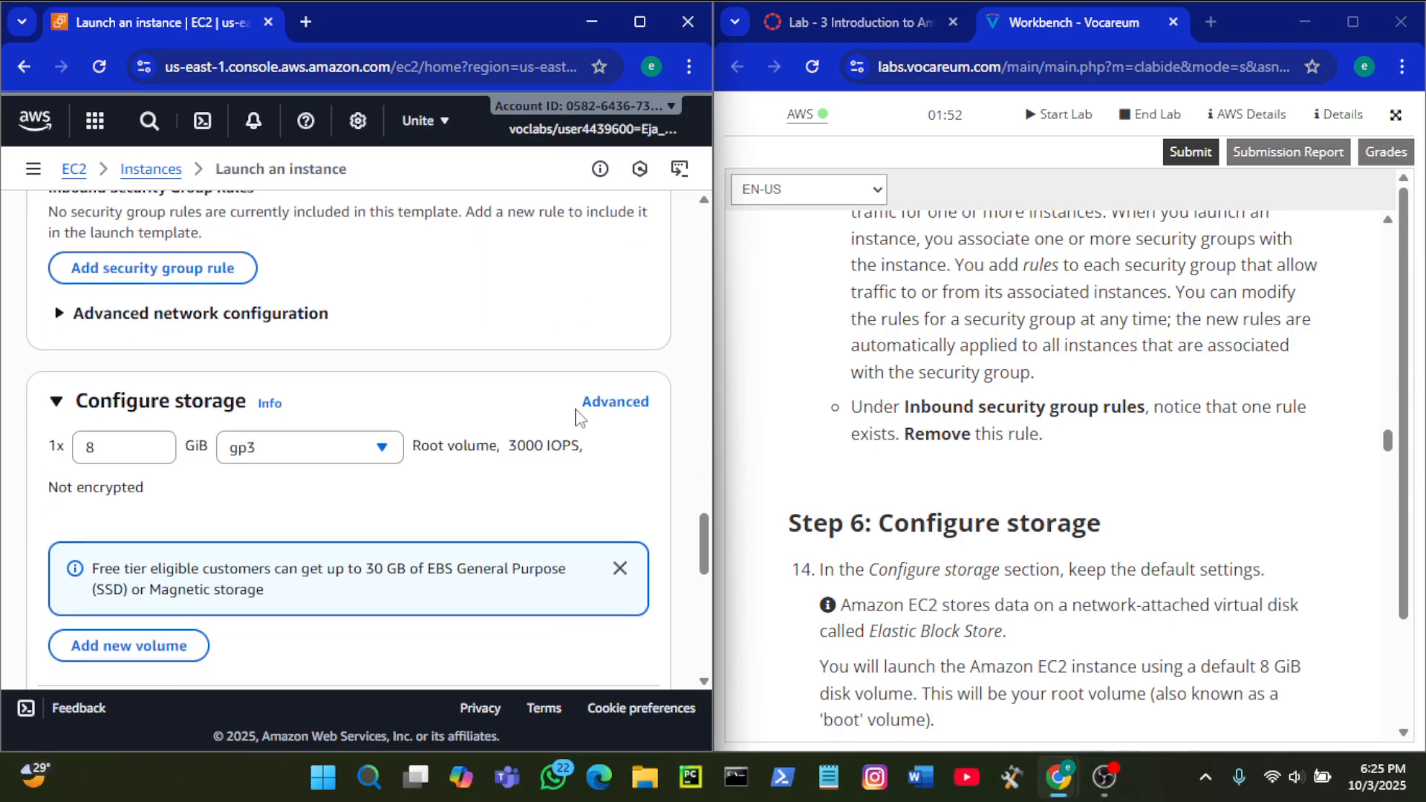
pyautogui.scroll(-1, 1046, 396)
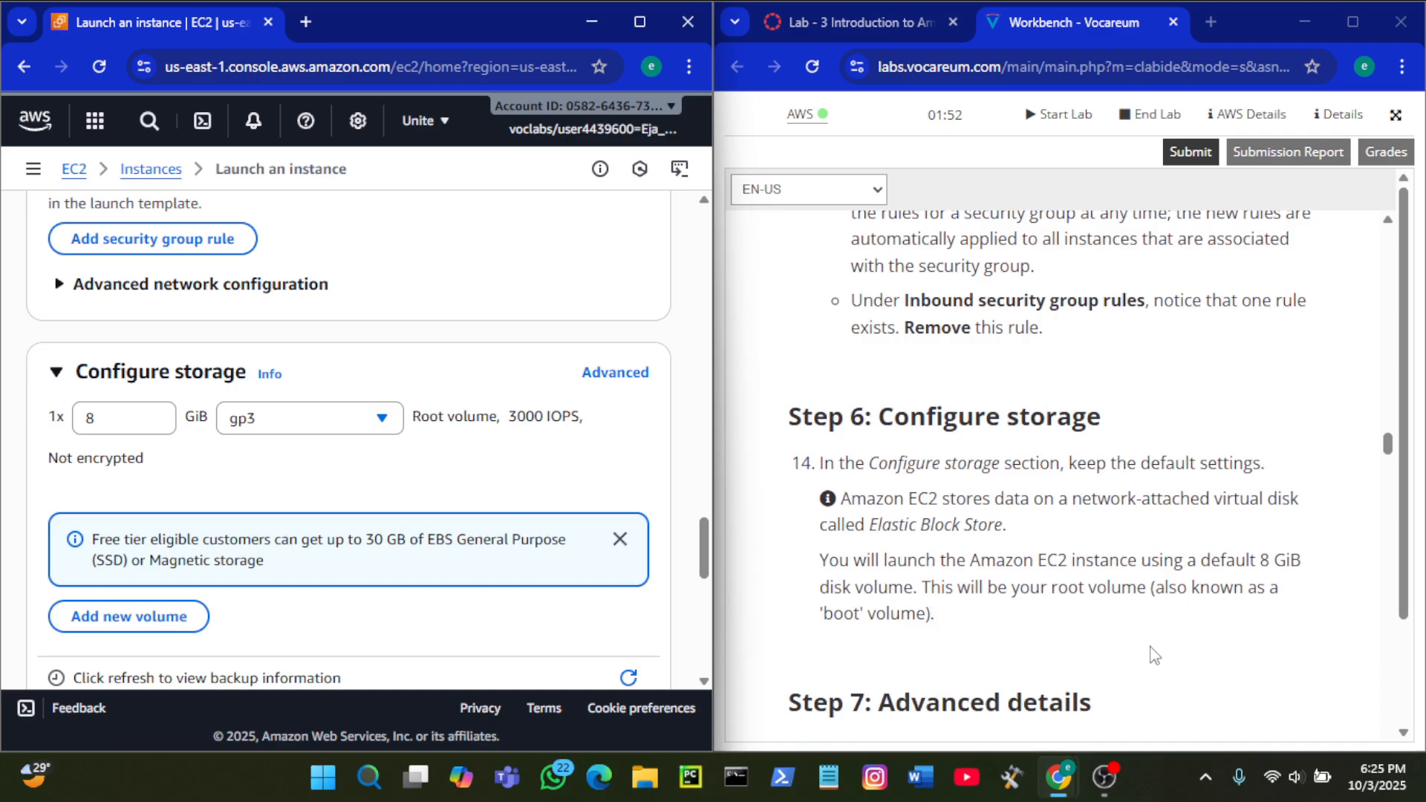
pyautogui.moveTo(1105, 777)
pyautogui.click(1106, 703)
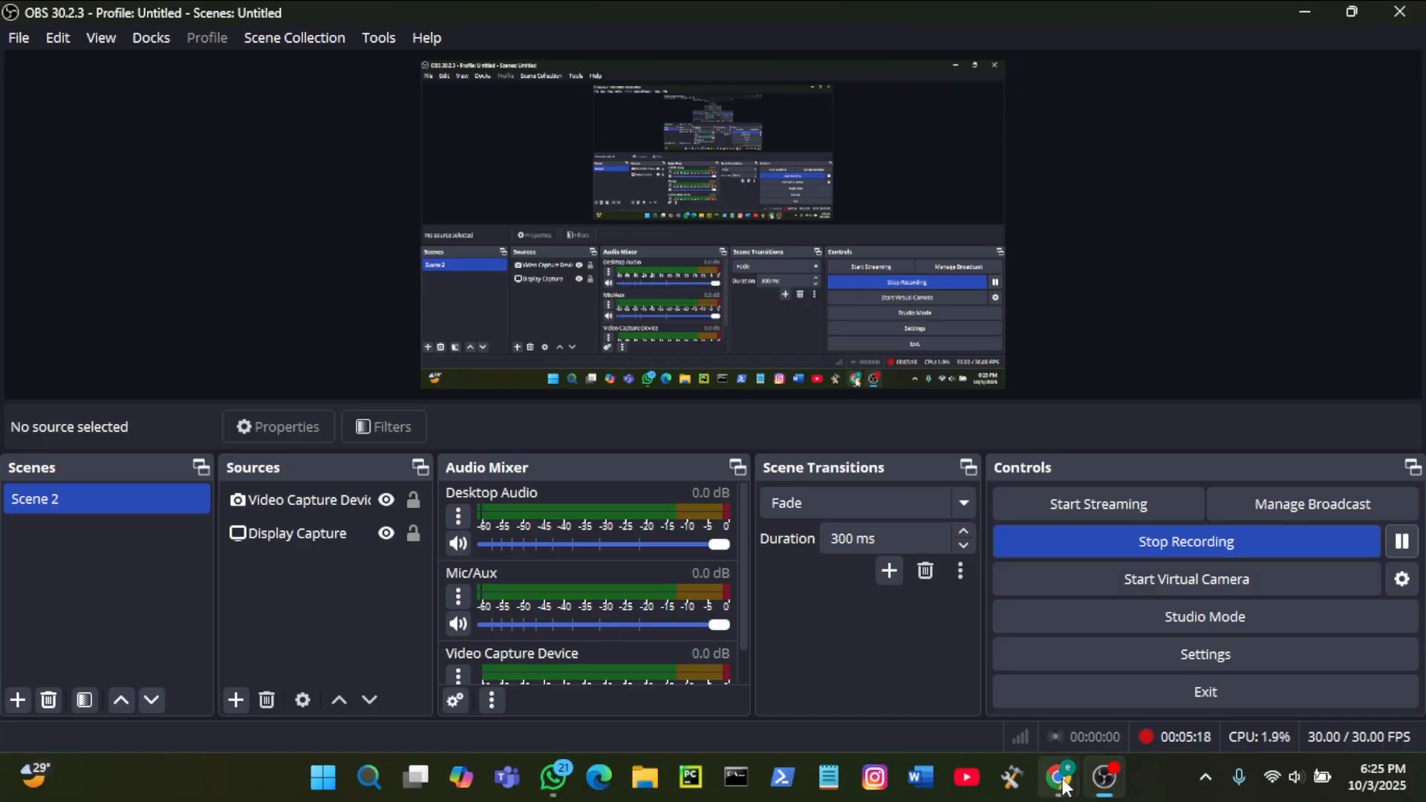
pyautogui.moveTo(1058, 777)
pyautogui.click(988, 704)
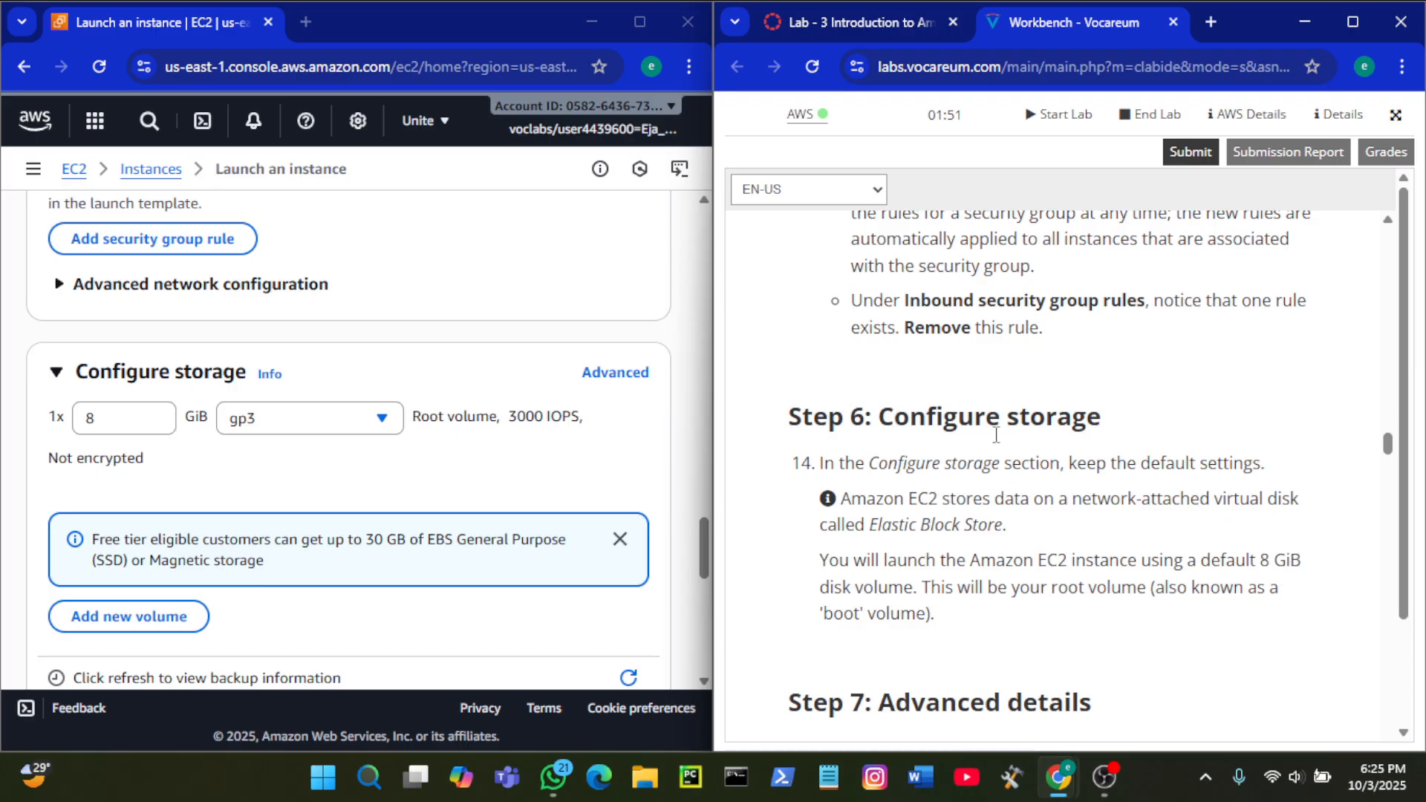
# Step: Check the Configure storage section against the lab instructions, keeping the default settings
pyautogui.scroll(-2, 1077, 446)
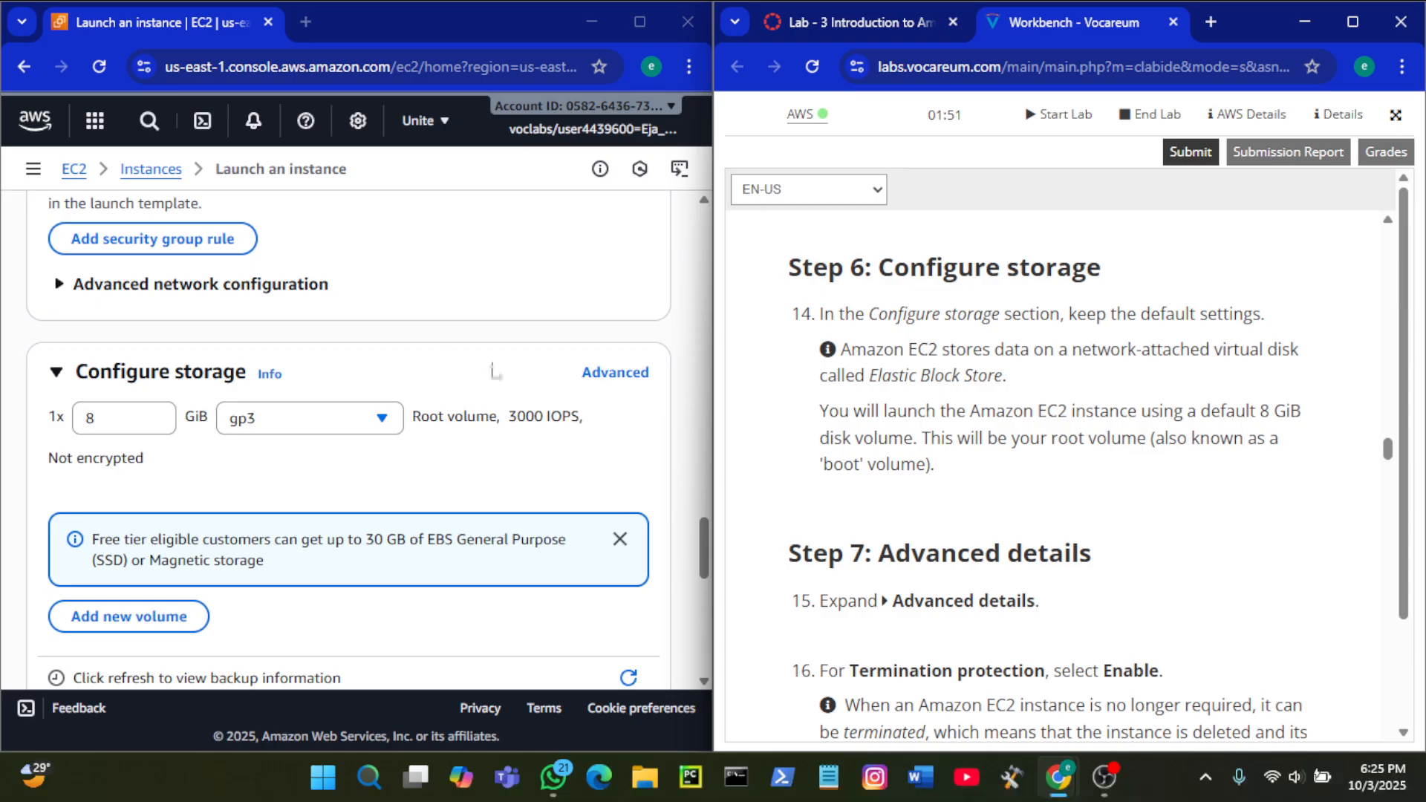
pyautogui.scroll(-2, 549, 408)
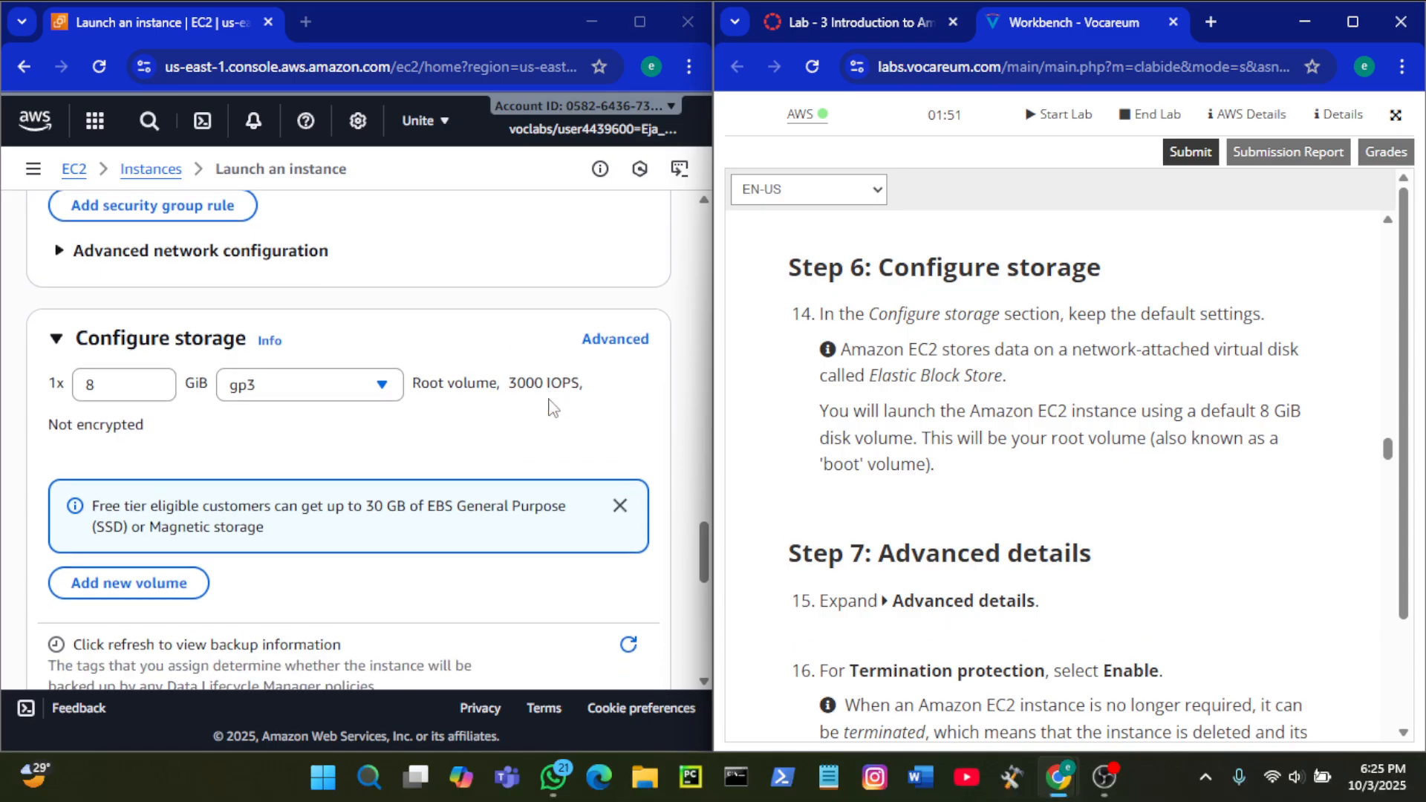
pyautogui.scroll(-2, 1151, 472)
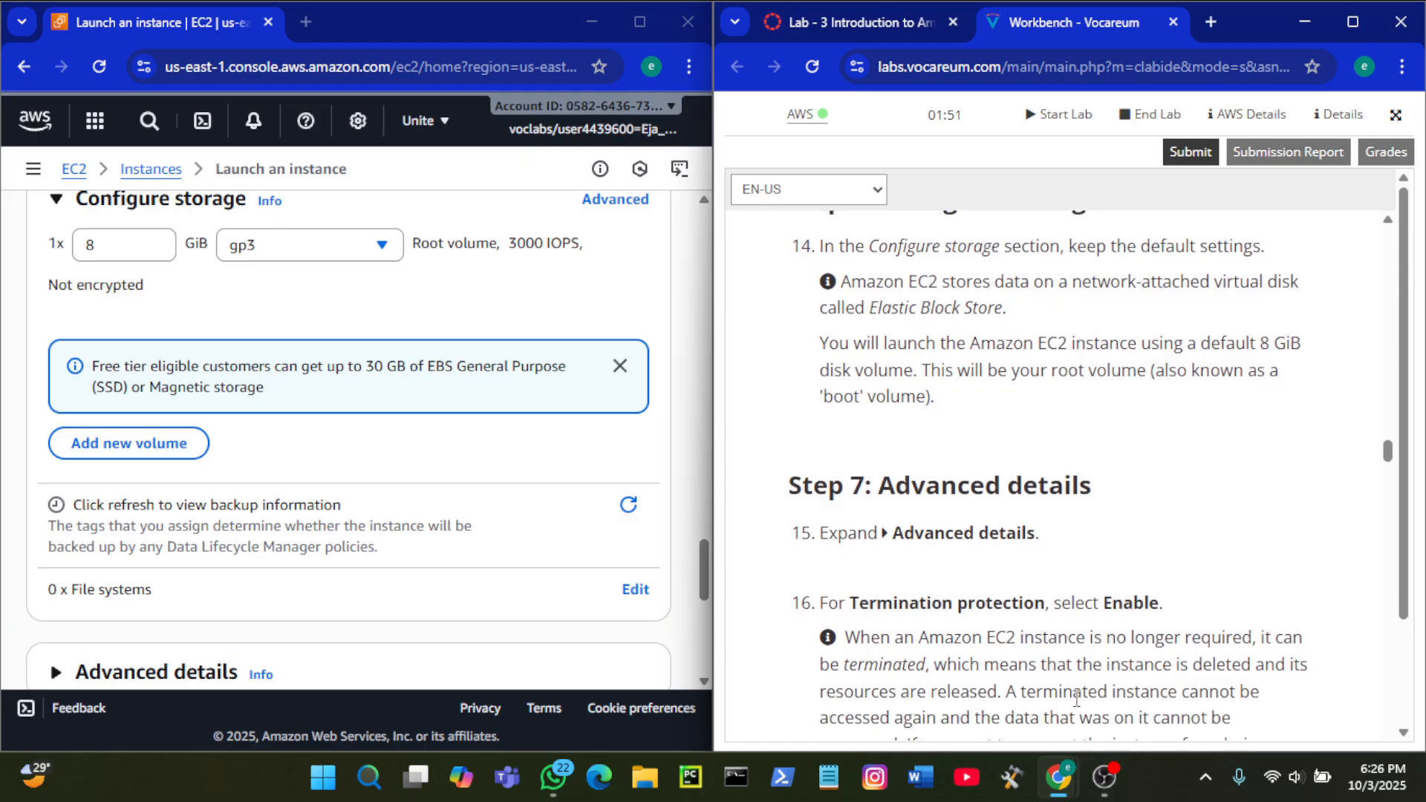
pyautogui.click(1157, 724)
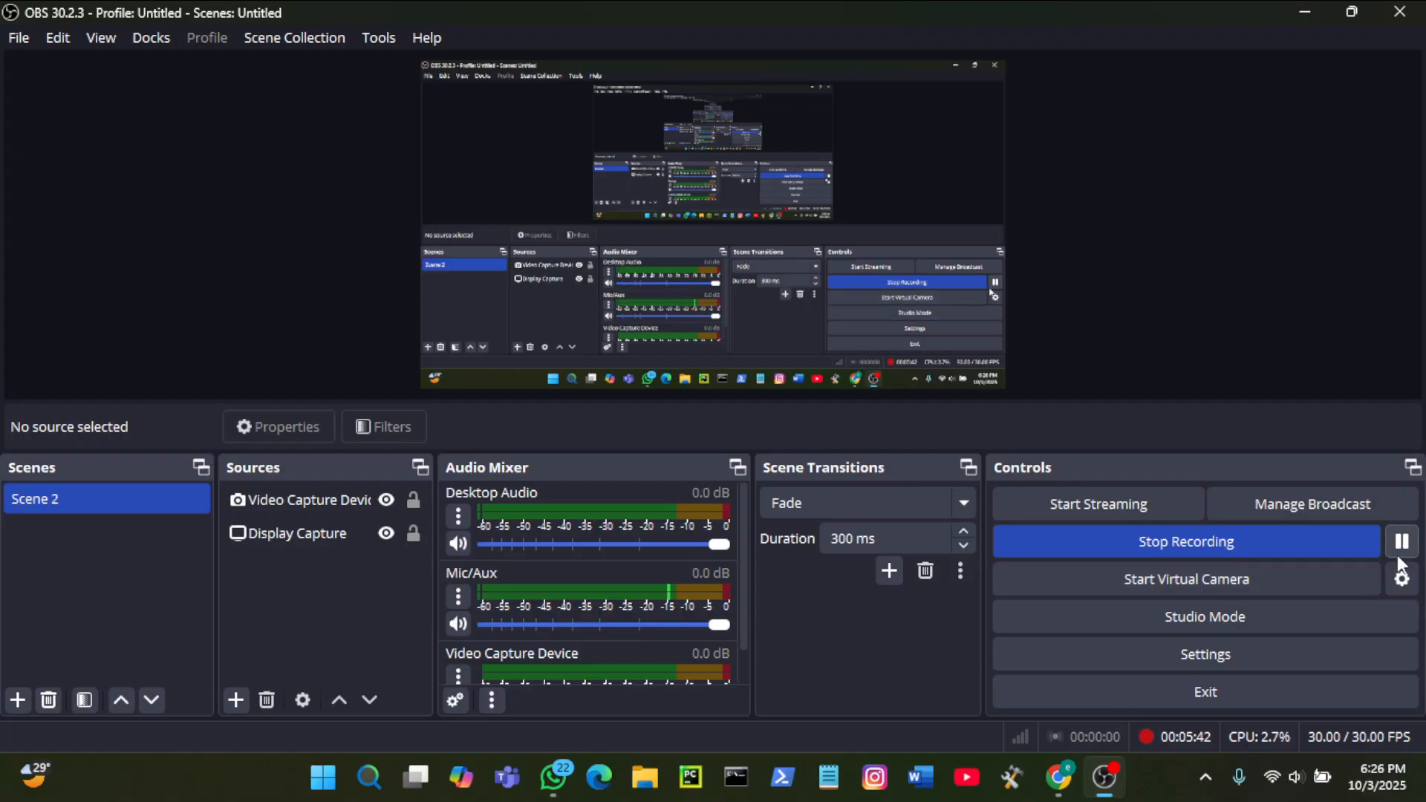
pyautogui.moveTo(1060, 778)
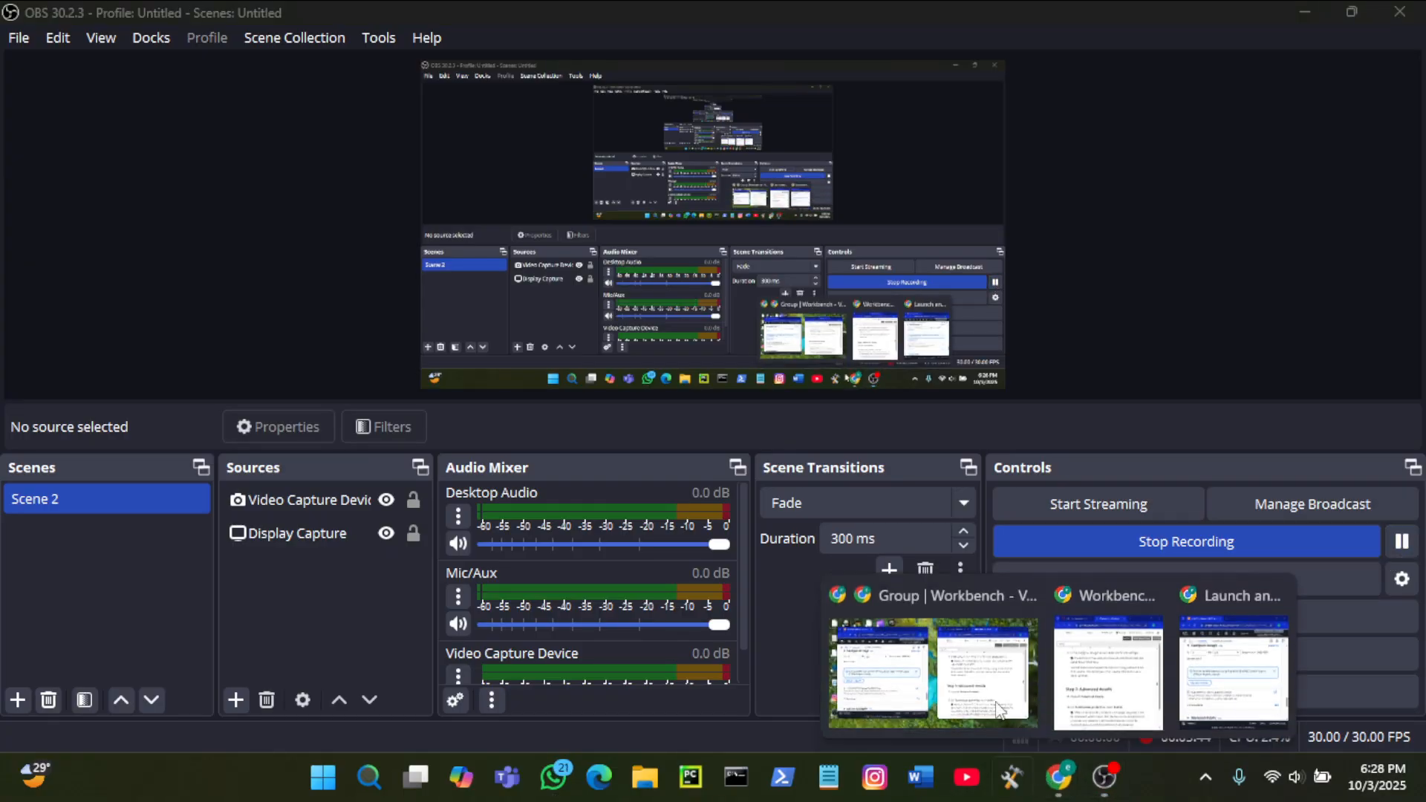
pyautogui.click(1000, 709)
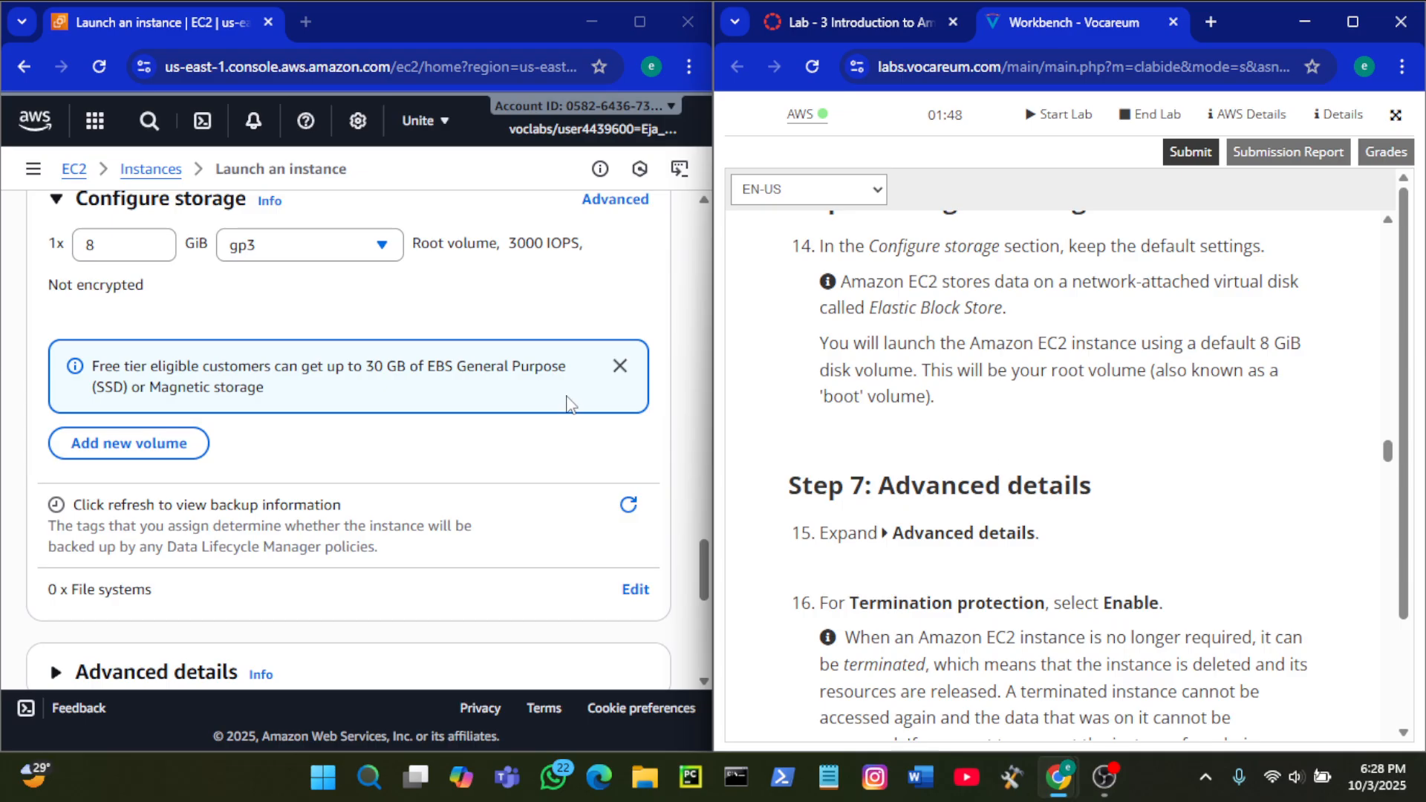
# Step: Expand the Advanced details section of the instance launch form and consult the lab's termination protection instructions
pyautogui.scroll(-5, 572, 444)
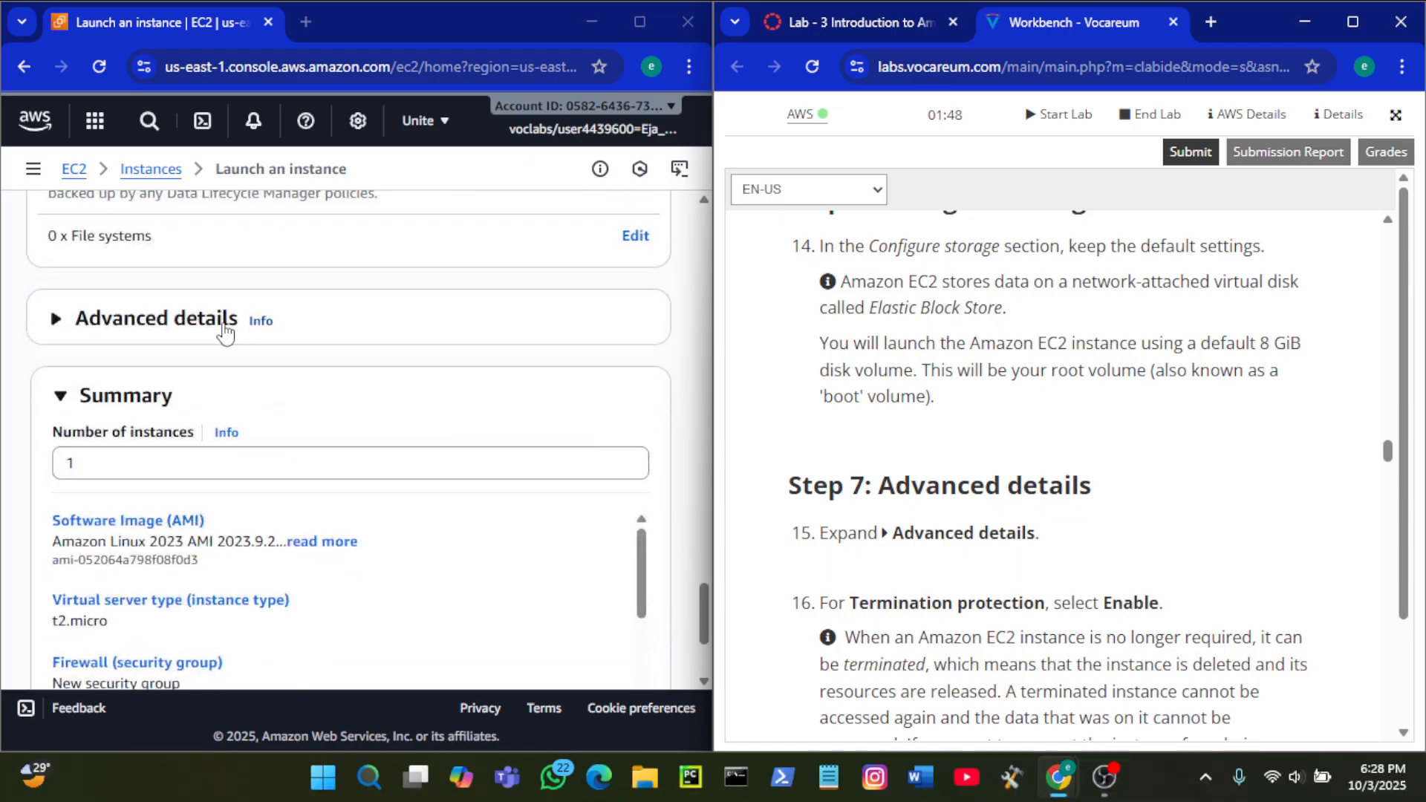
pyautogui.scroll(-2, 919, 390)
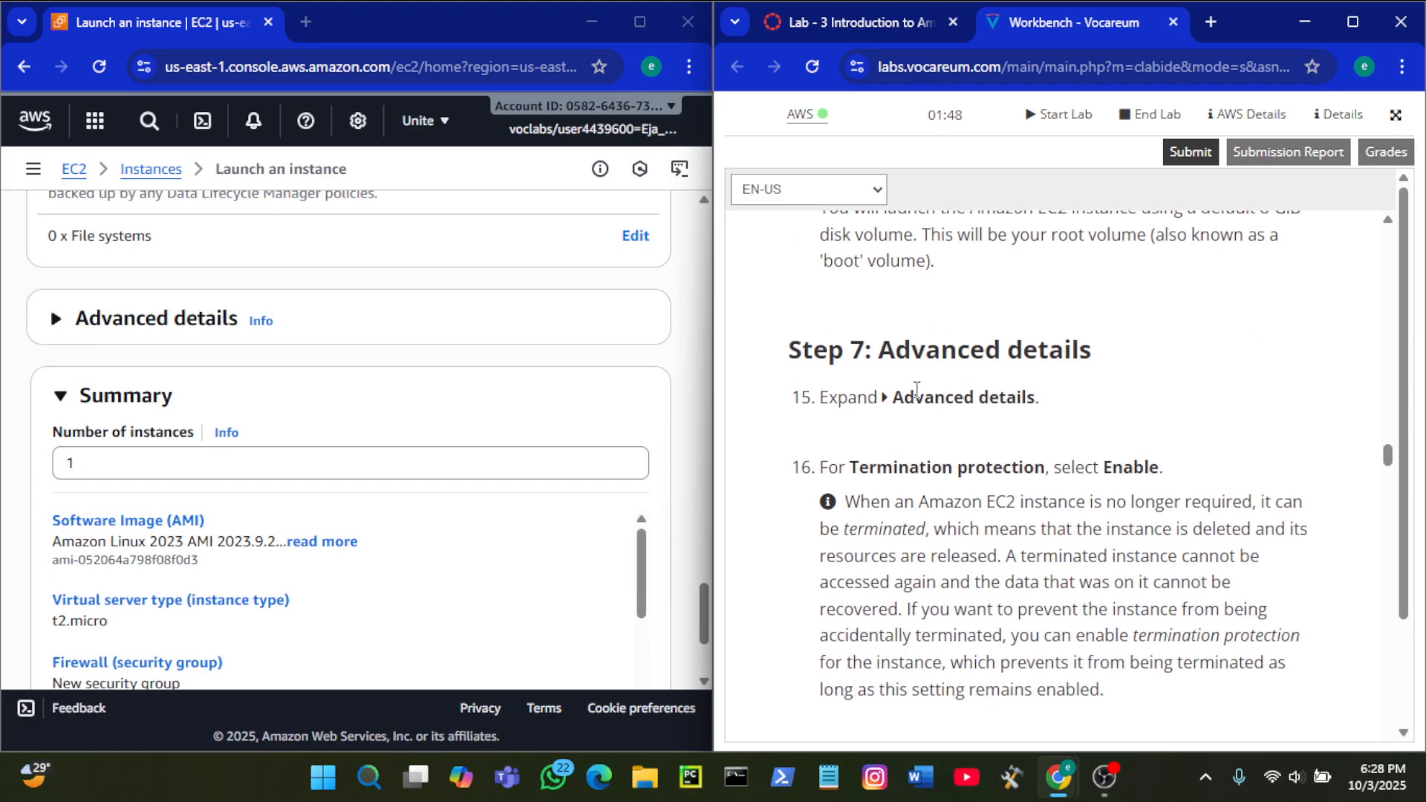
pyautogui.click(165, 321)
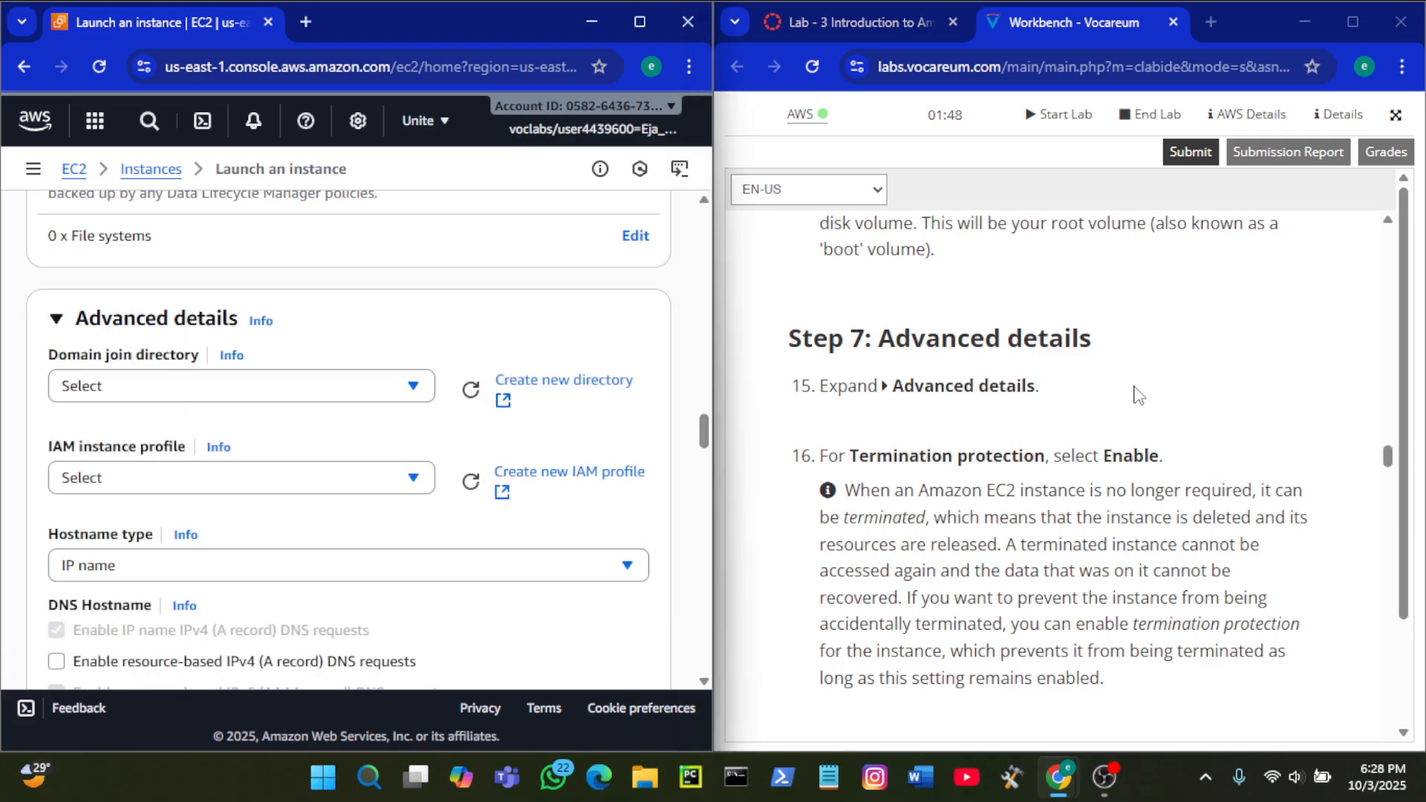
pyautogui.scroll(-2, 1137, 394)
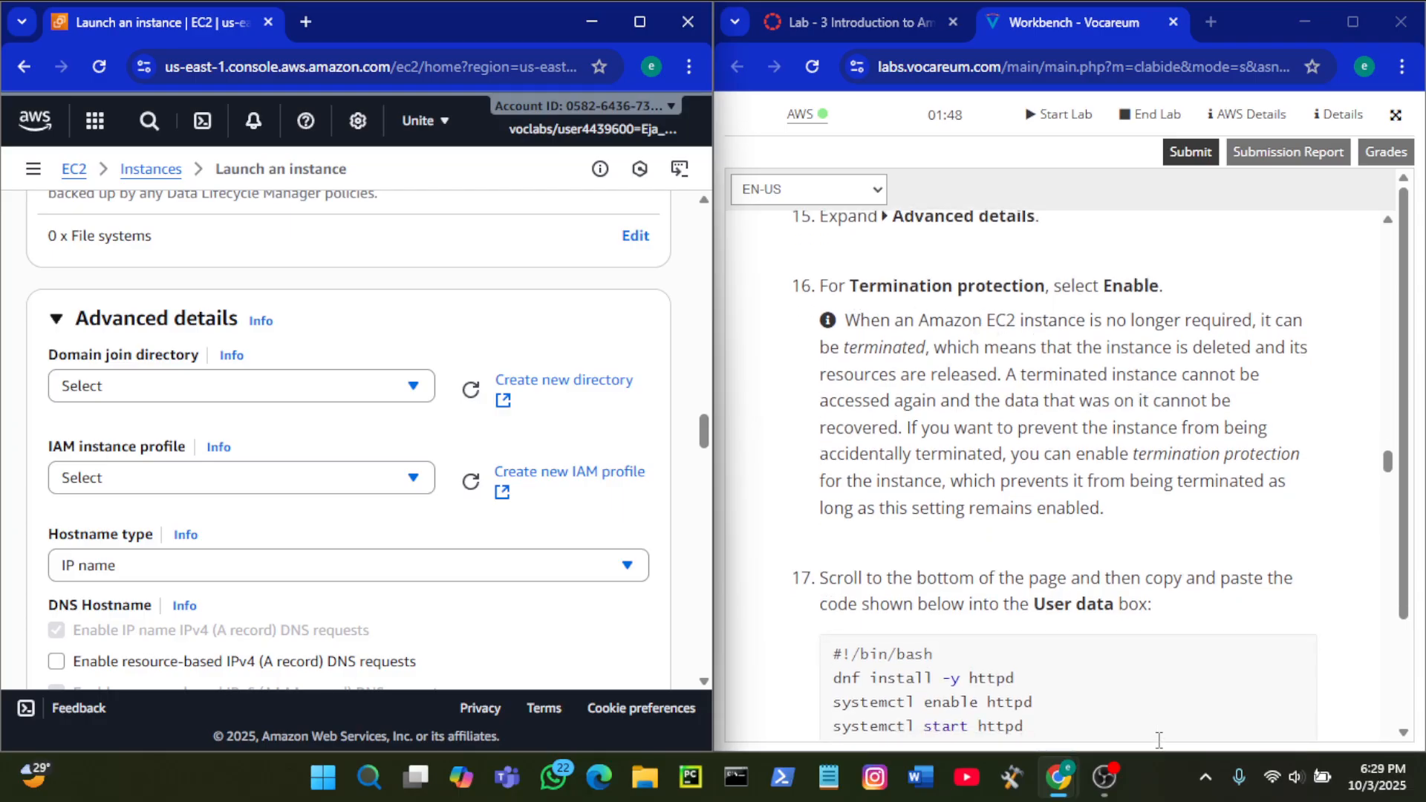
pyautogui.click(1105, 777)
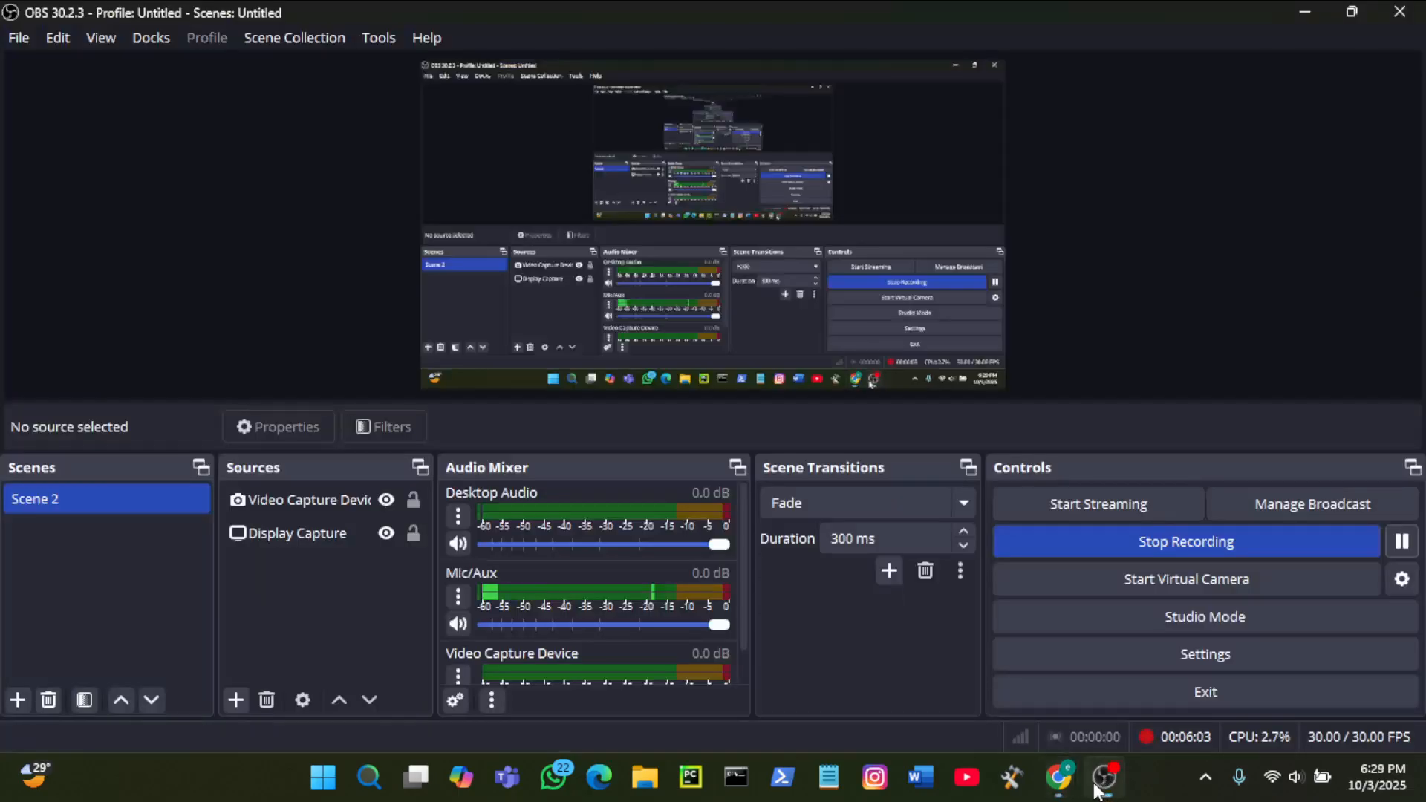
pyautogui.click(1403, 541)
pyautogui.click(1403, 541)
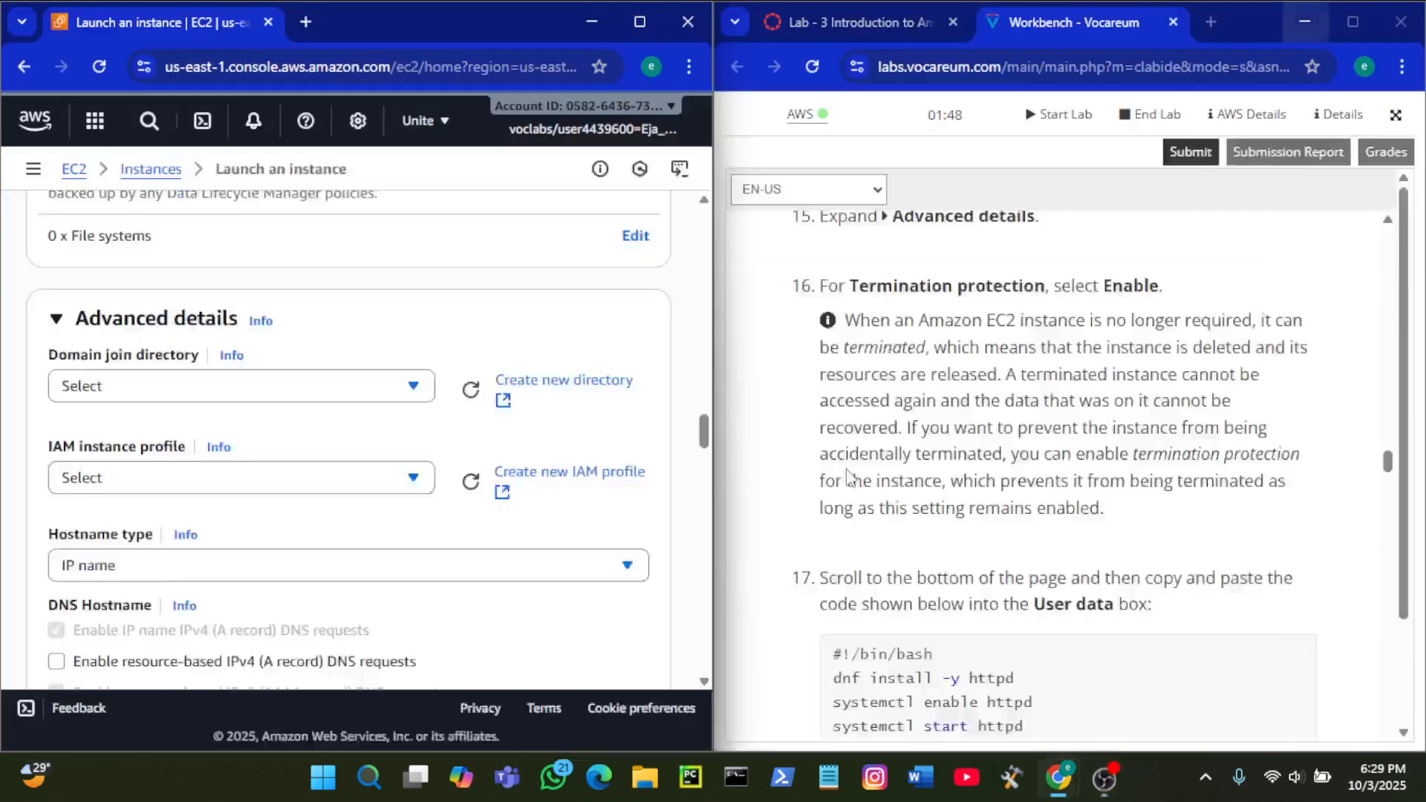
pyautogui.click(1306, 12)
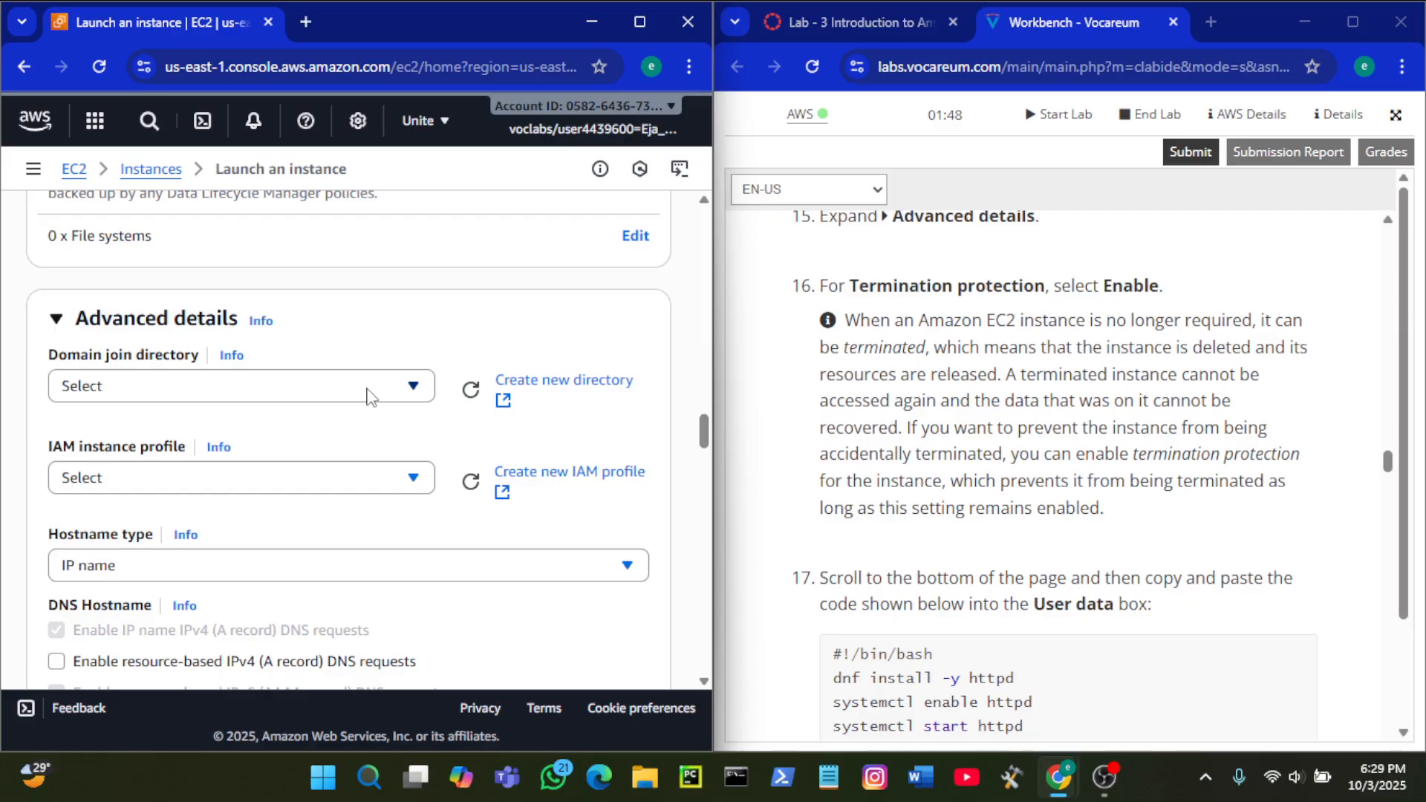
# Step: Set Termination protection to Enable in the instance's advanced details
pyautogui.scroll(-1, 364, 423)
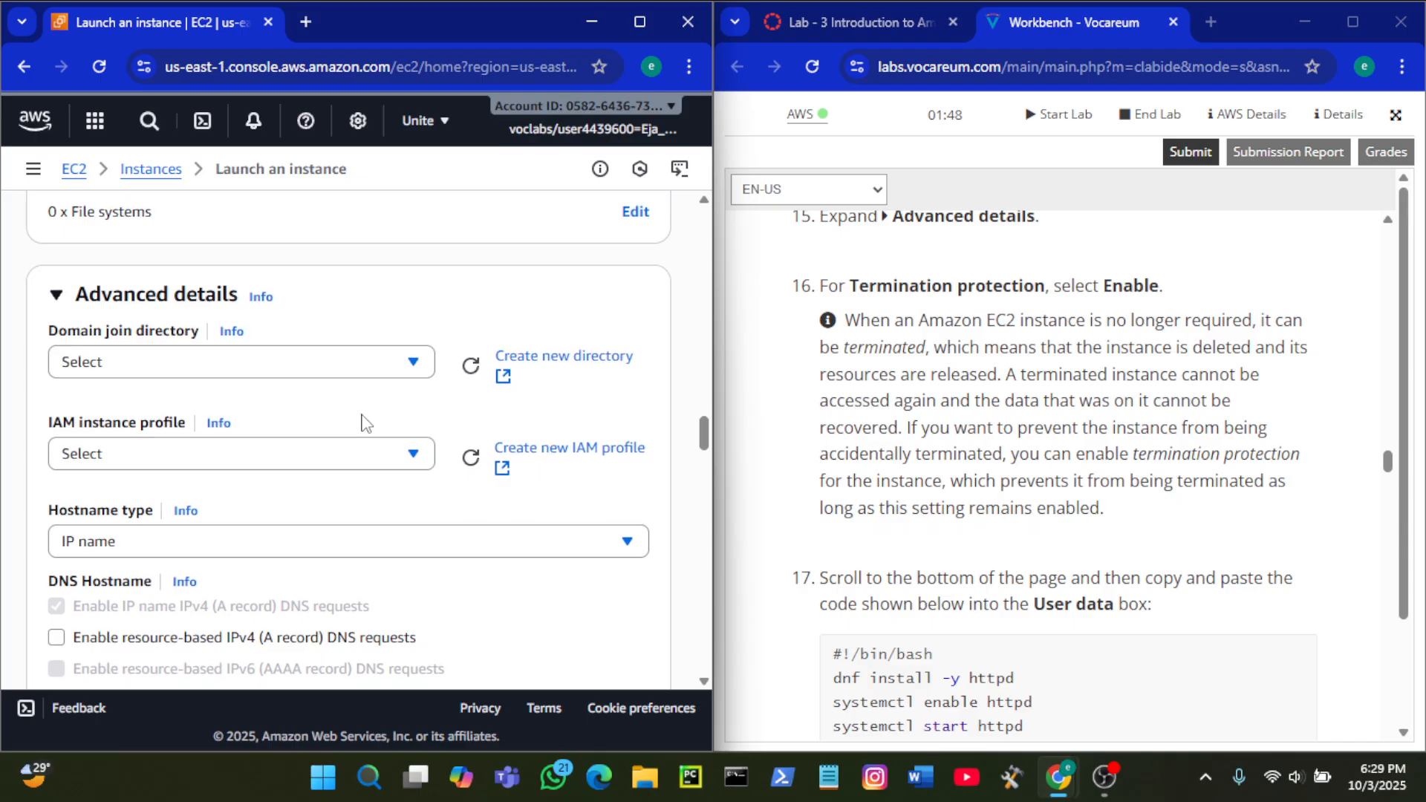
pyautogui.scroll(-5, 364, 424)
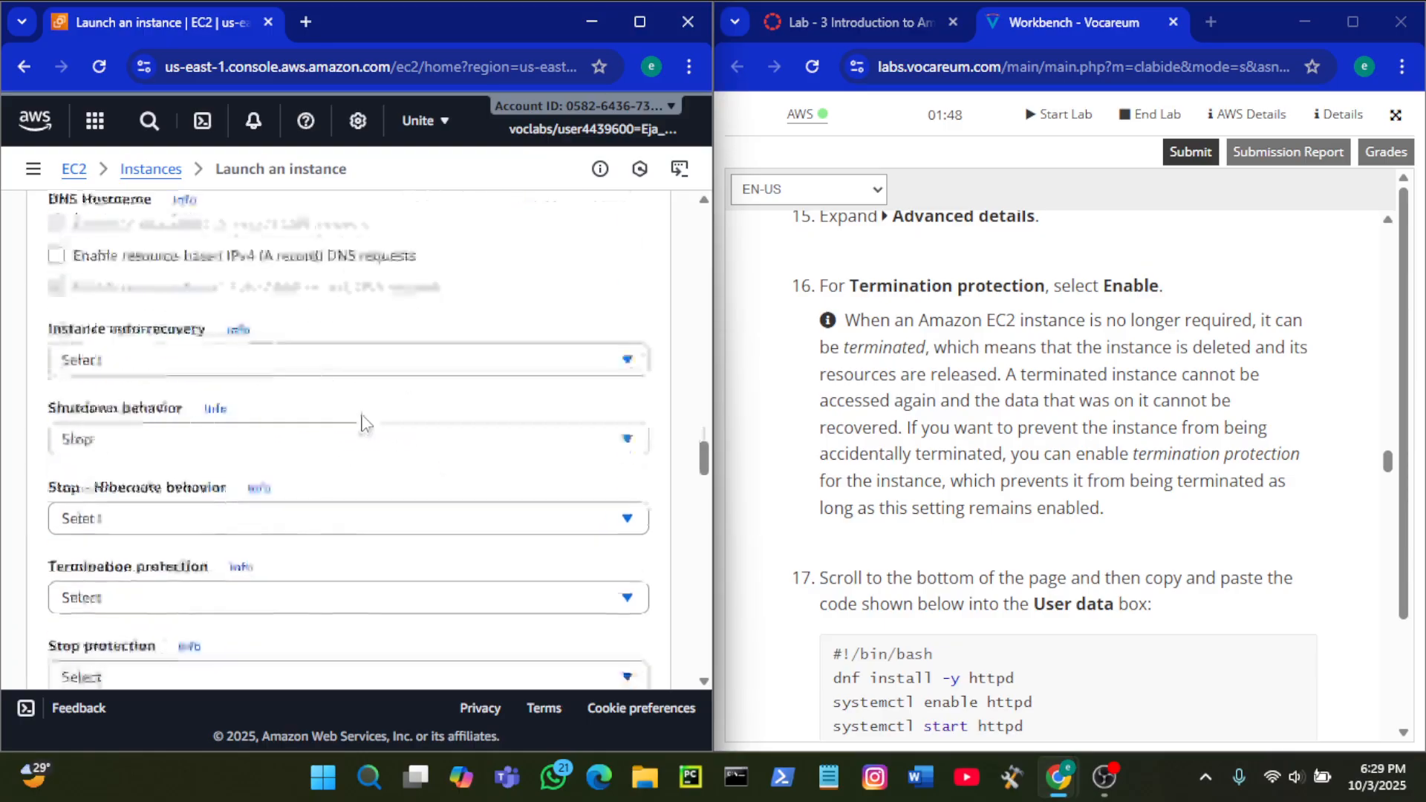
pyautogui.scroll(-2, 364, 424)
pyautogui.click(389, 425)
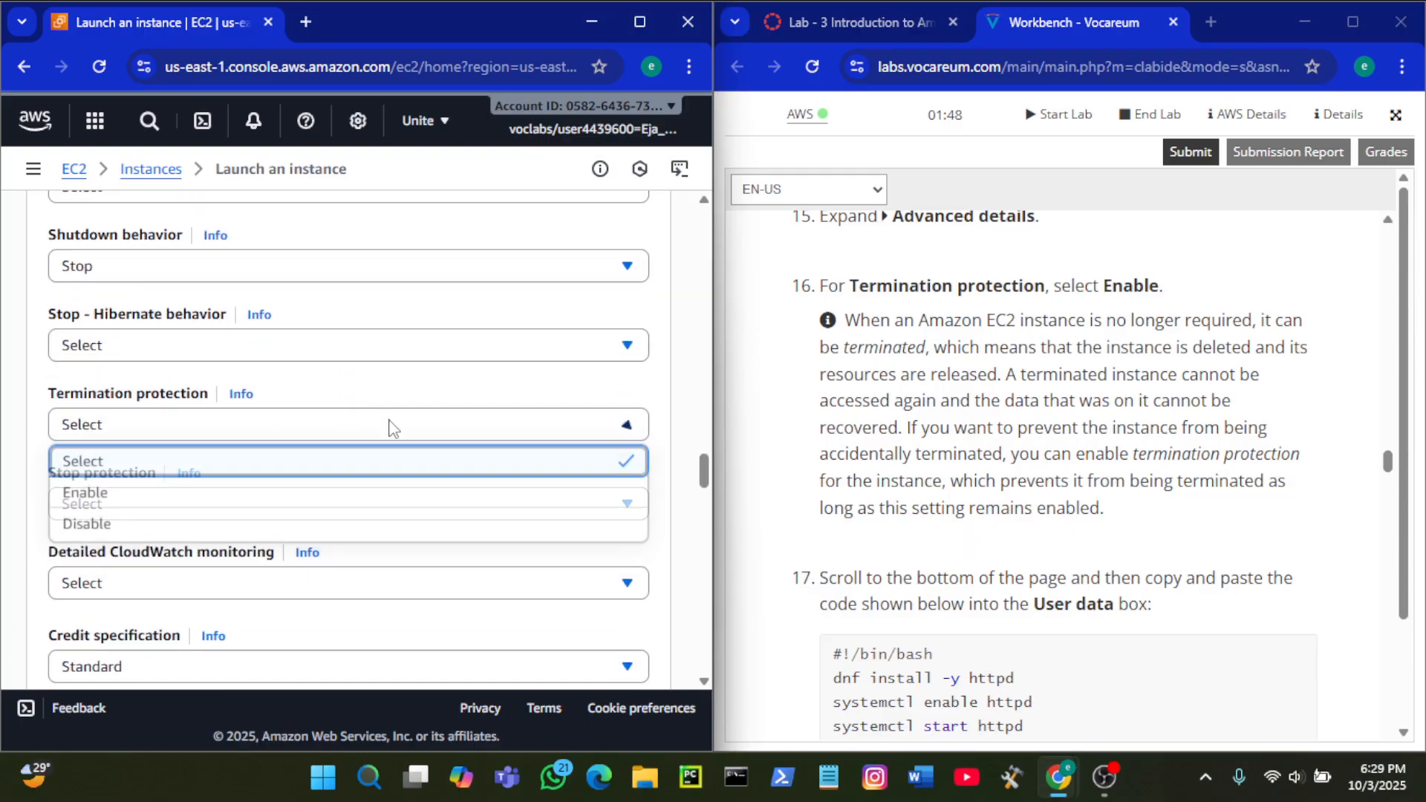
pyautogui.click(285, 510)
# Step: Copy the bash script that installs and starts httpd from lab step 17 into the instance's User data field
pyautogui.scroll(-4, 892, 278)
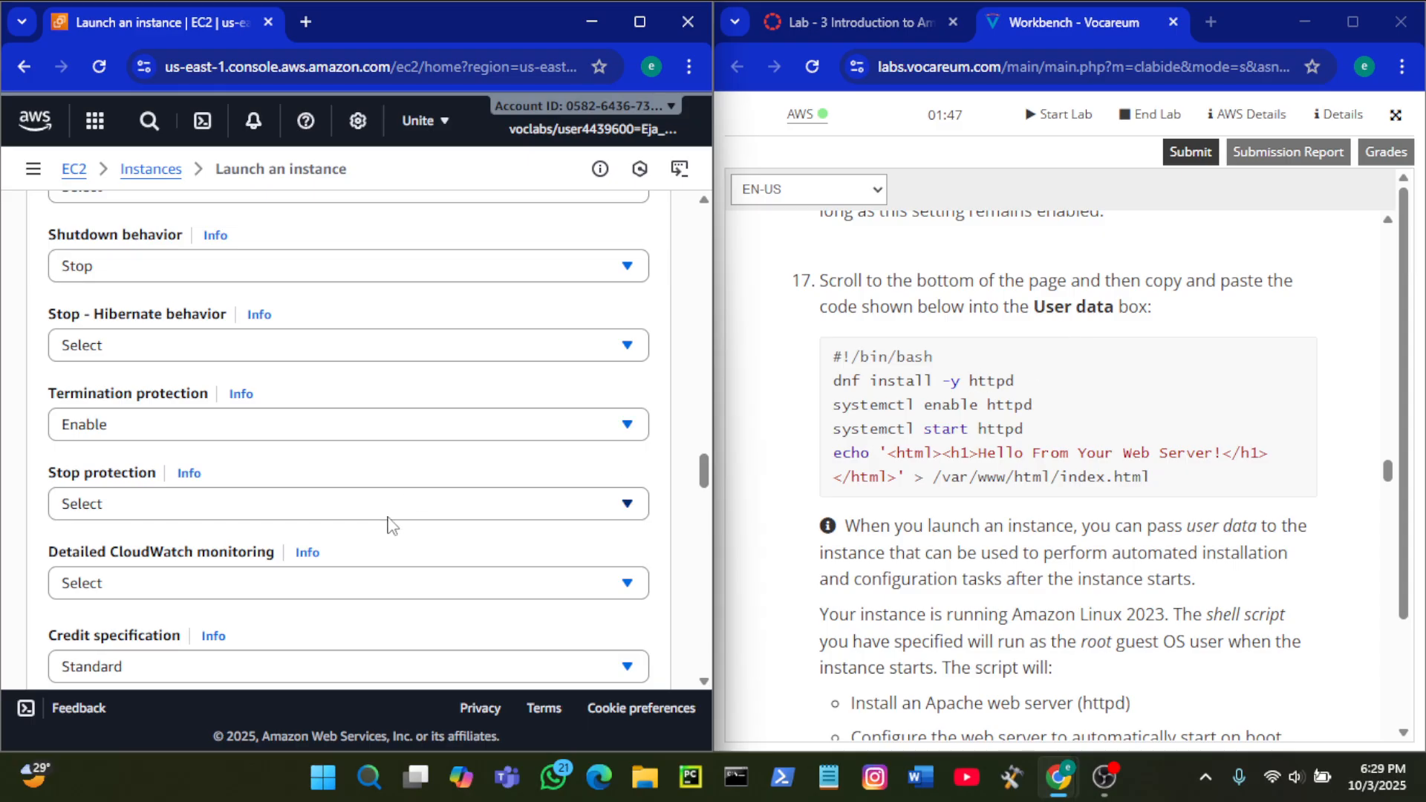
pyautogui.scroll(-15, 391, 526)
pyautogui.scroll(-8, 391, 526)
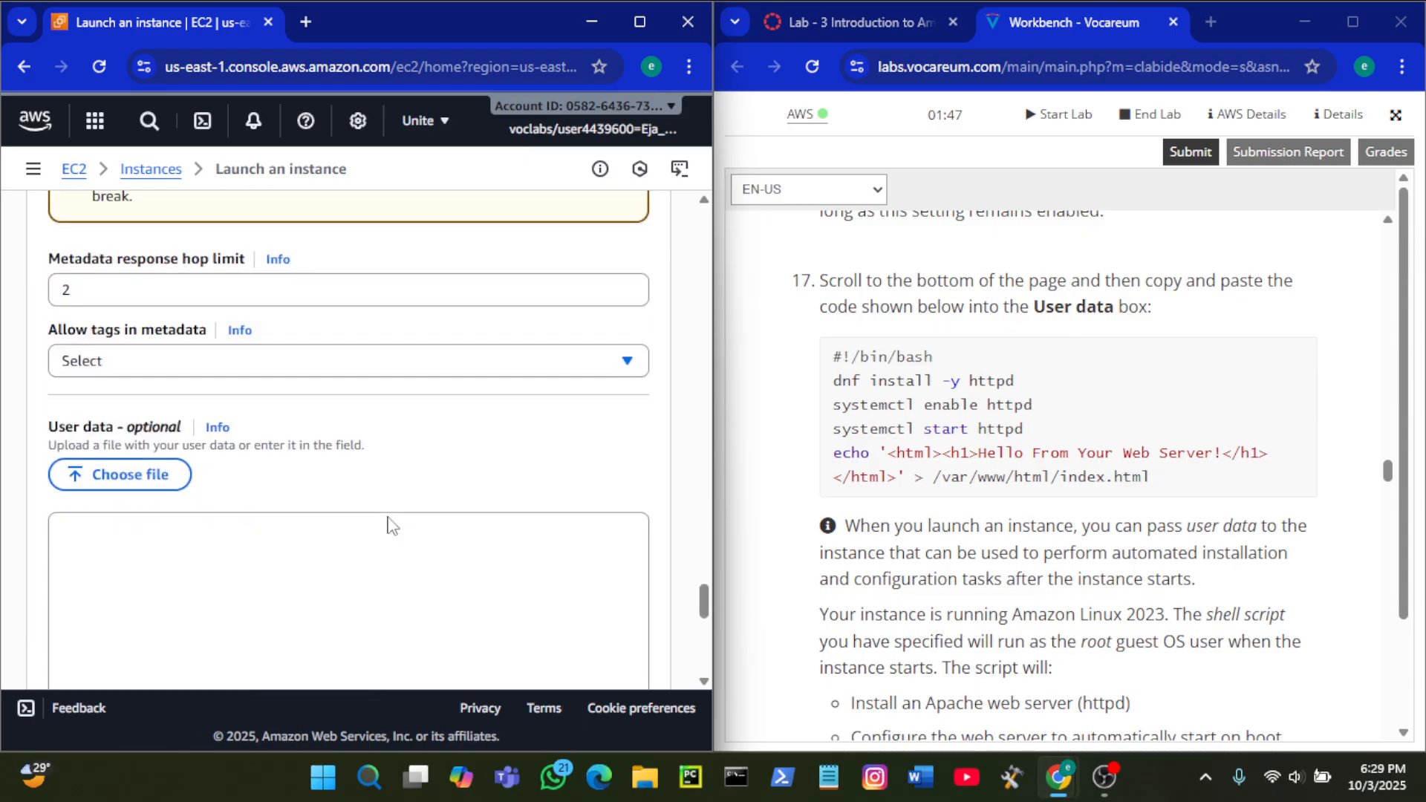
pyautogui.scroll(-1, 390, 517)
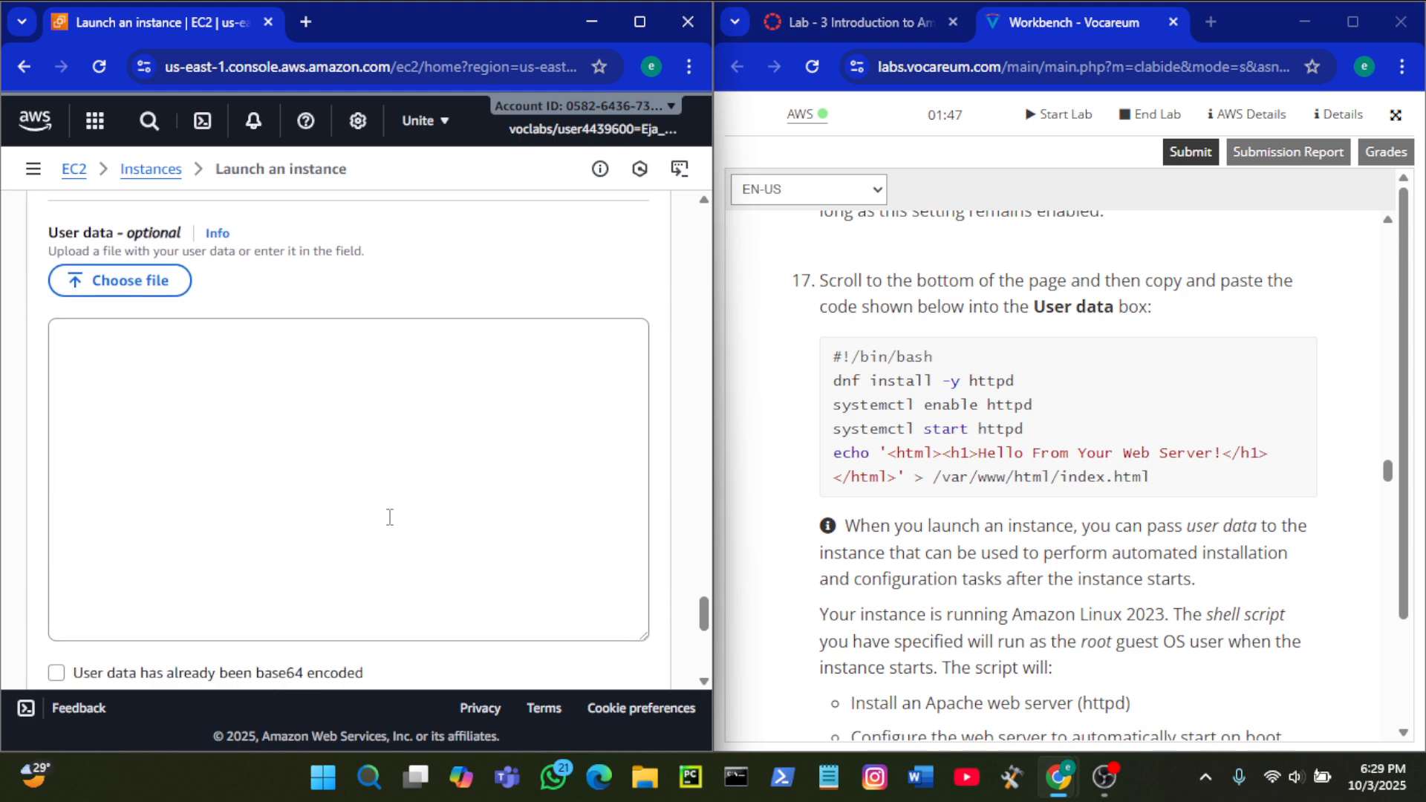
pyautogui.moveTo(1163, 474); pyautogui.dragTo(820, 358)
pyautogui.hotkey('ctrl', 'c')
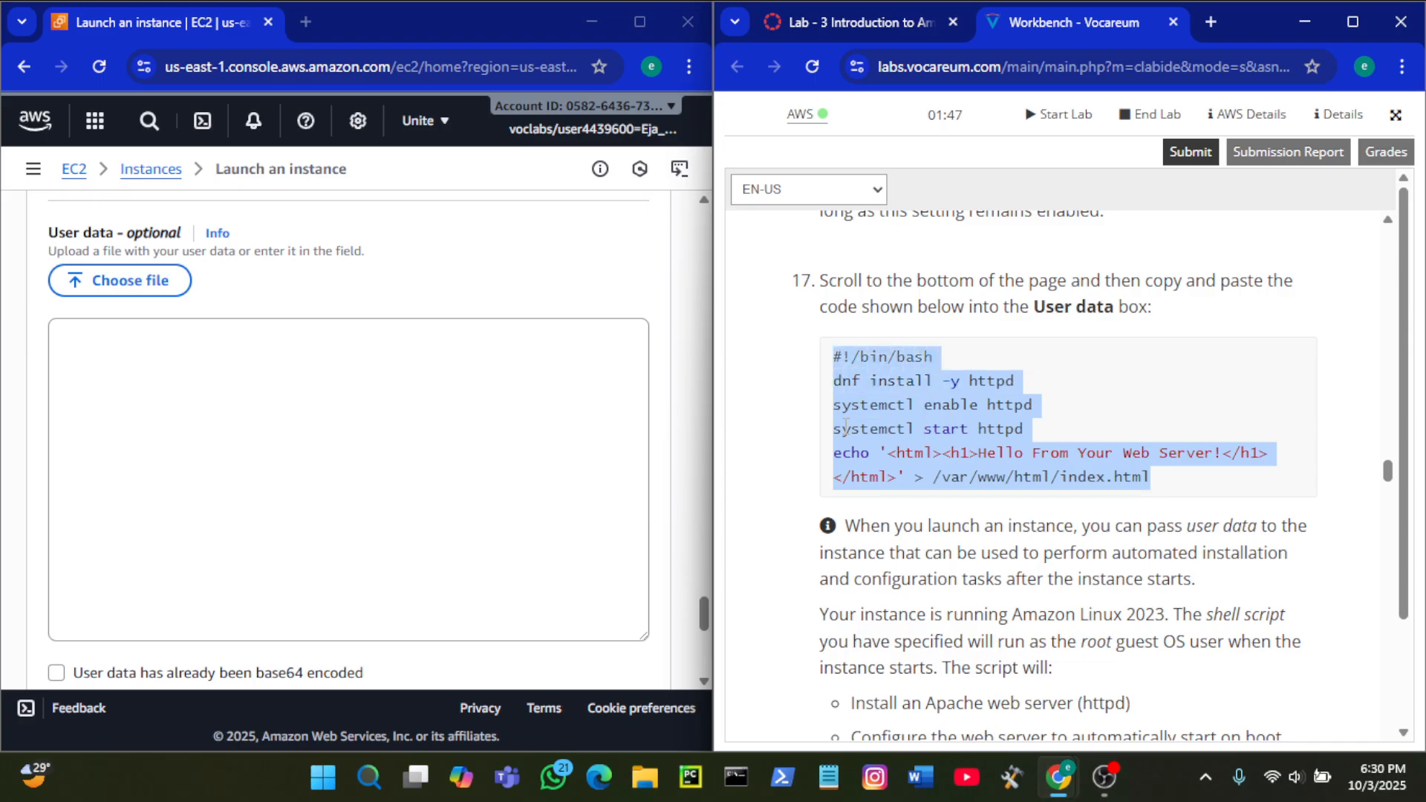
pyautogui.click(490, 380)
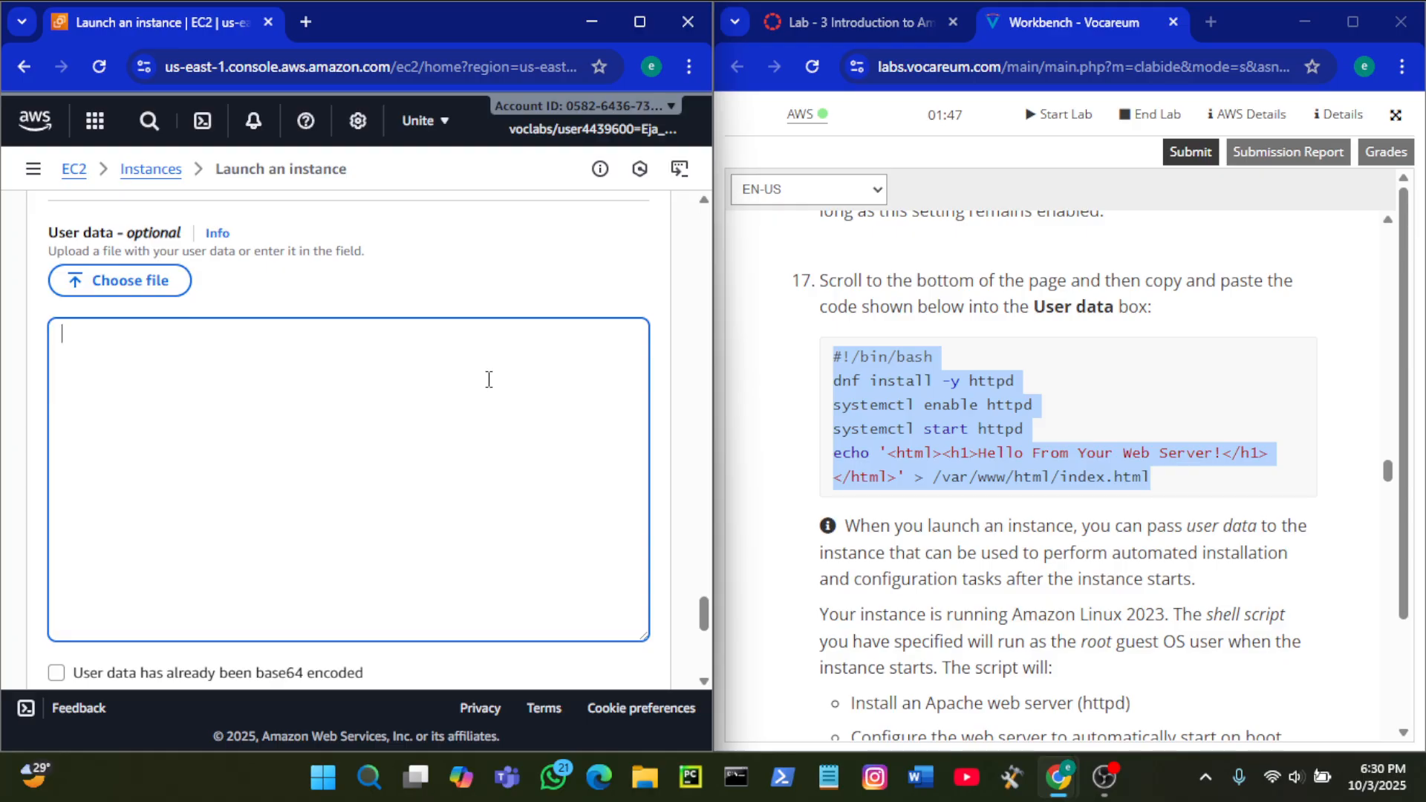
pyautogui.hotkey('ctrl', 'v')
# Step: Review the launch summary against lab step 18 and launch the instance
pyautogui.scroll(-6, 963, 411)
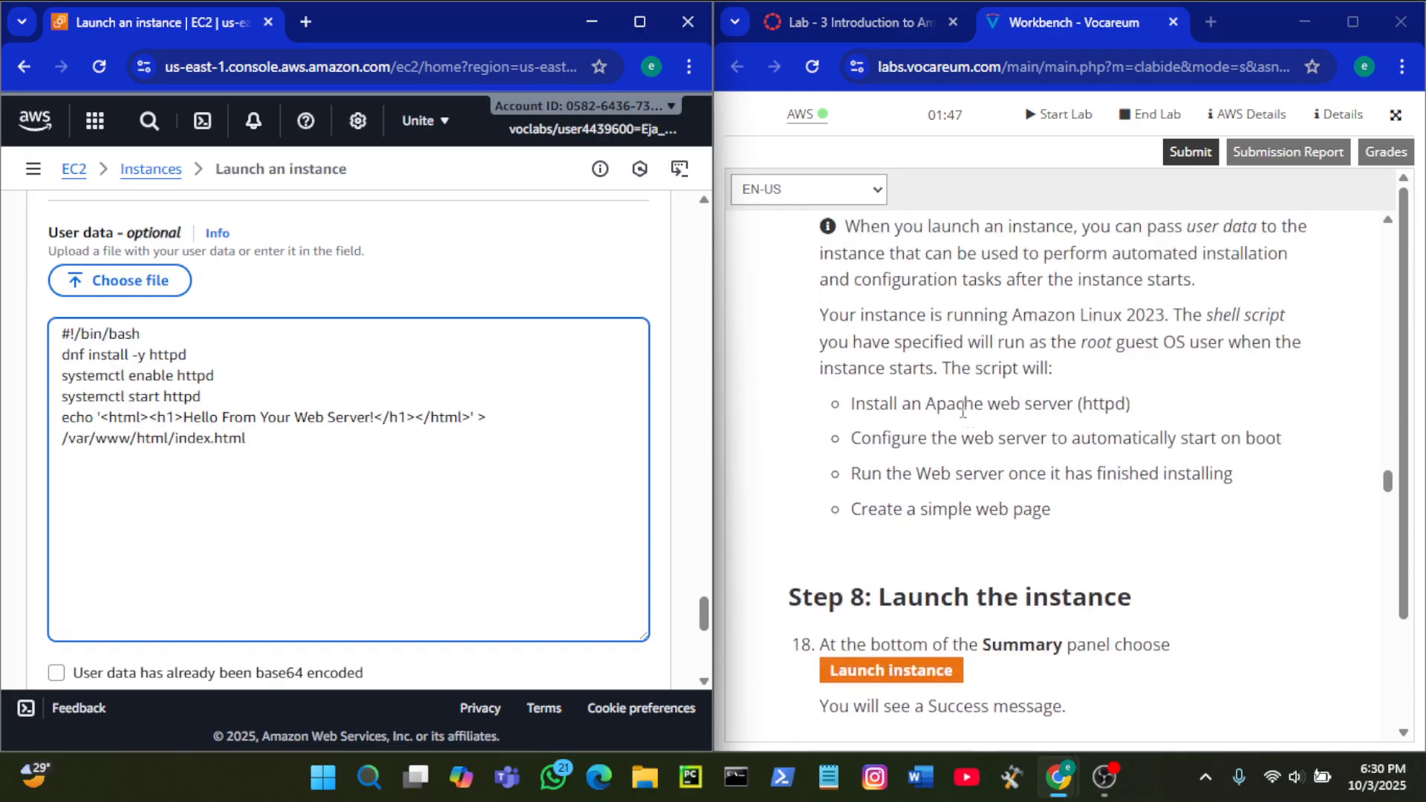
pyautogui.scroll(-6, 548, 452)
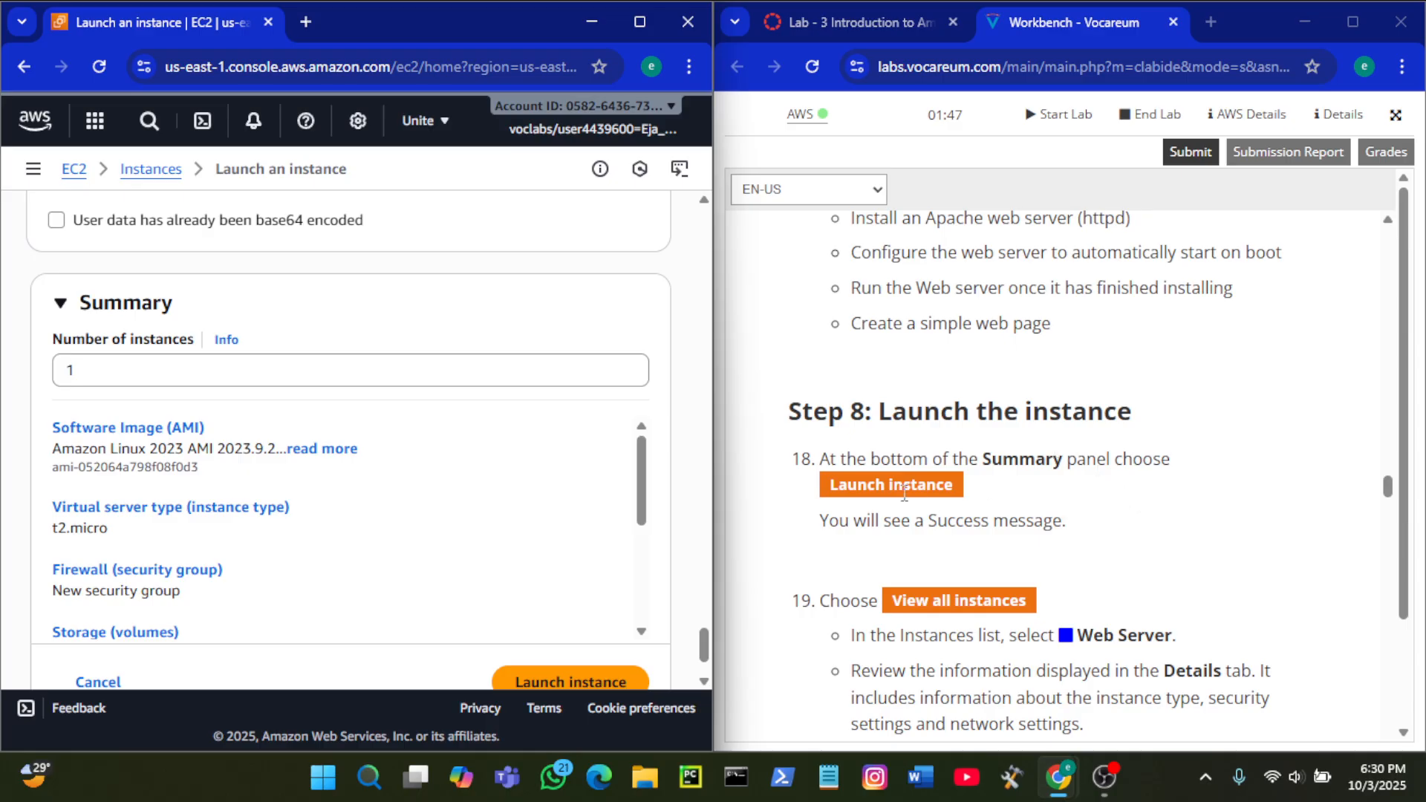
pyautogui.scroll(-2, 408, 424)
pyautogui.scroll(1, 407, 424)
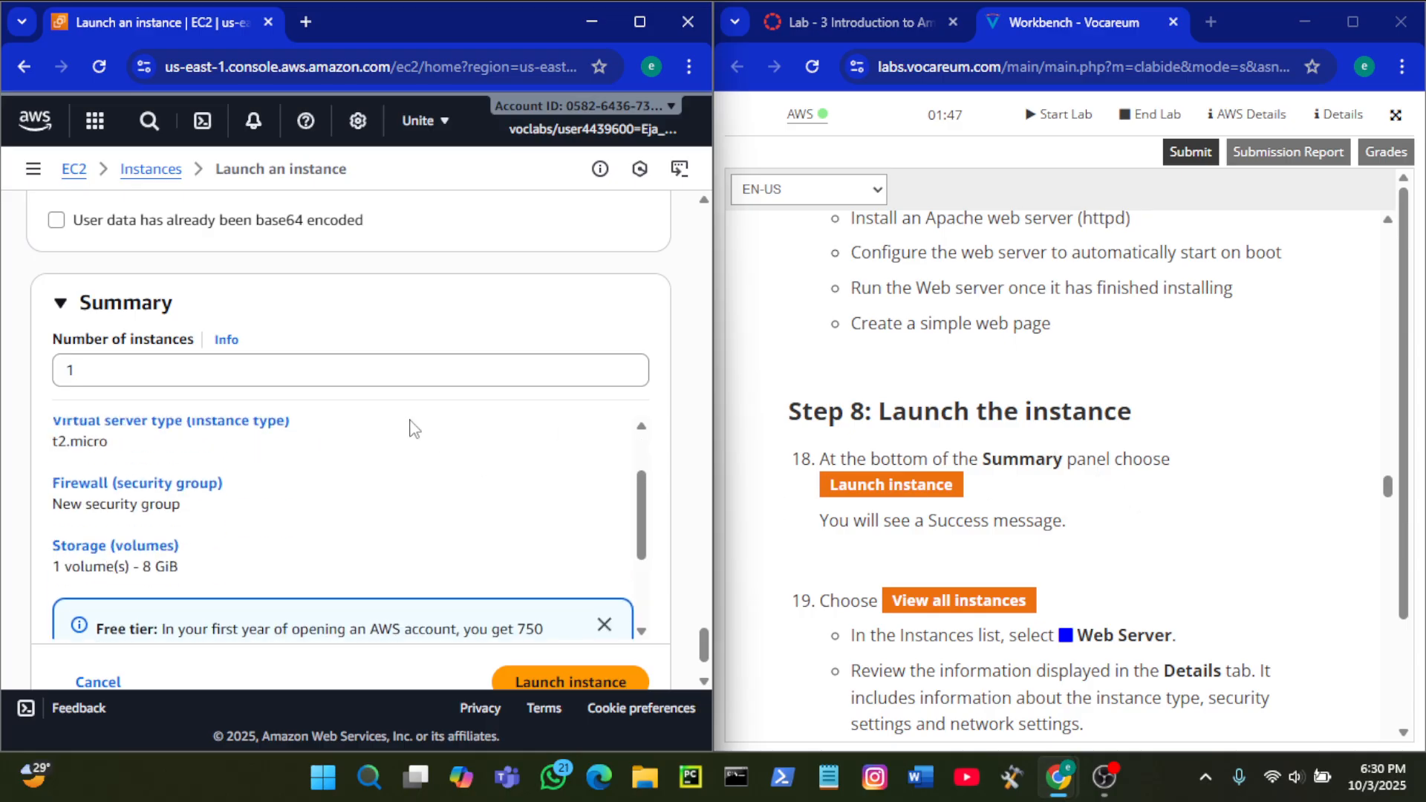
pyautogui.scroll(-1, 414, 429)
pyautogui.scroll(-4, 414, 429)
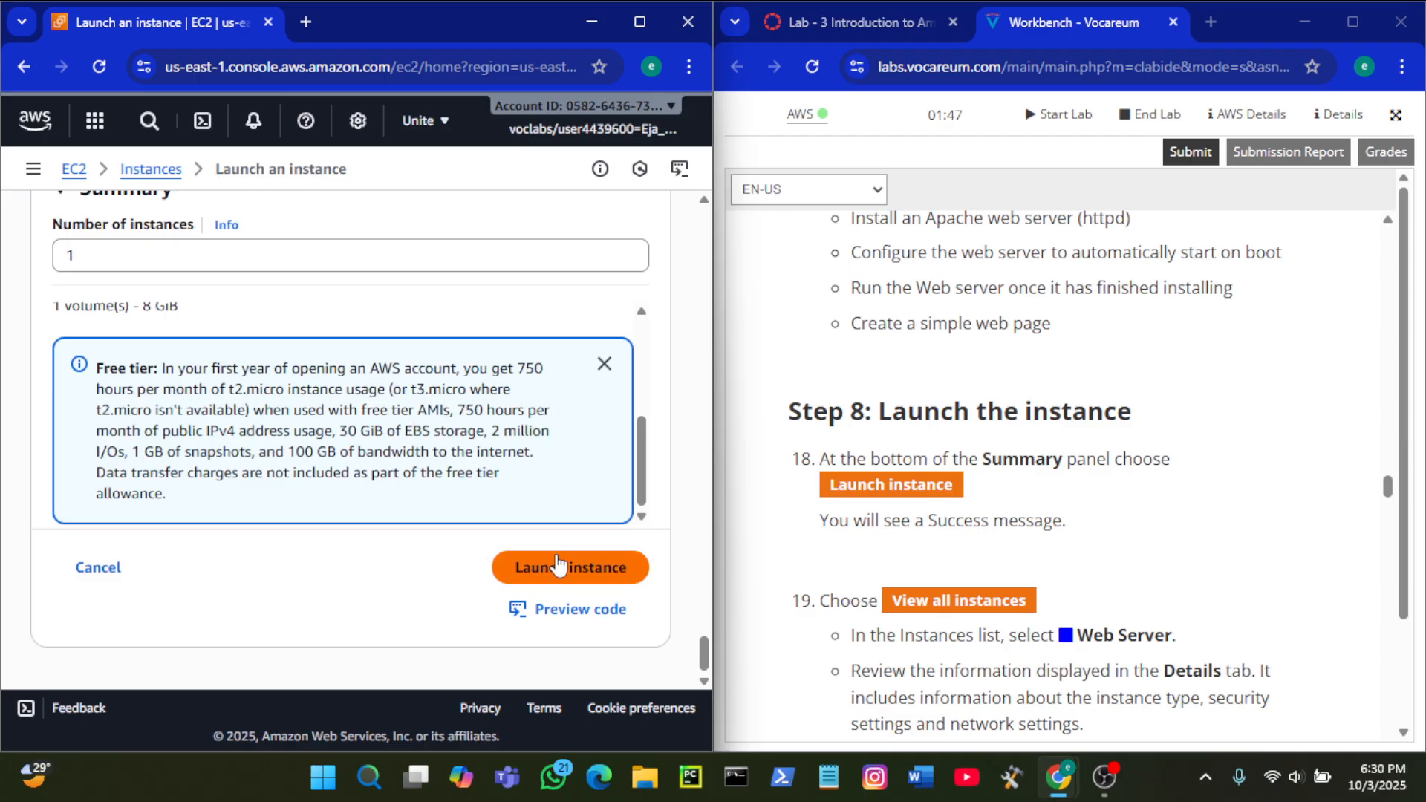
pyautogui.click(576, 570)
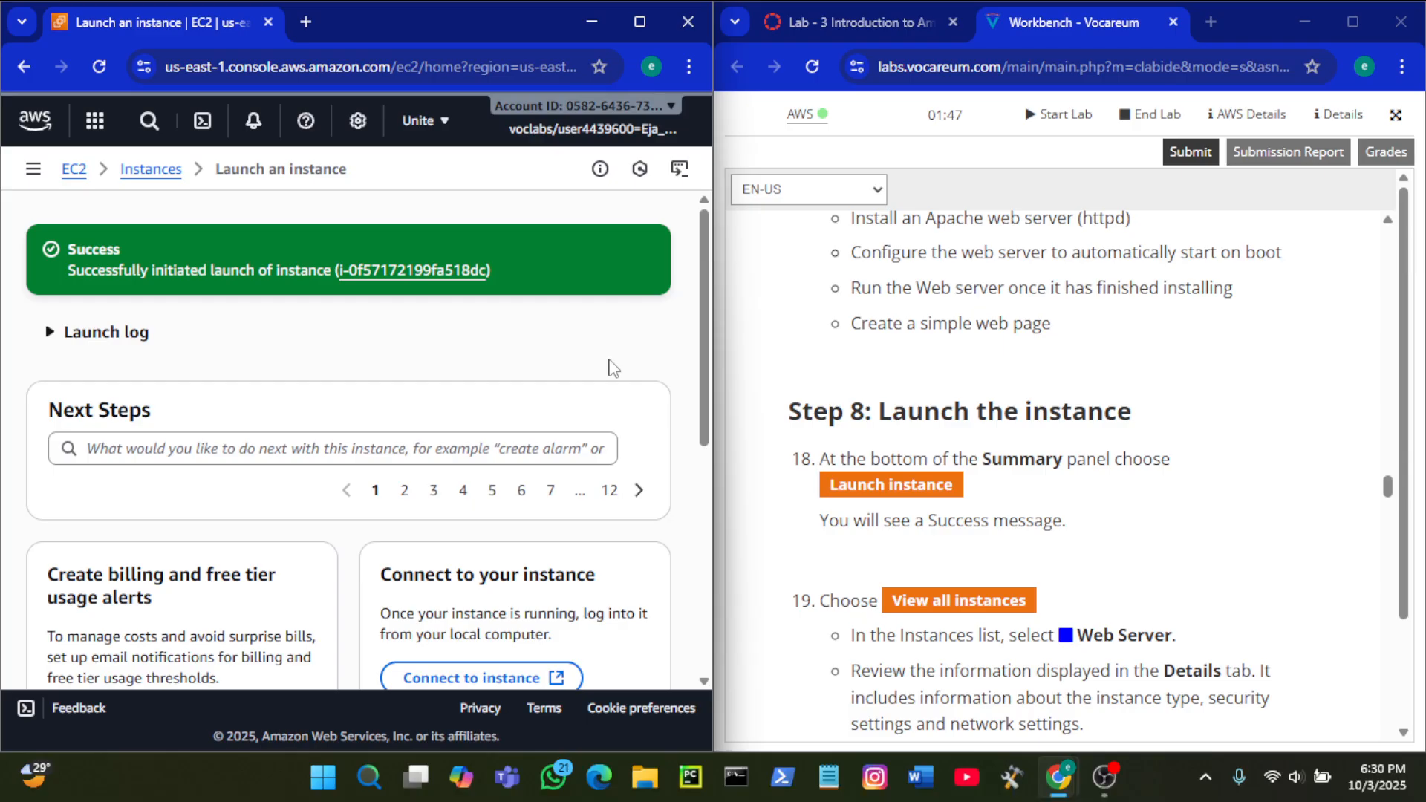
# Step: Open the list of all instances from the launch confirmation page, as lab step 19 instructs
pyautogui.scroll(-4, 1147, 394)
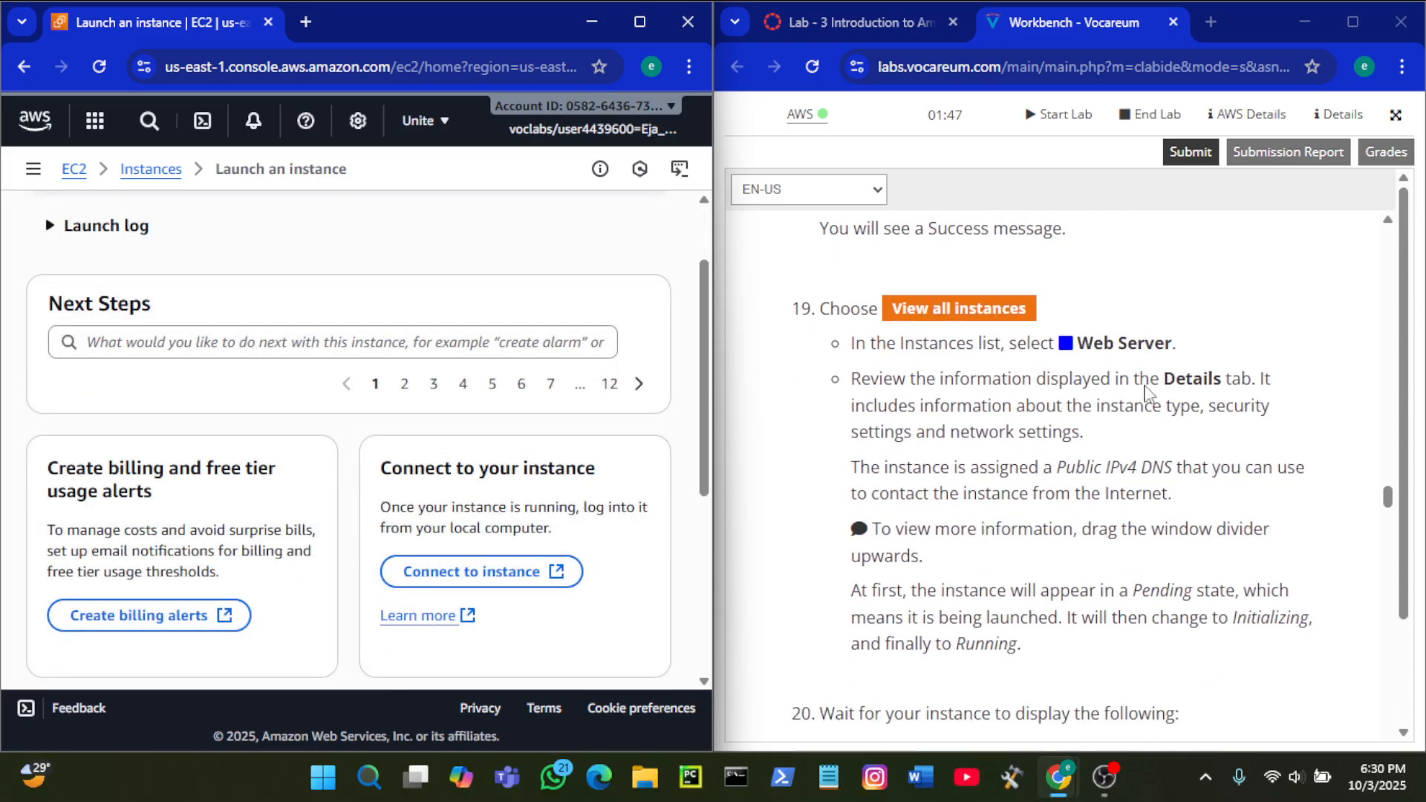
pyautogui.scroll(-1, 586, 444)
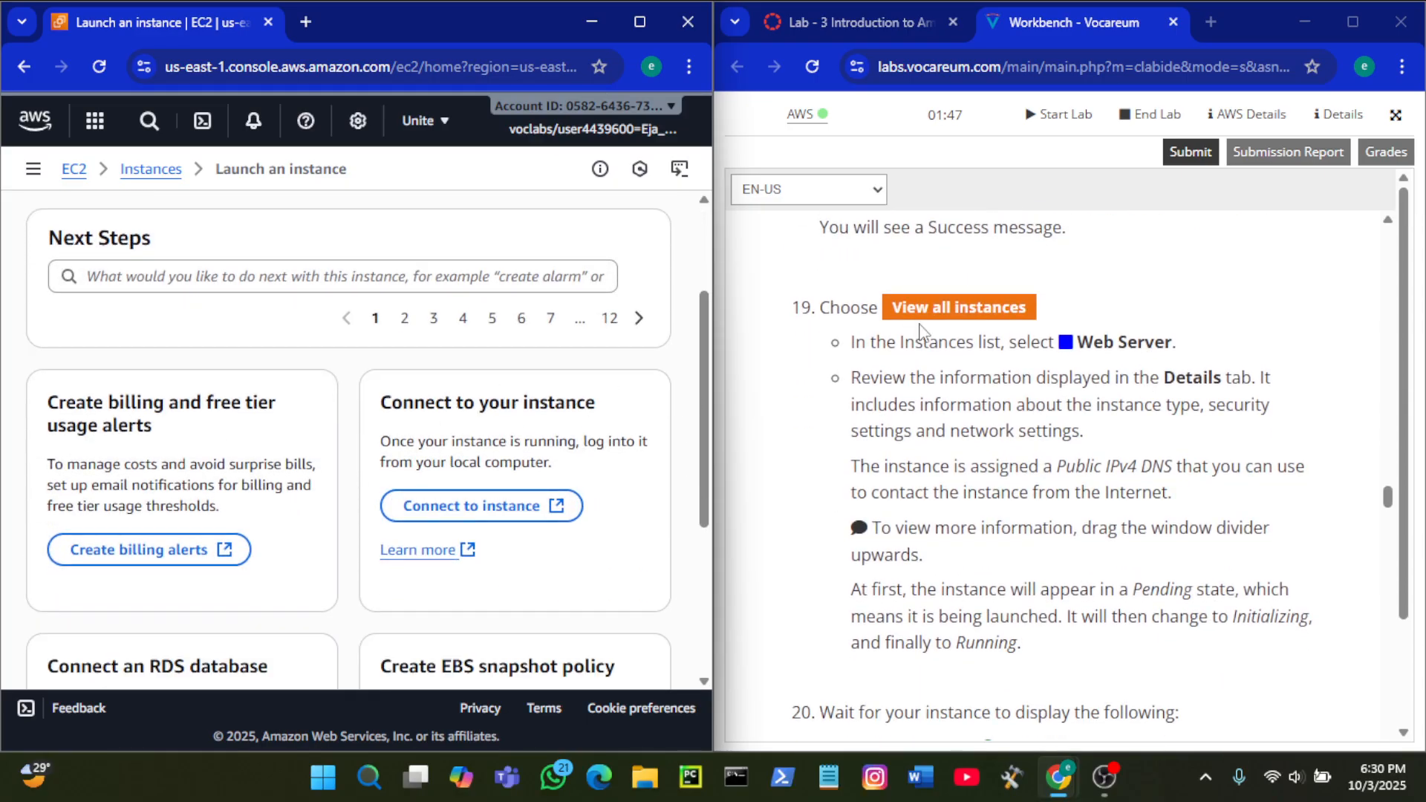
pyautogui.scroll(-4, 502, 483)
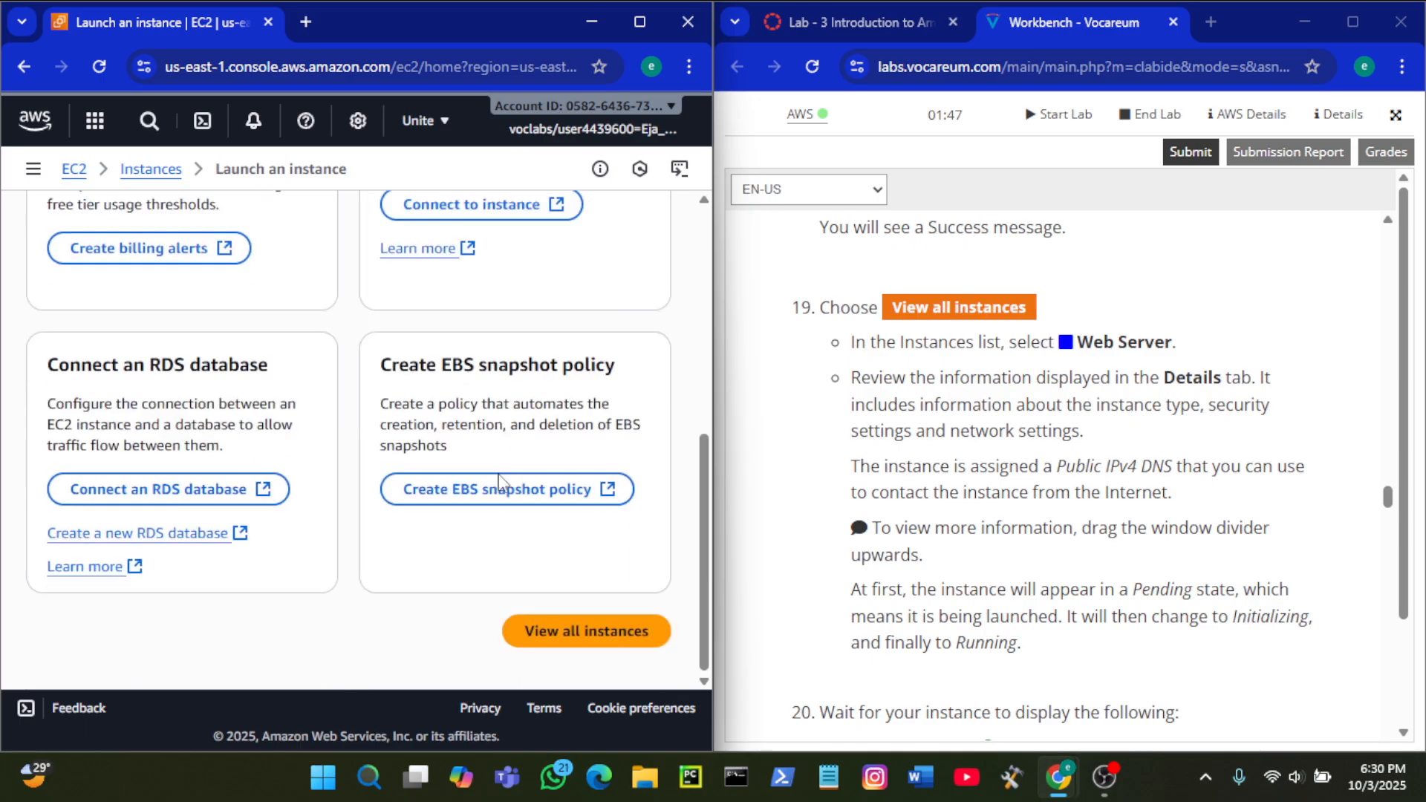
pyautogui.click(596, 634)
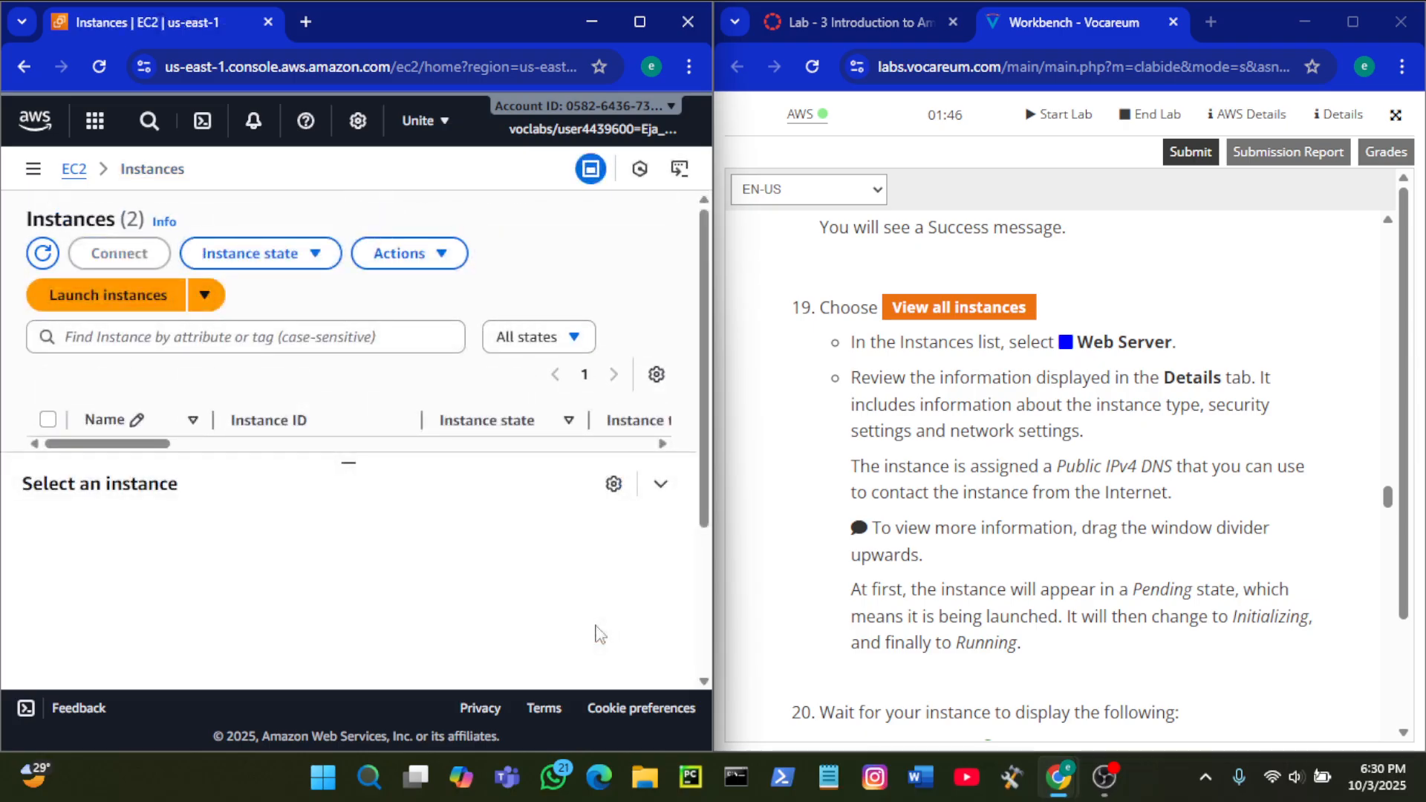
# Step: Select the Web Server instance and review its details, including its addresses and state, against the lab instructions
pyautogui.scroll(-1, 428, 390)
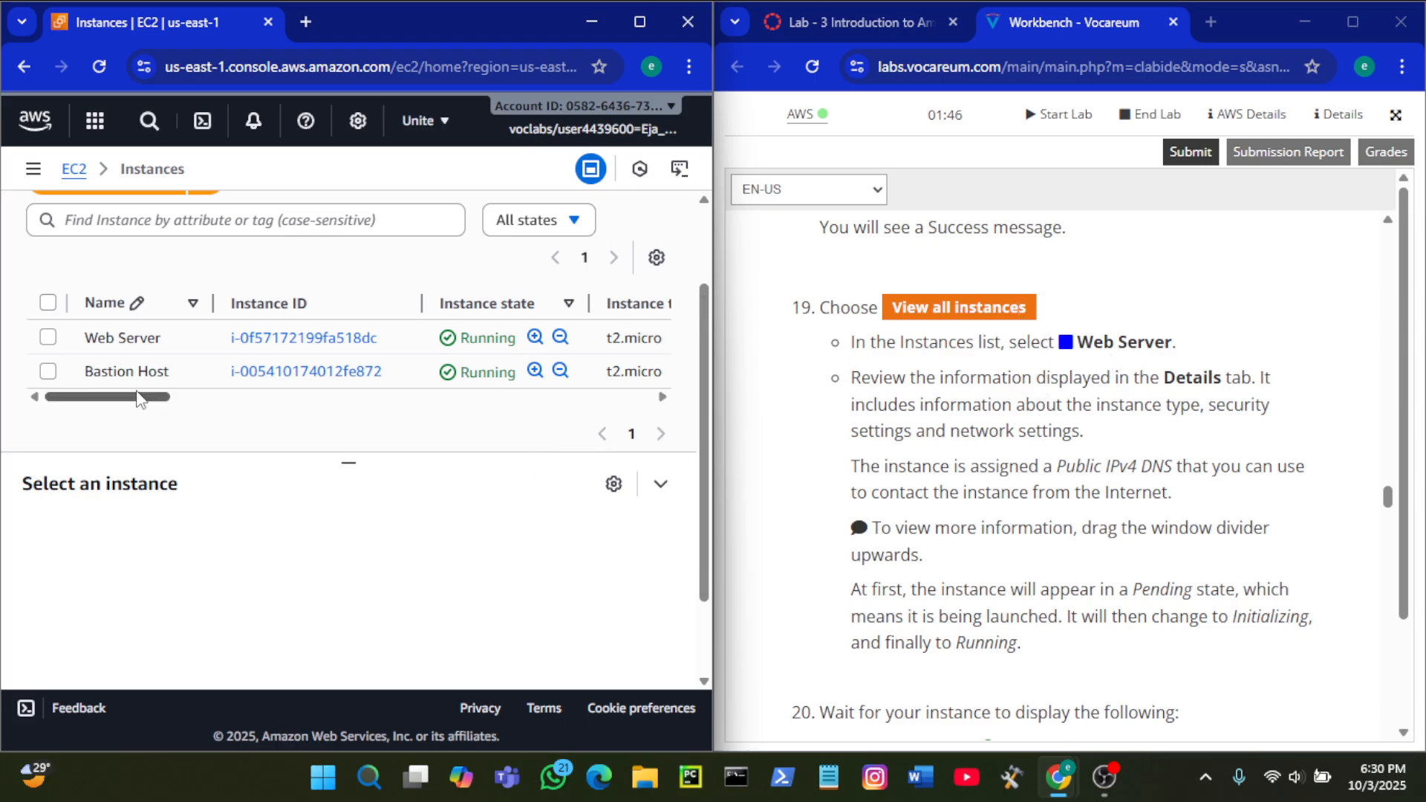
pyautogui.click(47, 339)
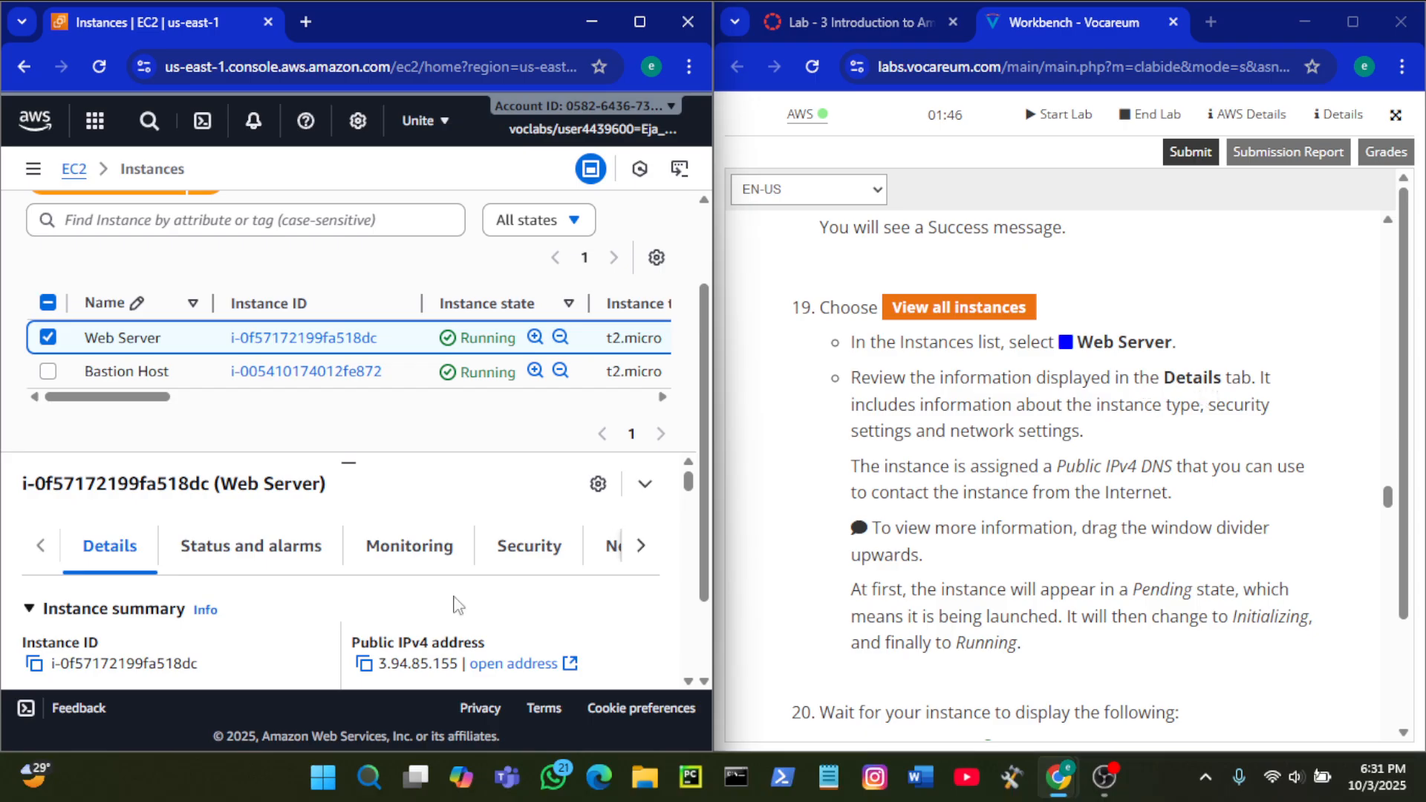
pyautogui.scroll(-1, 378, 599)
pyautogui.scroll(-1, 431, 584)
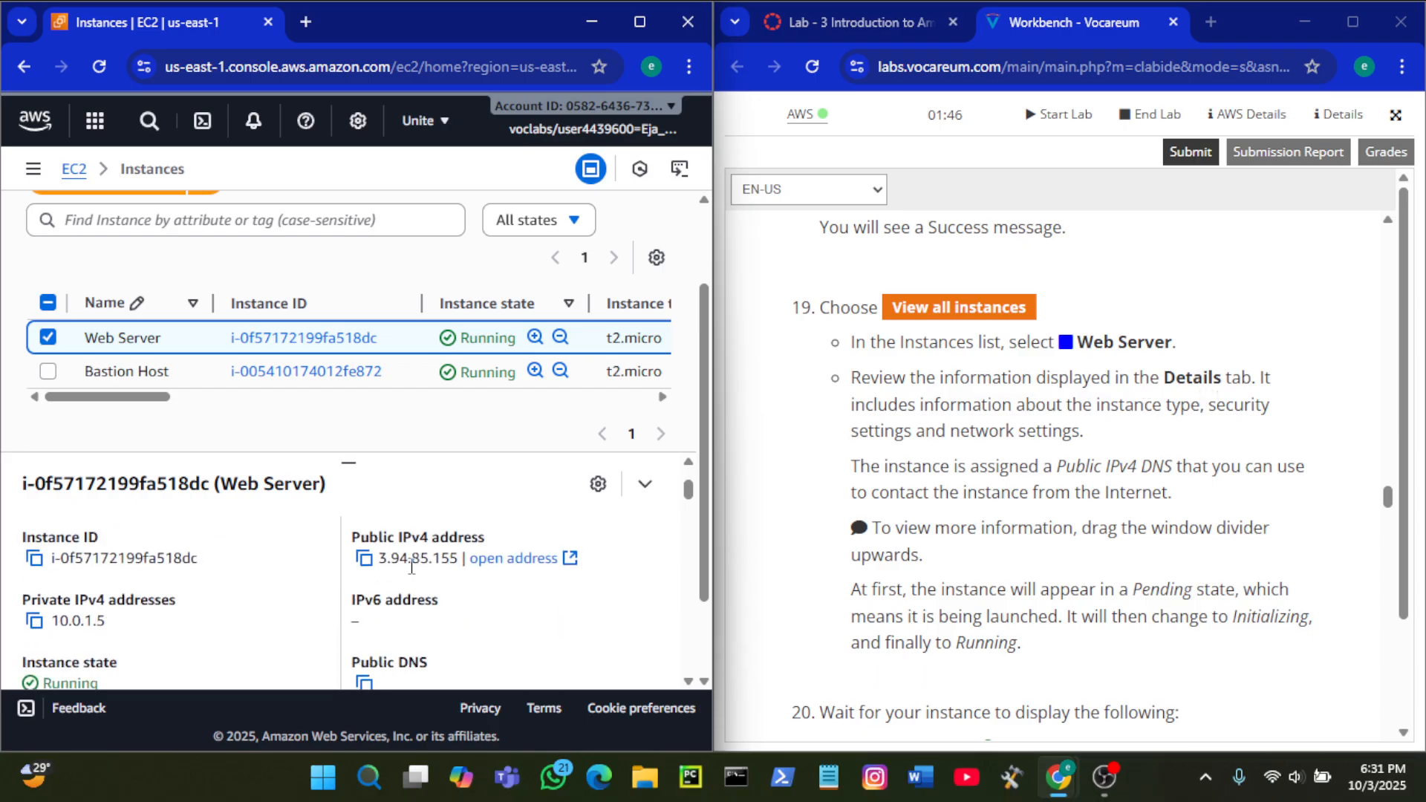
pyautogui.scroll(-1, 525, 595)
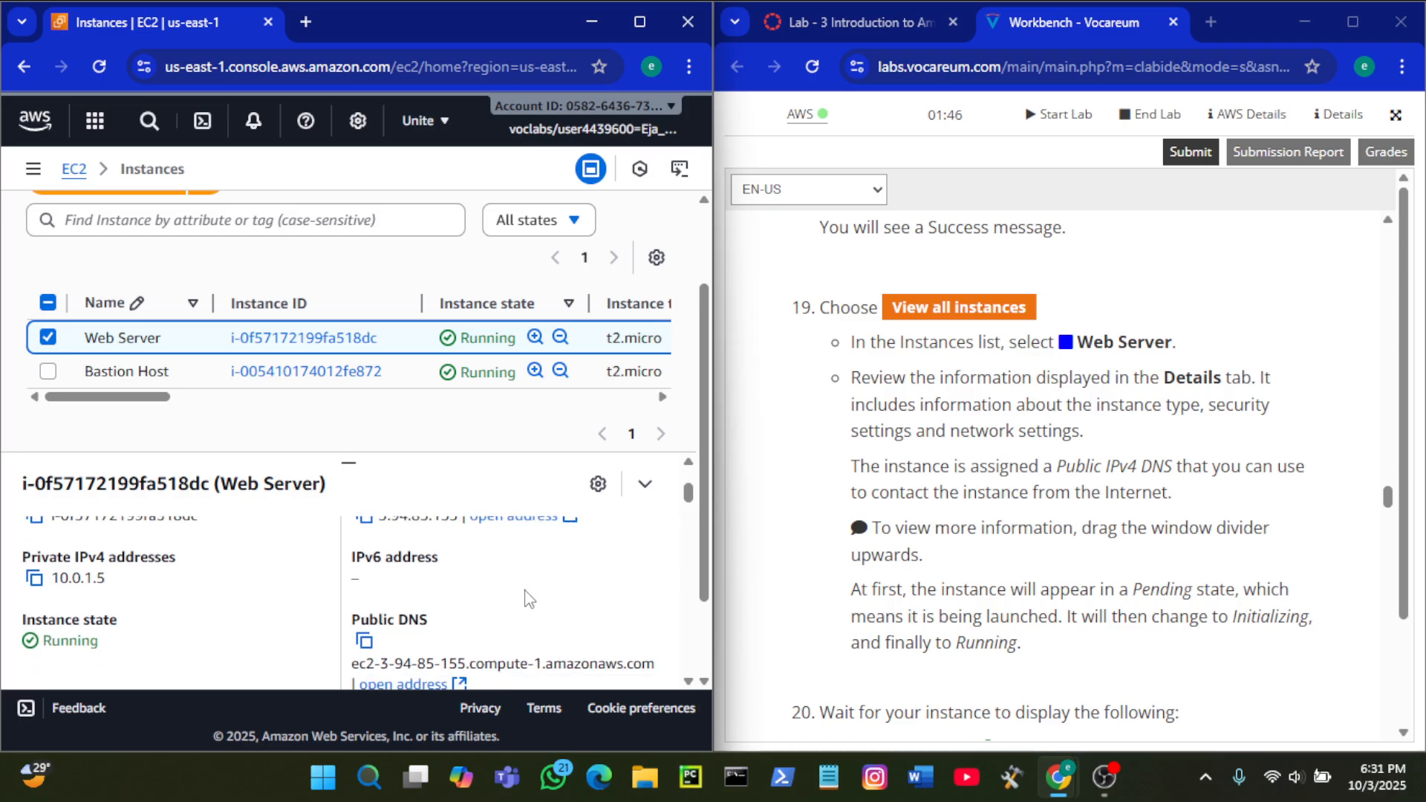
pyautogui.scroll(-5, 854, 446)
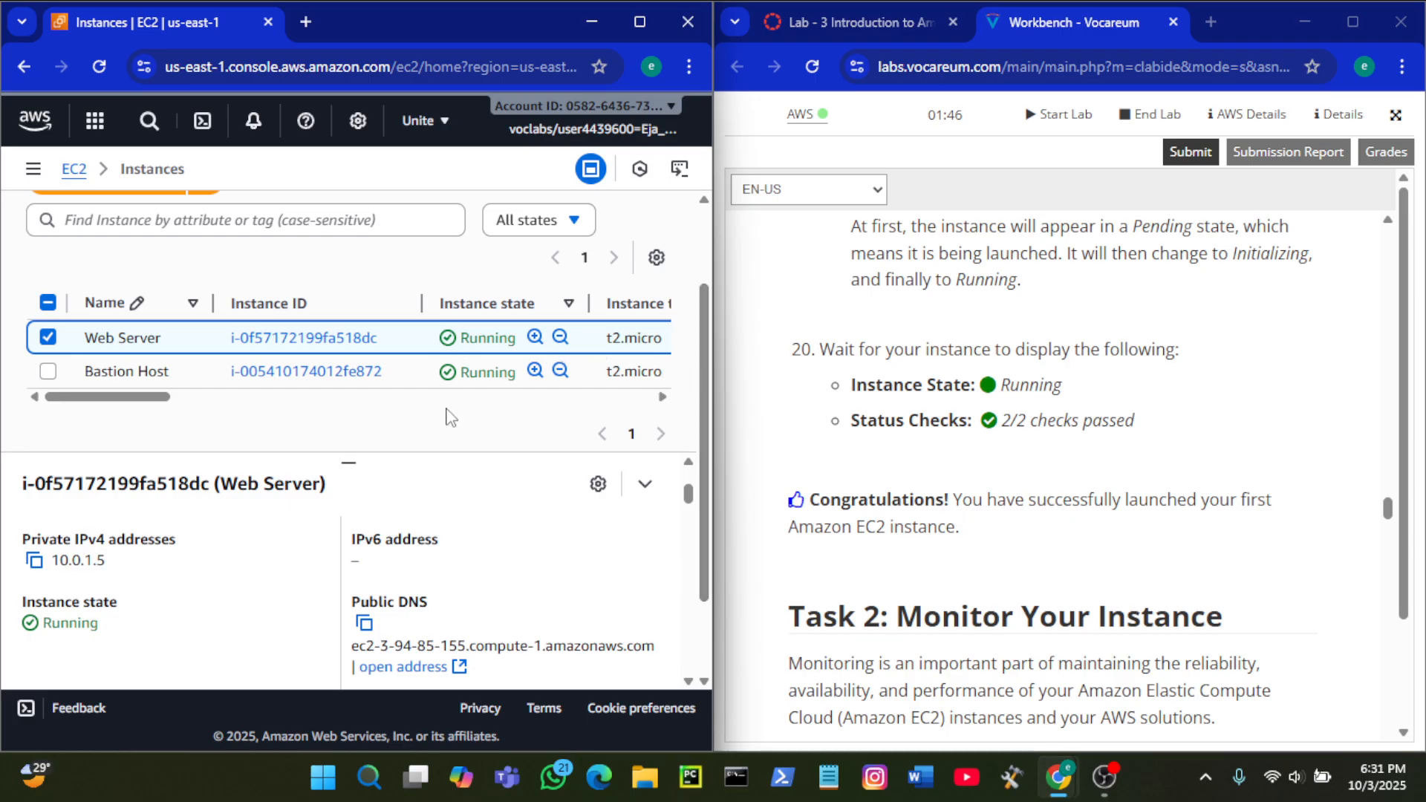
# Step: Reload the instance list and check the Web Server's instance state and status check against lab step 20
pyautogui.hscroll(2, 453, 393)
pyautogui.hscroll(5, 453, 377)
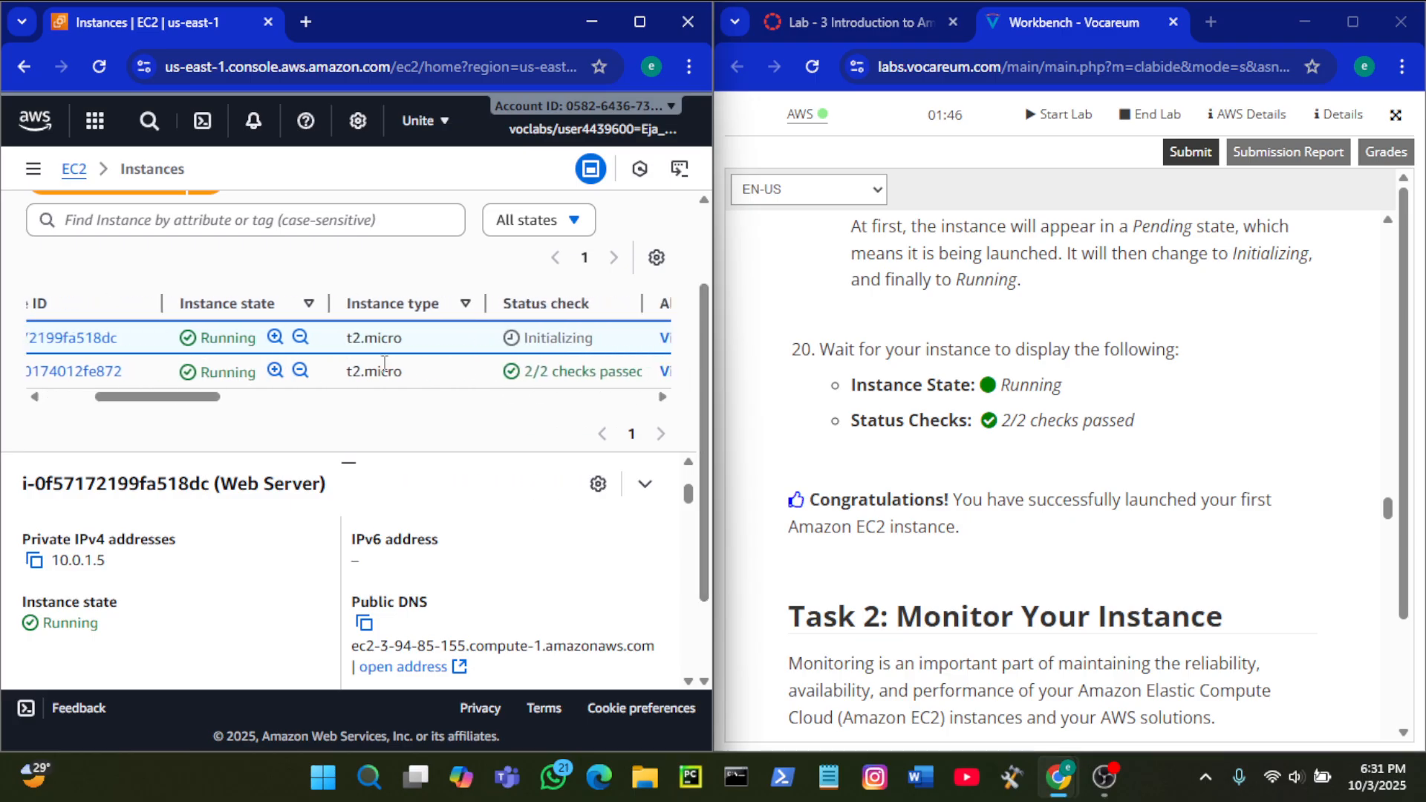
pyautogui.scroll(1, 413, 365)
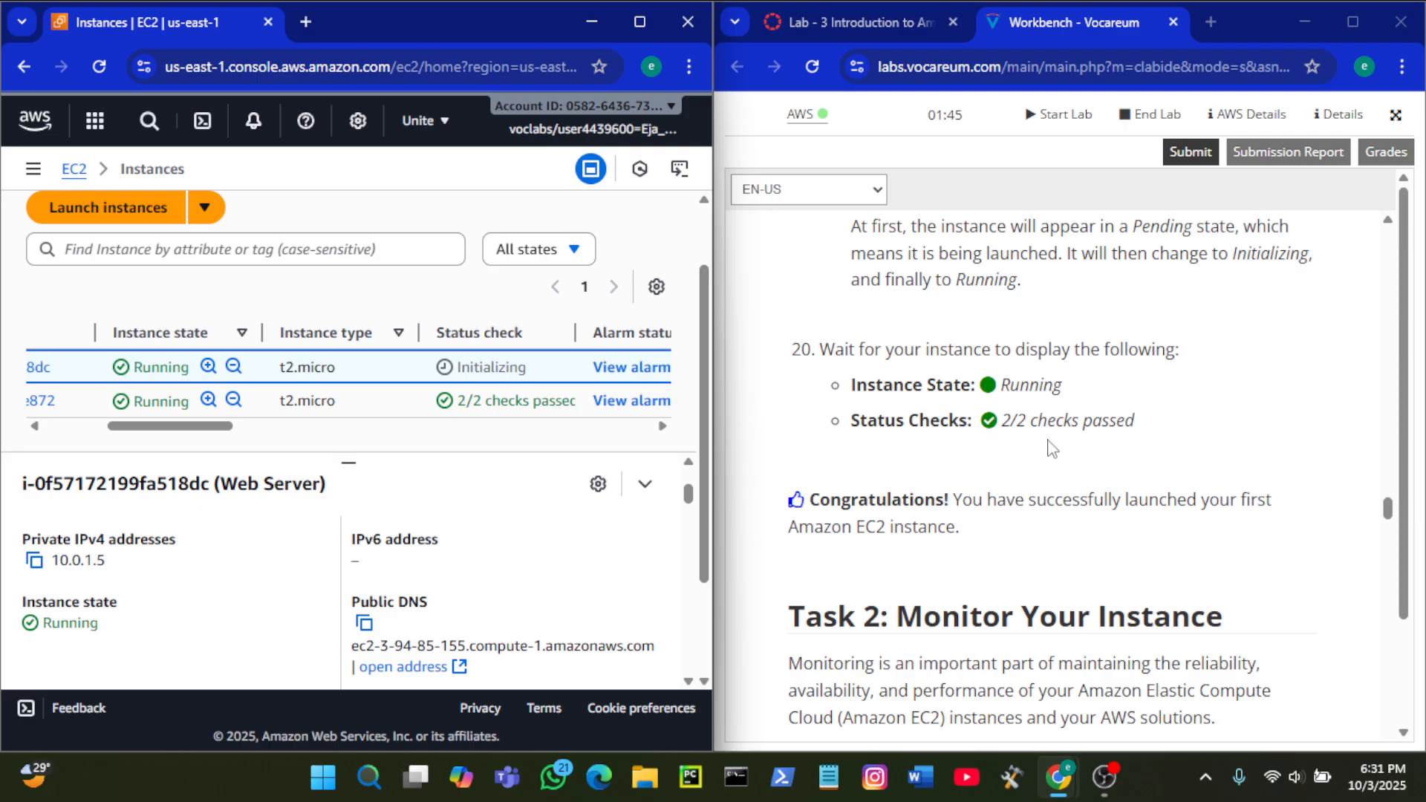
pyautogui.click(105, 64)
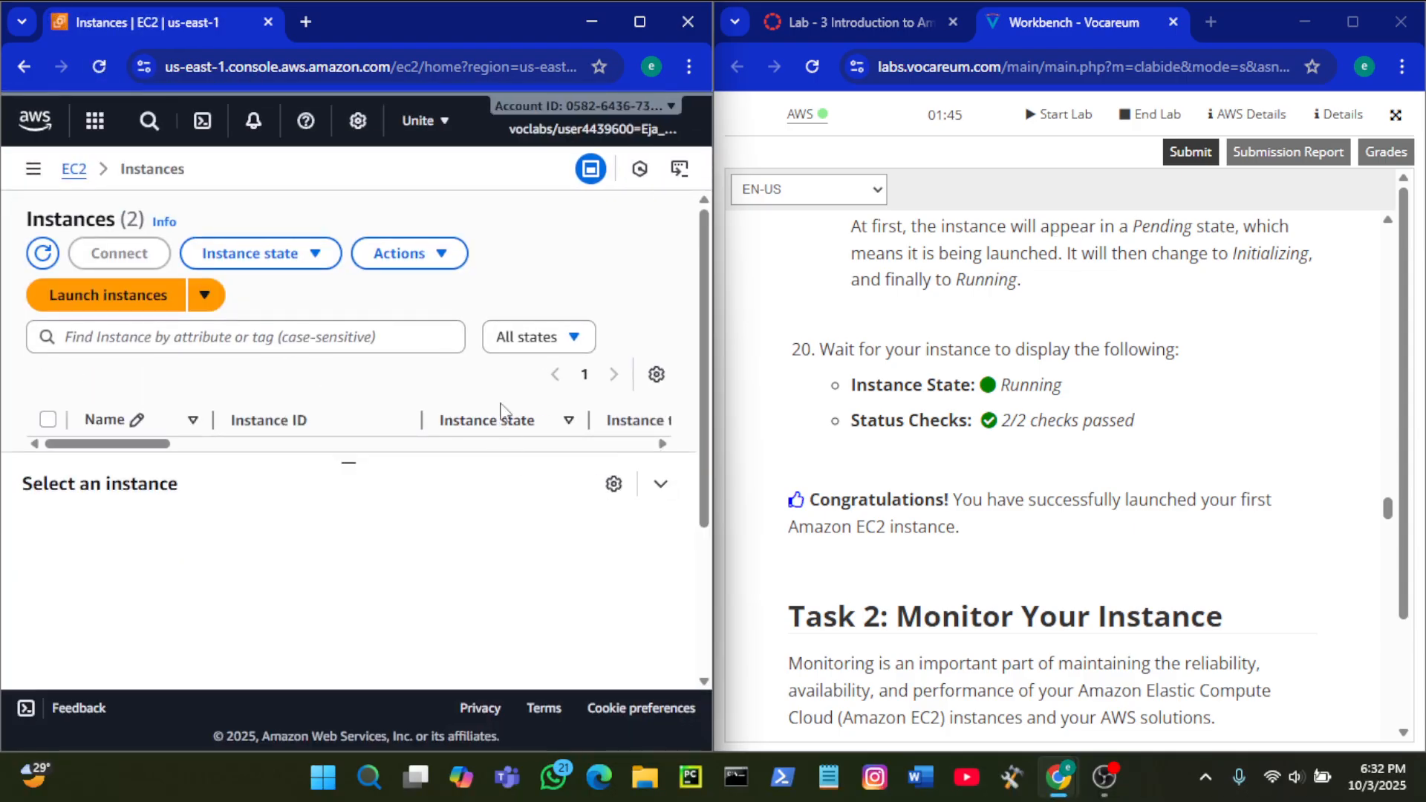
pyautogui.scroll(-1, 501, 409)
pyautogui.hscroll(3, 464, 367)
pyautogui.hscroll(-3, 455, 372)
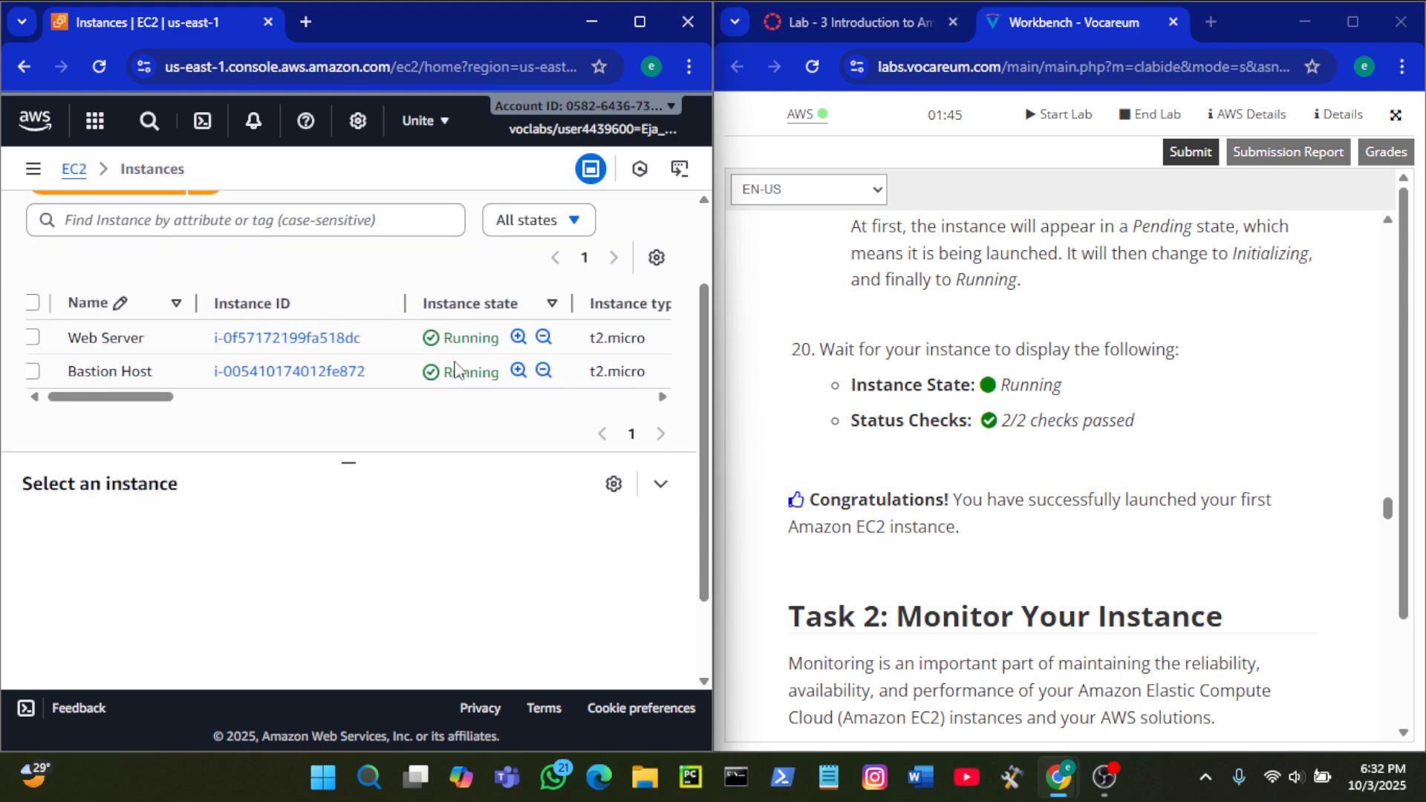
pyautogui.hscroll(4, 233, 369)
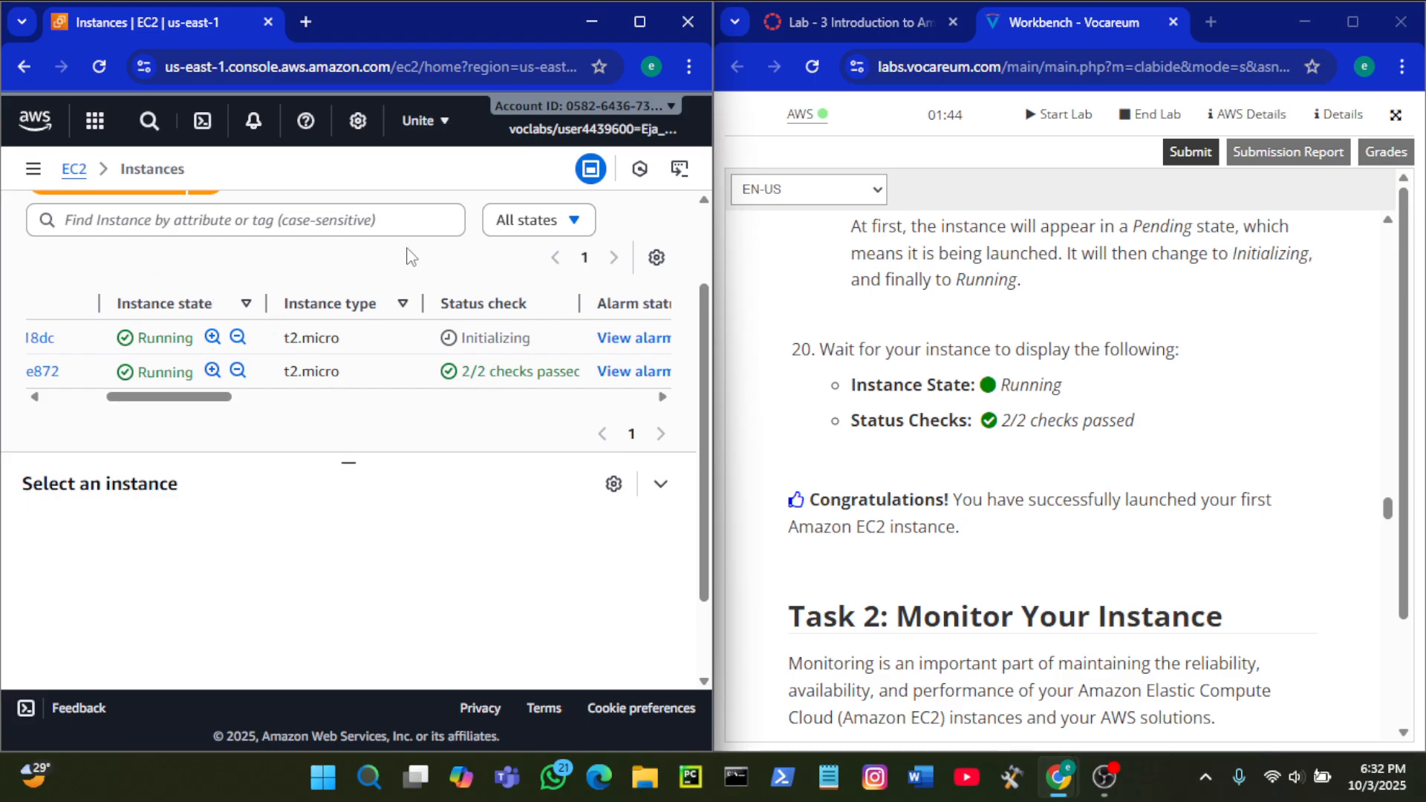
pyautogui.click(108, 64)
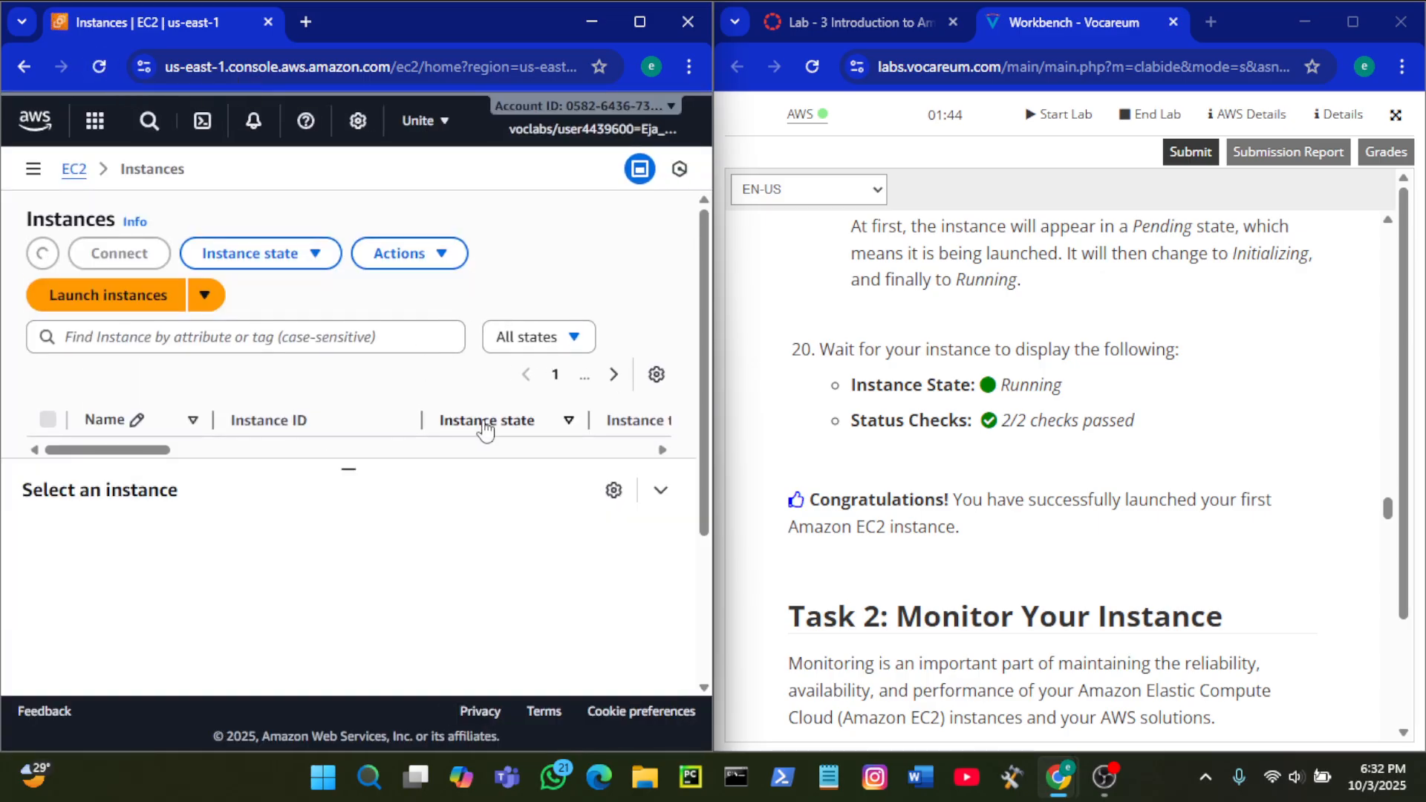
pyautogui.scroll(-1, 485, 426)
pyautogui.hscroll(4, 457, 311)
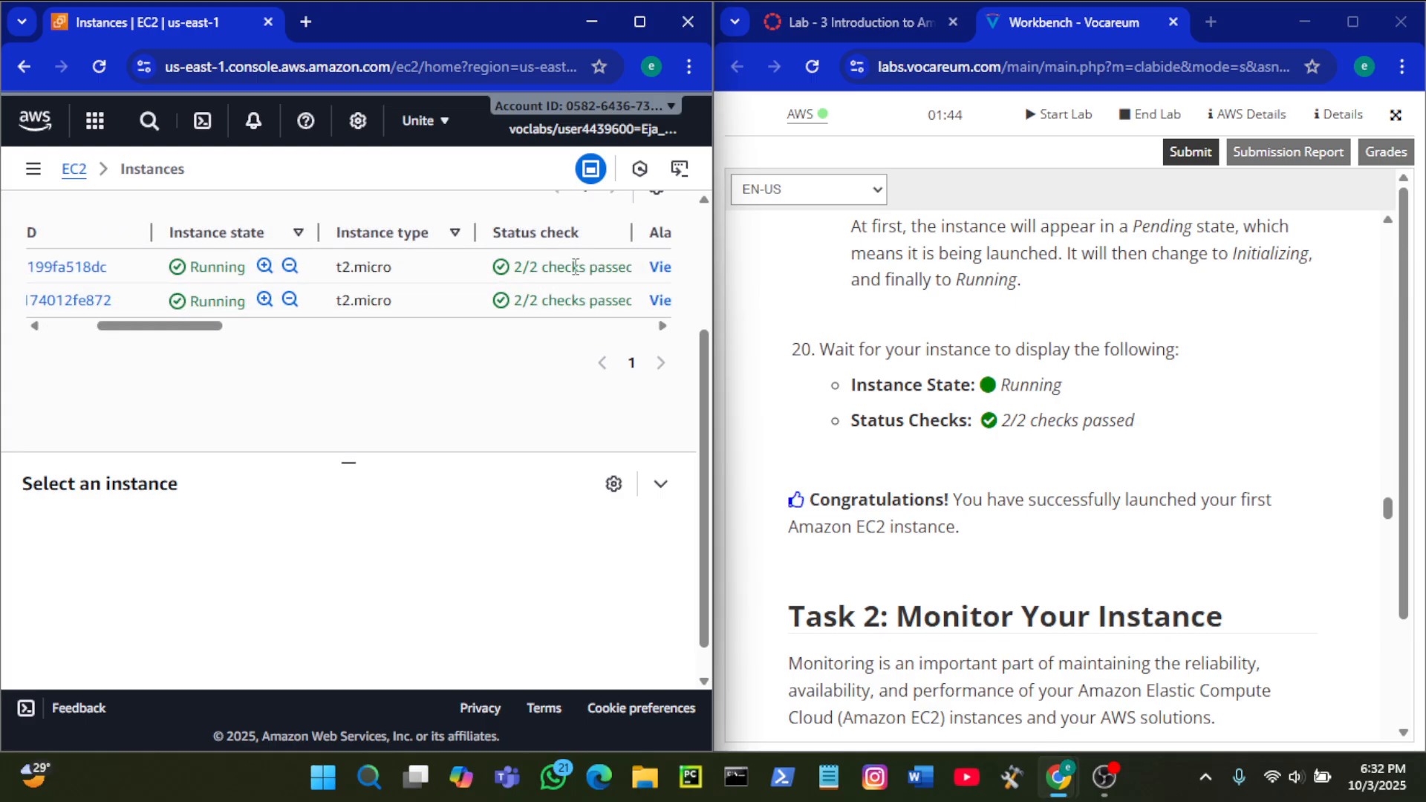
# Step: Read the Task 2 instructions up to lab step 21 and select the Web Server instance in the list
pyautogui.scroll(-1, 1103, 470)
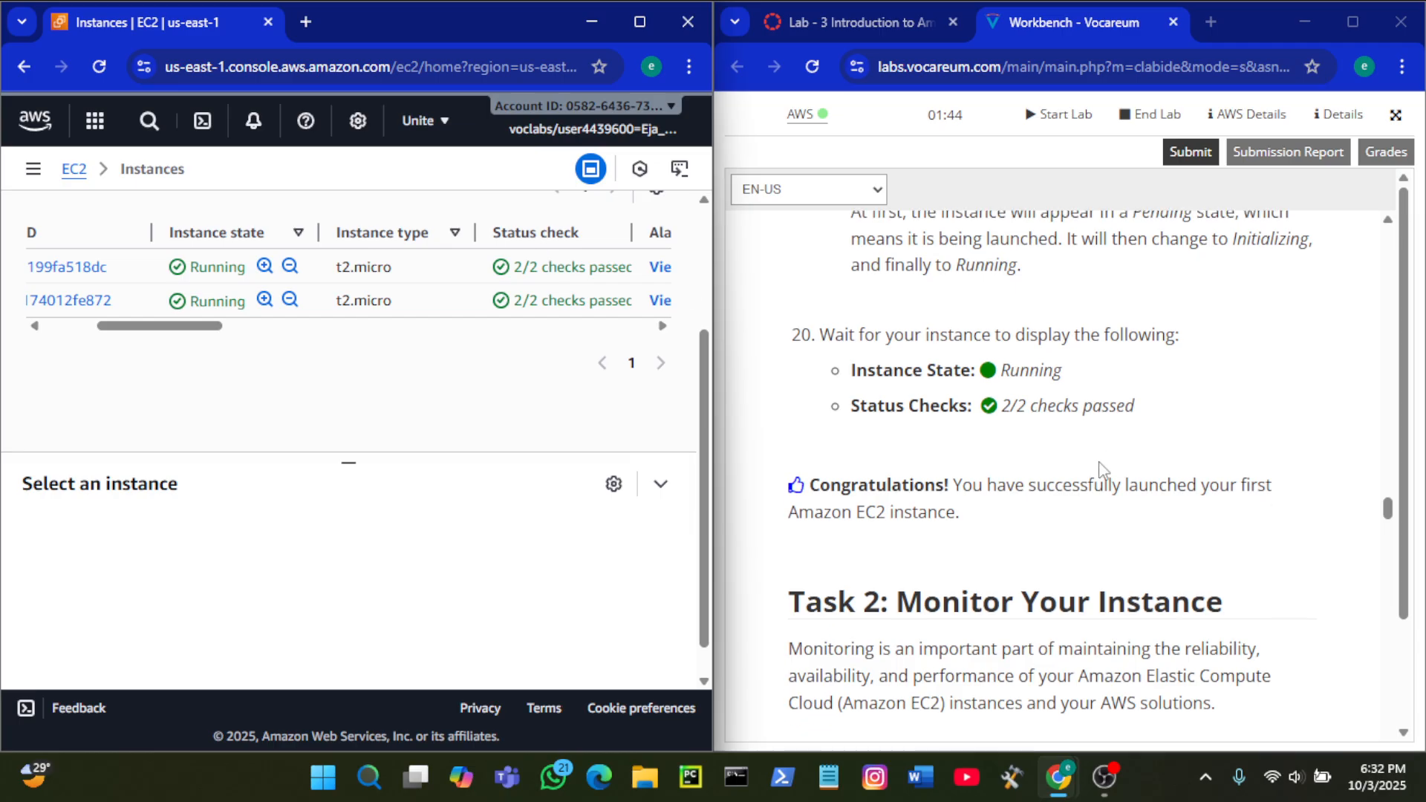
pyautogui.scroll(-2, 1103, 470)
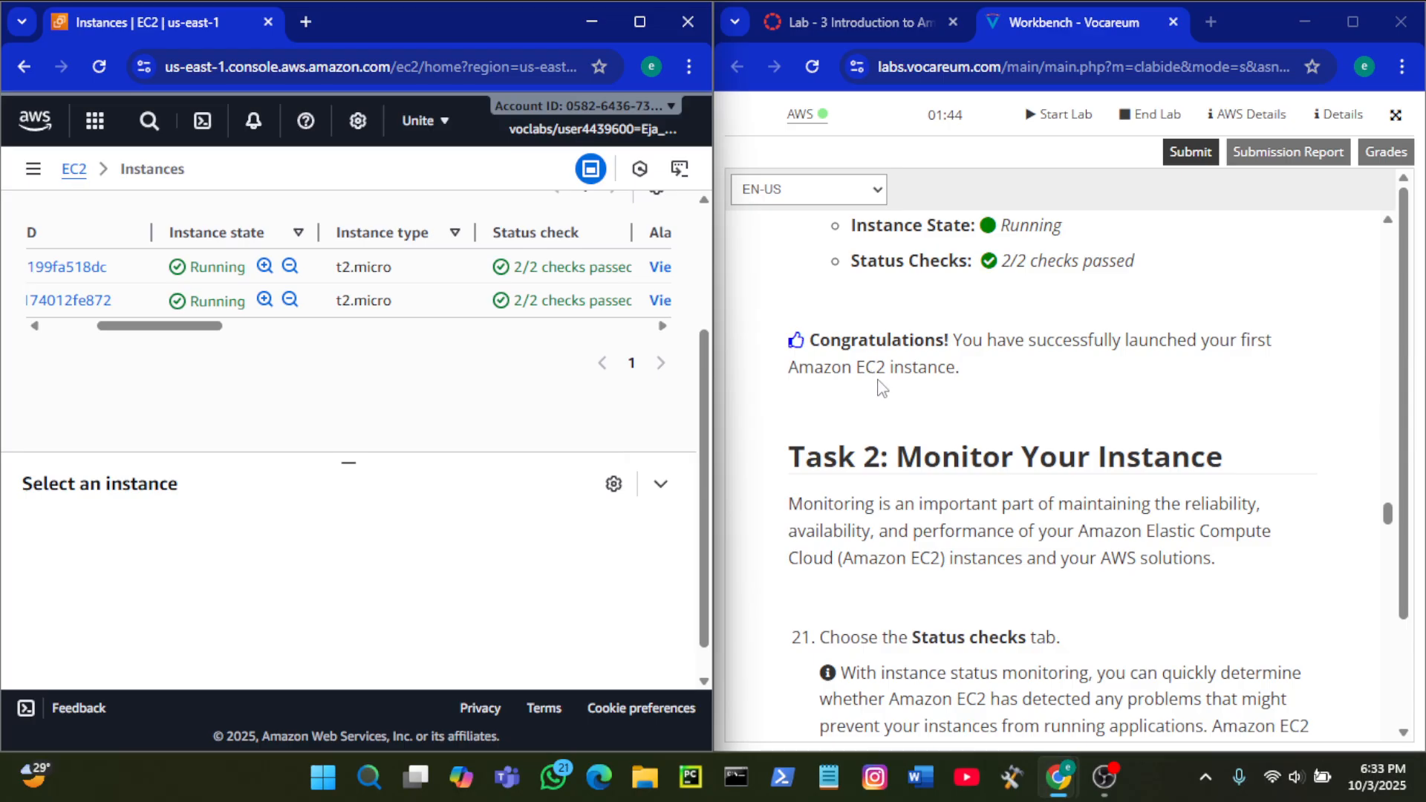
pyautogui.scroll(-2, 1055, 413)
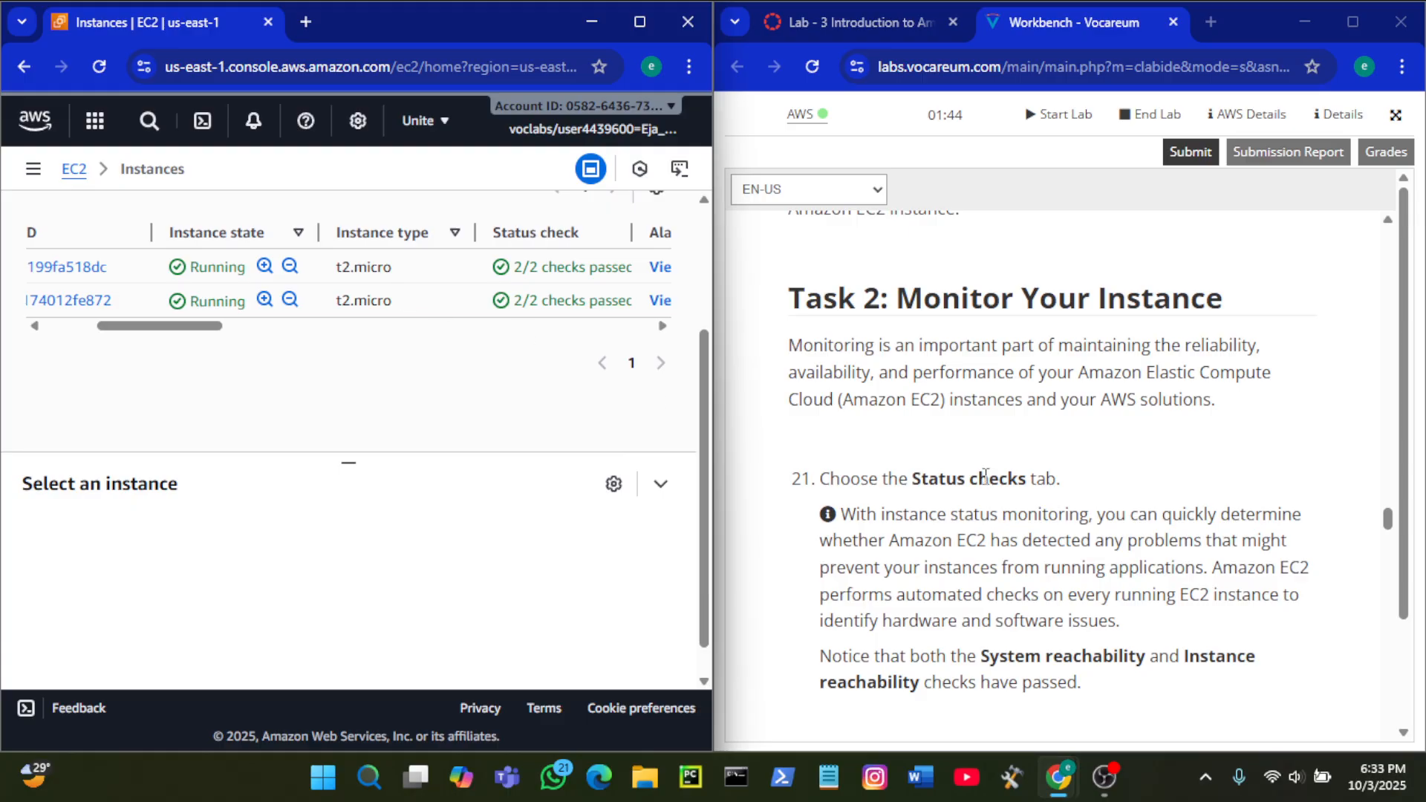
pyautogui.scroll(-1, 985, 476)
pyautogui.hscroll(-3, 400, 295)
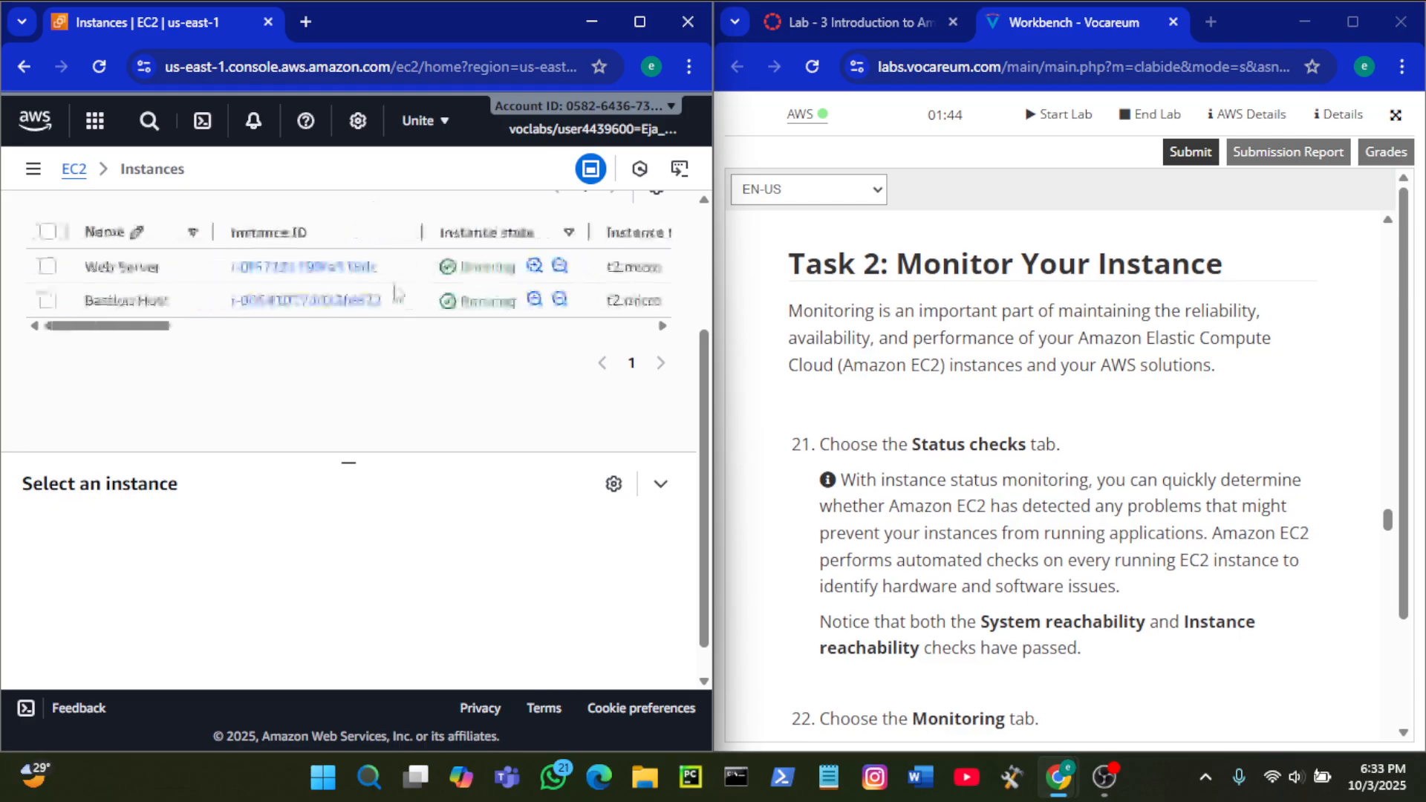
pyautogui.click(73, 274)
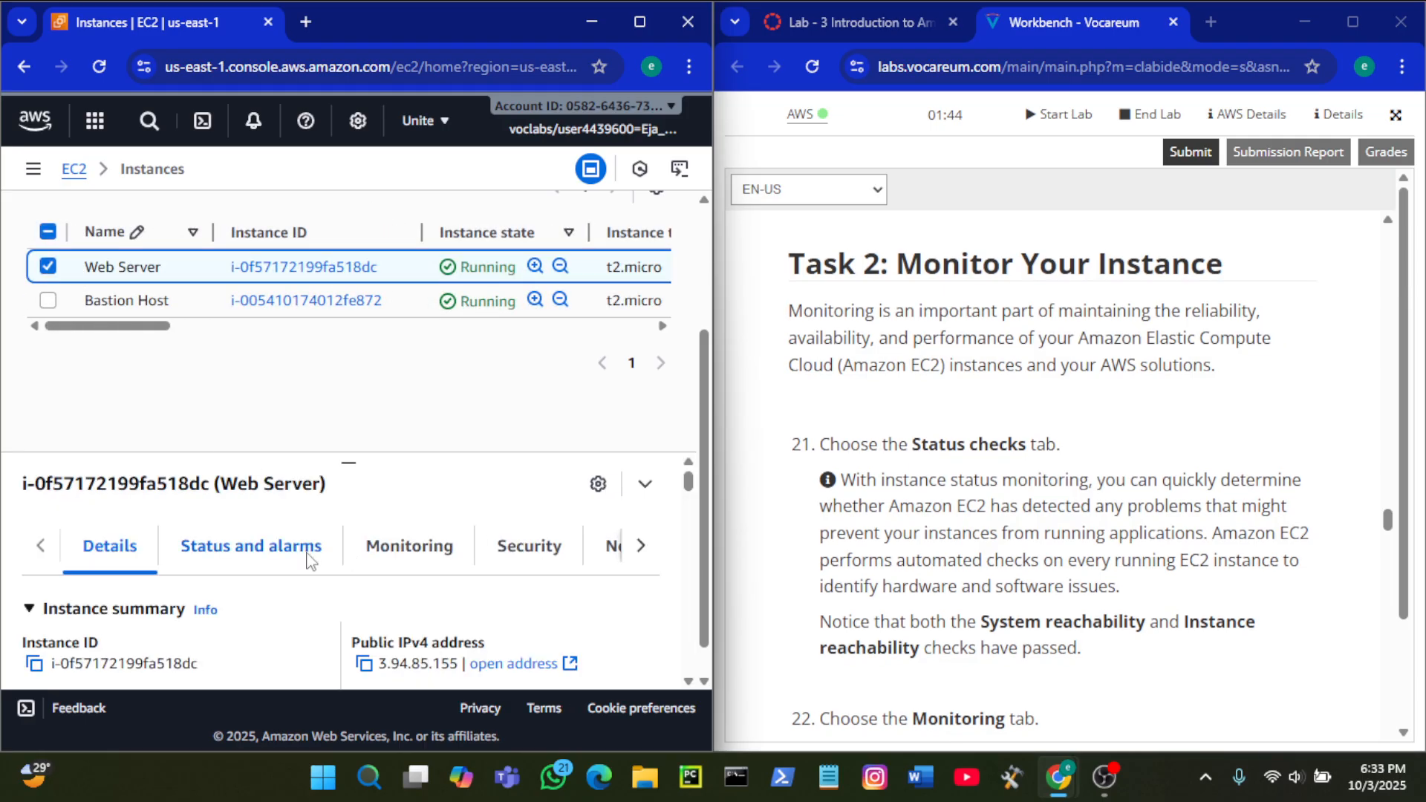
pyautogui.hscroll(3, 310, 560)
pyautogui.hscroll(-4, 310, 561)
pyautogui.hscroll(-4, 310, 561)
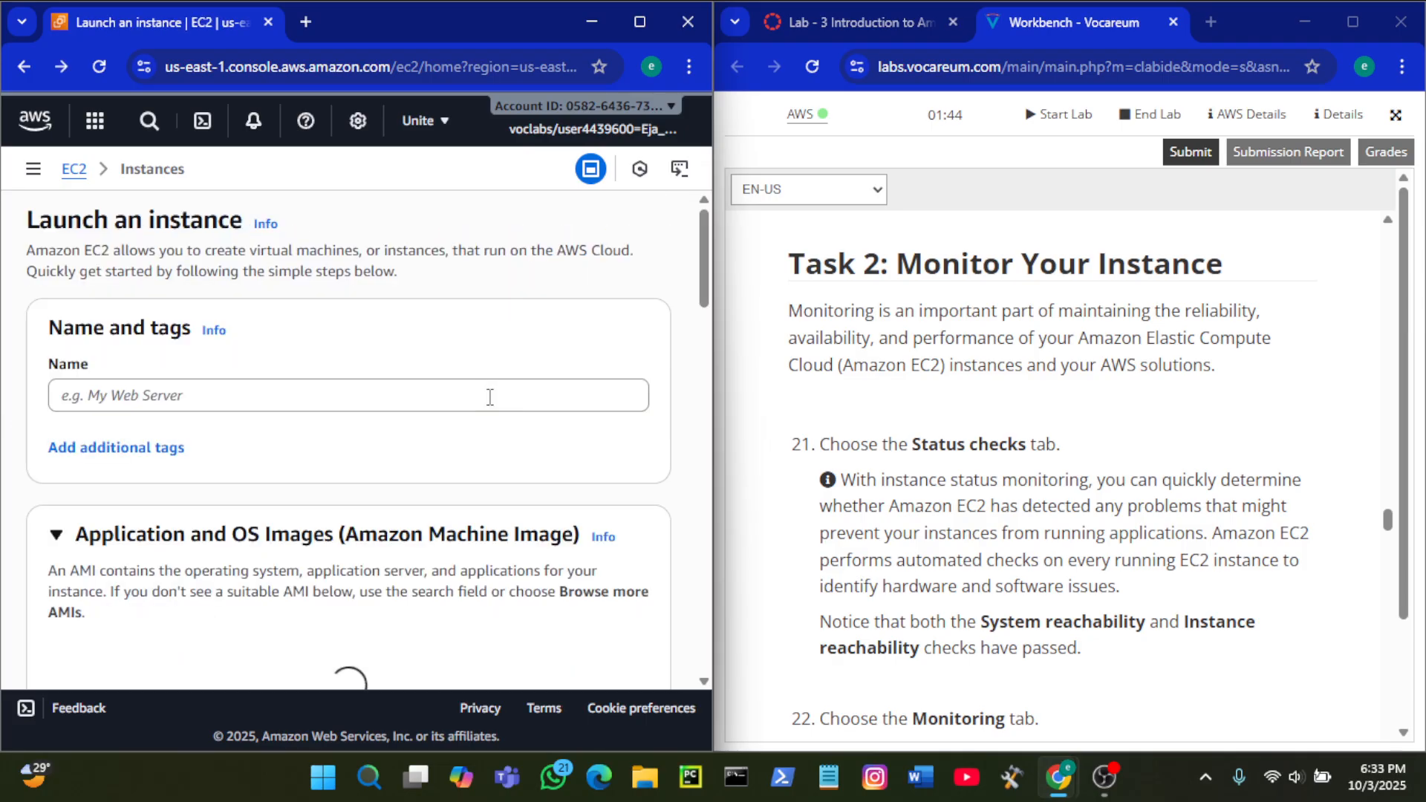
pyautogui.click(64, 68)
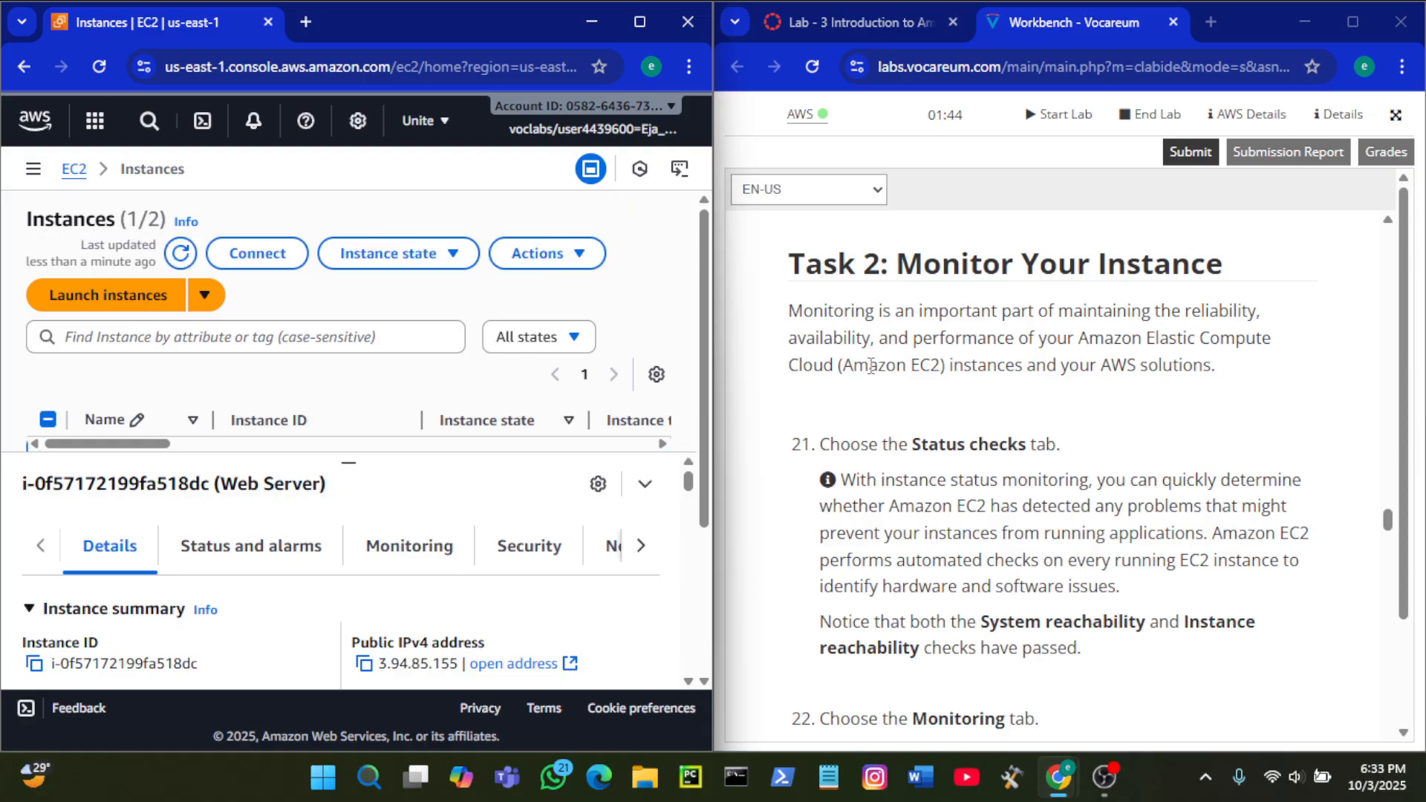
# Step: Read lab step 21 and examine the Web Server's status check column in the instance list
pyautogui.scroll(-2, 866, 375)
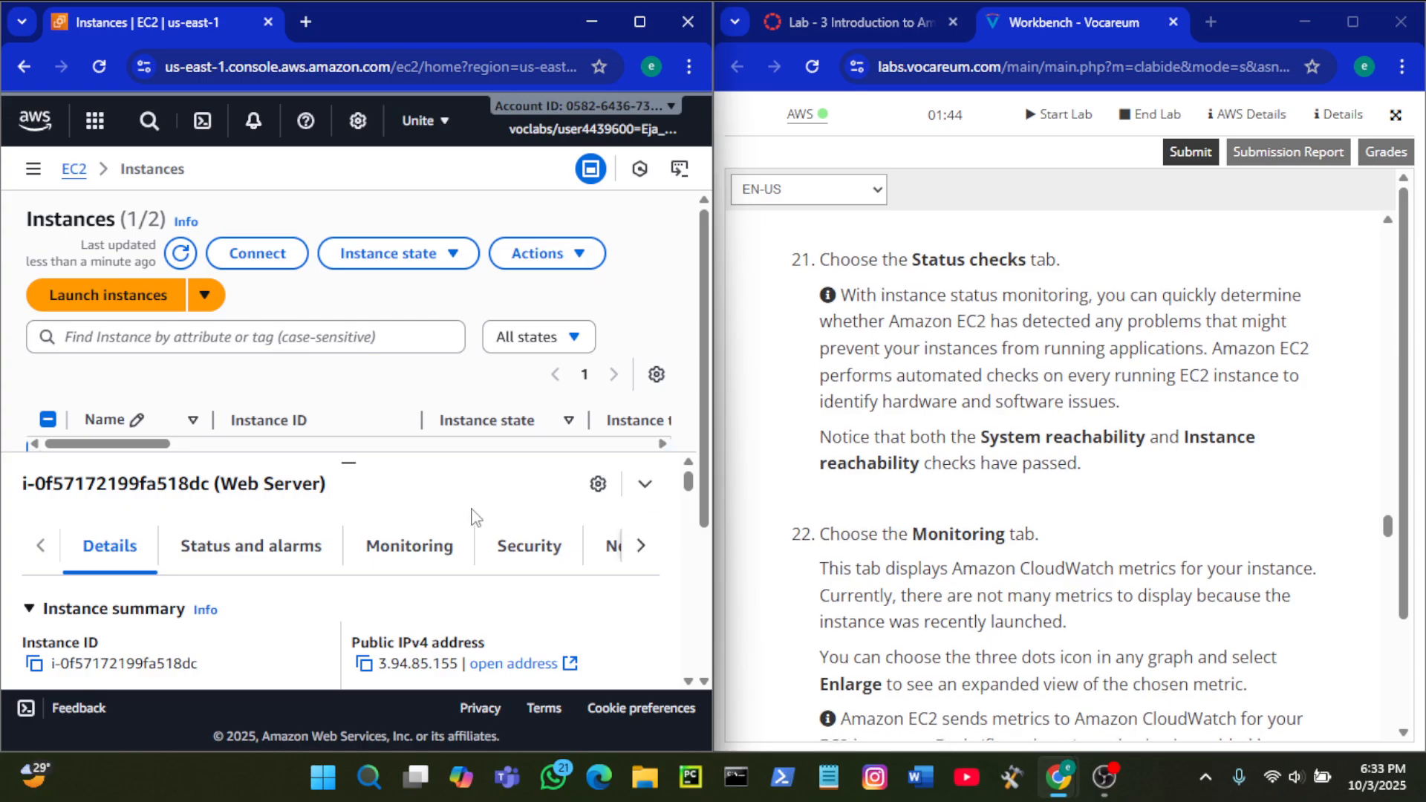
pyautogui.click(442, 267)
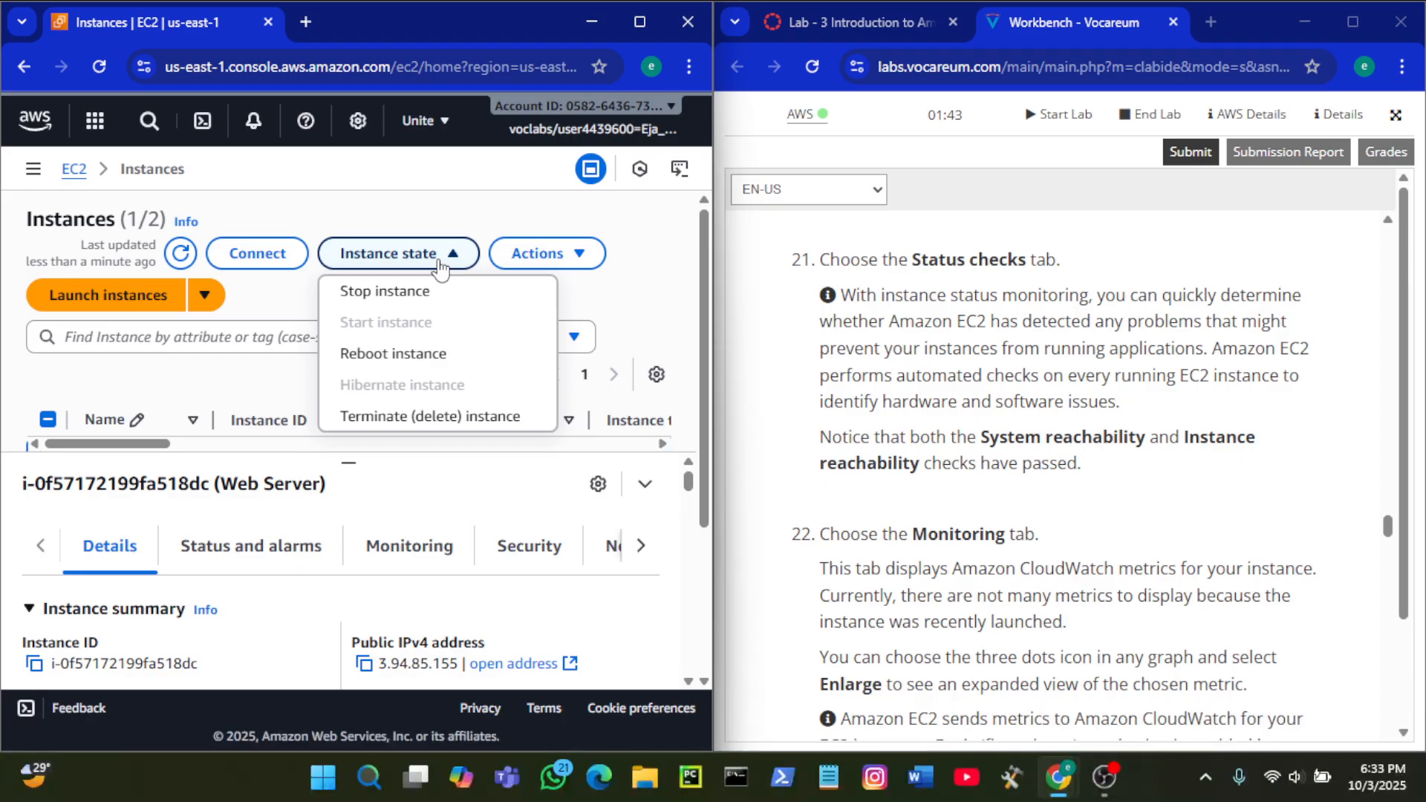
pyautogui.click(440, 261)
pyautogui.scroll(-2, 512, 386)
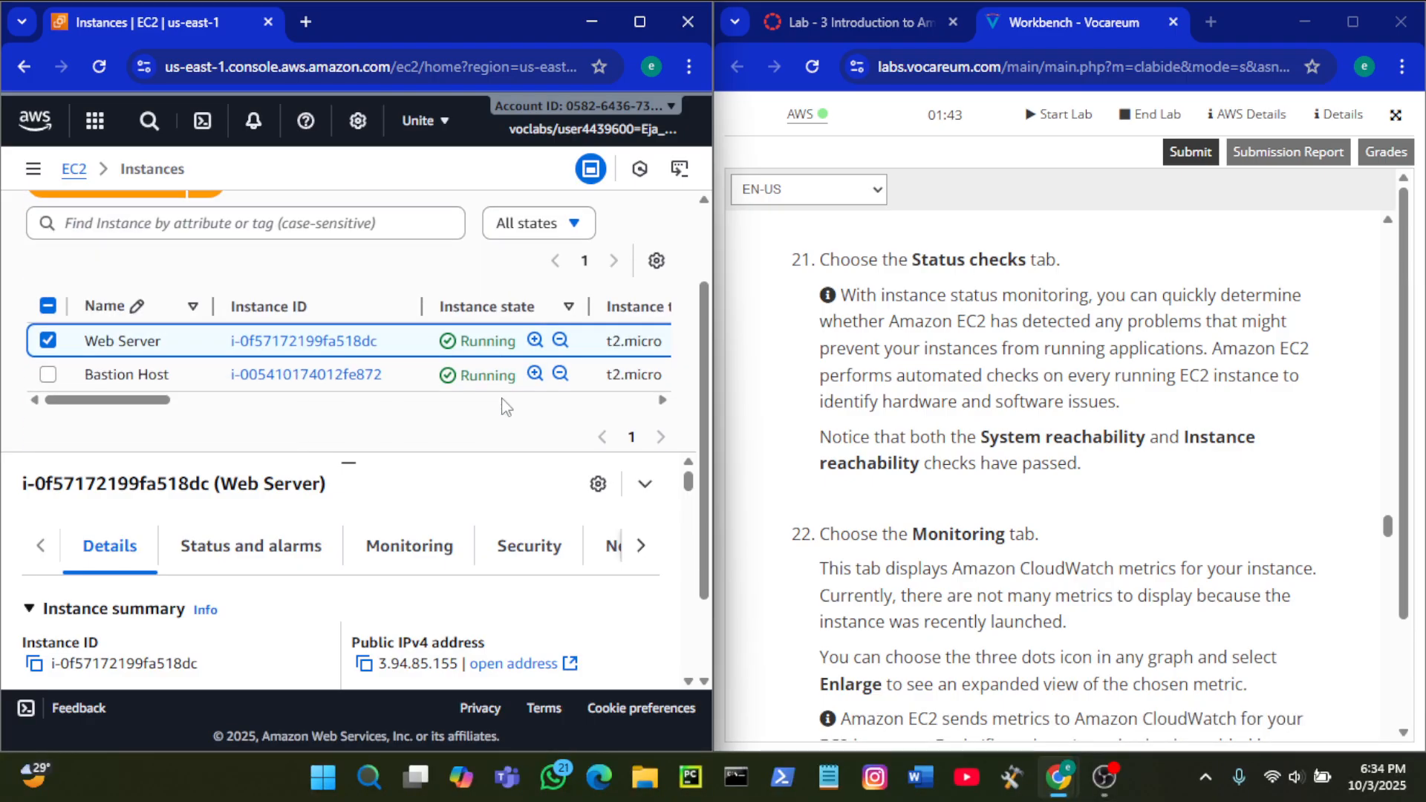
pyautogui.hscroll(3, 482, 364)
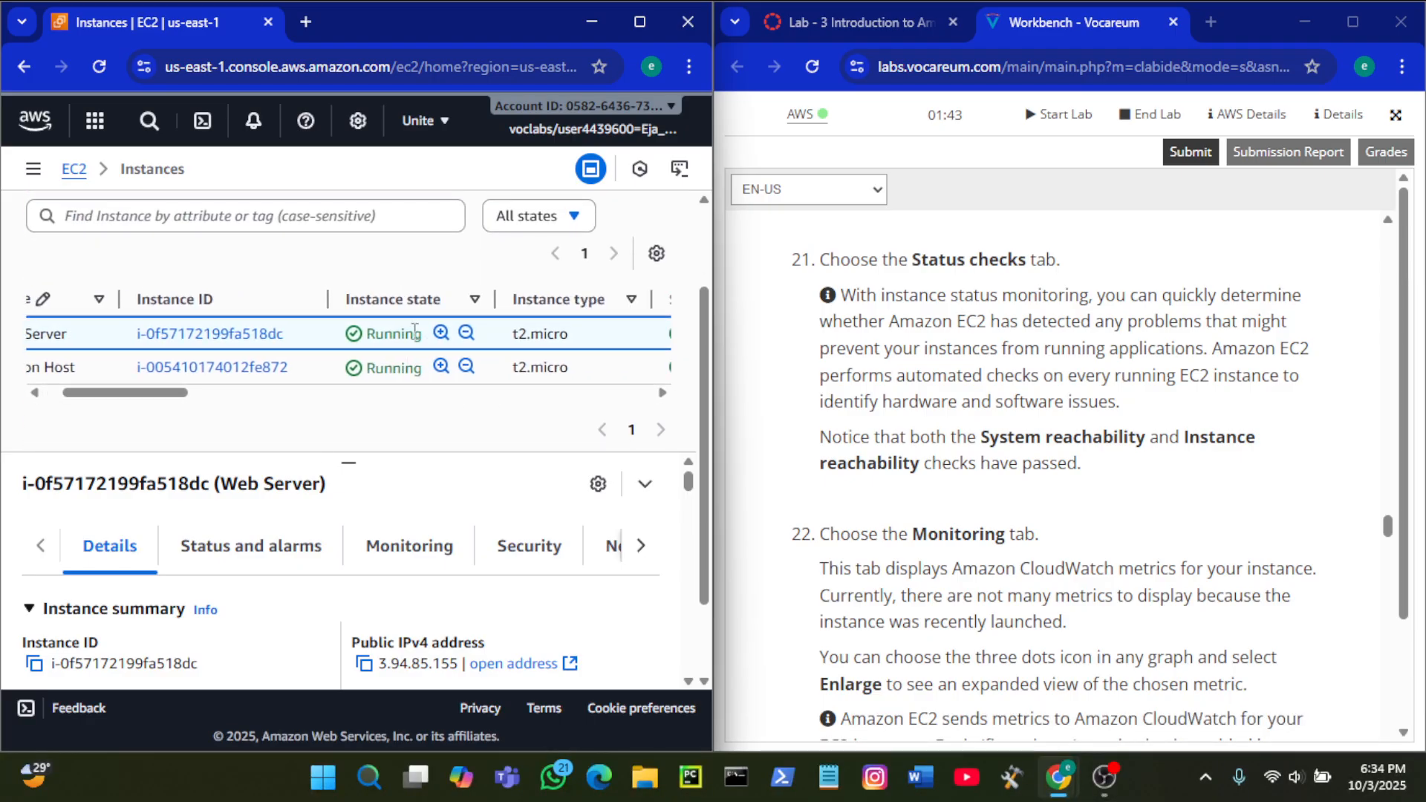
pyautogui.hscroll(2, 416, 341)
pyautogui.hscroll(1, 417, 339)
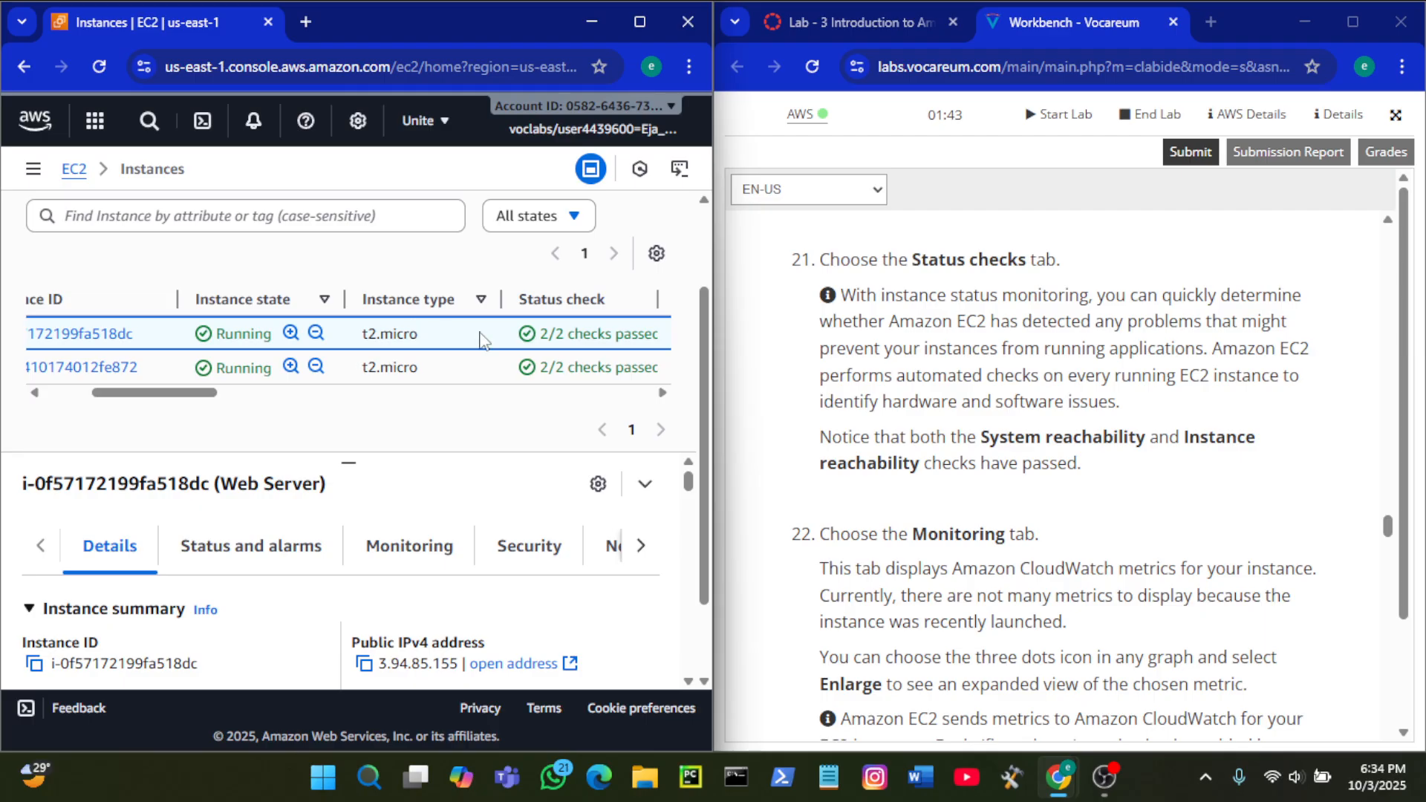
pyautogui.hscroll(1, 481, 340)
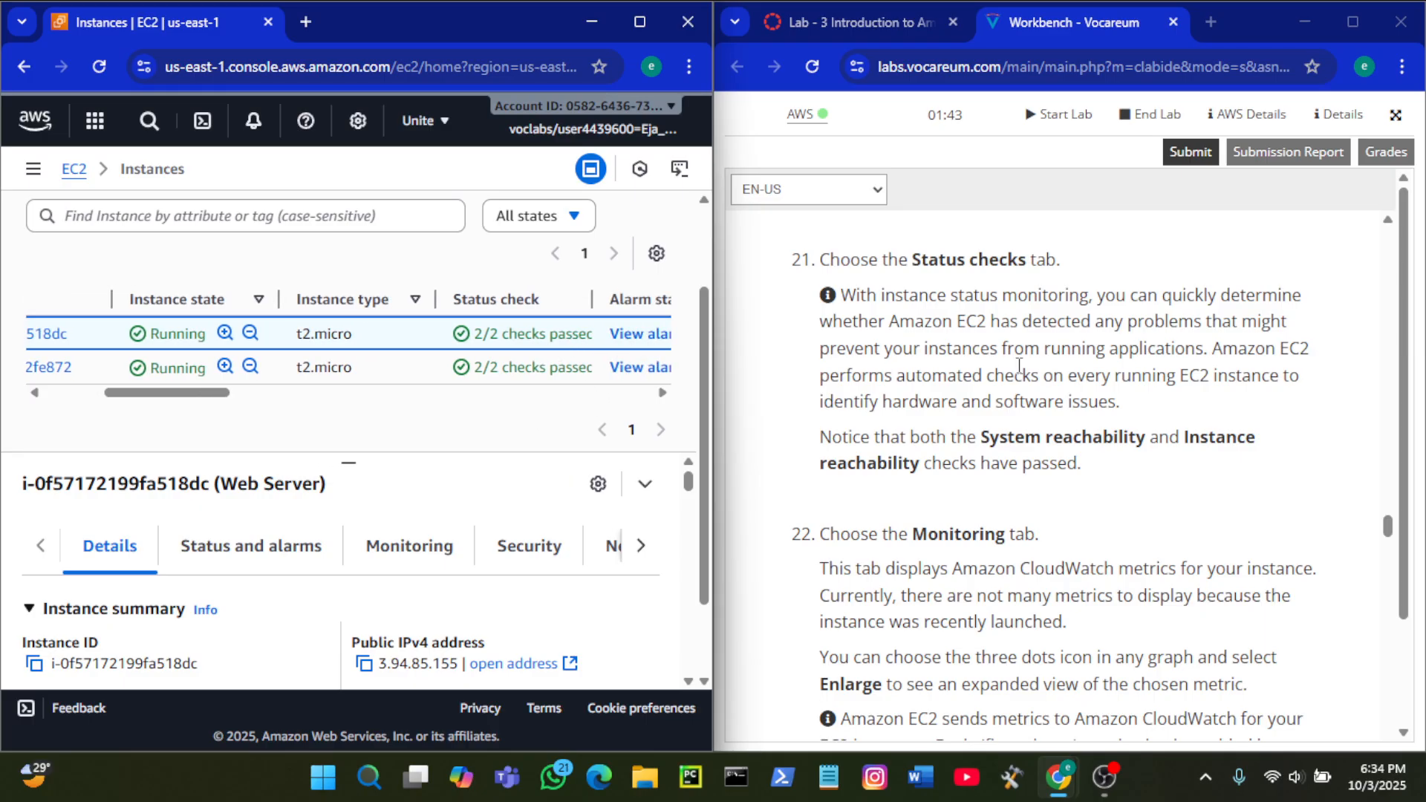
# Step: Open the Web Server's Monitoring view, as lab step 22 instructs, and read on to lab step 23
pyautogui.scroll(-3, 1019, 366)
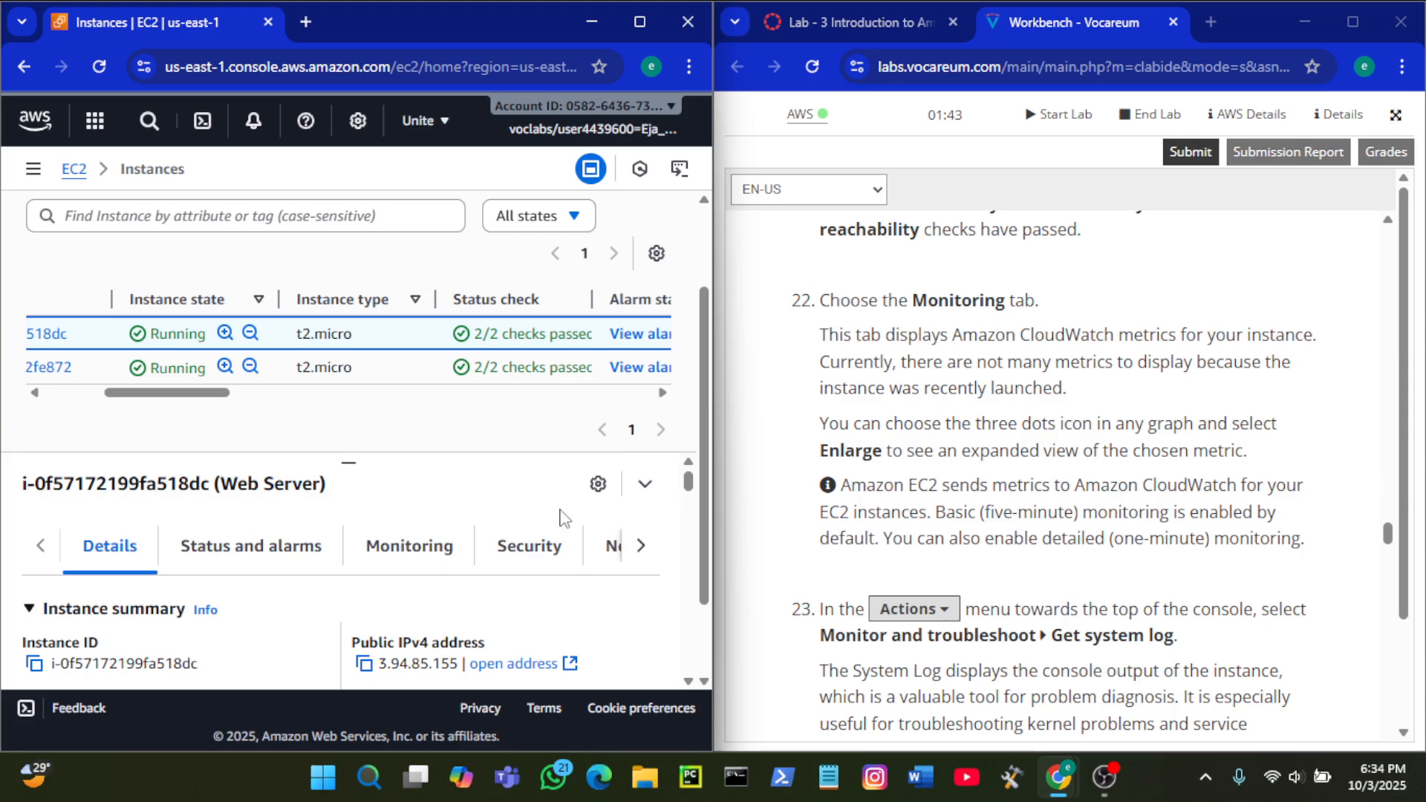
pyautogui.click(426, 564)
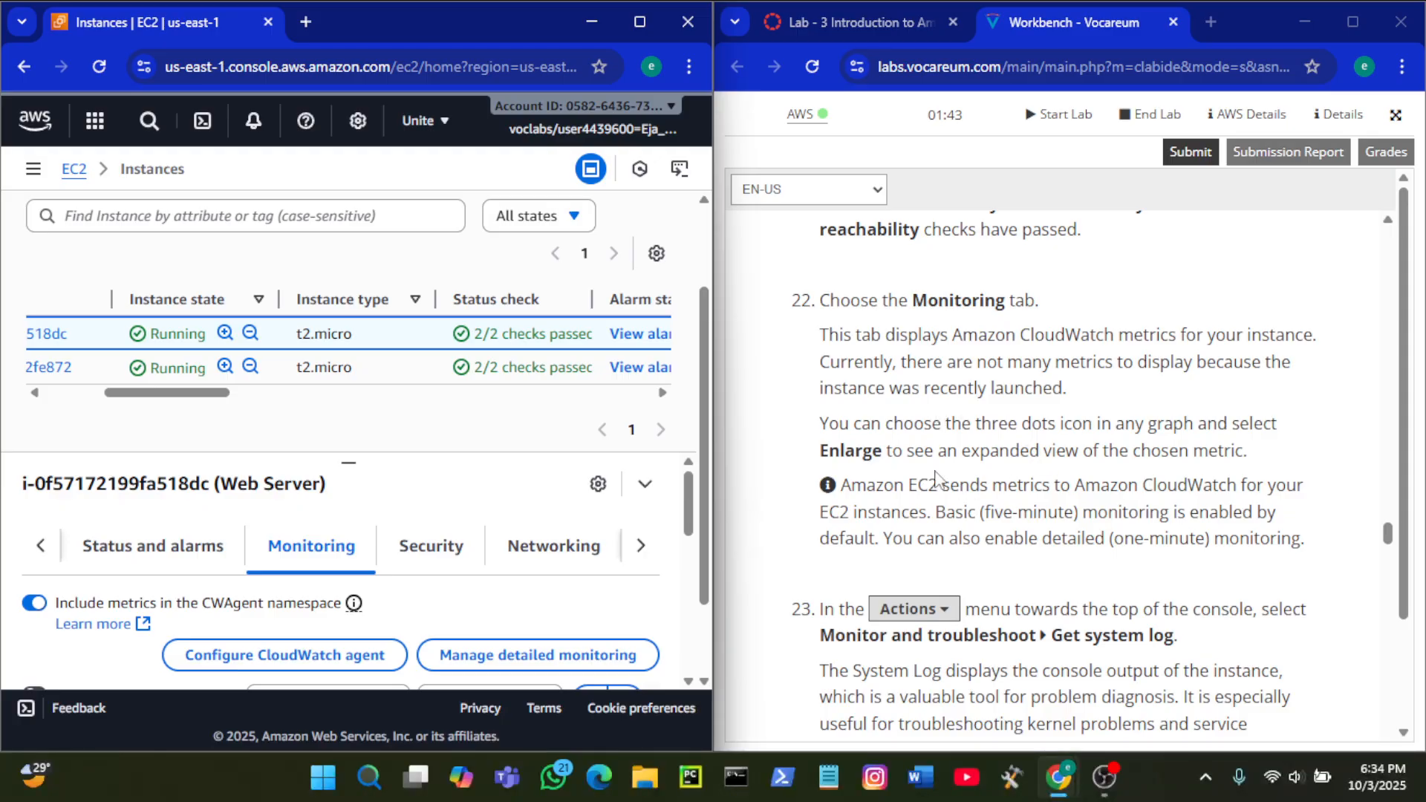
pyautogui.scroll(-2, 1037, 459)
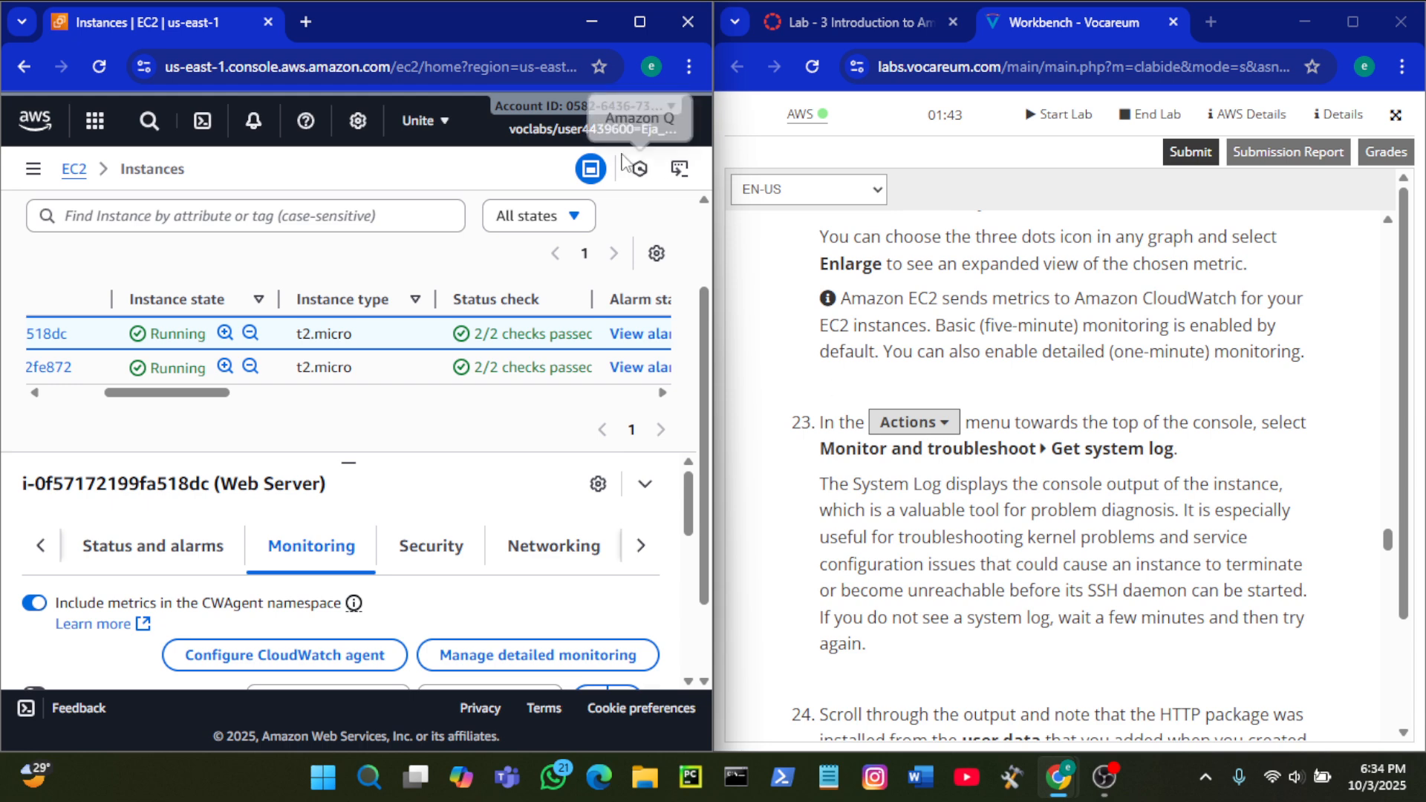
# Step: Open the system log of the Web Server instance, as lab step 23 instructs
pyautogui.scroll(2, 549, 312)
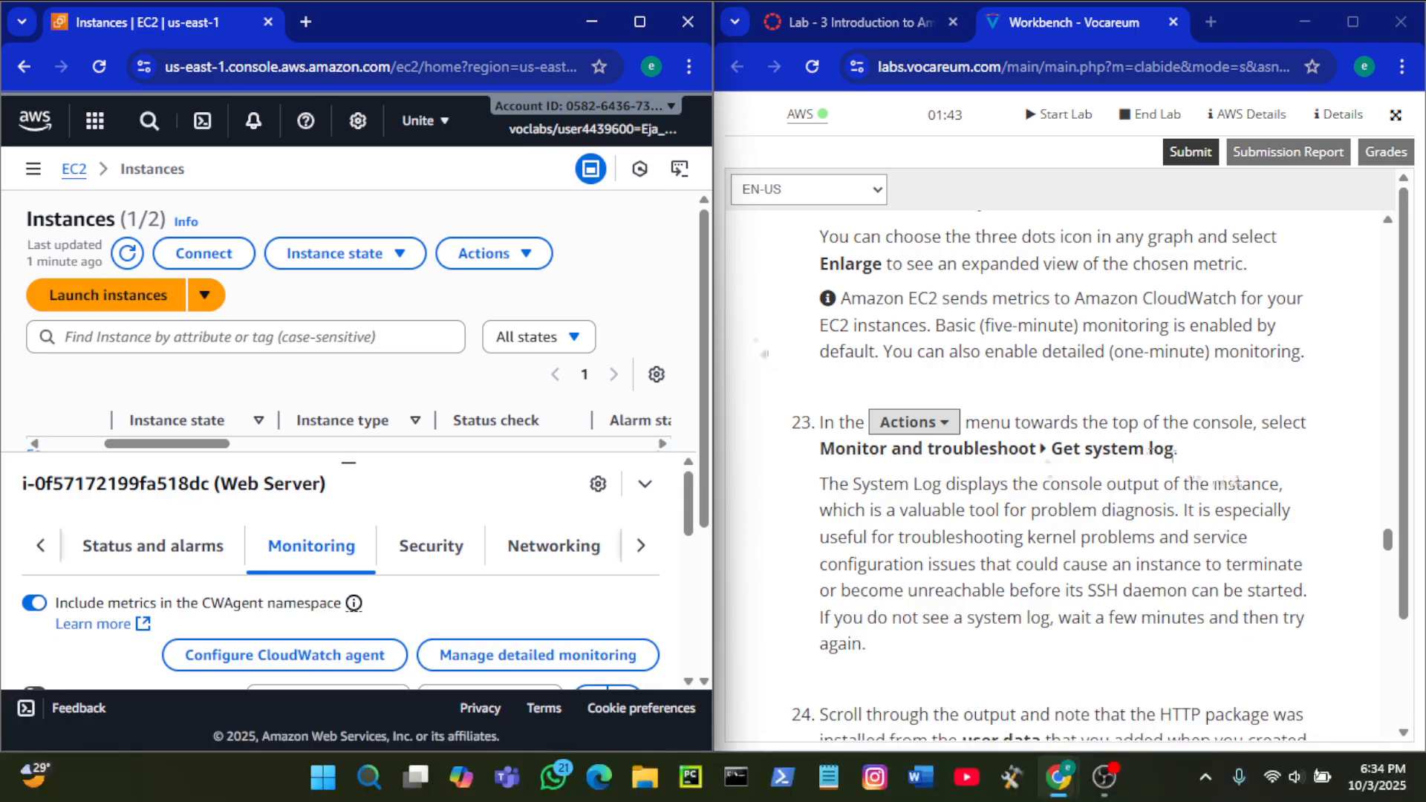
pyautogui.click(532, 253)
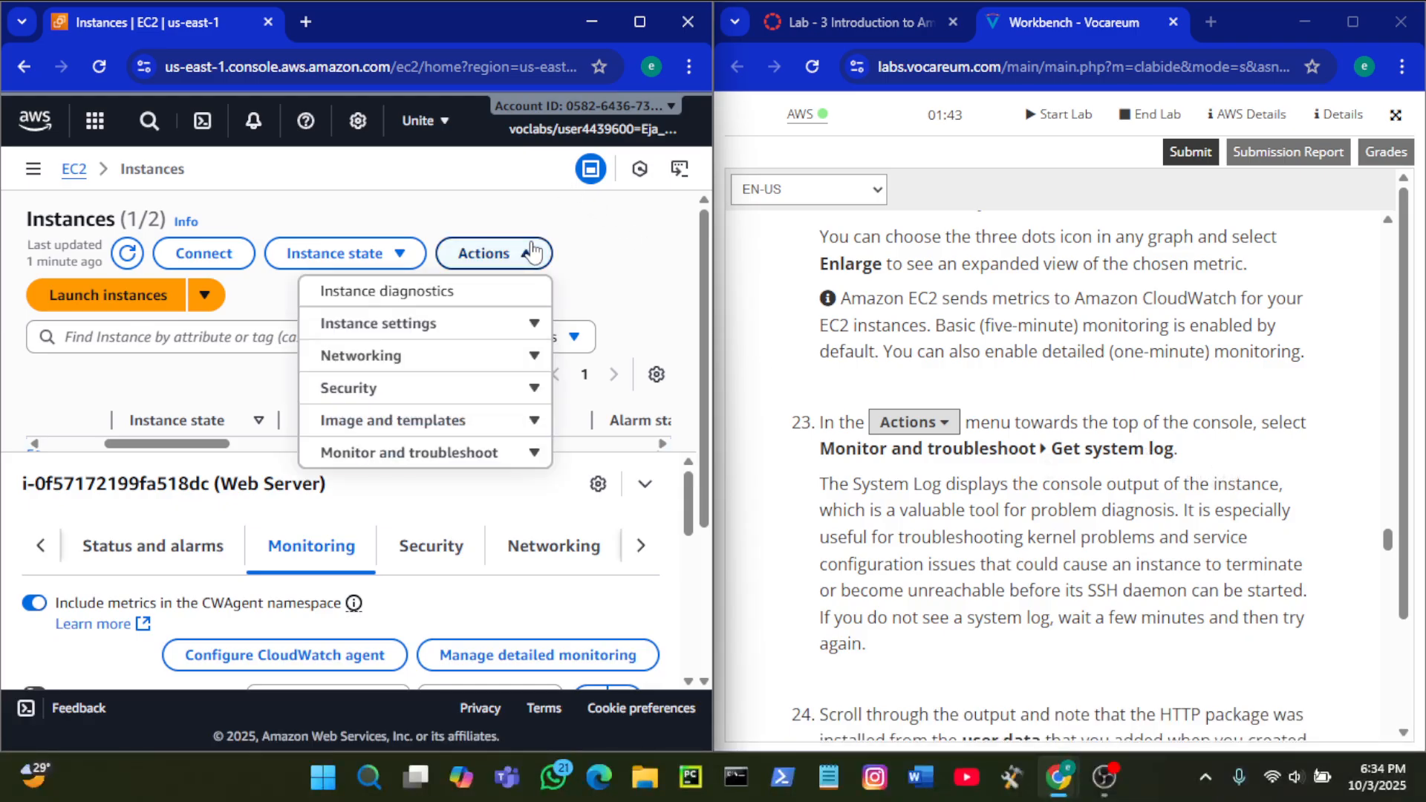
pyautogui.click(512, 455)
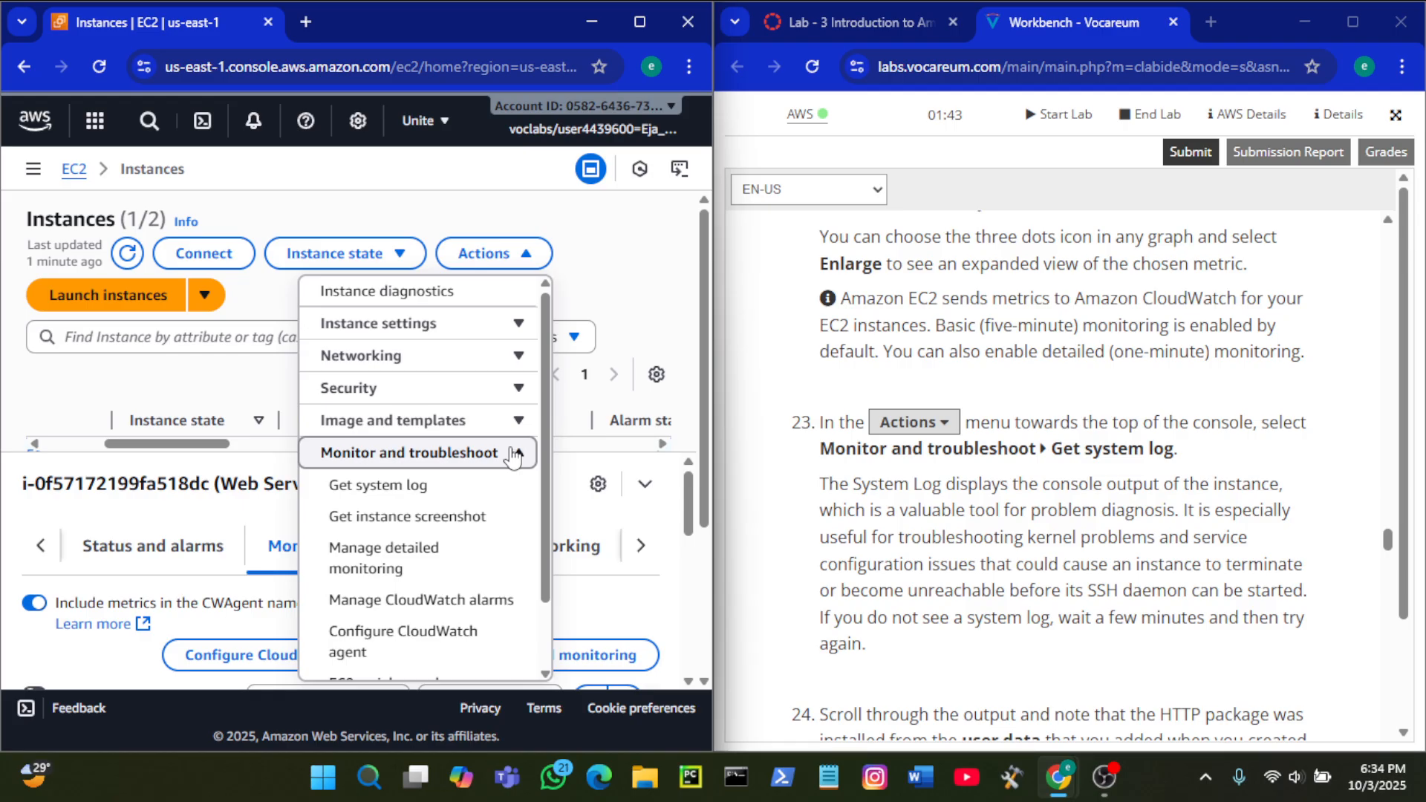
pyautogui.click(431, 487)
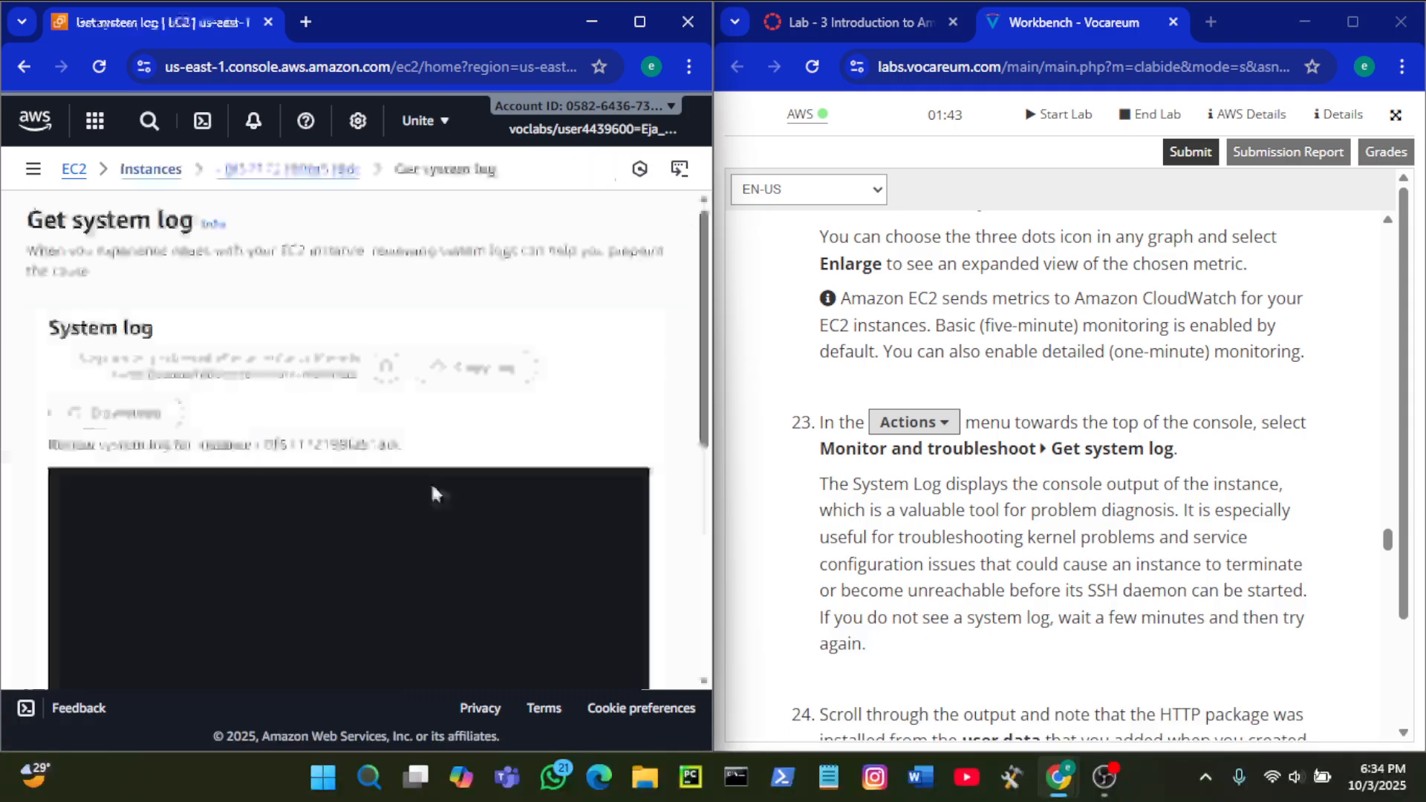
# Step: Review the system log output against lab step 24, looking for the HTTP package installation, and return to the instance list
pyautogui.scroll(-2, 527, 407)
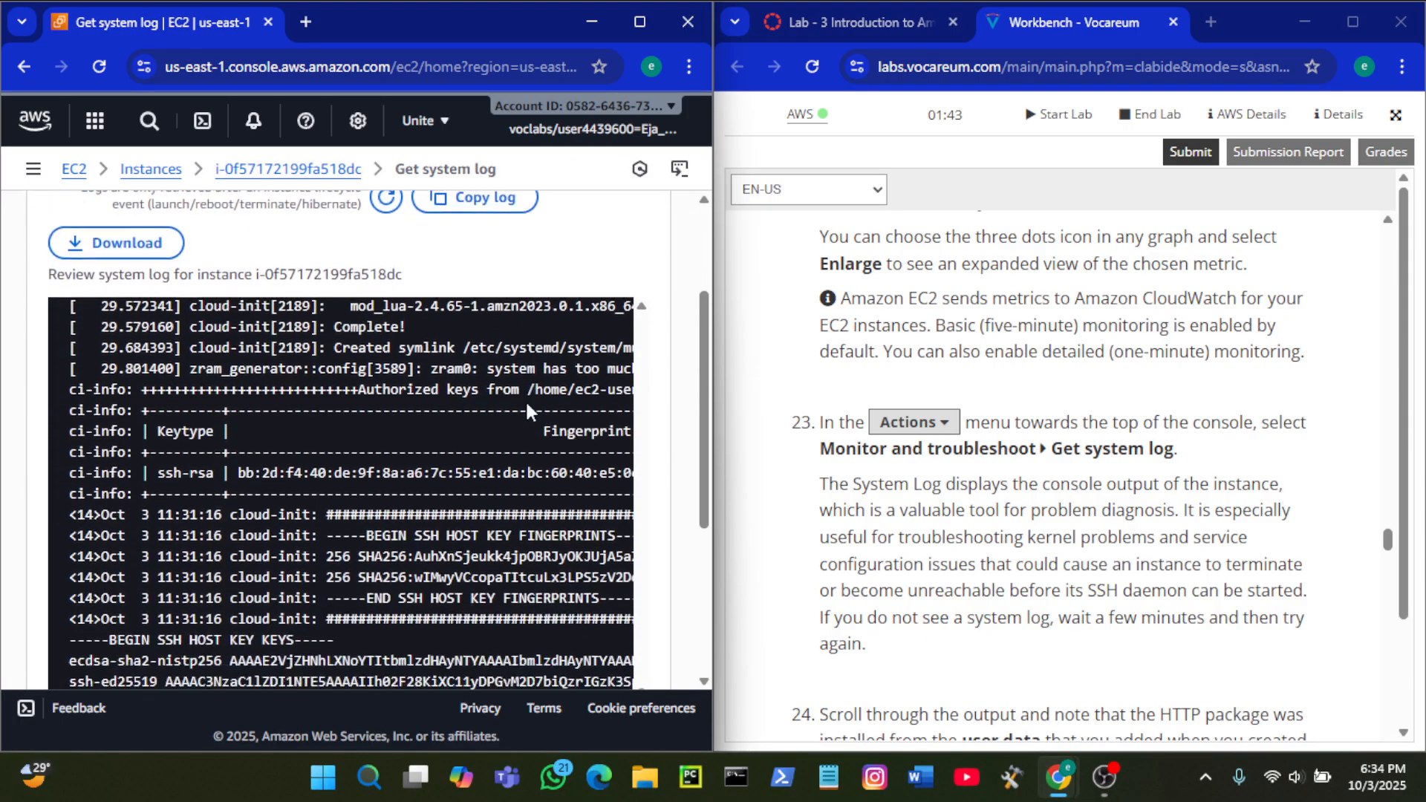
pyautogui.scroll(-1, 965, 507)
pyautogui.scroll(-1, 964, 508)
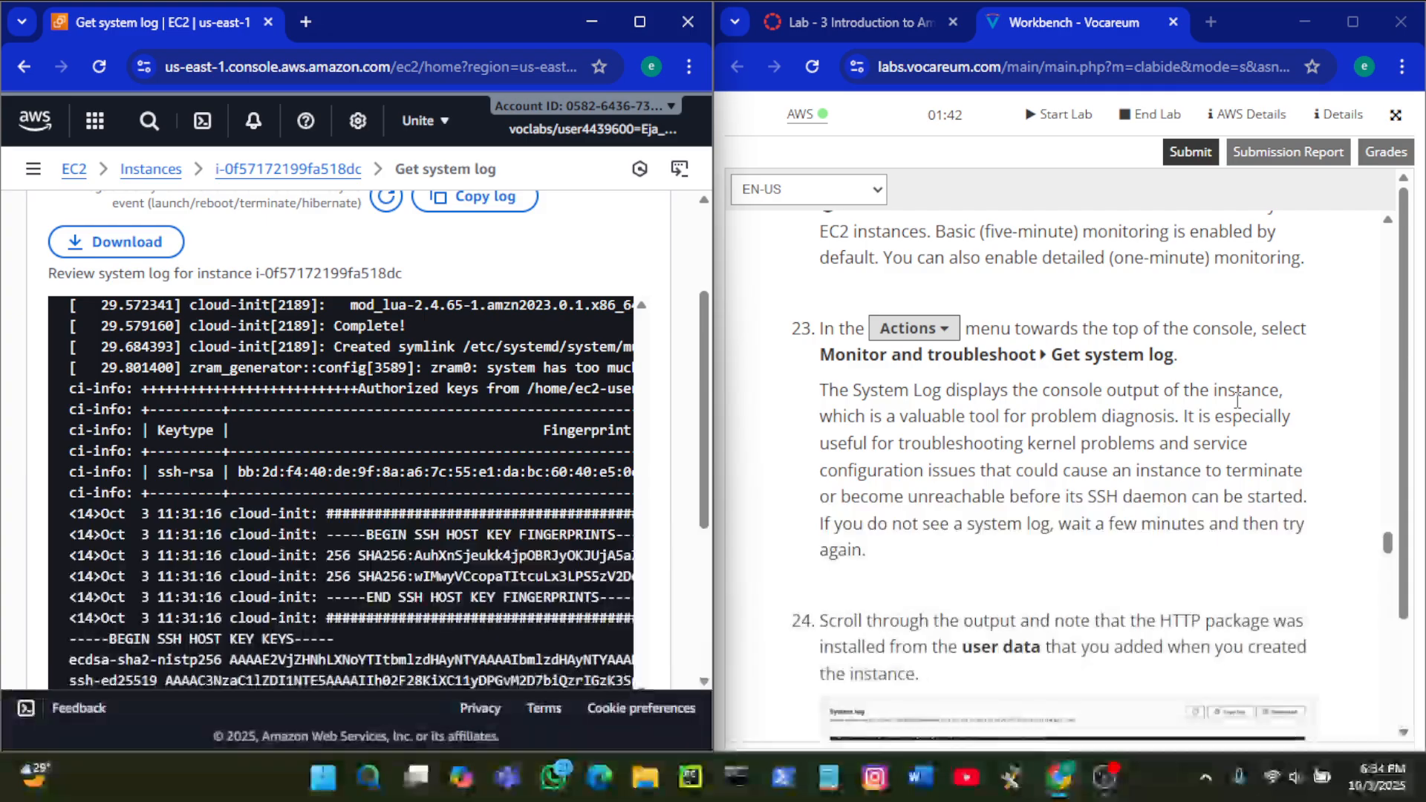
pyautogui.scroll(-1, 997, 498)
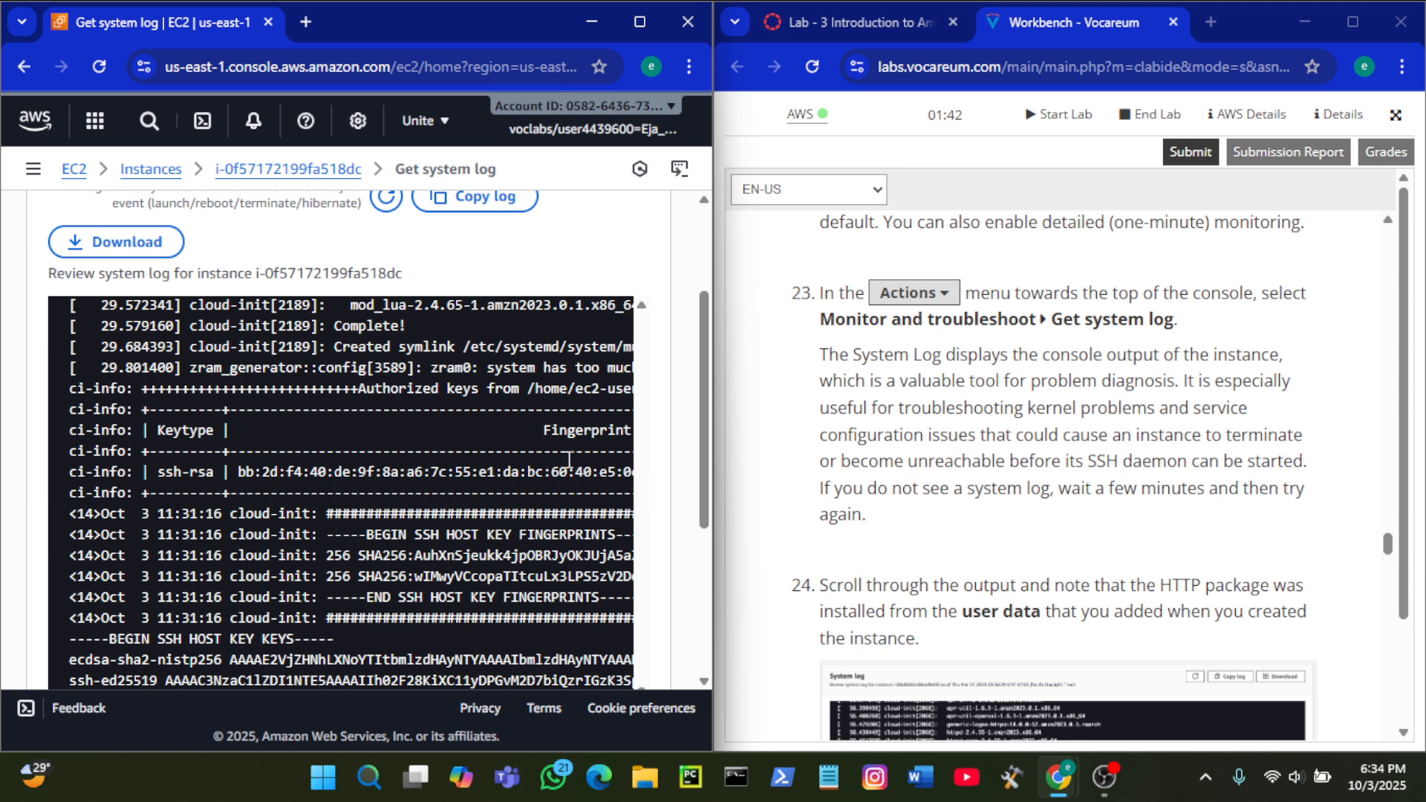
pyautogui.scroll(-4, 479, 267)
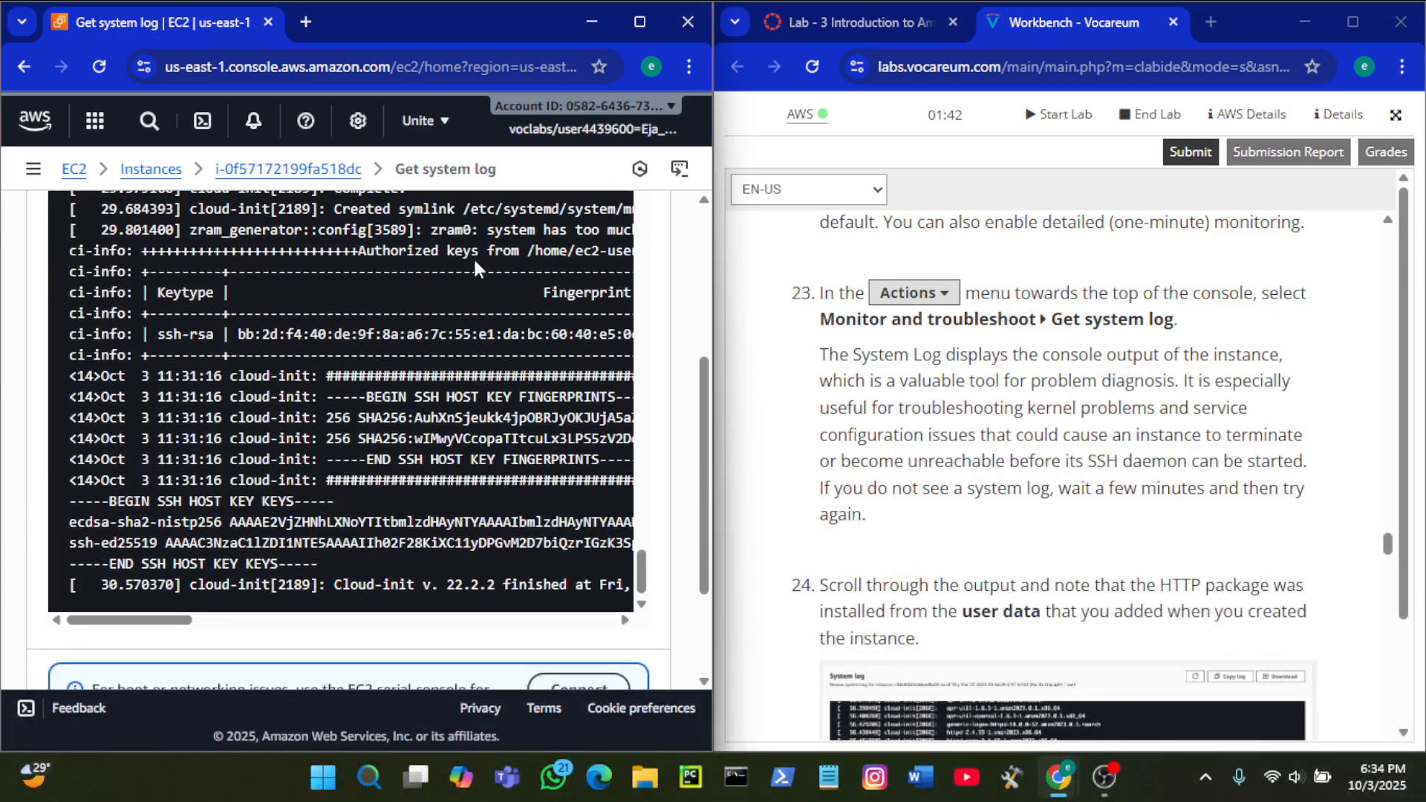
pyautogui.scroll(-2, 467, 392)
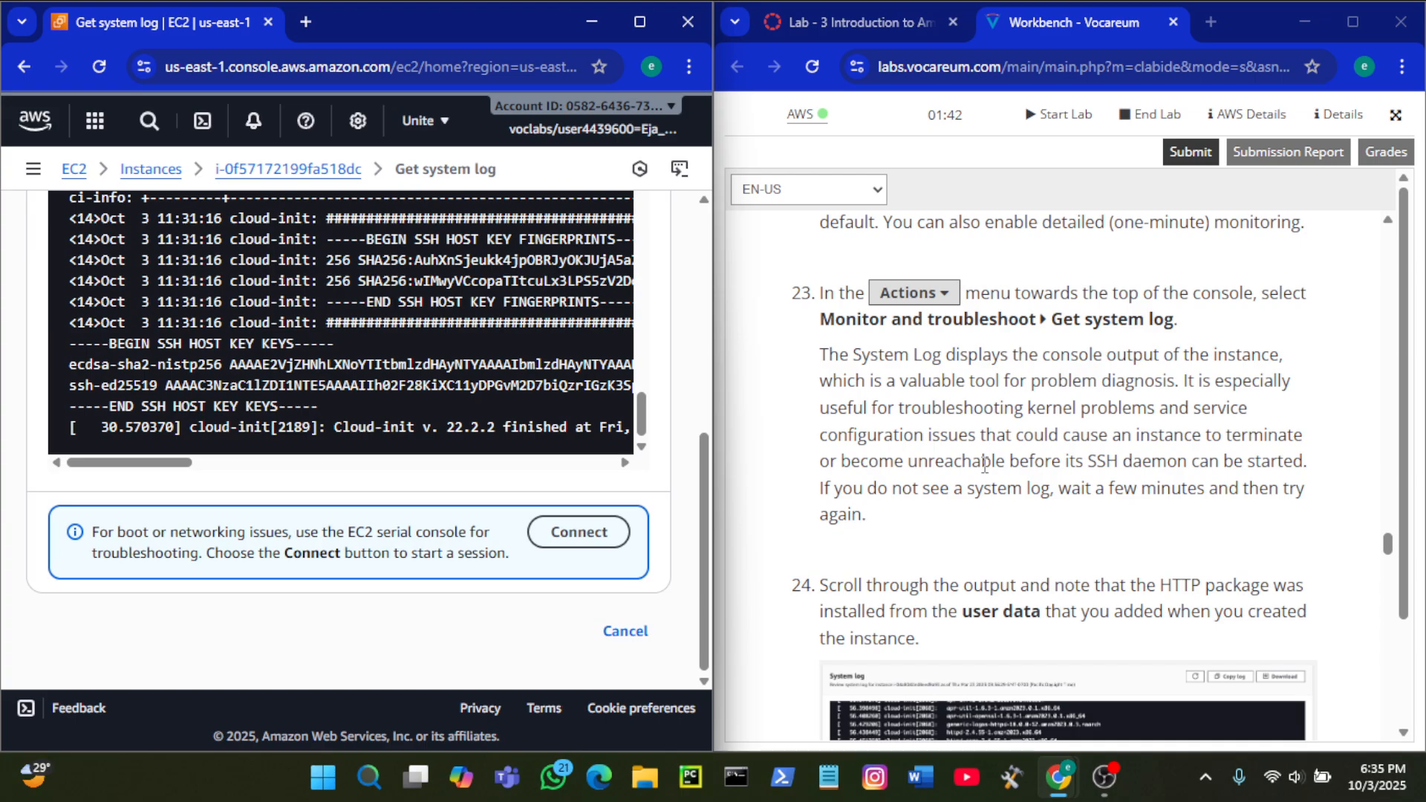
pyautogui.scroll(-4, 985, 466)
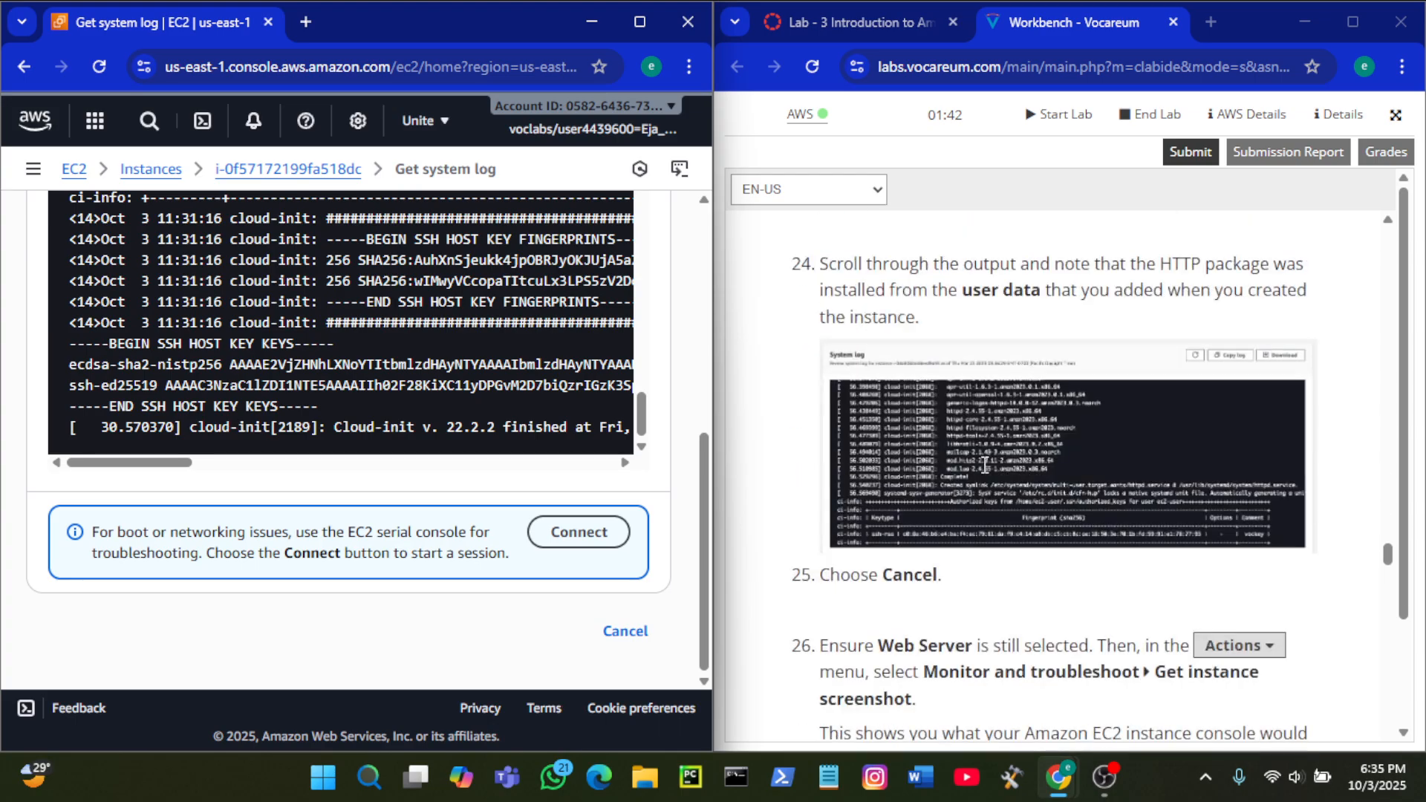
pyautogui.scroll(-1, 985, 466)
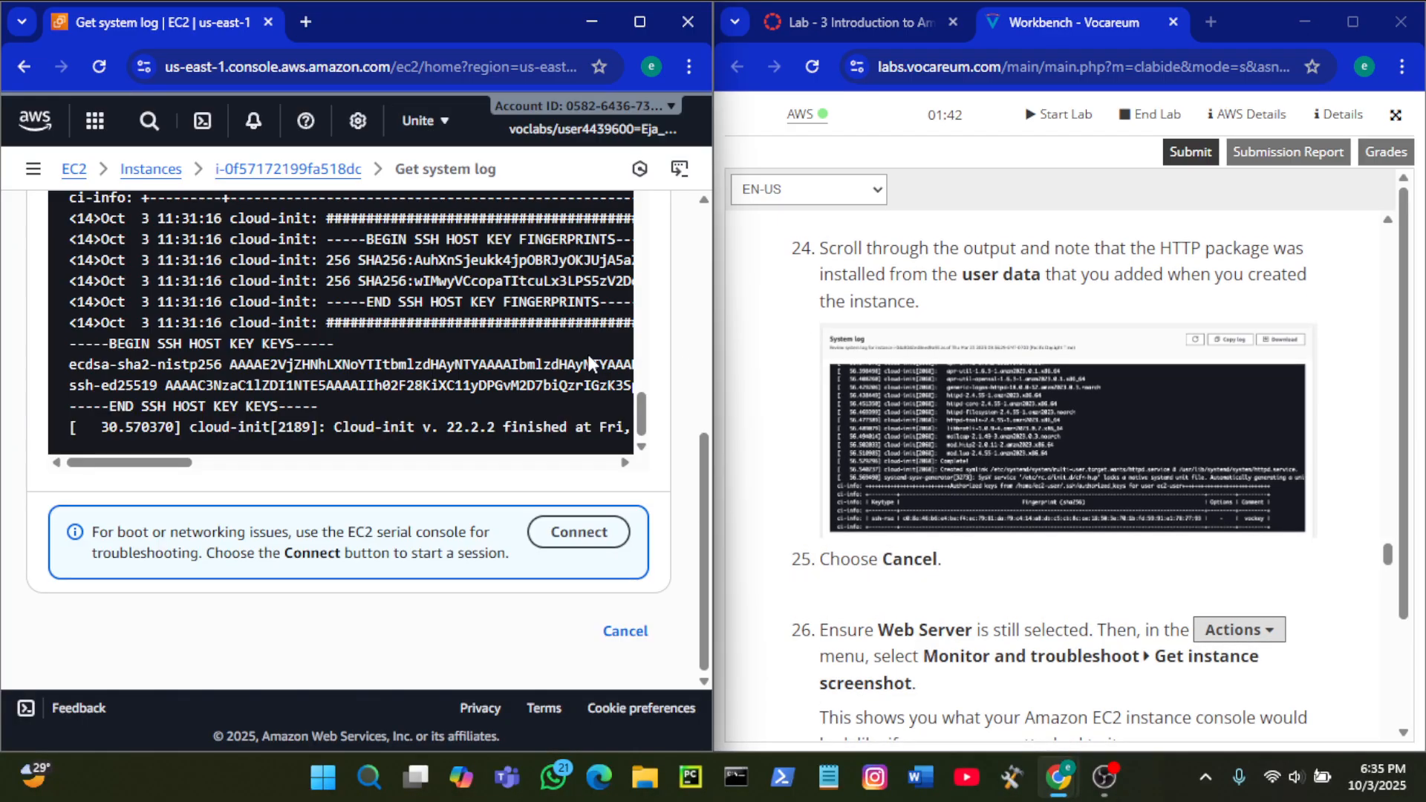
pyautogui.click(637, 631)
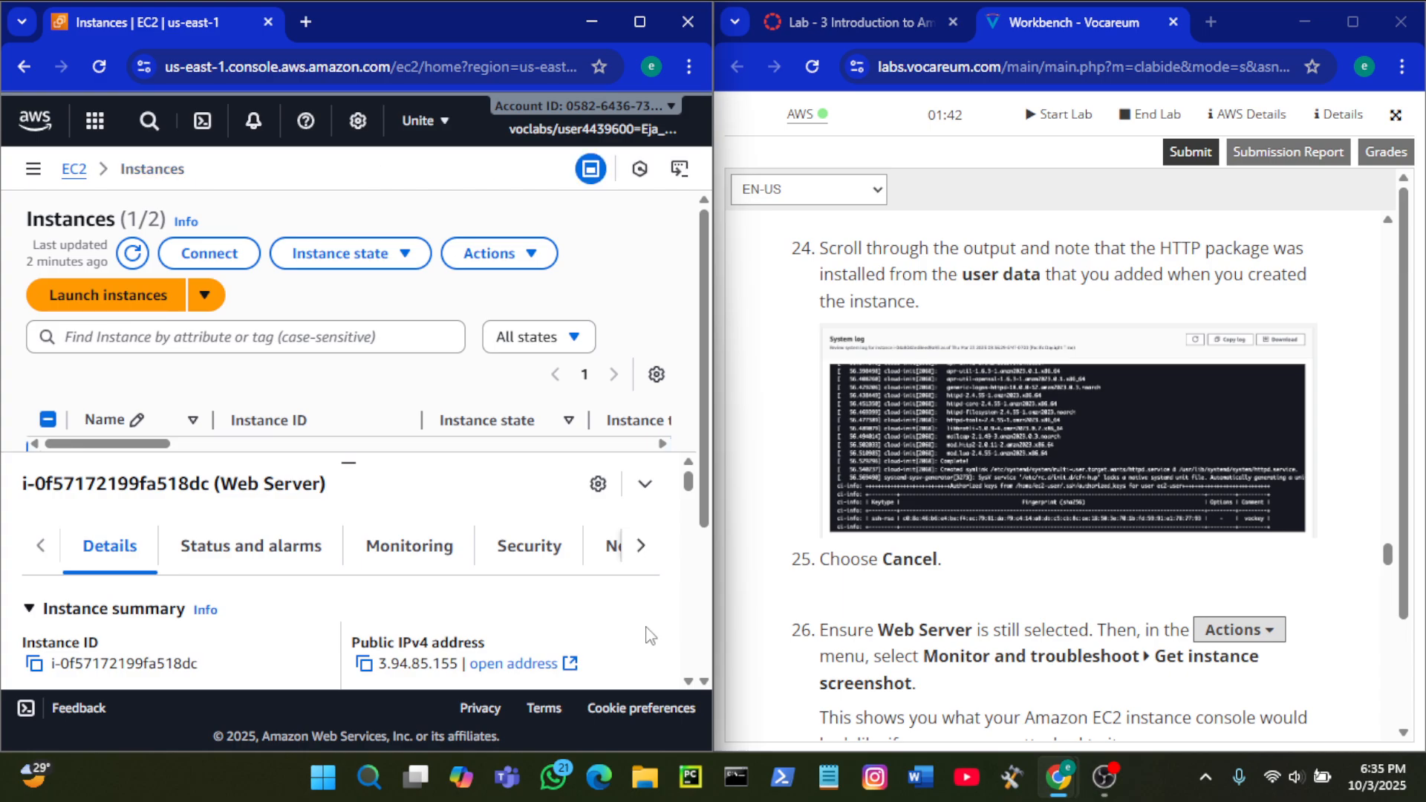
# Step: Read lab steps 25 and 26, then get the instance screenshot of the selected Web Server instance
pyautogui.scroll(-4, 1020, 438)
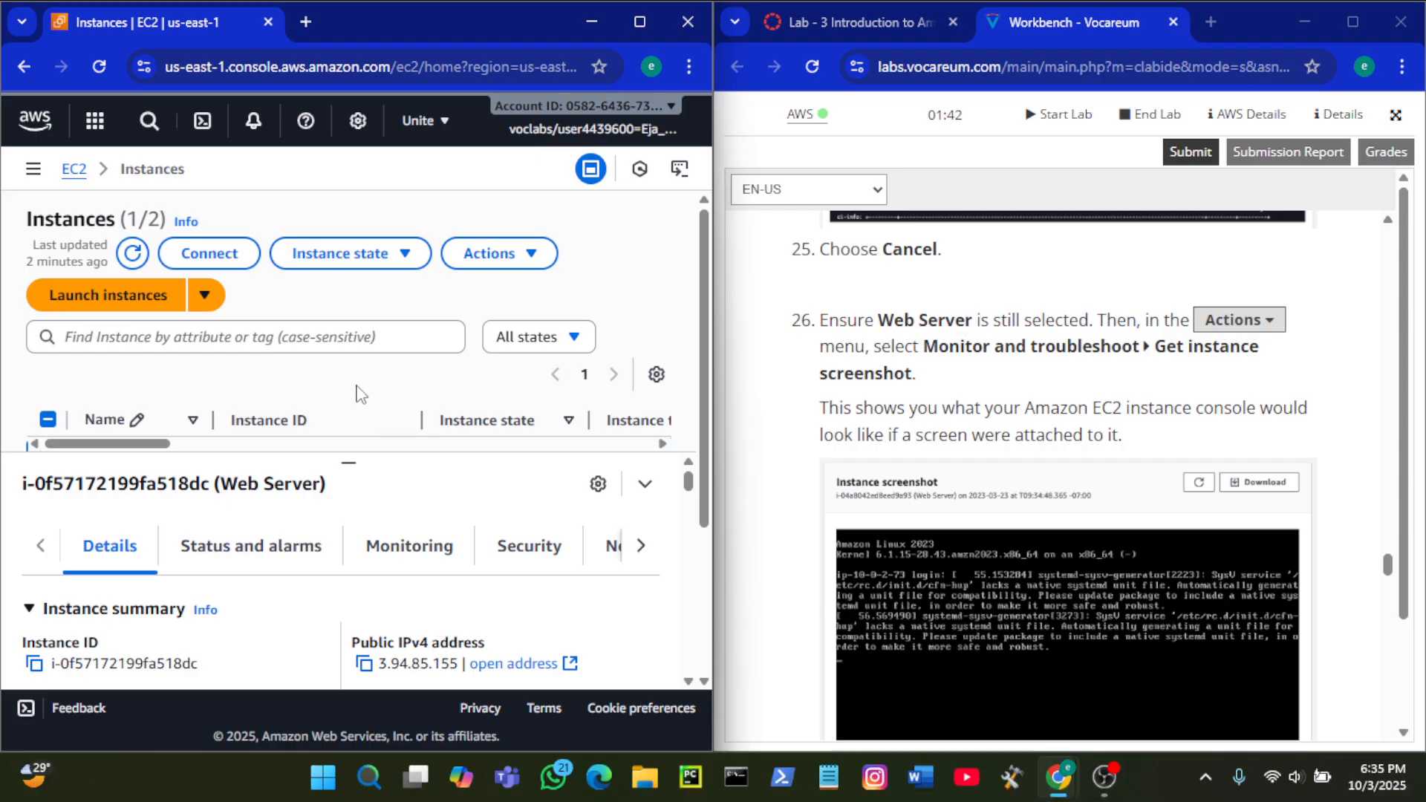
pyautogui.scroll(-3, 356, 393)
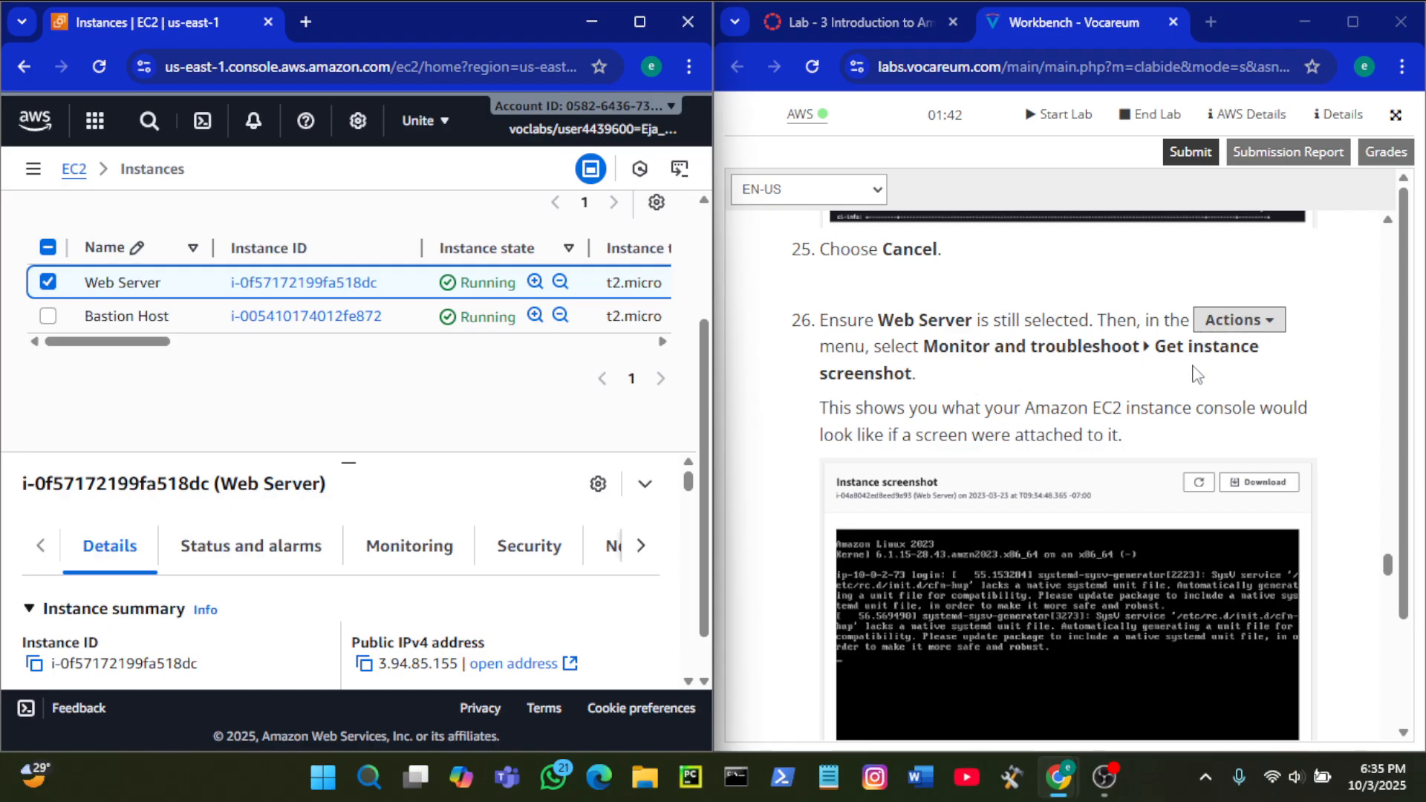
pyautogui.scroll(2, 561, 436)
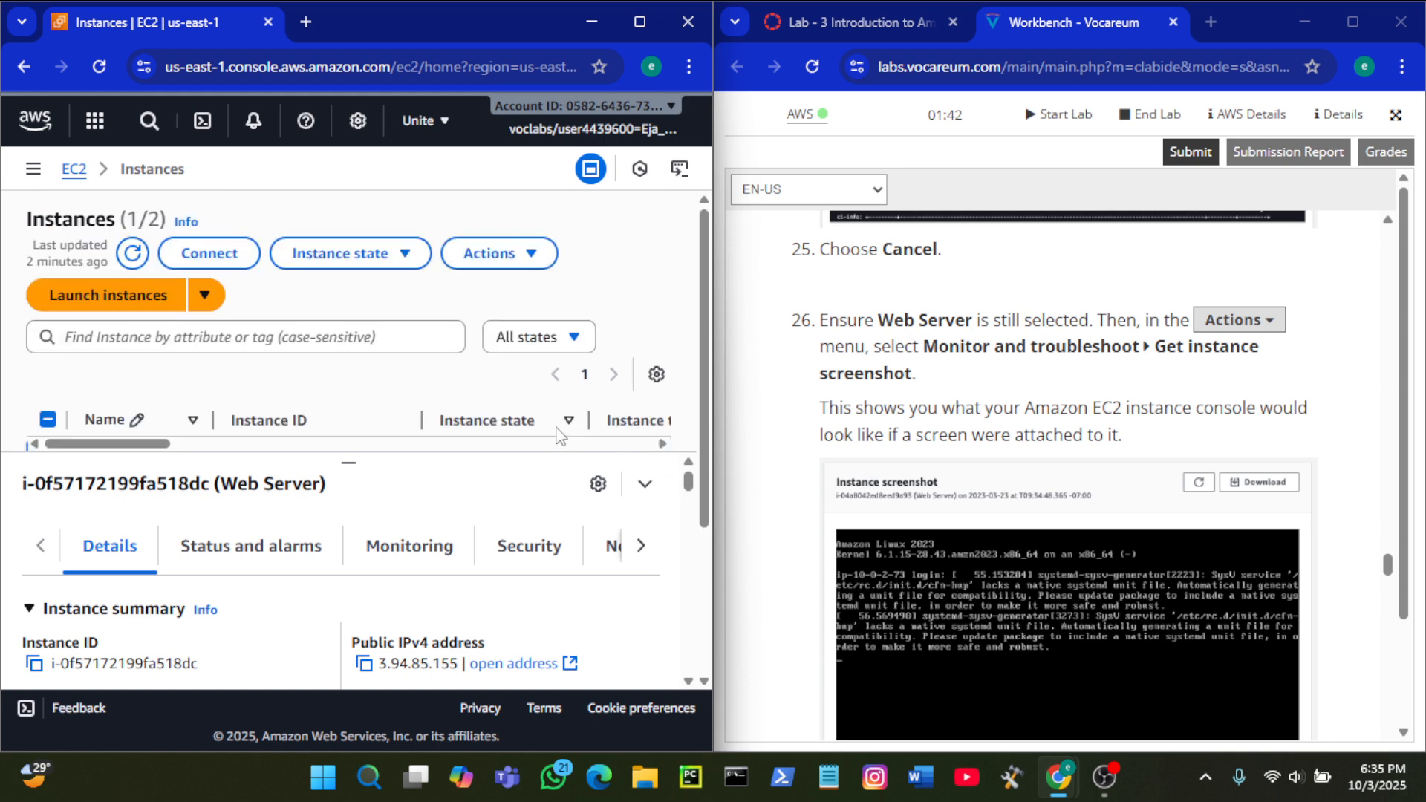
pyautogui.click(503, 258)
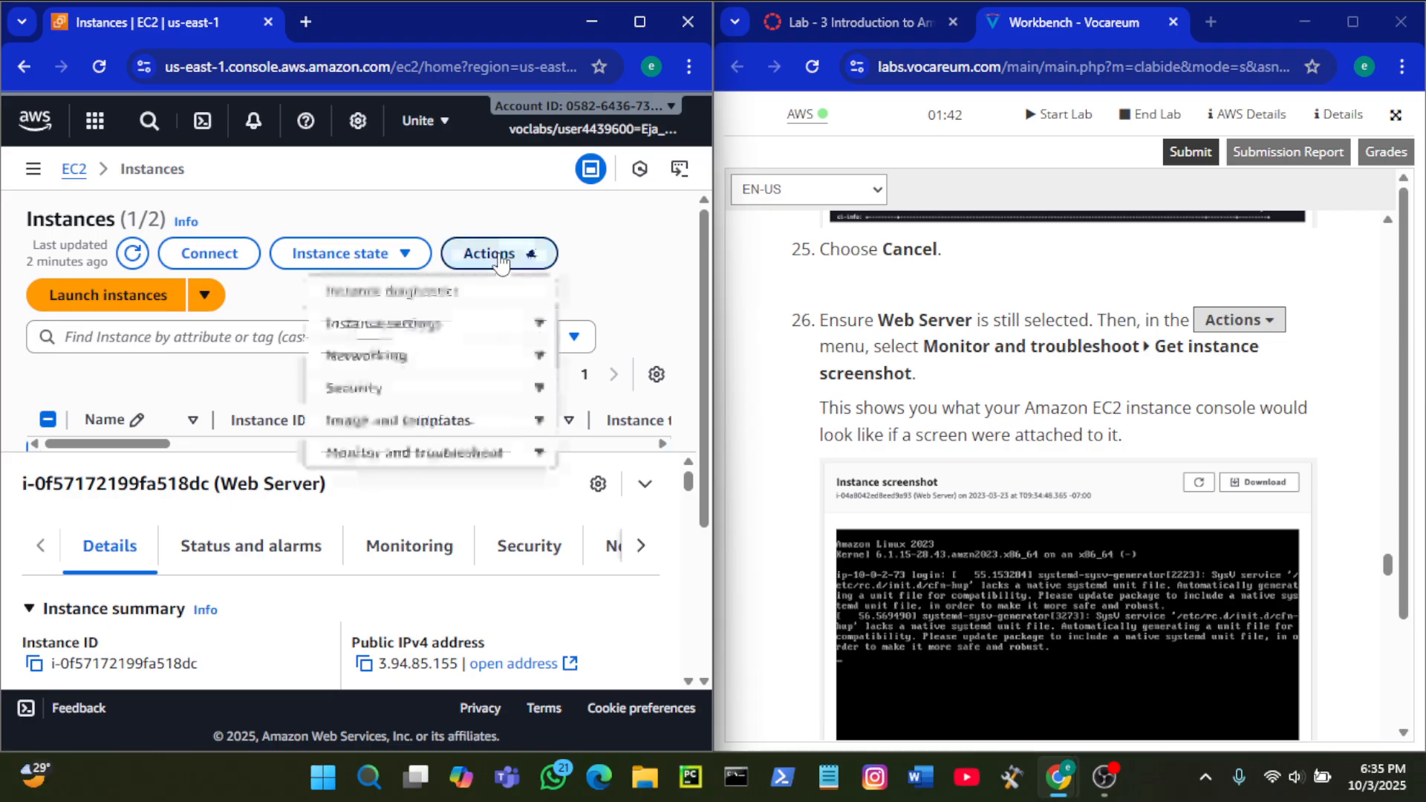
pyautogui.click(485, 455)
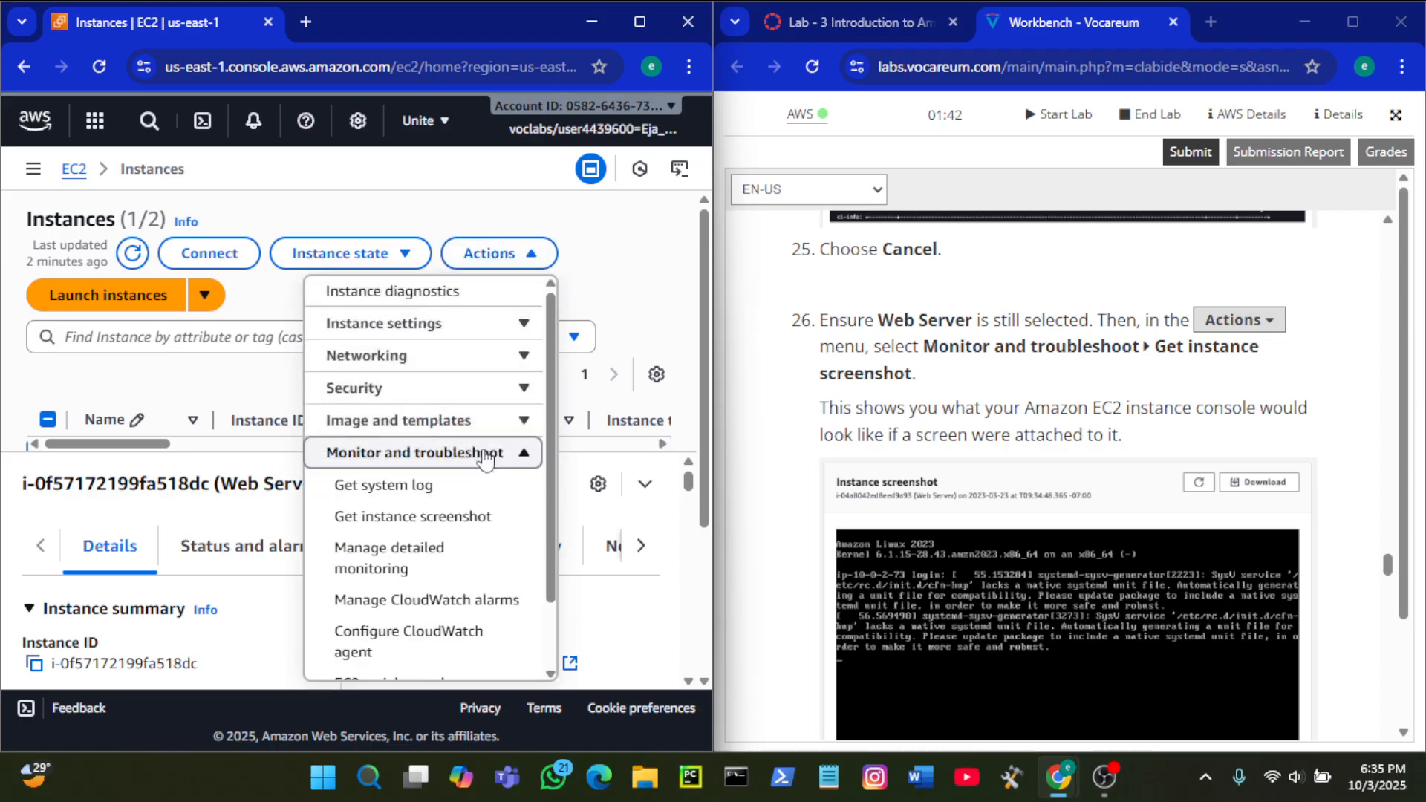
pyautogui.click(483, 519)
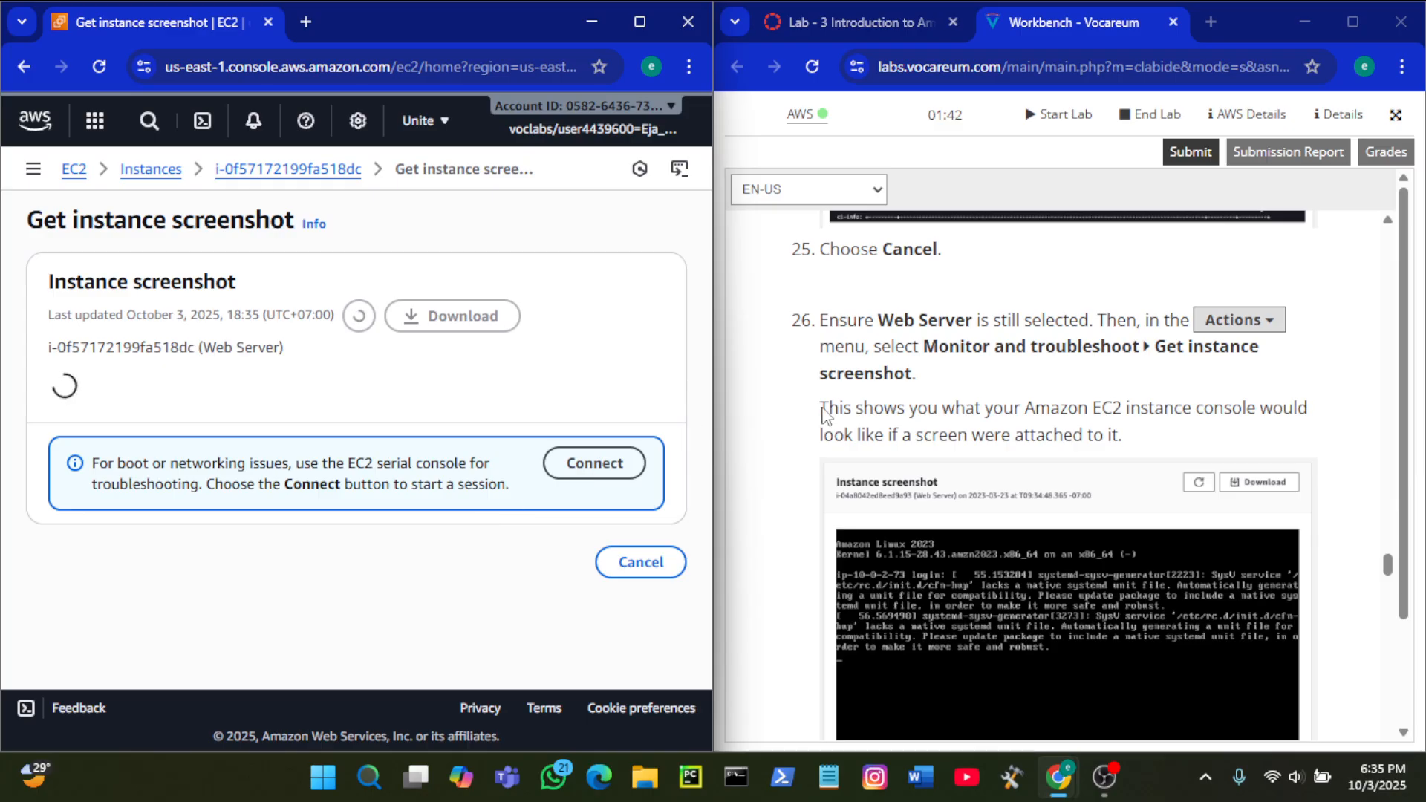
# Step: Compare the Web Server's instance screenshot with the lab example, read through step 27, and return to the instance list
pyautogui.scroll(-1, 641, 319)
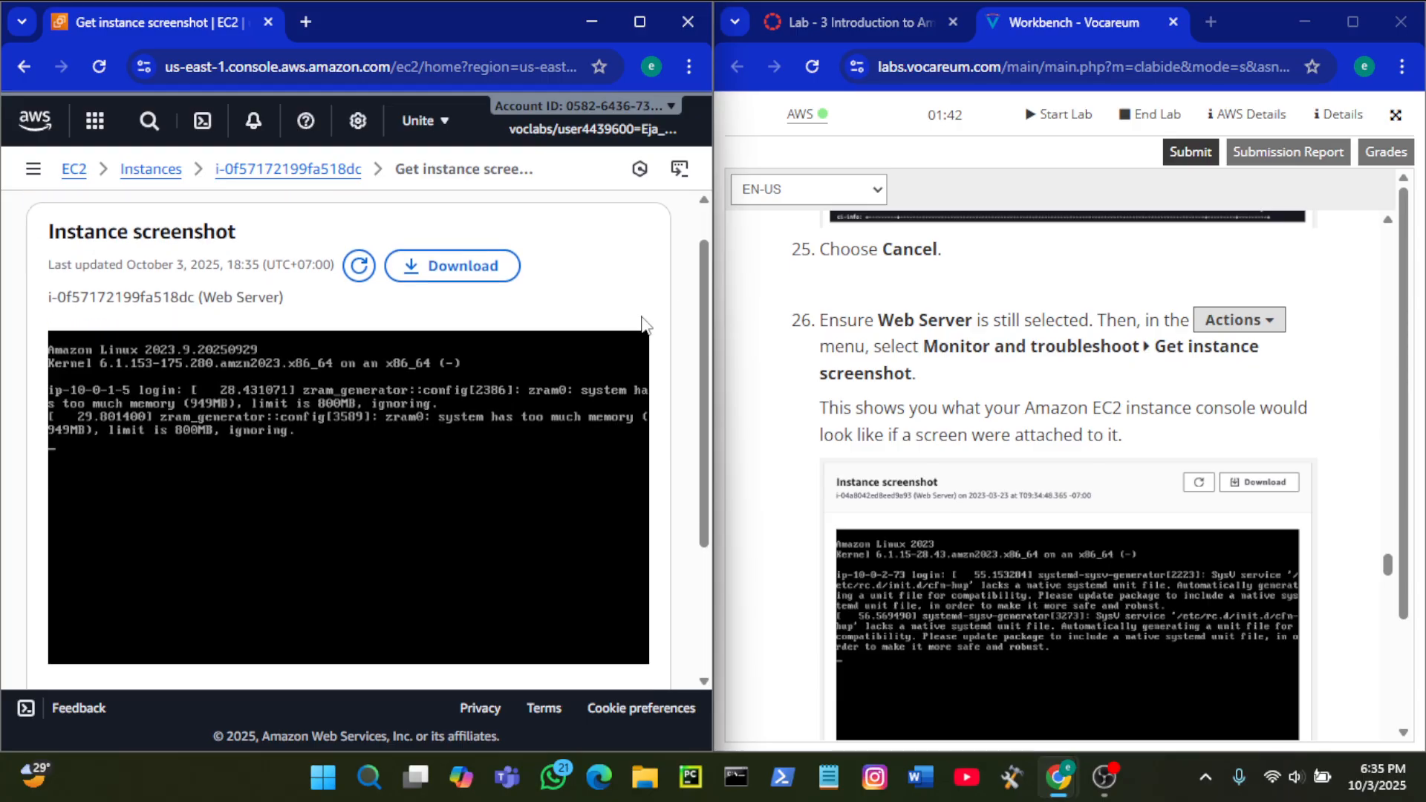
pyautogui.scroll(-1, 1011, 349)
pyautogui.scroll(-1, 1010, 349)
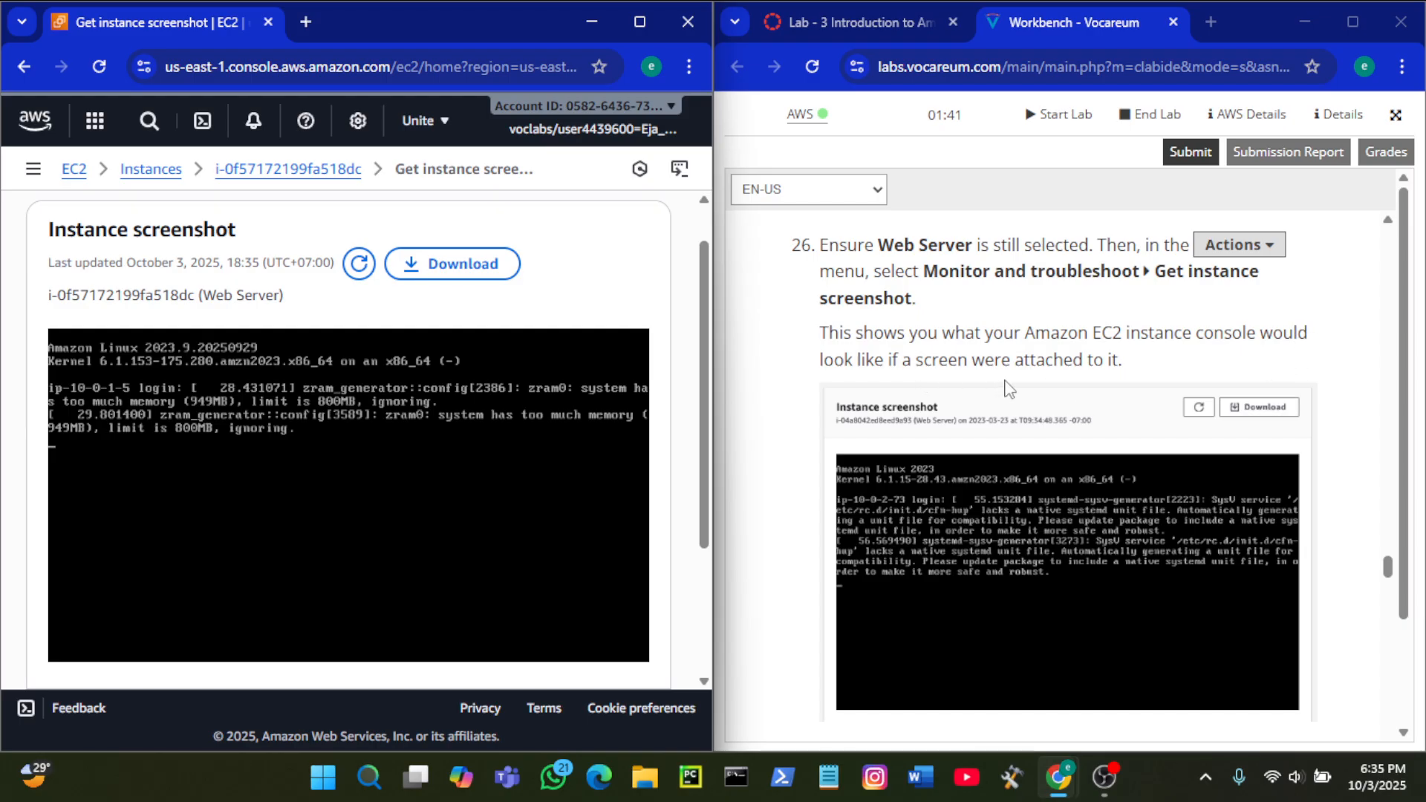
pyautogui.scroll(-5, 1092, 387)
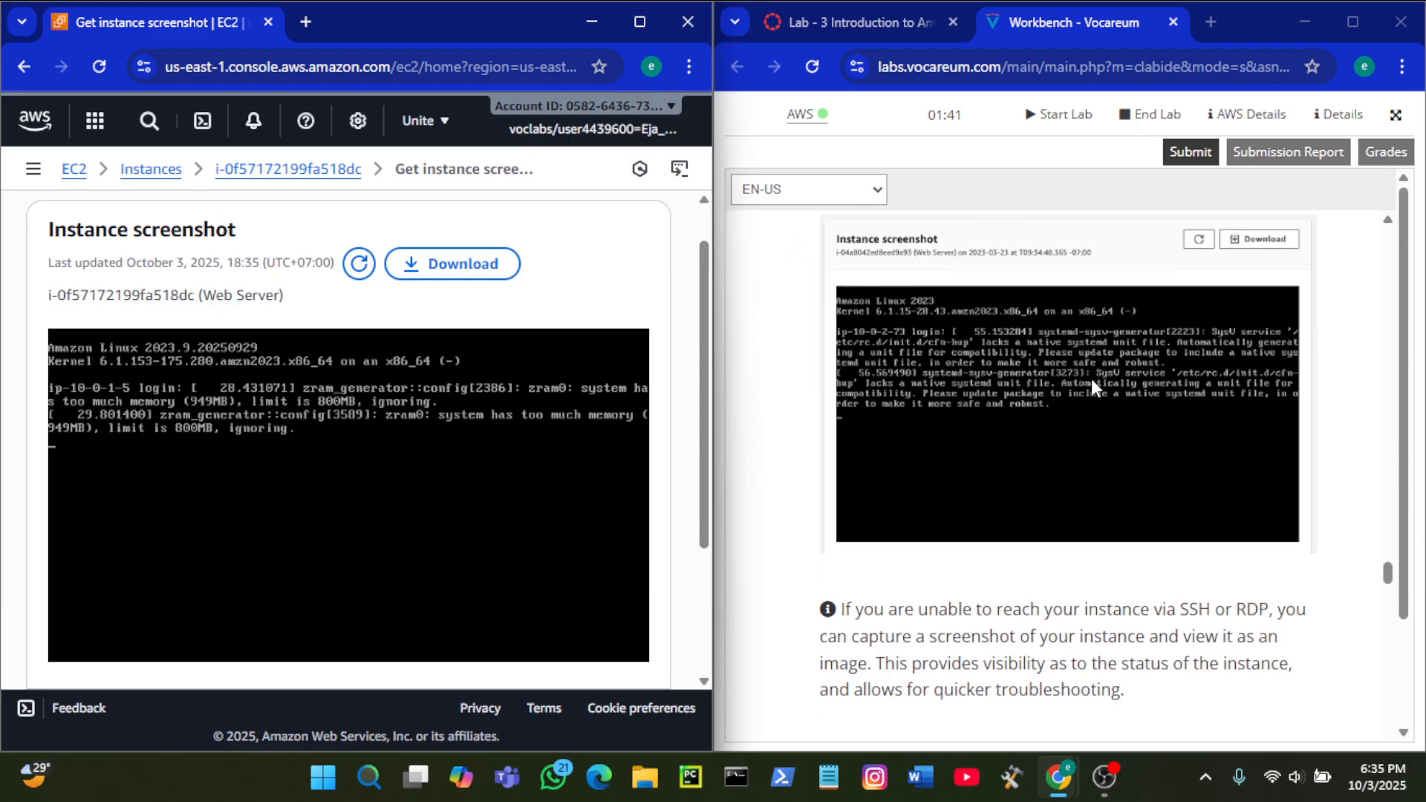
pyautogui.scroll(-1, 1093, 386)
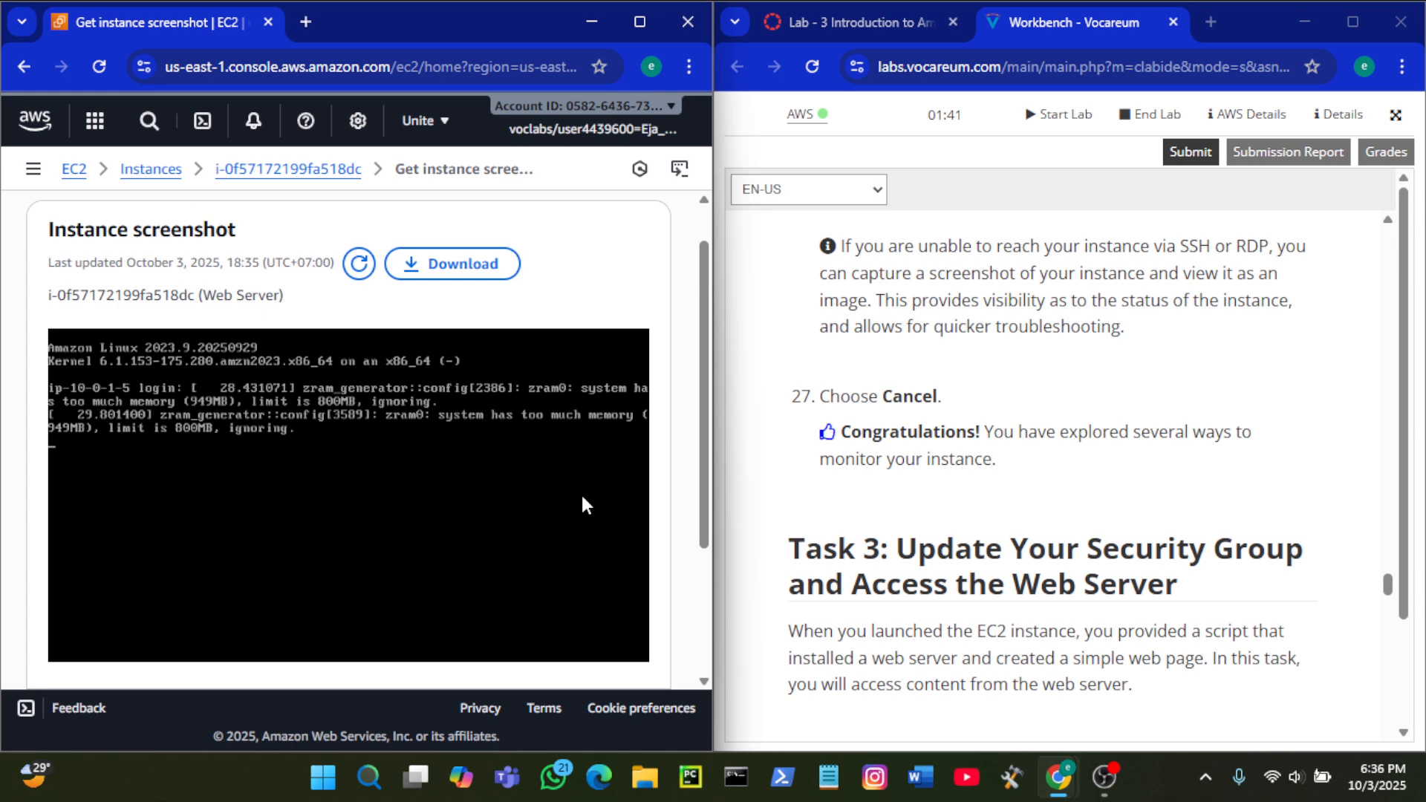
pyautogui.scroll(-3, 581, 494)
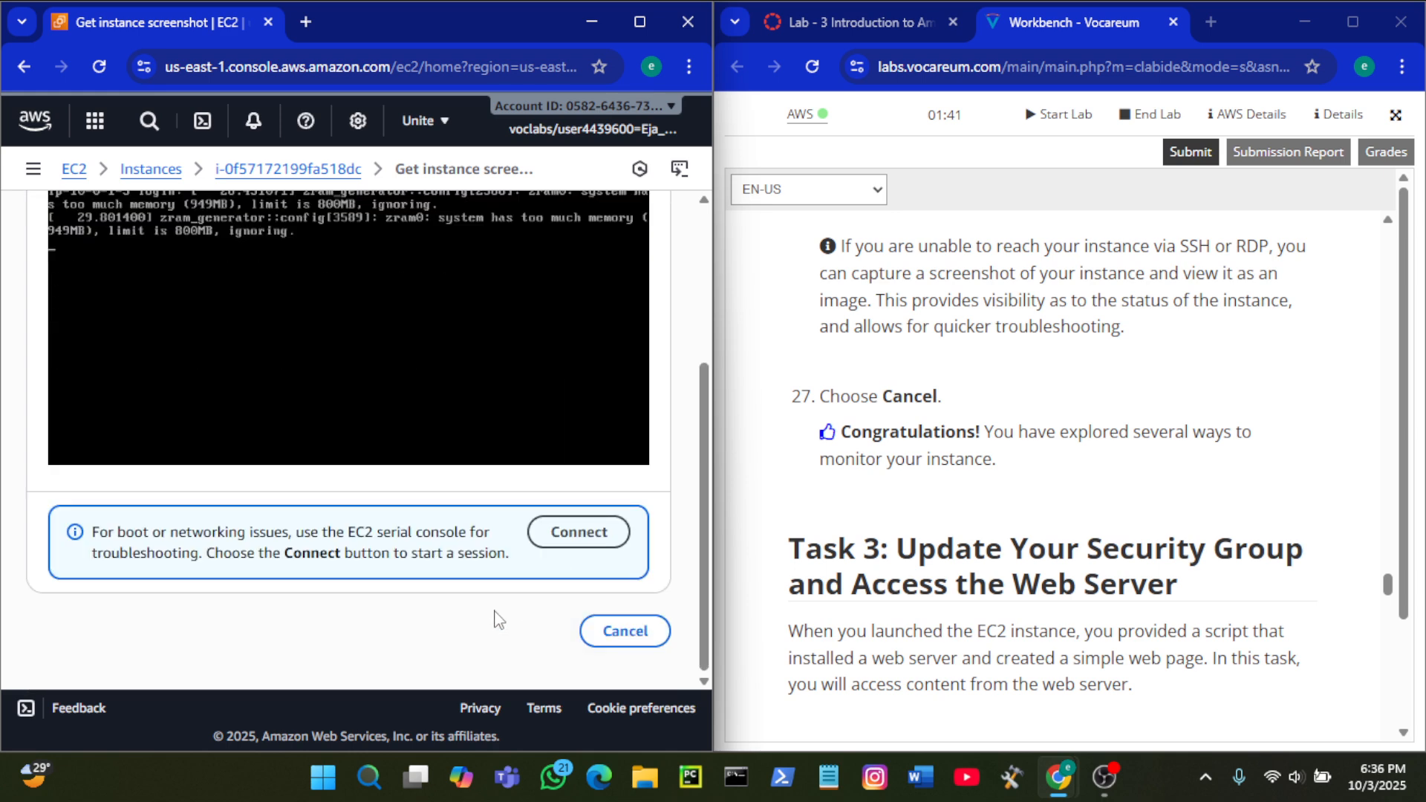
pyautogui.scroll(4, 498, 619)
pyautogui.scroll(-4, 498, 620)
pyautogui.click(608, 645)
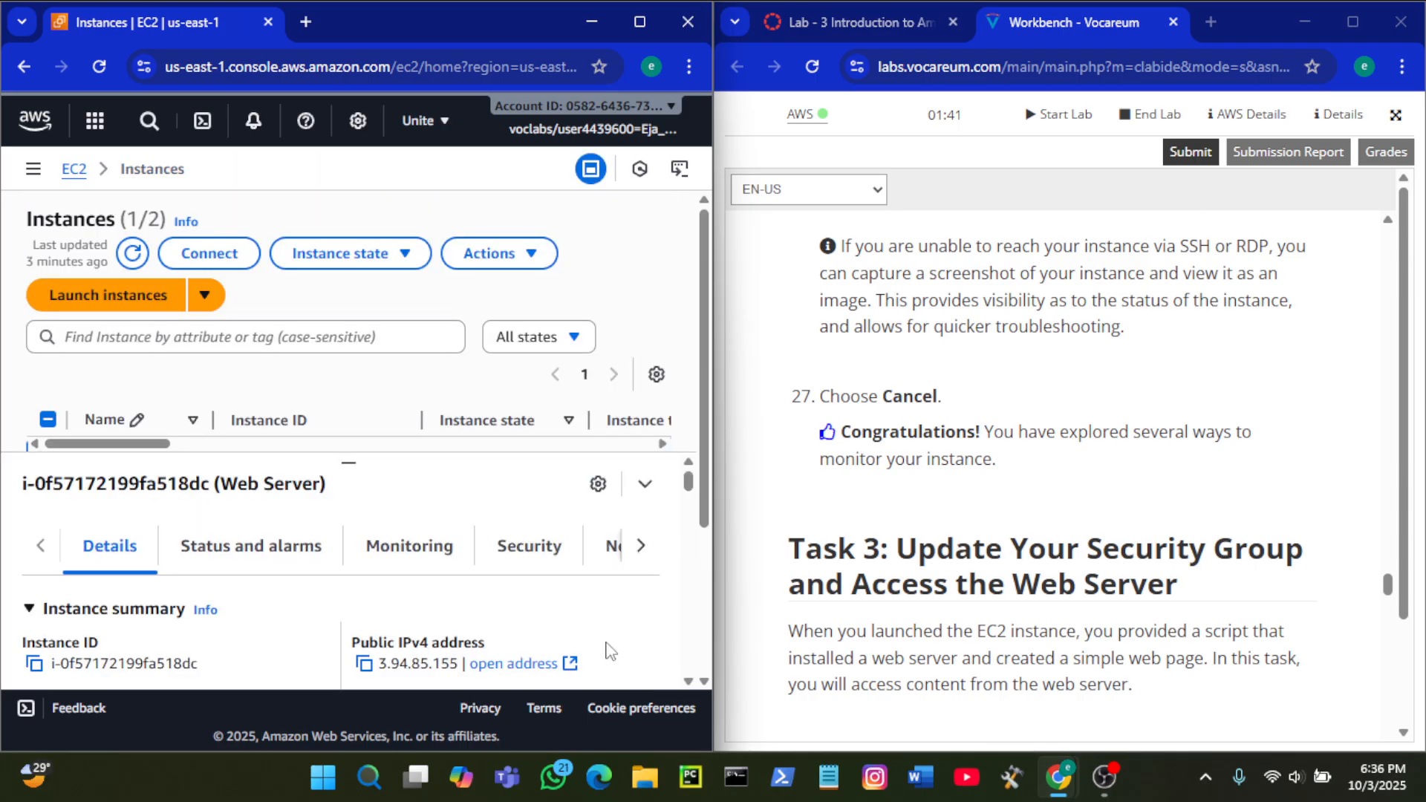
# Step: Read the Task 3 instructions in the lab and copy the Web Server's public IPv4 address from its details
pyautogui.scroll(-5, 1035, 444)
pyautogui.scroll(1, 1035, 443)
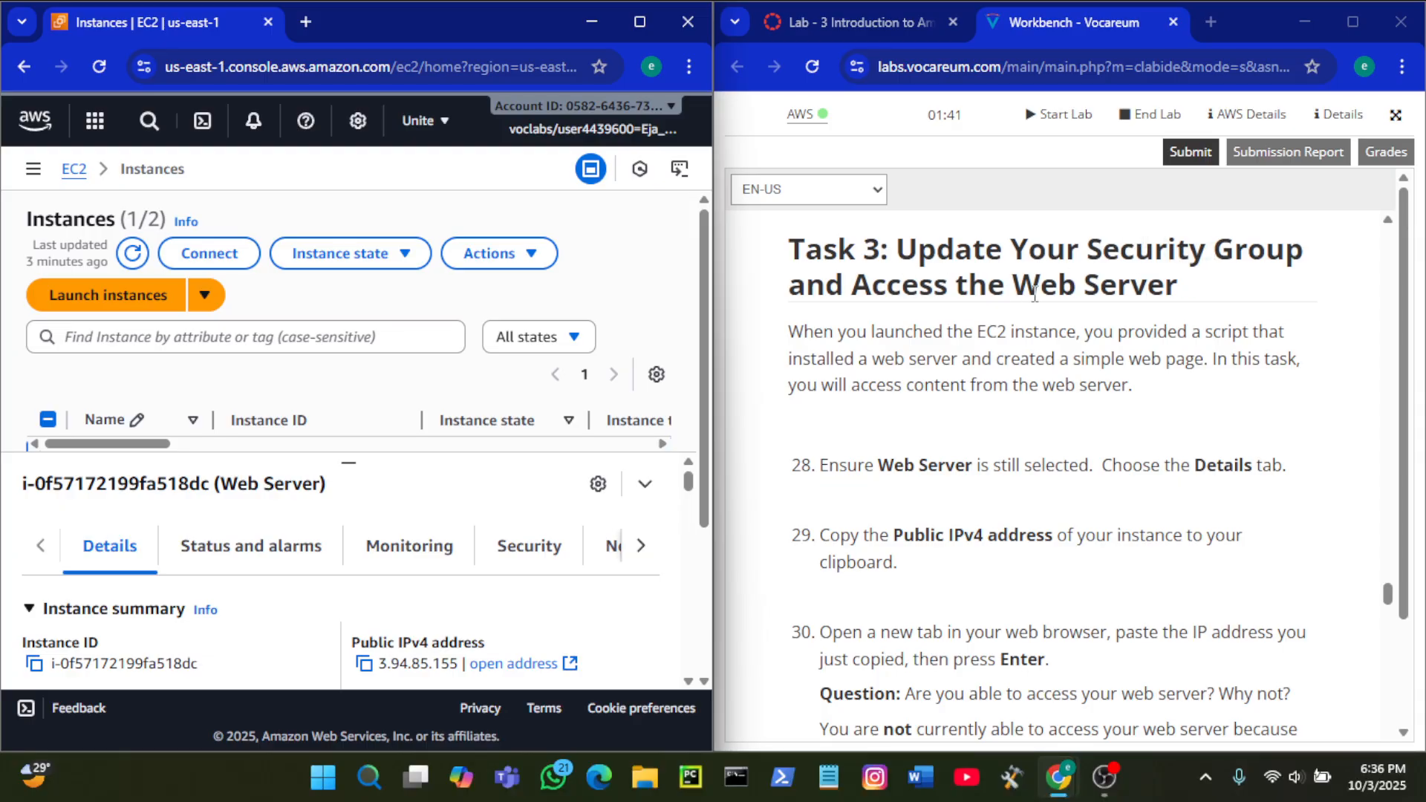
pyautogui.scroll(-3, 1037, 389)
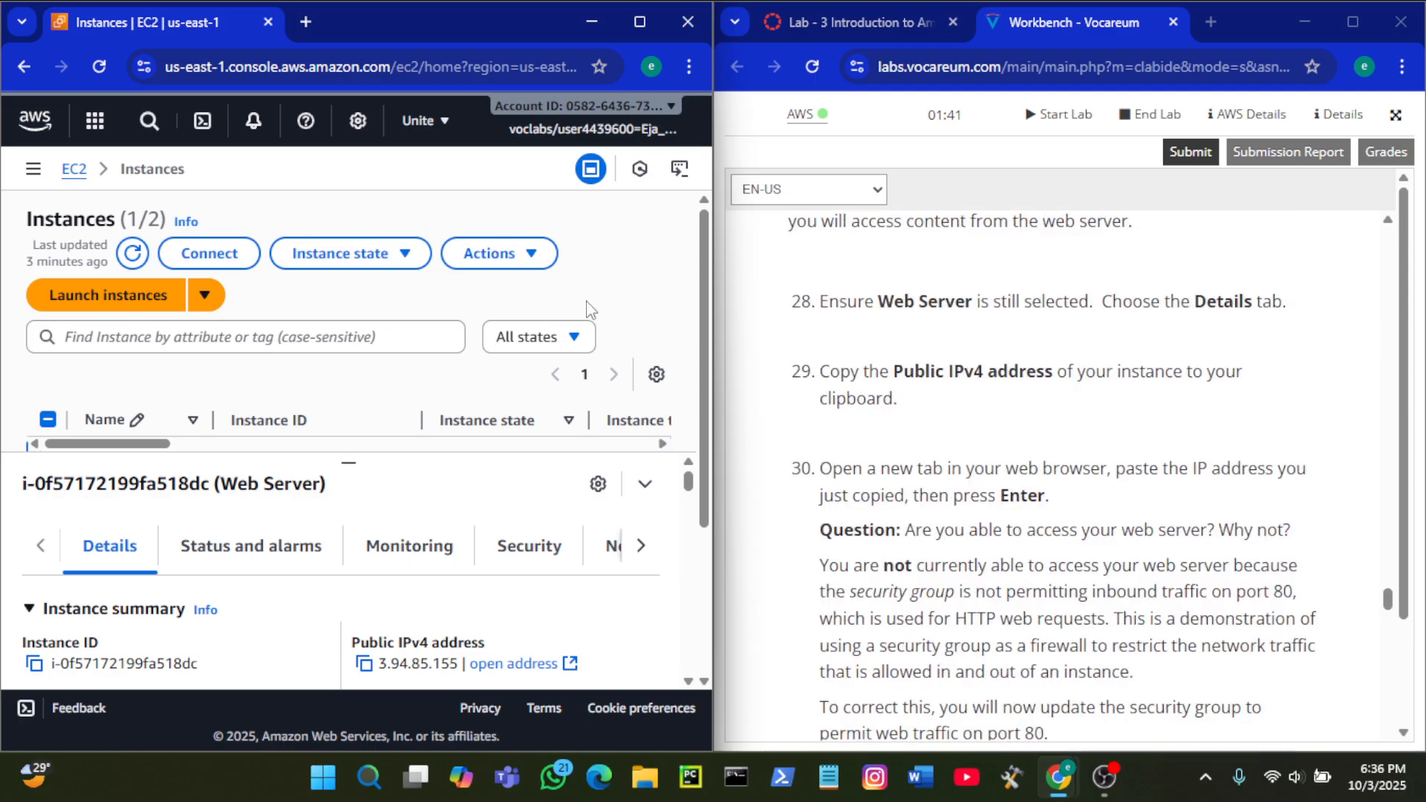
pyautogui.scroll(-1, 608, 306)
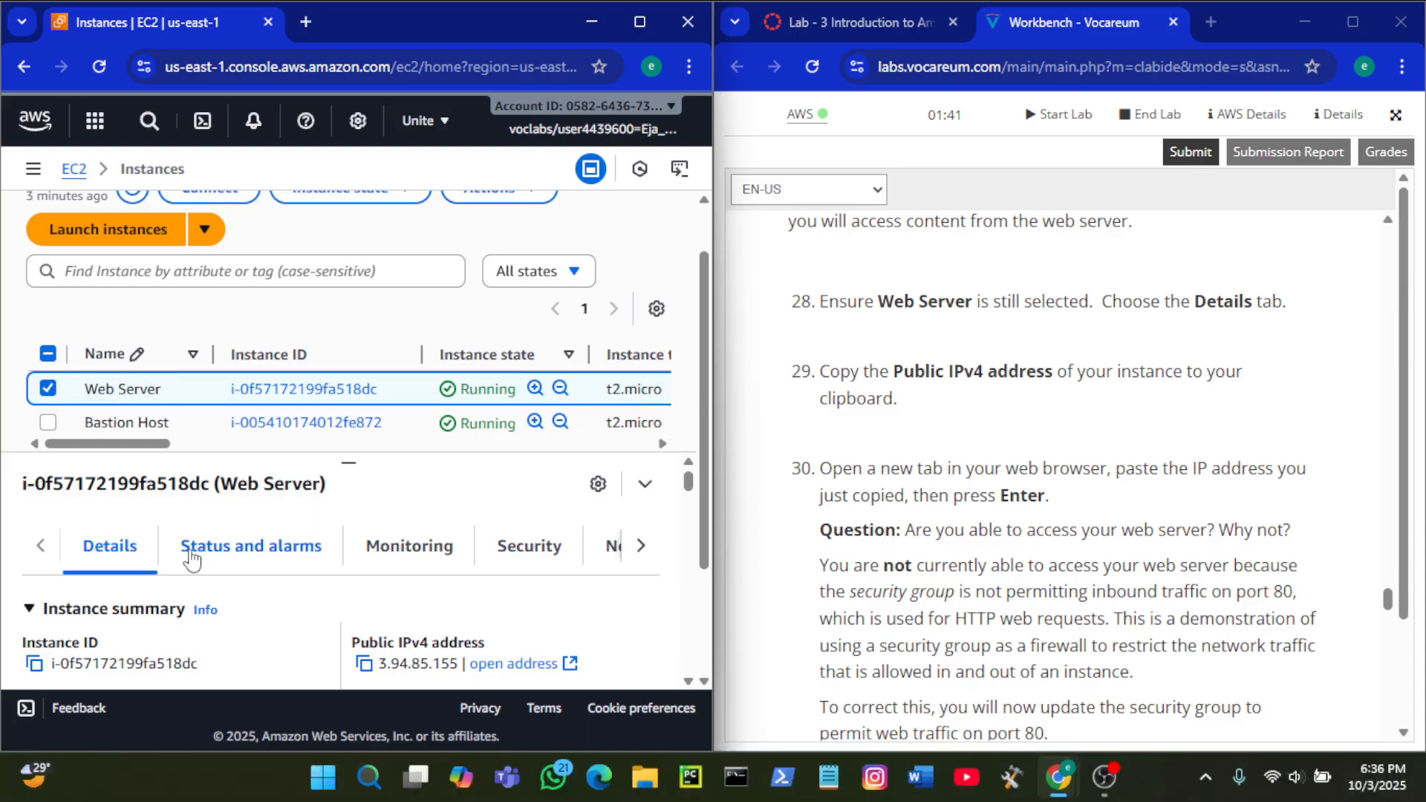
pyautogui.scroll(-1, 449, 561)
pyautogui.scroll(1, 449, 561)
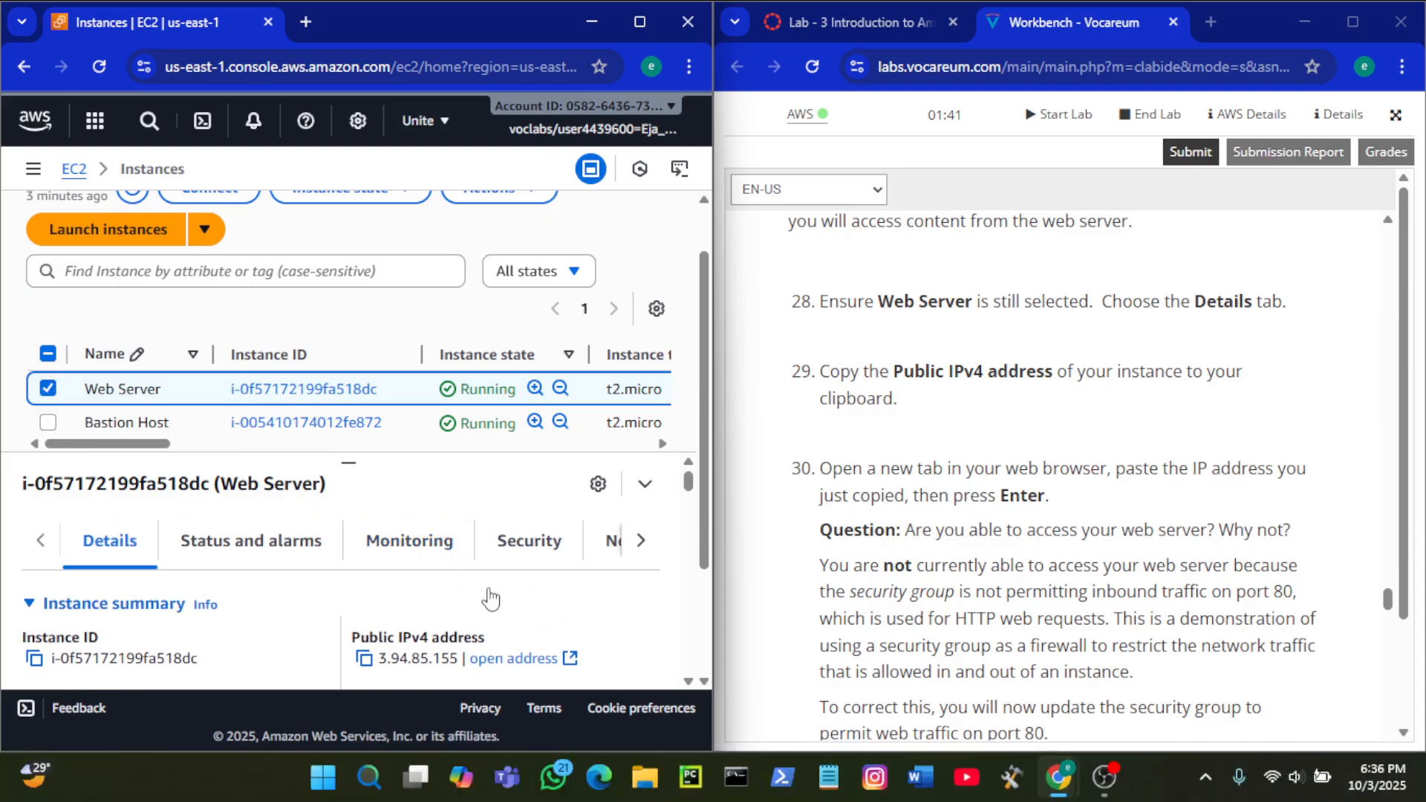
pyautogui.scroll(-2, 520, 631)
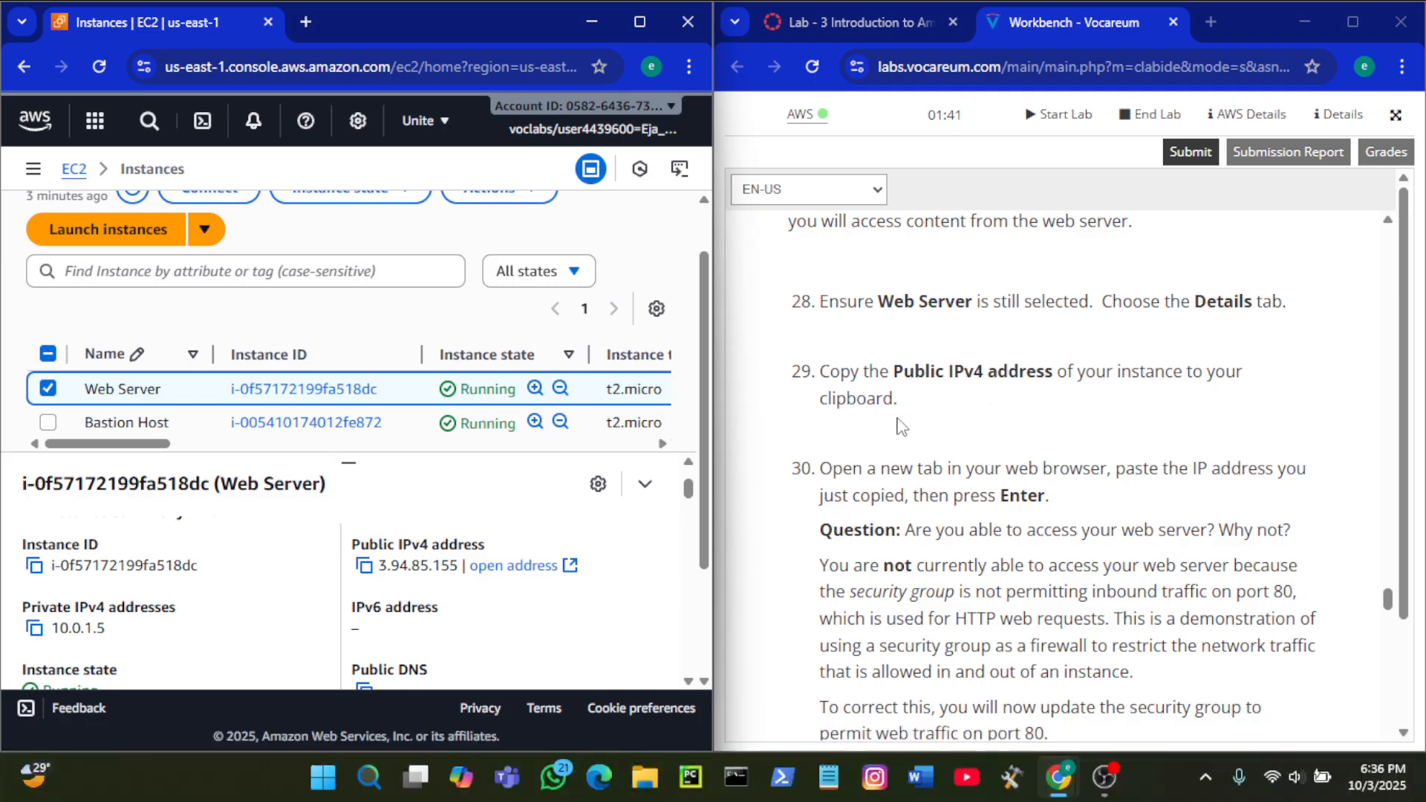
pyautogui.click(365, 572)
pyautogui.scroll(1, 546, 535)
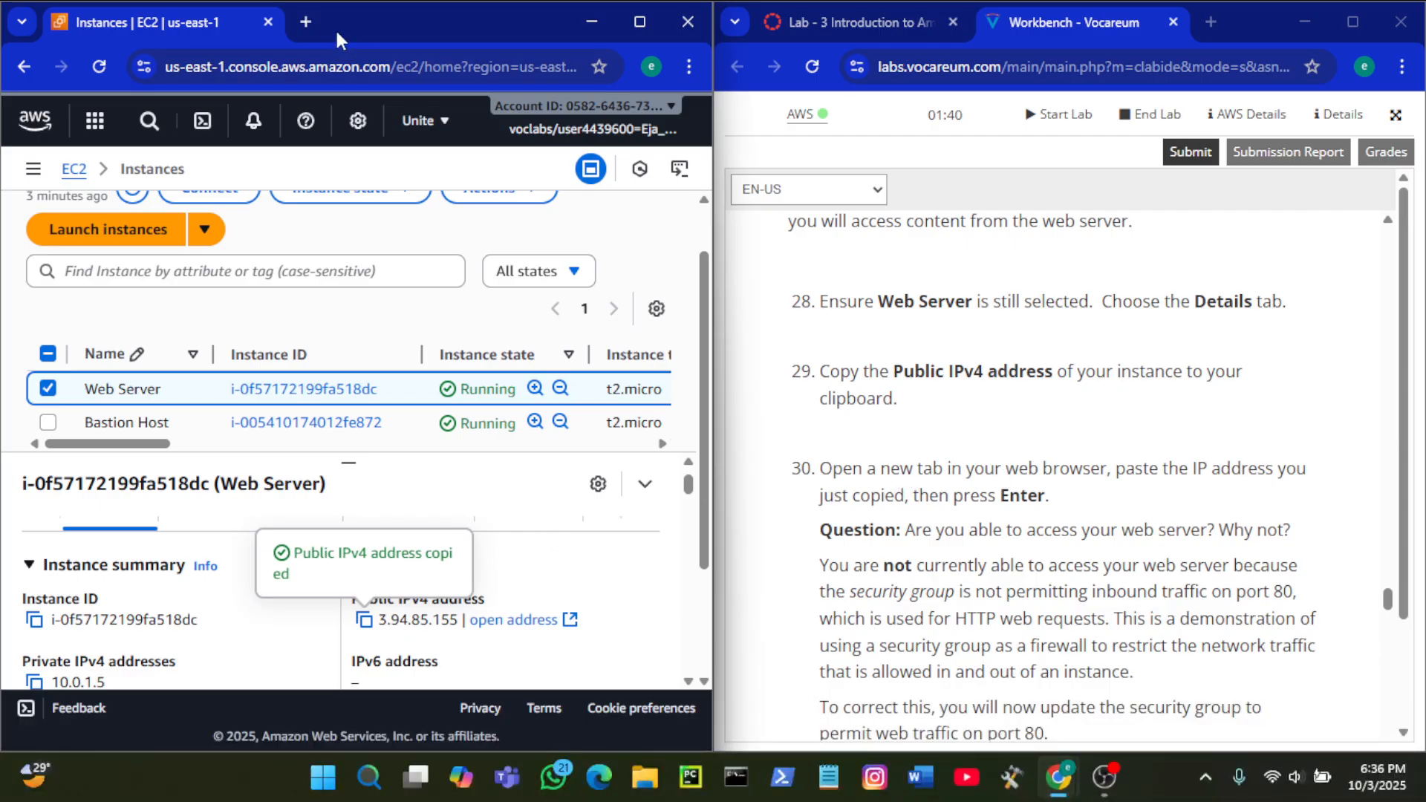
# Step: Load the copied public IPv4 address of the Web Server in a new browser tab, as lab step 30 instructs
pyautogui.click(306, 21)
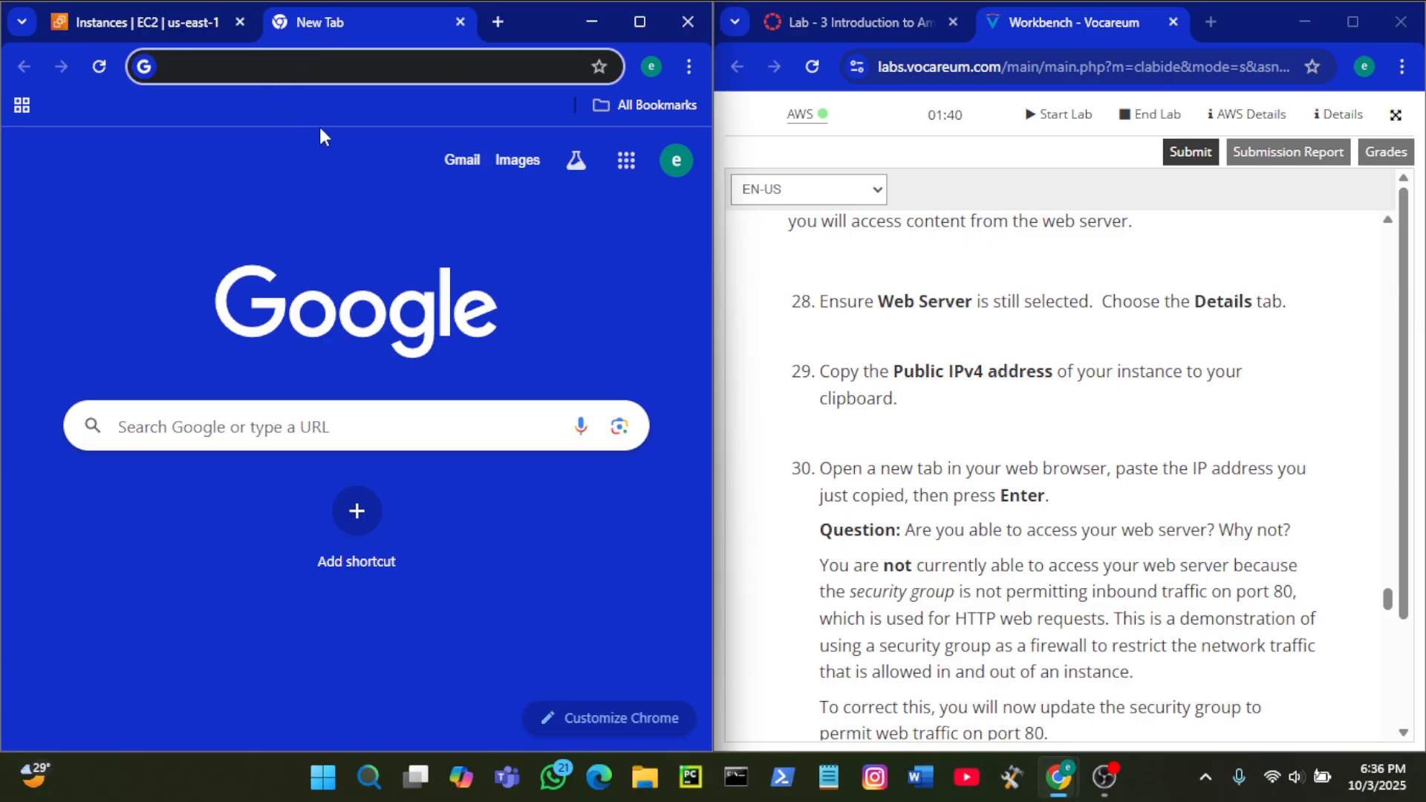
pyautogui.hotkey('ctrl', 'v')
pyautogui.press('Return')
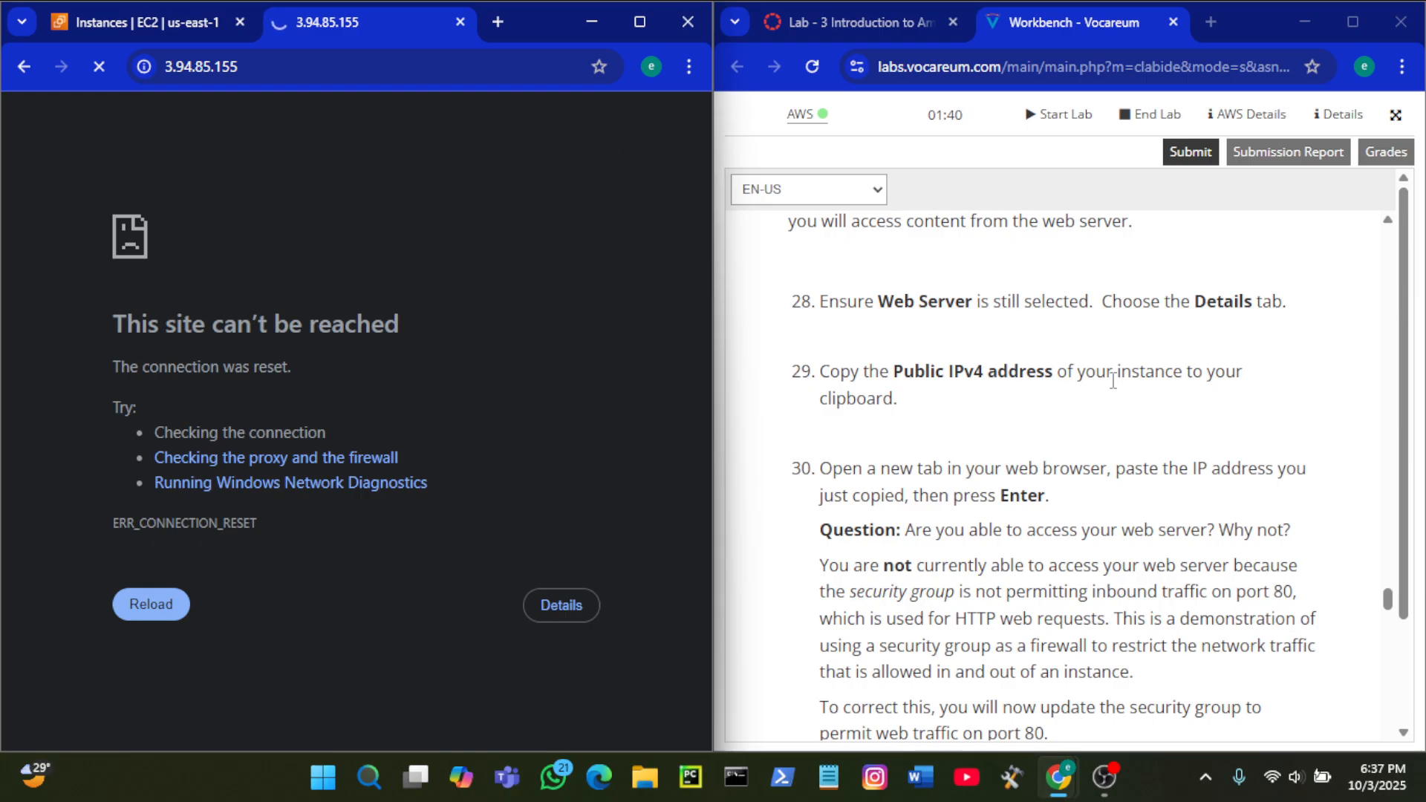
# Step: Read the lab's explanation of web server access on port 80 and return to the EC2 console, keeping the web server page open
pyautogui.scroll(-2, 1113, 381)
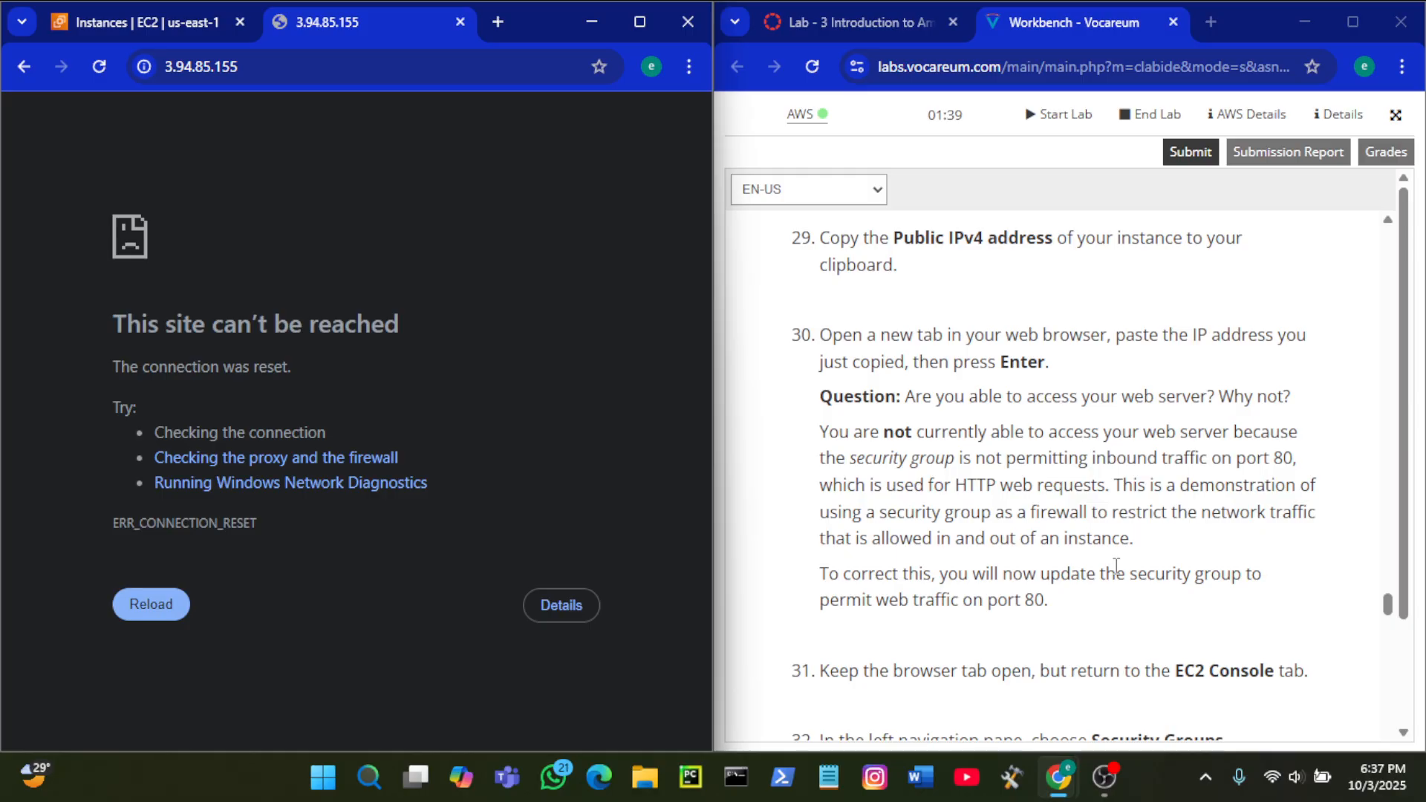
pyautogui.scroll(-2, 945, 496)
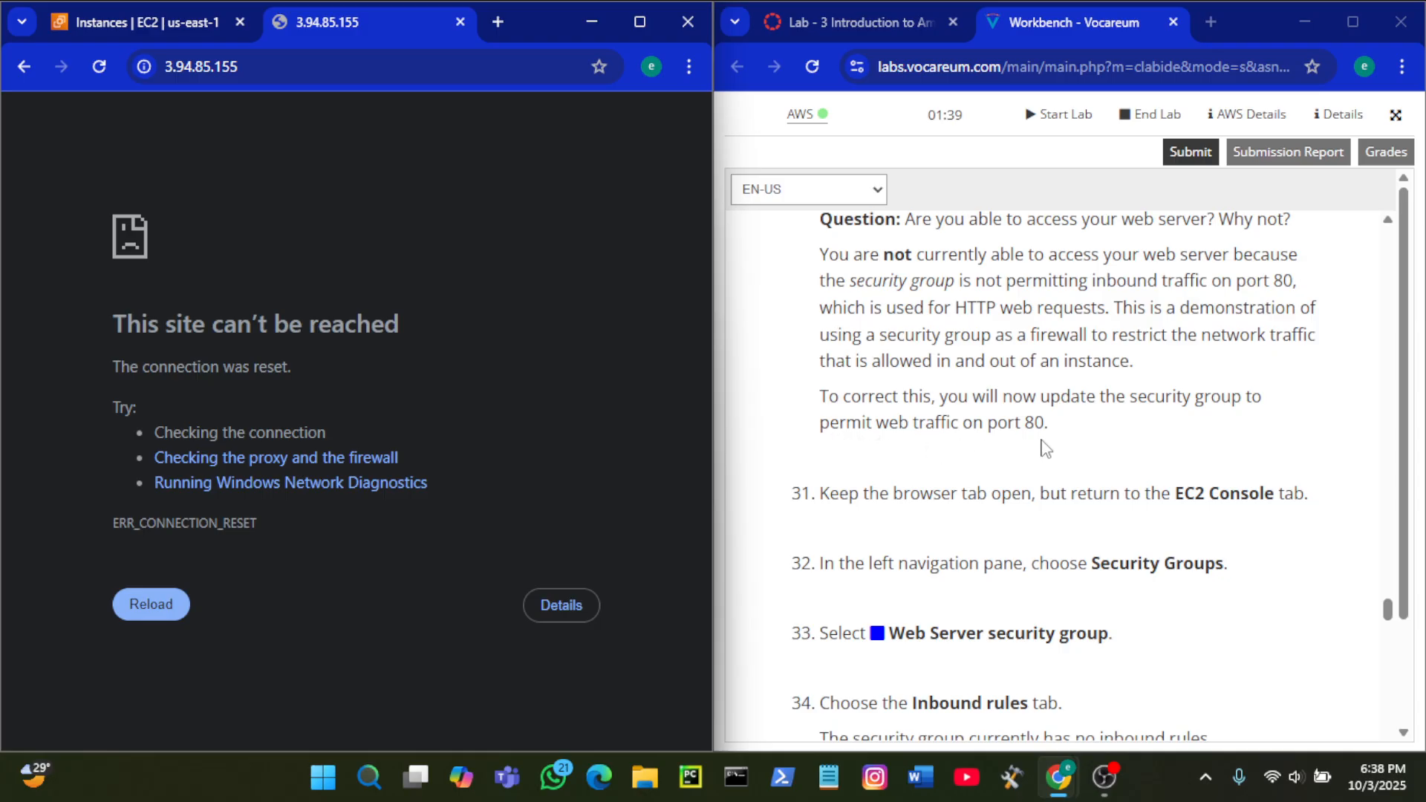
pyautogui.scroll(-3, 1043, 446)
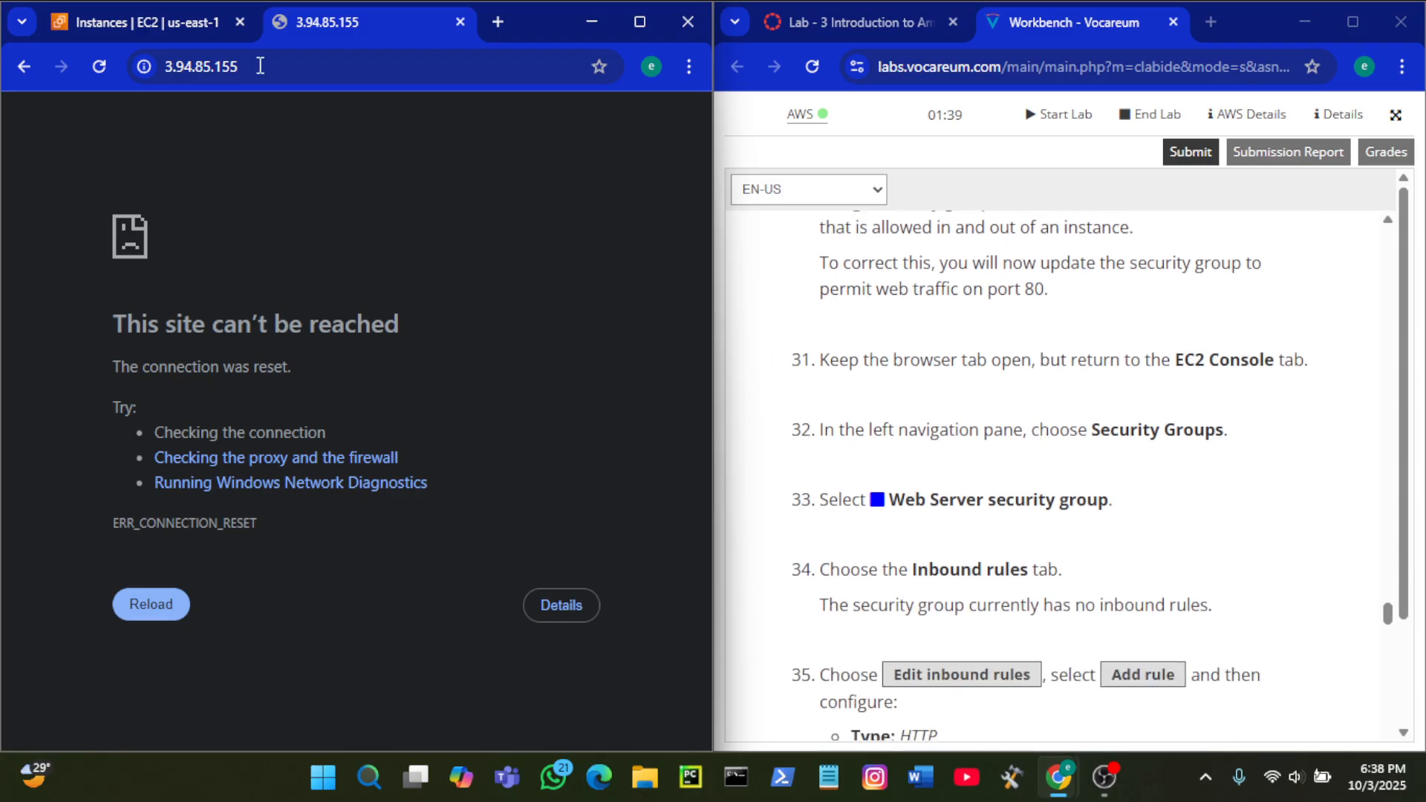
pyautogui.click(157, 22)
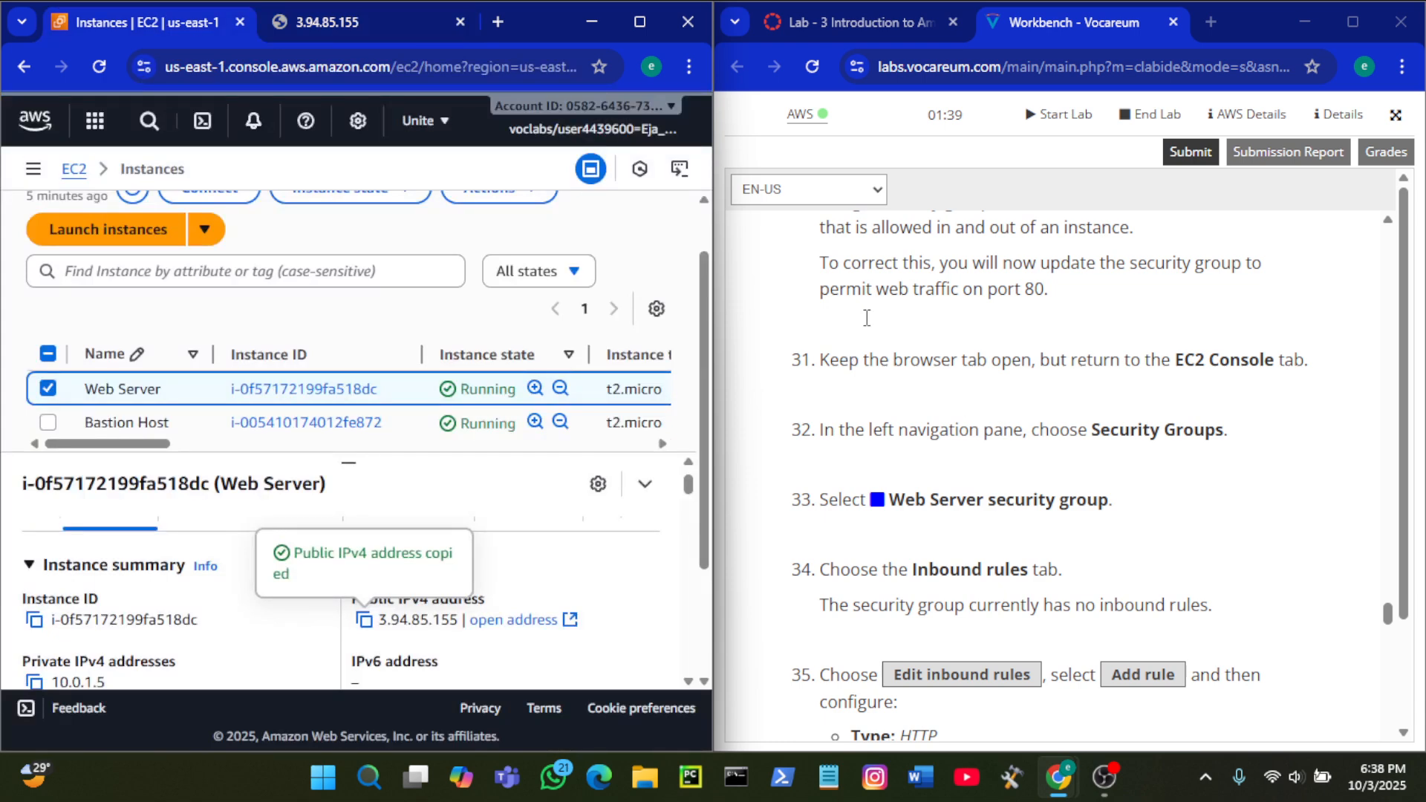
pyautogui.click(355, 19)
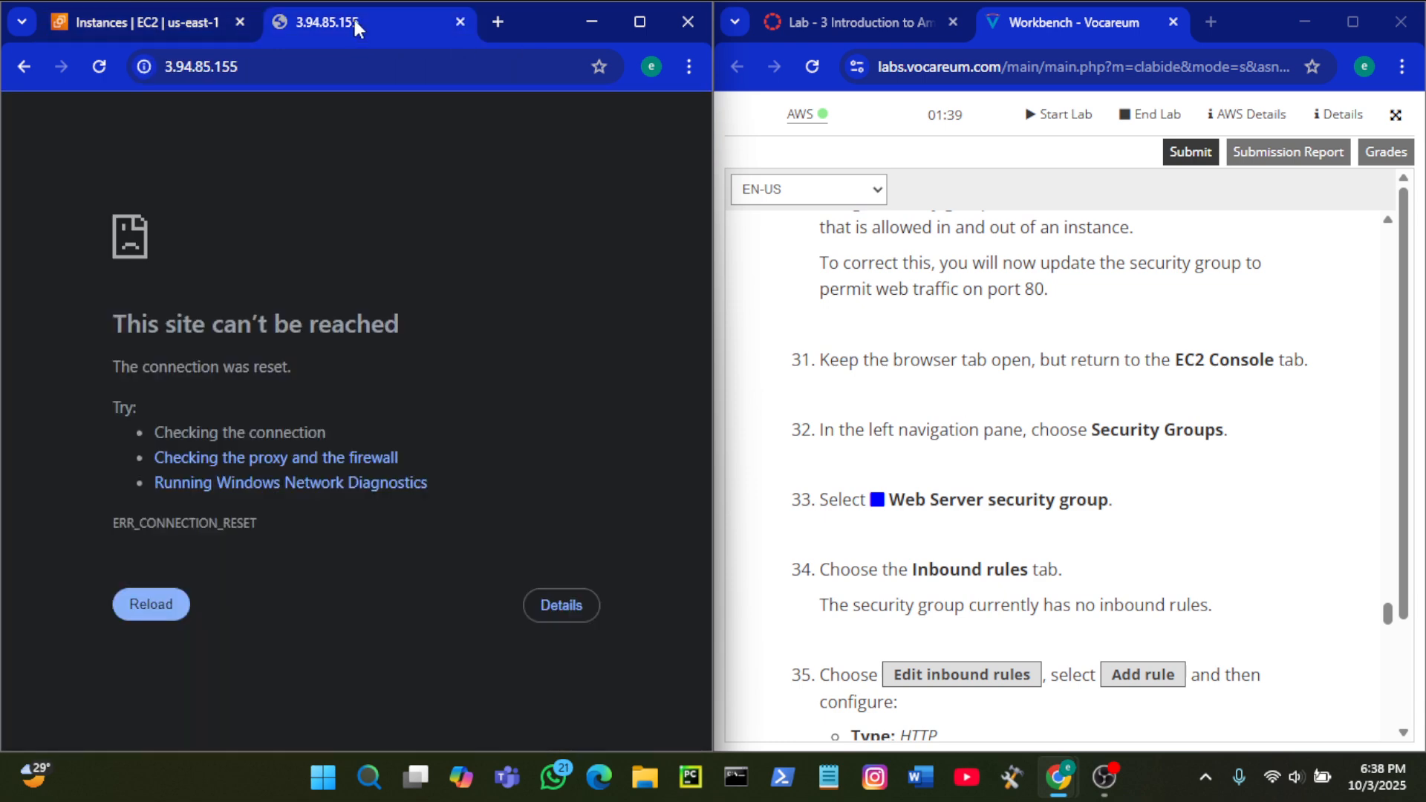
pyautogui.click(155, 34)
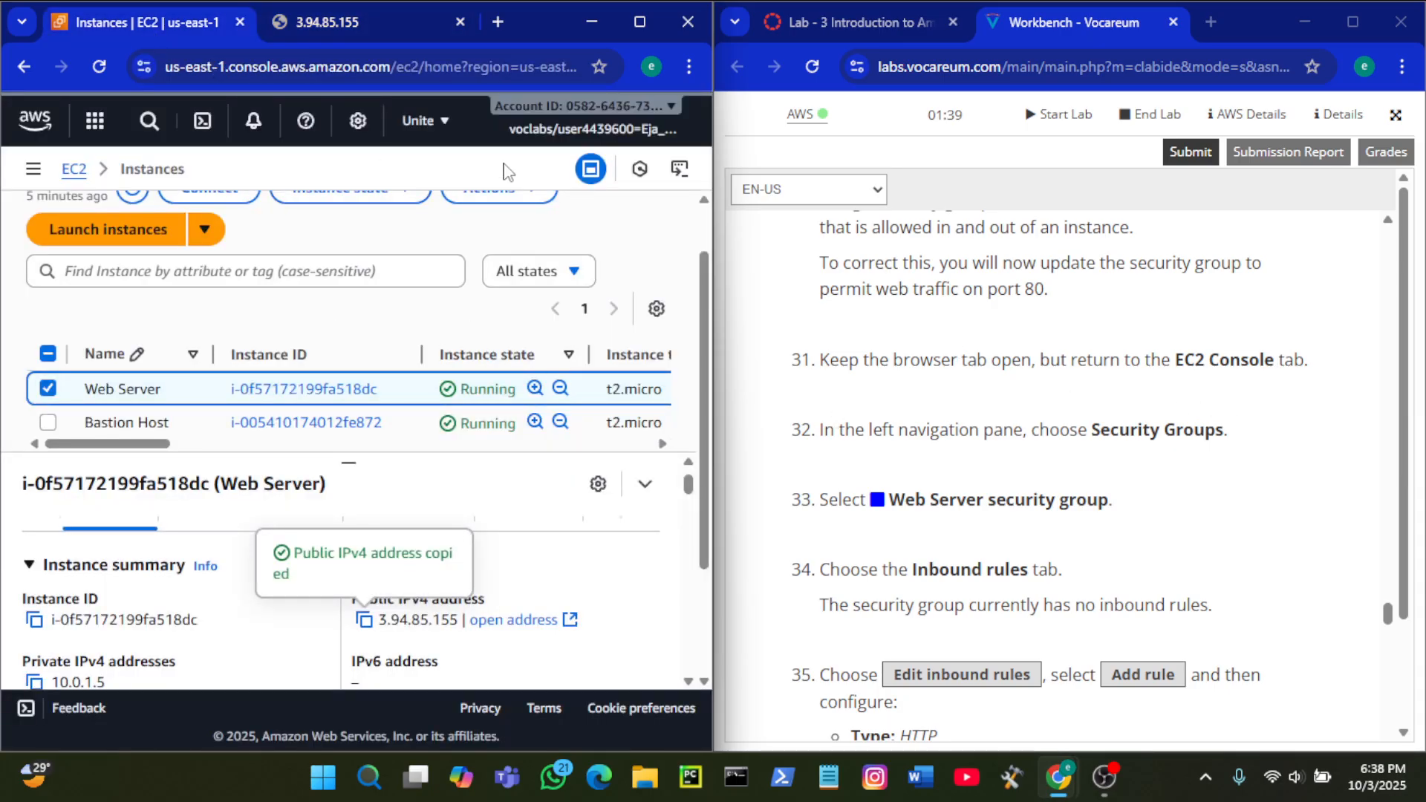
# Step: Open the Security Groups list in the EC2 console, as lab step 32 instructs
pyautogui.scroll(-2, 1090, 441)
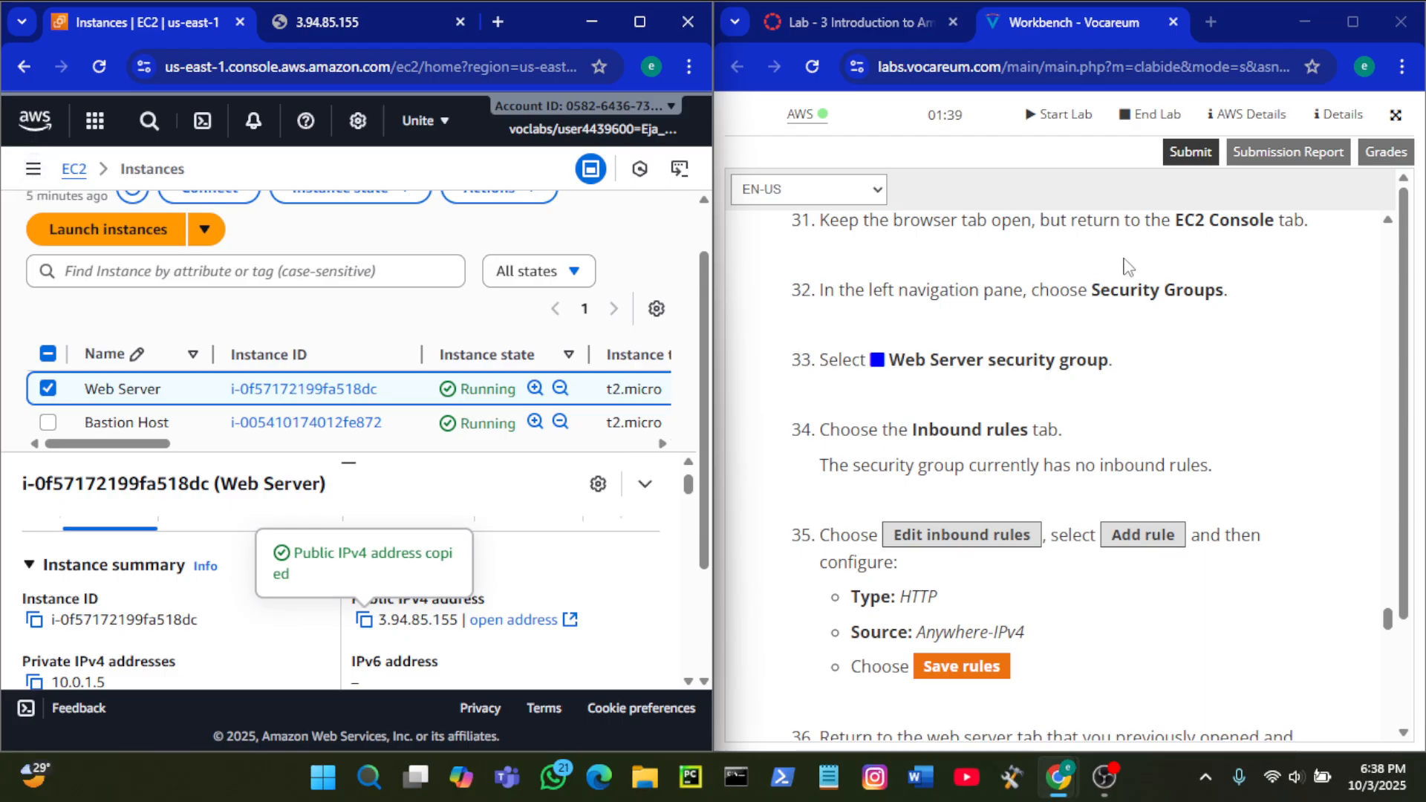
pyautogui.click(33, 169)
pyautogui.scroll(-8, 175, 429)
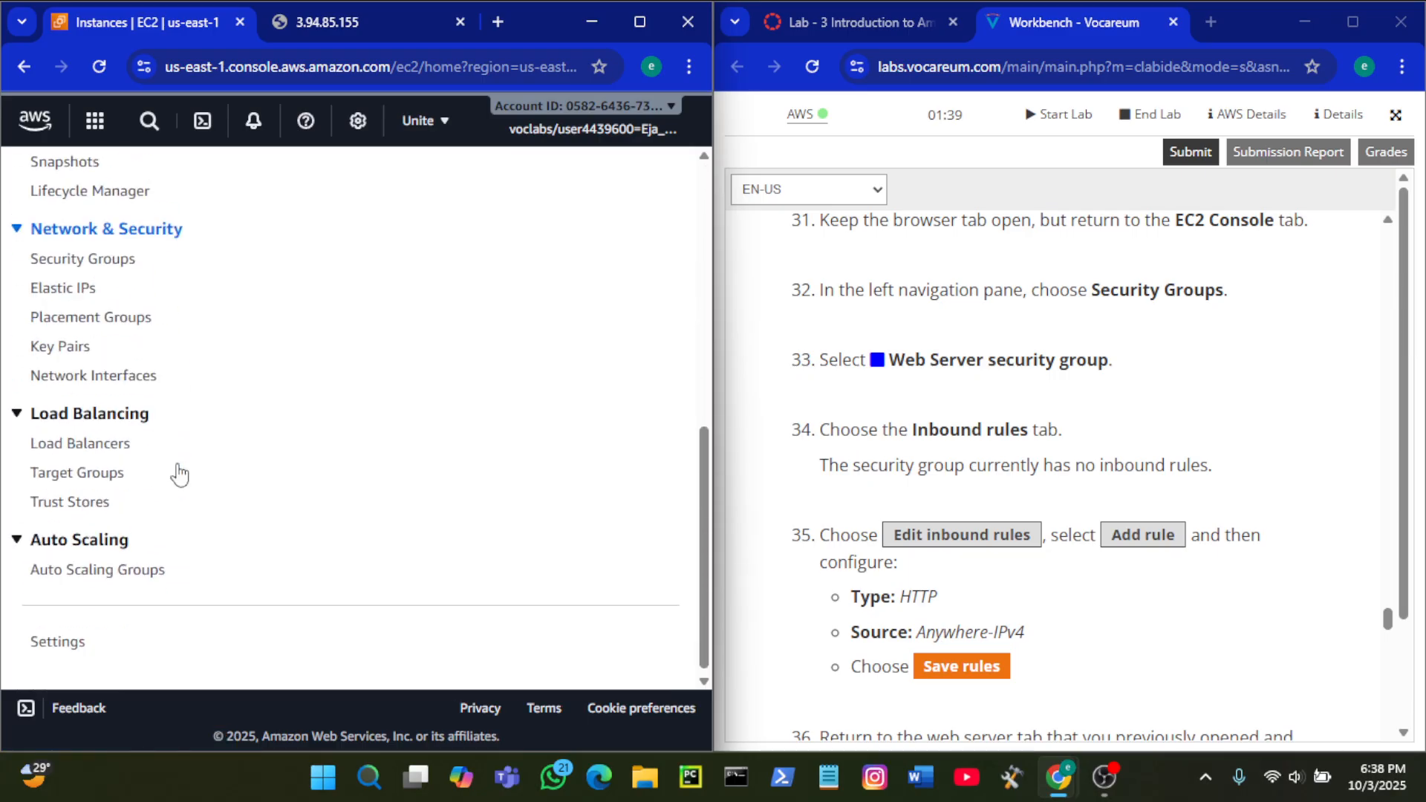
pyautogui.scroll(-1, 102, 256)
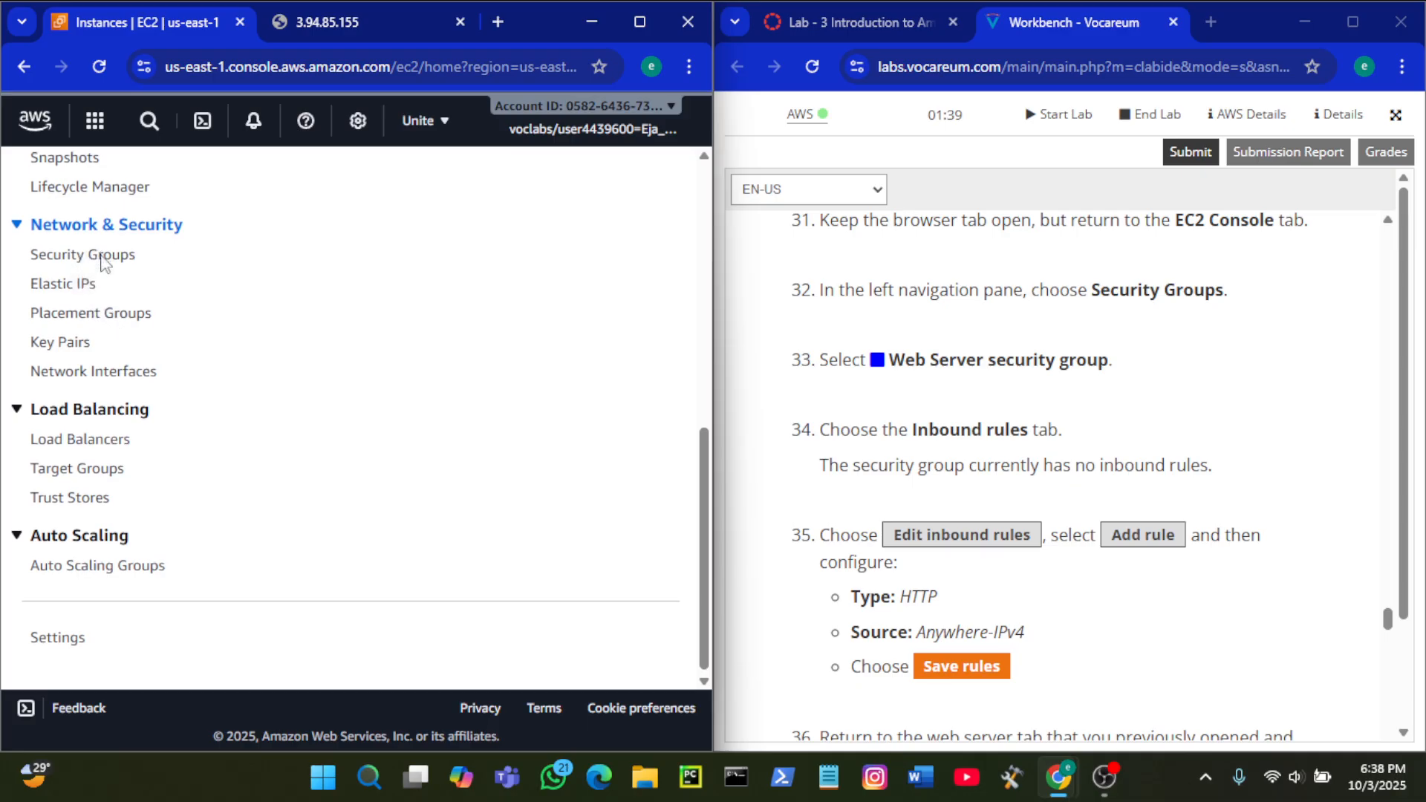
pyautogui.scroll(1, 102, 256)
pyautogui.click(108, 271)
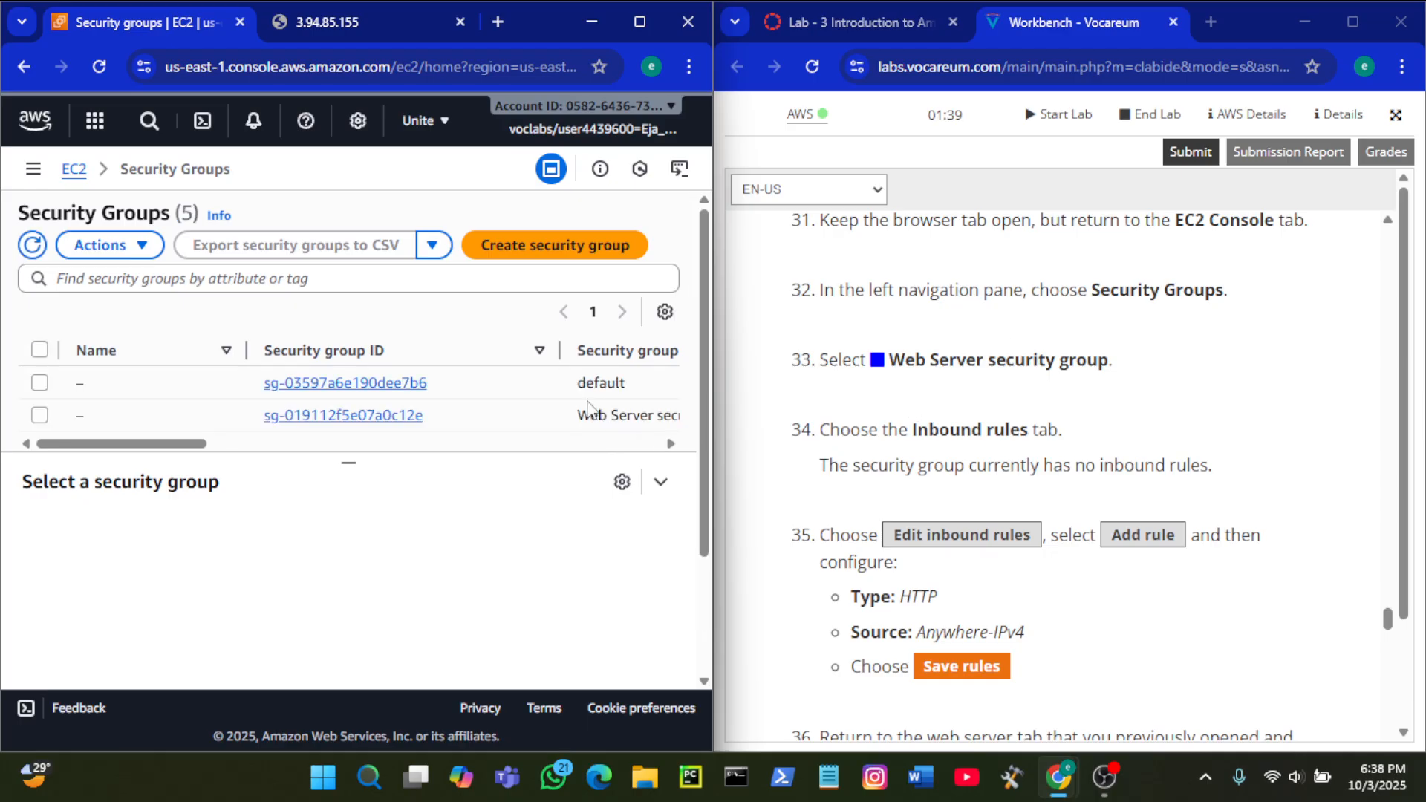
# Step: Select the Web Server security group in the list and show its inbound rules
pyautogui.scroll(-1, 554, 407)
pyautogui.hscroll(2, 525, 404)
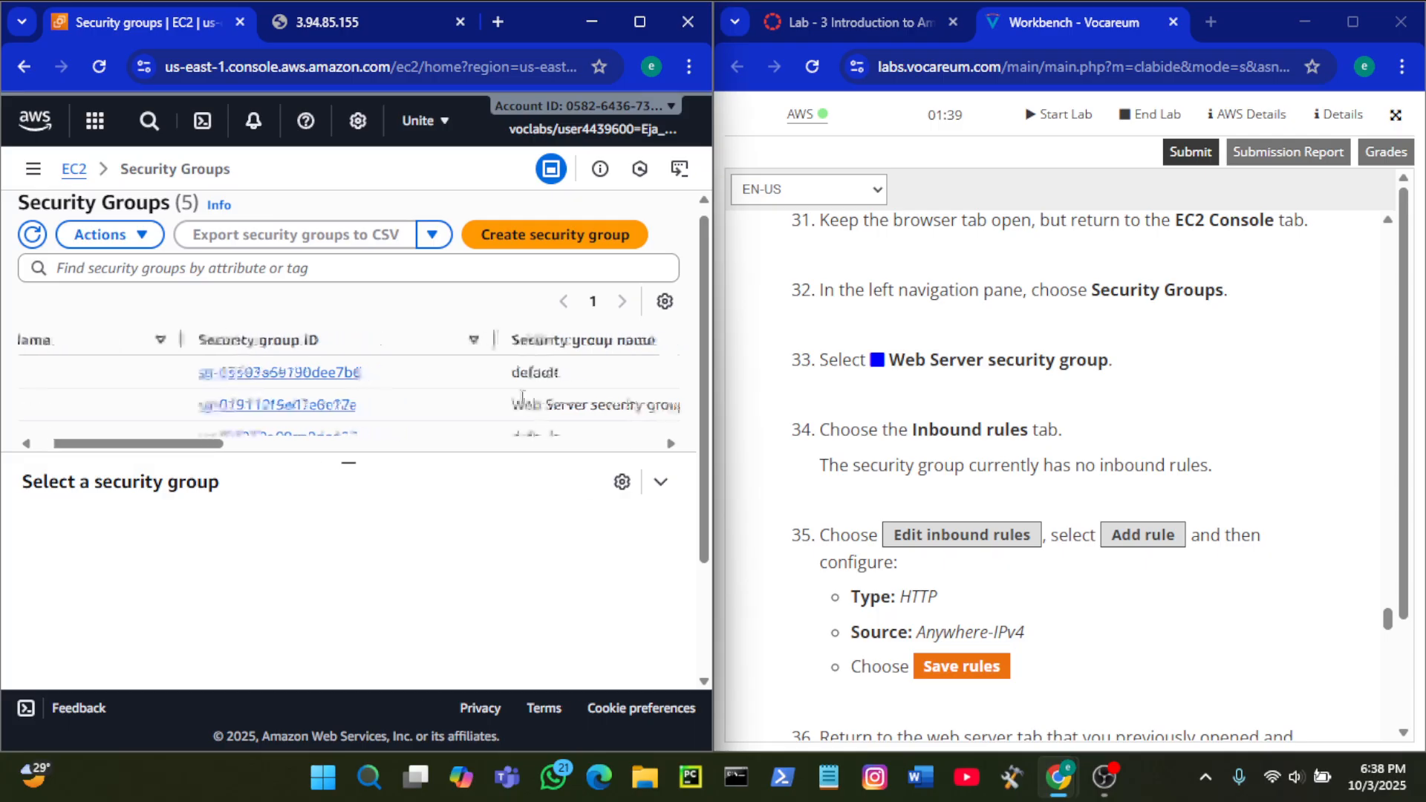
pyautogui.hscroll(3, 552, 399)
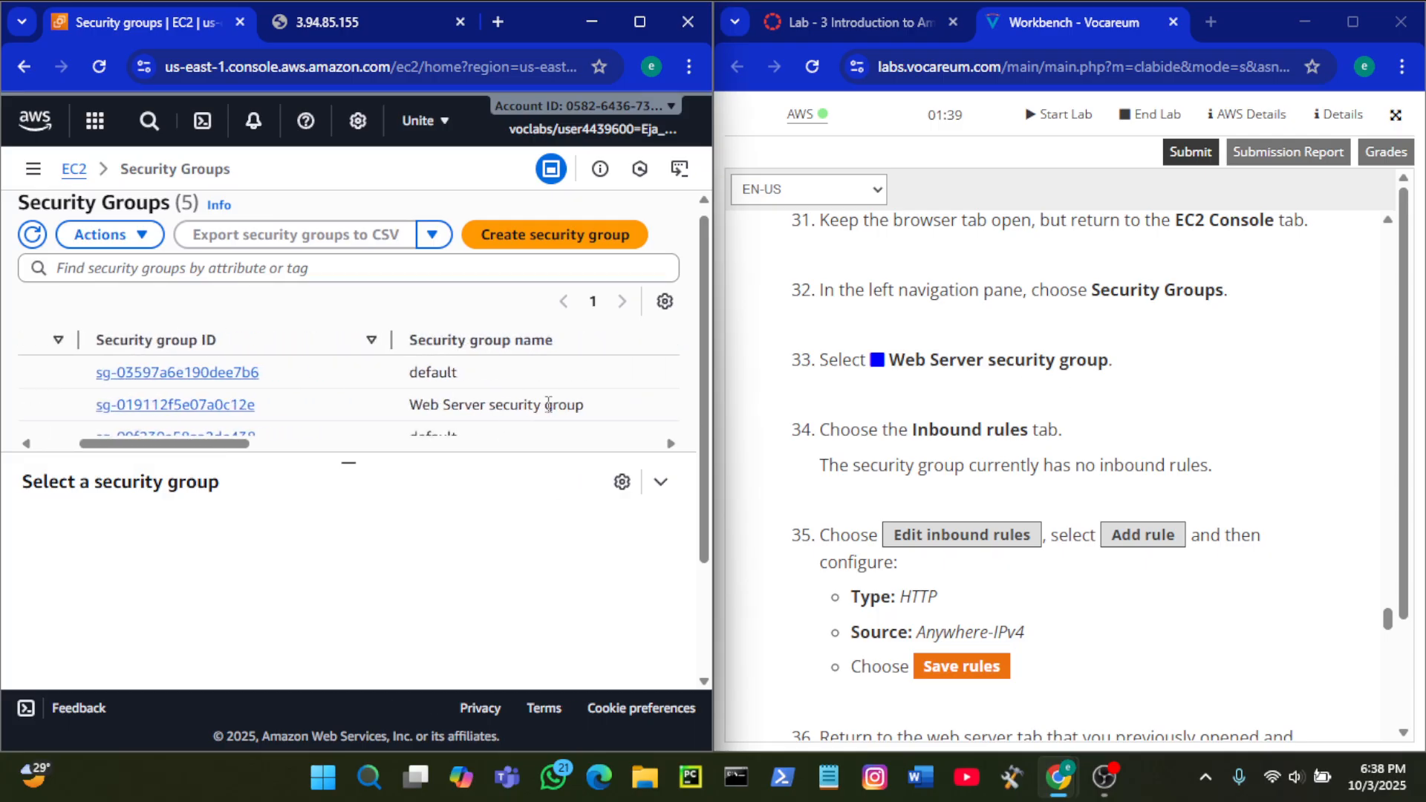
pyautogui.hscroll(-5, 513, 401)
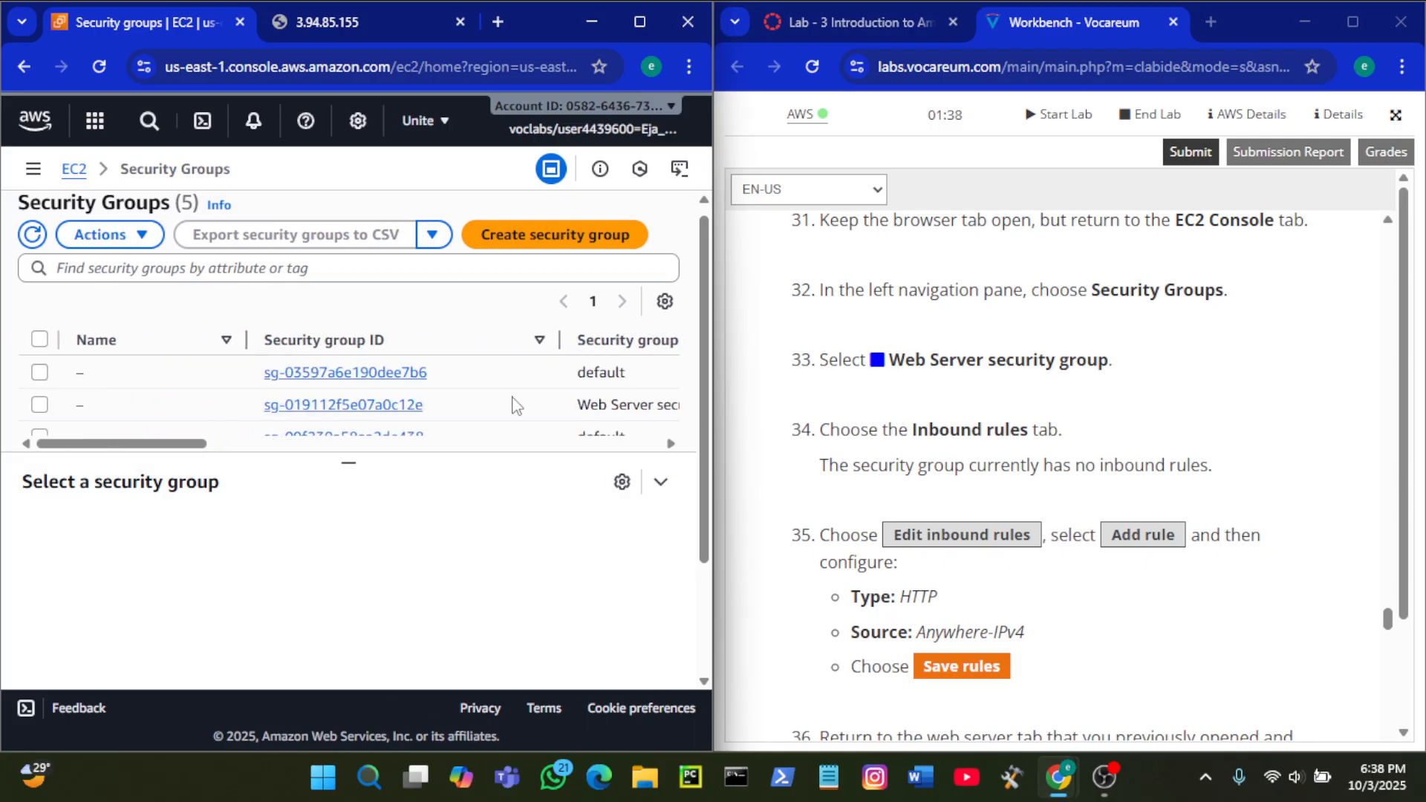
pyautogui.click(39, 405)
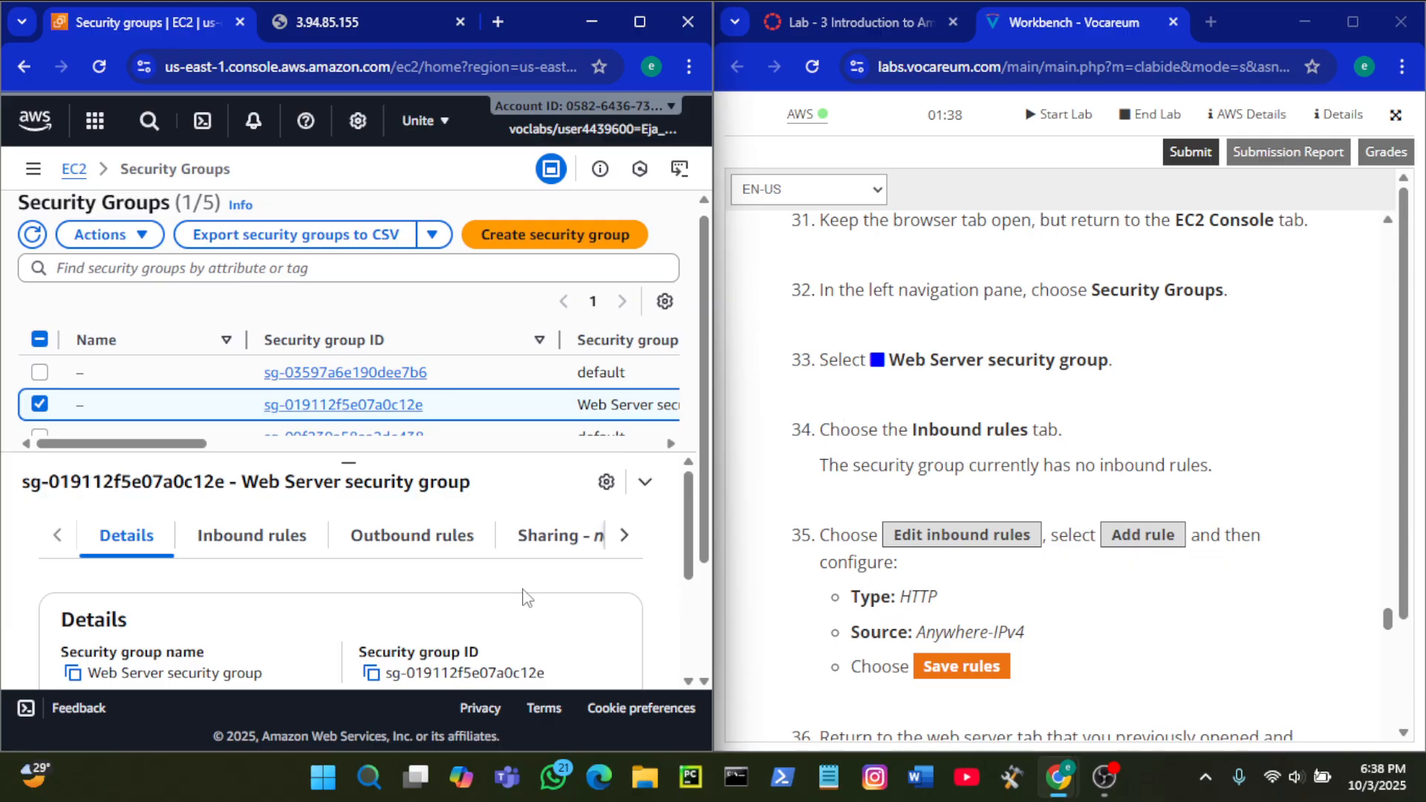
pyautogui.click(282, 536)
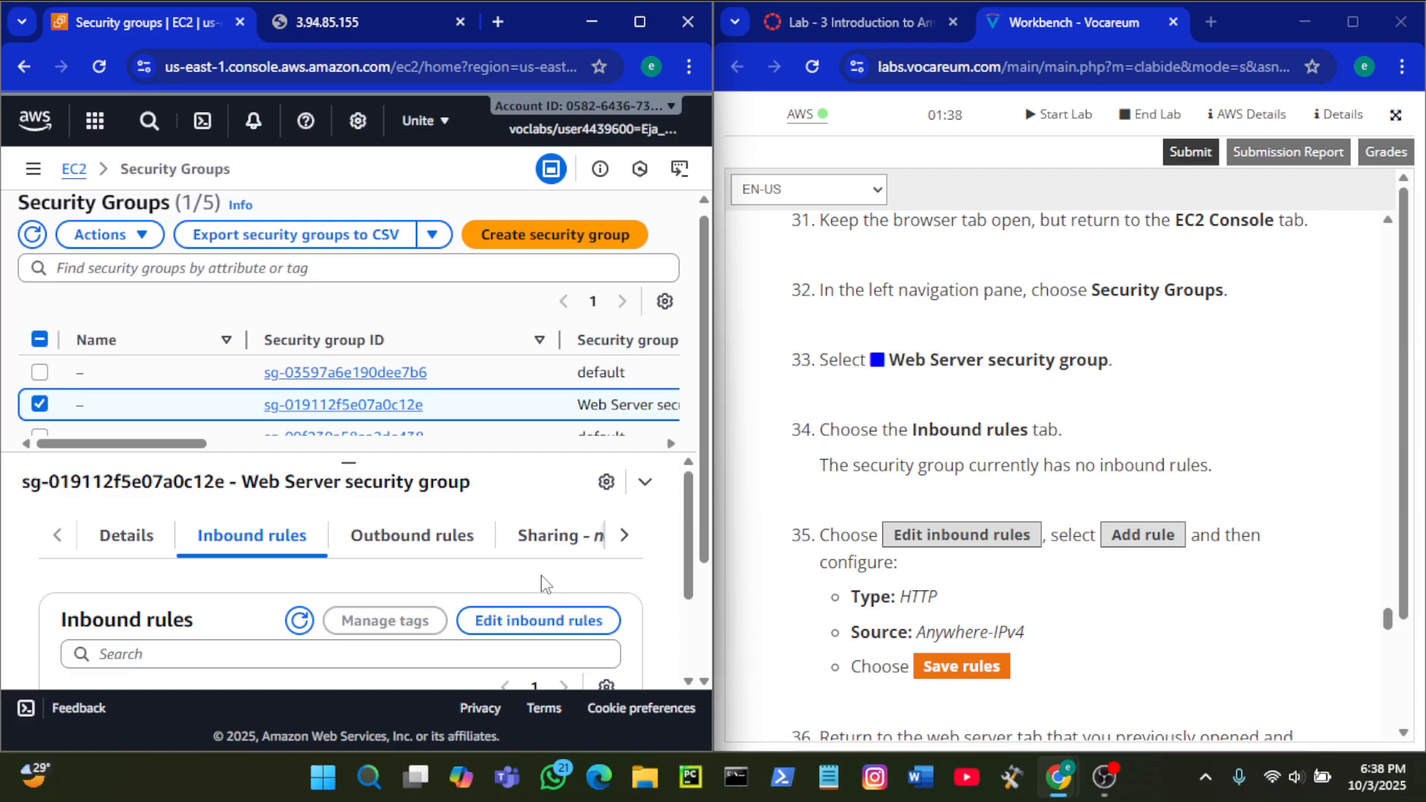
# Step: Add an inbound rule to the Web Server security group and set its type to IMAP
pyautogui.scroll(-1, 547, 583)
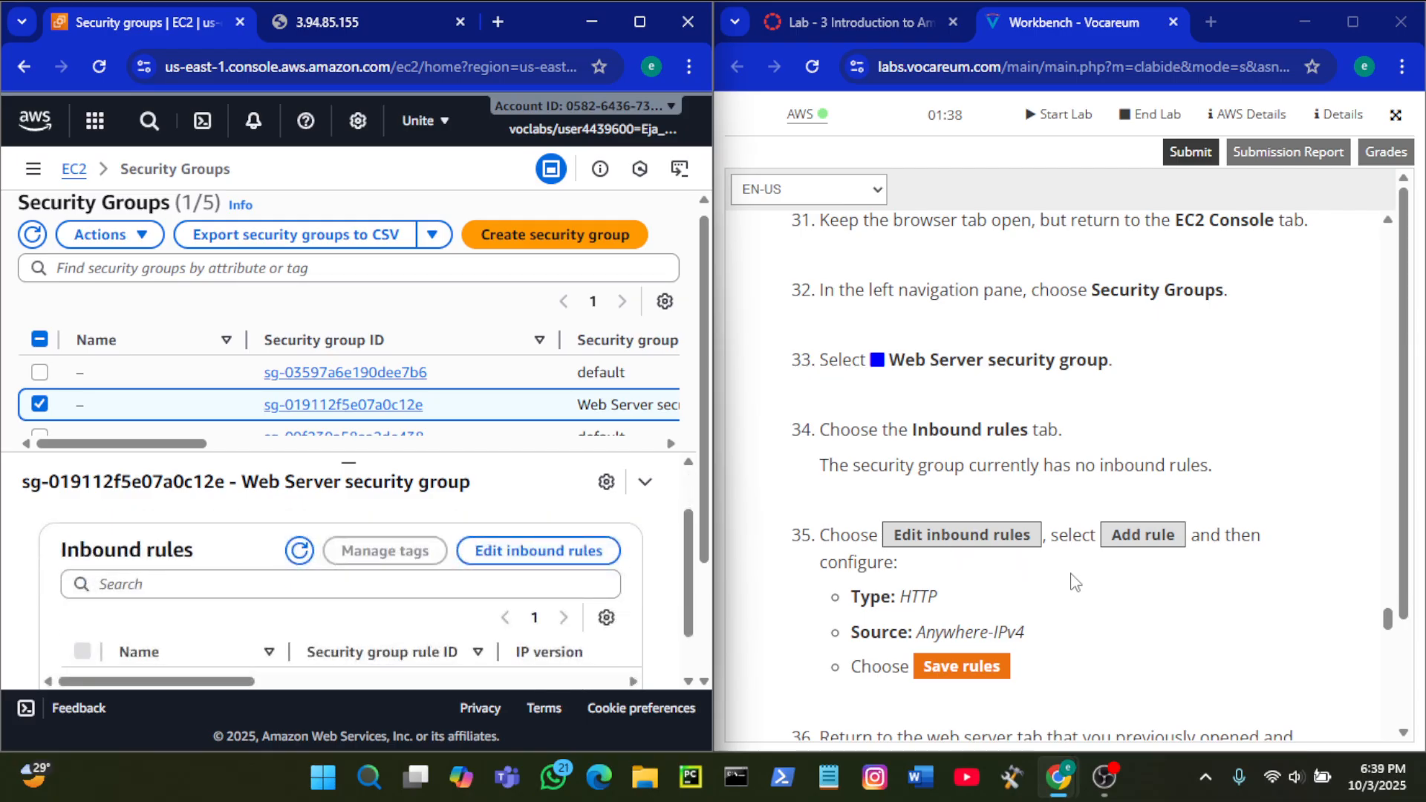
pyautogui.click(583, 553)
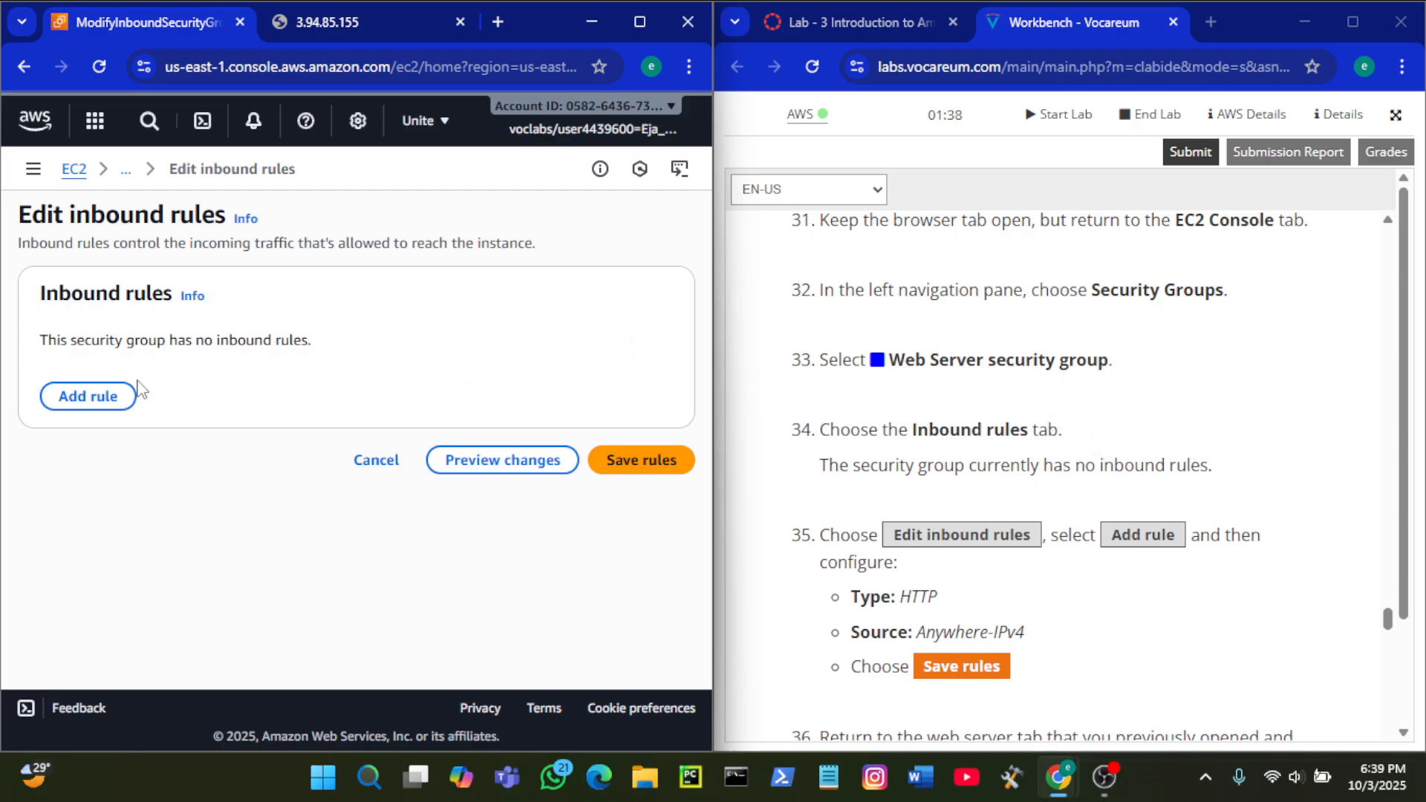
pyautogui.click(108, 406)
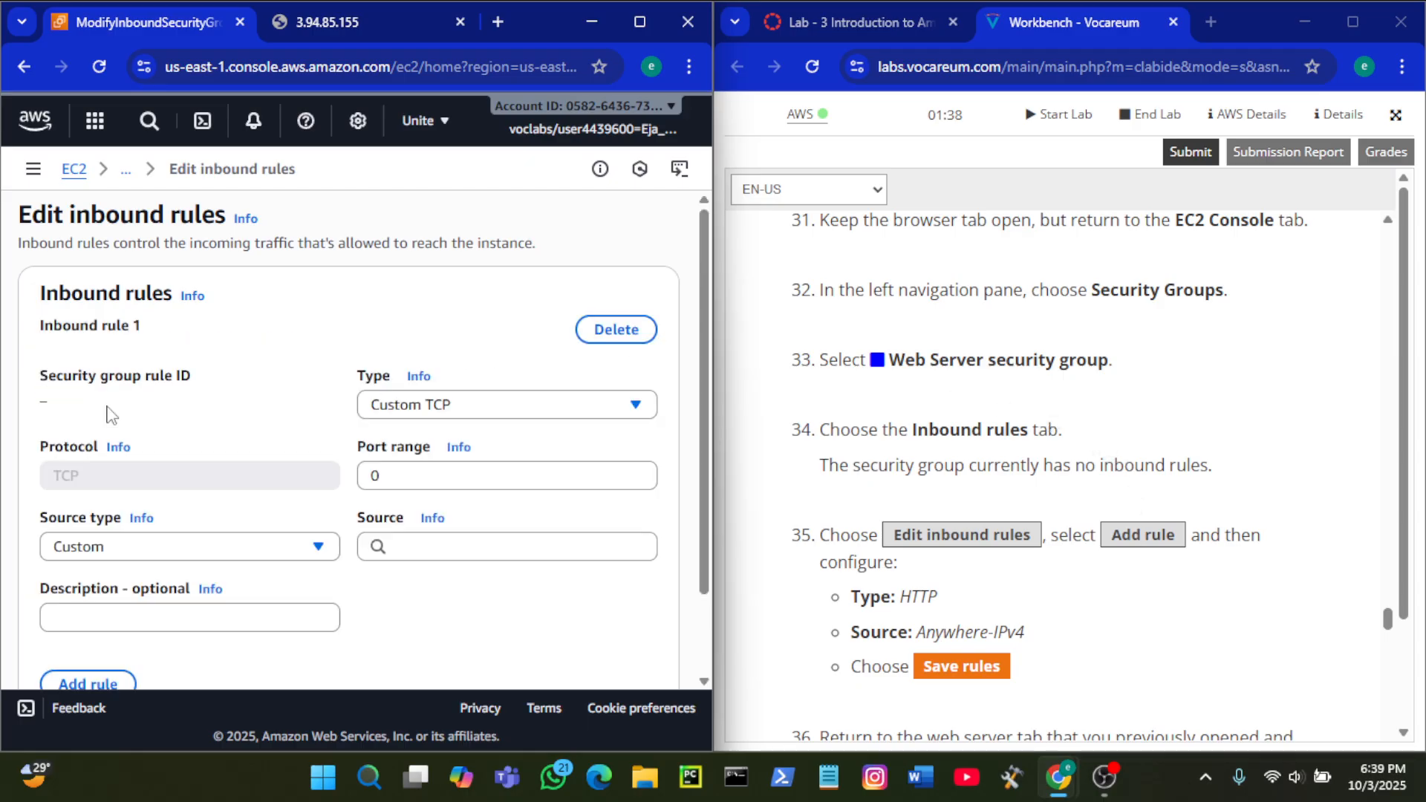
pyautogui.scroll(-2, 861, 451)
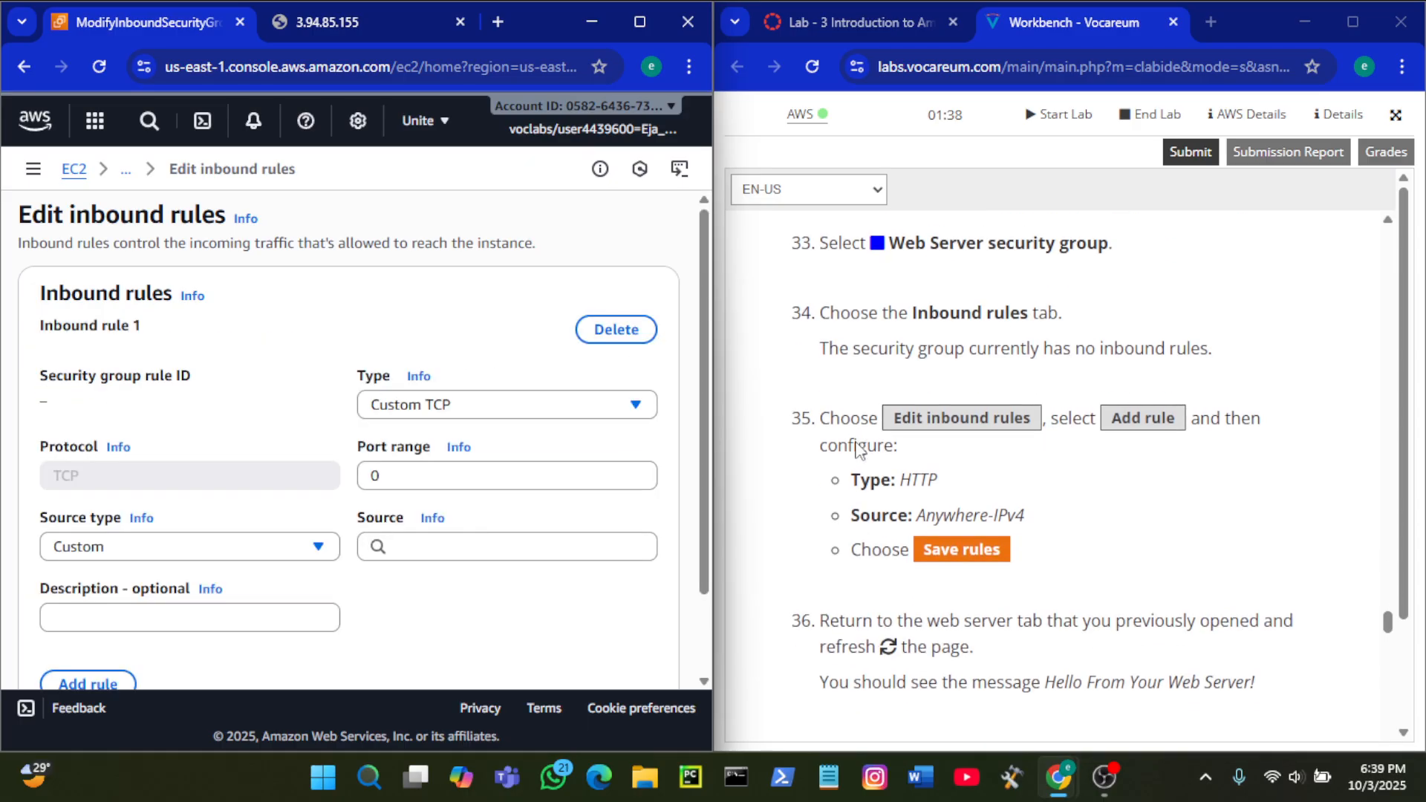
pyautogui.click(443, 405)
pyautogui.scroll(-3, 486, 551)
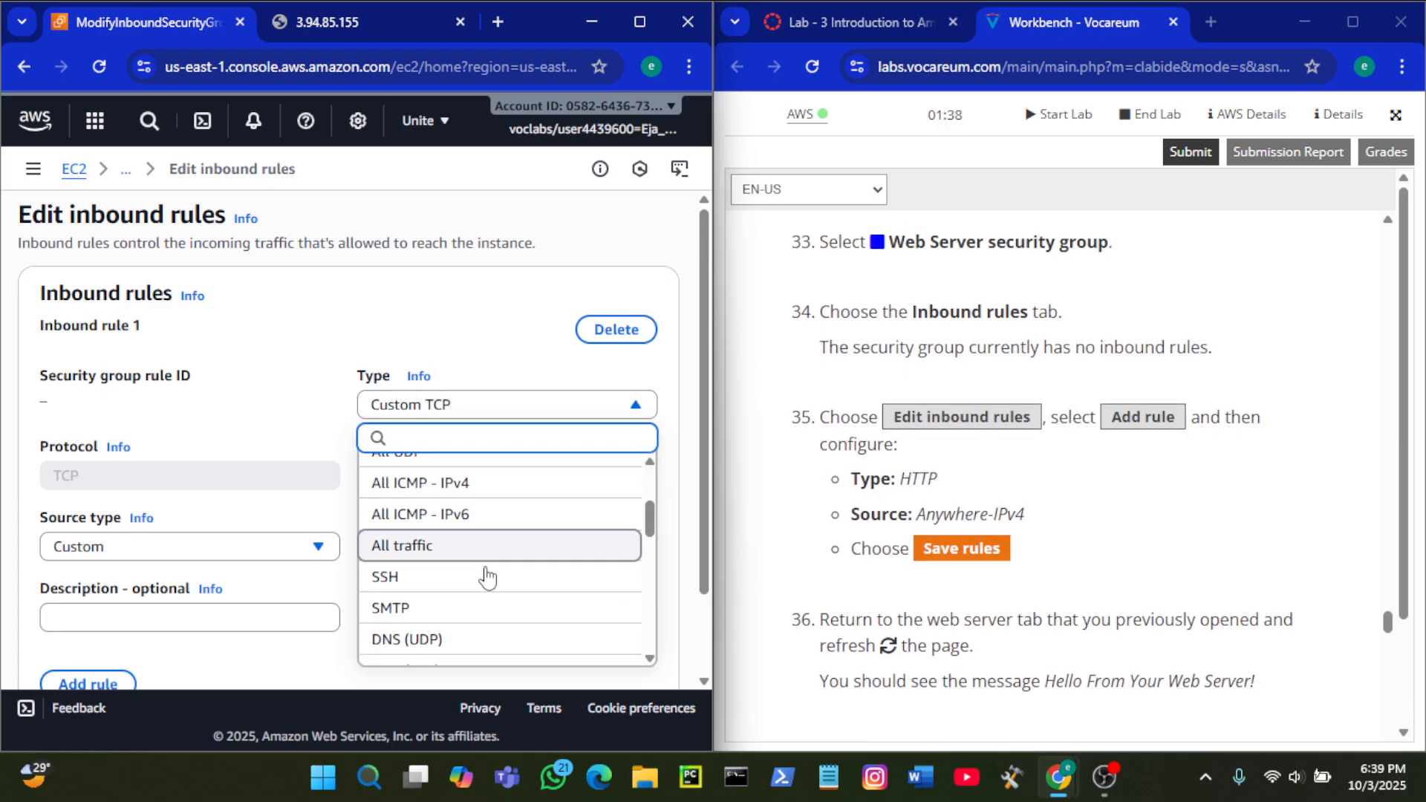
pyautogui.scroll(-2, 484, 605)
pyautogui.click(469, 562)
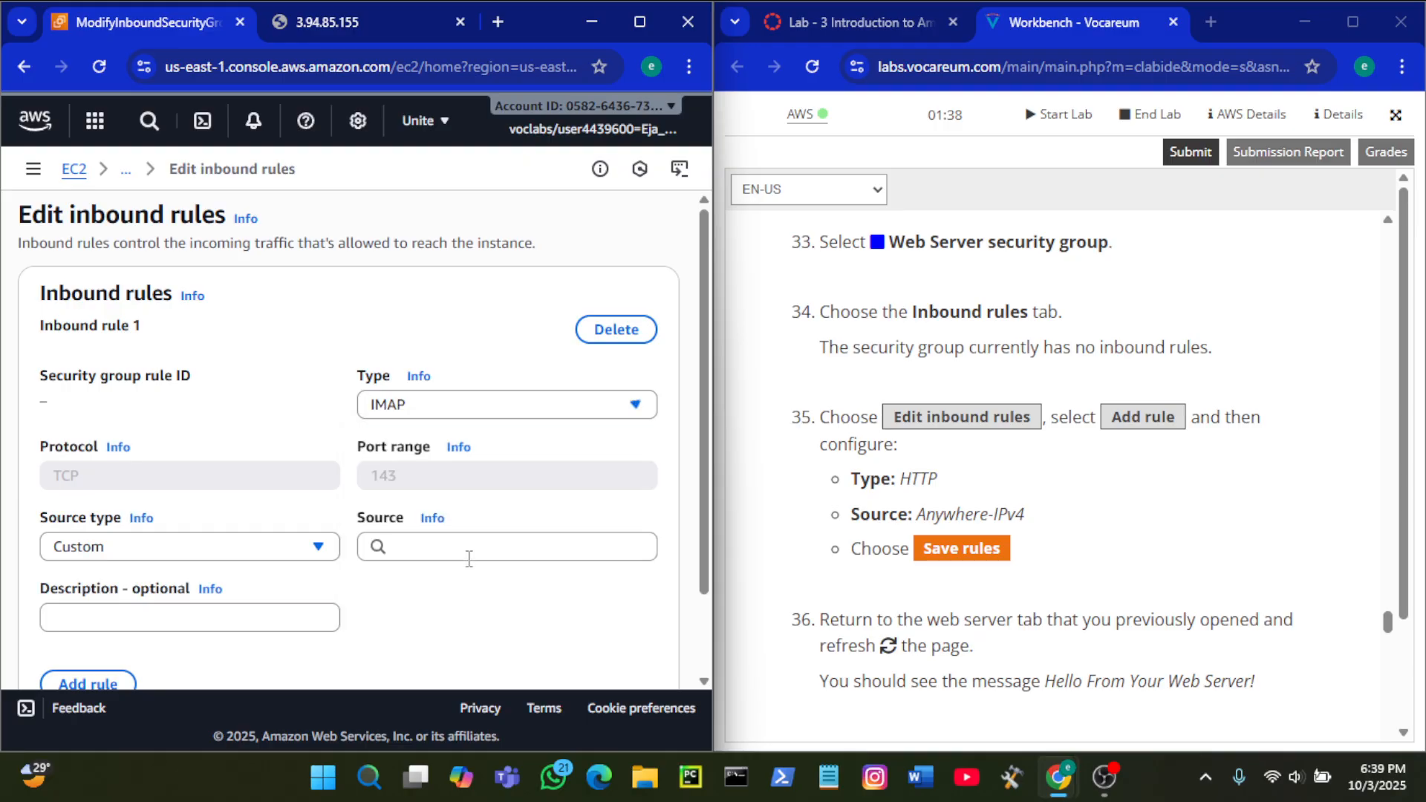
# Step: Set the new inbound rule's source type to Anywhere-IPv4, save the rules and dismiss the notification
pyautogui.click(224, 553)
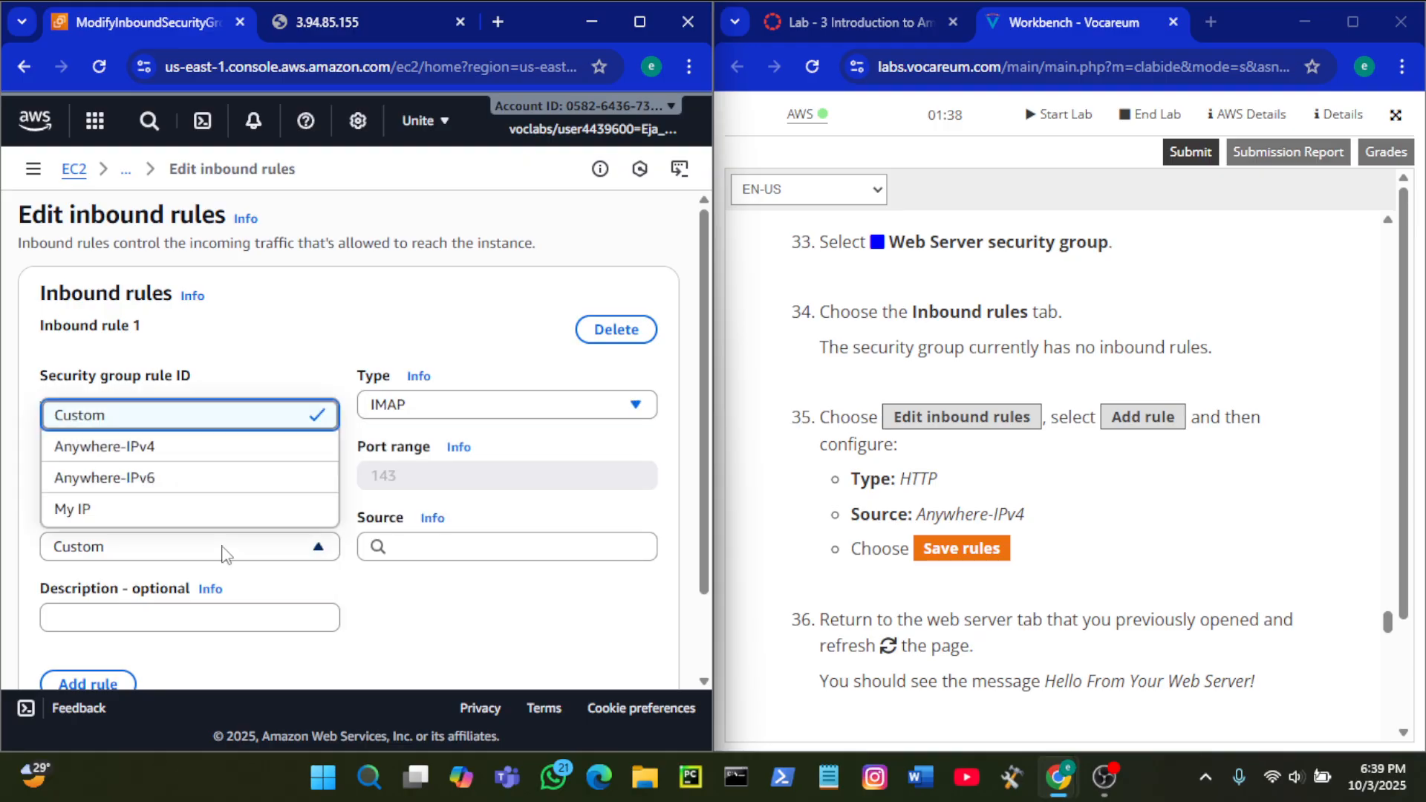
pyautogui.click(209, 458)
pyautogui.scroll(-2, 302, 440)
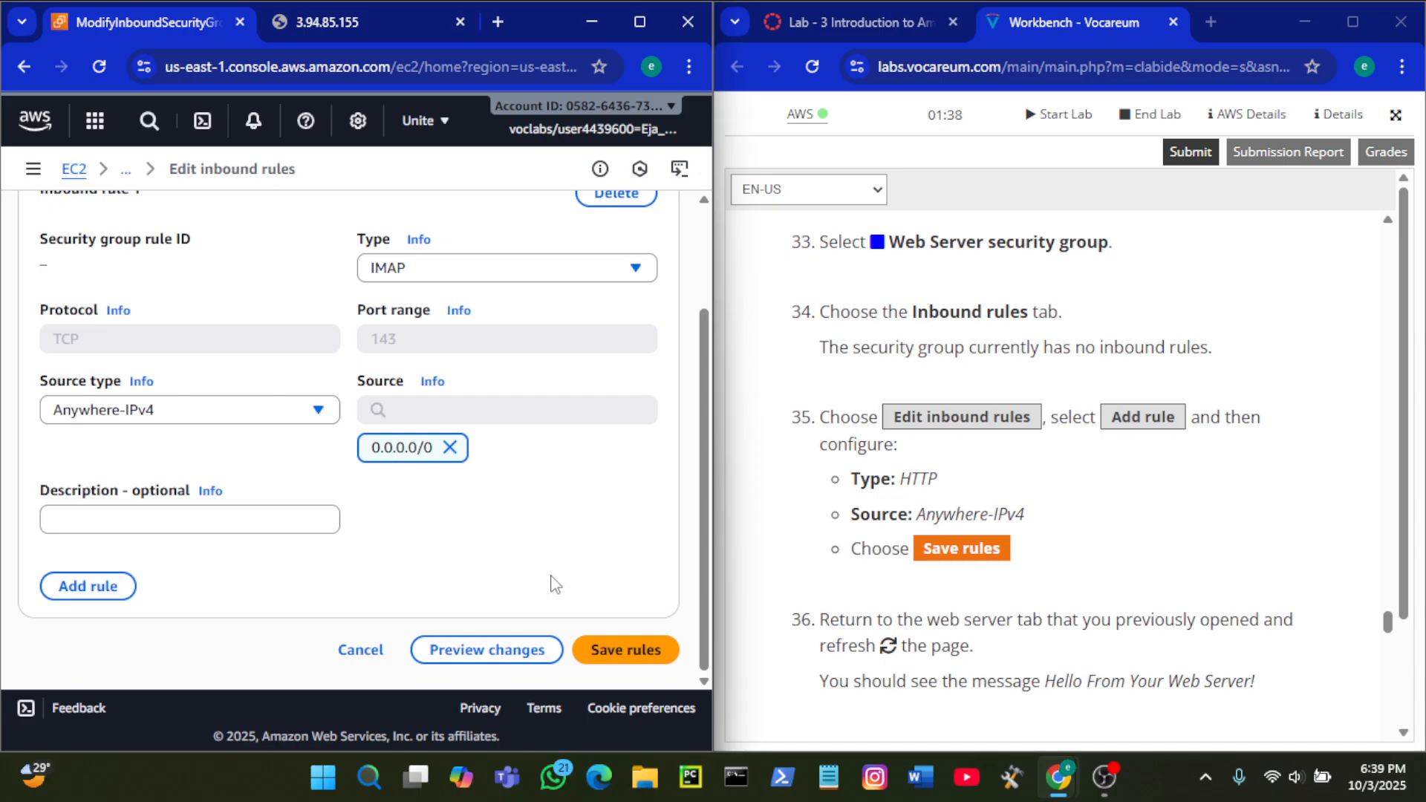
pyautogui.click(653, 651)
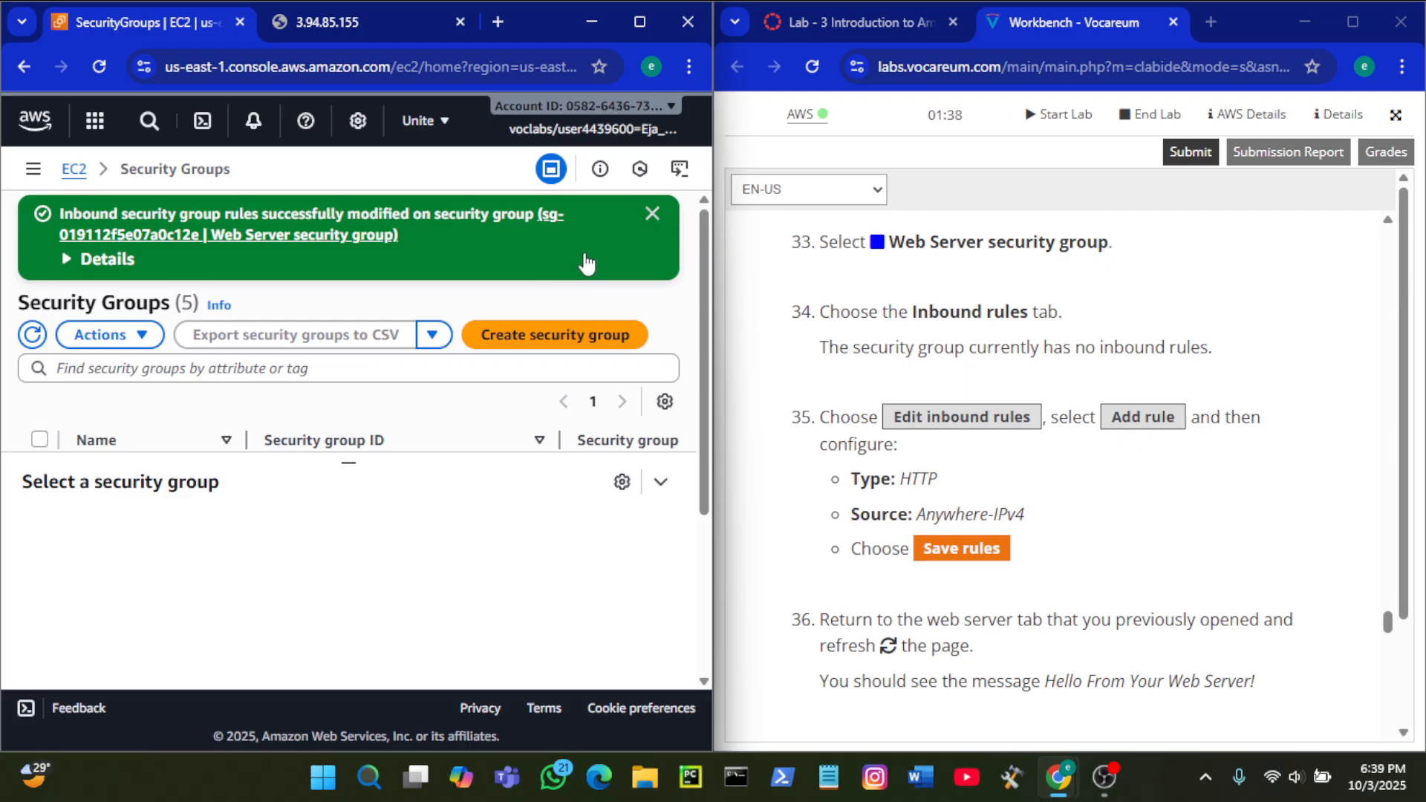
pyautogui.click(651, 217)
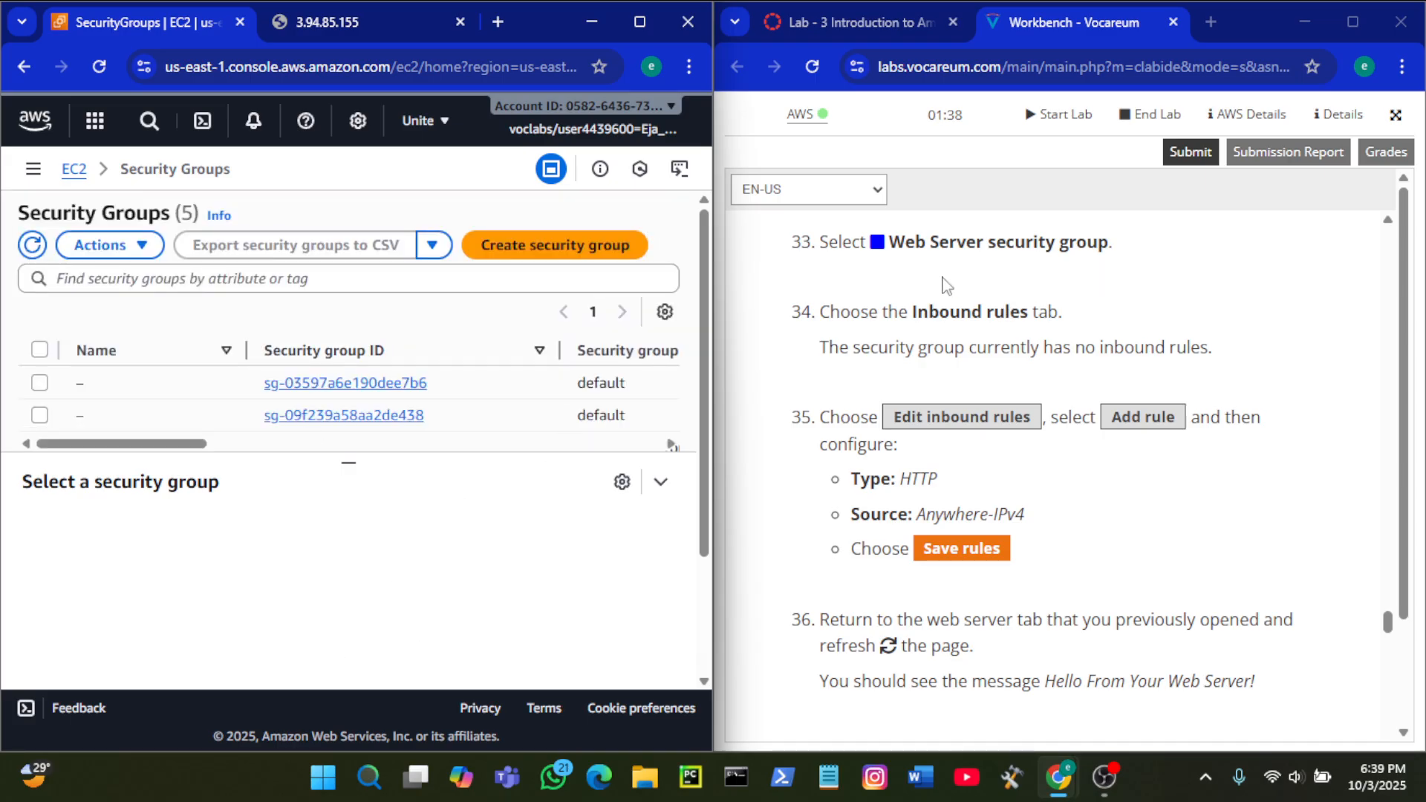
# Step: Return to the open web server page and reload it, as lab step 36 instructs
pyautogui.scroll(-2, 1040, 393)
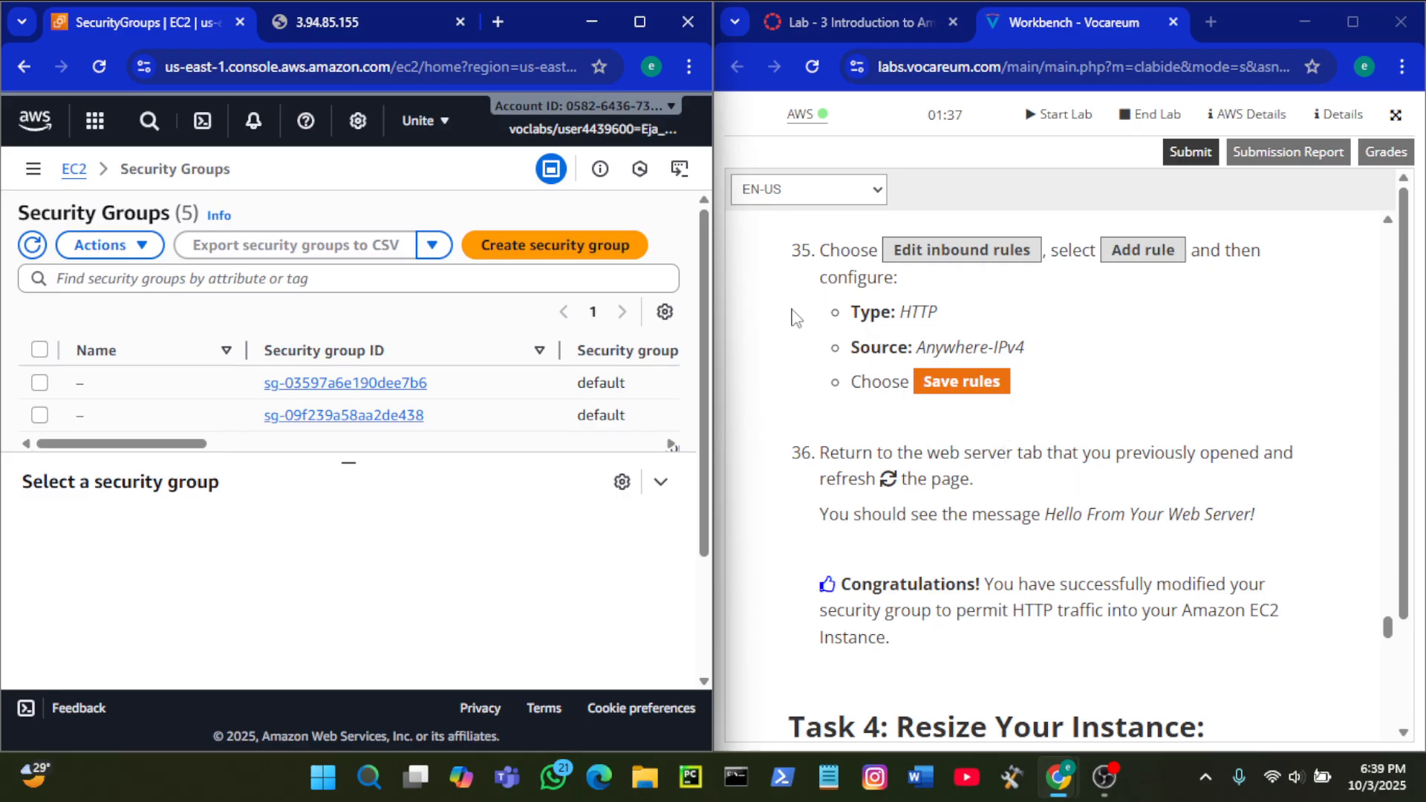
pyautogui.click(407, 25)
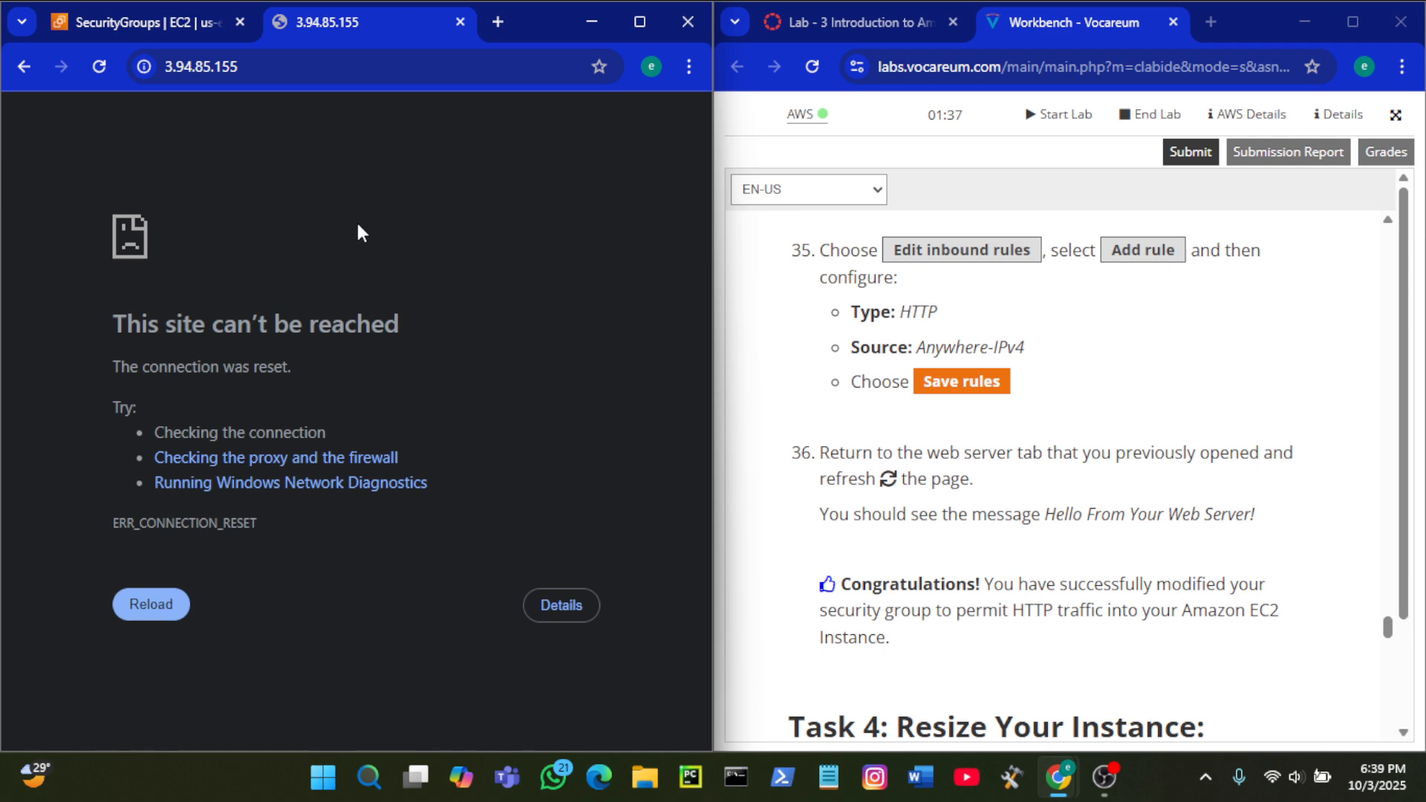
pyautogui.click(95, 73)
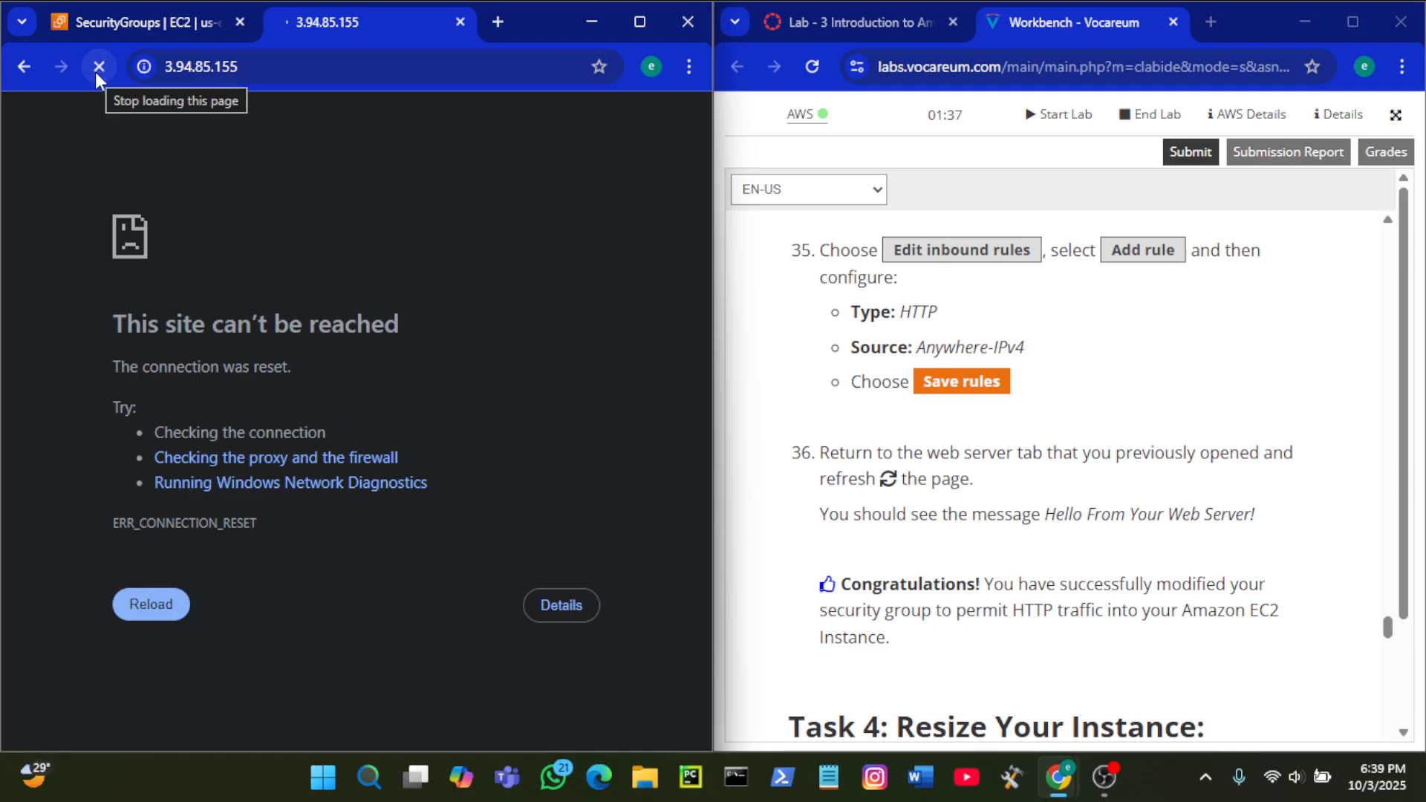
pyautogui.scroll(-3, 912, 414)
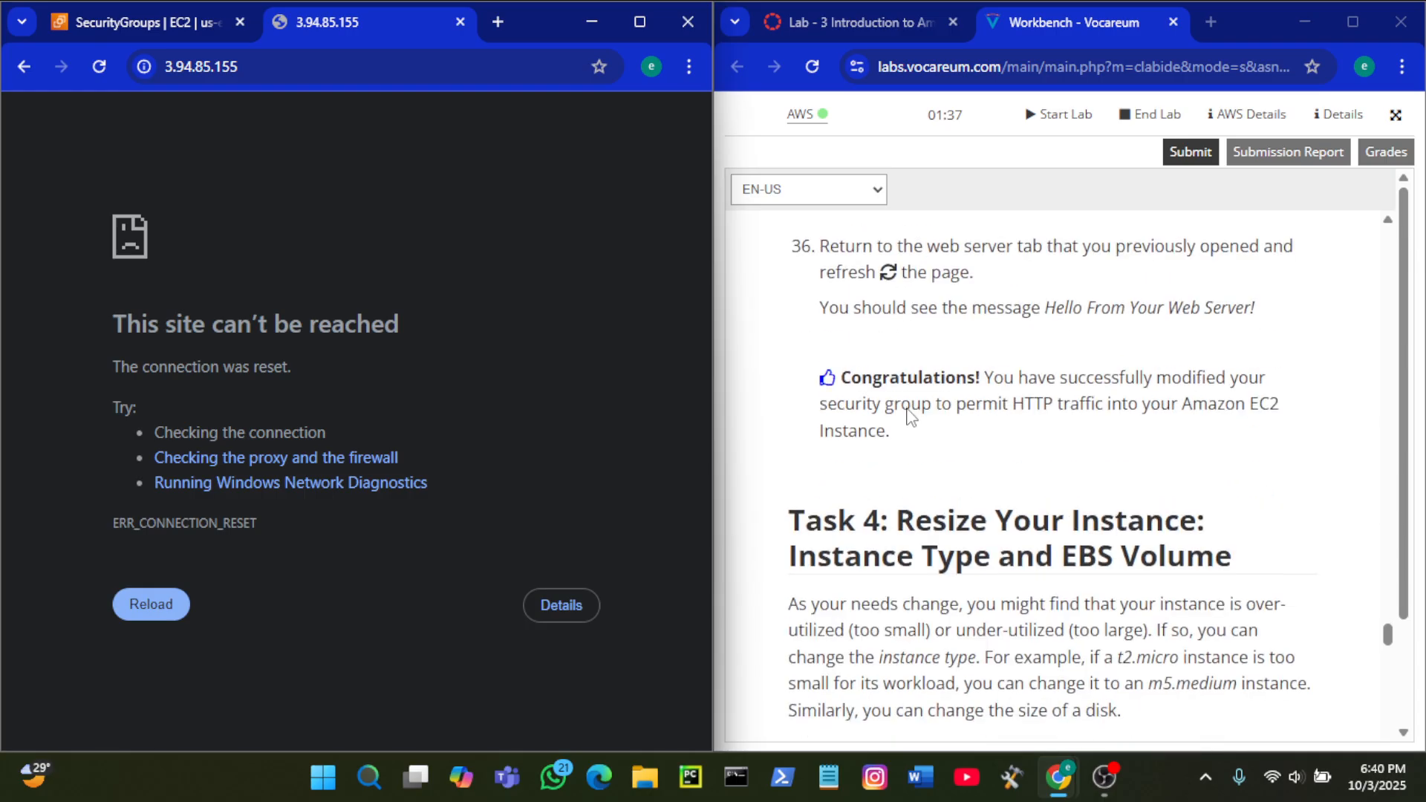
# Step: Copy the web server's address, load it in a new tab of the lab window, and reload the original web server page
pyautogui.click(472, 64)
pyautogui.hotkey('ctrl', 'c')
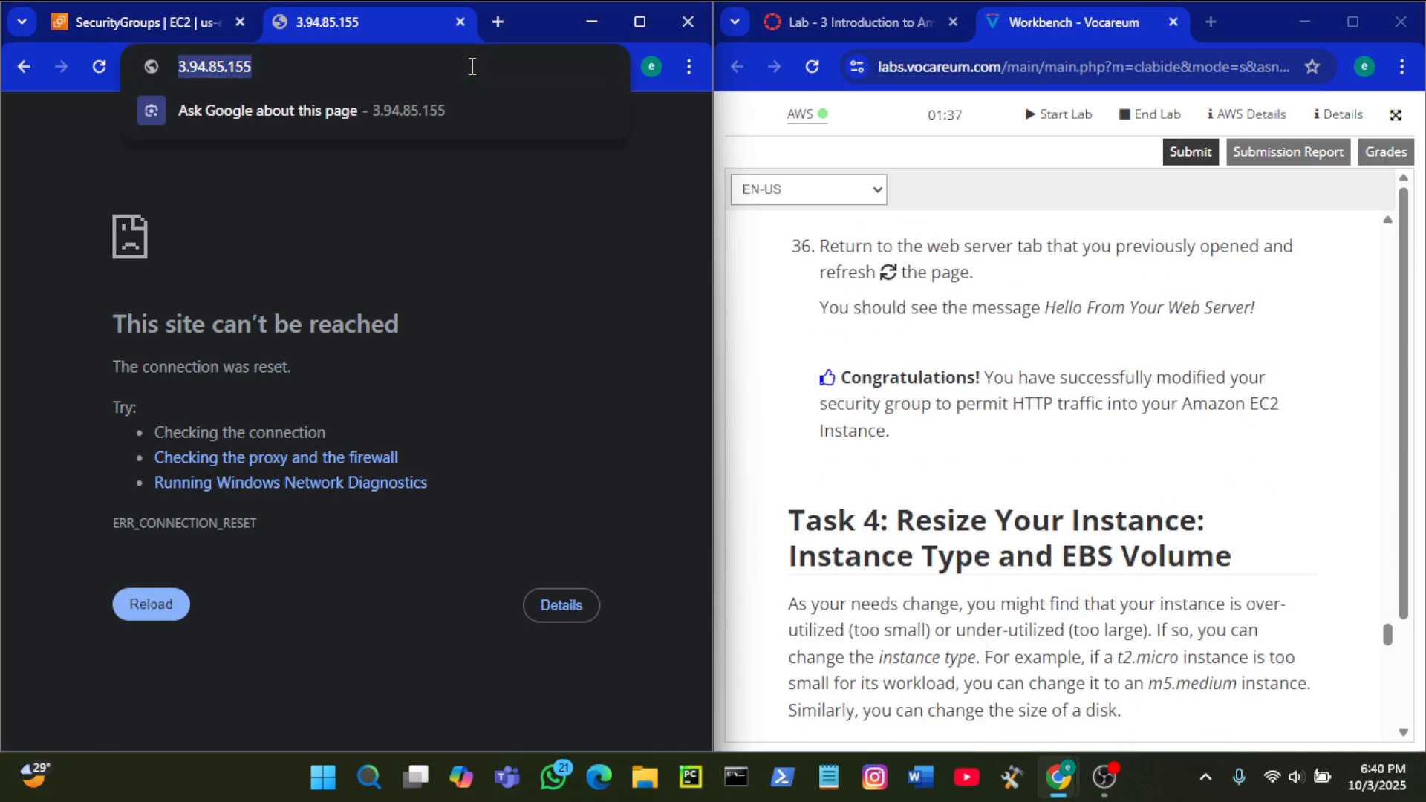
pyautogui.click(1211, 22)
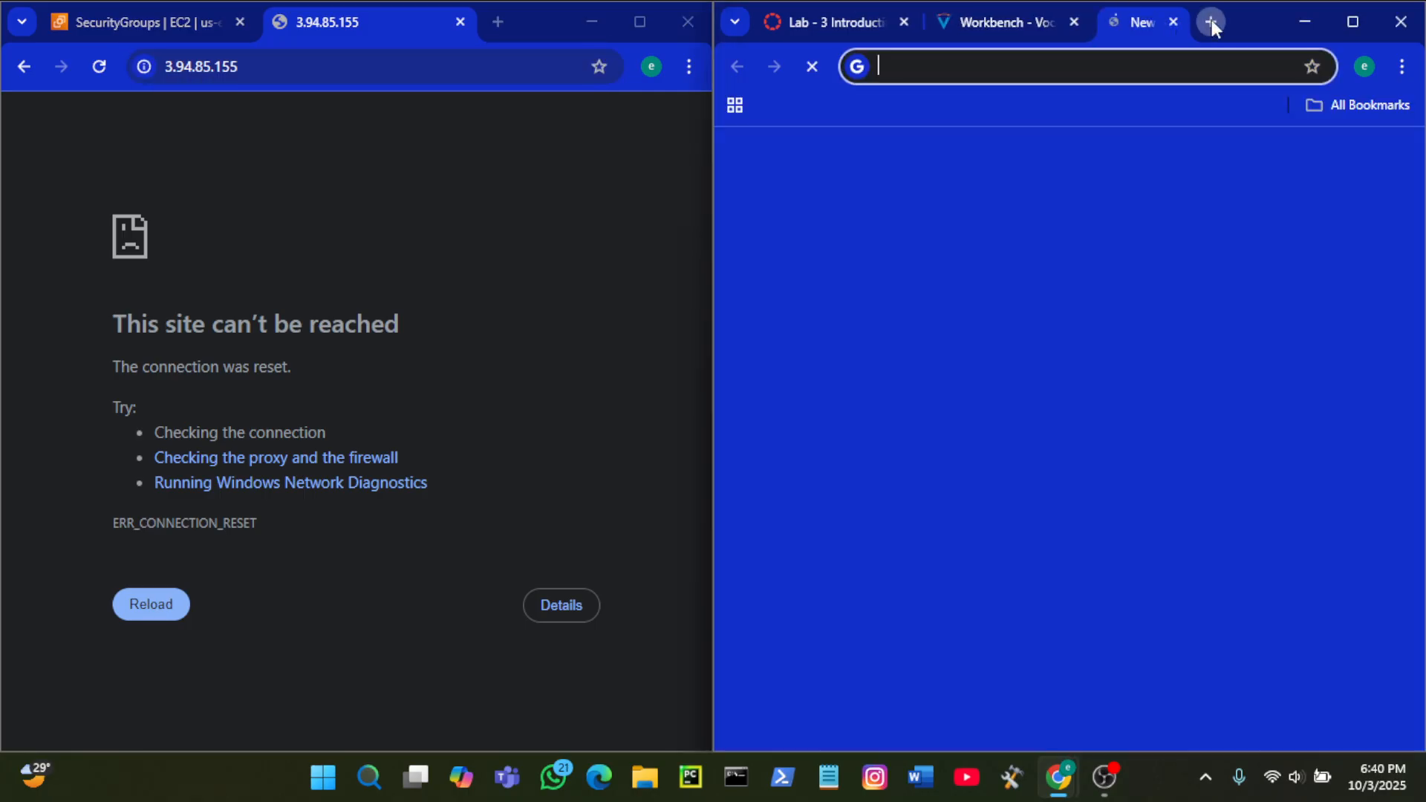
pyautogui.hotkey('ctrl', 'v')
pyautogui.press('Return')
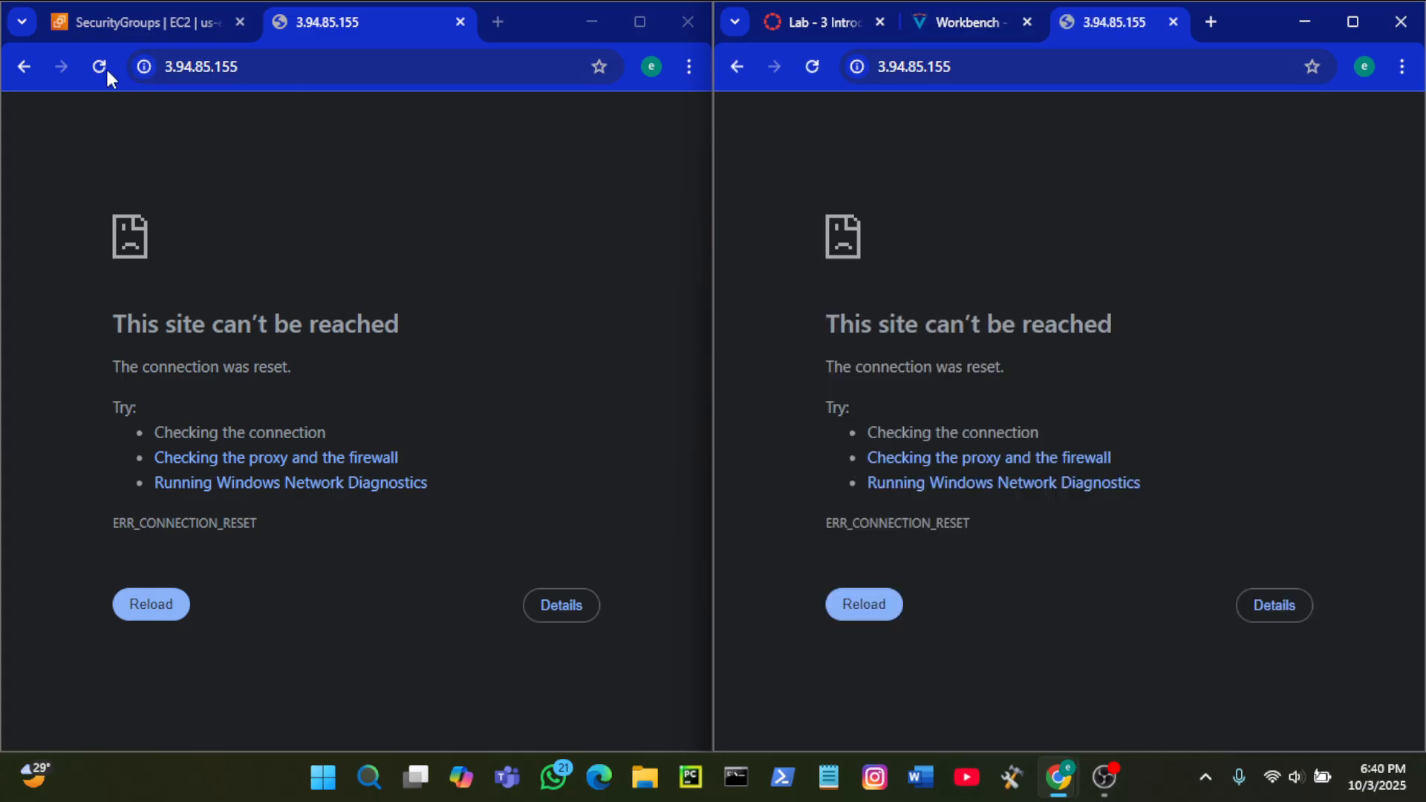
pyautogui.click(101, 67)
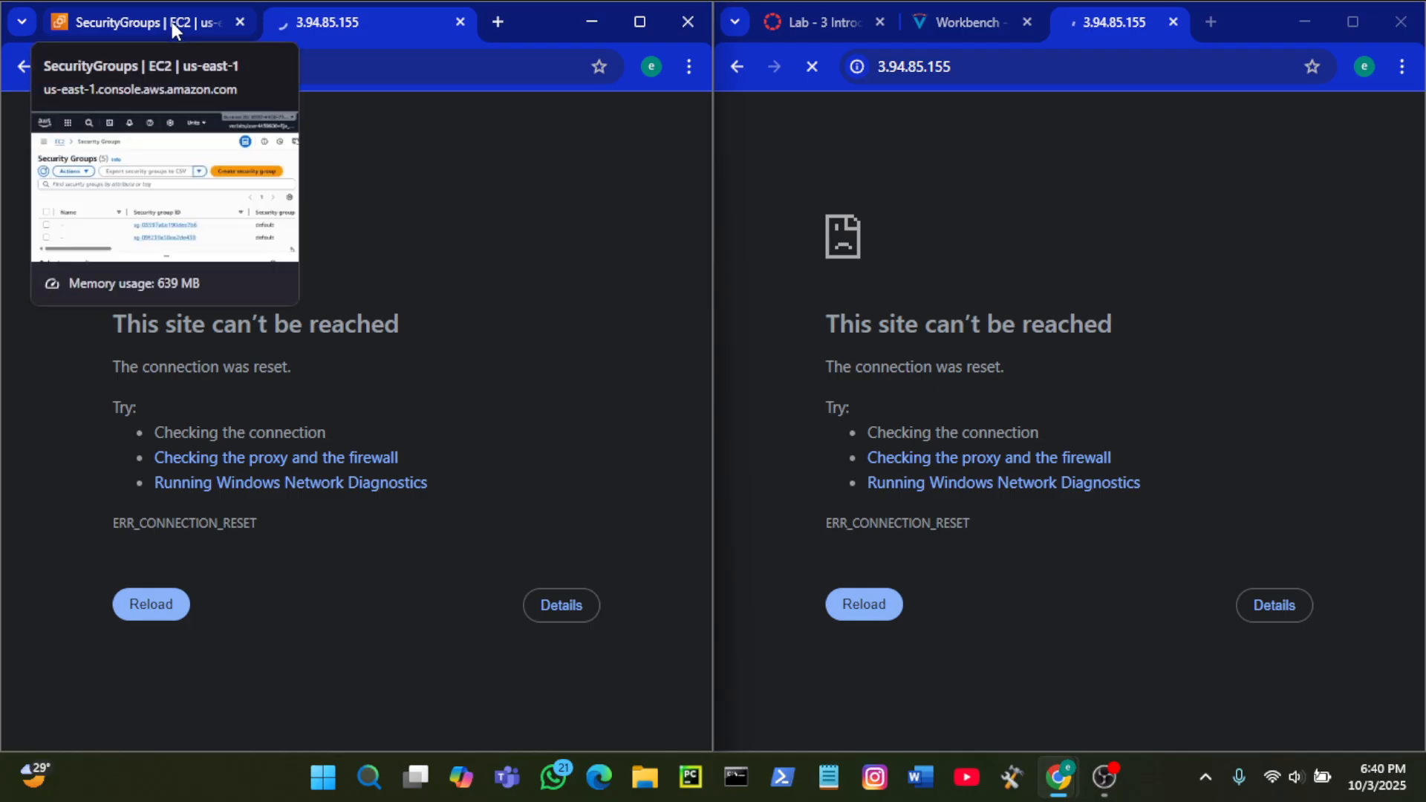
# Step: Return to the EC2 console and lab instructions, then review step 35 and find the Web Server security group in the list
pyautogui.click(195, 27)
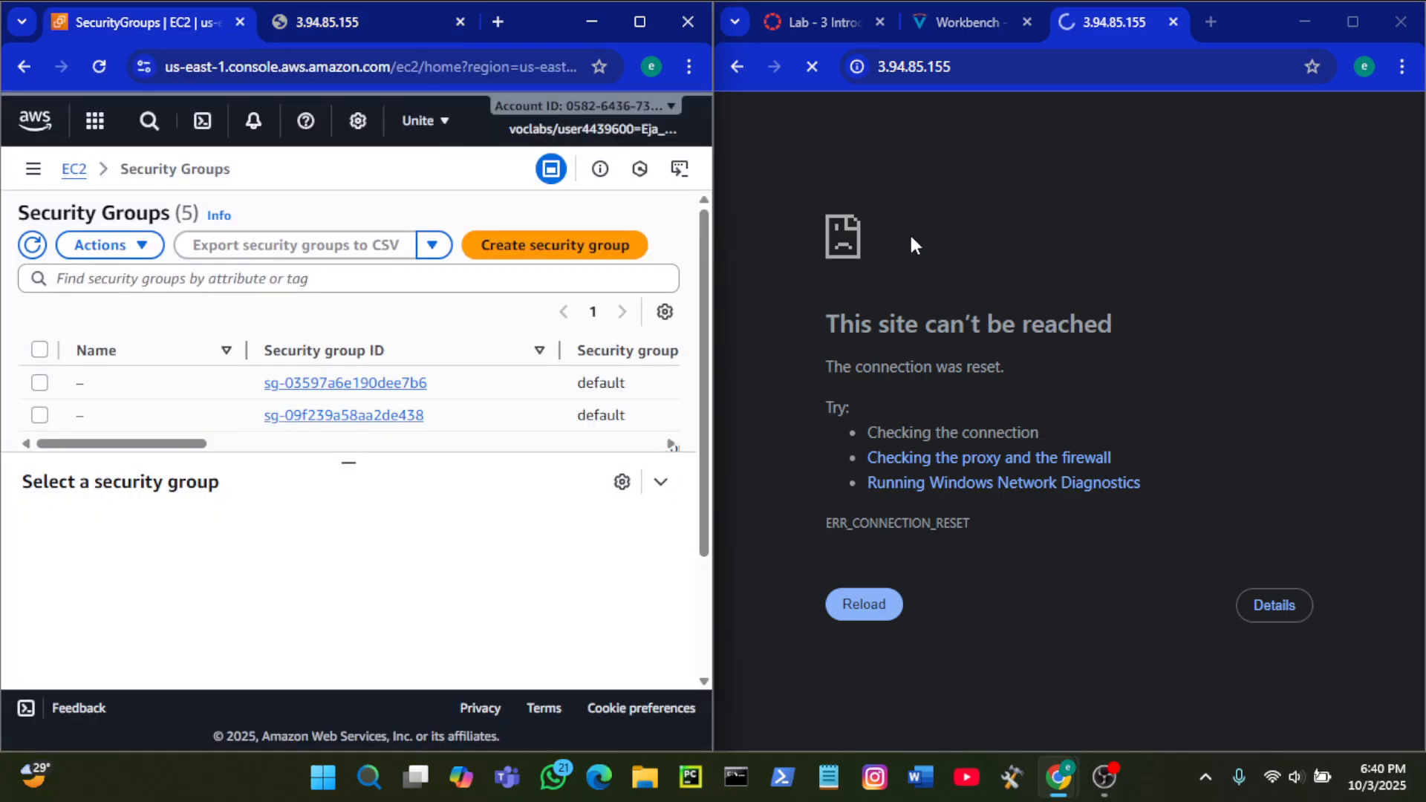
pyautogui.click(928, 25)
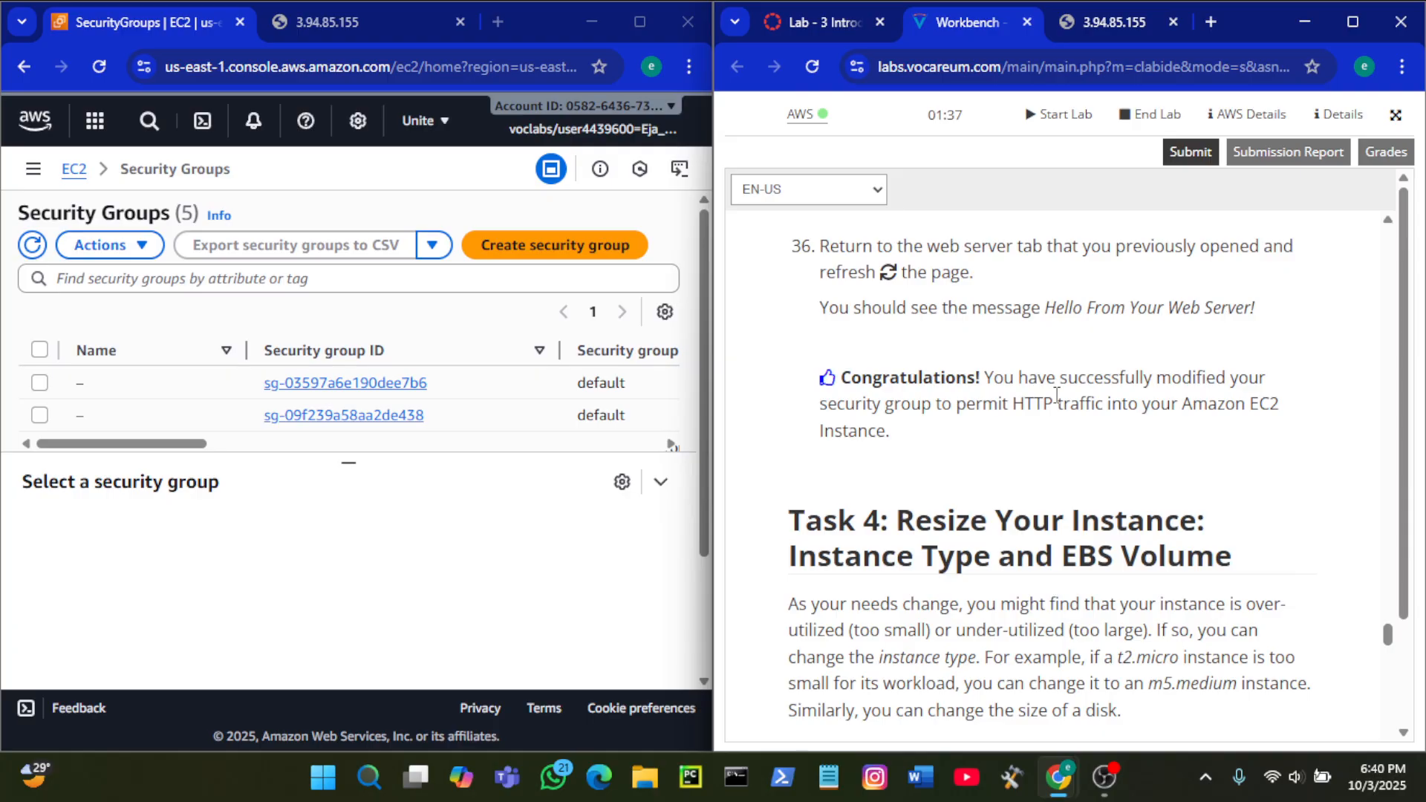
pyautogui.scroll(3, 1057, 395)
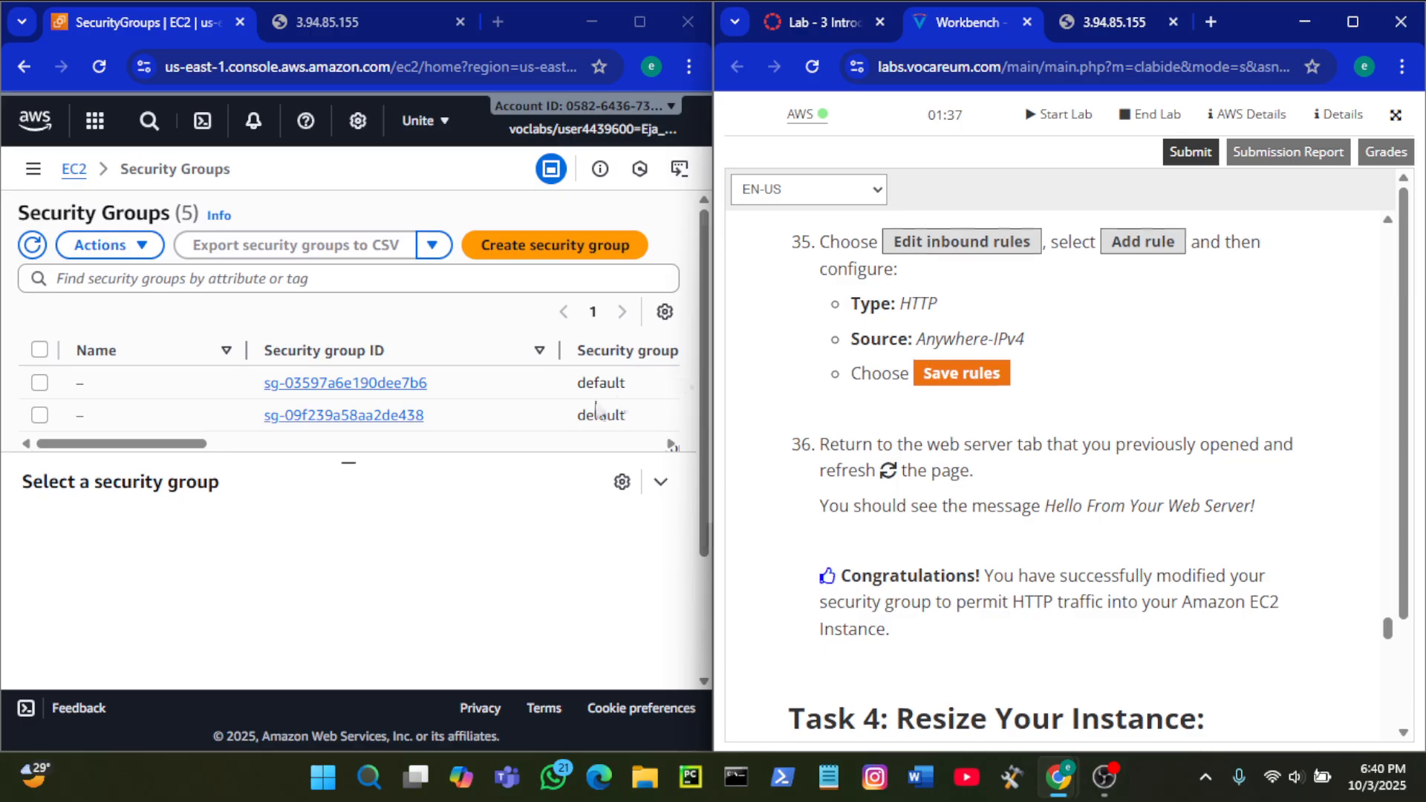
pyautogui.scroll(-1, 596, 409)
pyautogui.scroll(-1, 585, 380)
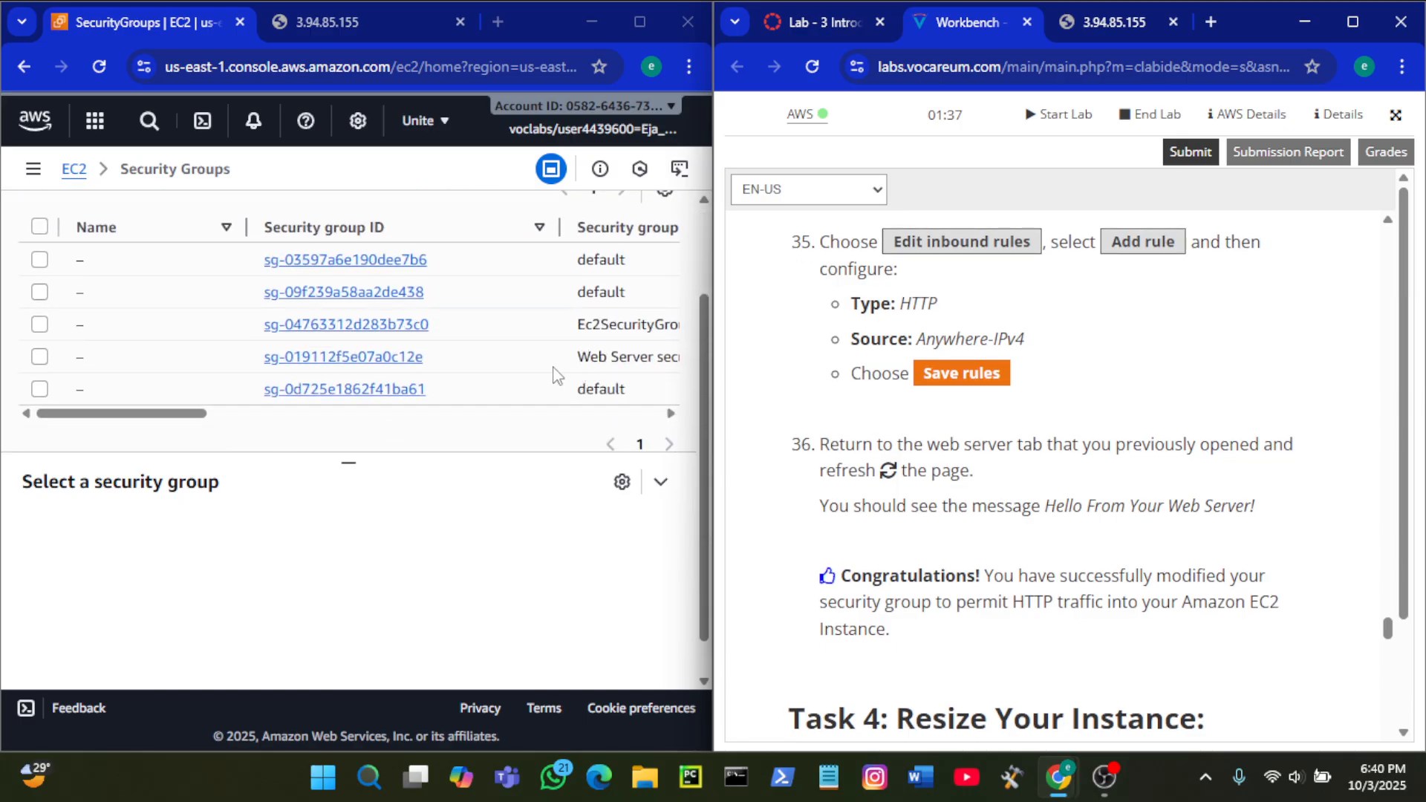
pyautogui.hscroll(3, 555, 375)
pyautogui.hscroll(4, 557, 375)
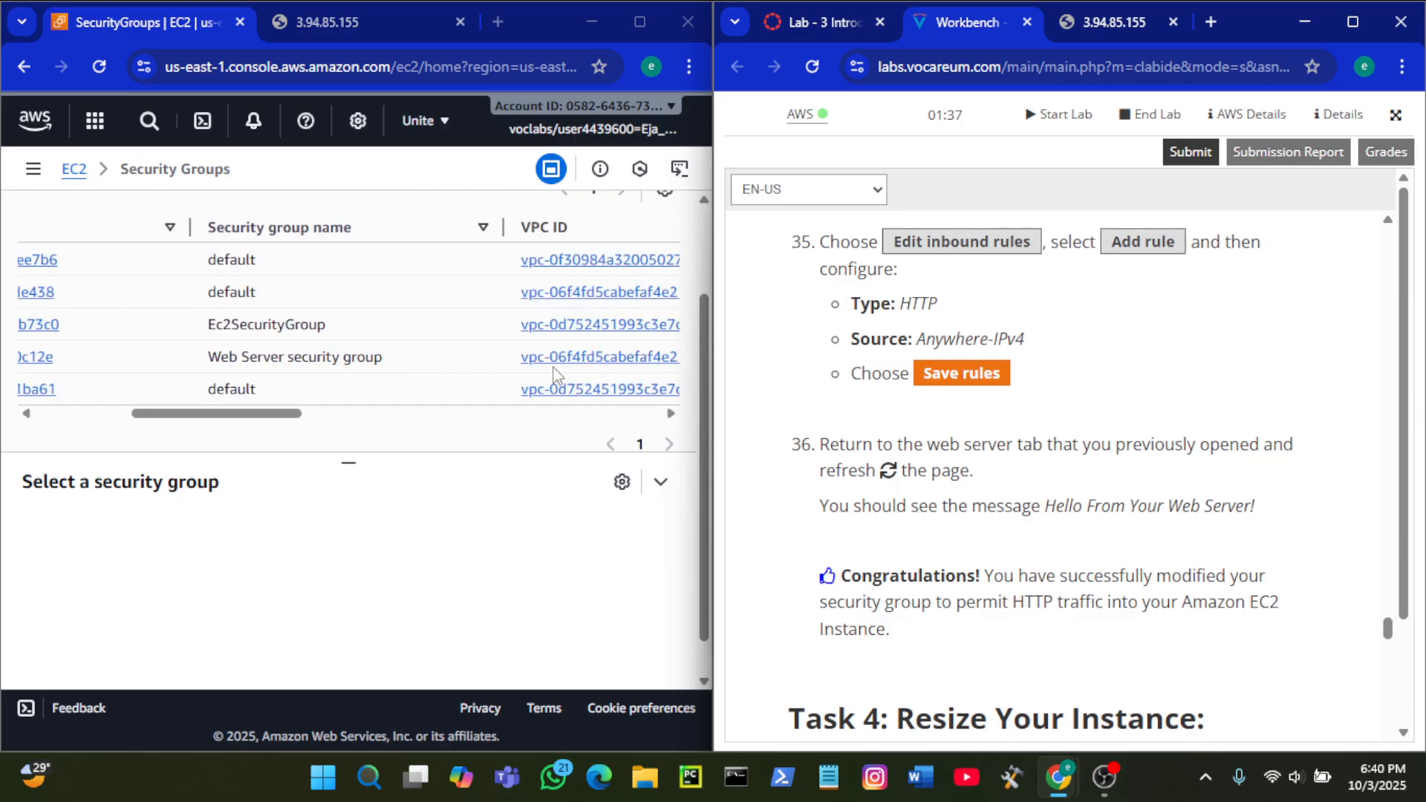
pyautogui.hscroll(-5, 557, 374)
pyautogui.hscroll(-3, 579, 375)
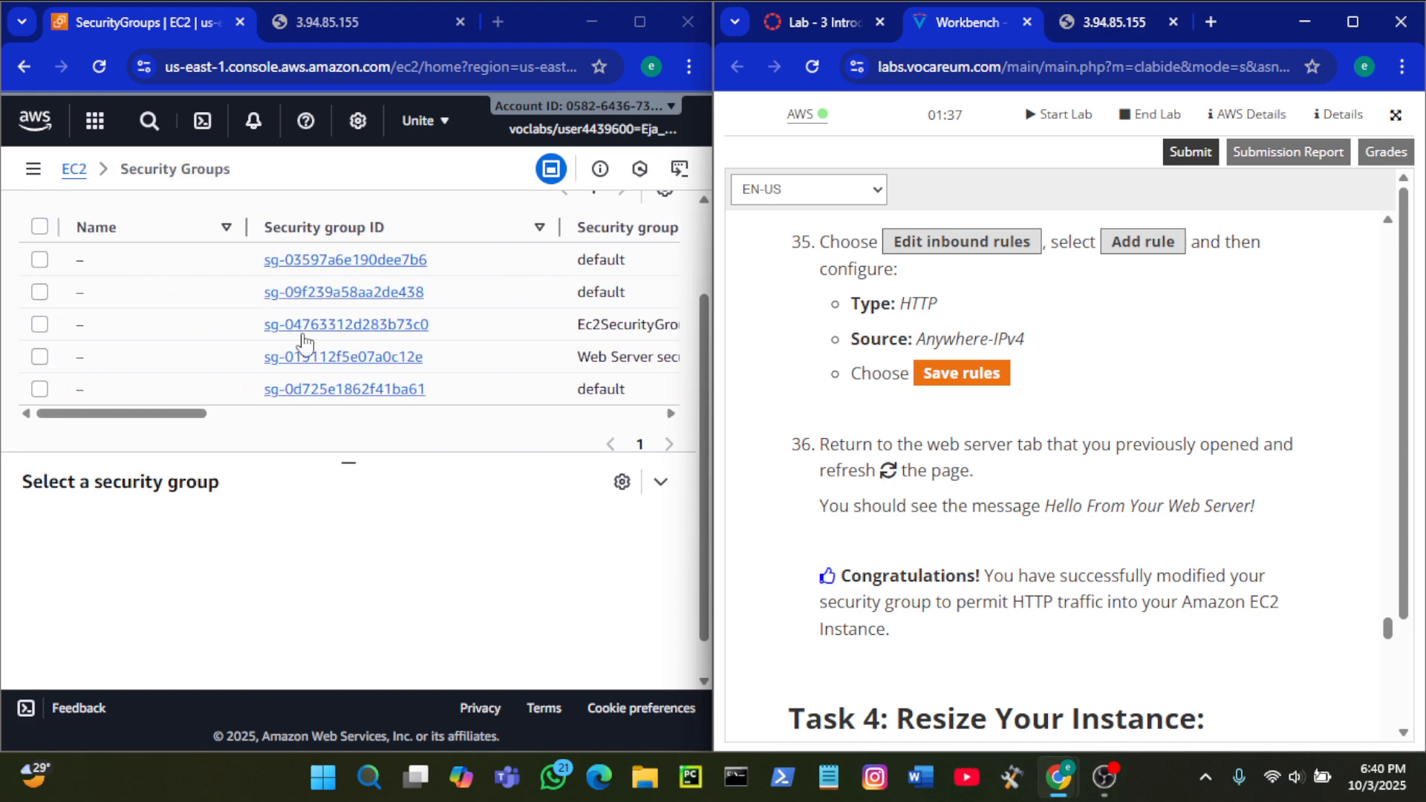
# Step: Select the Web Server security group, review its saved inbound rule in the list and the rule editor, and return to the security groups
pyautogui.click(40, 372)
pyautogui.click(39, 358)
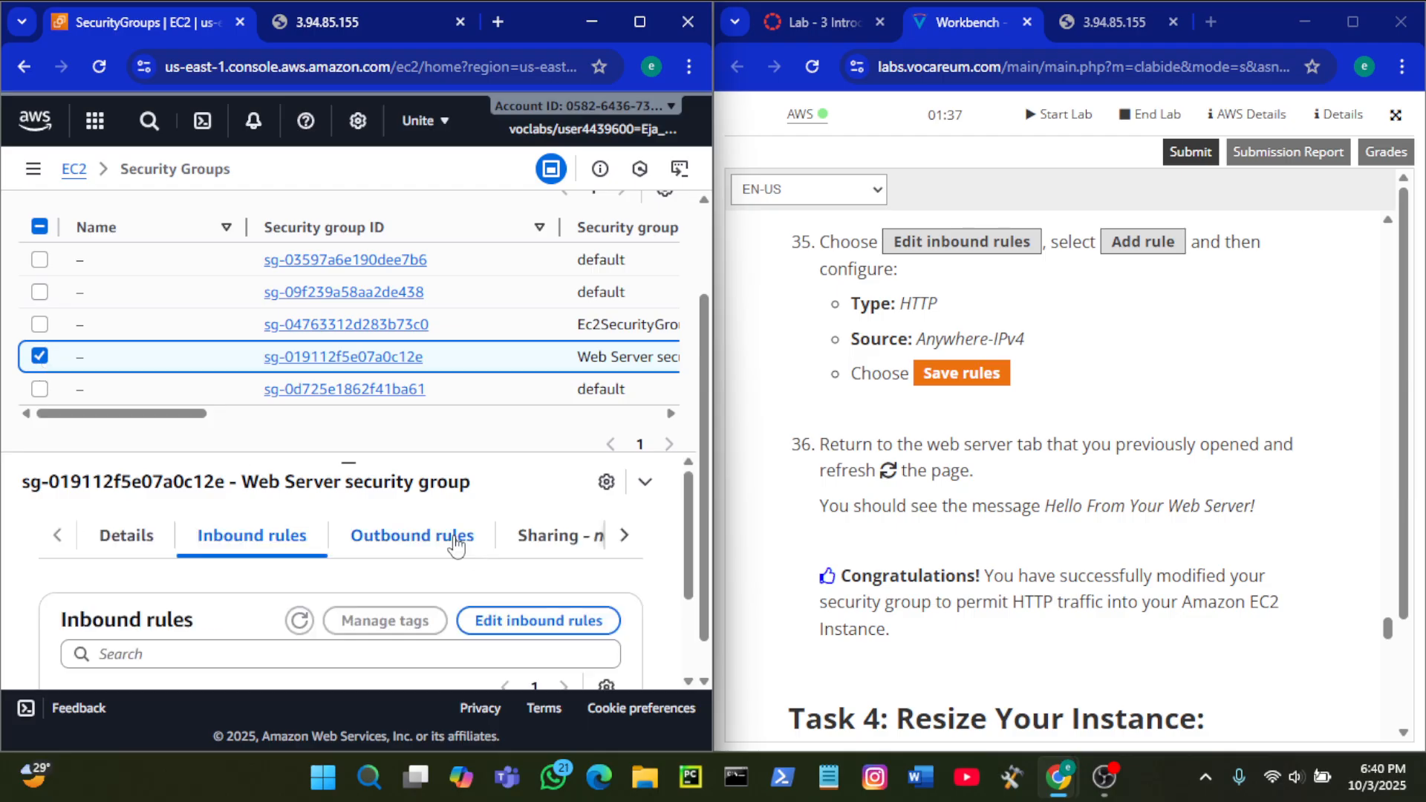
pyautogui.scroll(-2, 456, 541)
pyautogui.scroll(-1, 455, 546)
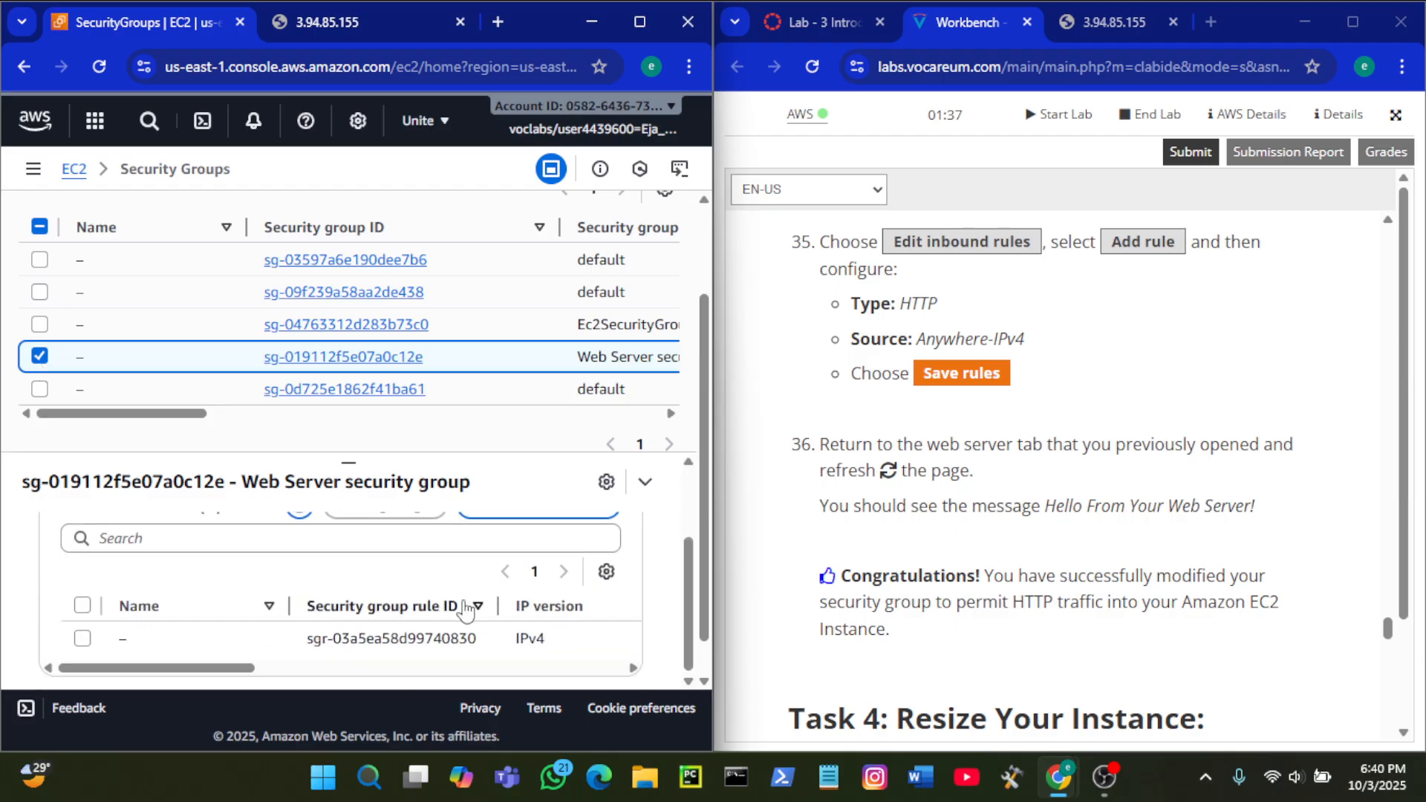
pyautogui.scroll(-1, 466, 611)
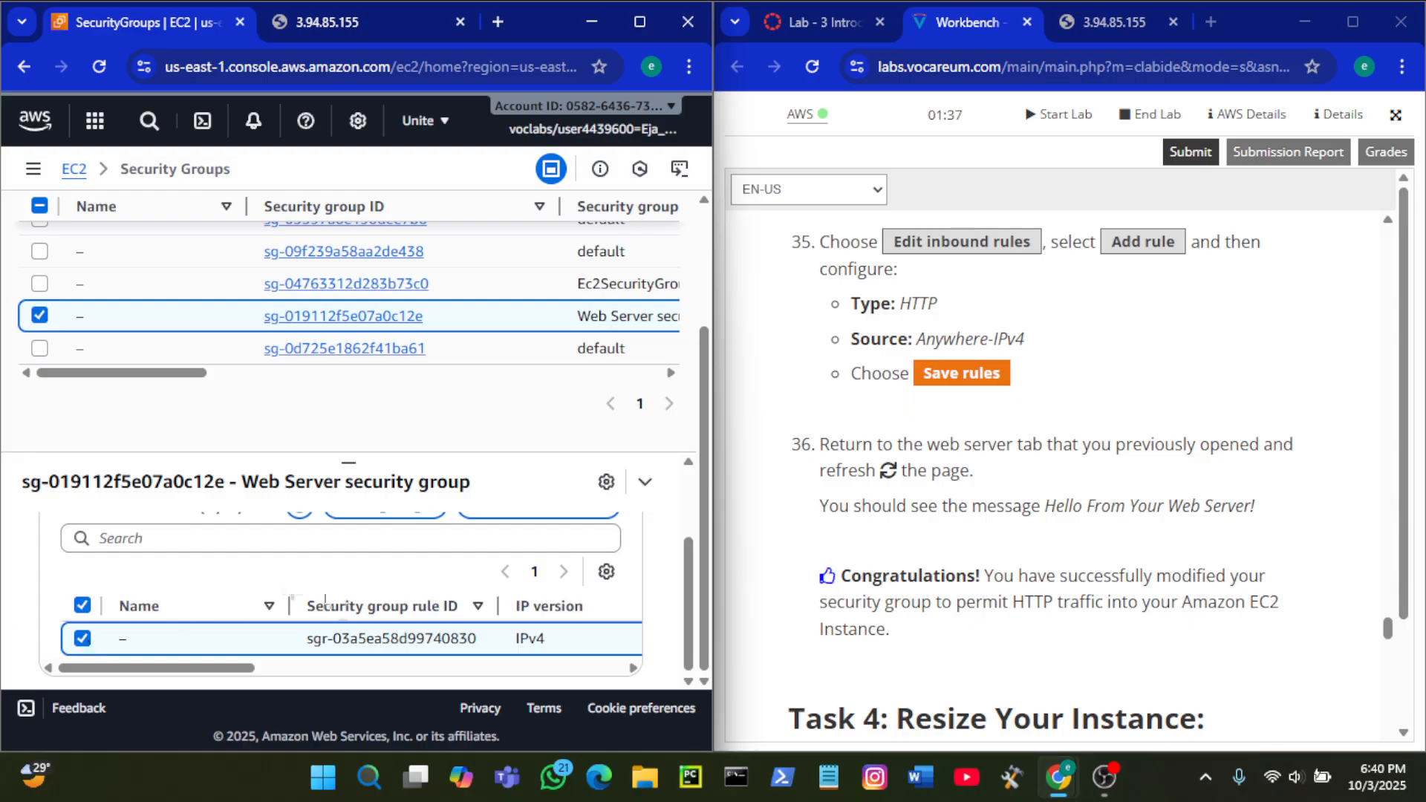
pyautogui.scroll(3, 341, 605)
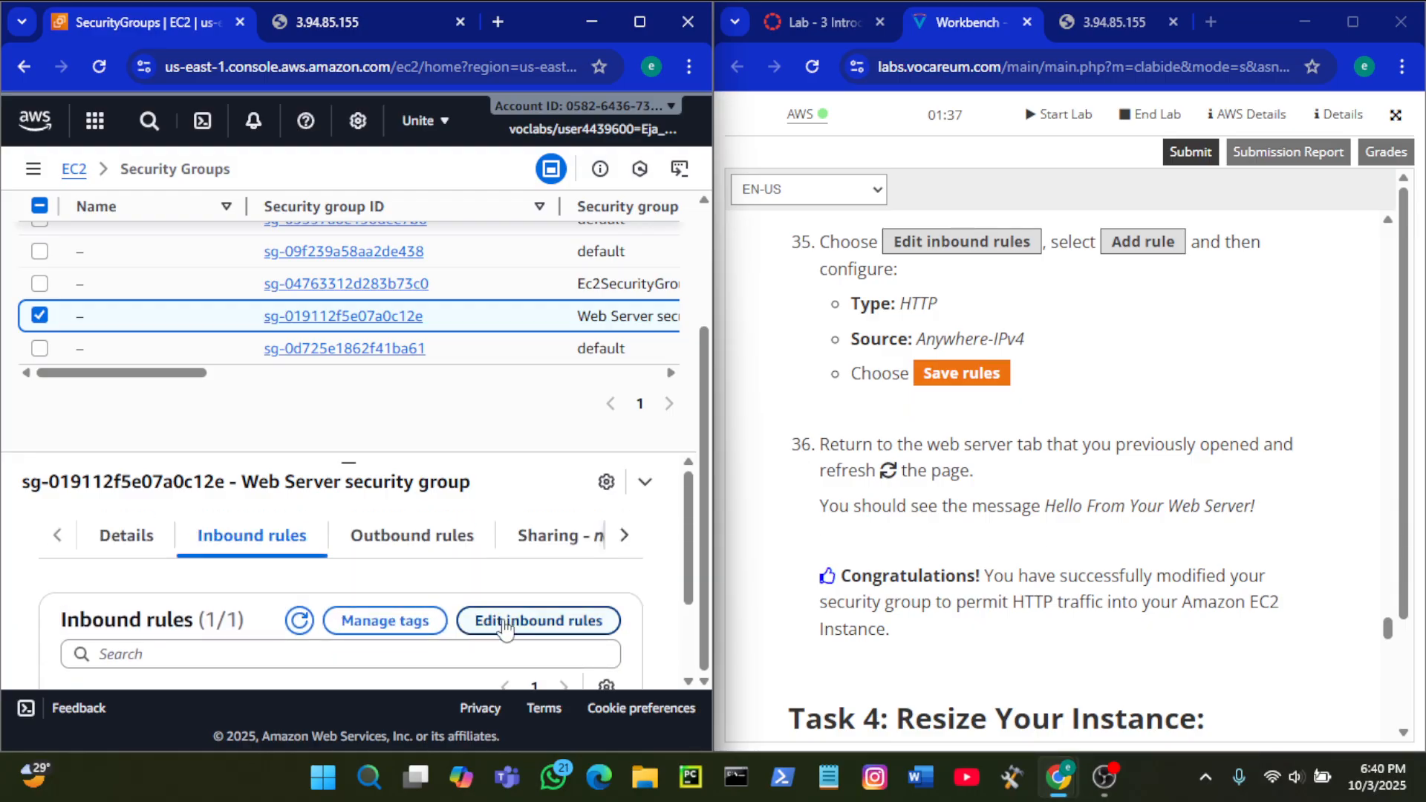
pyautogui.click(538, 620)
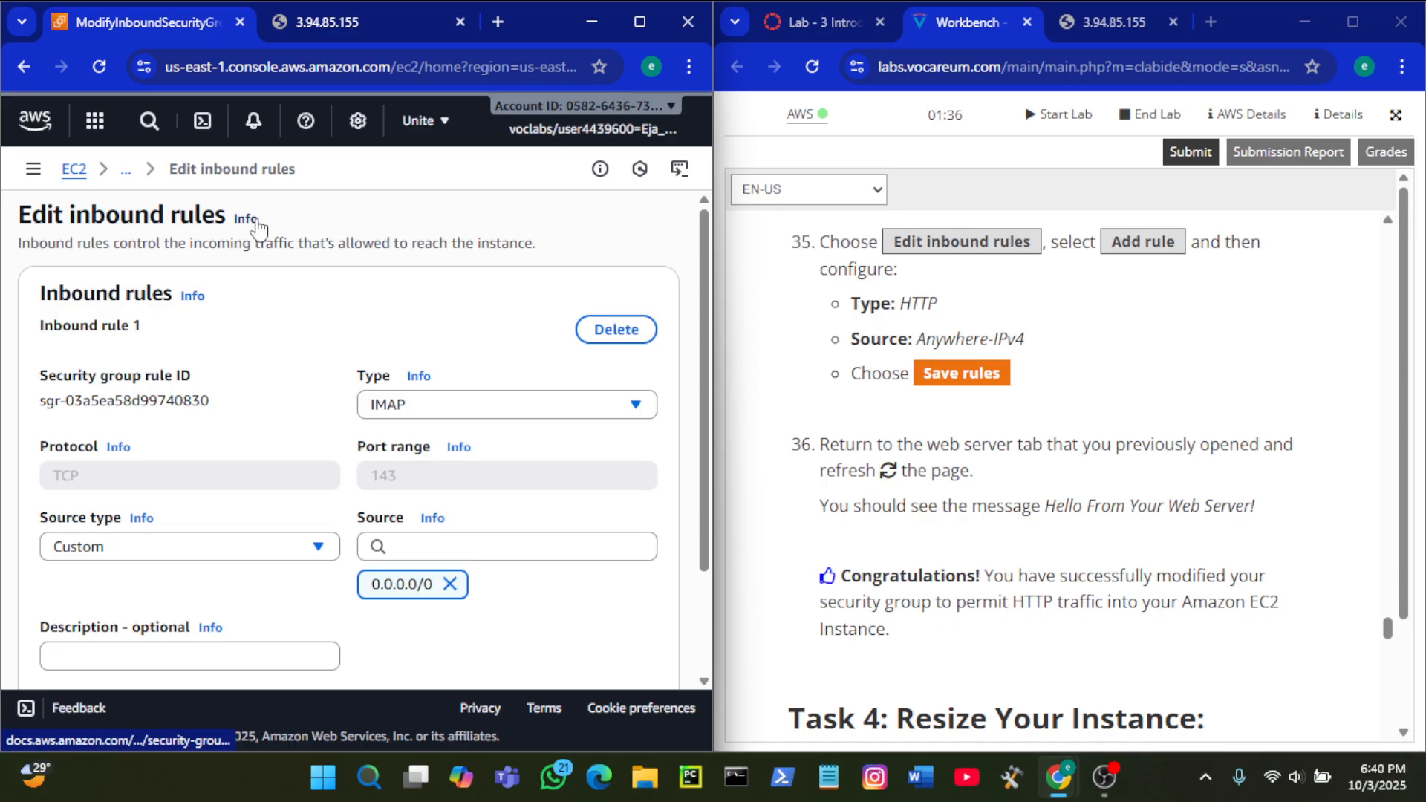
pyautogui.click(19, 72)
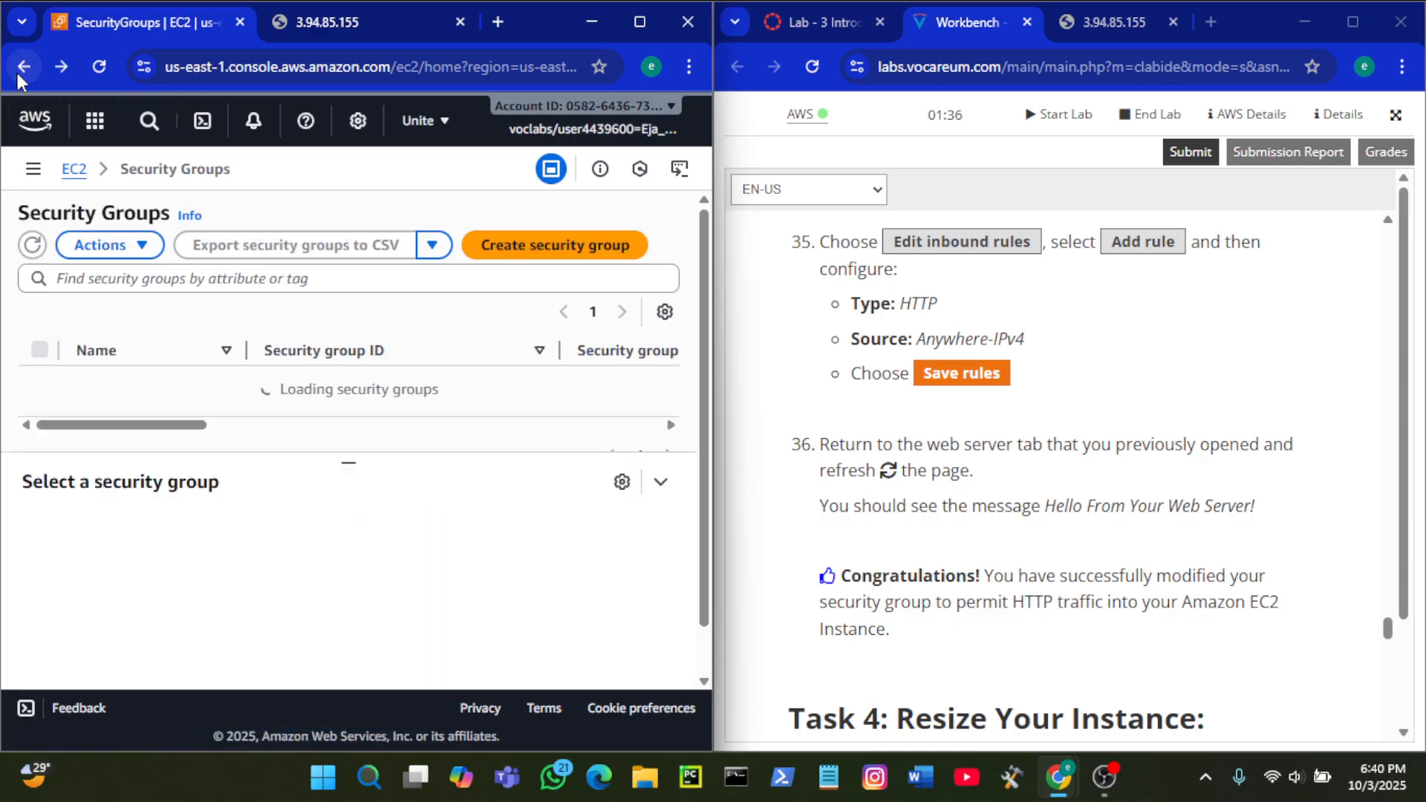
# Step: Recheck the Web Server security group's rule settings in the inbound rule editor and leave it without making changes
pyautogui.scroll(-3, 528, 401)
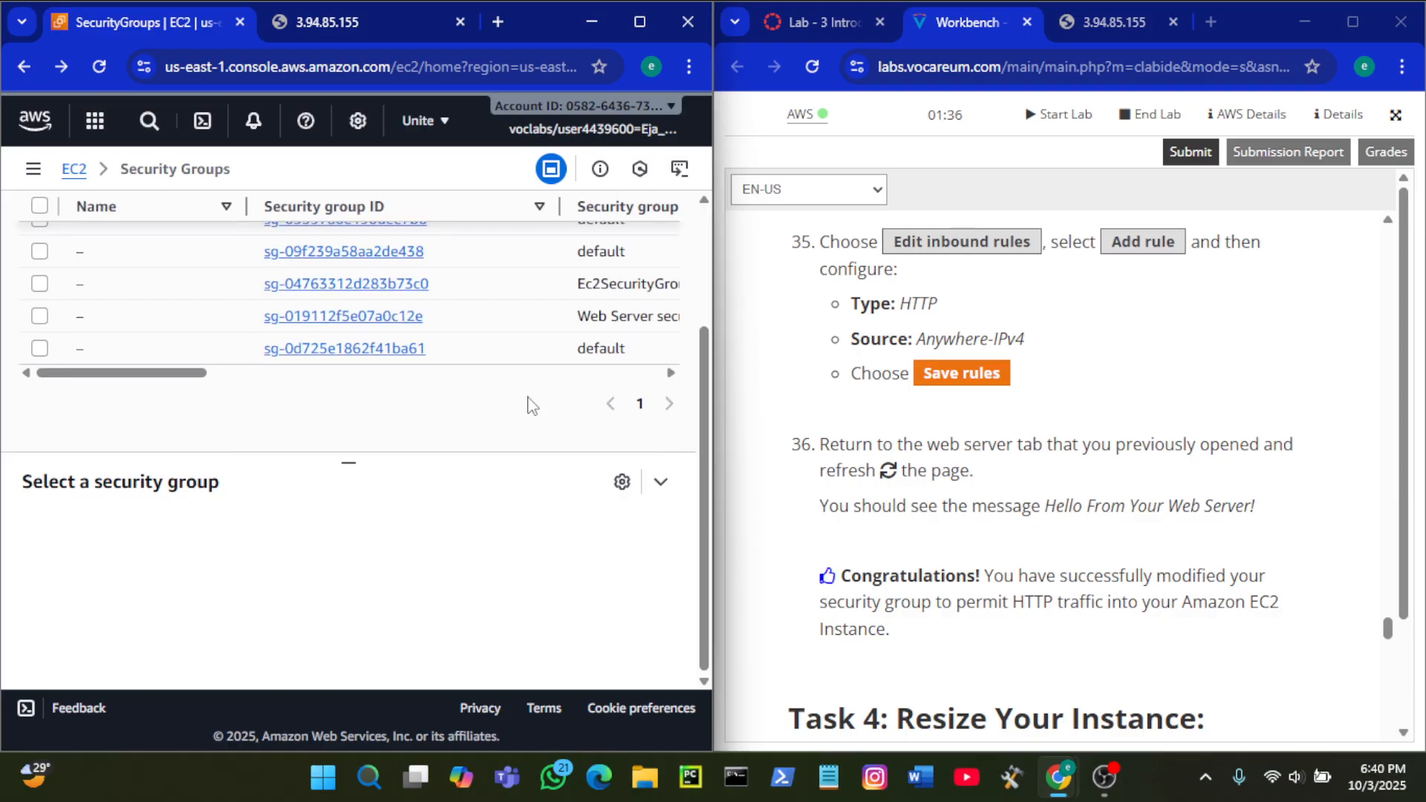
pyautogui.click(40, 316)
pyautogui.click(589, 627)
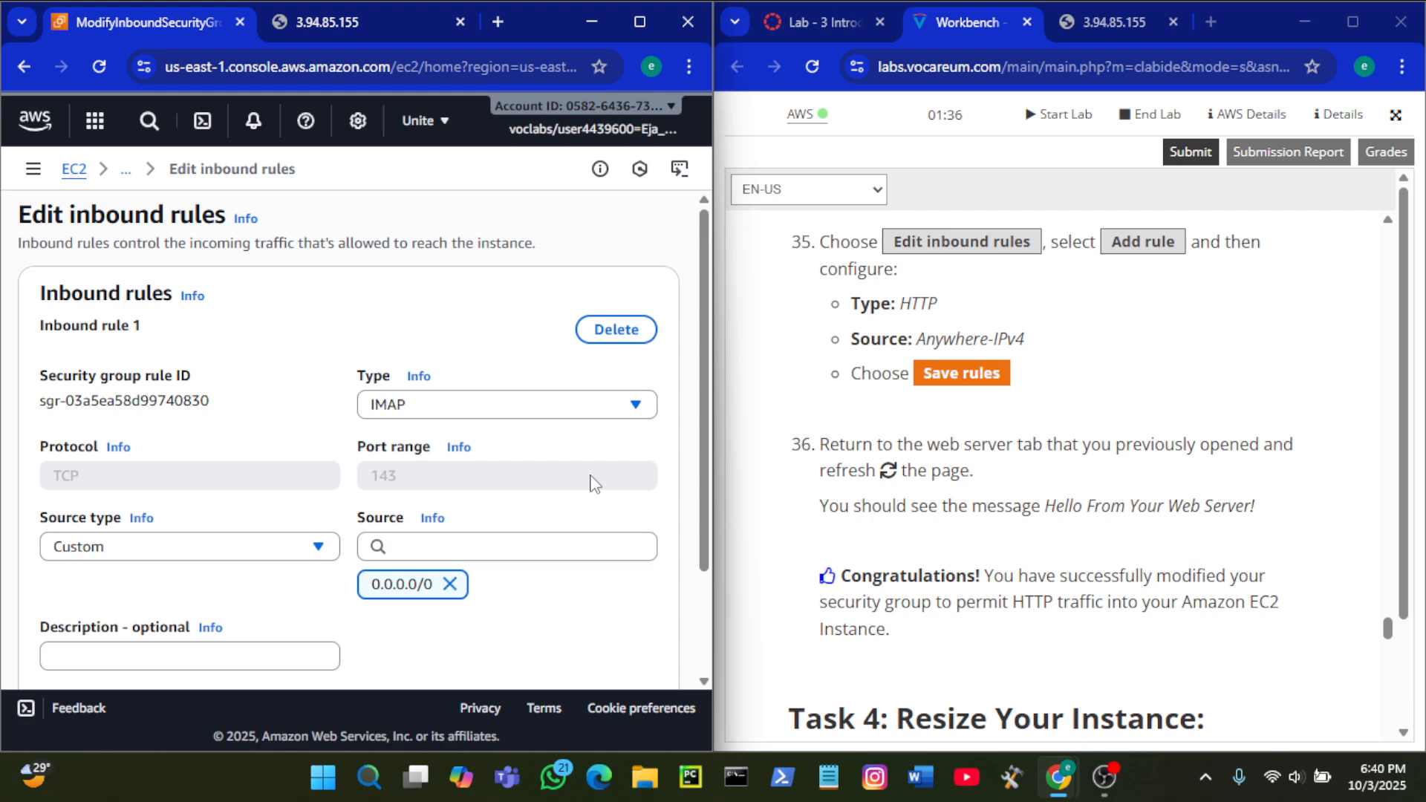
pyautogui.click(24, 66)
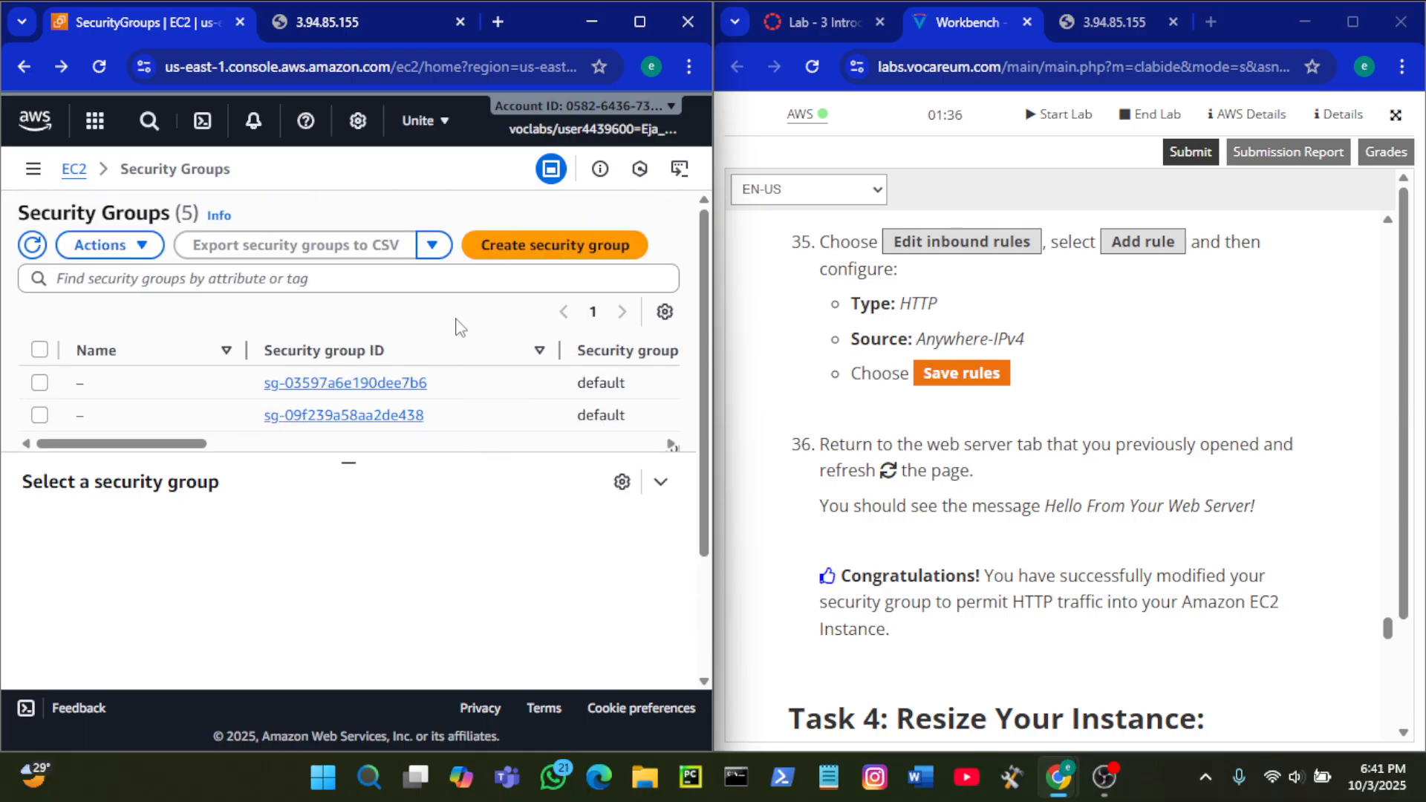
# Step: Select the Web Server security group again and examine its outbound rules
pyautogui.scroll(-3, 460, 327)
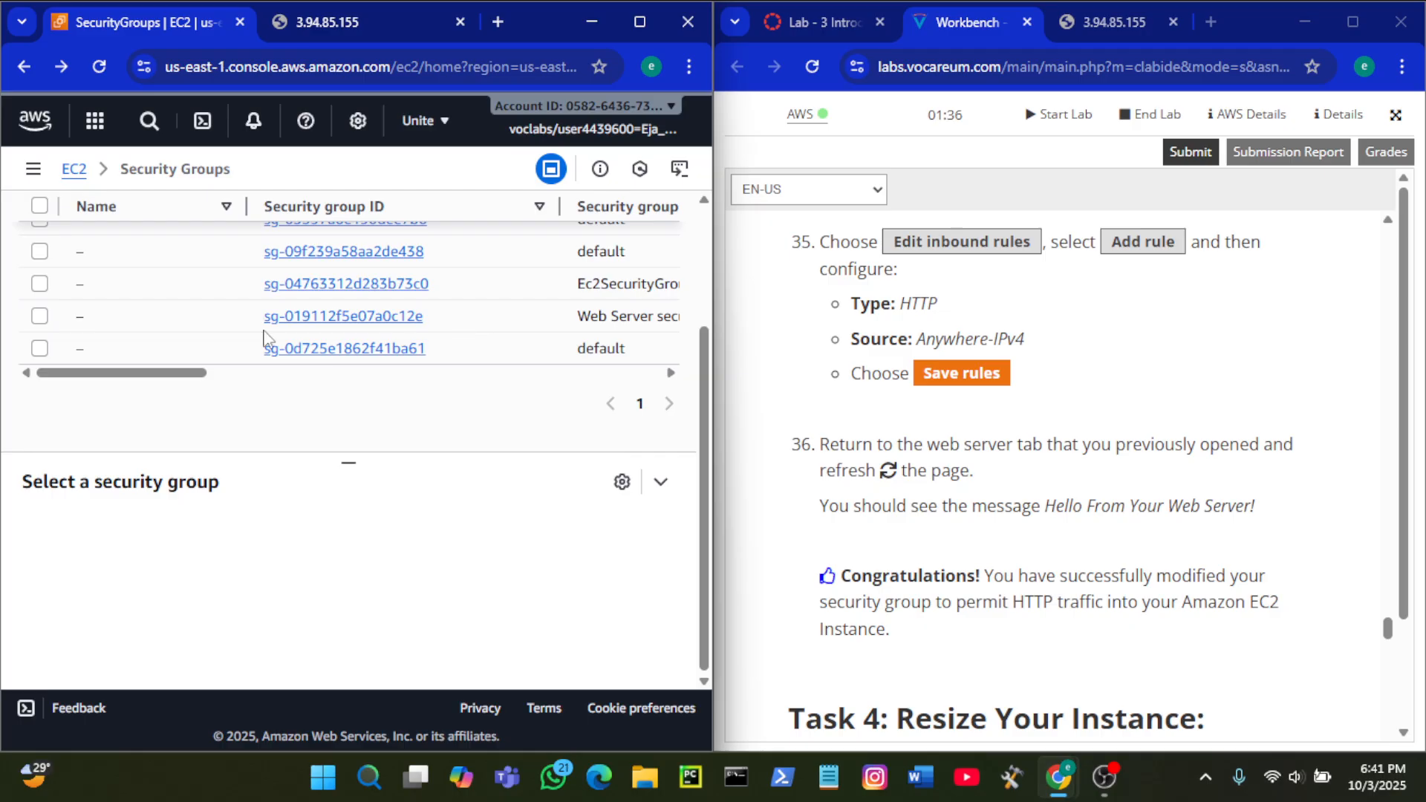
pyautogui.click(37, 316)
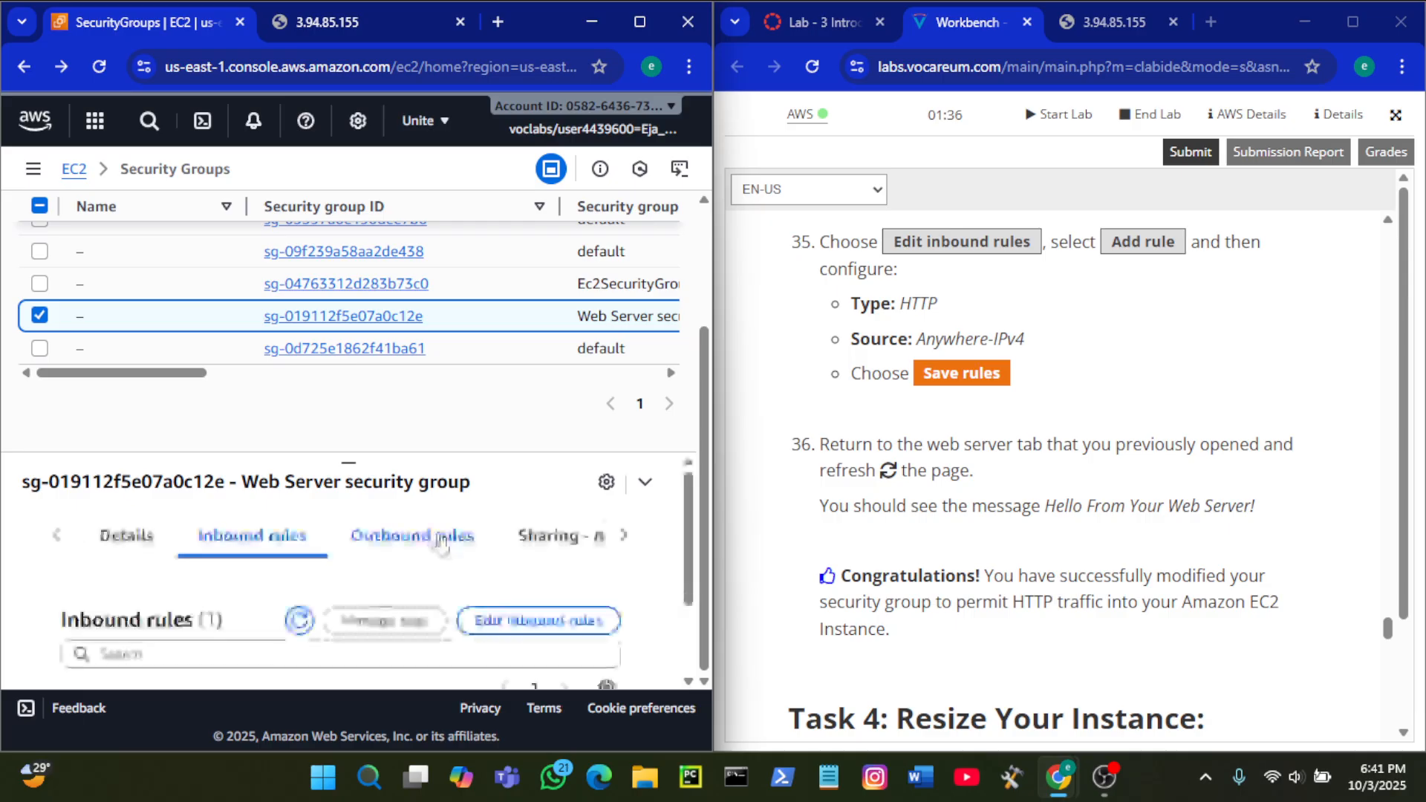
pyautogui.click(442, 538)
pyautogui.scroll(-3, 459, 565)
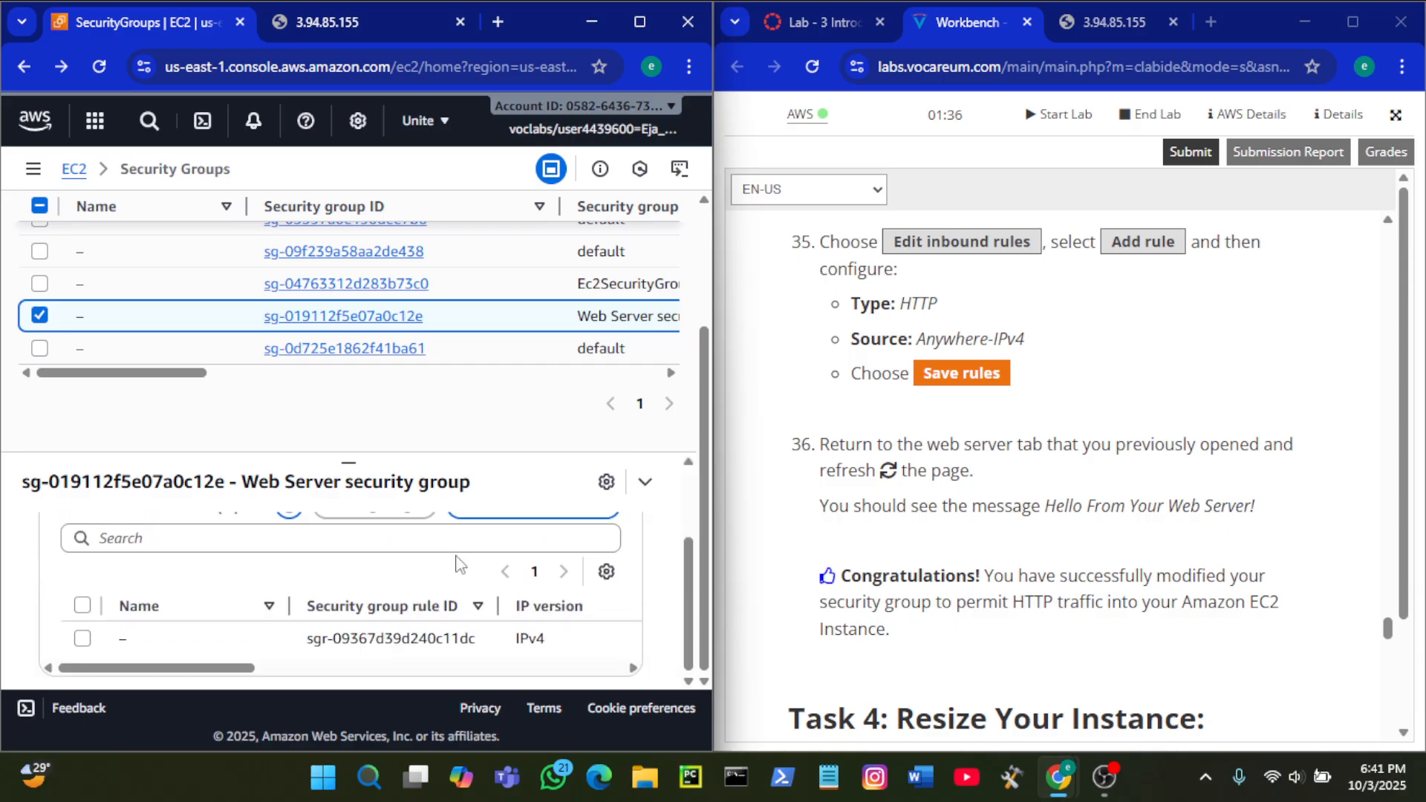
pyautogui.scroll(1, 460, 565)
pyautogui.scroll(-1, 459, 564)
pyautogui.scroll(2, 458, 565)
# Step: Open the Web Server security group's outbound rules for editing and review the rule's settings
pyautogui.click(533, 621)
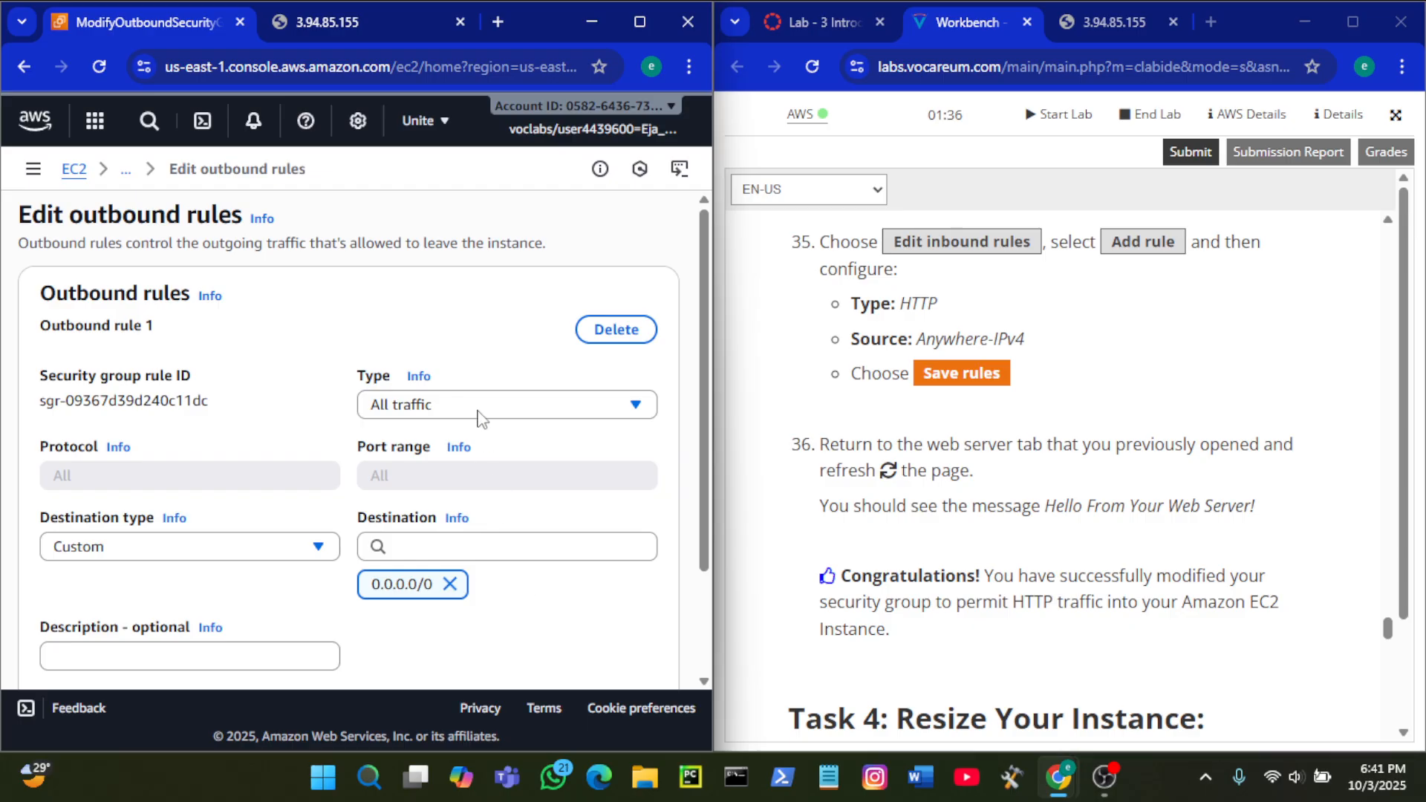
pyautogui.scroll(-2, 473, 394)
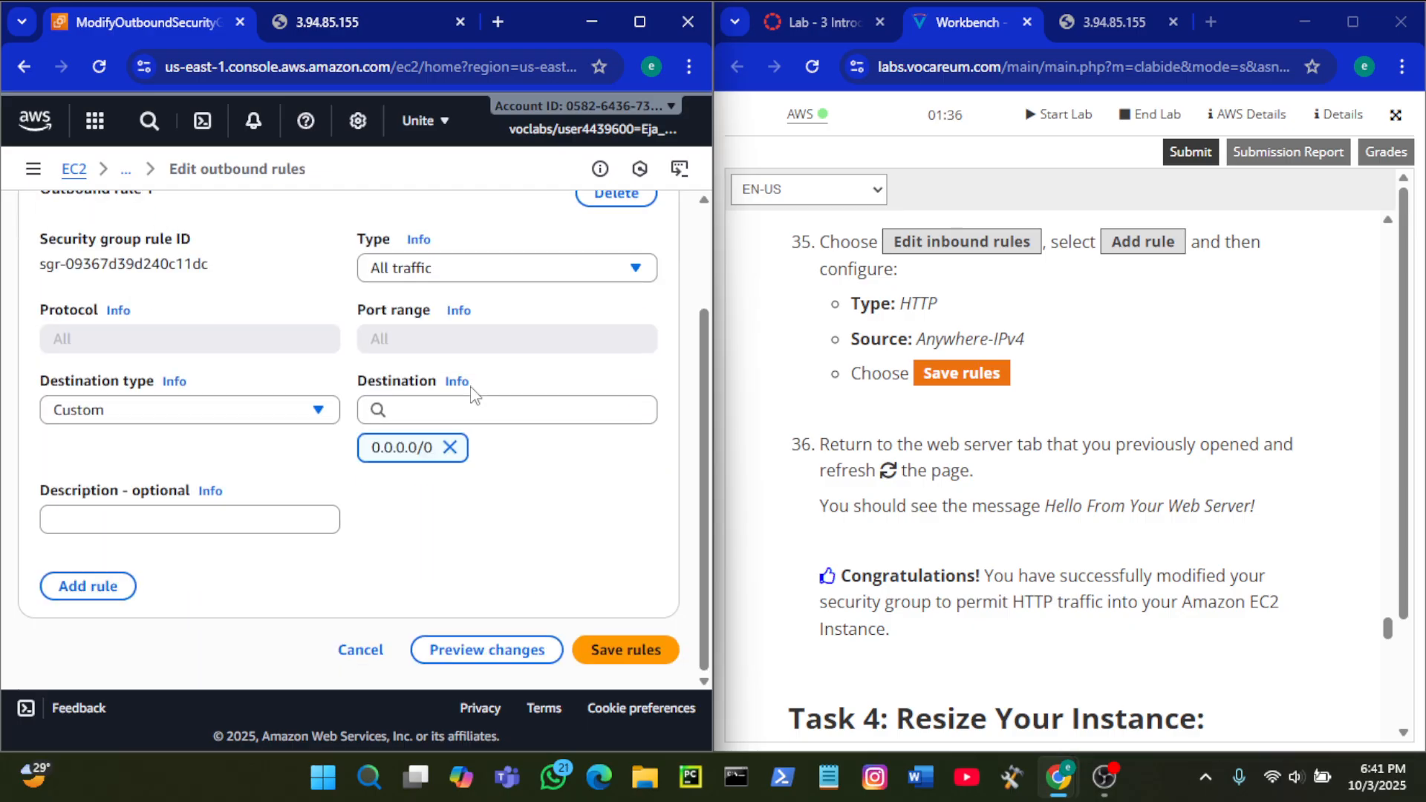
pyautogui.scroll(2, 473, 395)
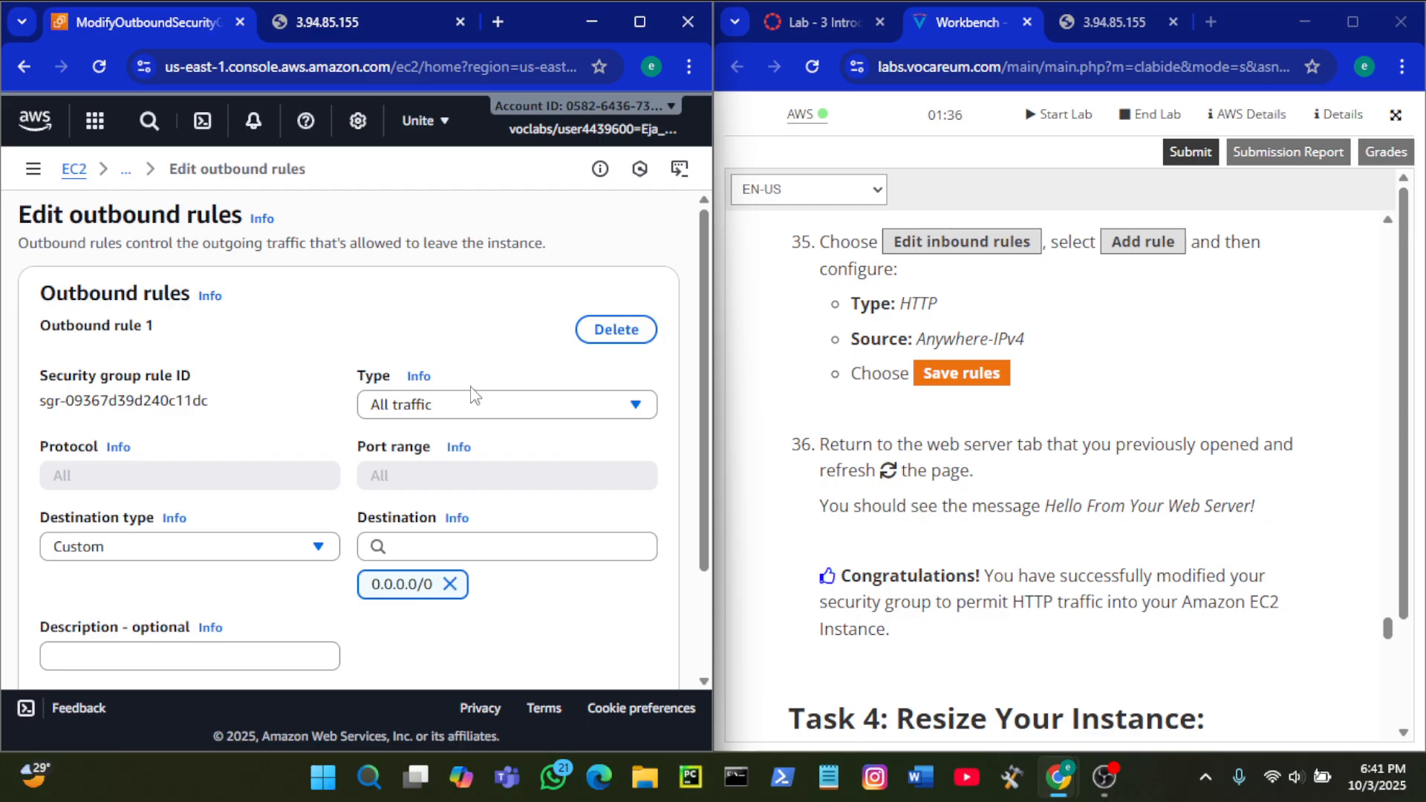
# Step: Leave the outbound rules unedited and open the inbound rules of the Web Server security group for editing
pyautogui.click(25, 66)
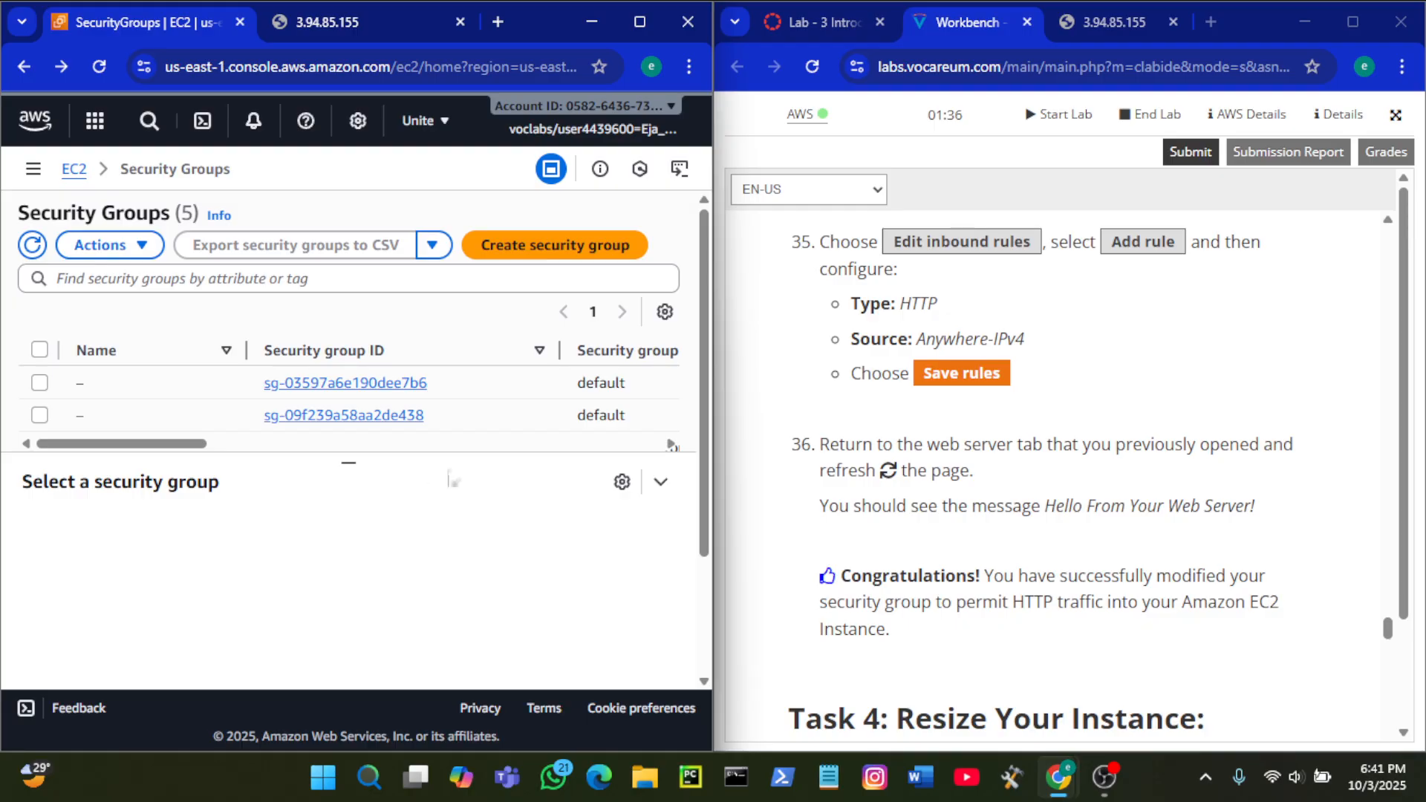
pyautogui.scroll(-3, 423, 403)
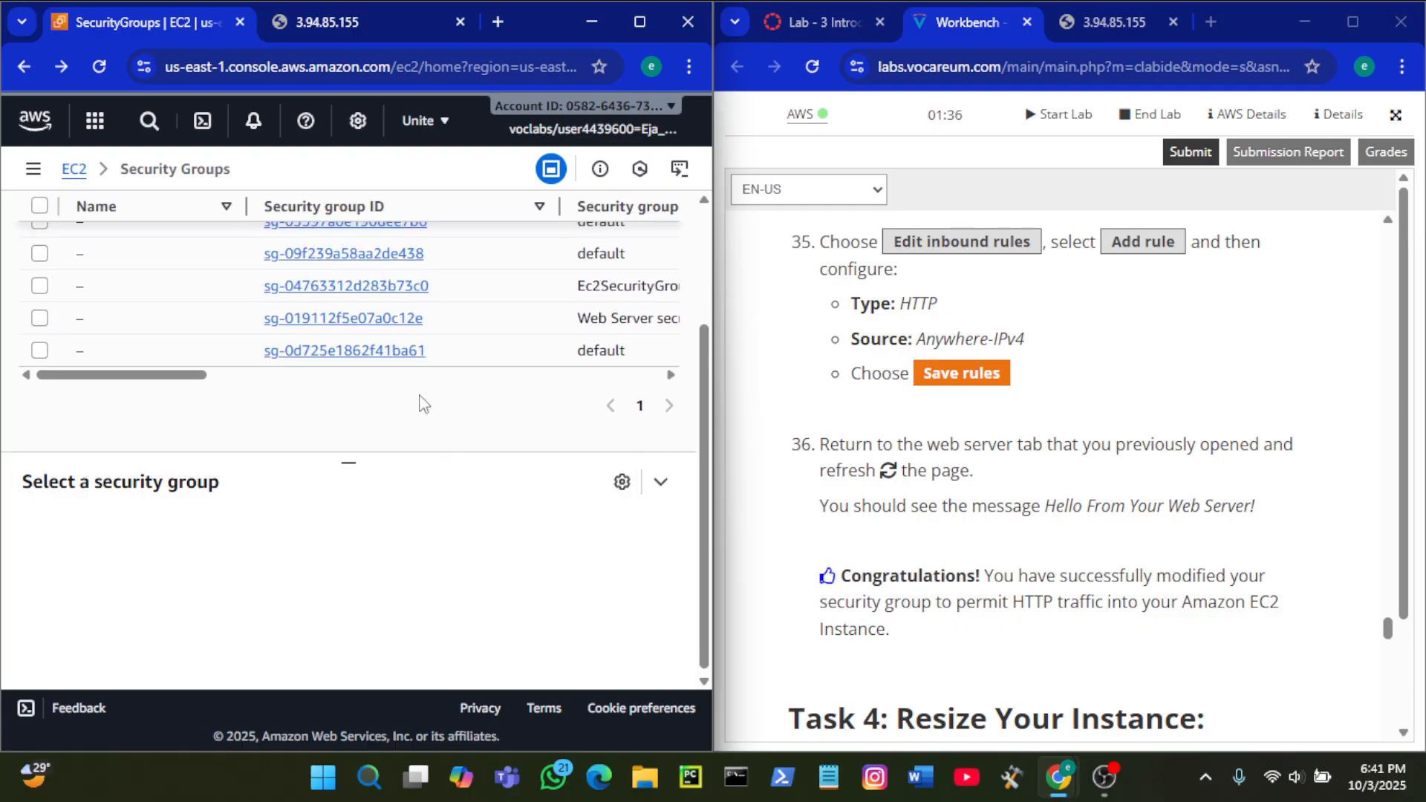
pyautogui.click(40, 316)
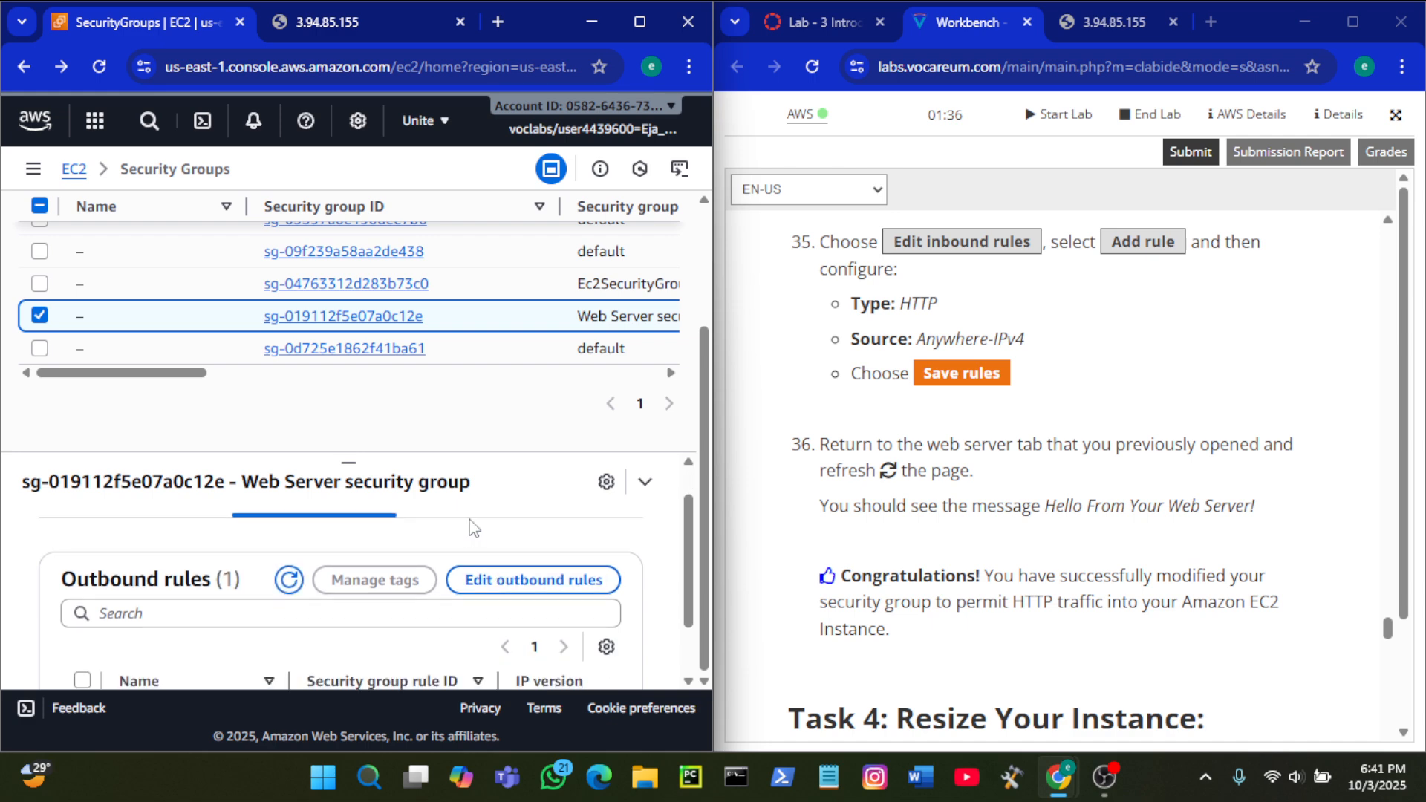
pyautogui.click(187, 541)
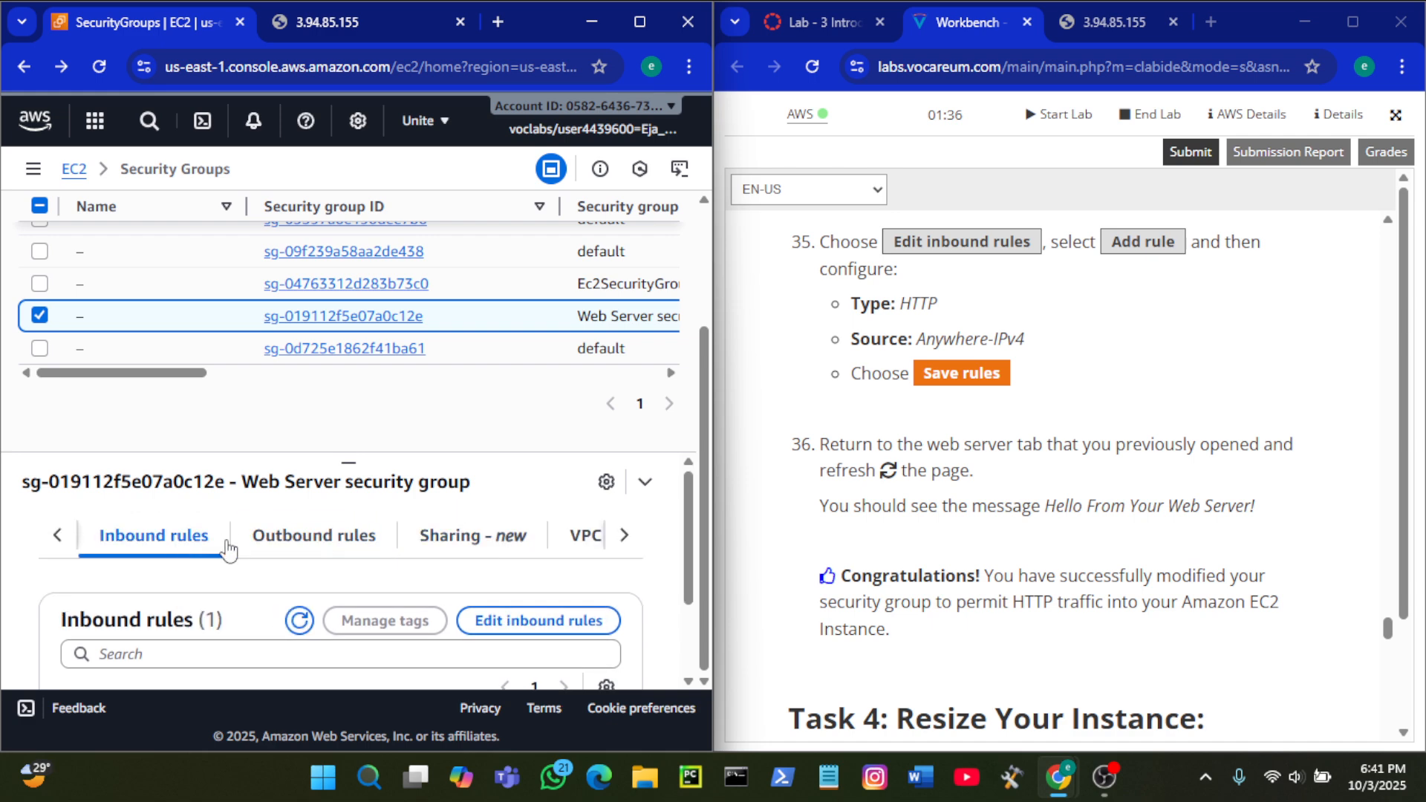
pyautogui.scroll(-2, 532, 579)
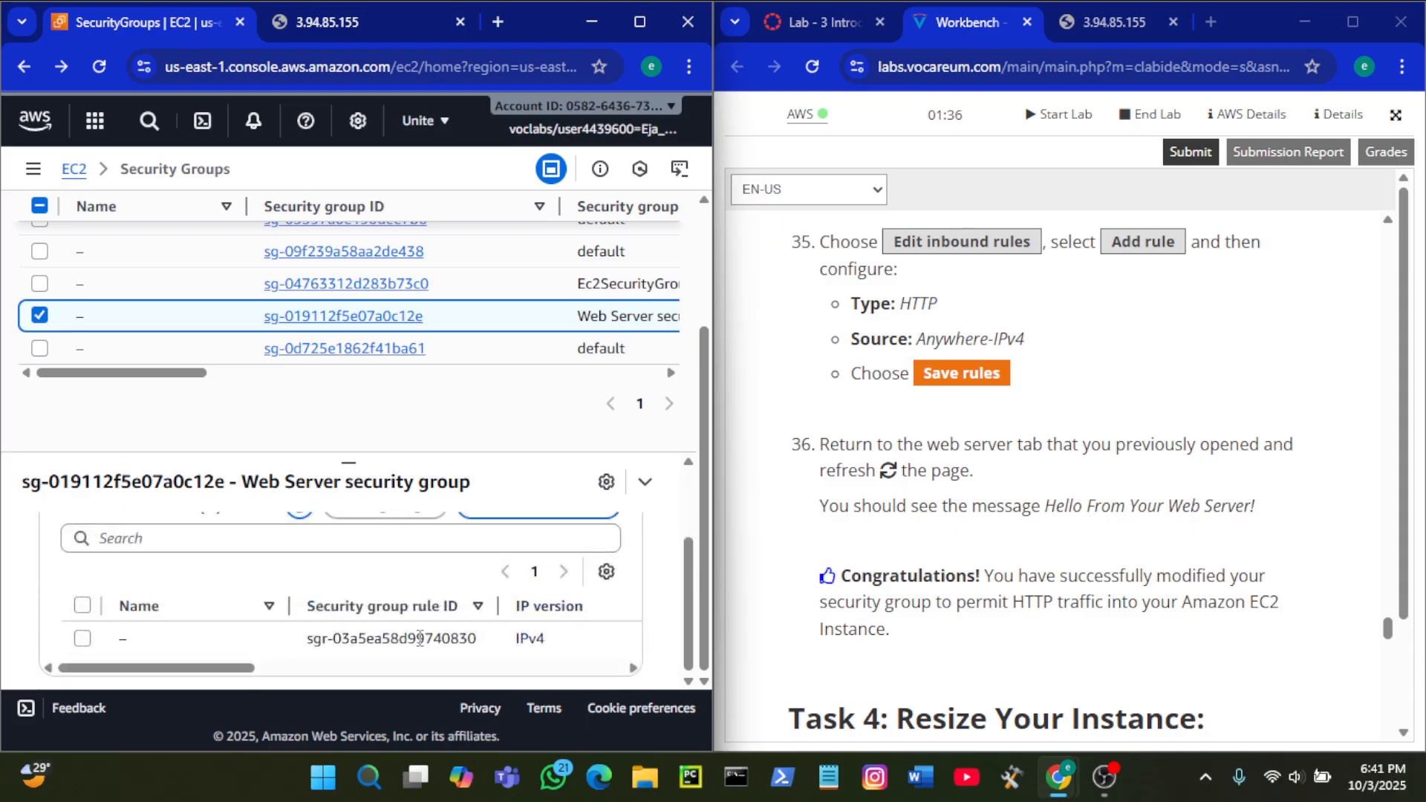
pyautogui.scroll(2, 420, 638)
pyautogui.click(526, 579)
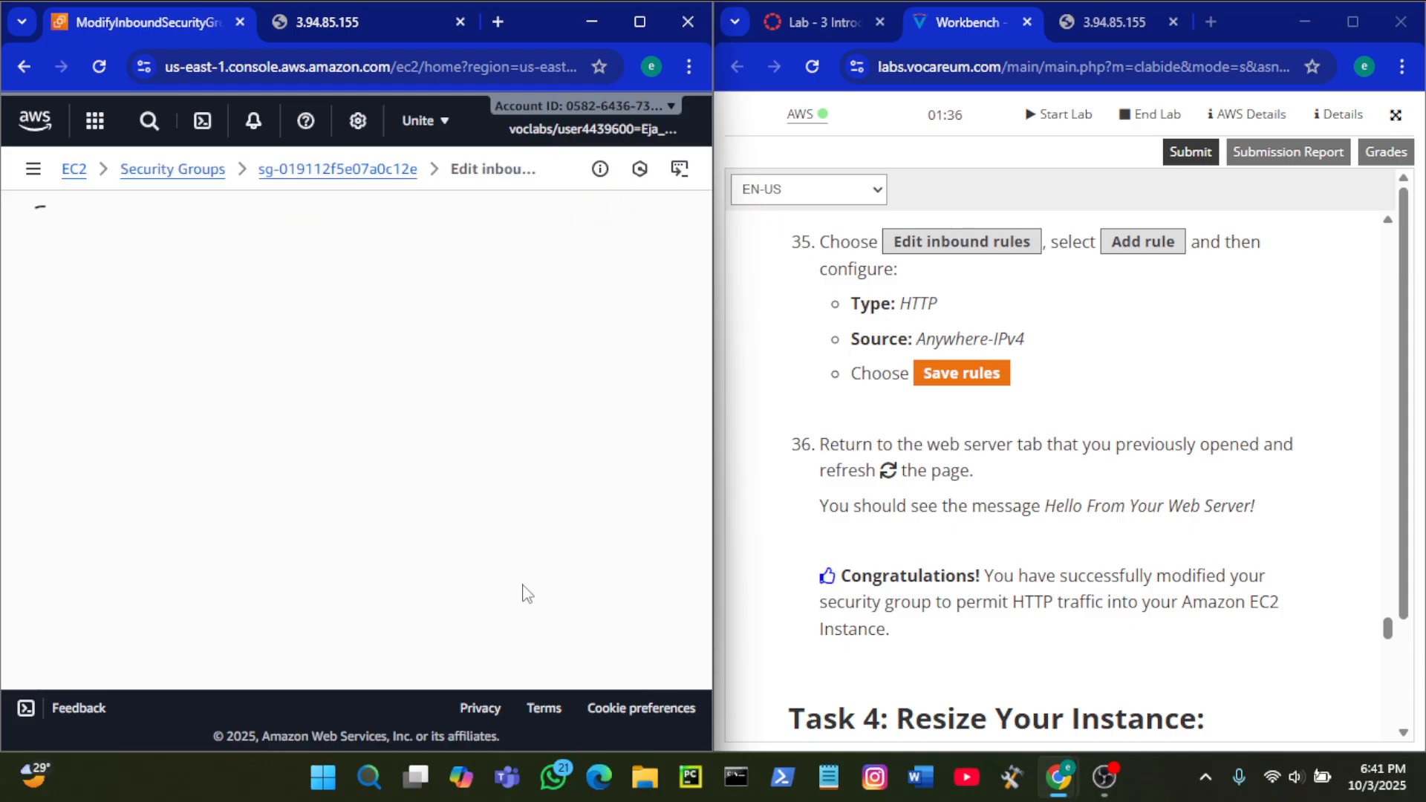
# Step: Set inbound rule 1 to type HTTP with source type Anywhere-IPv4 and save the rules
pyautogui.click(630, 410)
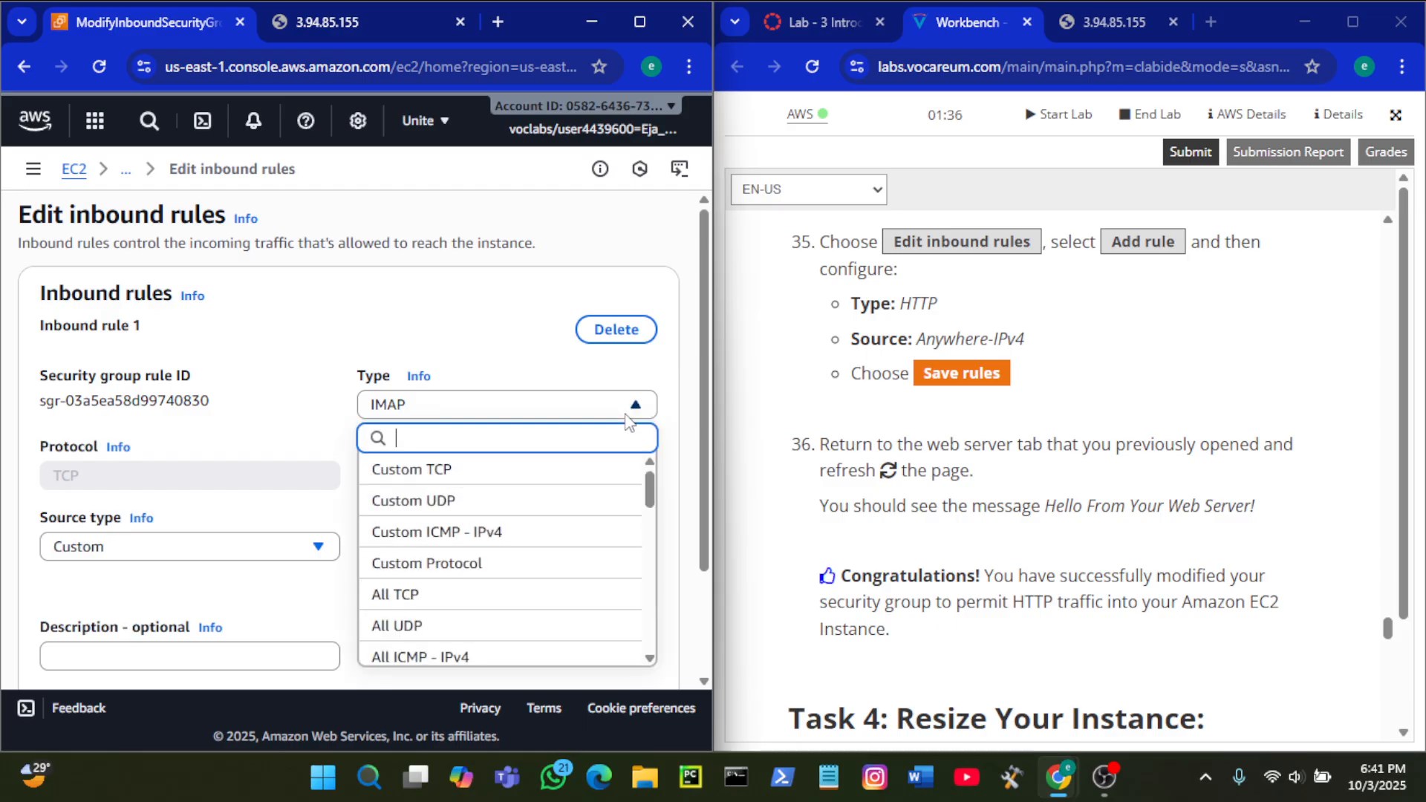
pyautogui.scroll(-5, 505, 598)
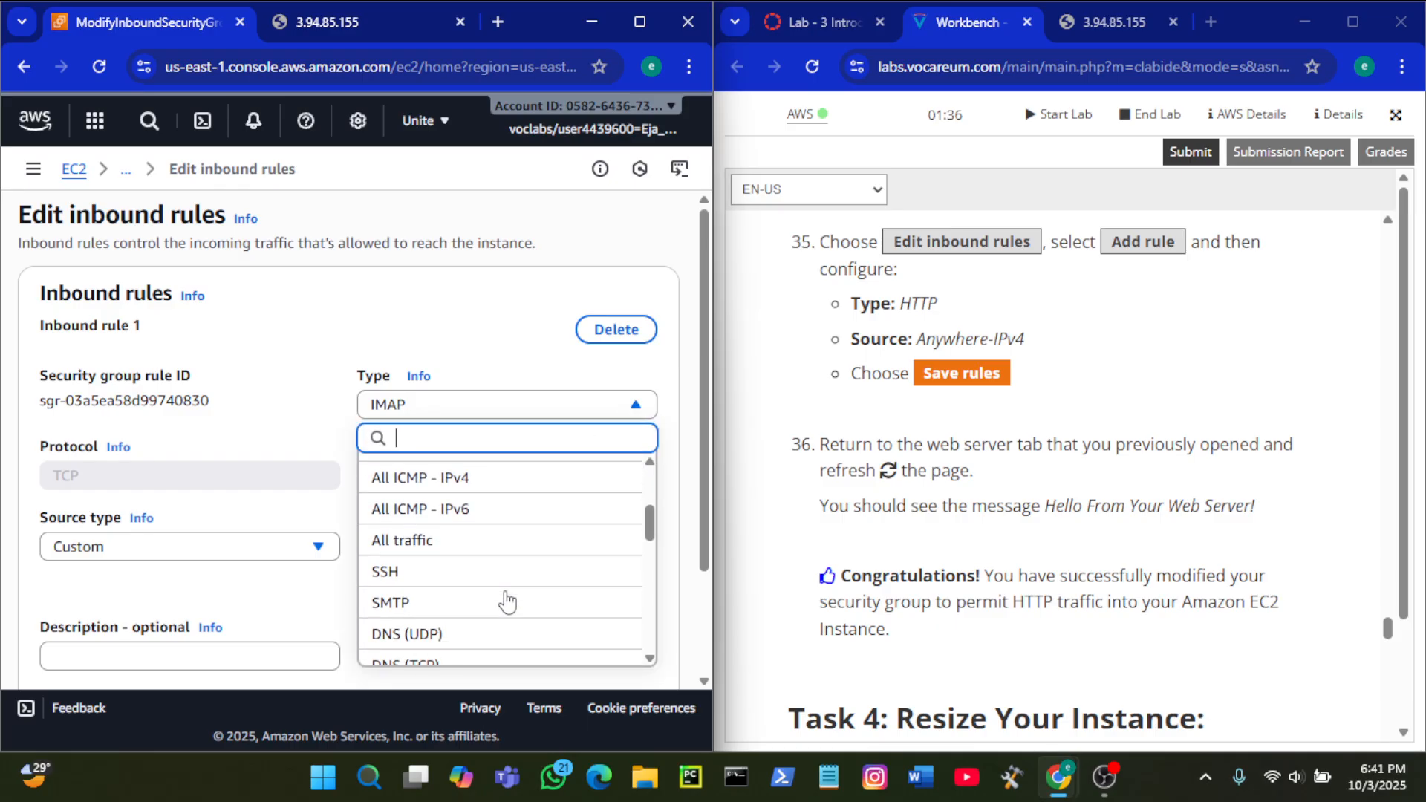
pyautogui.scroll(-2, 505, 598)
pyautogui.click(479, 569)
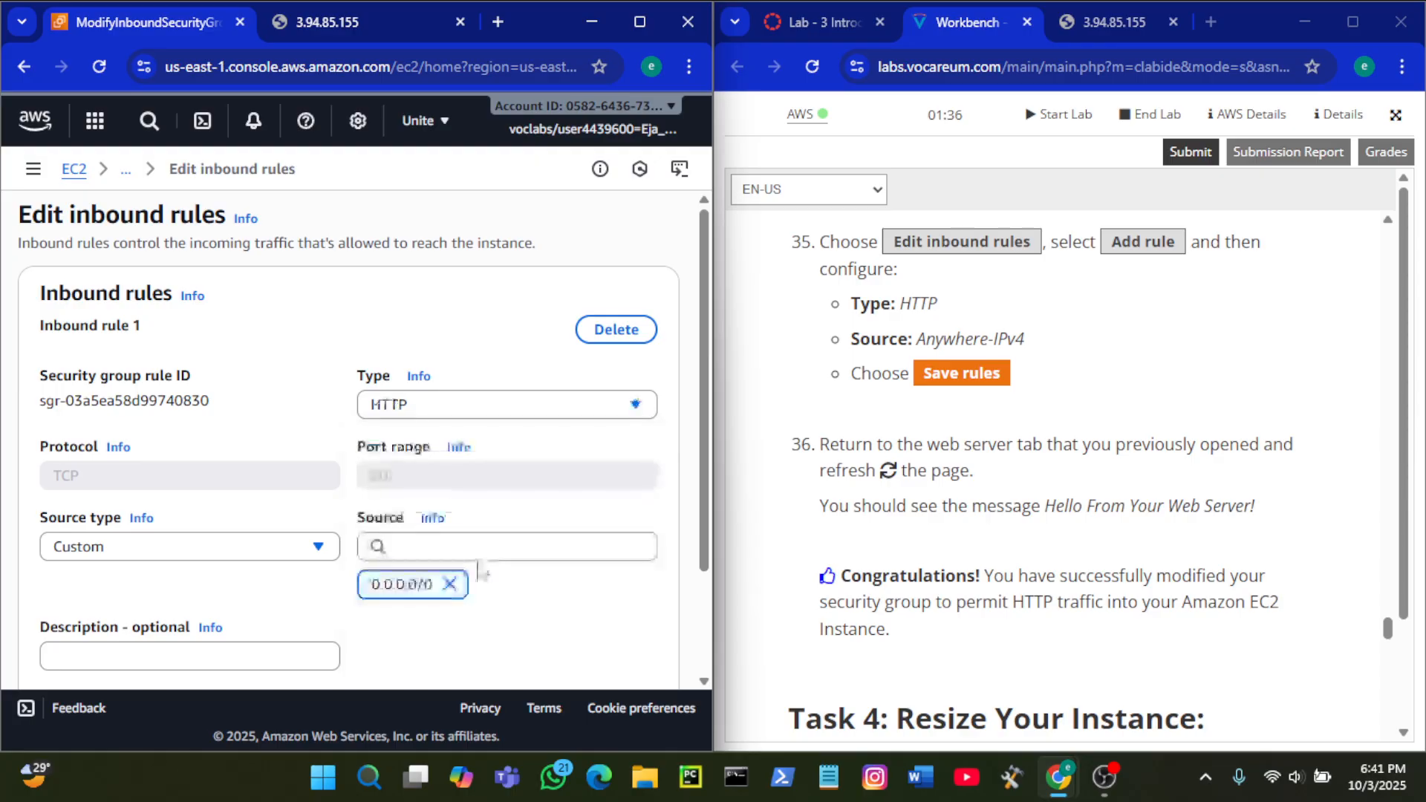
pyautogui.click(298, 553)
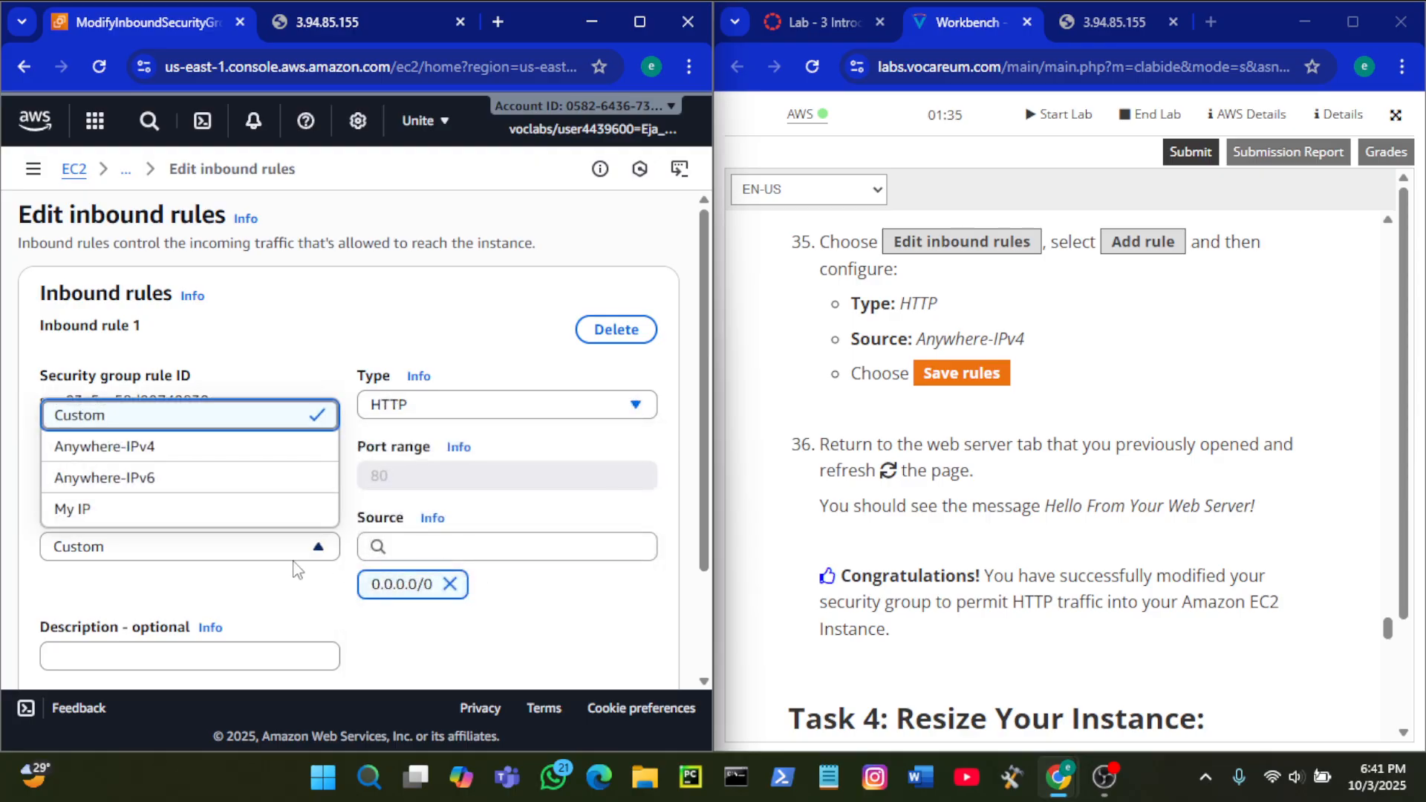
pyautogui.click(235, 454)
pyautogui.scroll(-2, 309, 350)
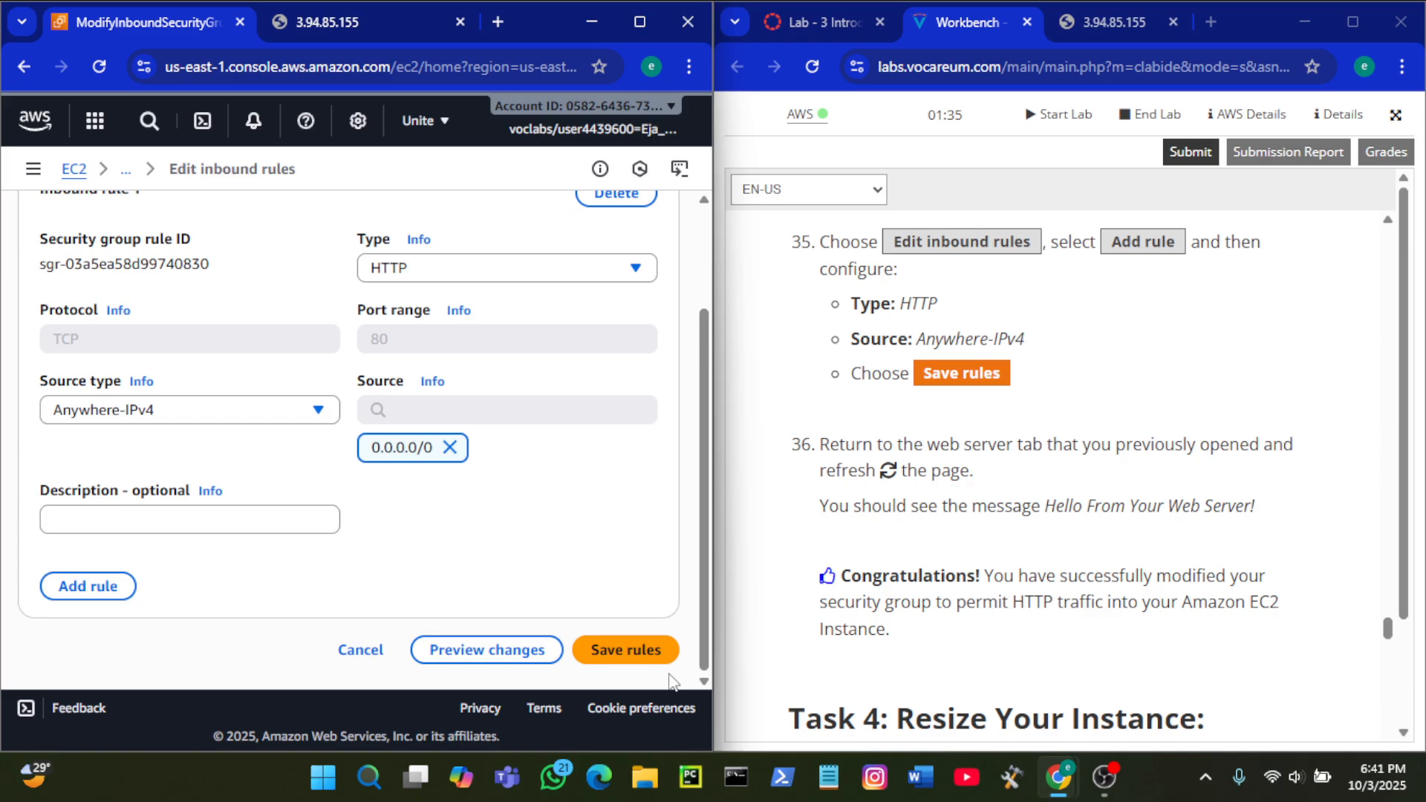
pyautogui.click(628, 650)
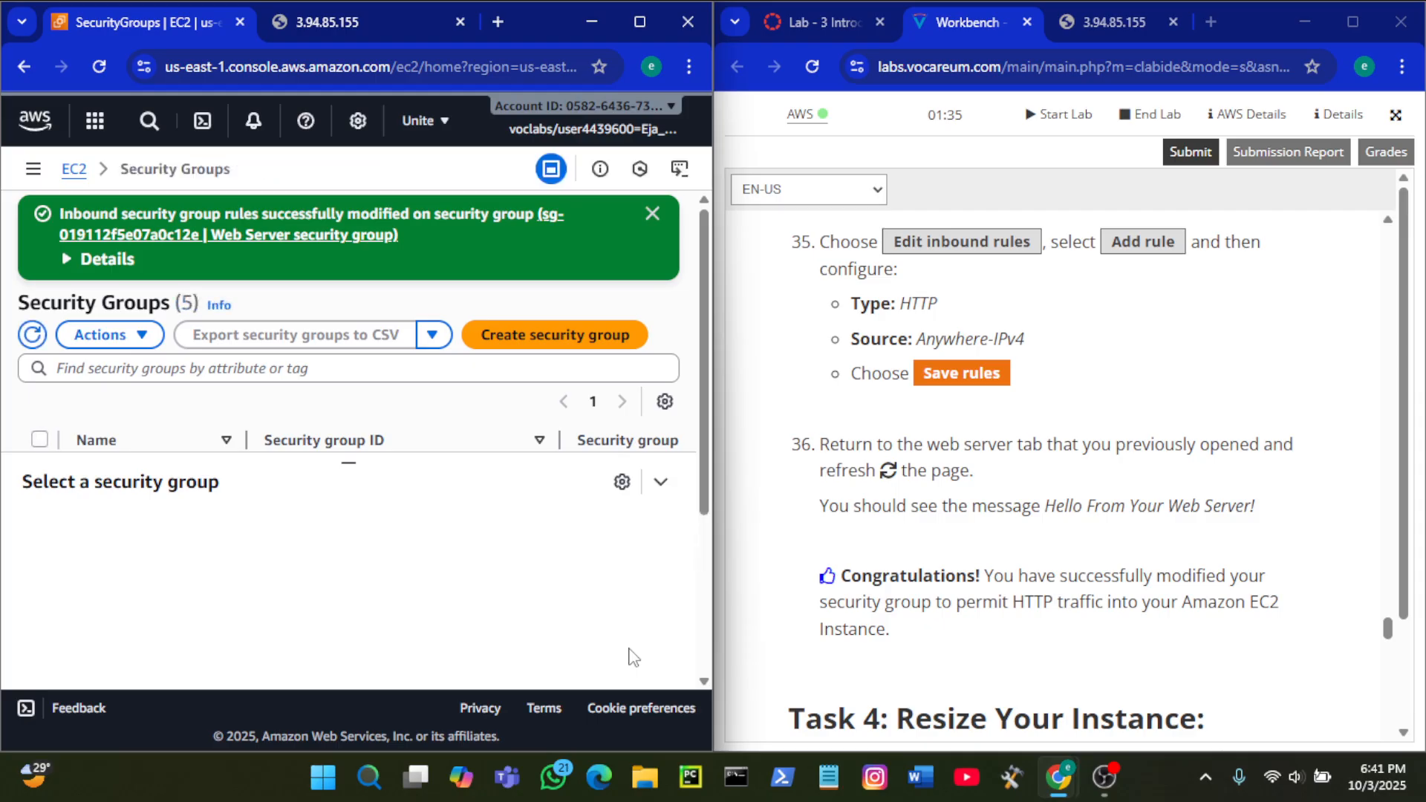
# Step: Try to set the Web Server security group's HTTP inbound rule to source type Anywhere-IPv4 again, then cancel the edit
pyautogui.scroll(-3, 437, 432)
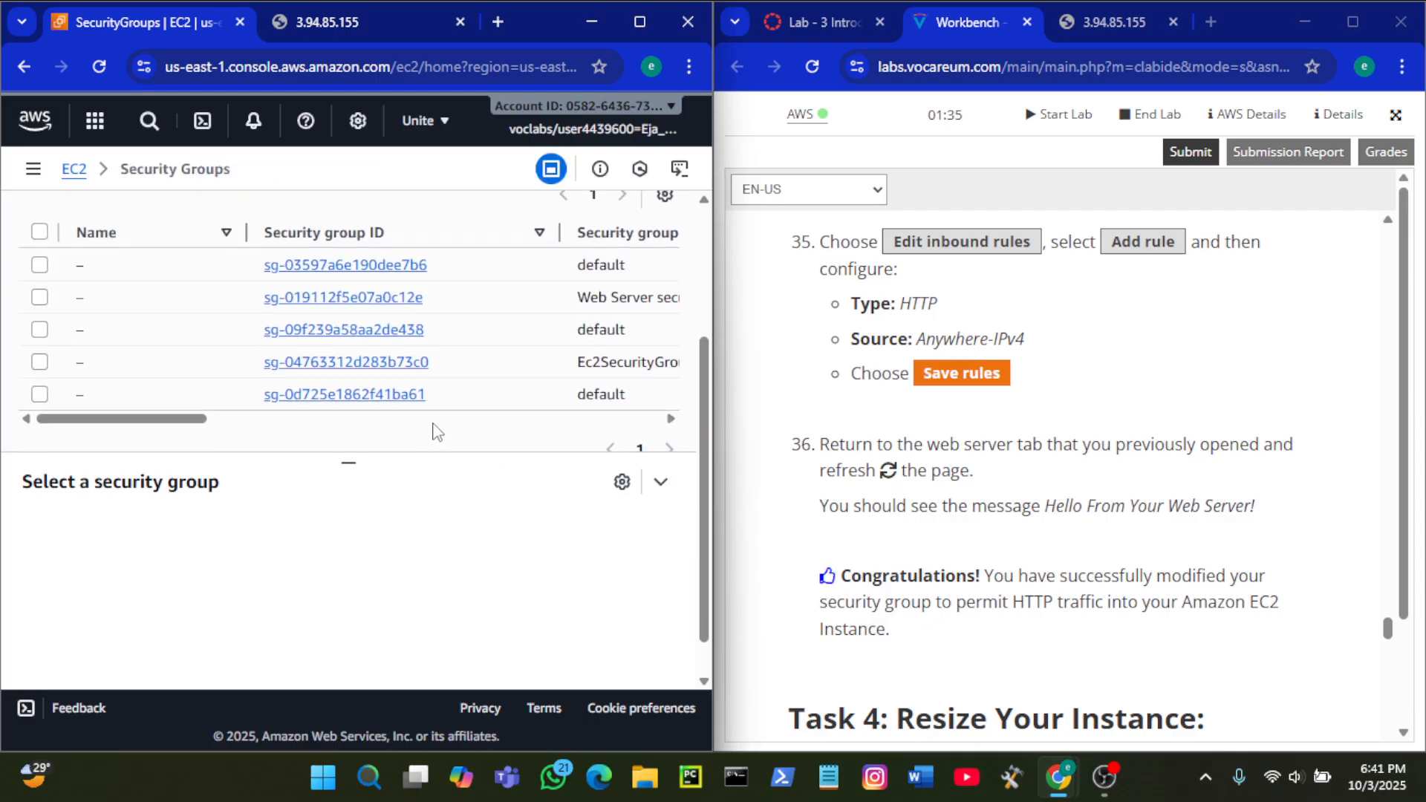
pyautogui.click(41, 298)
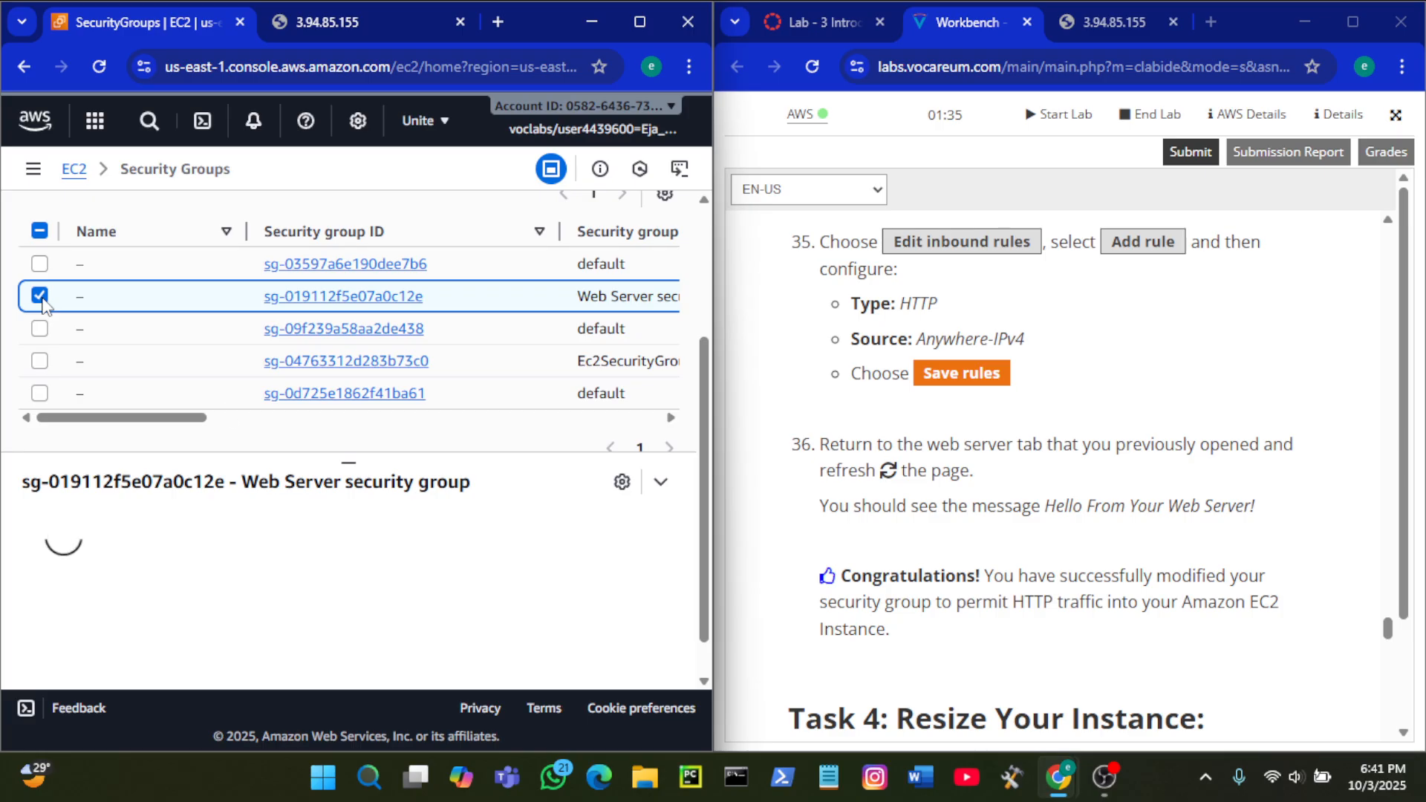
pyautogui.scroll(-2, 491, 551)
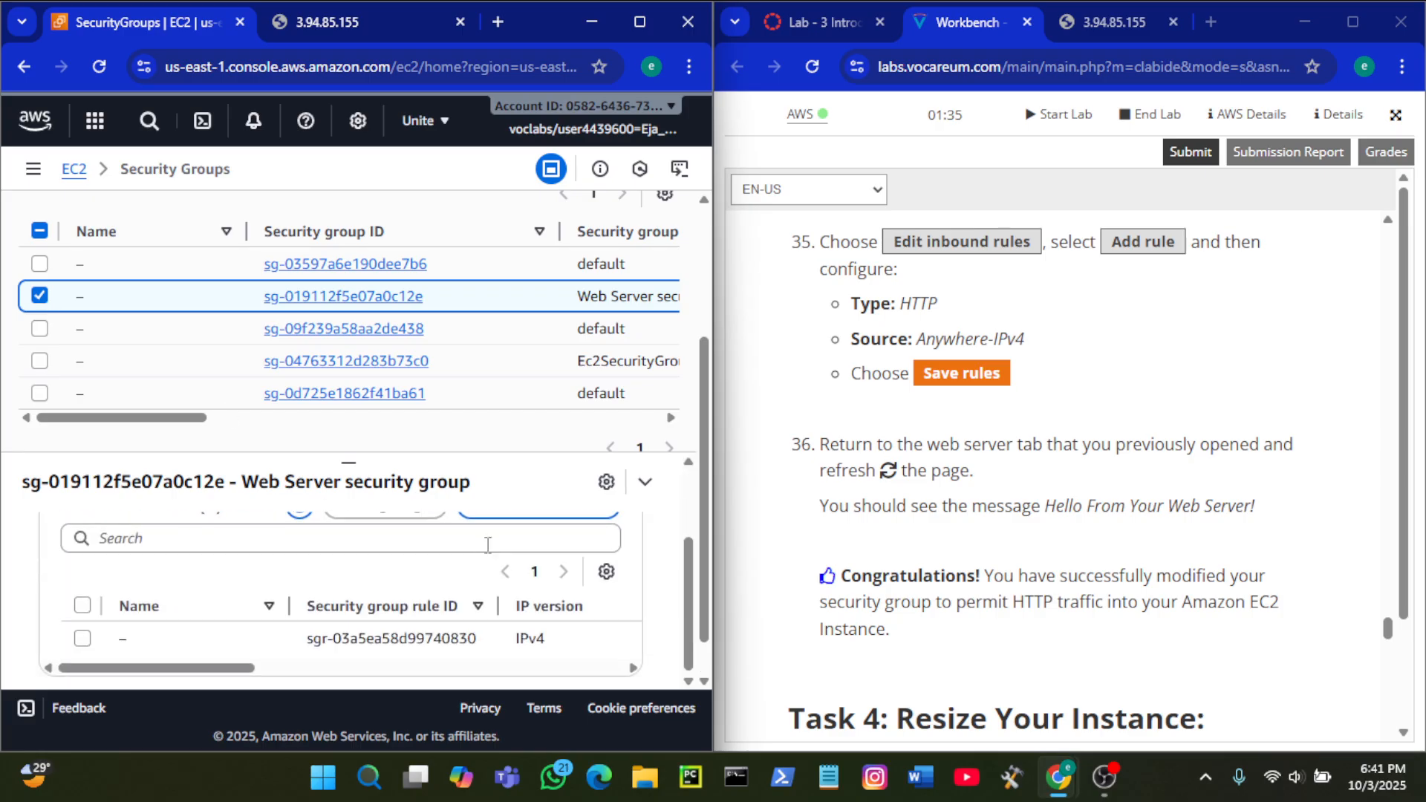
pyautogui.scroll(2, 493, 594)
pyautogui.click(496, 614)
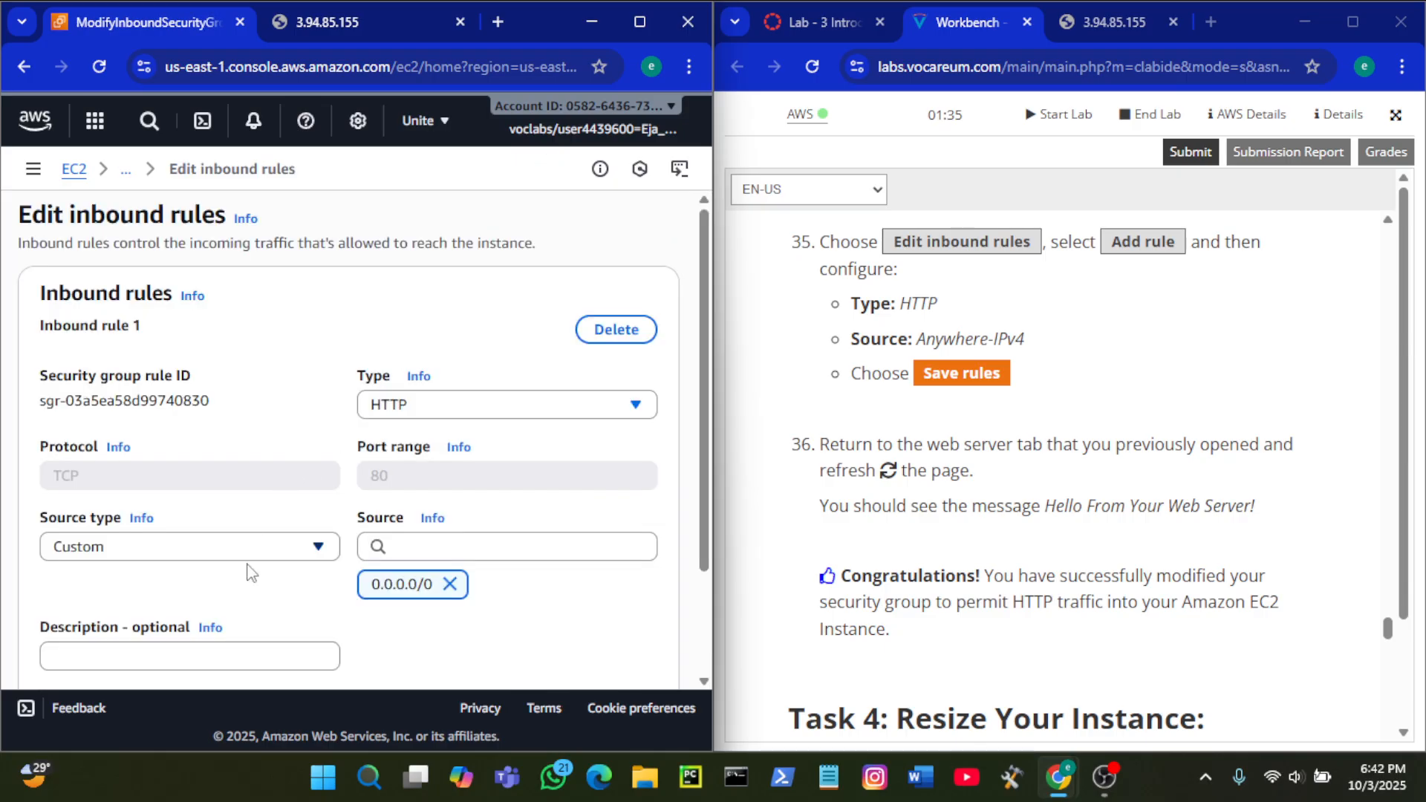
pyautogui.click(281, 547)
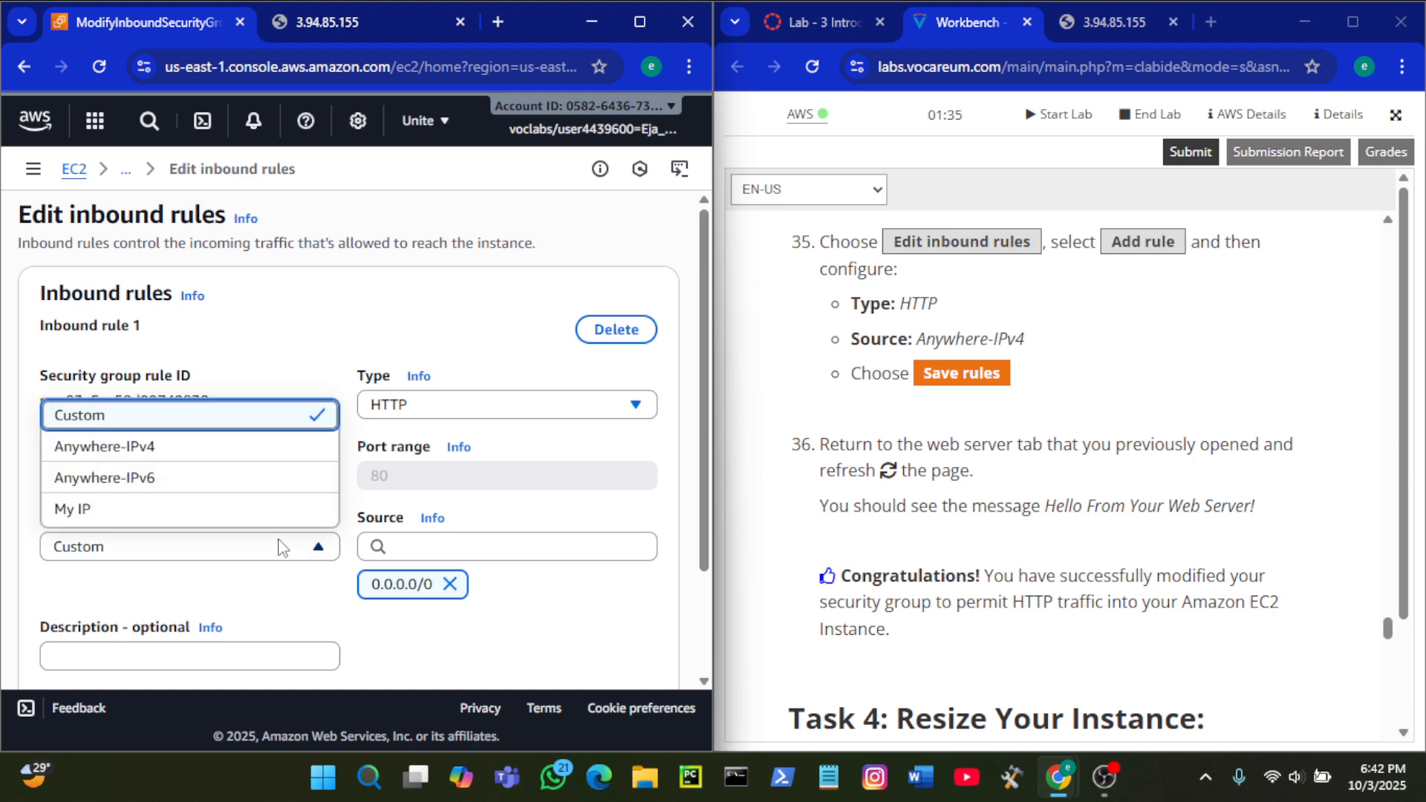
pyautogui.click(182, 450)
pyautogui.scroll(-2, 456, 318)
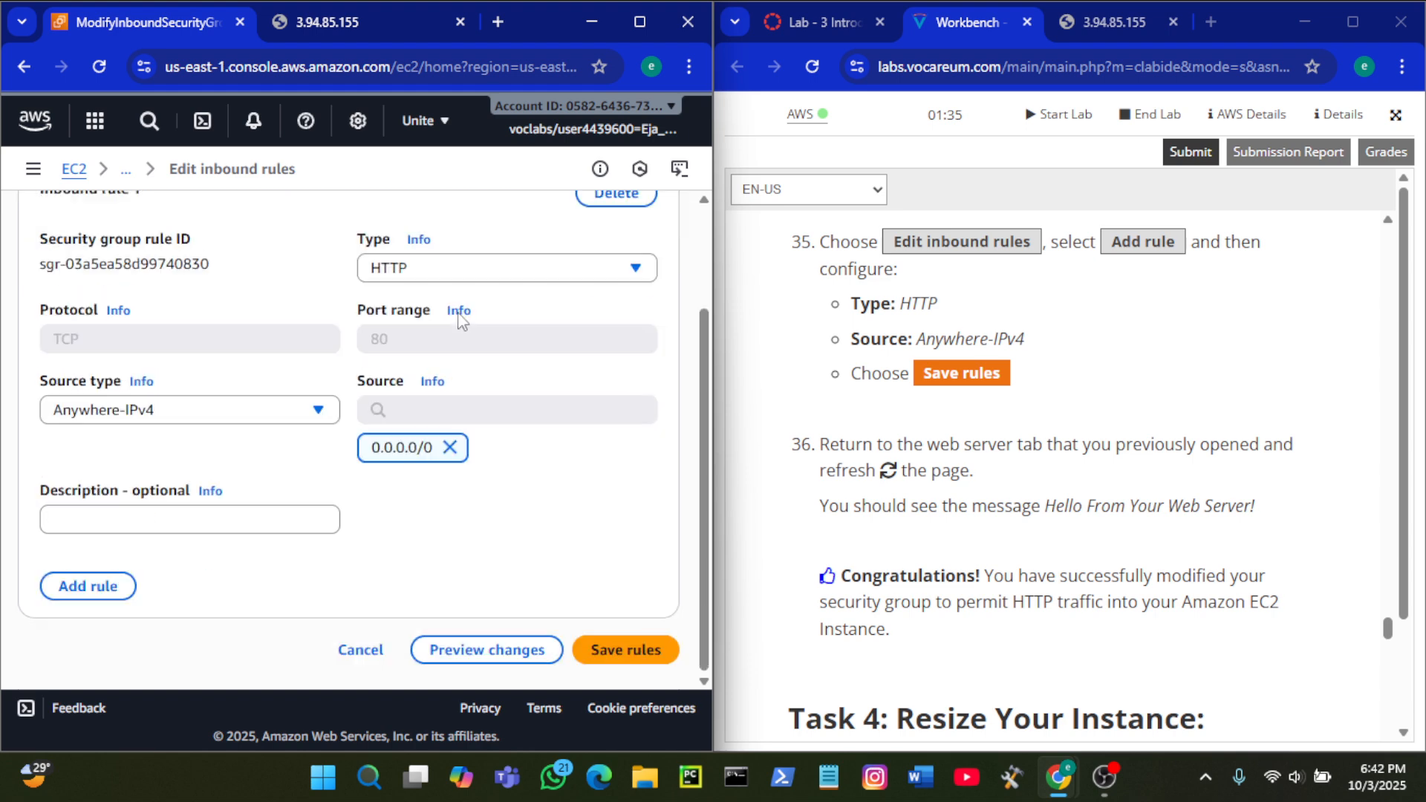
pyautogui.click(605, 650)
pyautogui.scroll(-1, 605, 648)
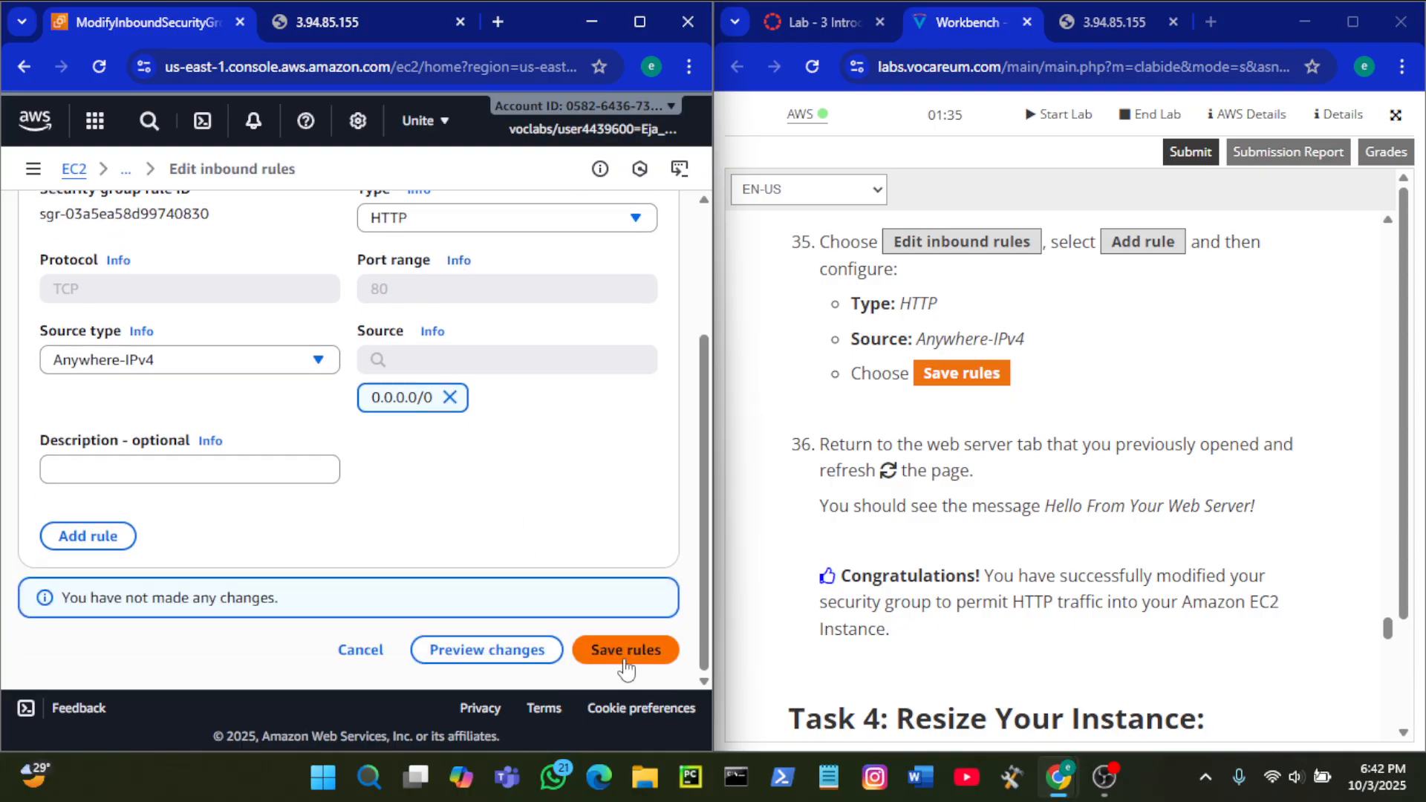
pyautogui.click(373, 653)
# Step: Reload the web server page at 3.94.85.155 and read the lab instructions on stopping the instance before resizing
pyautogui.click(345, 23)
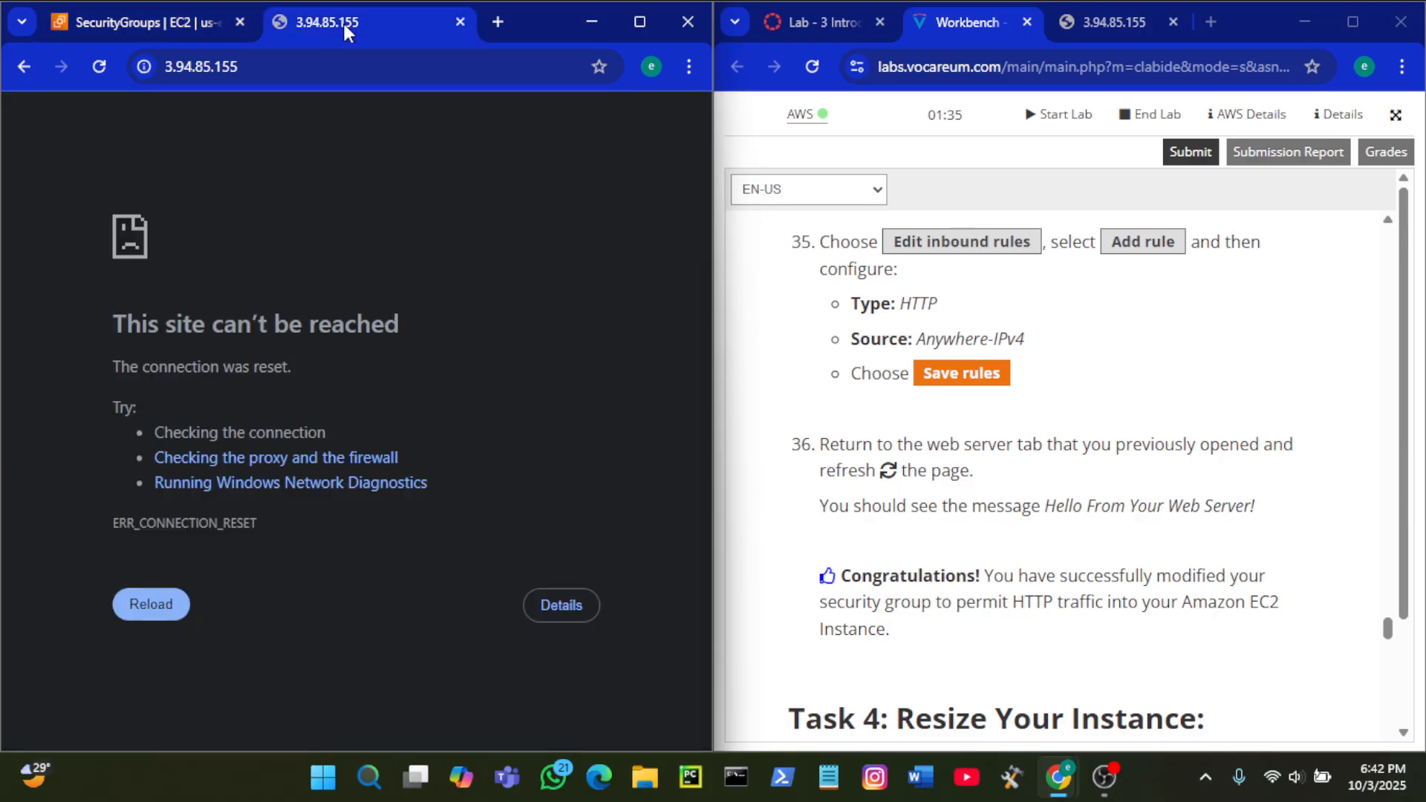
pyautogui.click(108, 64)
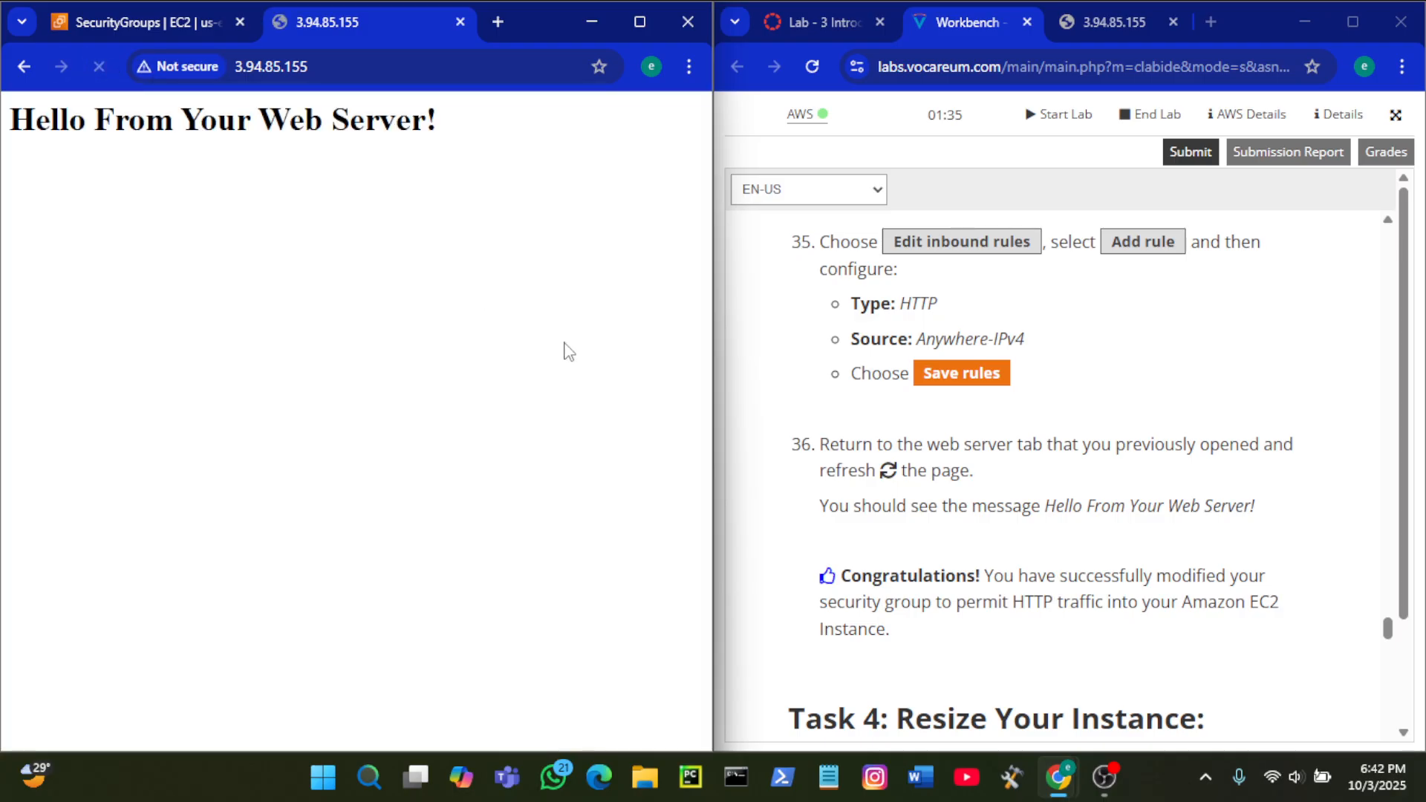
pyautogui.scroll(-2, 1059, 420)
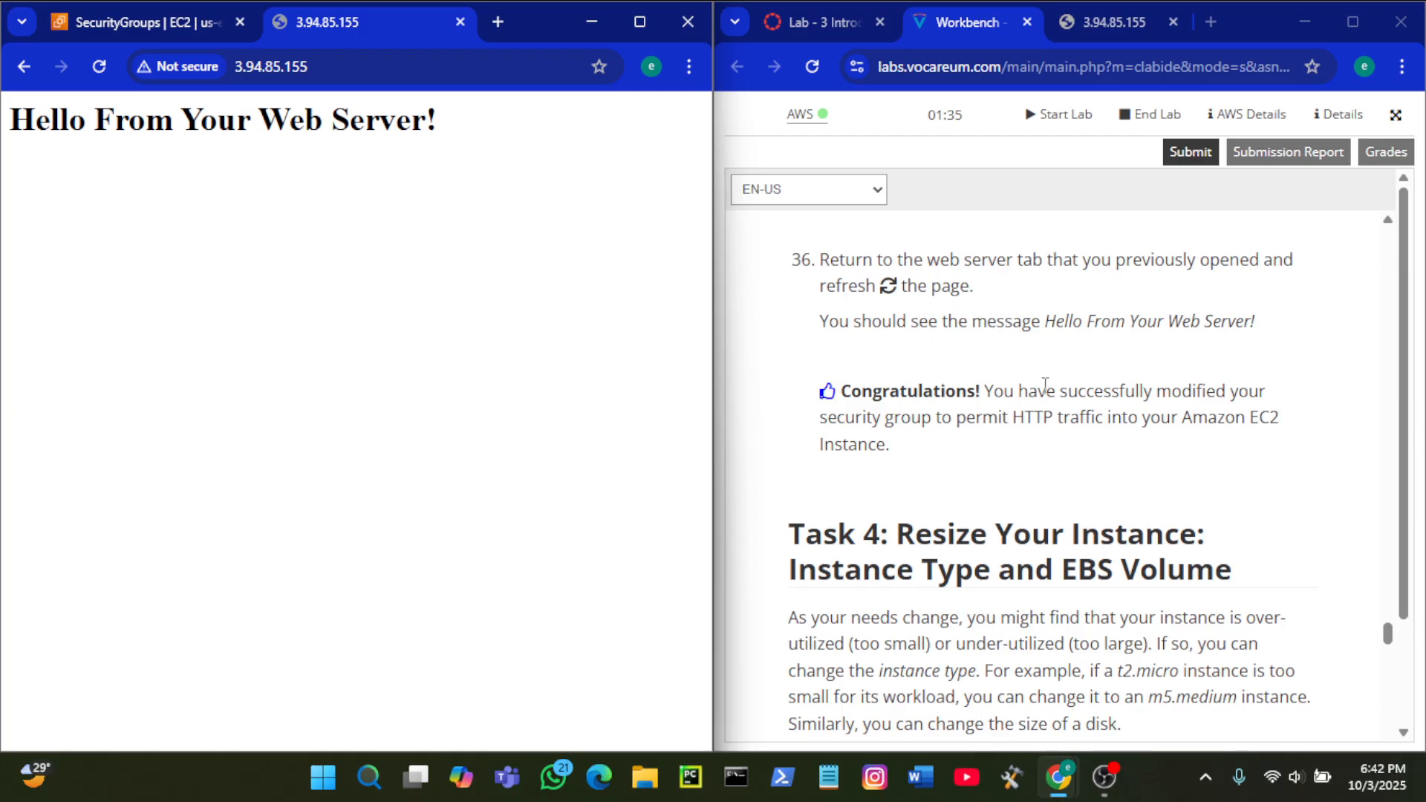
pyautogui.scroll(-3, 1045, 384)
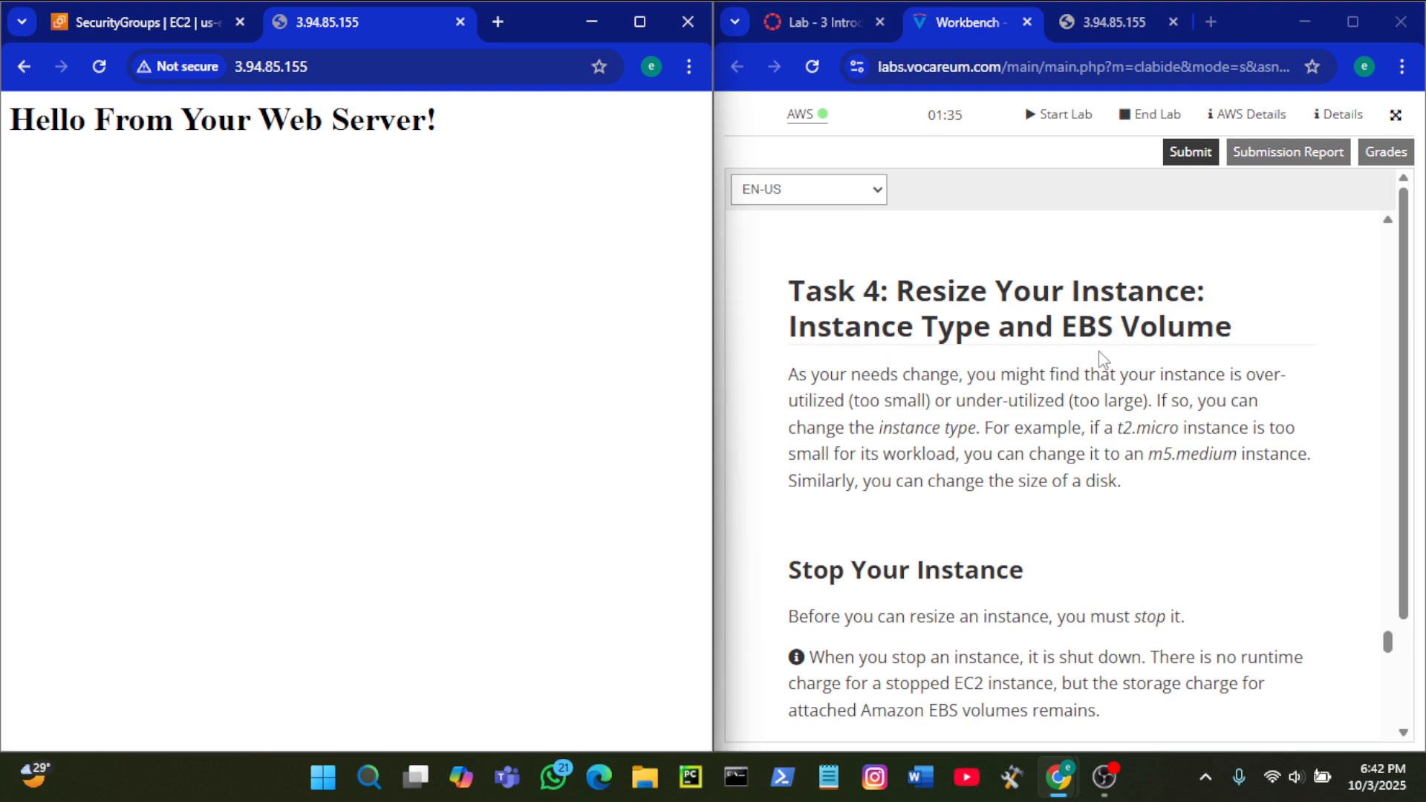
pyautogui.scroll(-4, 1063, 403)
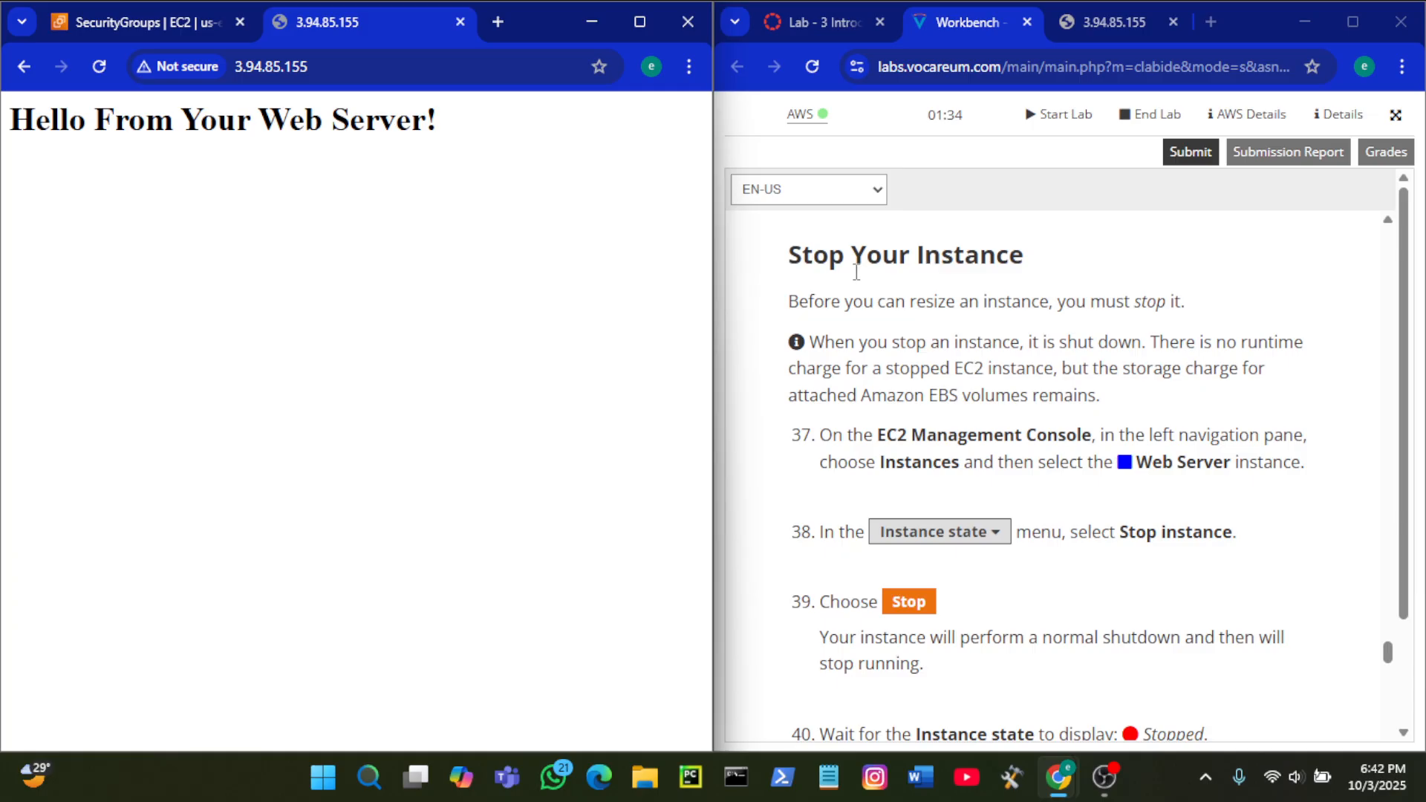
pyautogui.scroll(-1, 1038, 334)
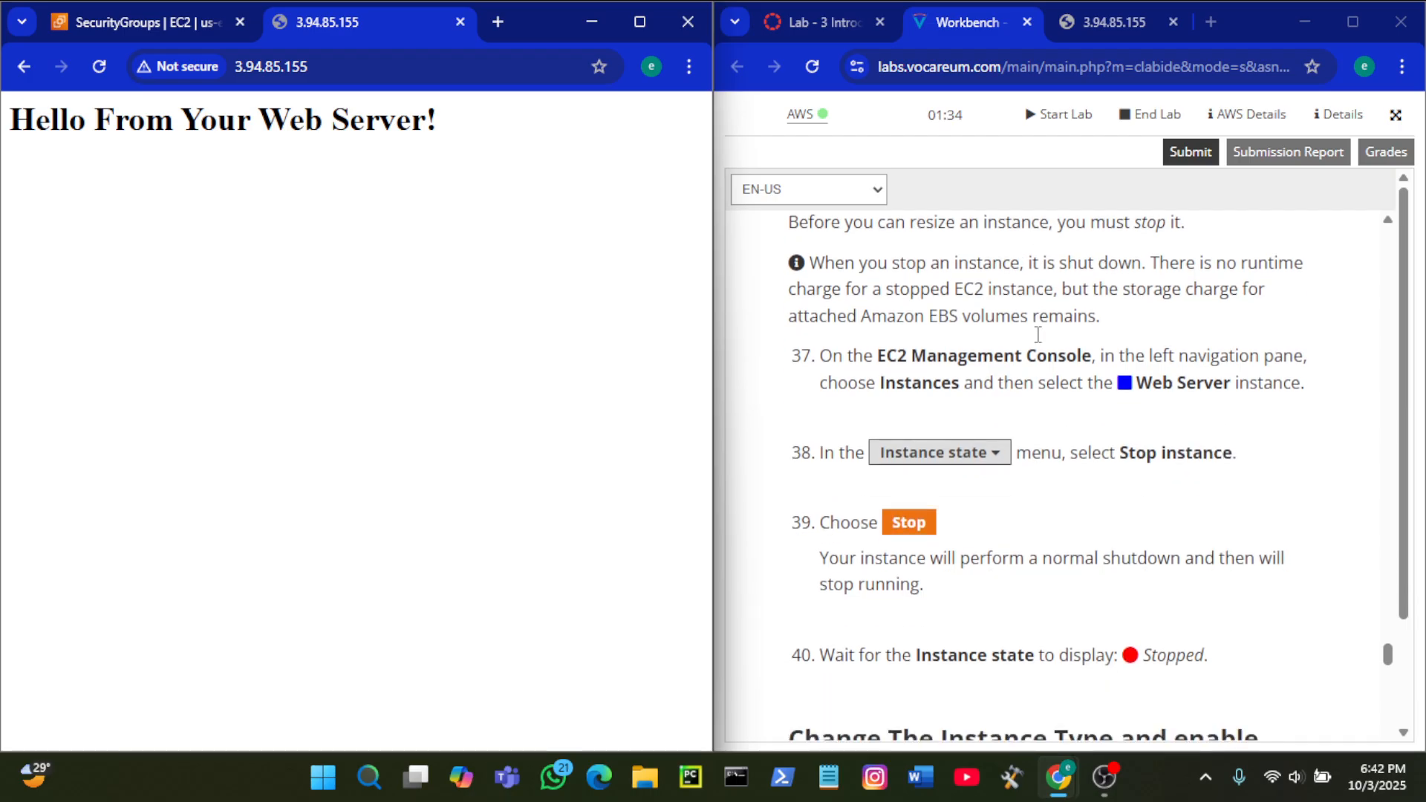
pyautogui.scroll(1, 1038, 333)
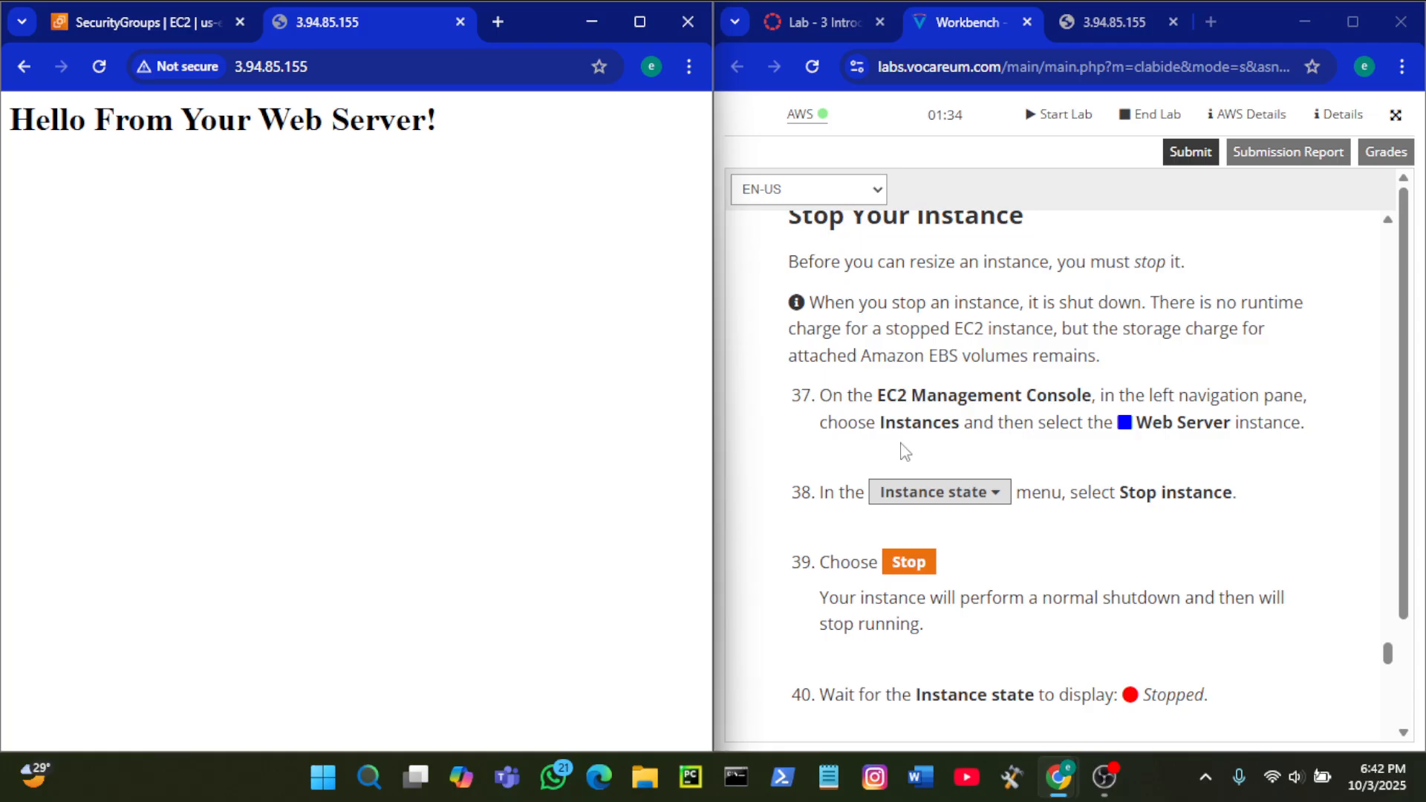
# Step: Return to the EC2 console, open the Instances list and check that the Web Server instance is selected
pyautogui.click(177, 22)
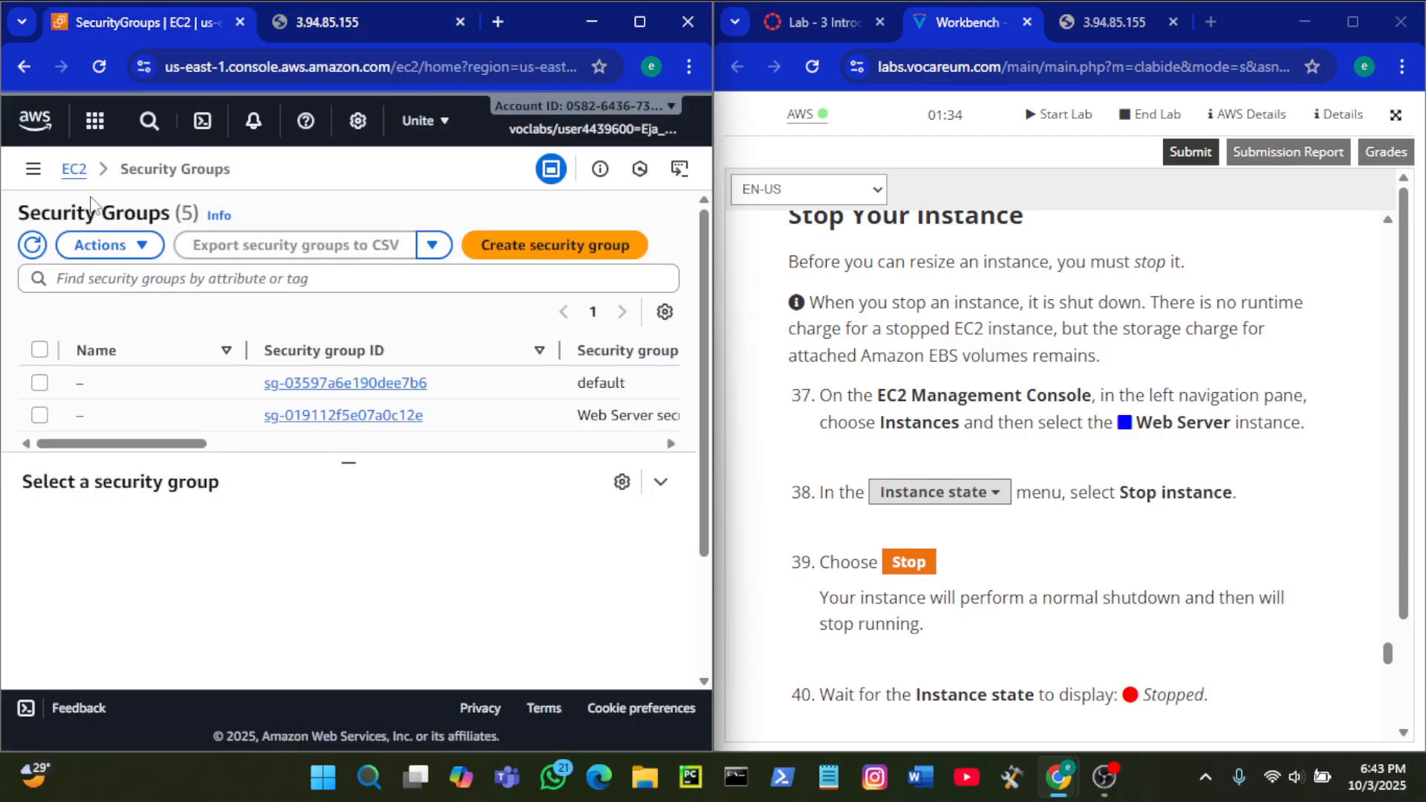
pyautogui.click(32, 168)
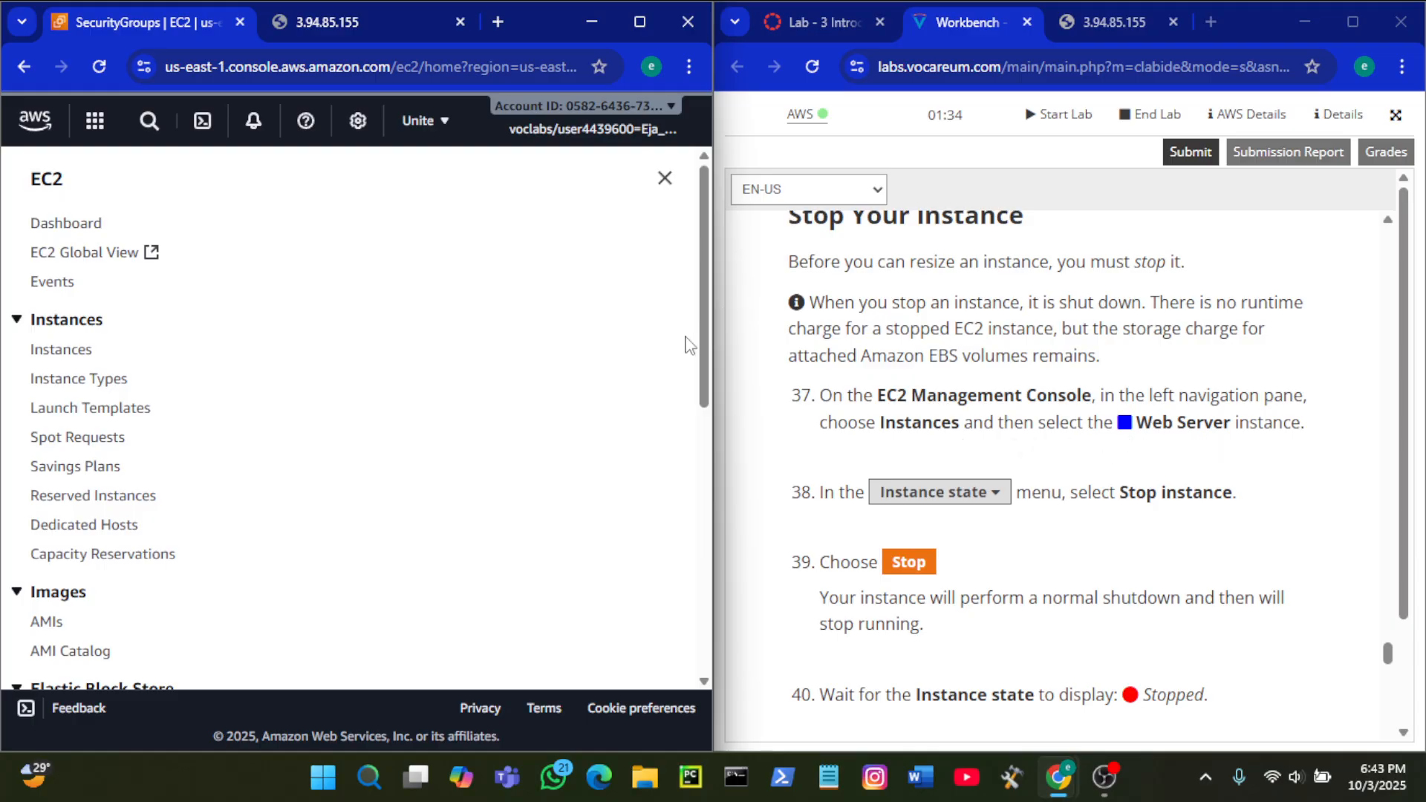
pyautogui.click(61, 350)
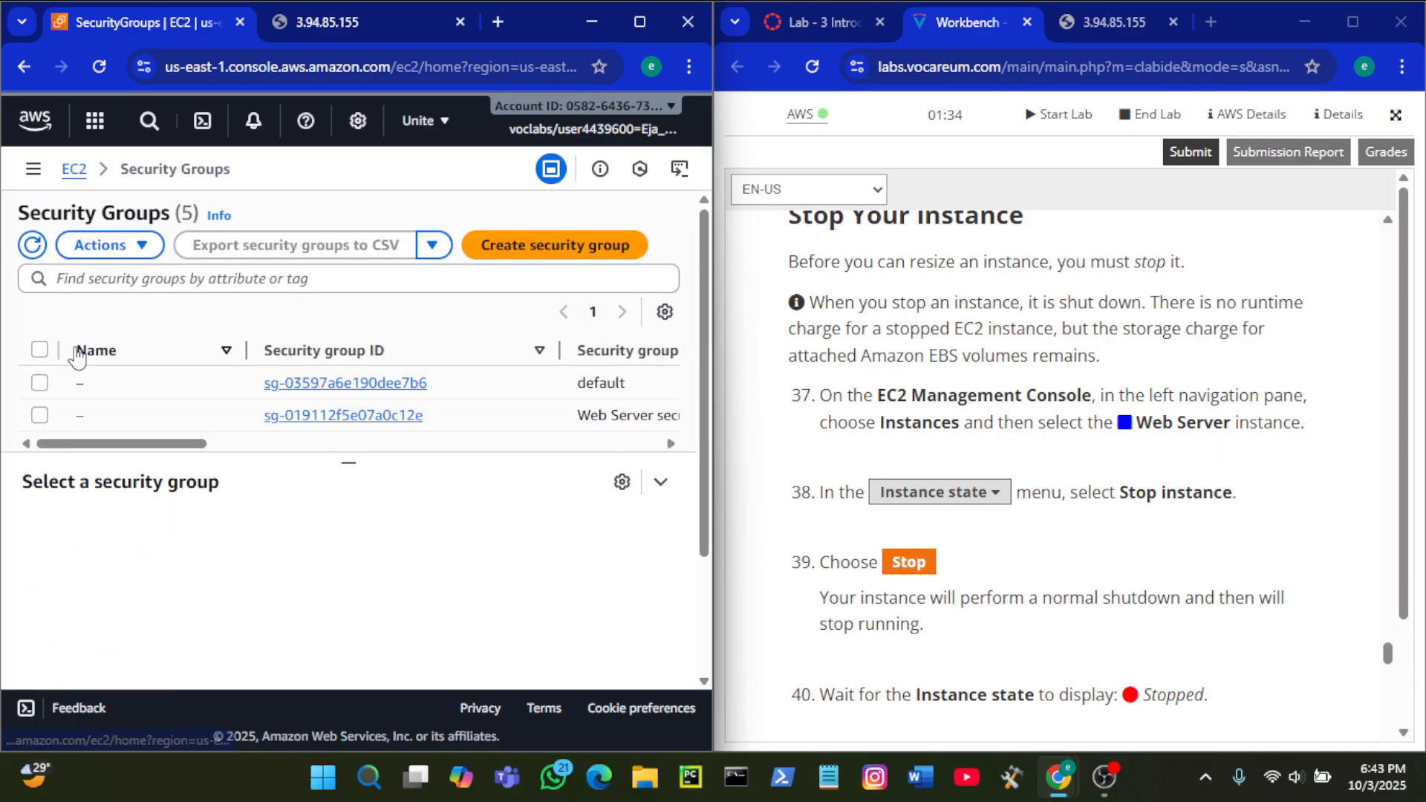
pyautogui.scroll(-2, 386, 427)
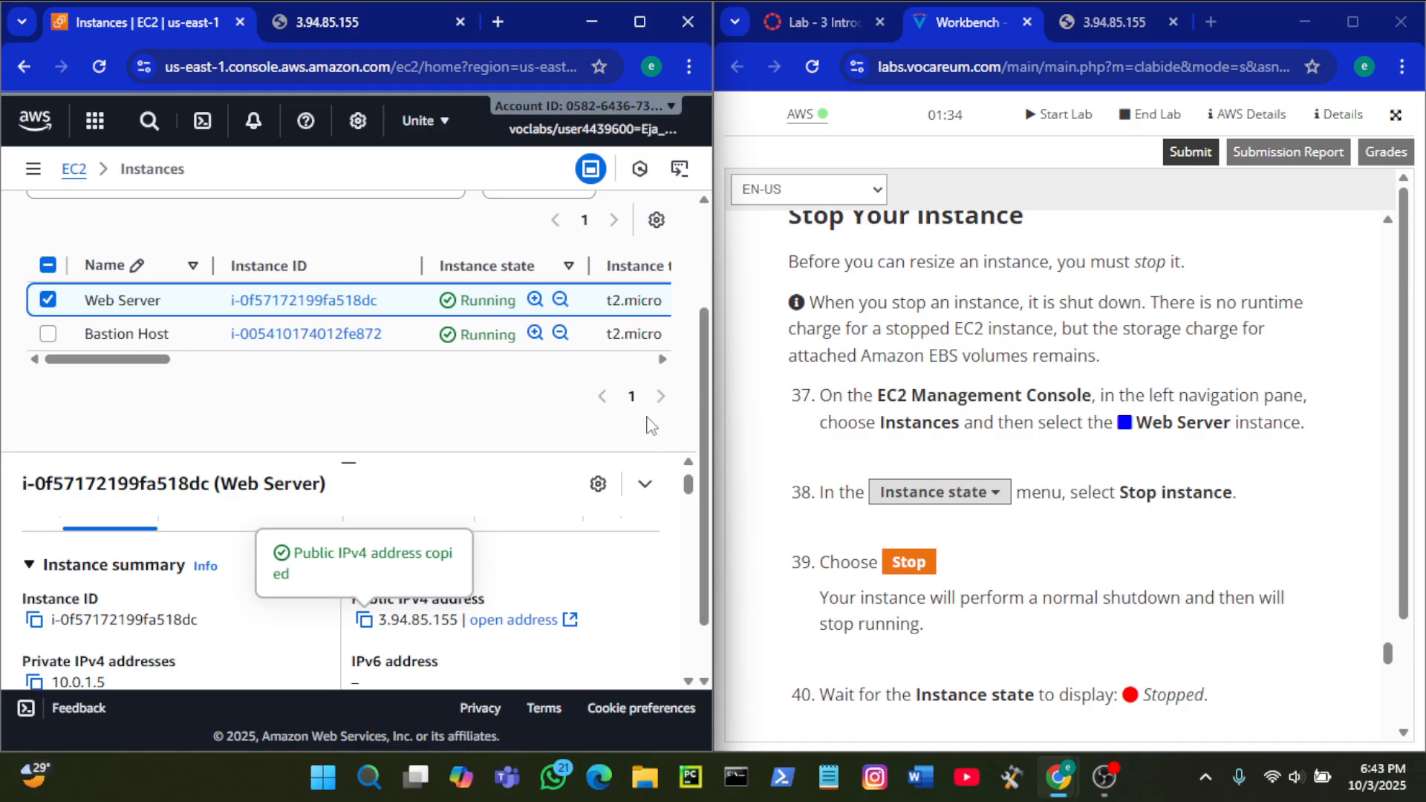
pyautogui.scroll(2, 497, 364)
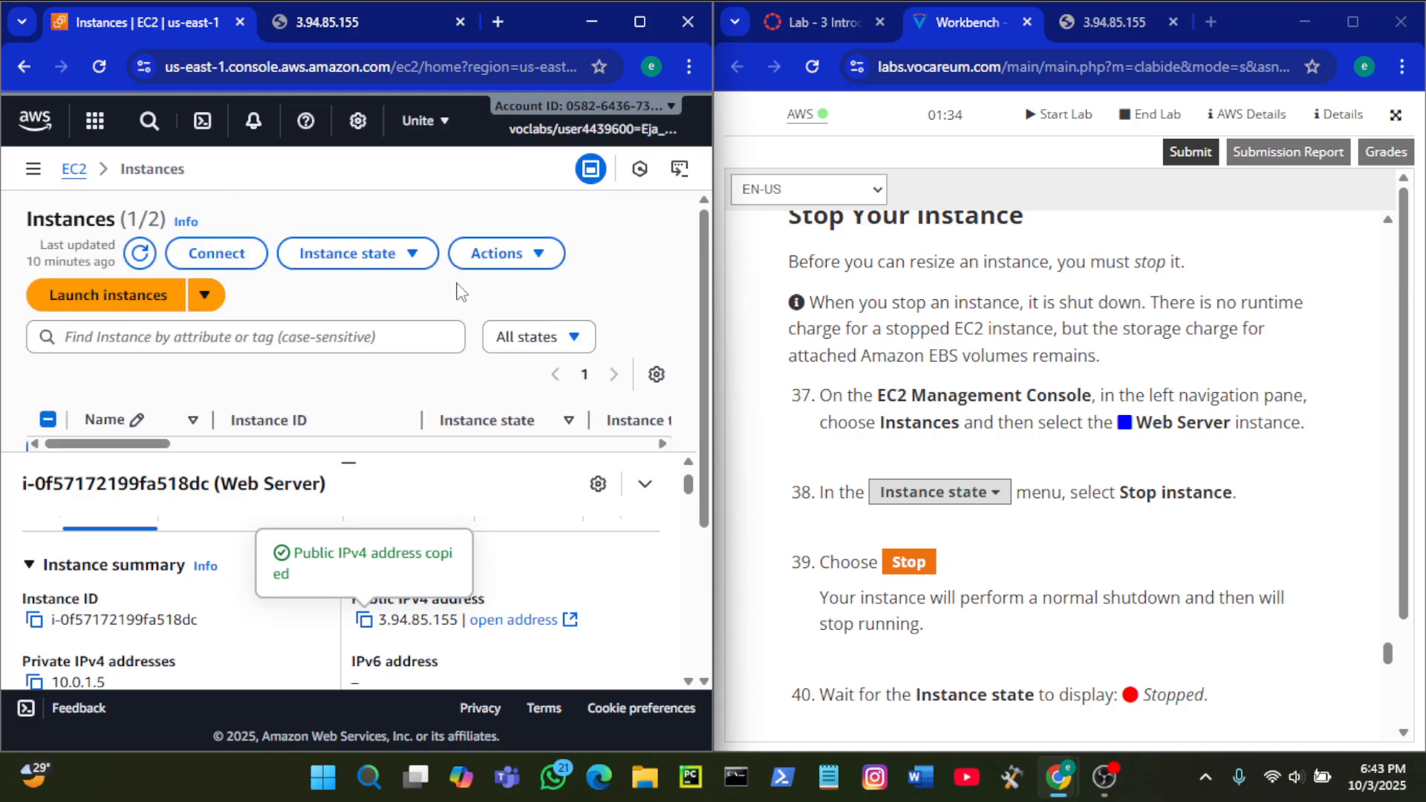
# Step: Stop the Web Server instance, leaving the Skip OS shutdown option off
pyautogui.click(400, 255)
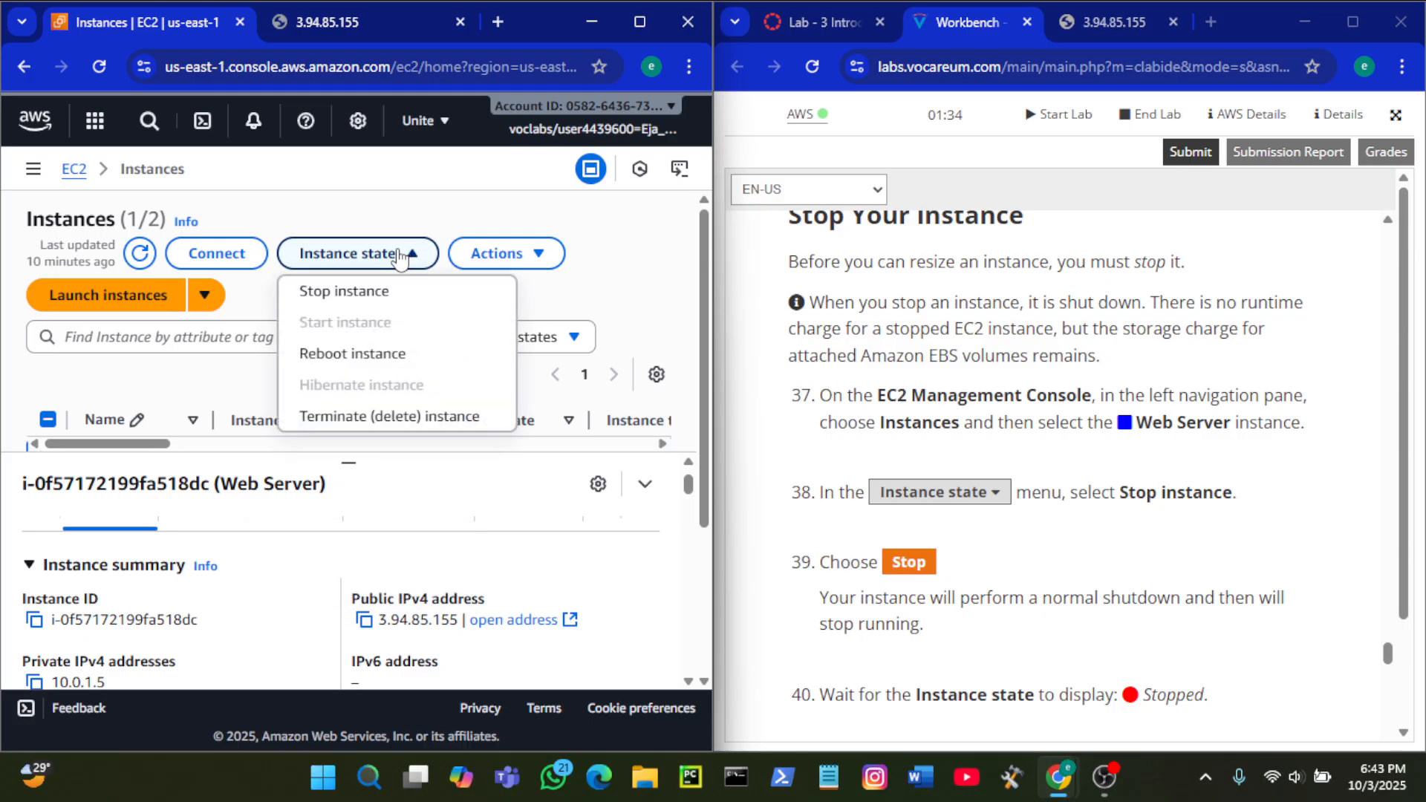
pyautogui.click(403, 296)
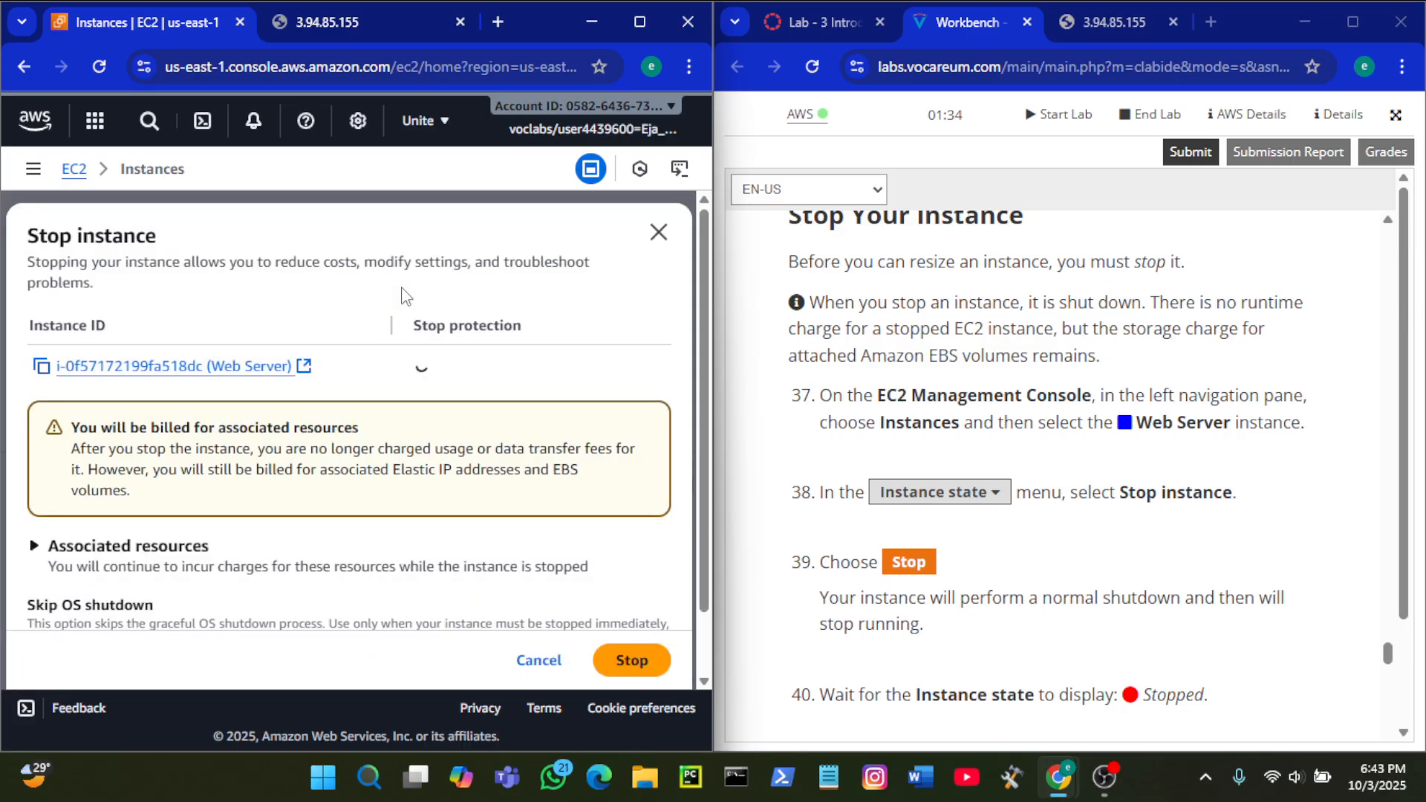
pyautogui.scroll(-1, 531, 371)
pyautogui.scroll(-4, 968, 445)
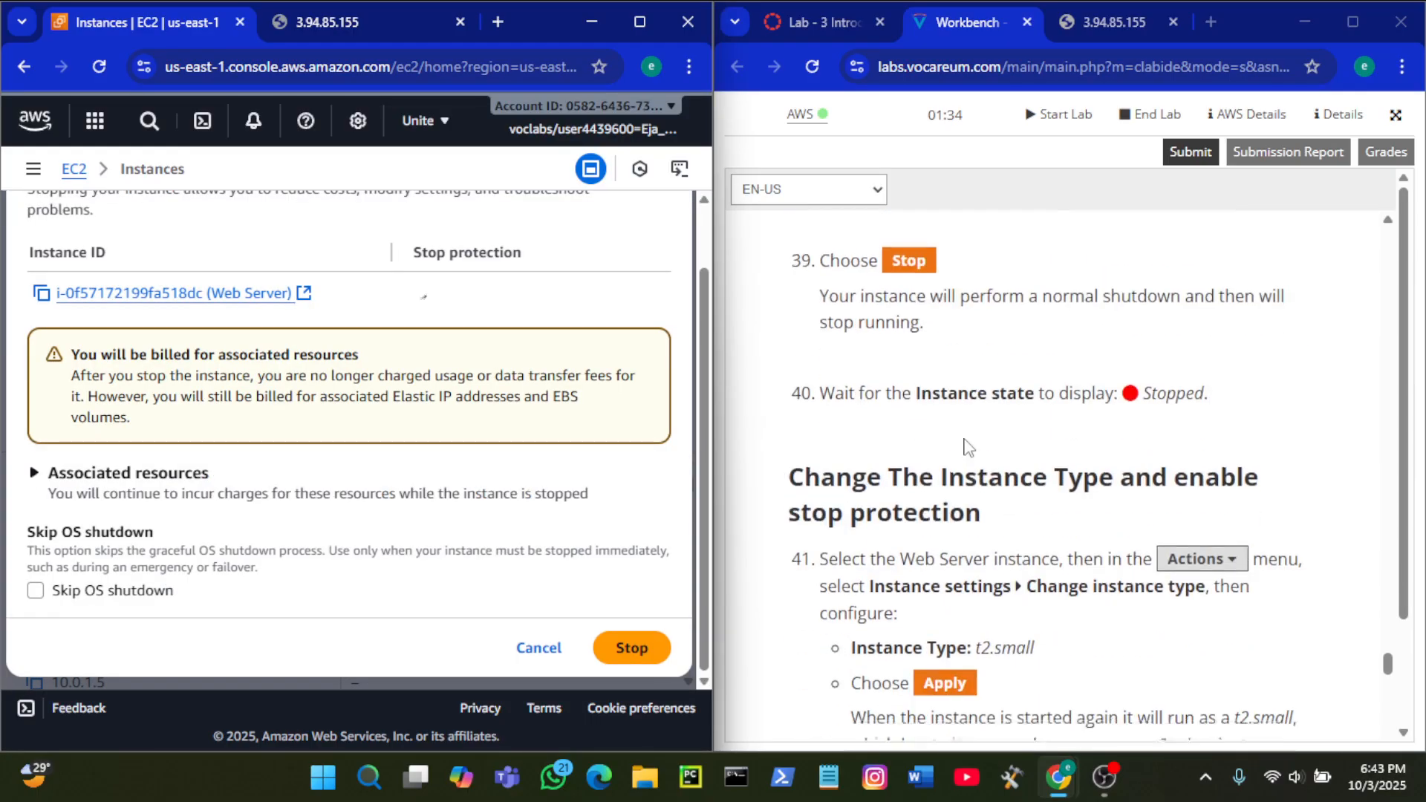
pyautogui.click(634, 648)
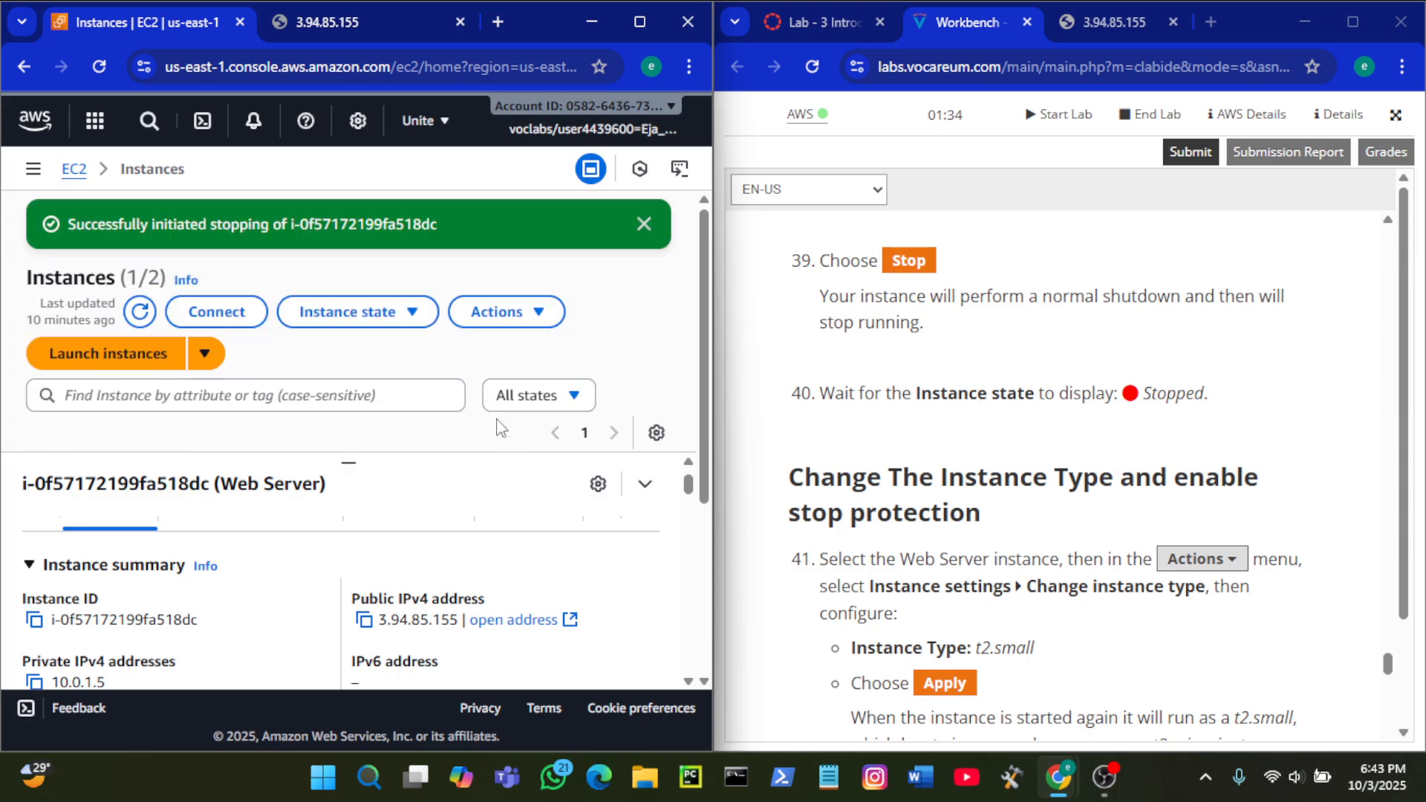
# Step: Monitor the Web Server's instance state until it has stopped, and read the lab instructions on changing the instance type
pyautogui.scroll(-3, 500, 416)
pyautogui.hscroll(3, 427, 335)
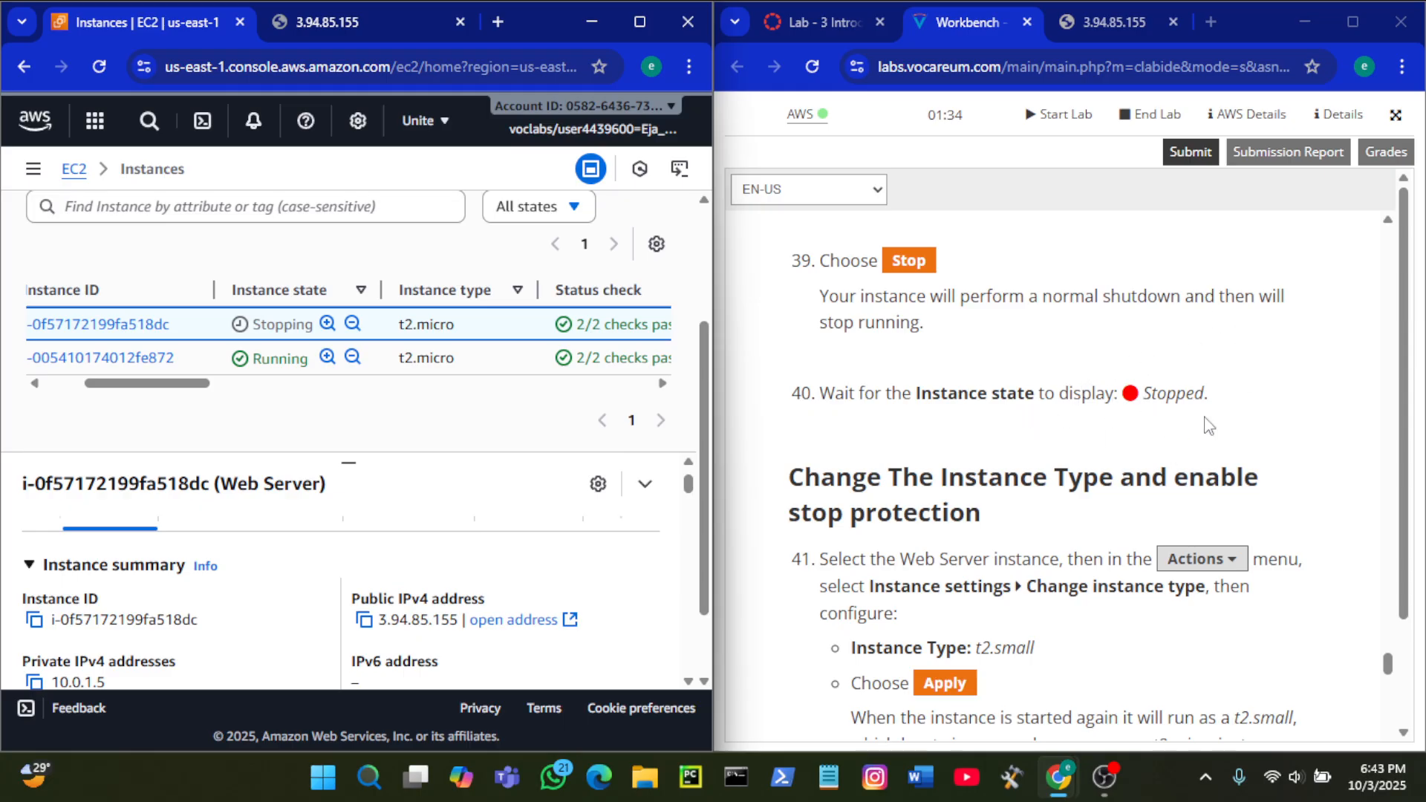
pyautogui.click(1208, 392)
pyautogui.moveTo(1208, 392); pyautogui.dragTo(1152, 393)
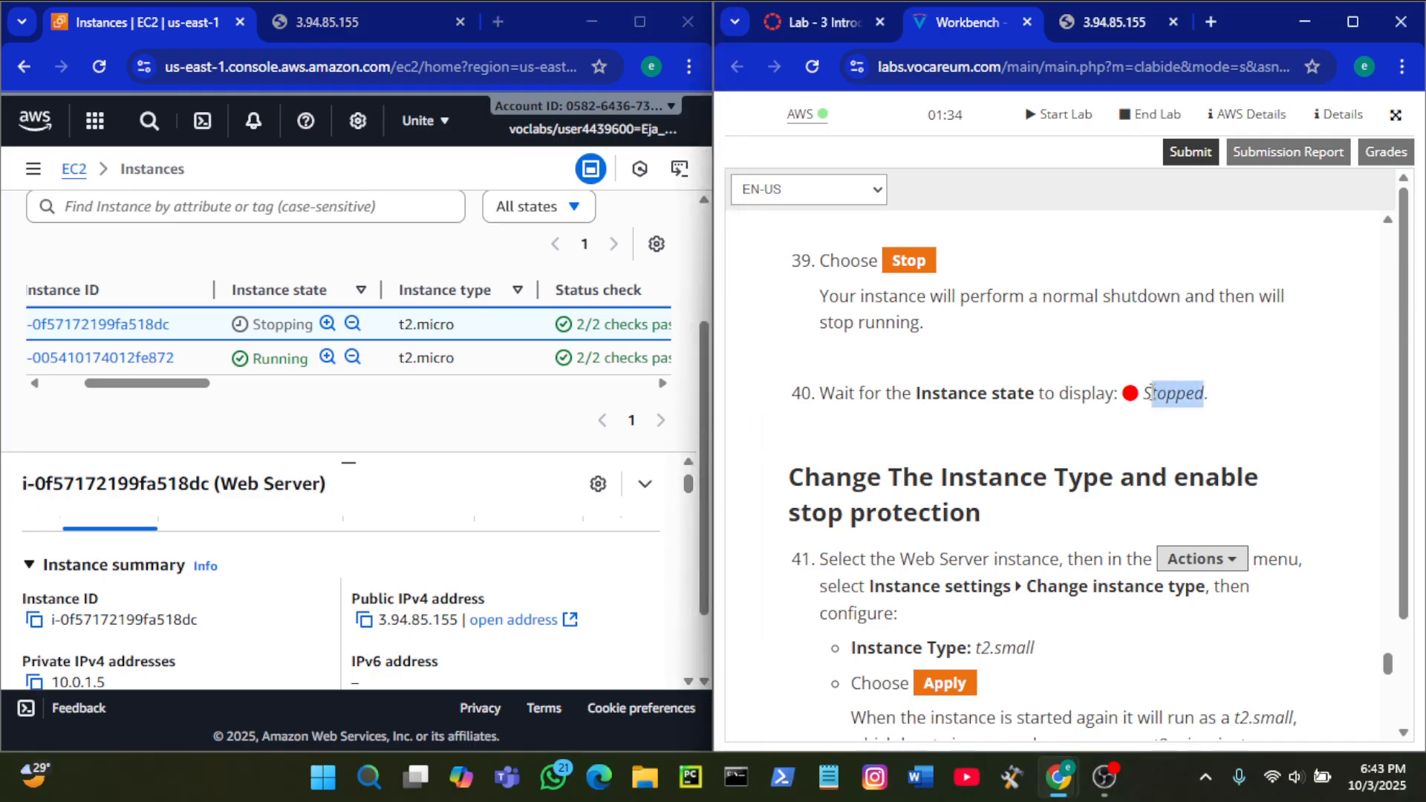
pyautogui.click(525, 442)
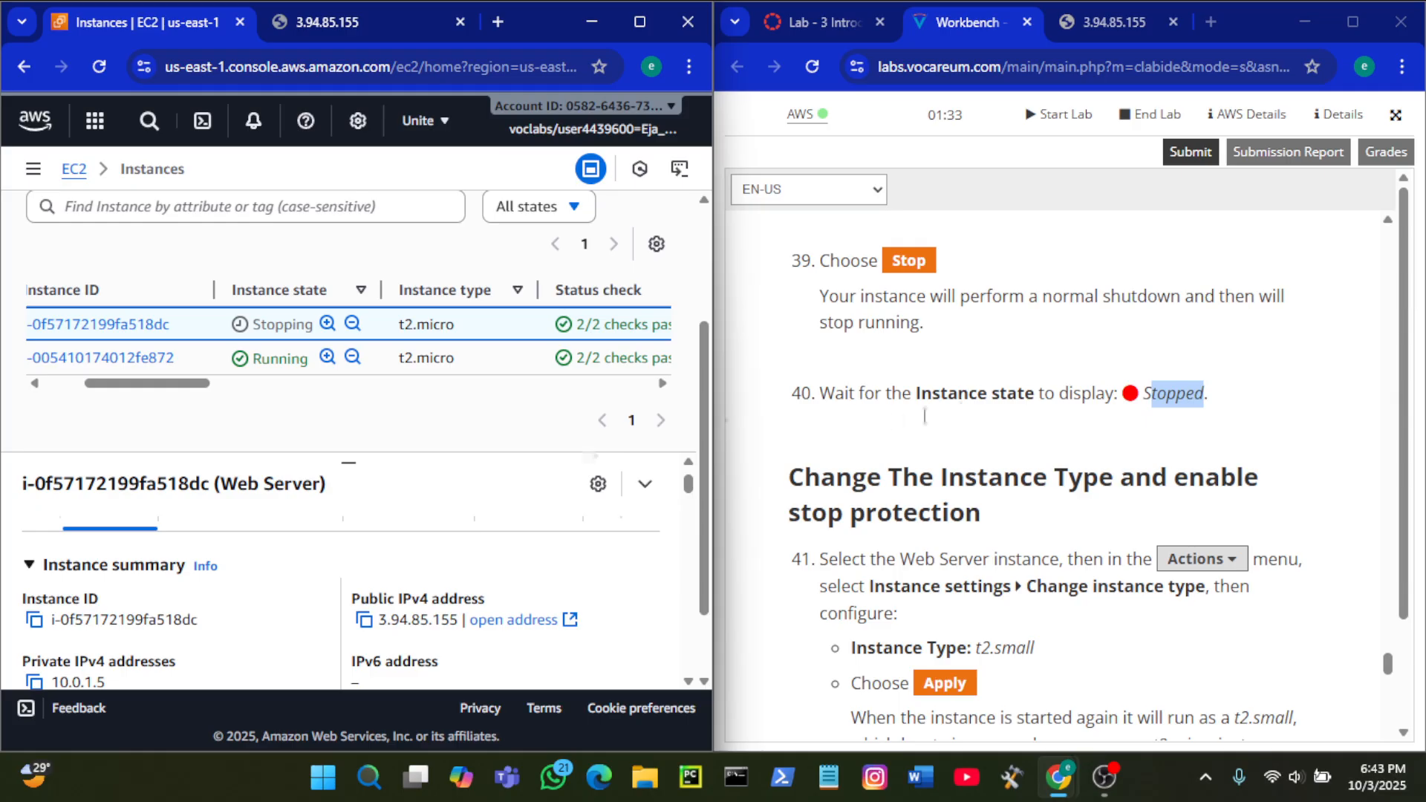
pyautogui.click(1032, 376)
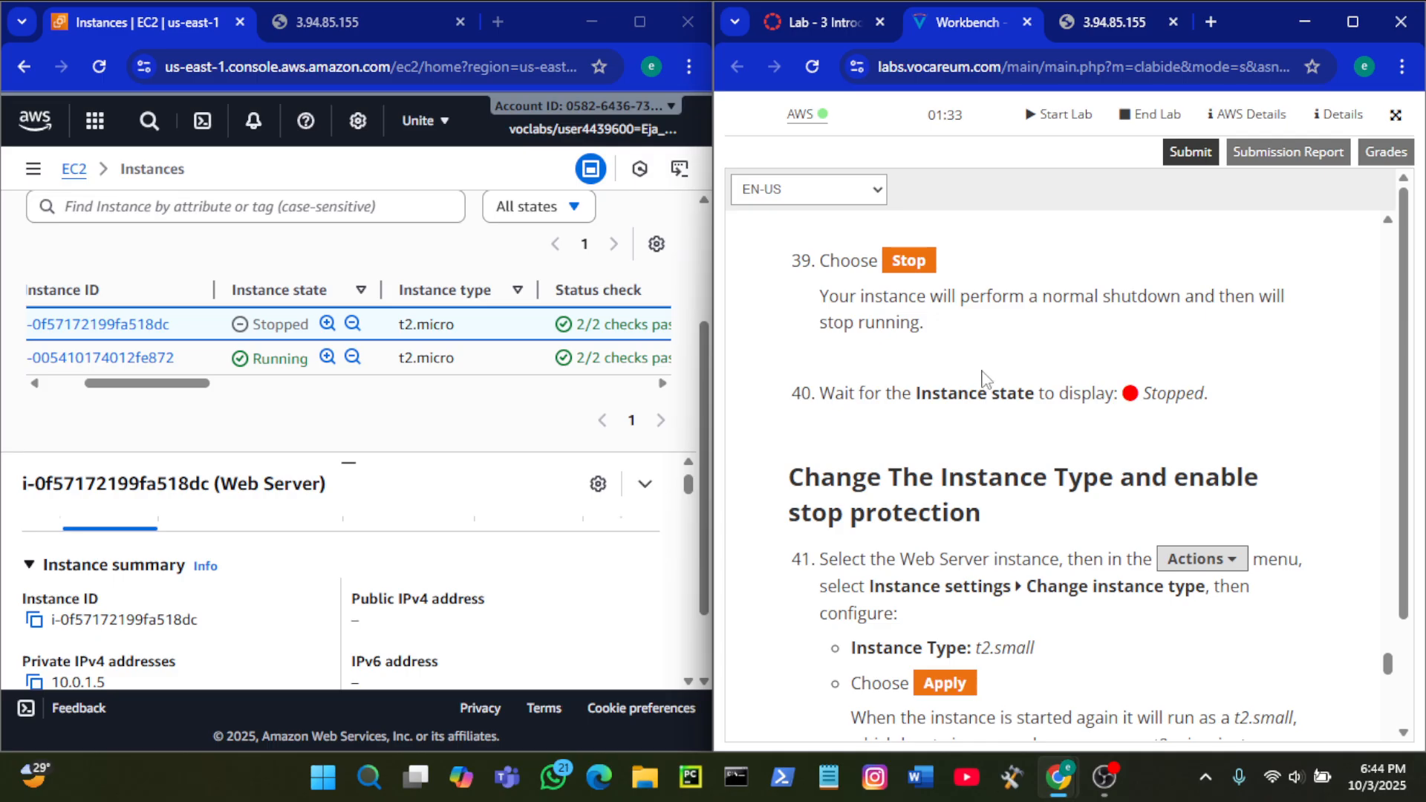
pyautogui.scroll(-3, 983, 380)
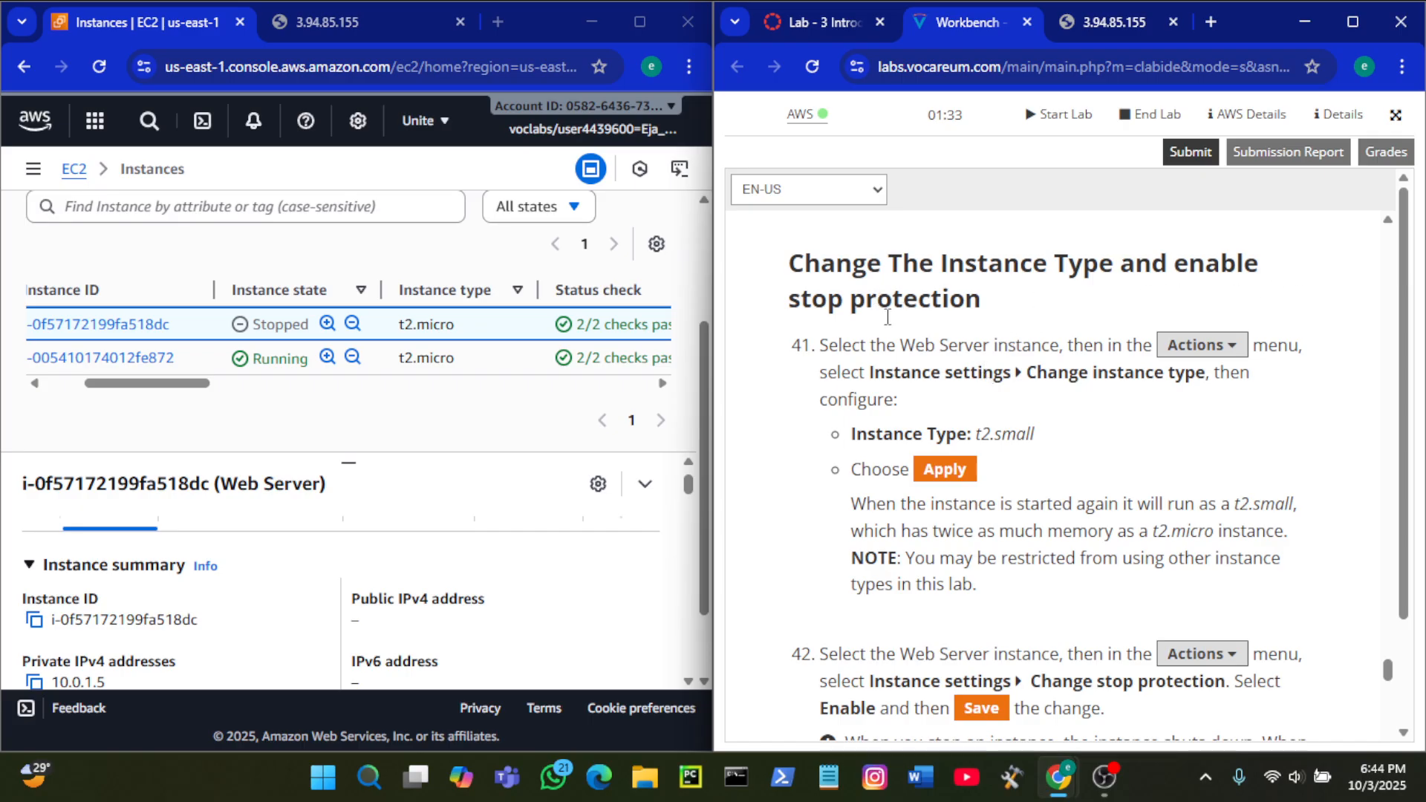
pyautogui.scroll(-1, 882, 327)
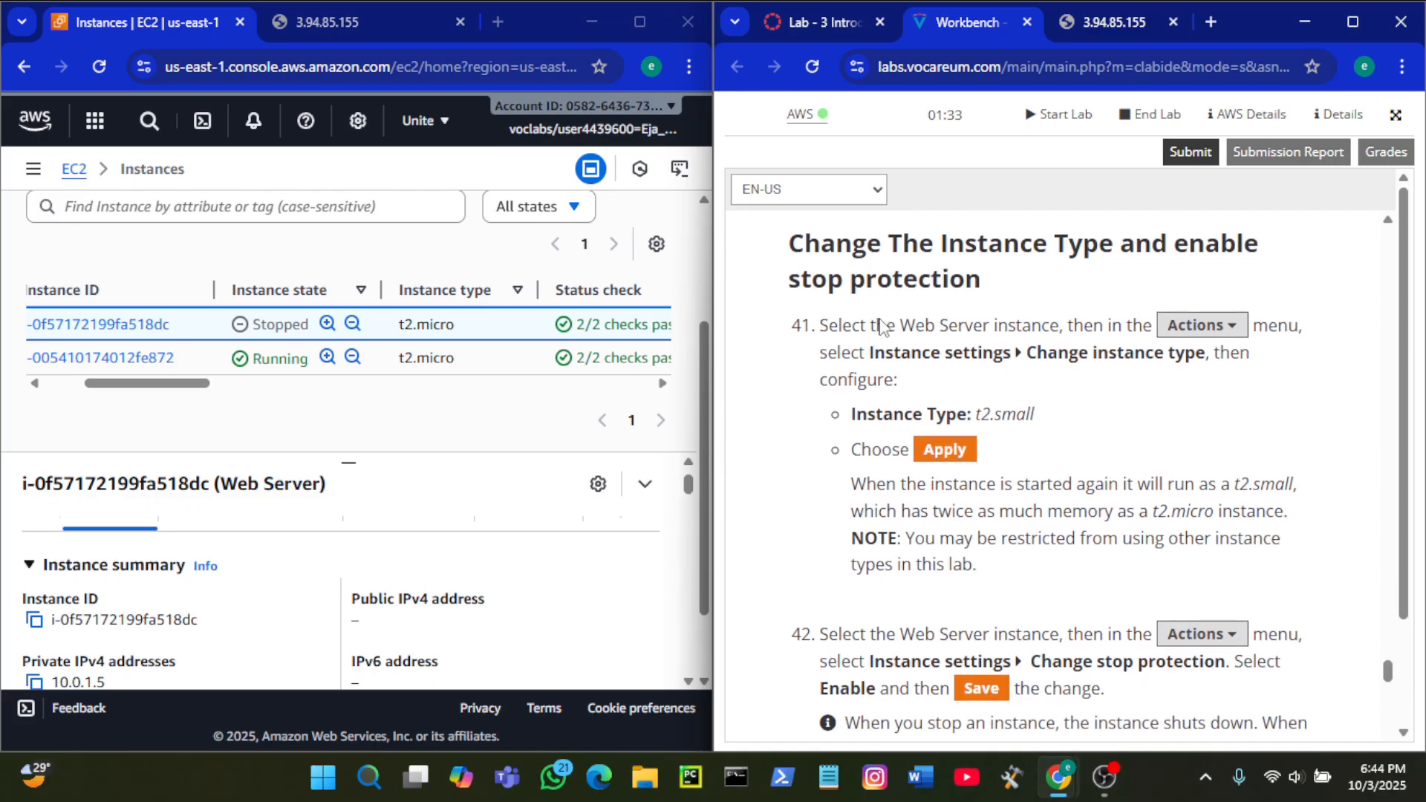
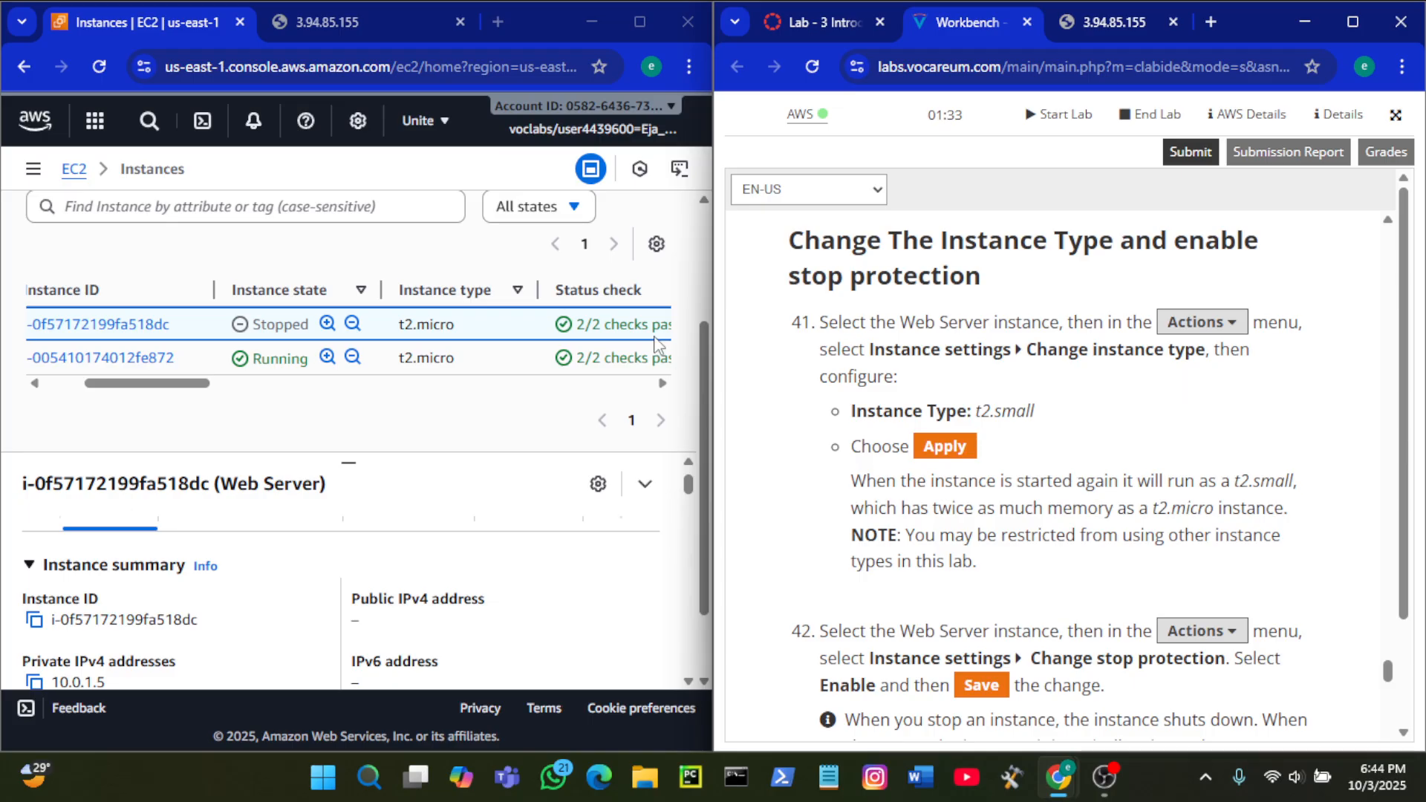
# Step: Dismiss the stop notification and check that the Web Server instance is selected in the Instances list
pyautogui.scroll(3, 484, 479)
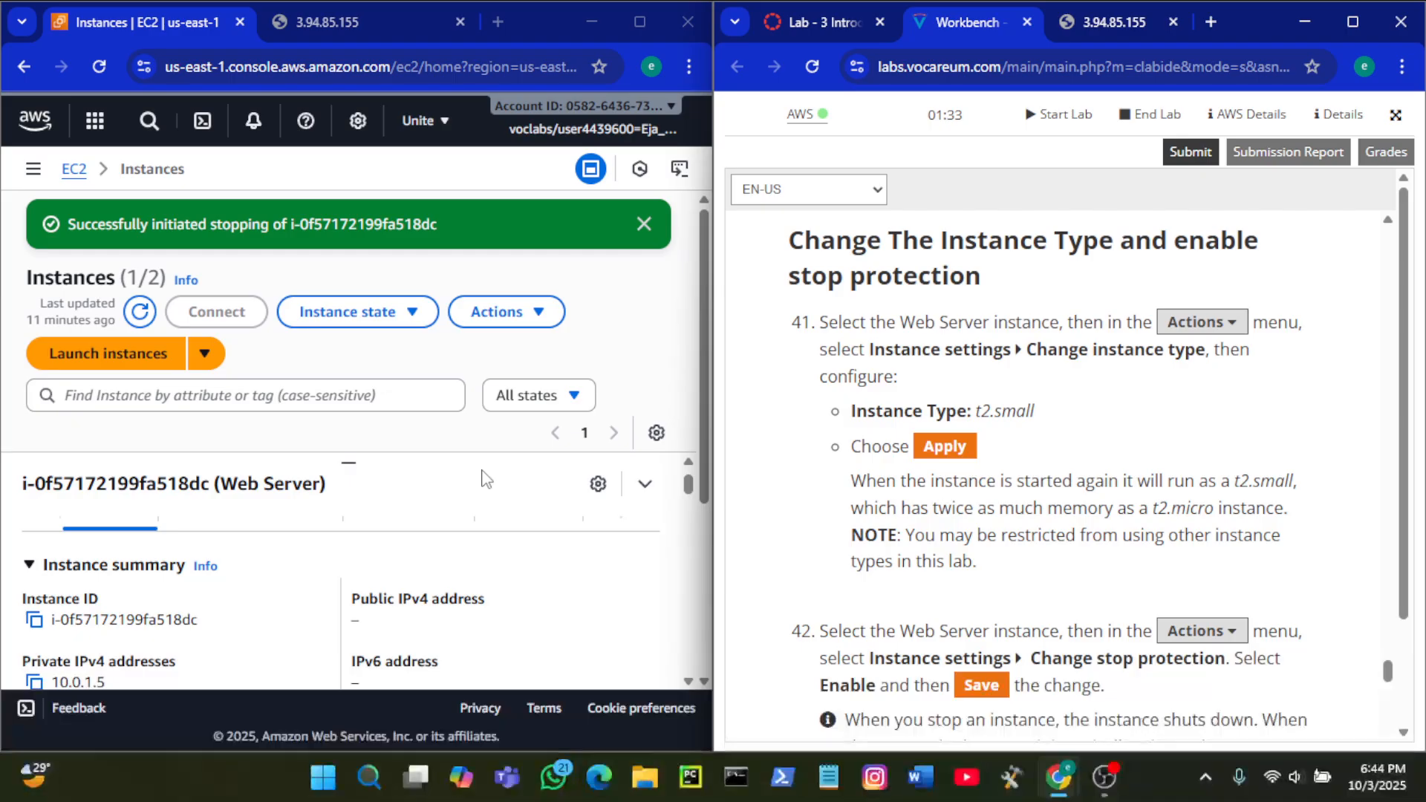
pyautogui.click(538, 313)
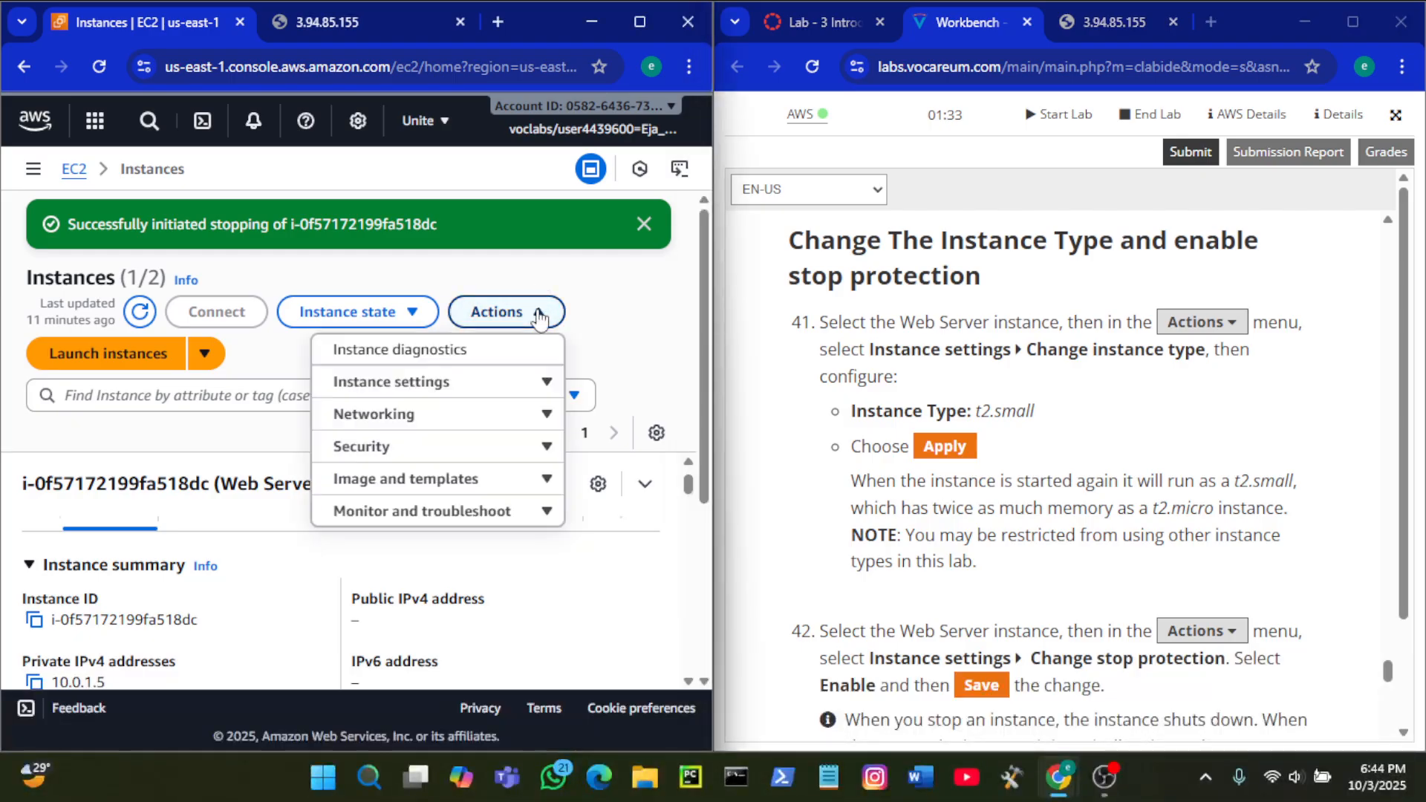
pyautogui.click(645, 225)
pyautogui.click(540, 262)
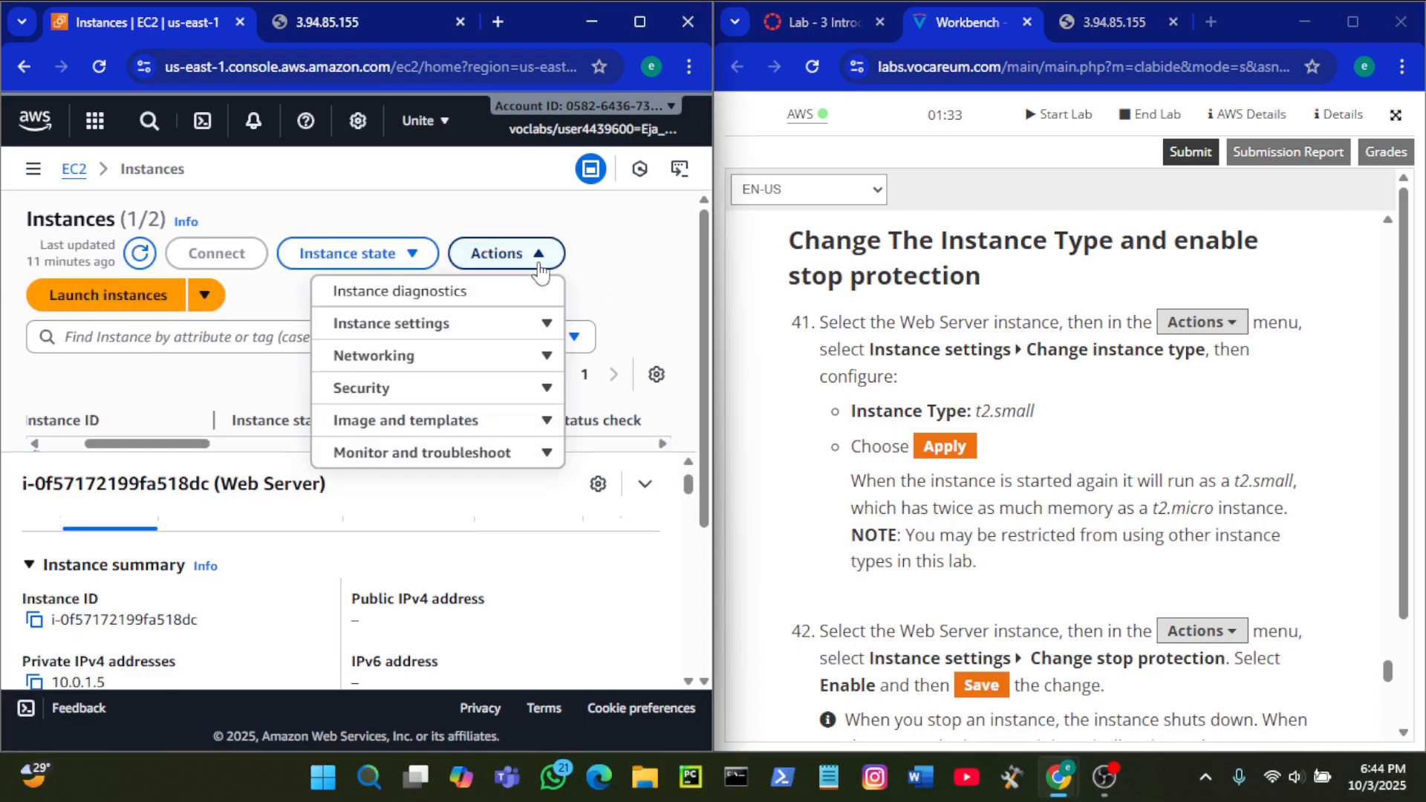
pyautogui.click(587, 371)
pyautogui.scroll(-2, 573, 397)
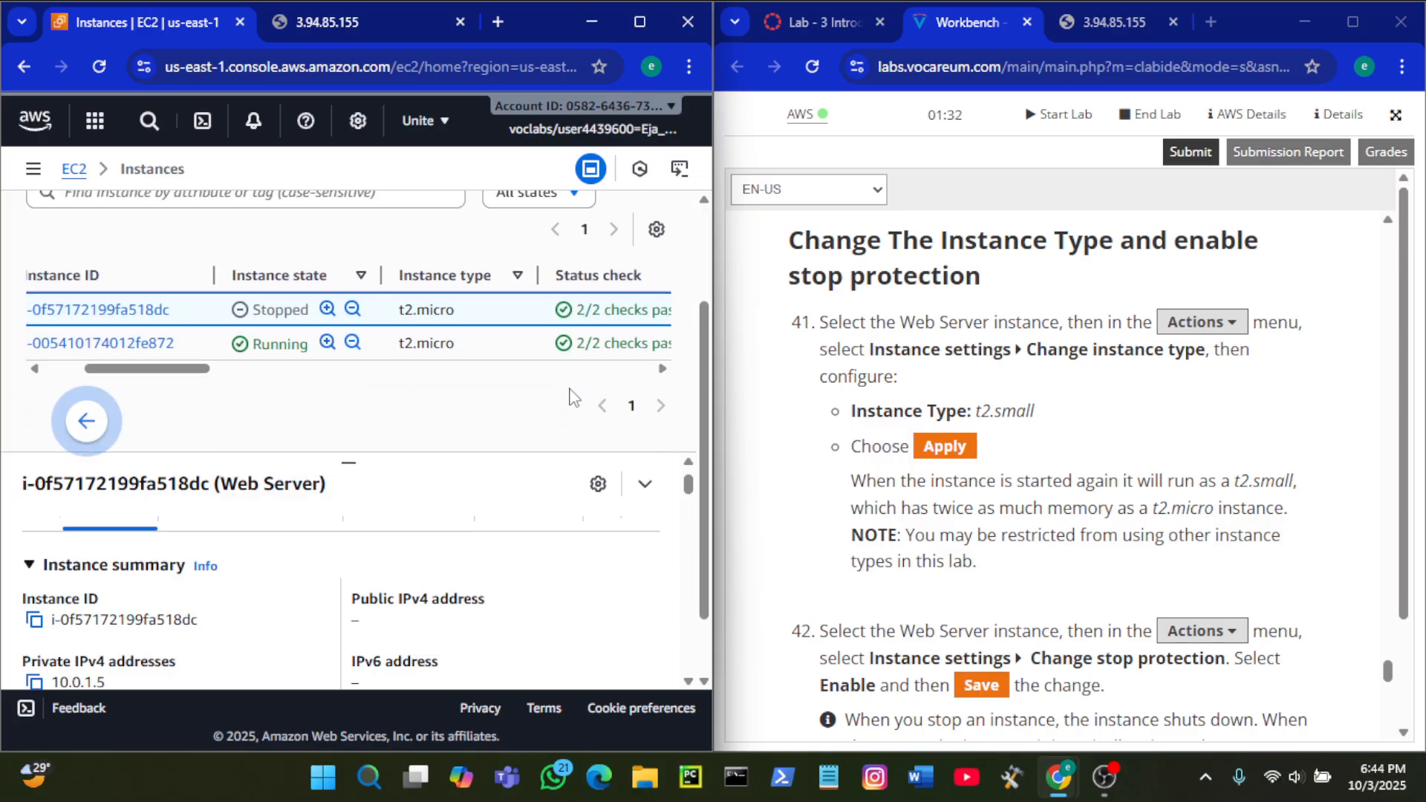
pyautogui.hscroll(-3, 301, 347)
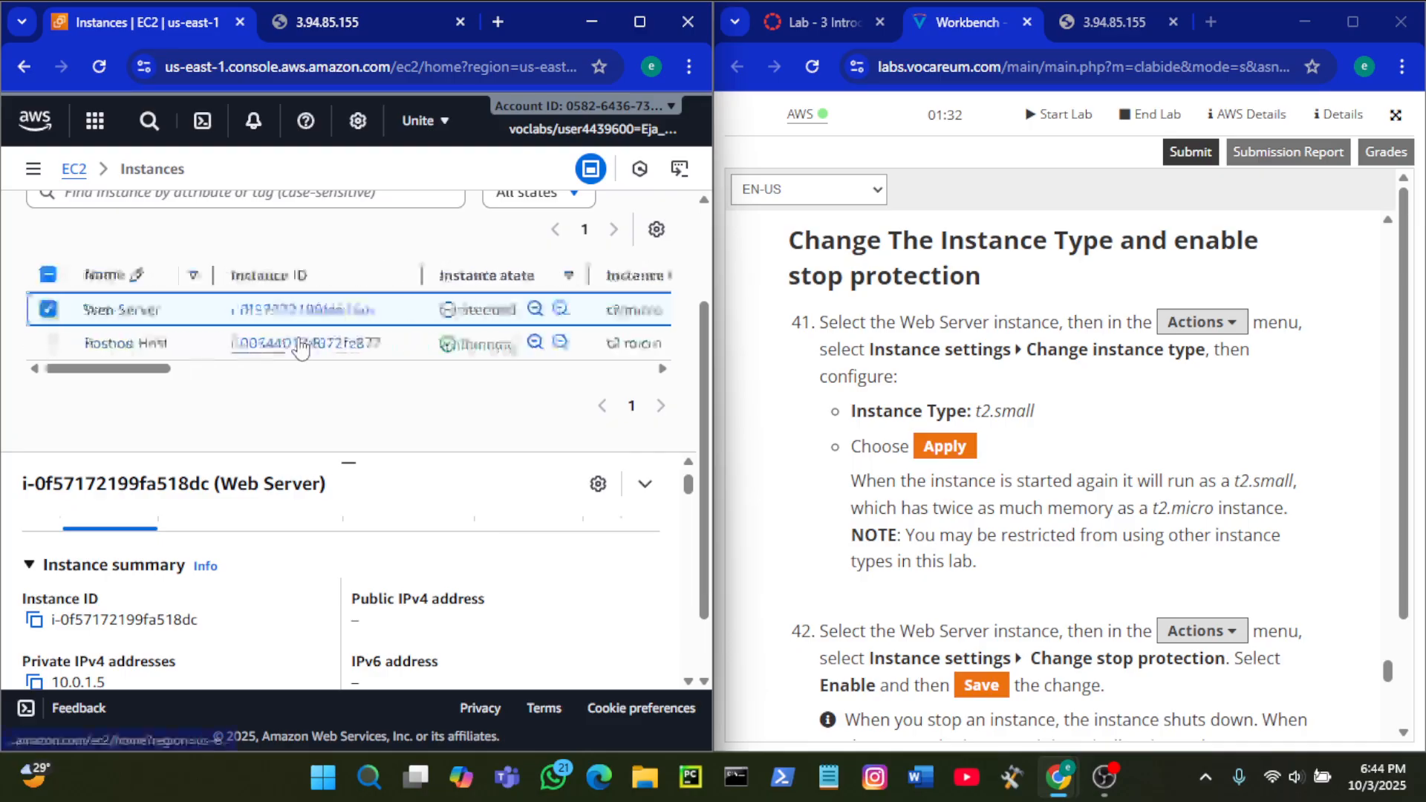
pyautogui.scroll(2, 494, 268)
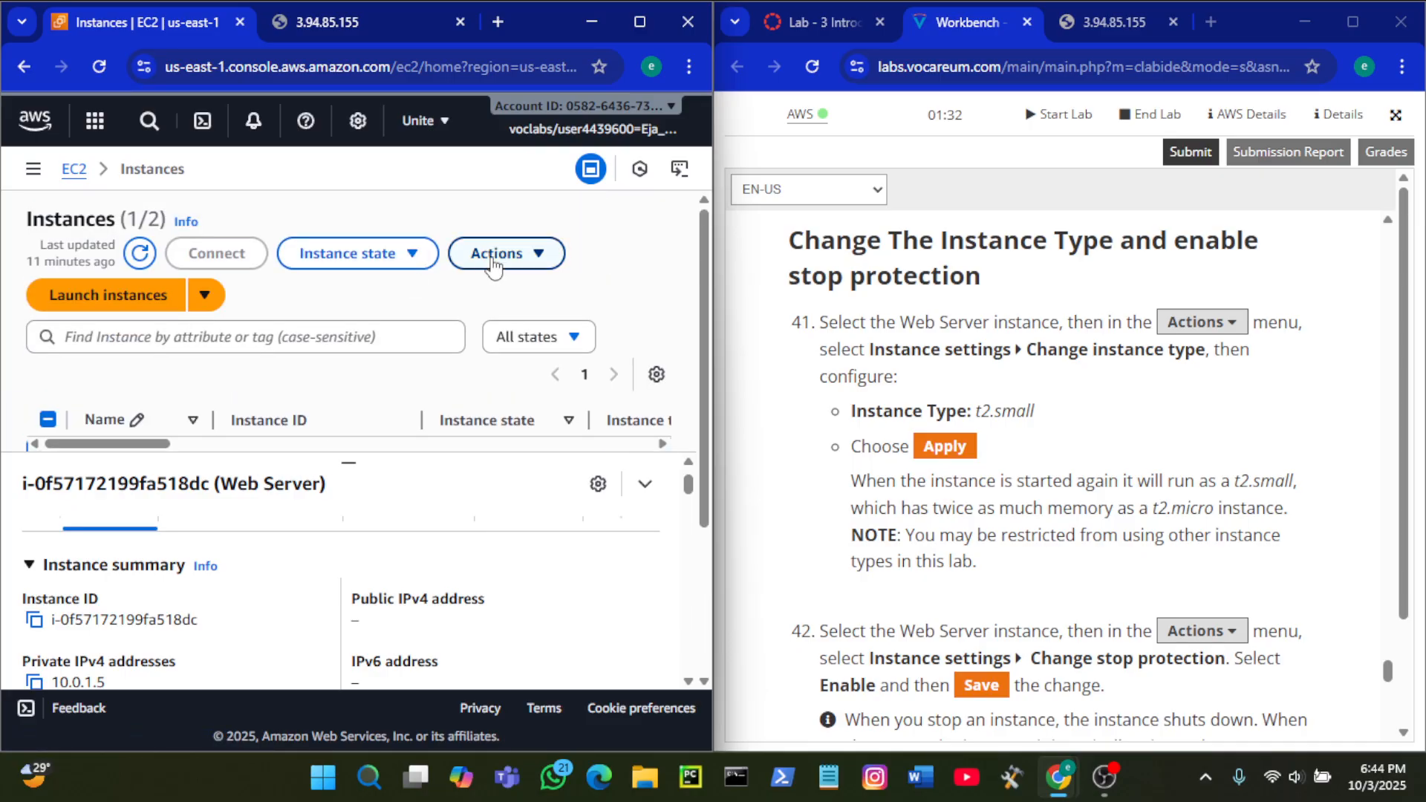
# Step: Open the Change instance type page for the Web Server instance and check the required type in the lab instructions
pyautogui.click(538, 256)
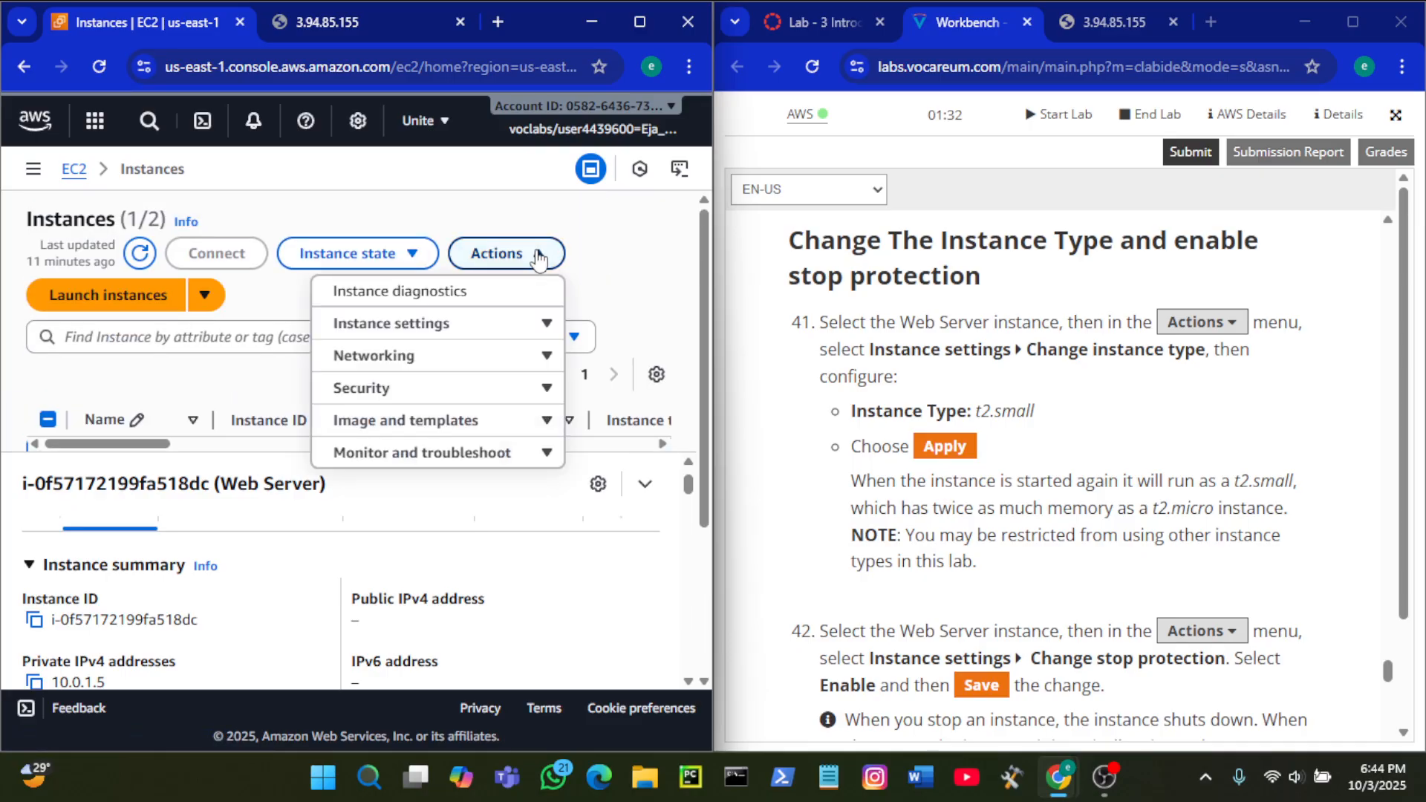
pyautogui.click(512, 331)
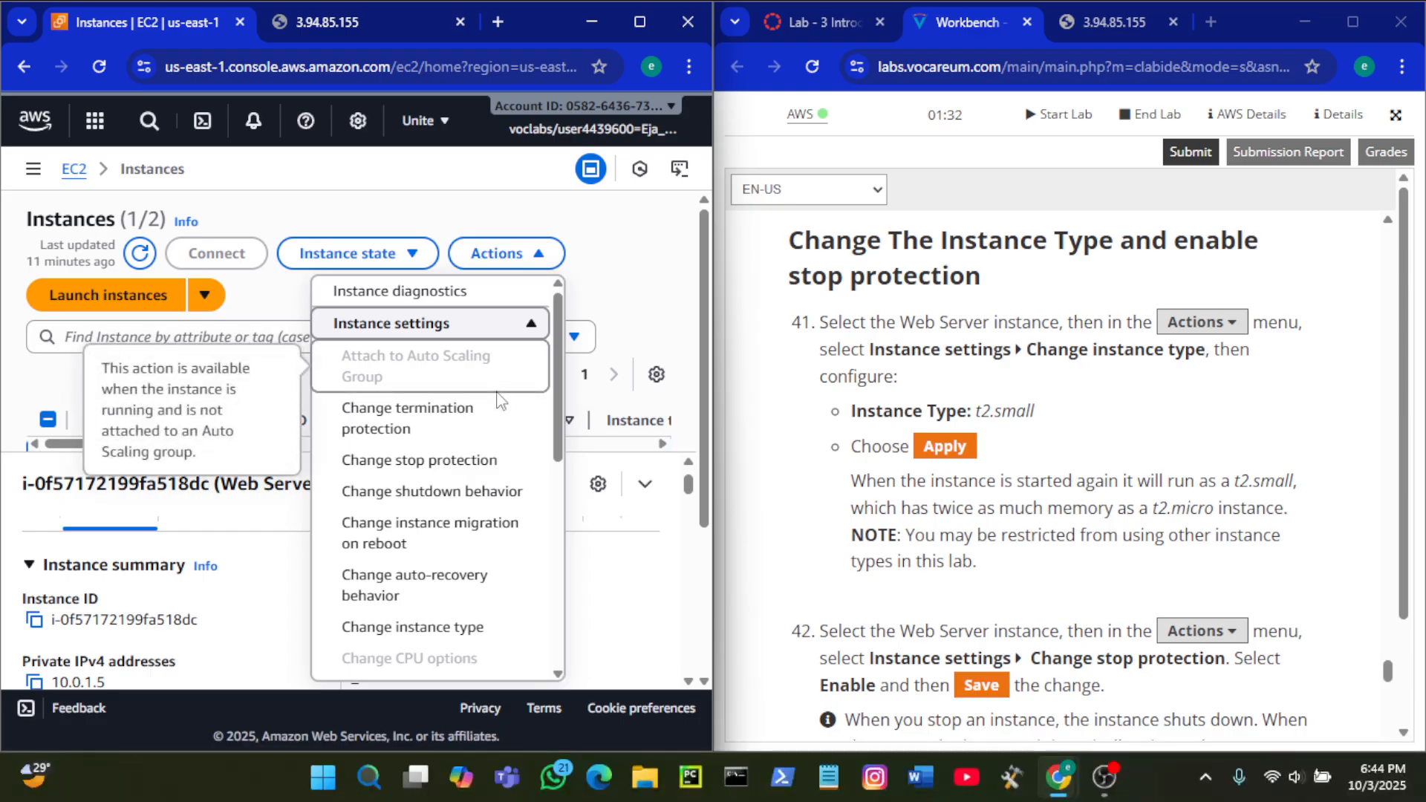
pyautogui.click(463, 631)
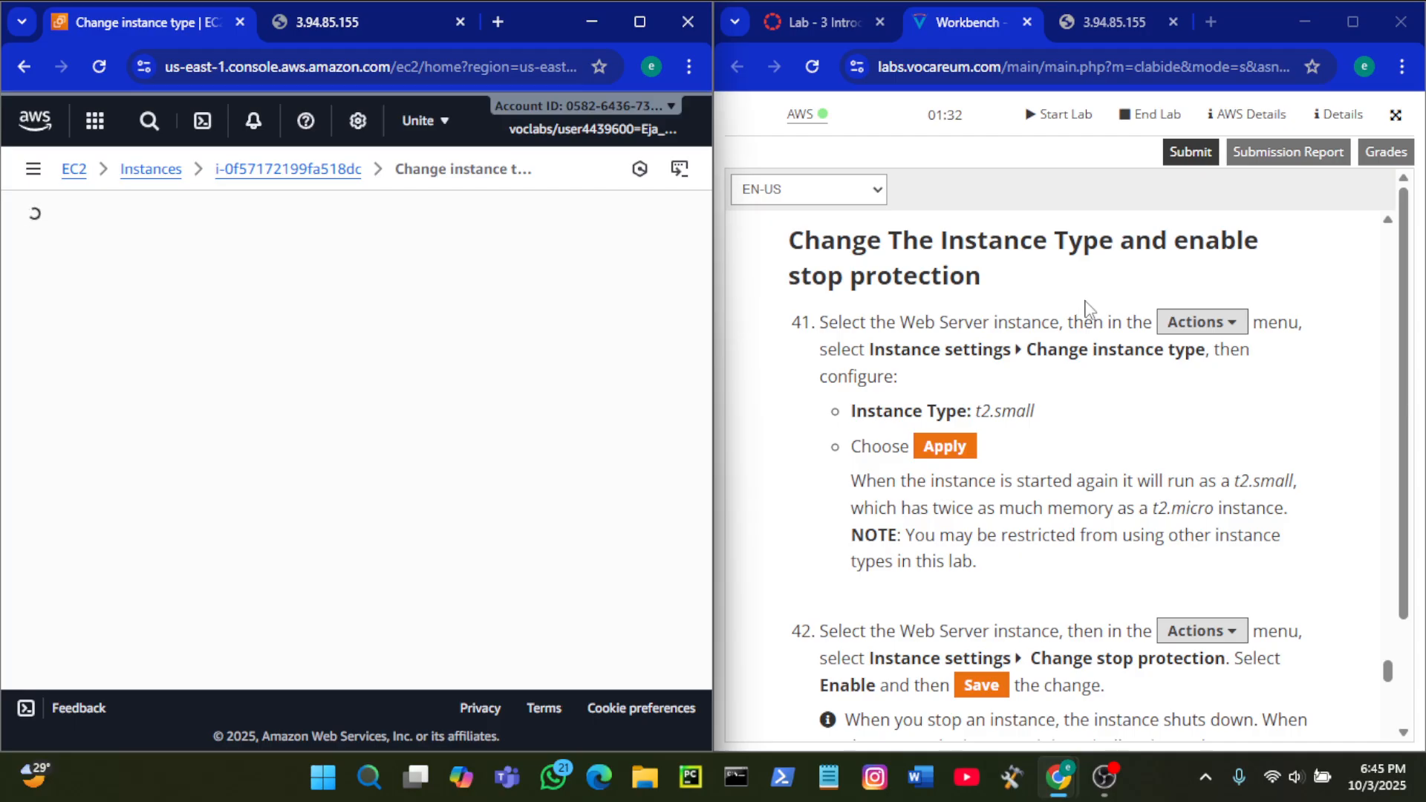
pyautogui.scroll(-2, 1047, 431)
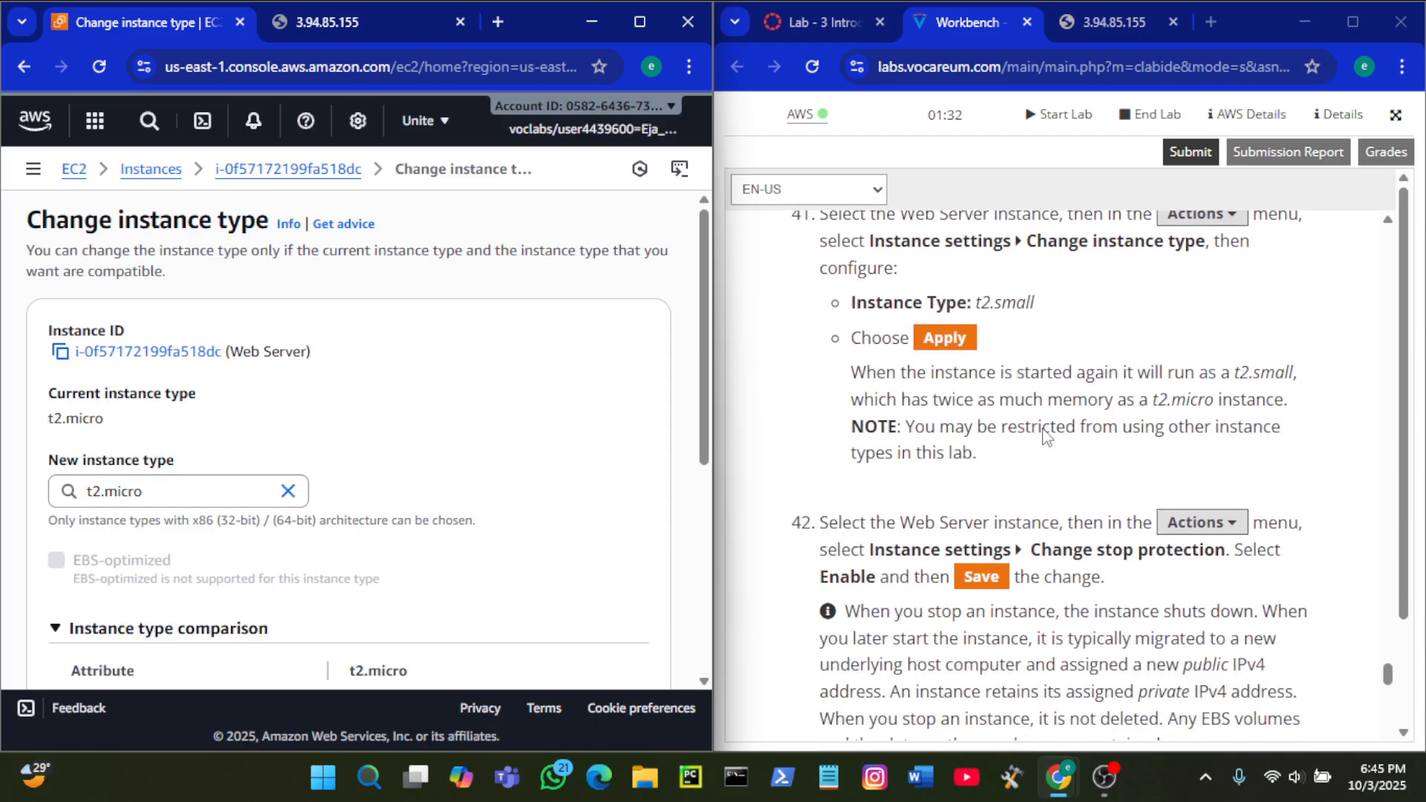
pyautogui.scroll(1, 1048, 435)
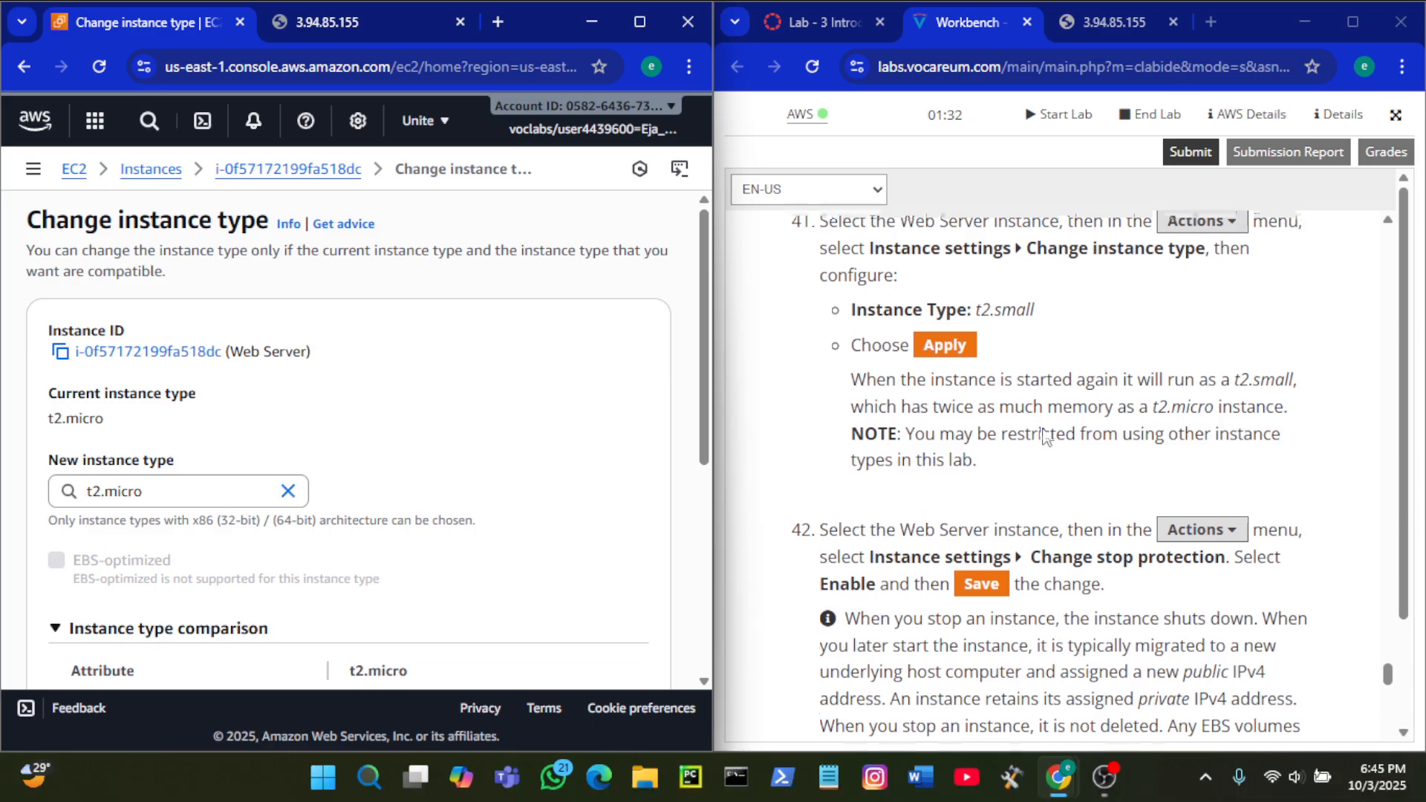
# Step: Change the Web Server's instance type to t2.small, reviewing the type comparison before applying it
pyautogui.click(288, 492)
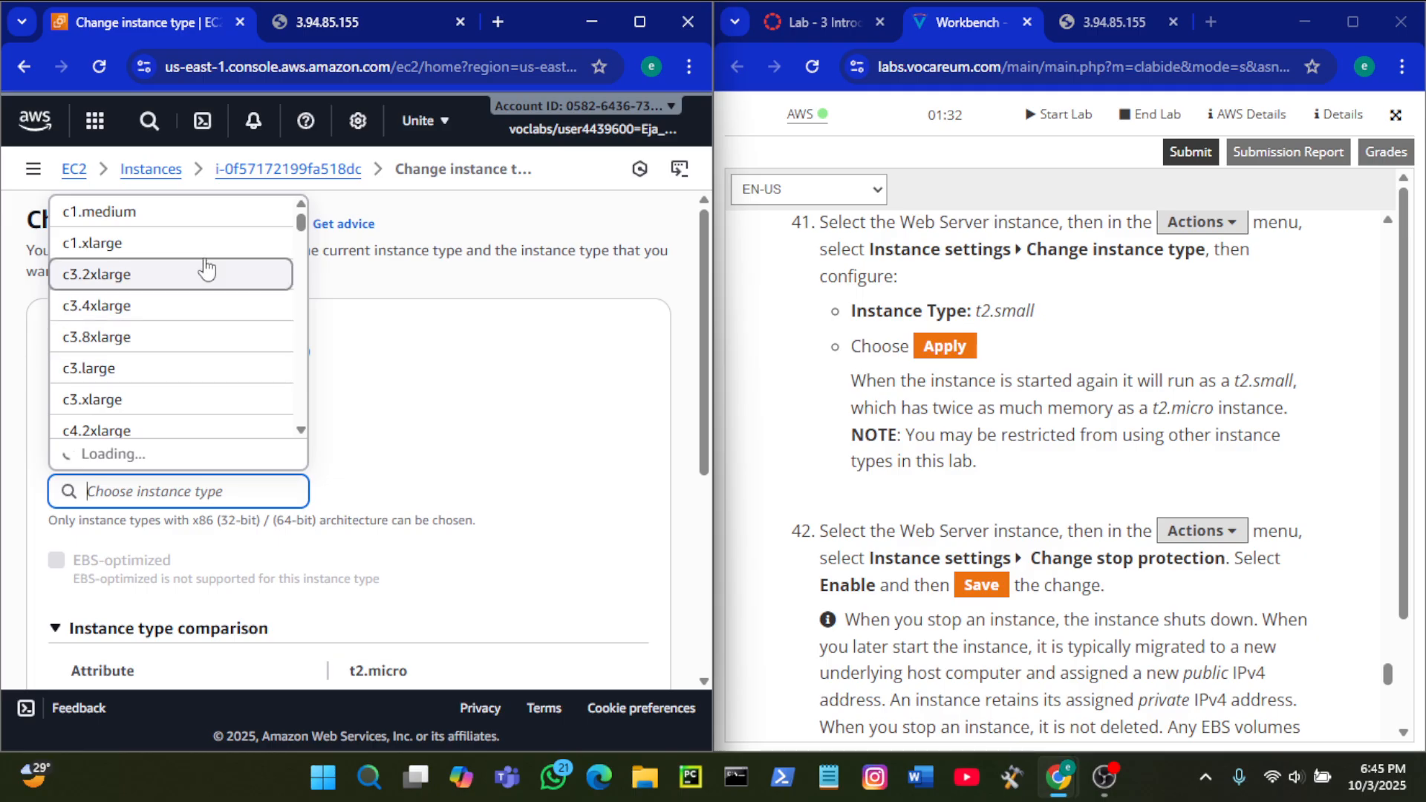
pyautogui.write('t')
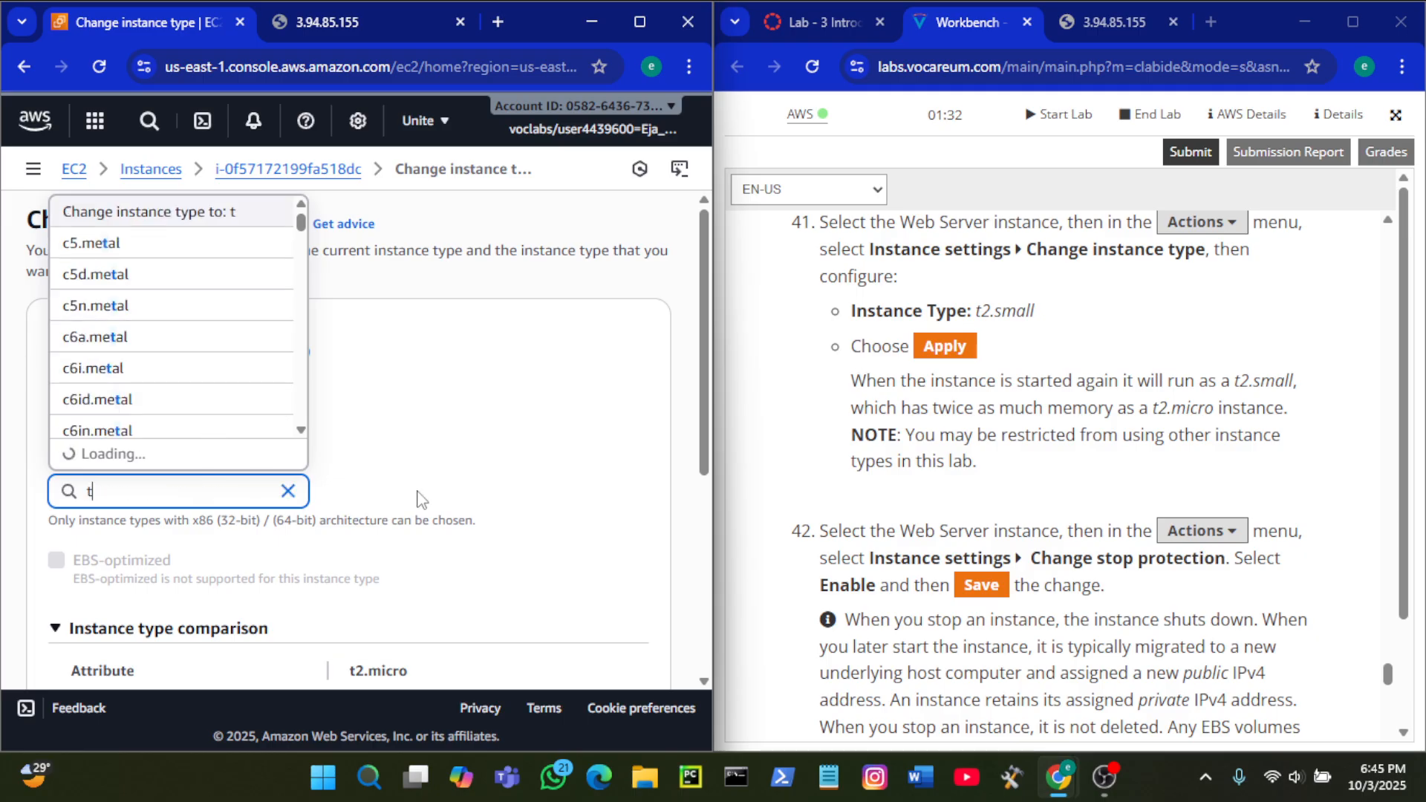
pyautogui.write('2')
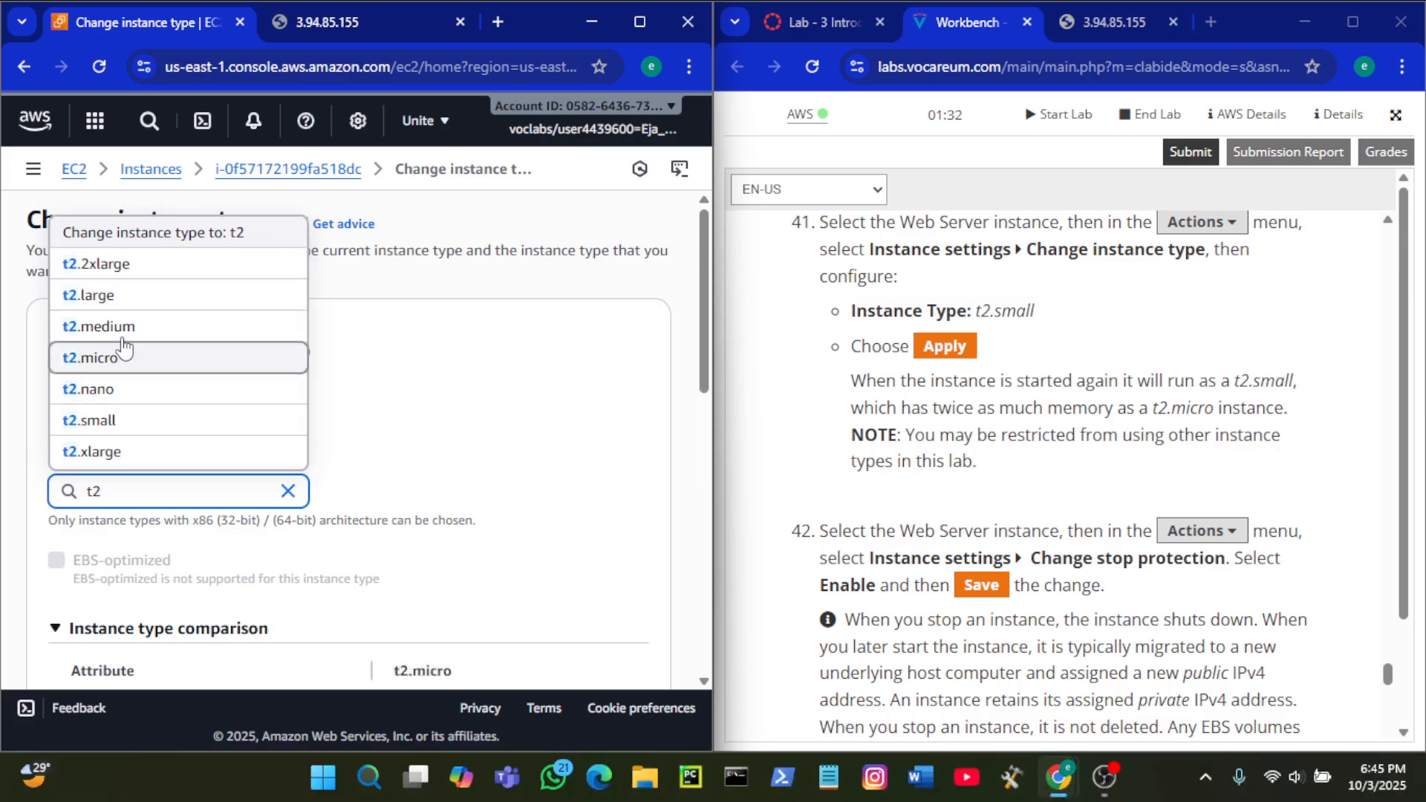
pyautogui.click(143, 420)
pyautogui.scroll(-4, 558, 455)
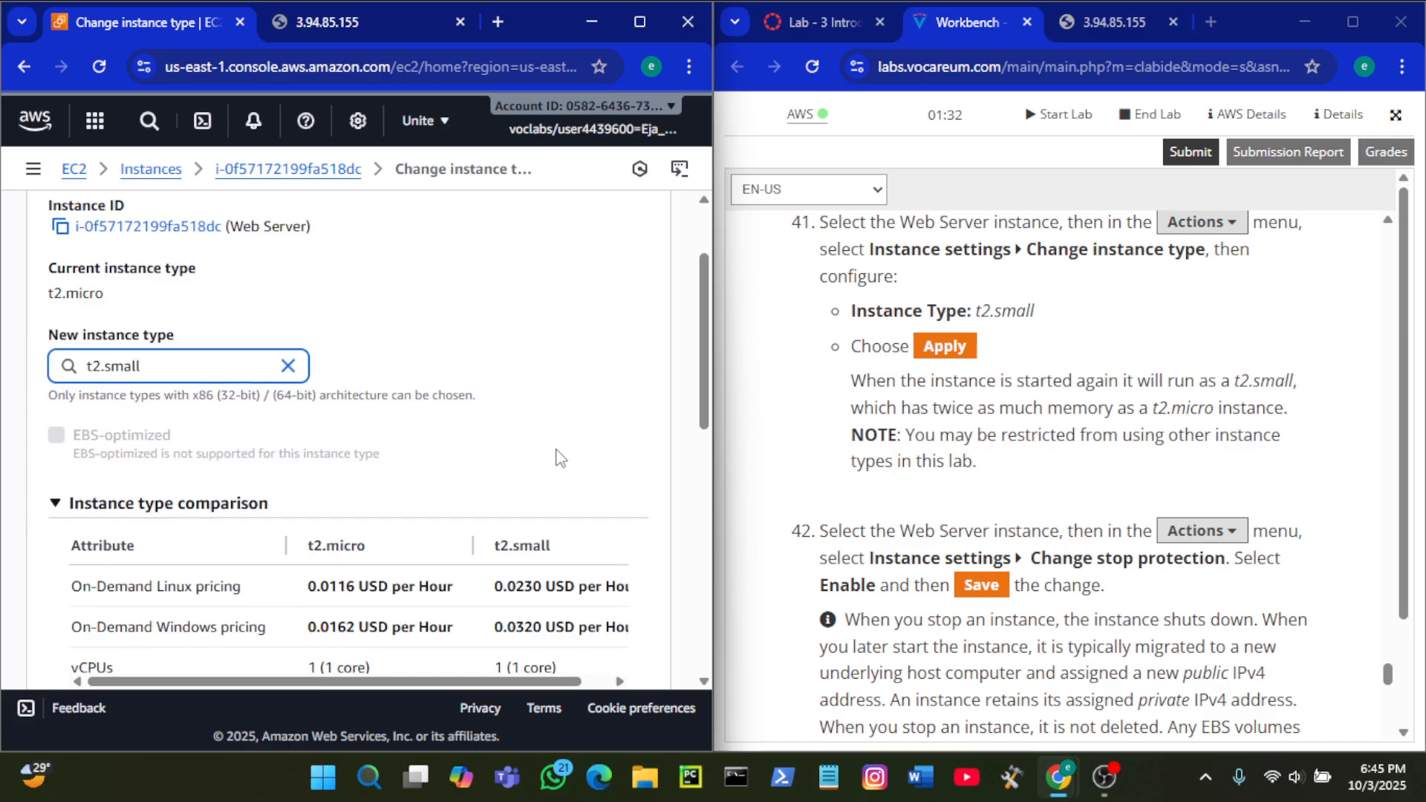
pyautogui.scroll(-6, 558, 454)
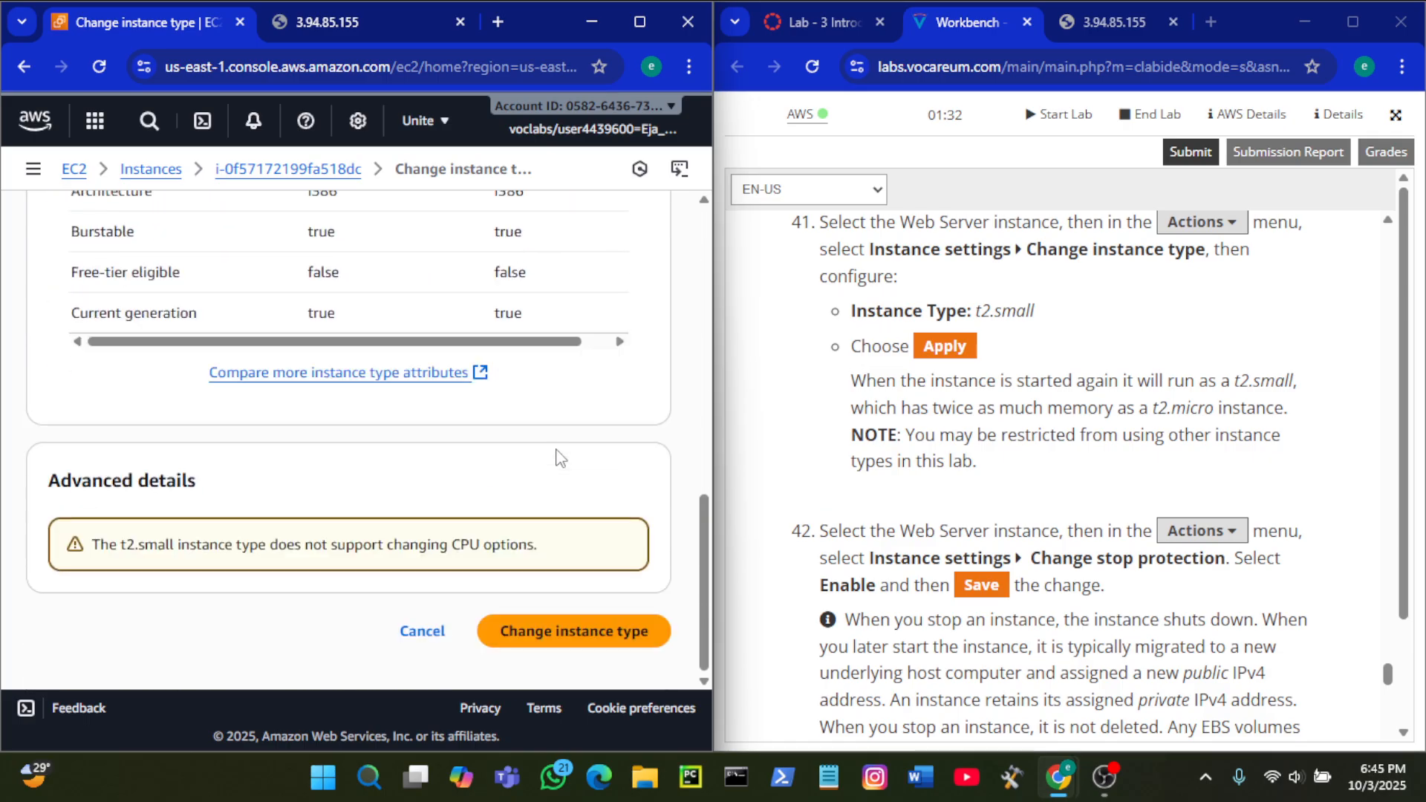
pyautogui.scroll(10, 557, 512)
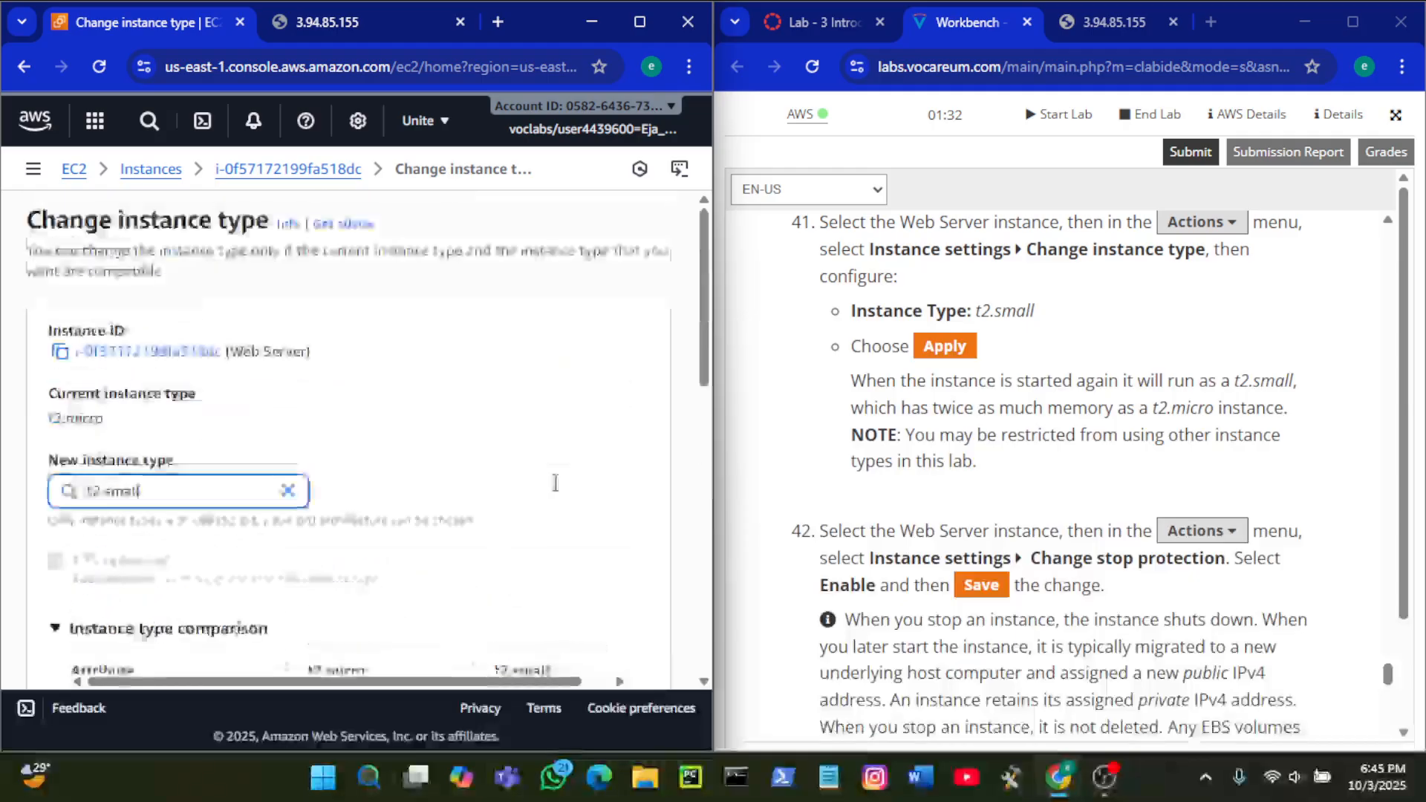
pyautogui.scroll(-1, 557, 492)
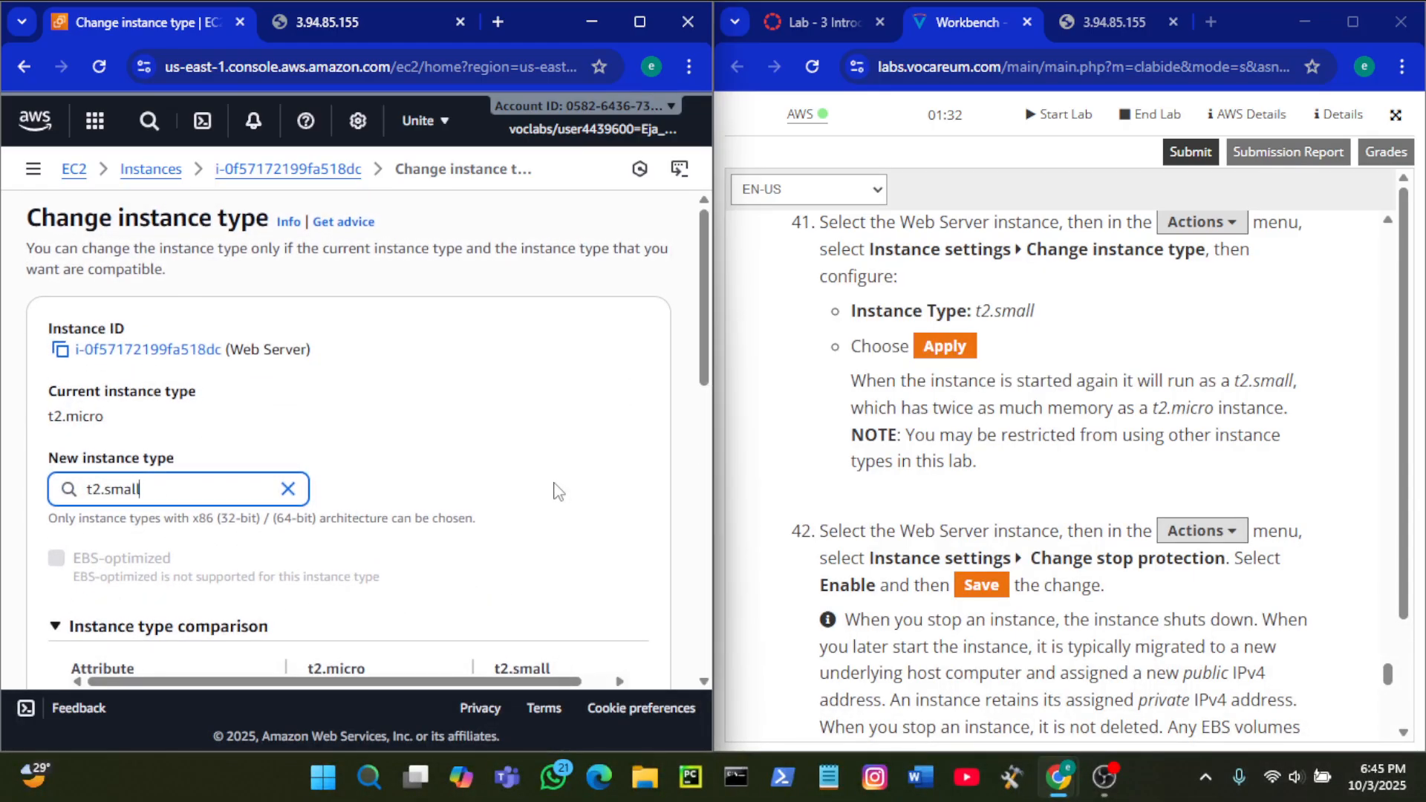
pyautogui.scroll(-10, 558, 492)
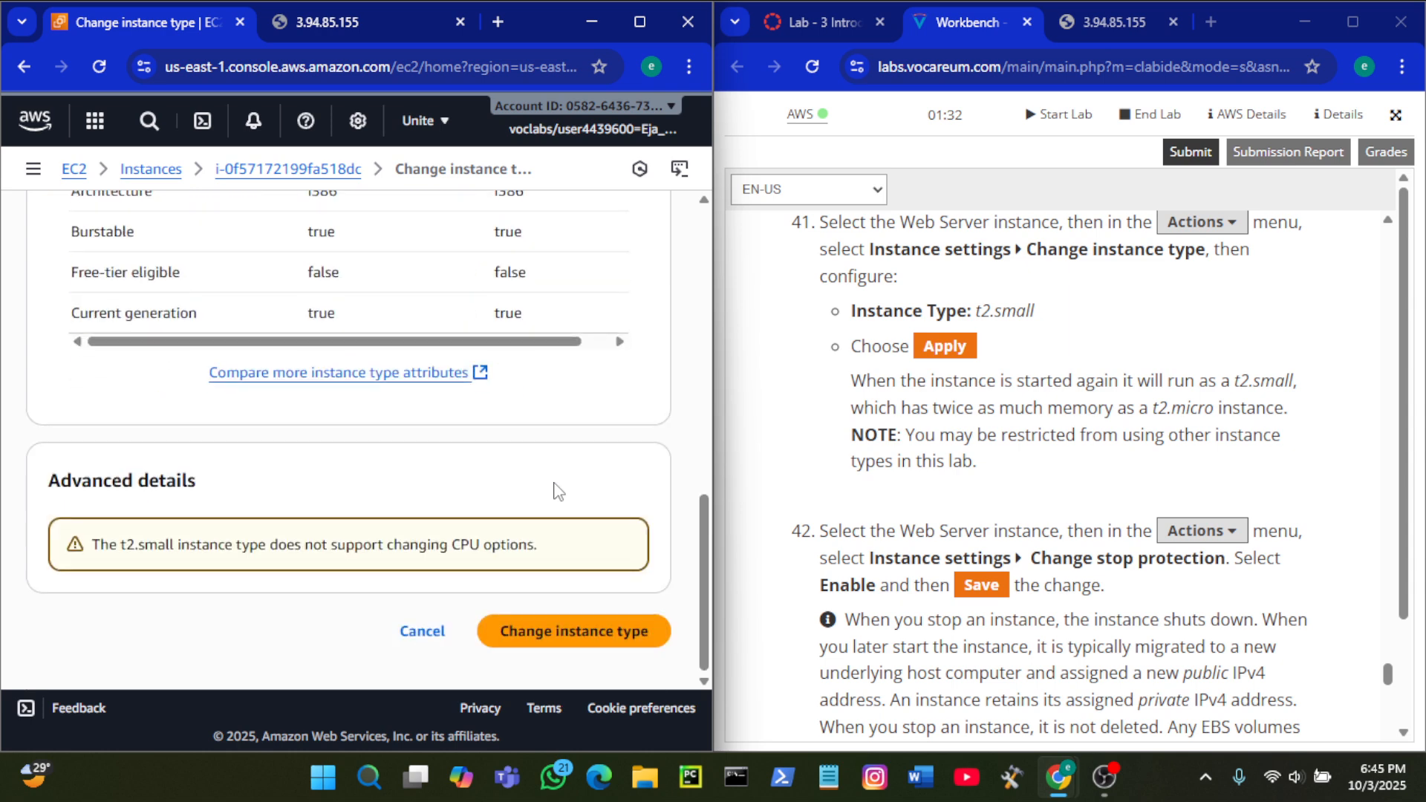
pyautogui.click(560, 639)
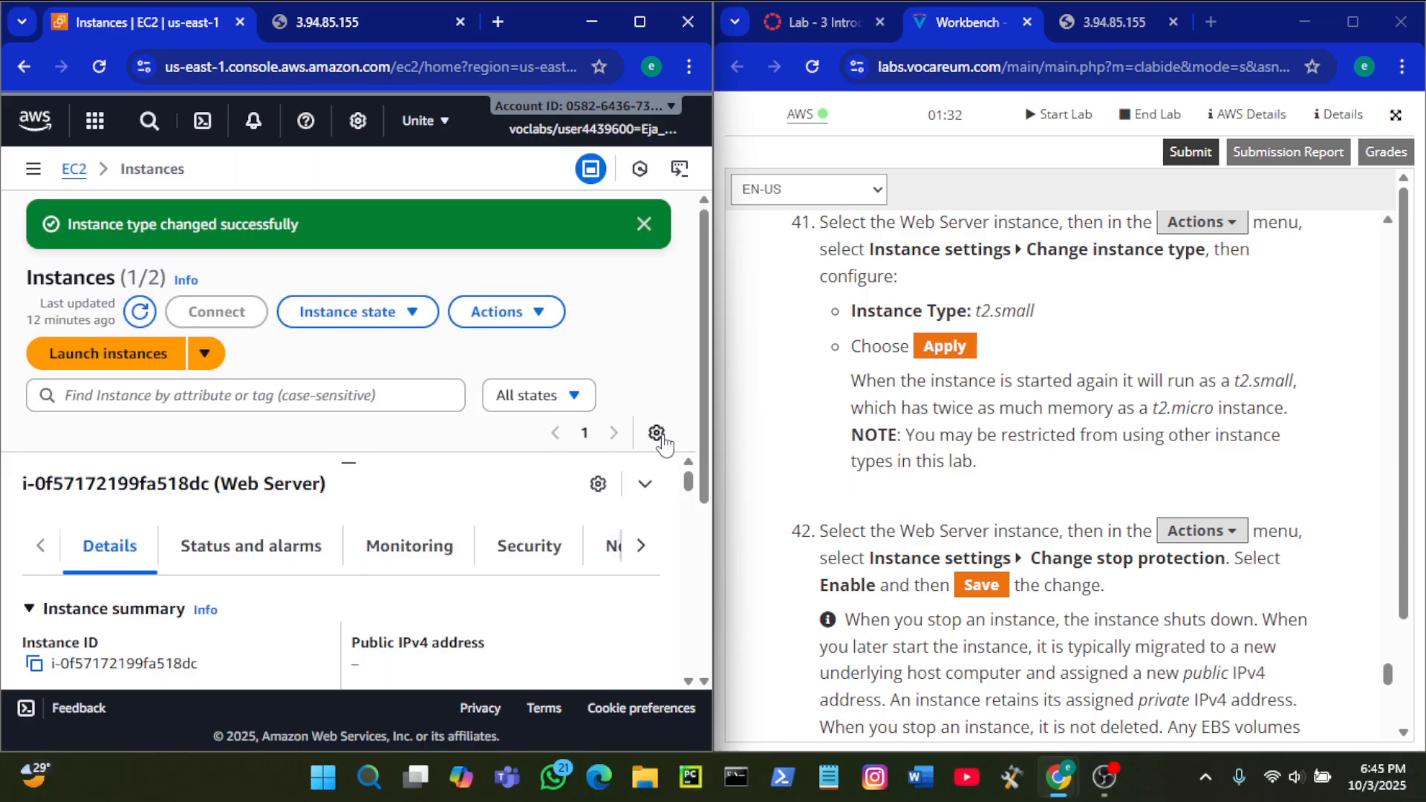
# Step: Dismiss the type-change notification, read lab step 42 on stop protection and check that the Web Server instance is selected
pyautogui.click(643, 224)
pyautogui.scroll(-3, 891, 329)
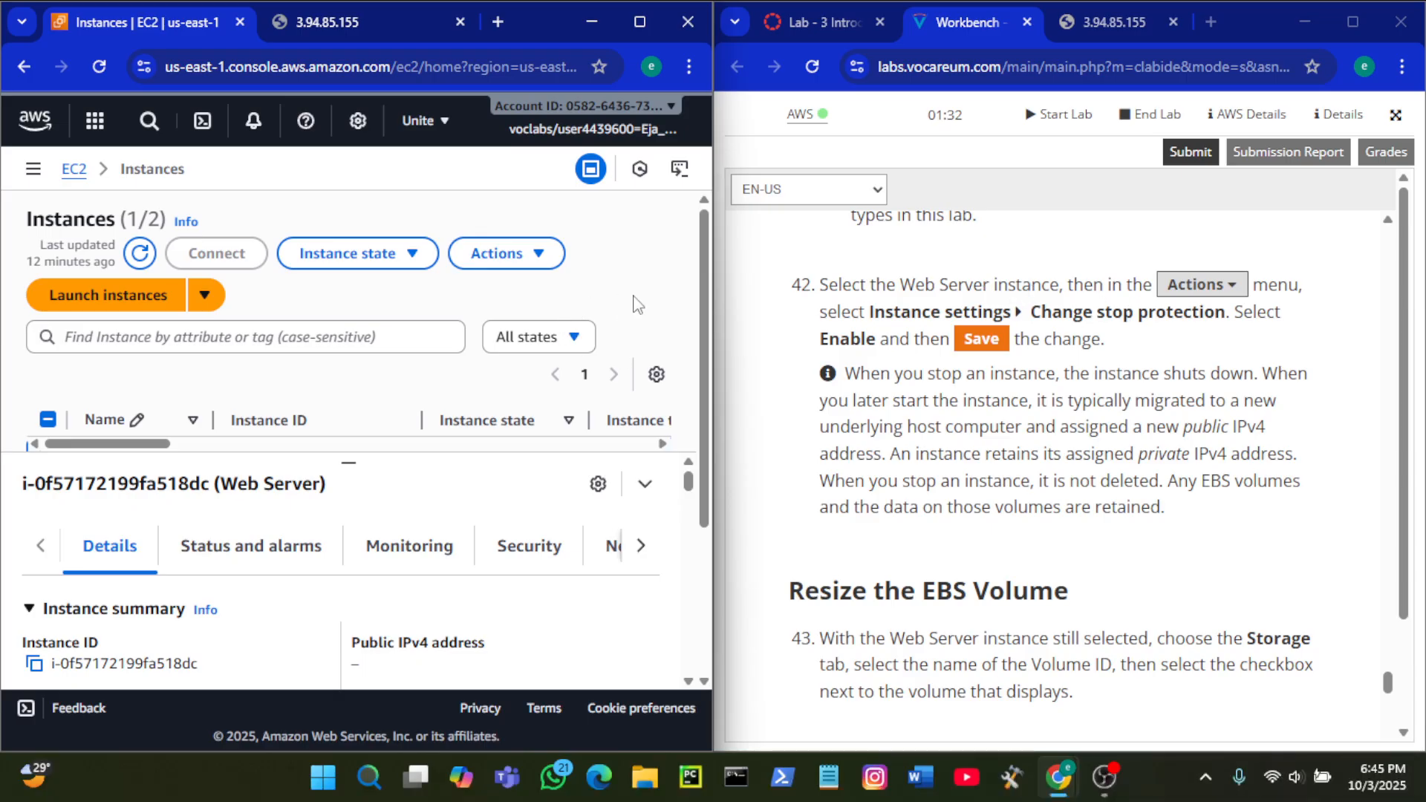
pyautogui.scroll(-1, 639, 305)
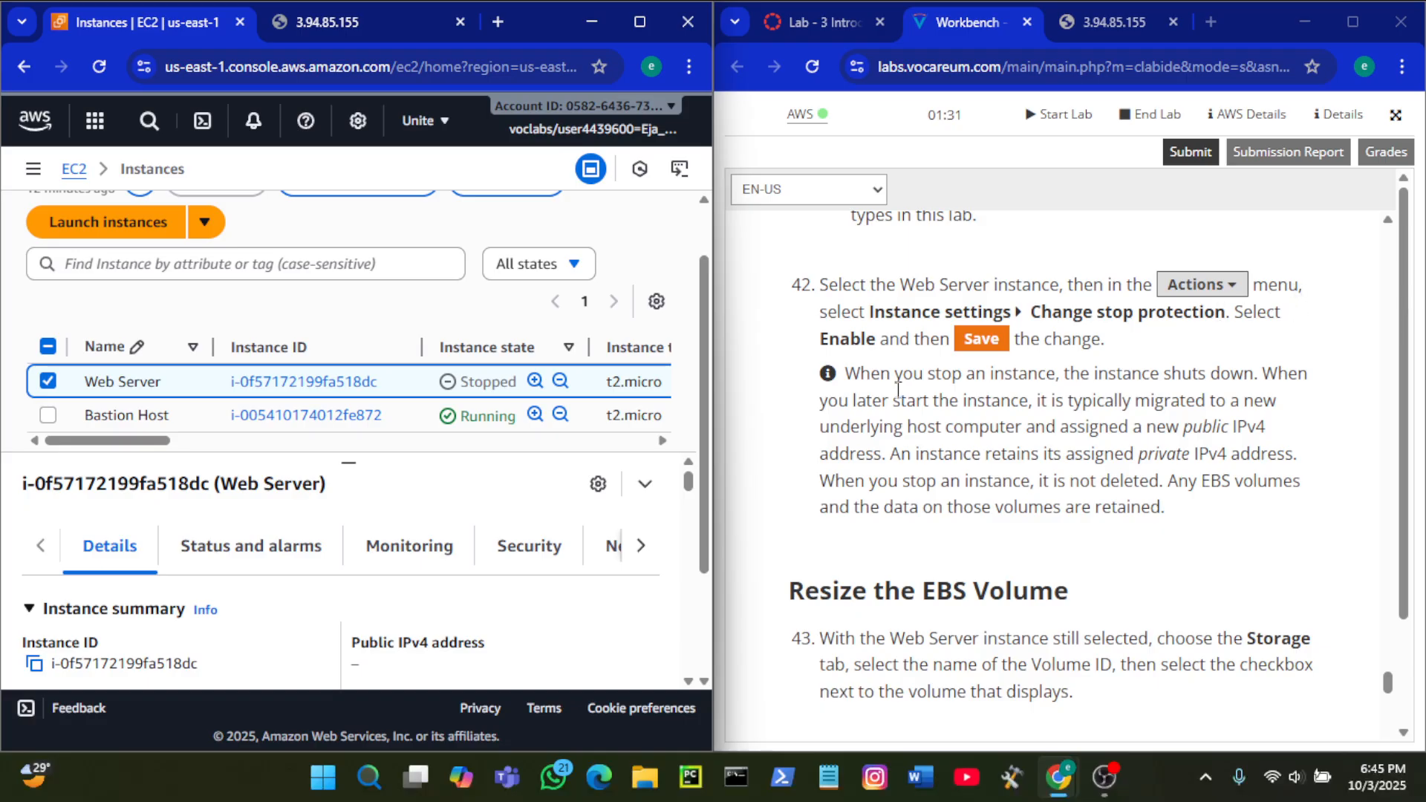
pyautogui.scroll(2, 654, 269)
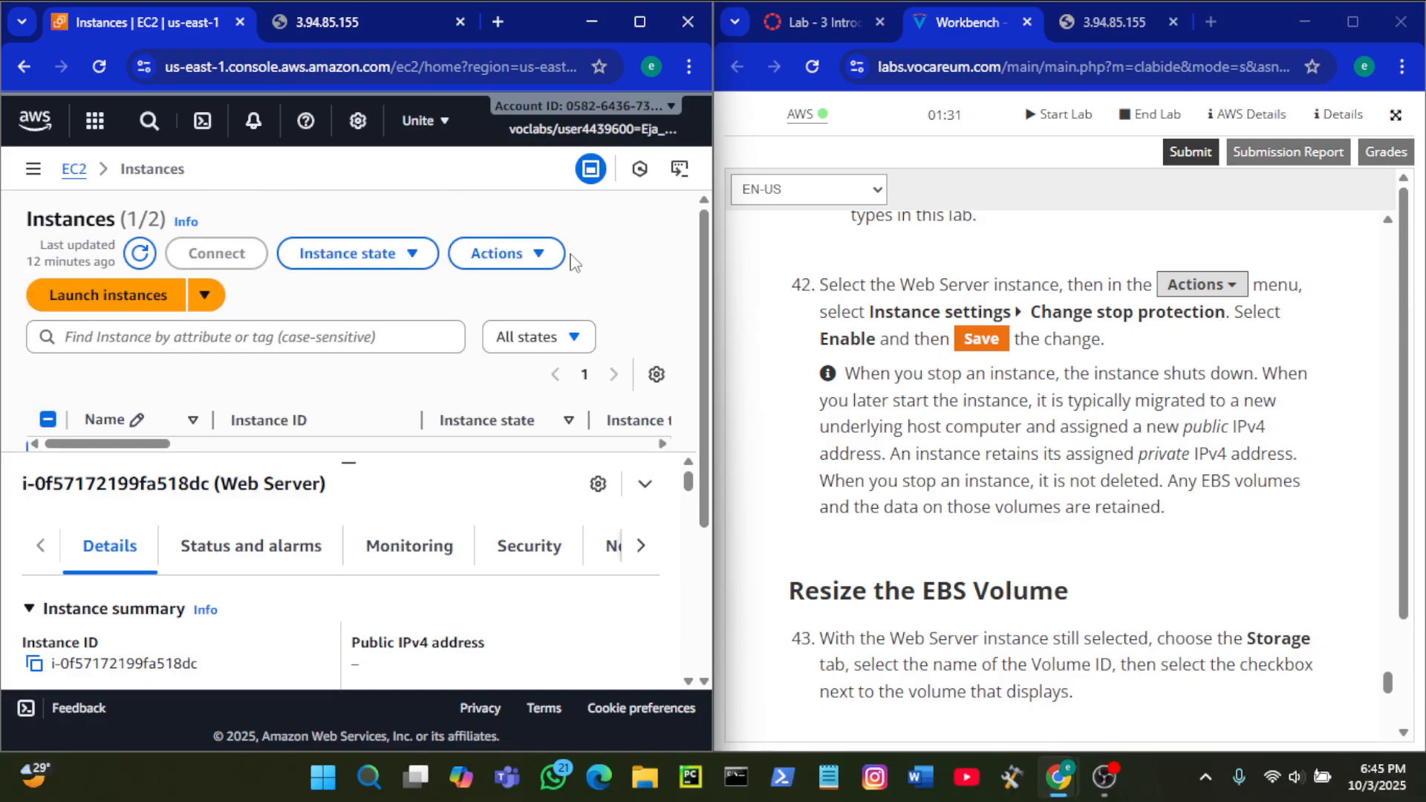
# Step: Enable stop protection for the Web Server instance, save the change and check the Instances list
pyautogui.click(525, 260)
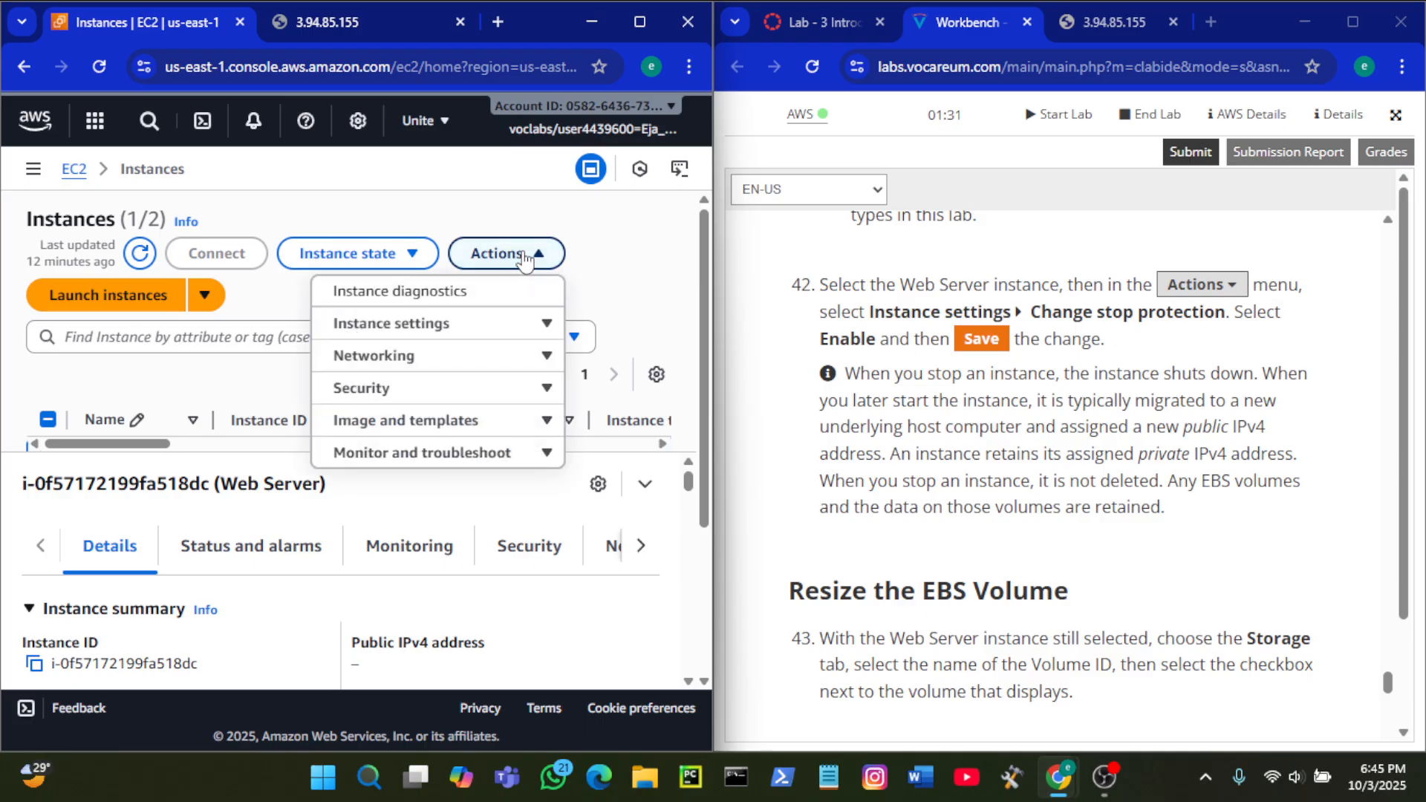
pyautogui.click(457, 325)
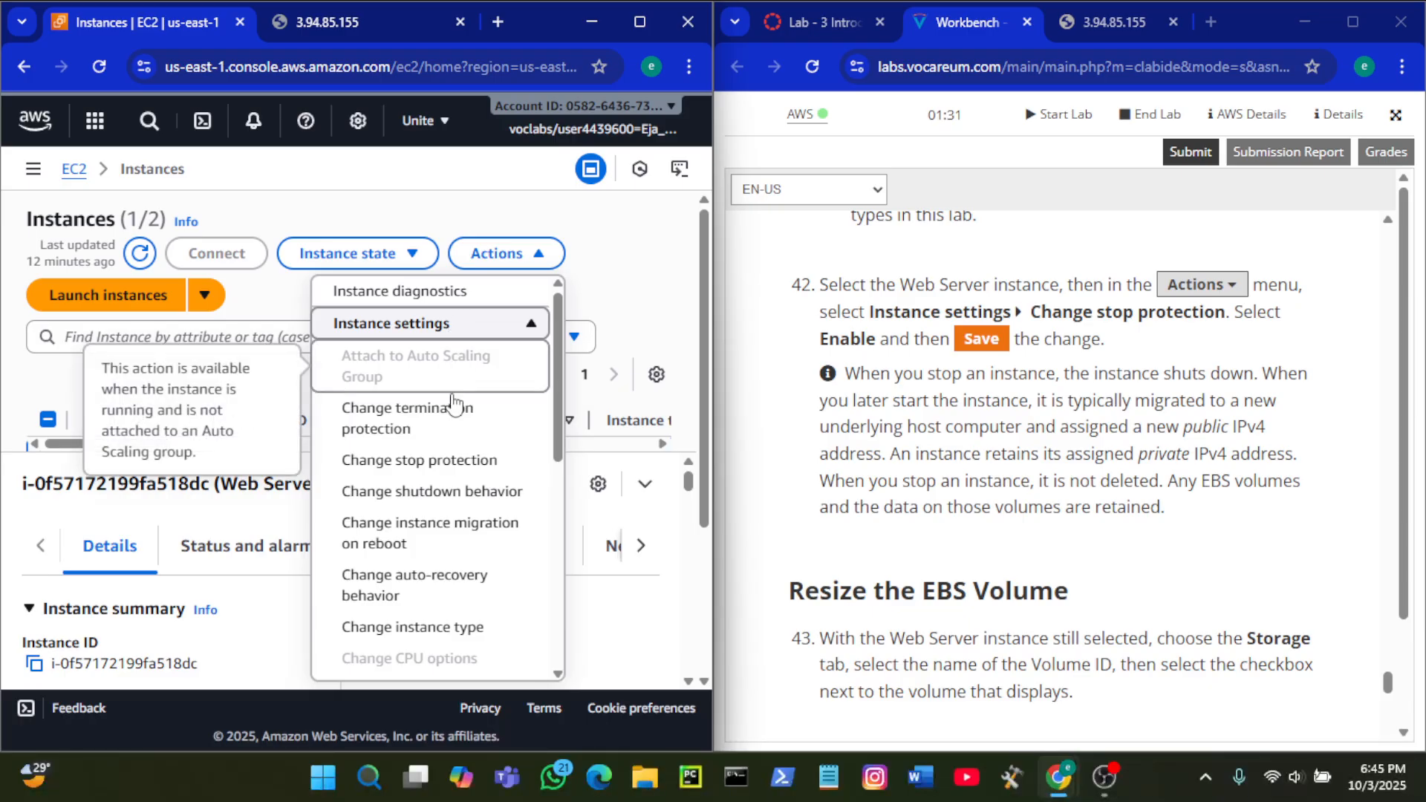
pyautogui.click(459, 466)
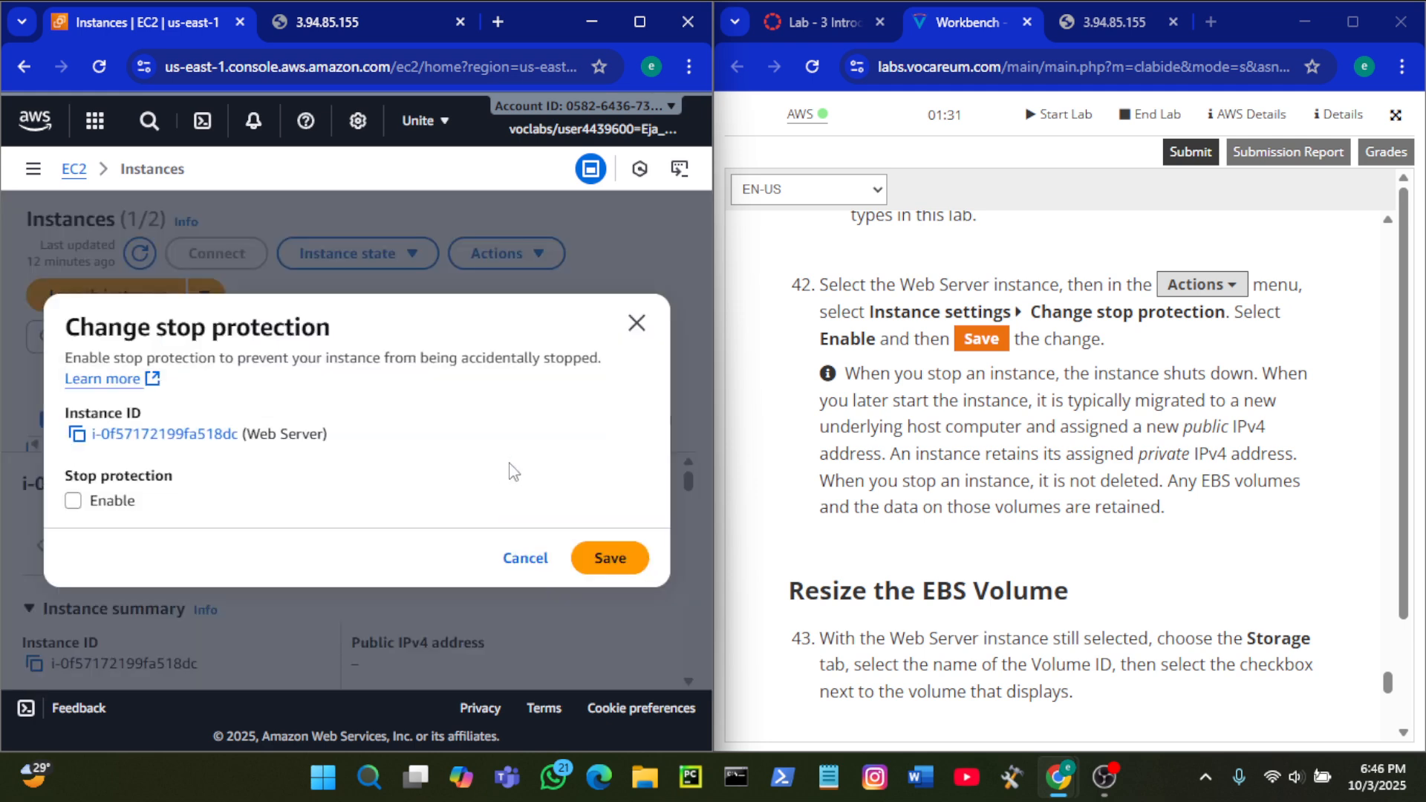
pyautogui.click(73, 503)
pyautogui.click(611, 563)
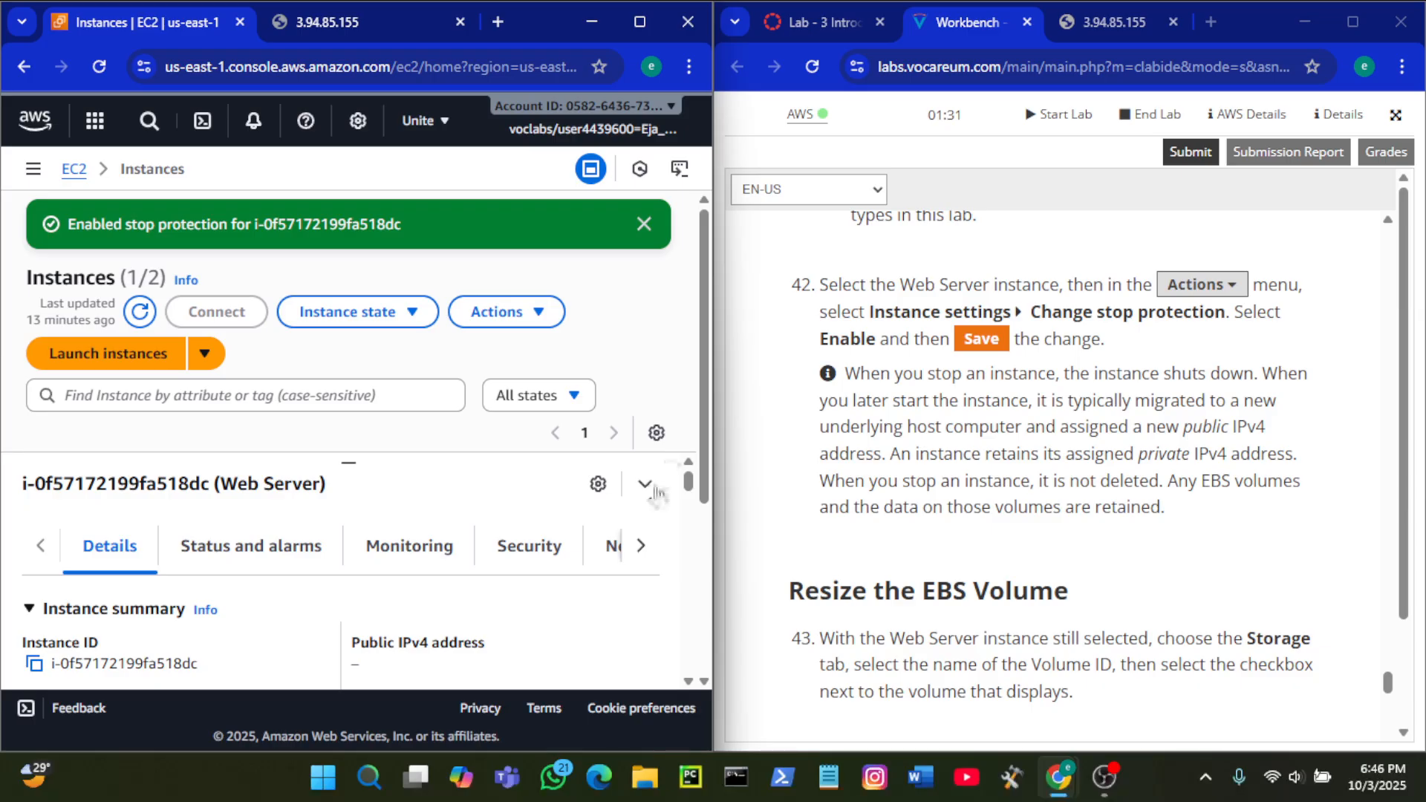
pyautogui.scroll(-1, 616, 355)
pyautogui.scroll(1, 616, 355)
pyautogui.scroll(-2, 615, 319)
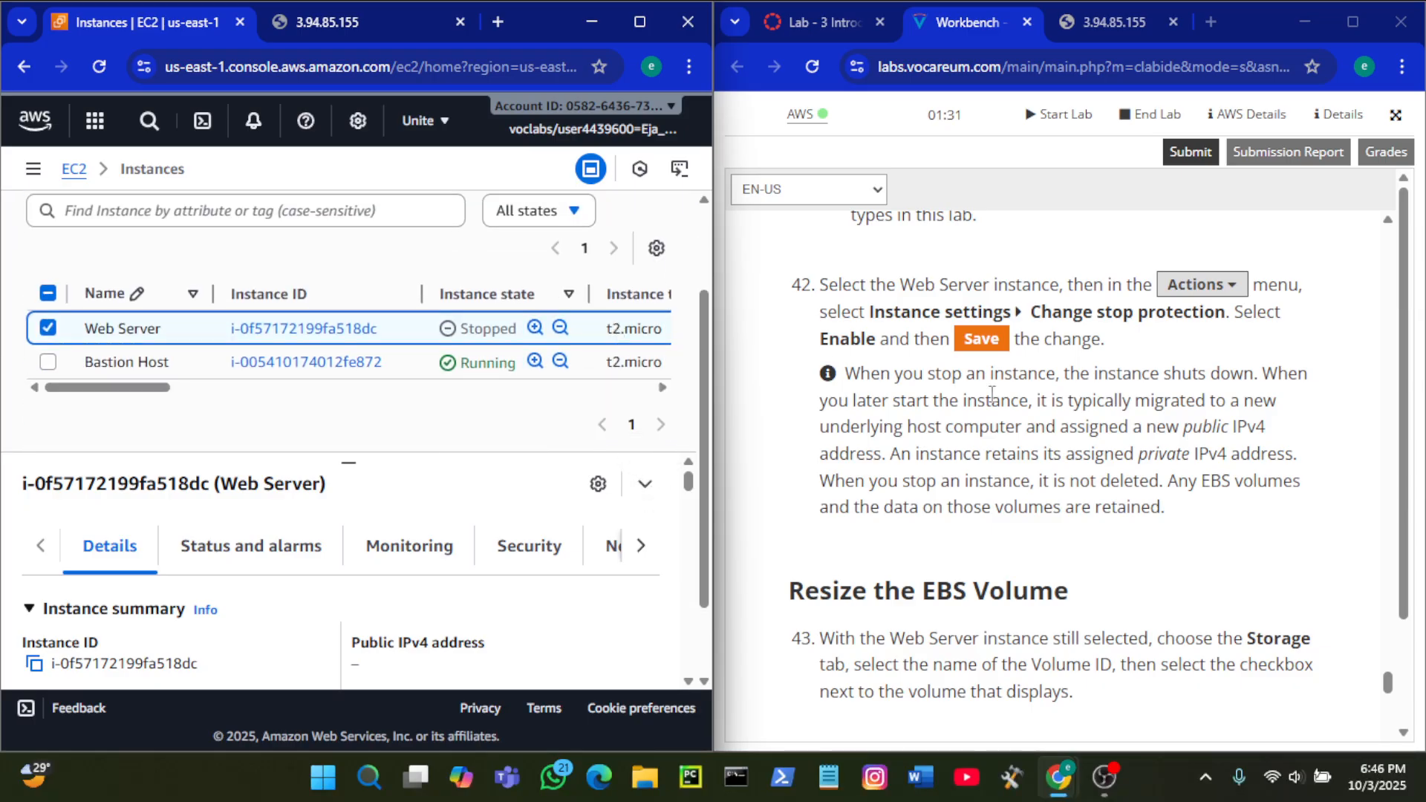
# Step: Read the lab steps on resizing the EBS volume and show the Web Server instance's storage details
pyautogui.scroll(-4, 992, 394)
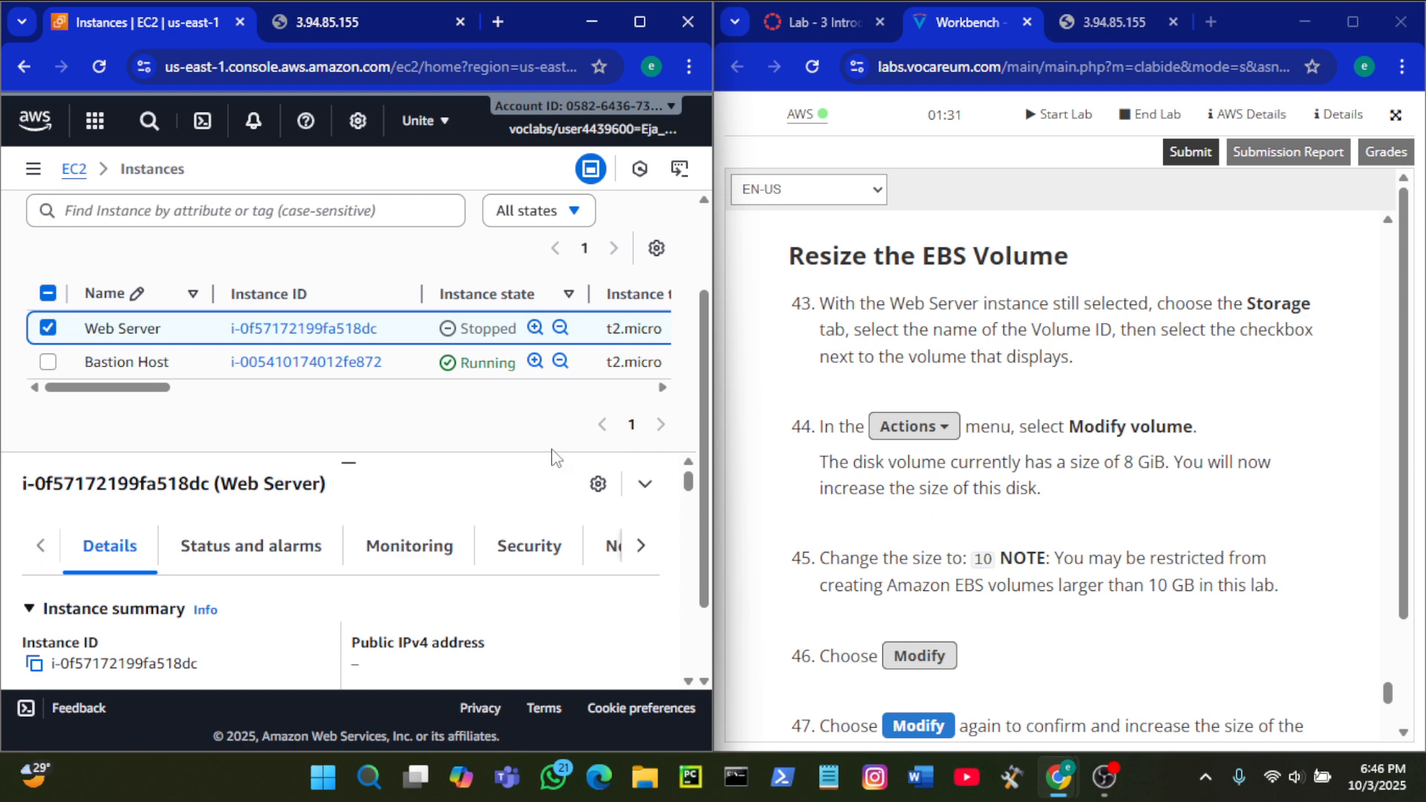
pyautogui.scroll(-1, 462, 434)
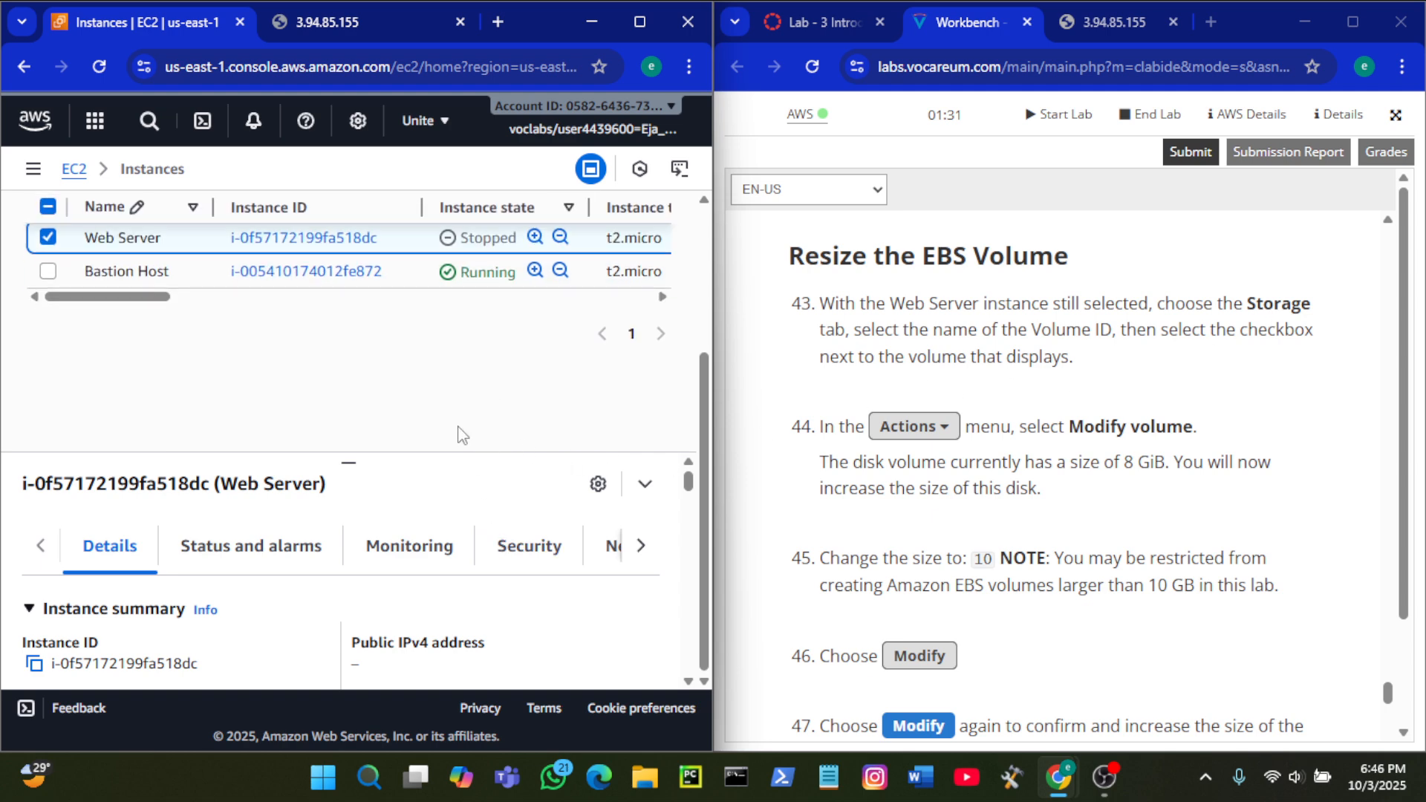
pyautogui.hscroll(5, 471, 552)
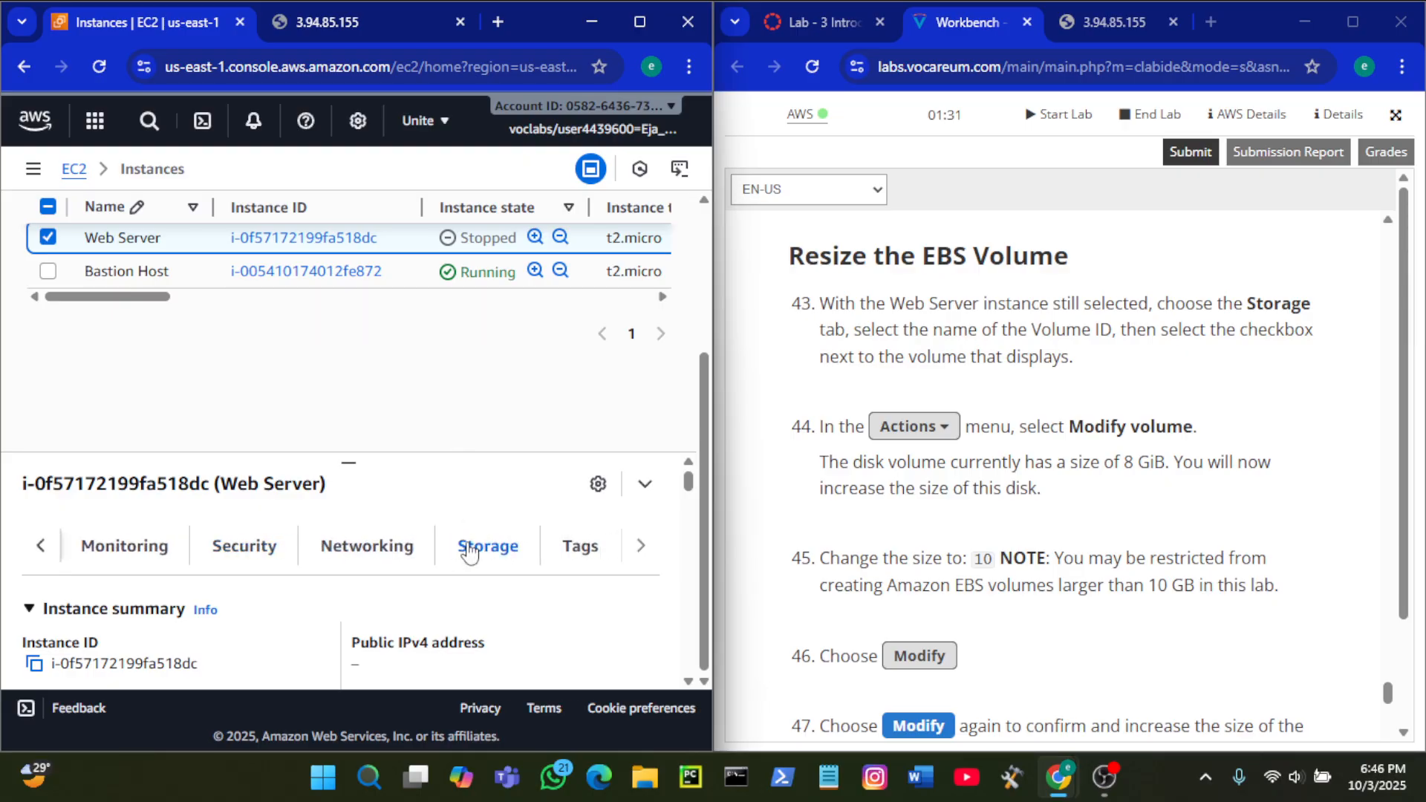
pyautogui.click(469, 552)
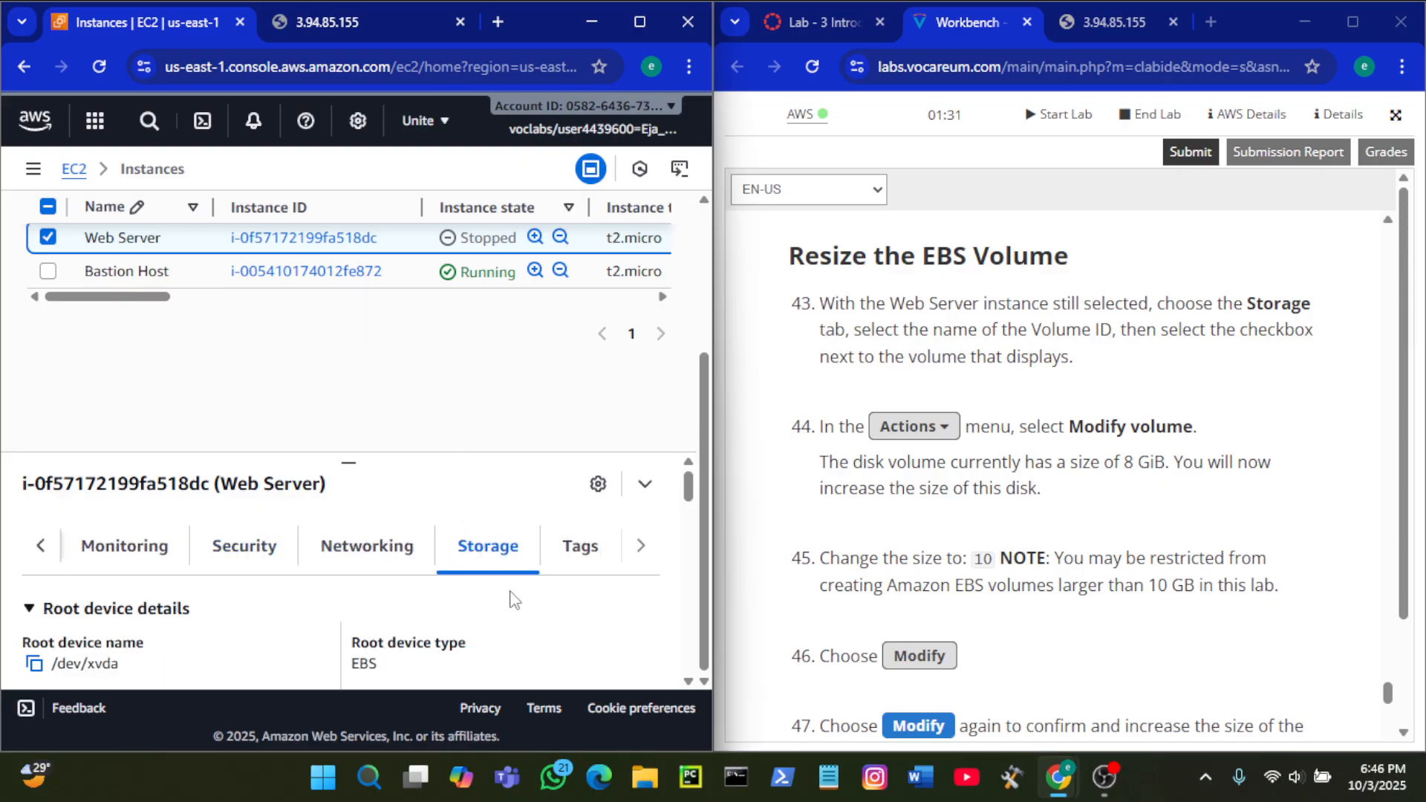
pyautogui.scroll(-1, 526, 613)
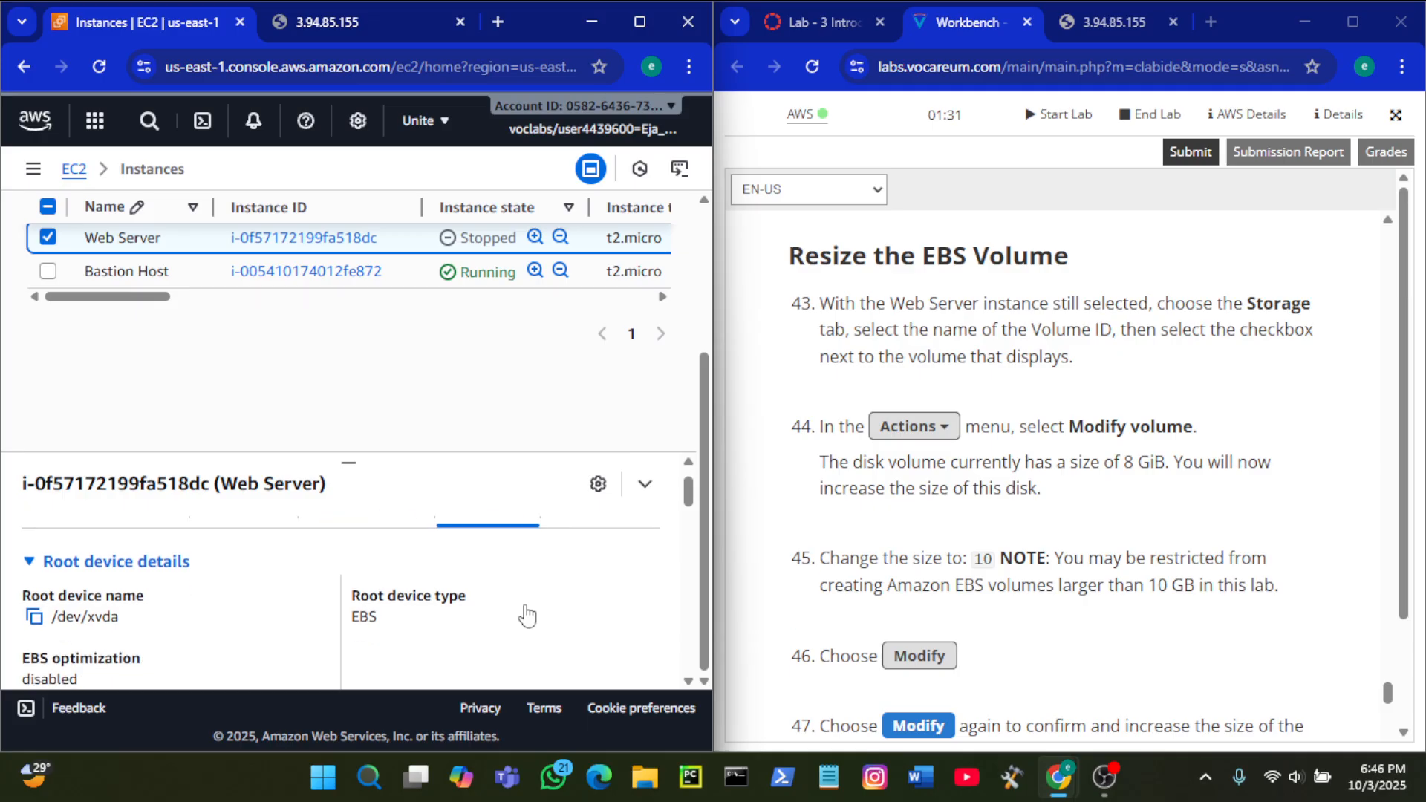
pyautogui.scroll(1, 526, 613)
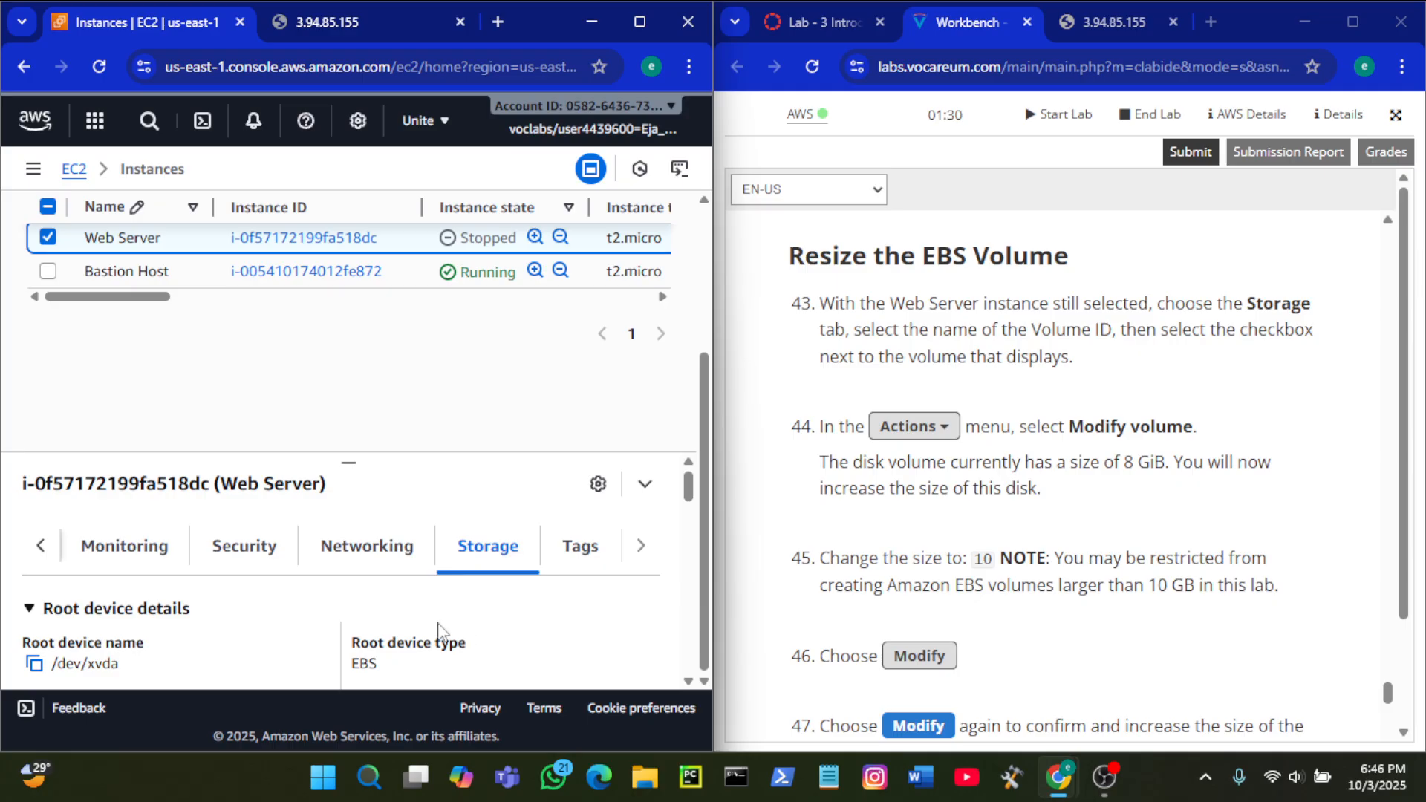
# Step: Find the /dev/xvda volume among the Web Server's block devices and make sure it is selected
pyautogui.doubleClick(509, 396)
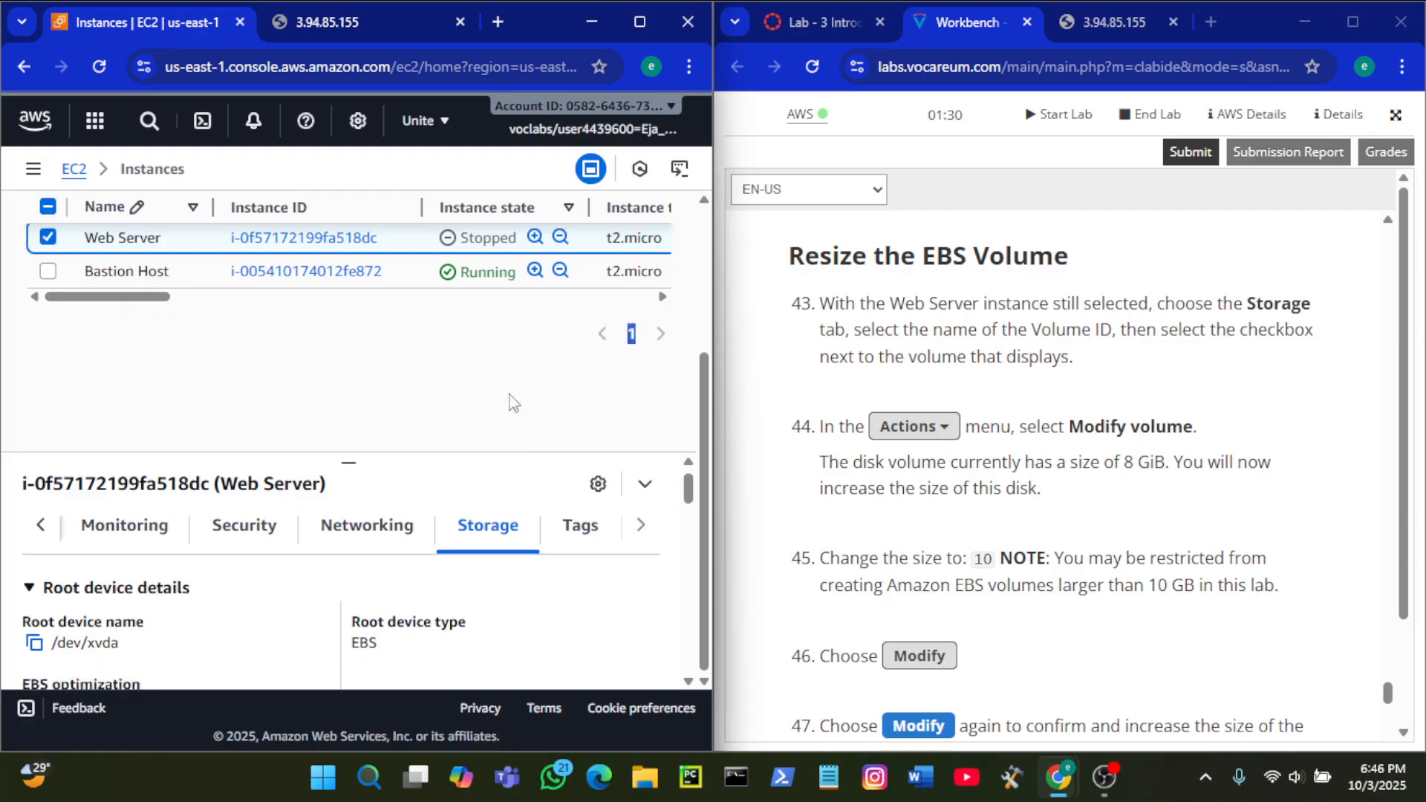
pyautogui.scroll(-2, 481, 627)
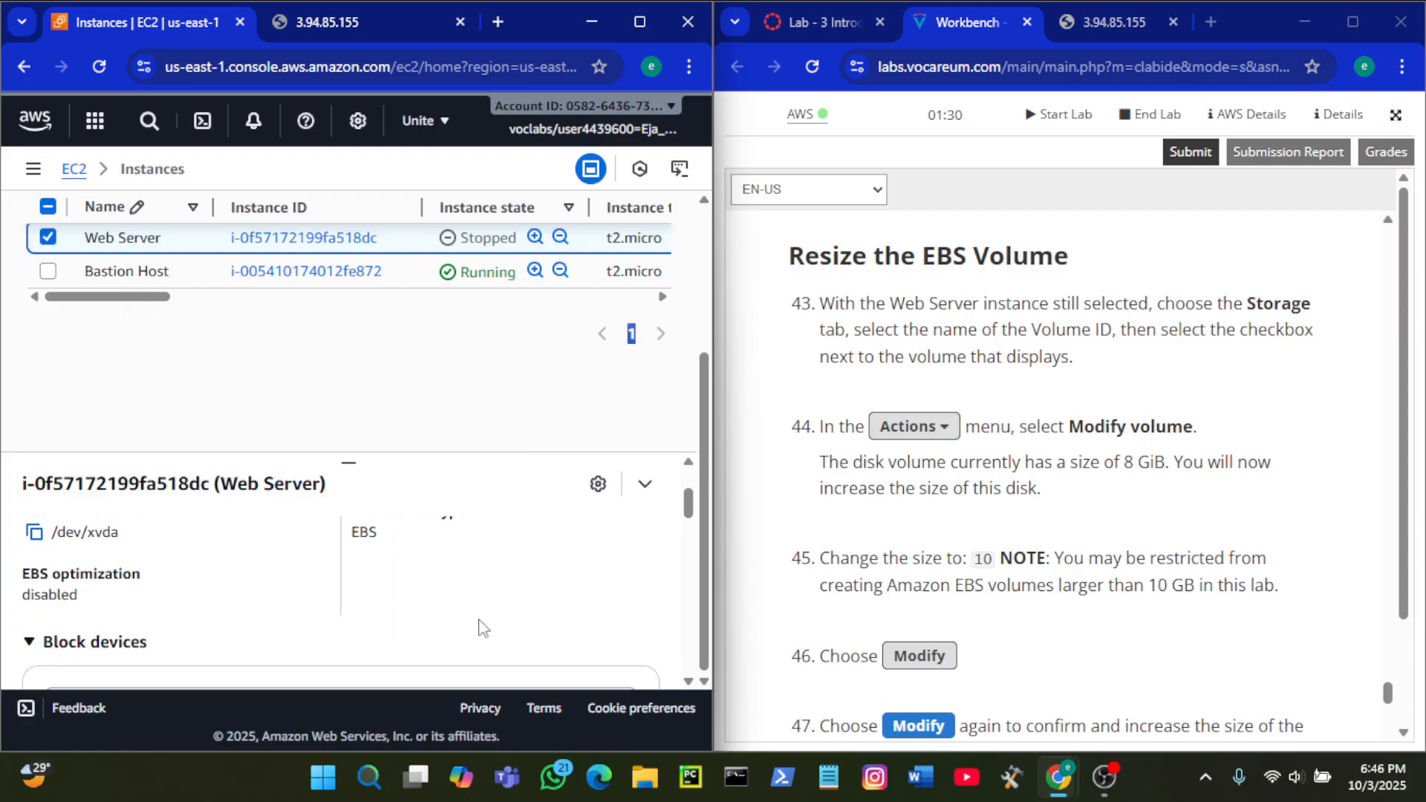
pyautogui.scroll(-3, 481, 627)
pyautogui.scroll(-2, 481, 627)
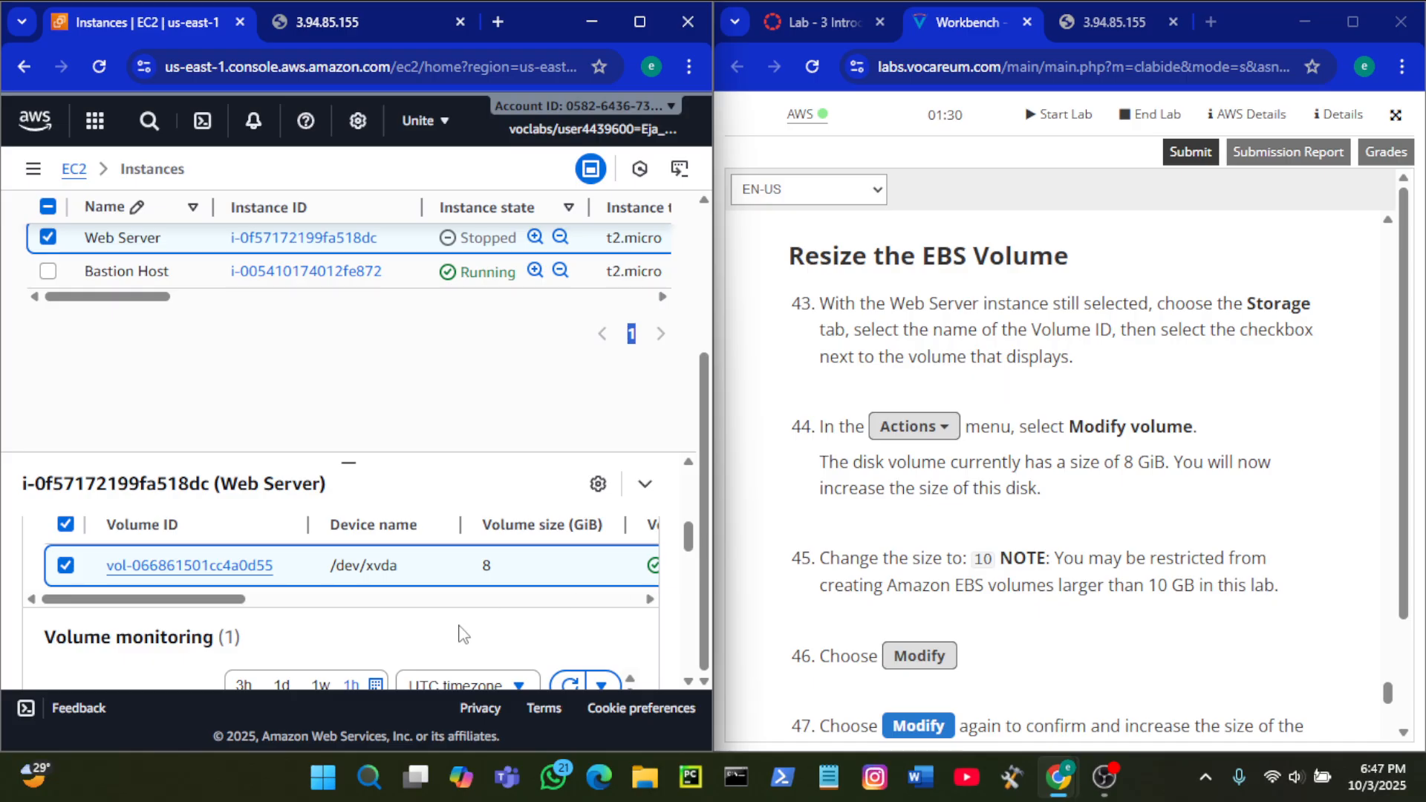
pyautogui.click(65, 567)
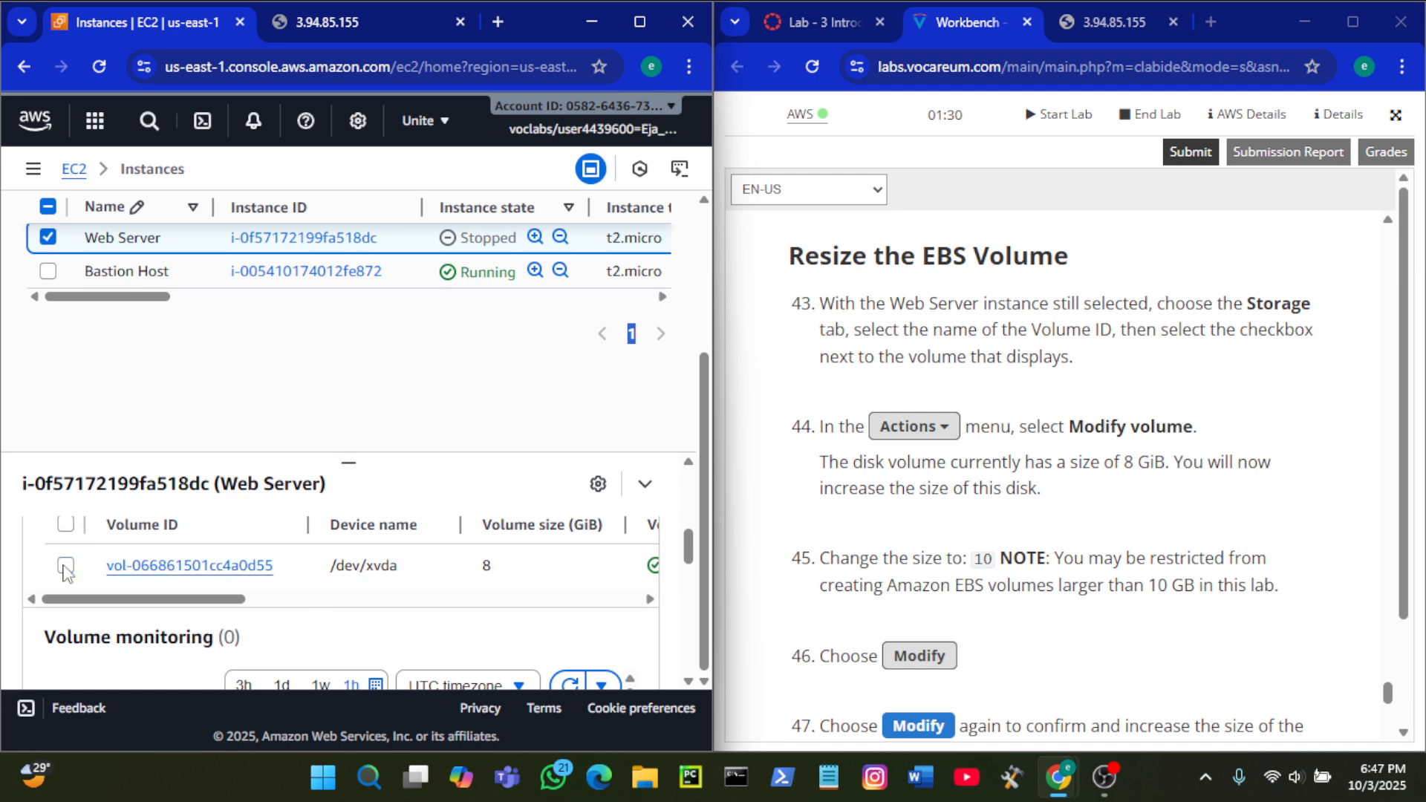
pyautogui.click(65, 567)
pyautogui.scroll(-1, 409, 614)
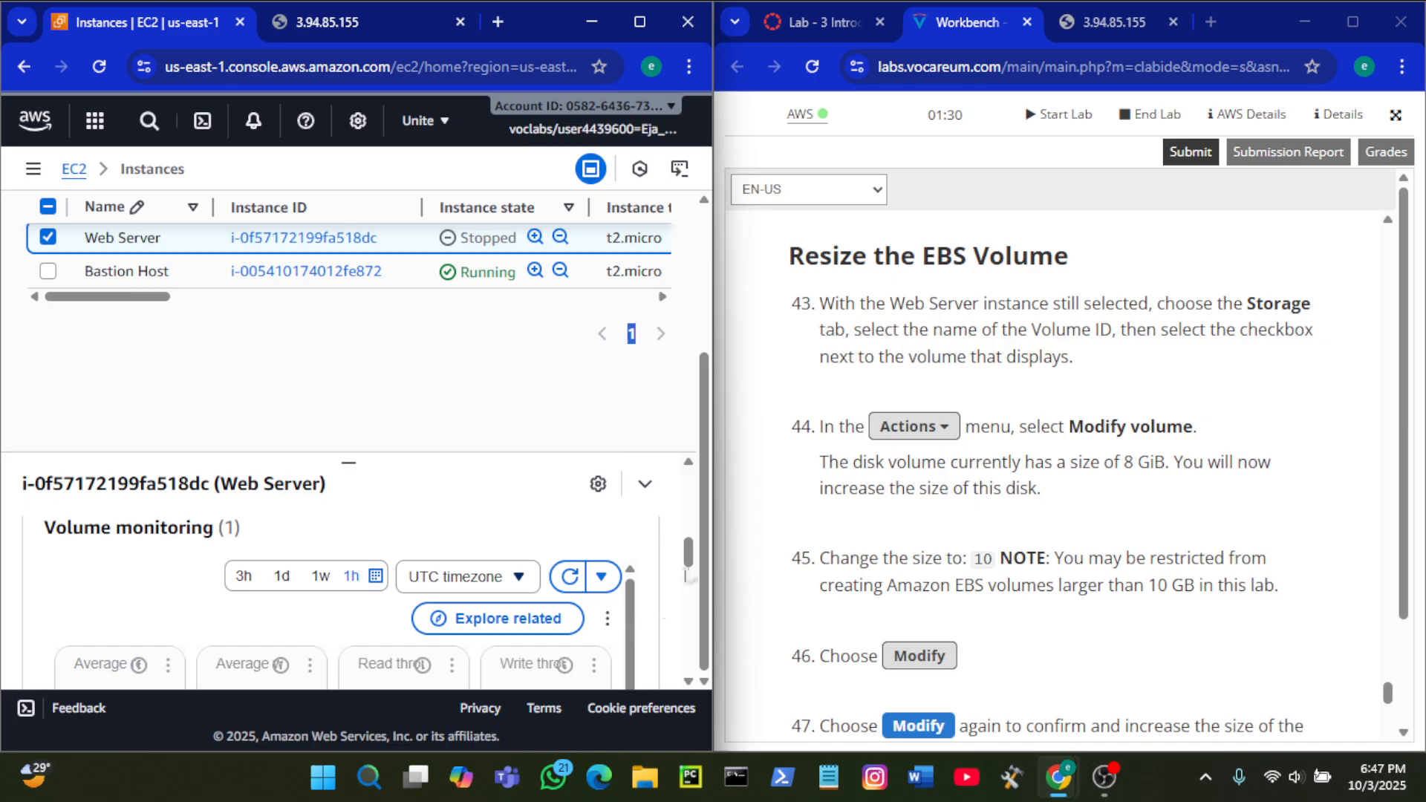
# Step: Examine the Web Server's block device details, volume monitoring and instance actions for an option to modify the volume
pyautogui.scroll(2, 691, 505)
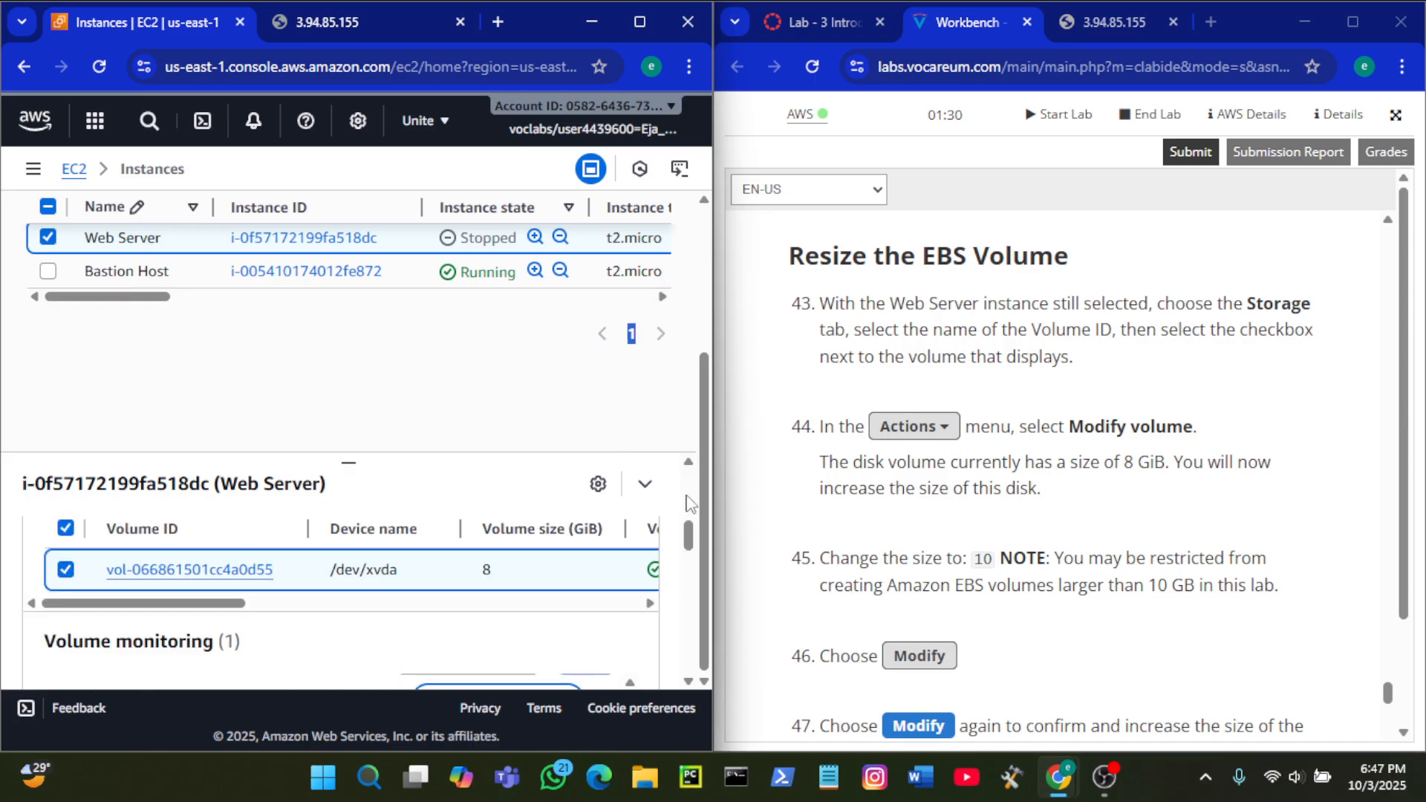
pyautogui.hscroll(3, 599, 574)
pyautogui.scroll(1, 598, 579)
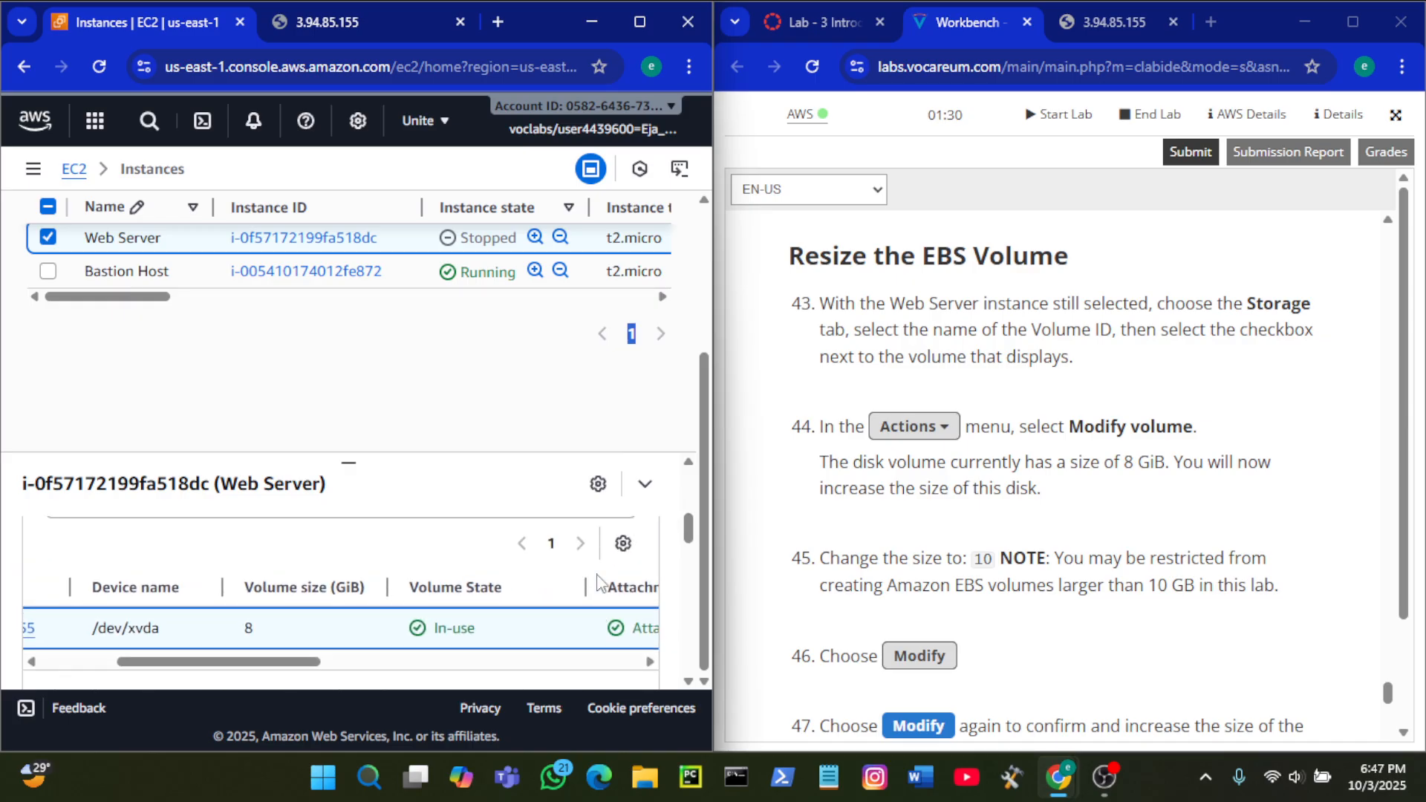
pyautogui.scroll(1, 599, 579)
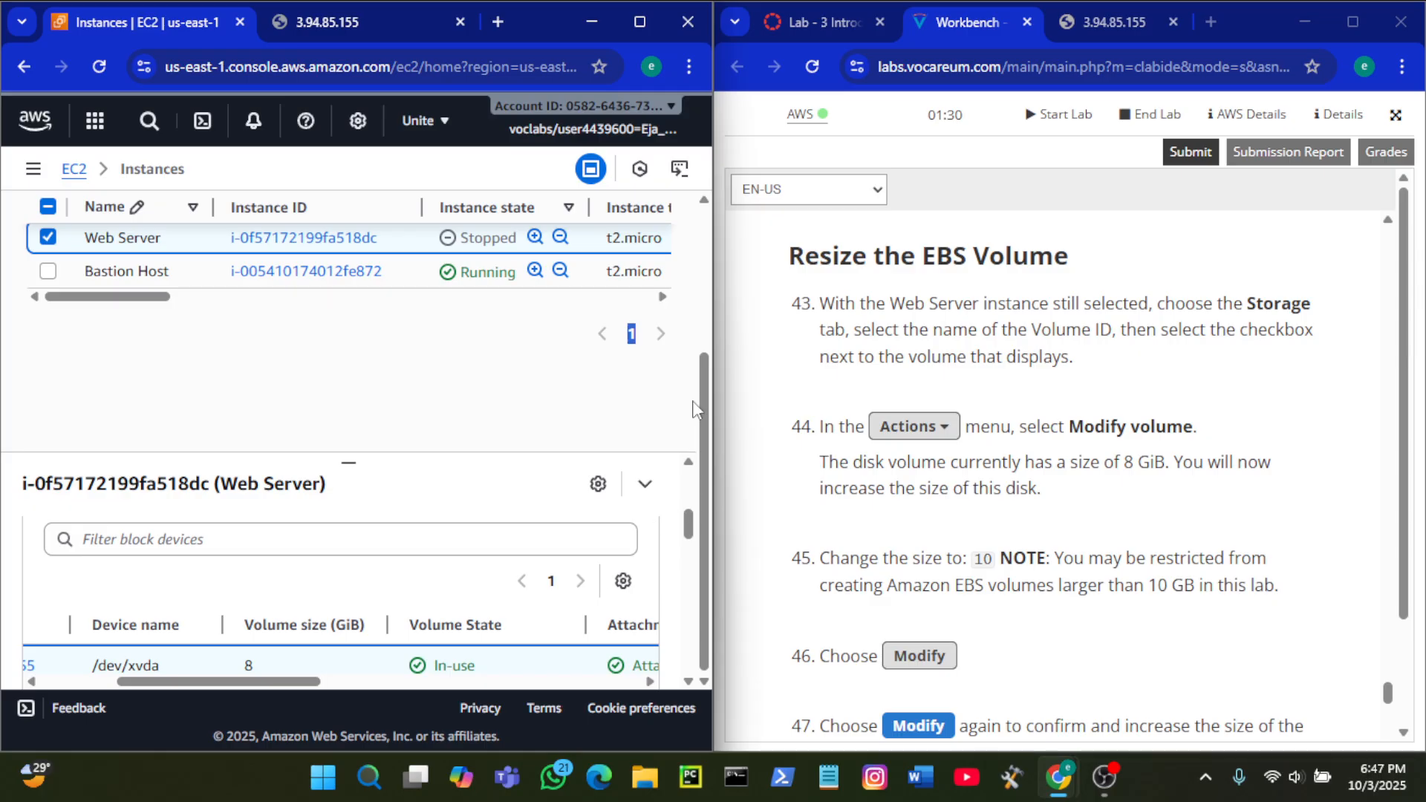
pyautogui.scroll(3, 694, 408)
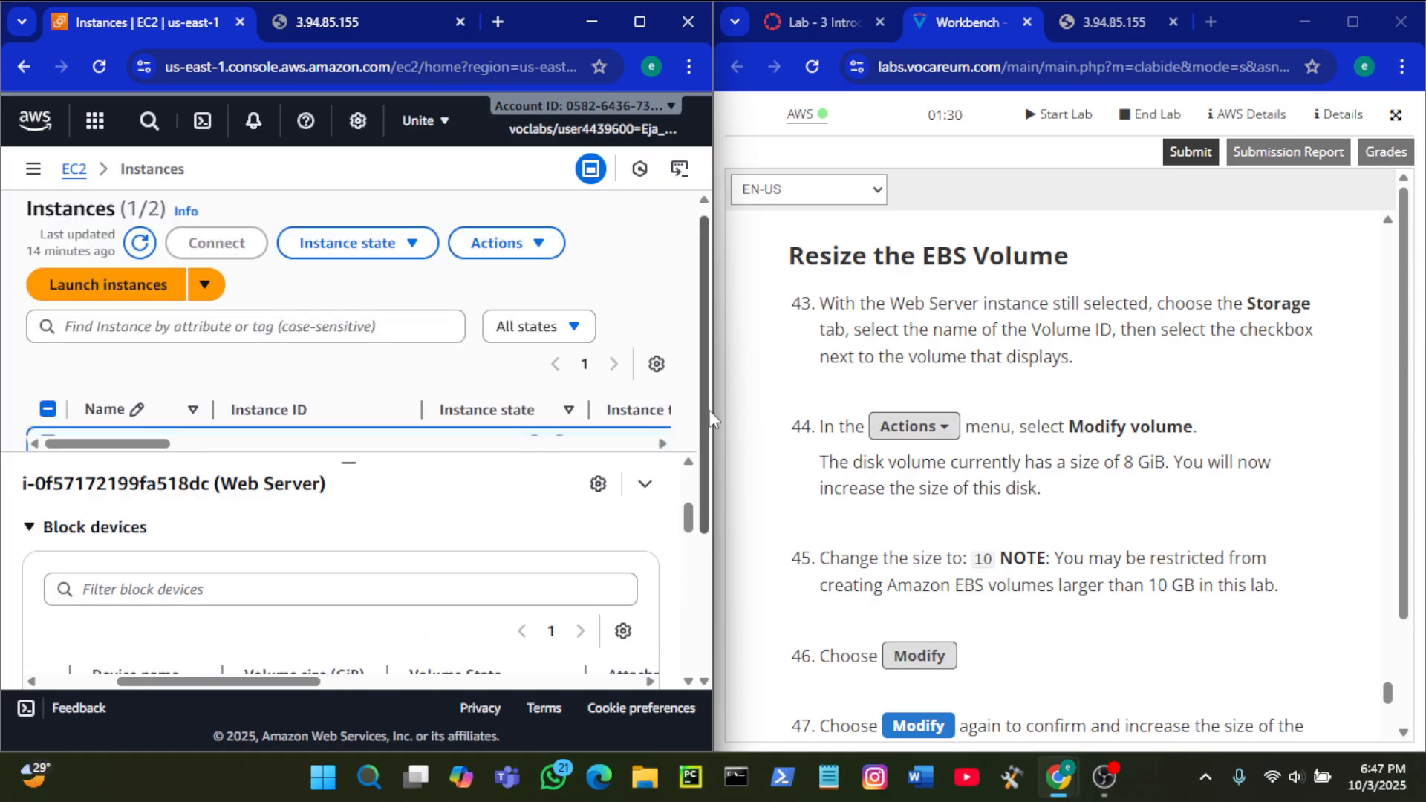
pyautogui.scroll(-3, 711, 418)
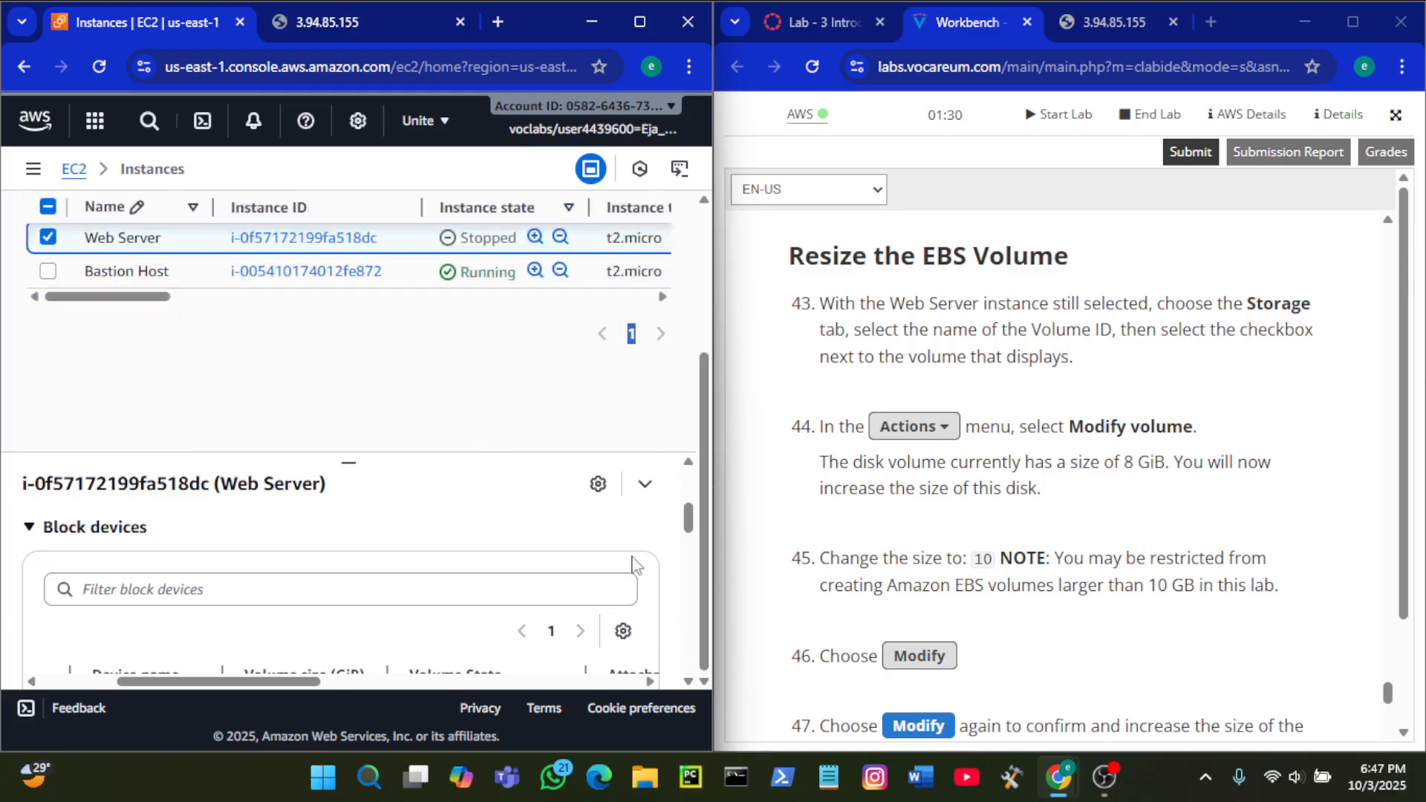
pyautogui.scroll(-10, 535, 561)
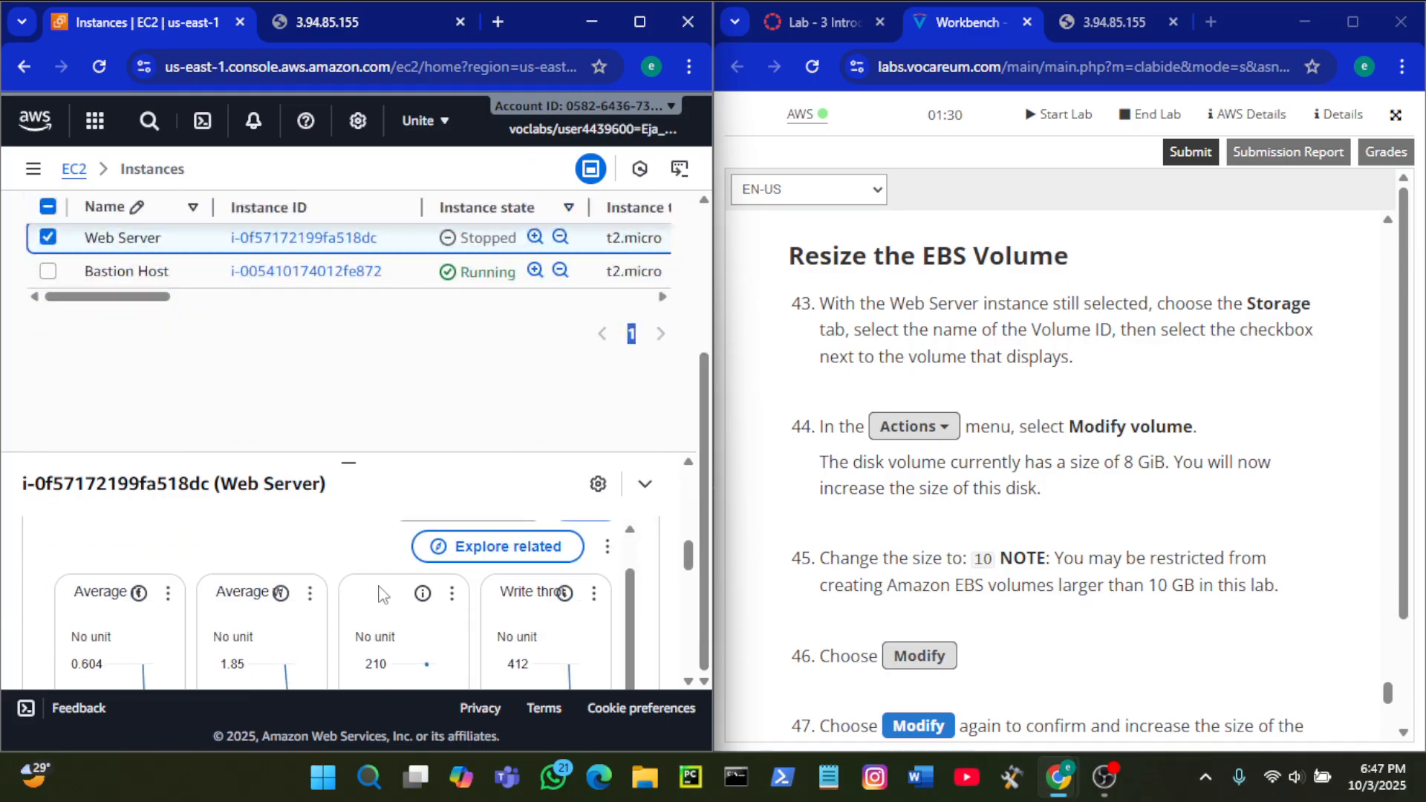
pyautogui.scroll(-5, 380, 594)
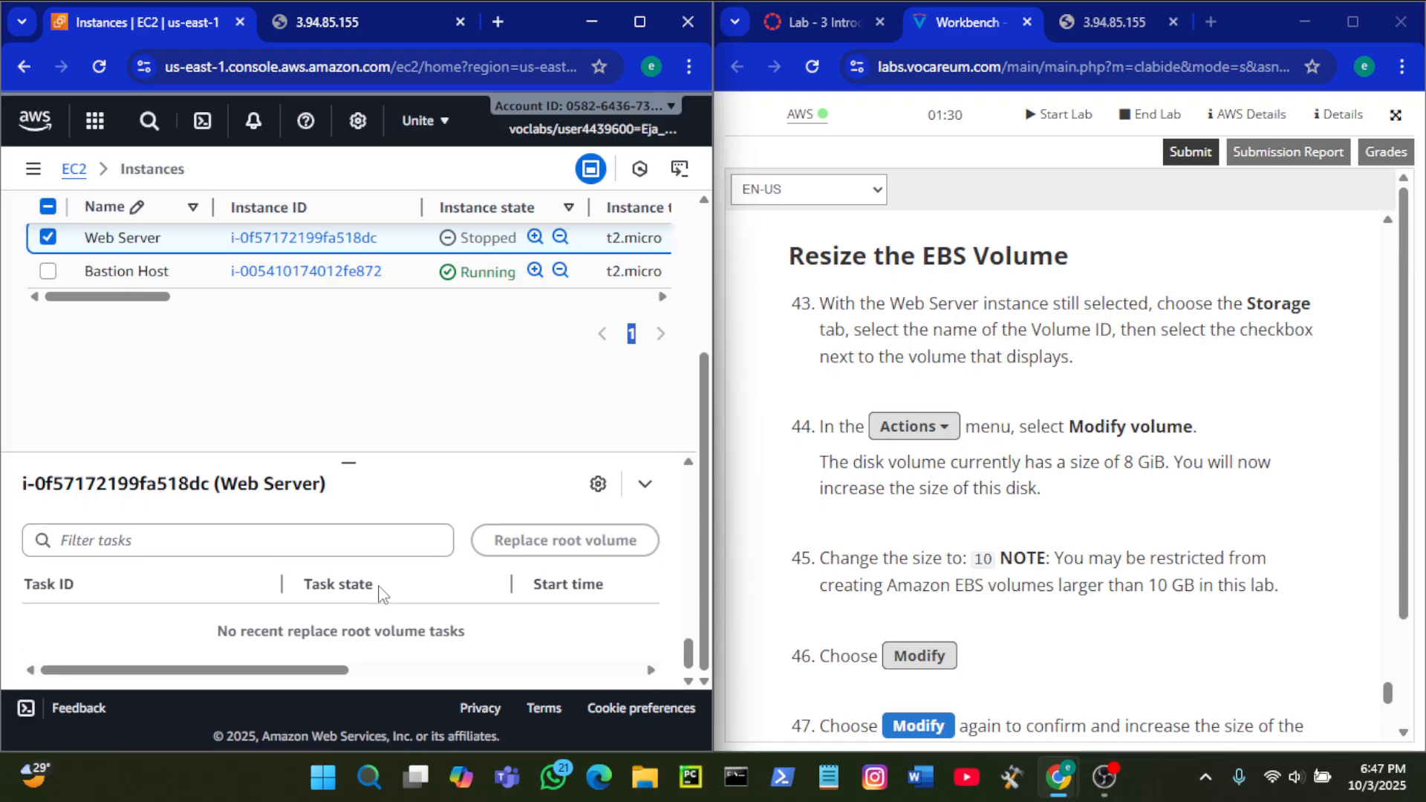
pyautogui.scroll(5, 380, 595)
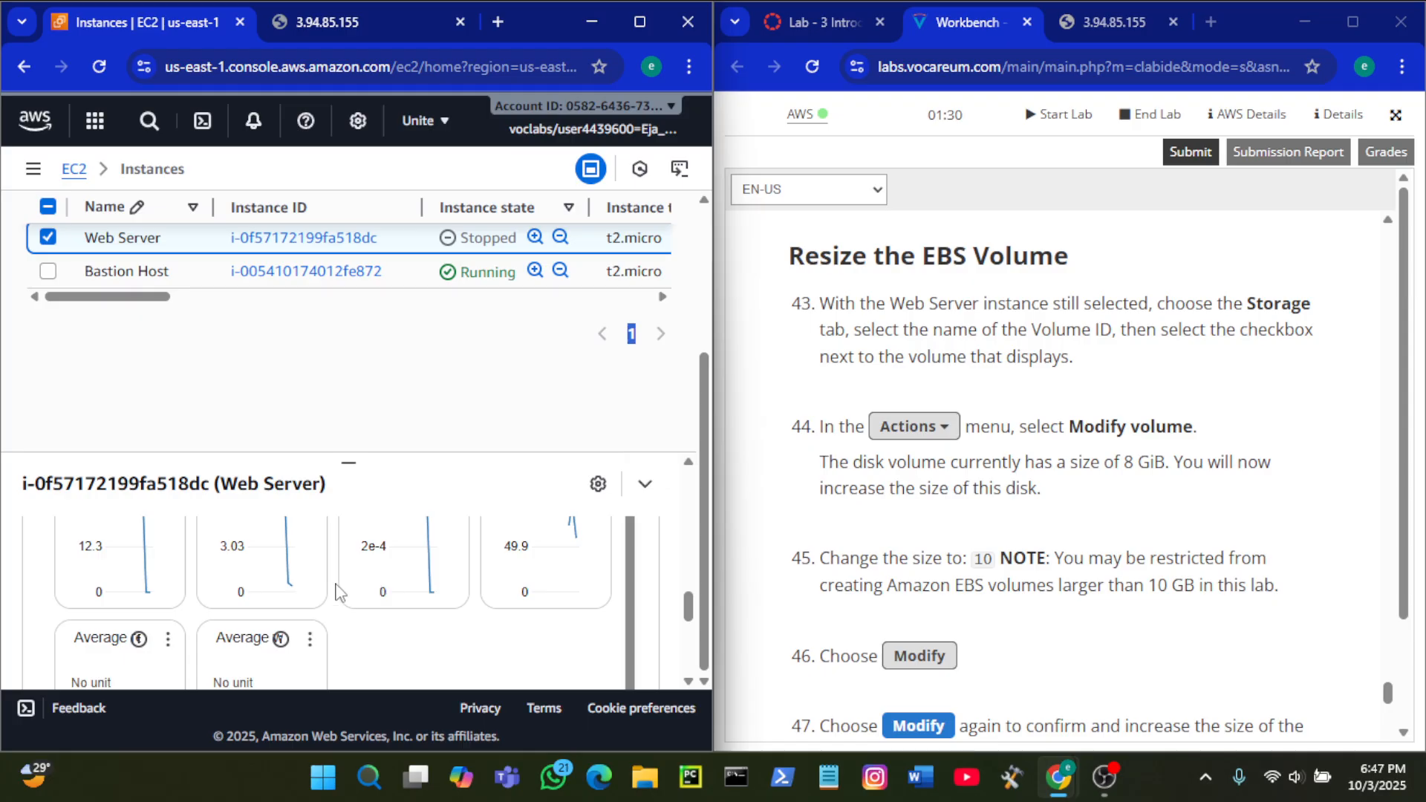
pyautogui.scroll(5, 338, 592)
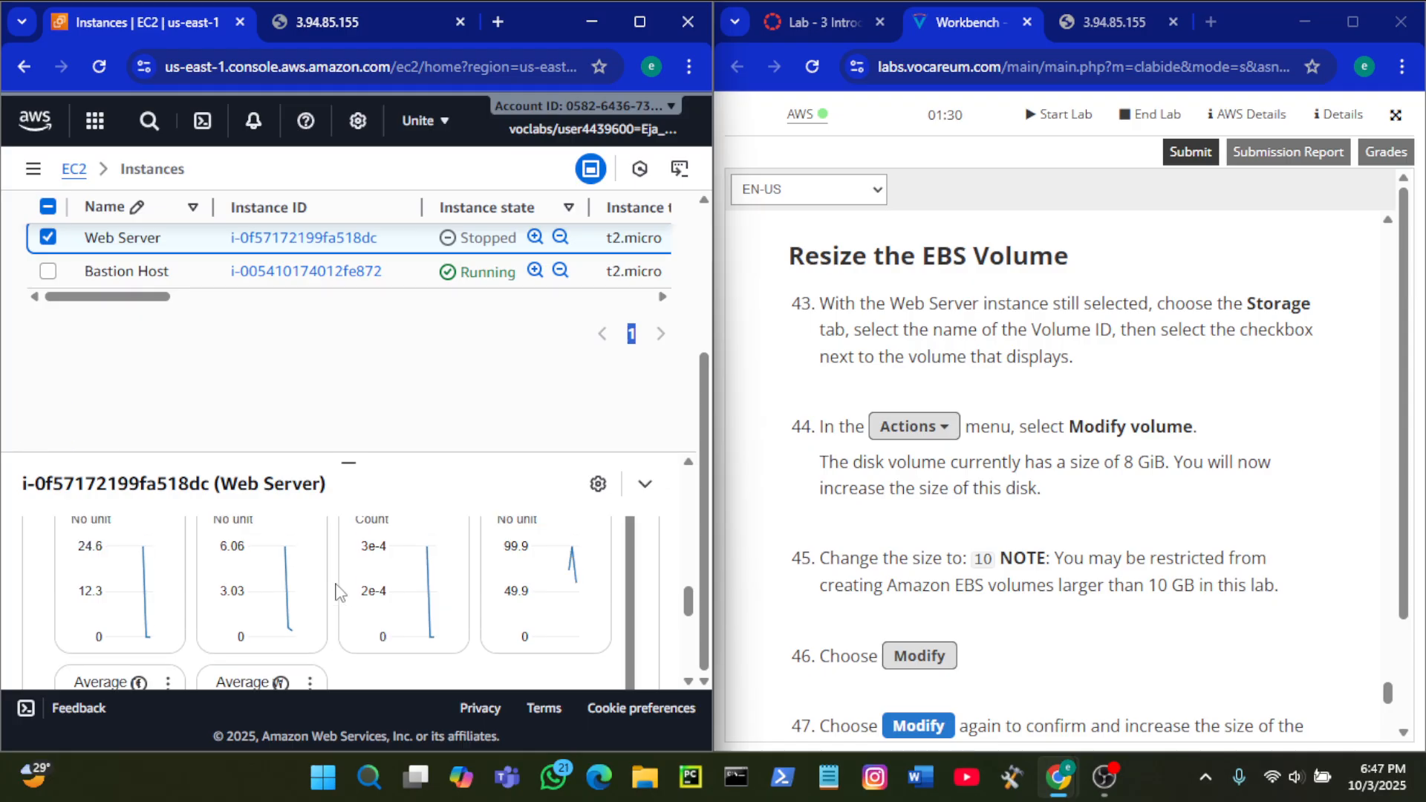
pyautogui.hscroll(-3, 338, 592)
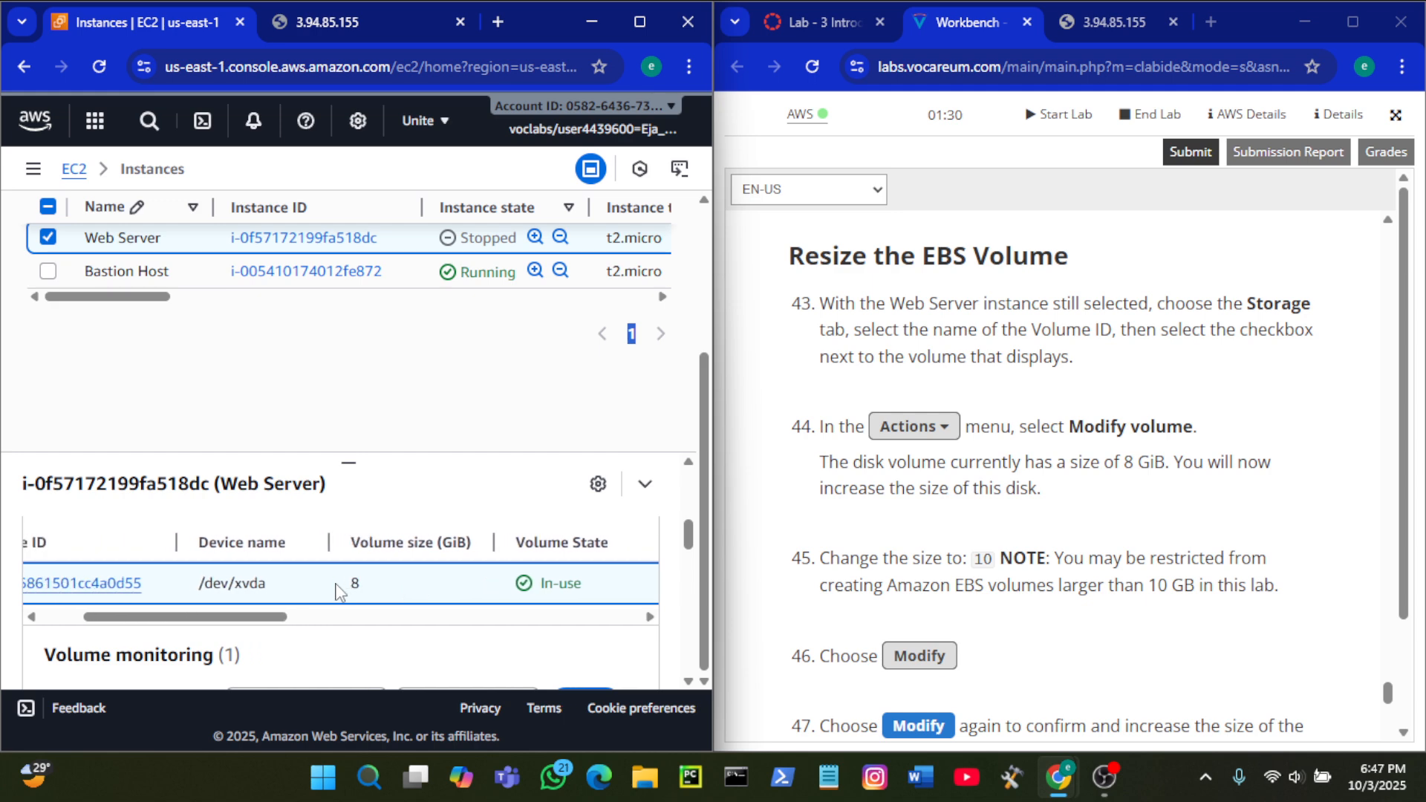
pyautogui.click(338, 592)
pyautogui.scroll(3, 559, 324)
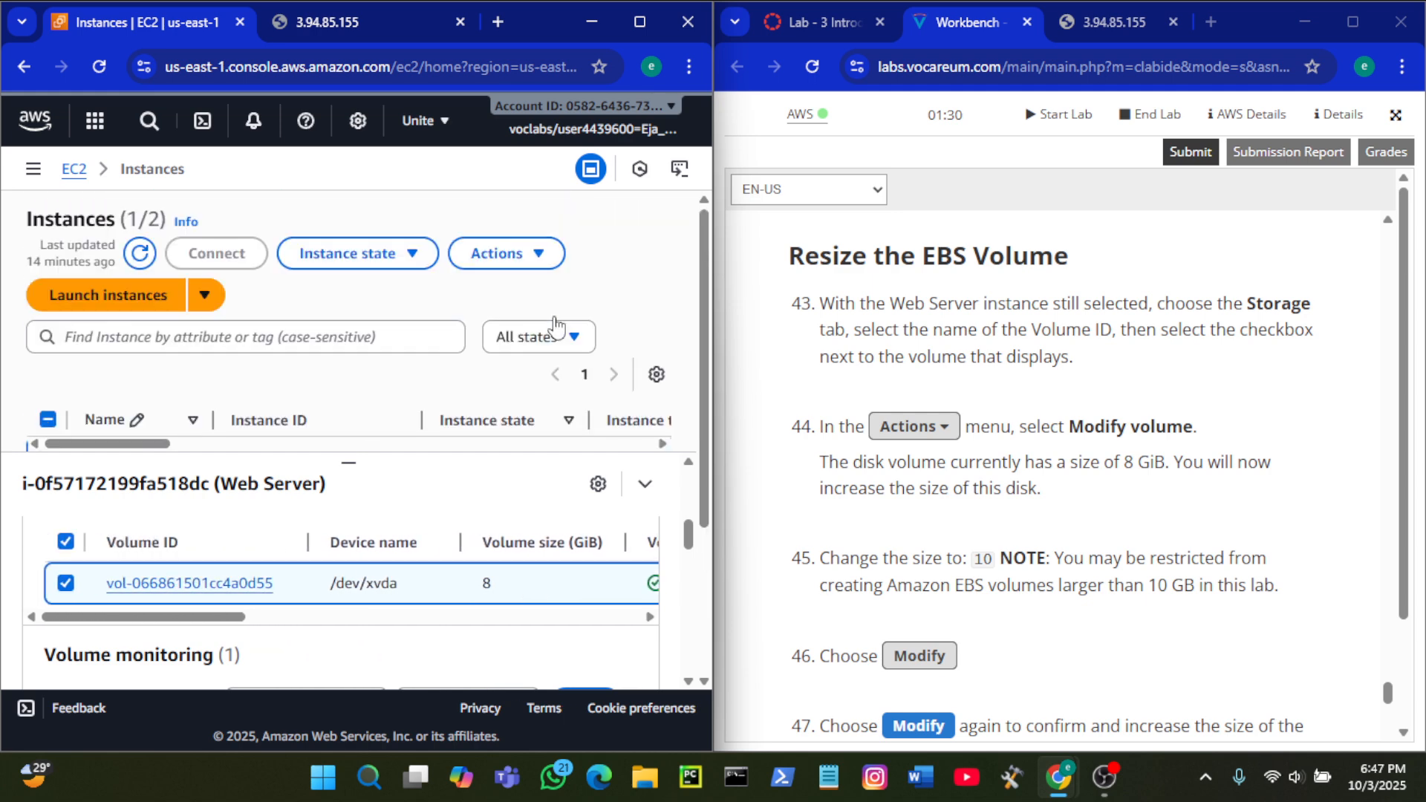
pyautogui.click(522, 262)
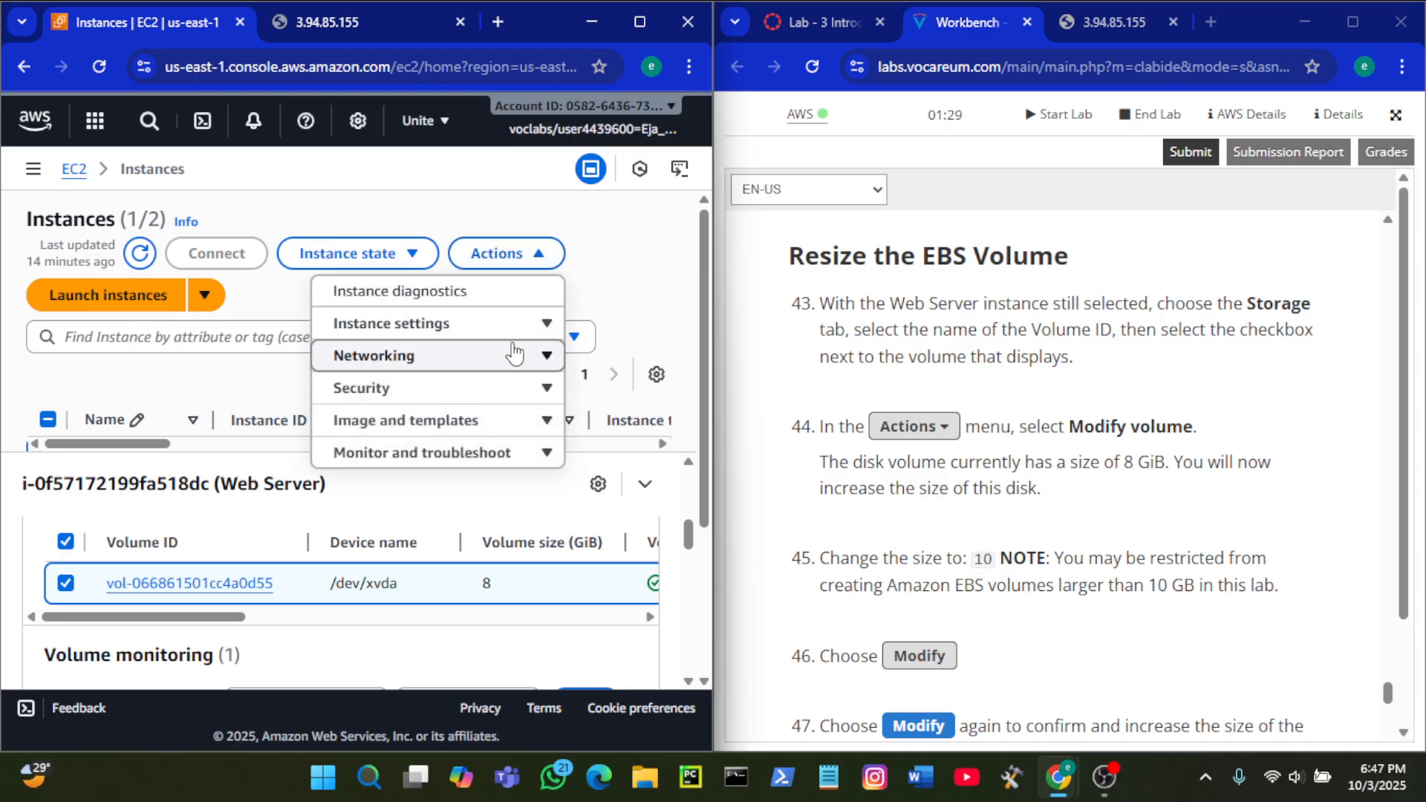
pyautogui.click(632, 321)
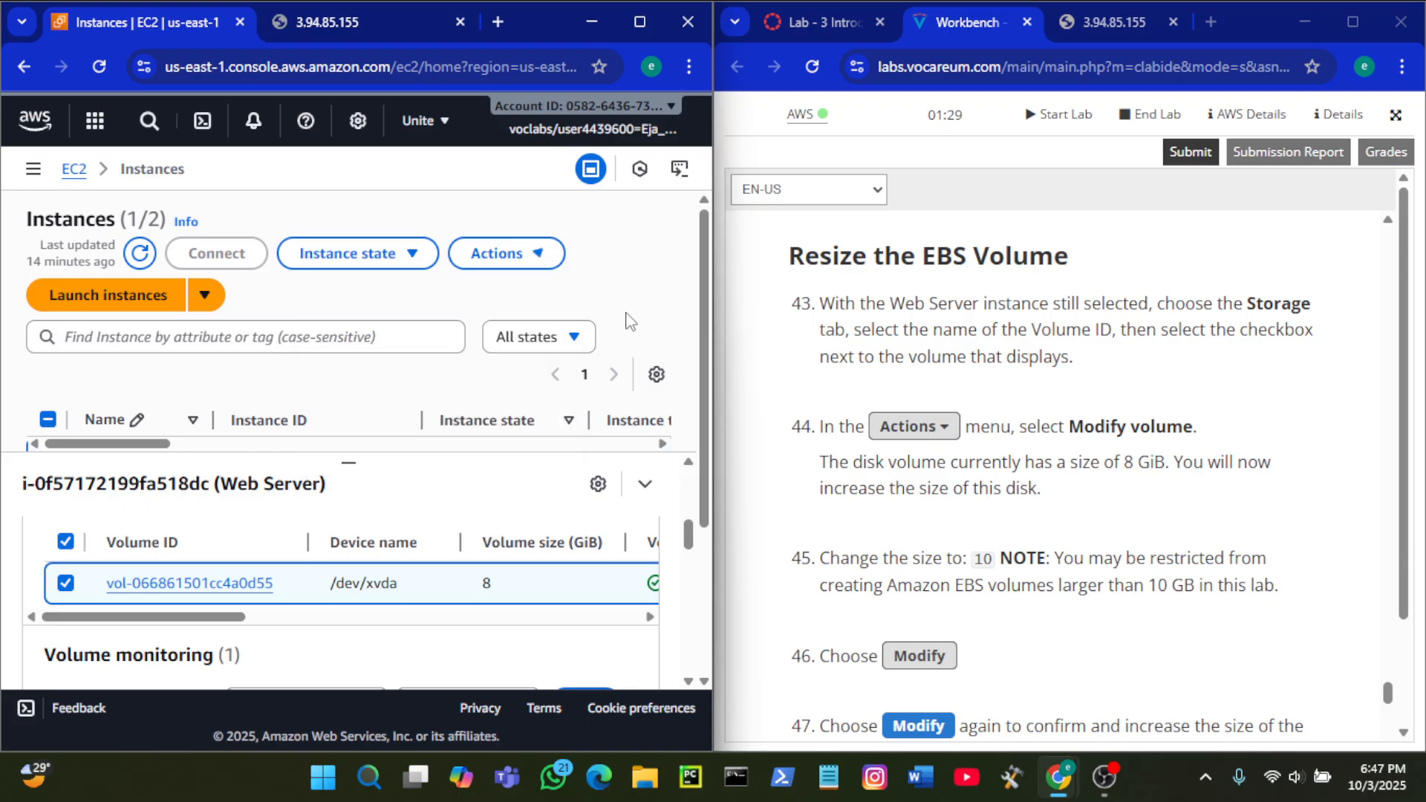
pyautogui.hscroll(10, 513, 578)
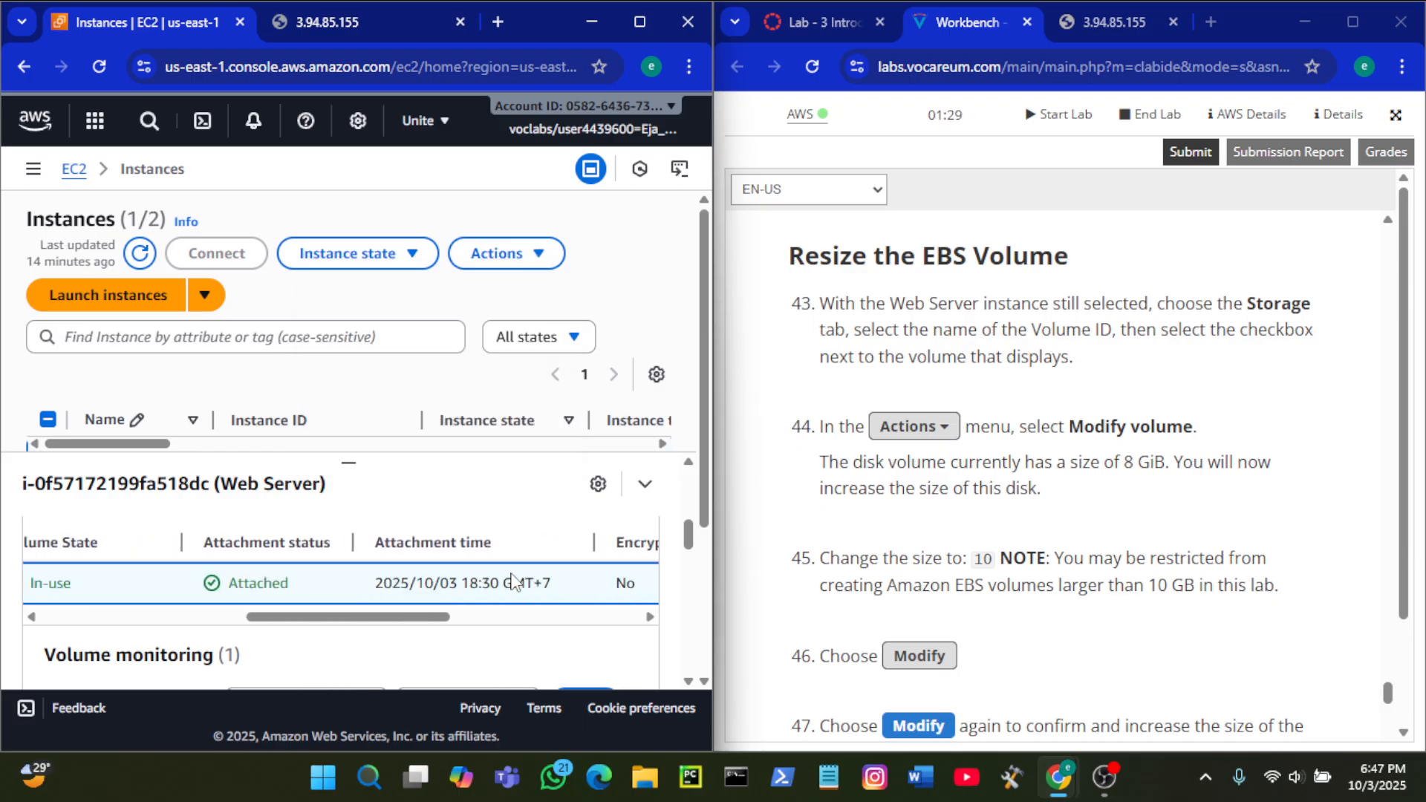
pyautogui.hscroll(5, 515, 581)
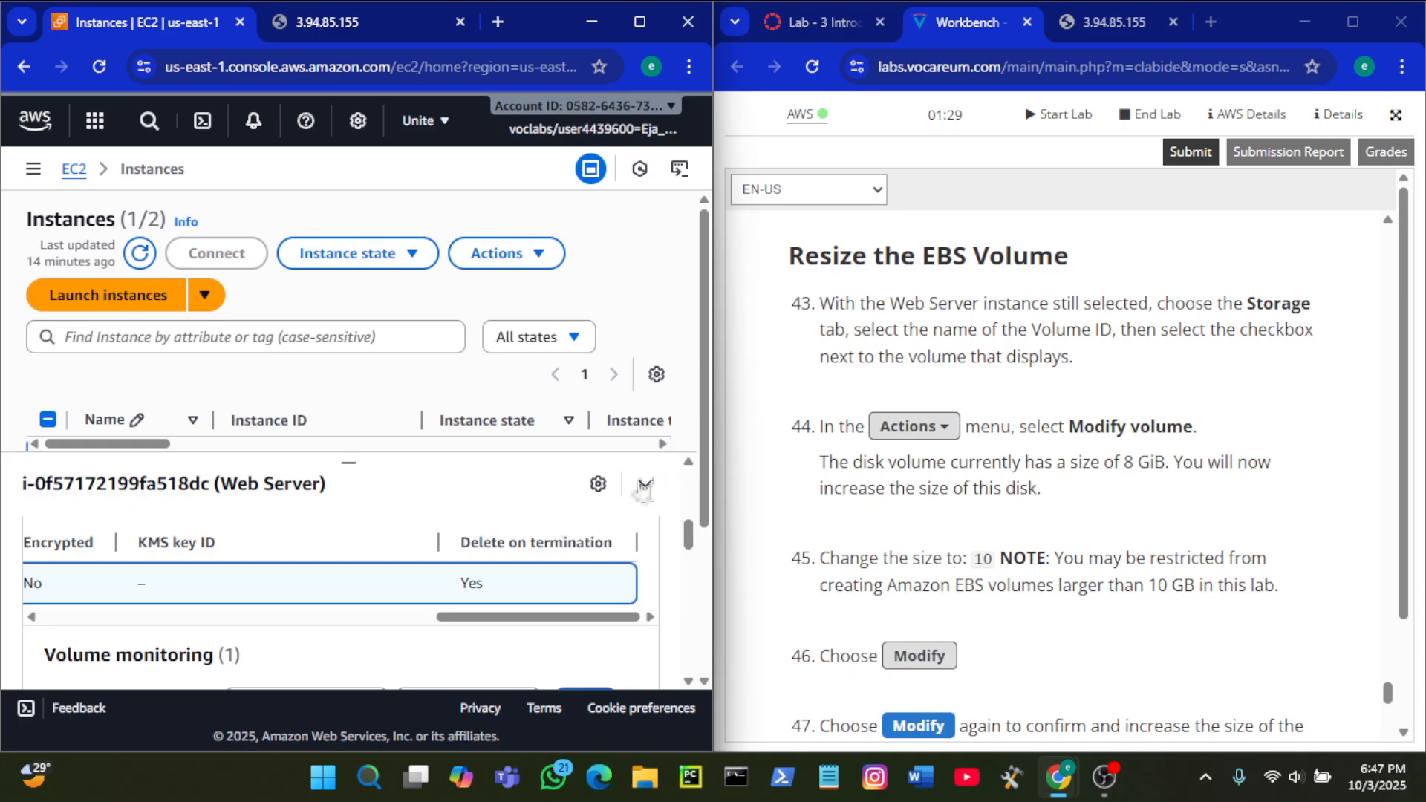
# Step: Maximize the console window and recheck the Web Server's storage details and instance actions for a volume modification option
pyautogui.click(640, 22)
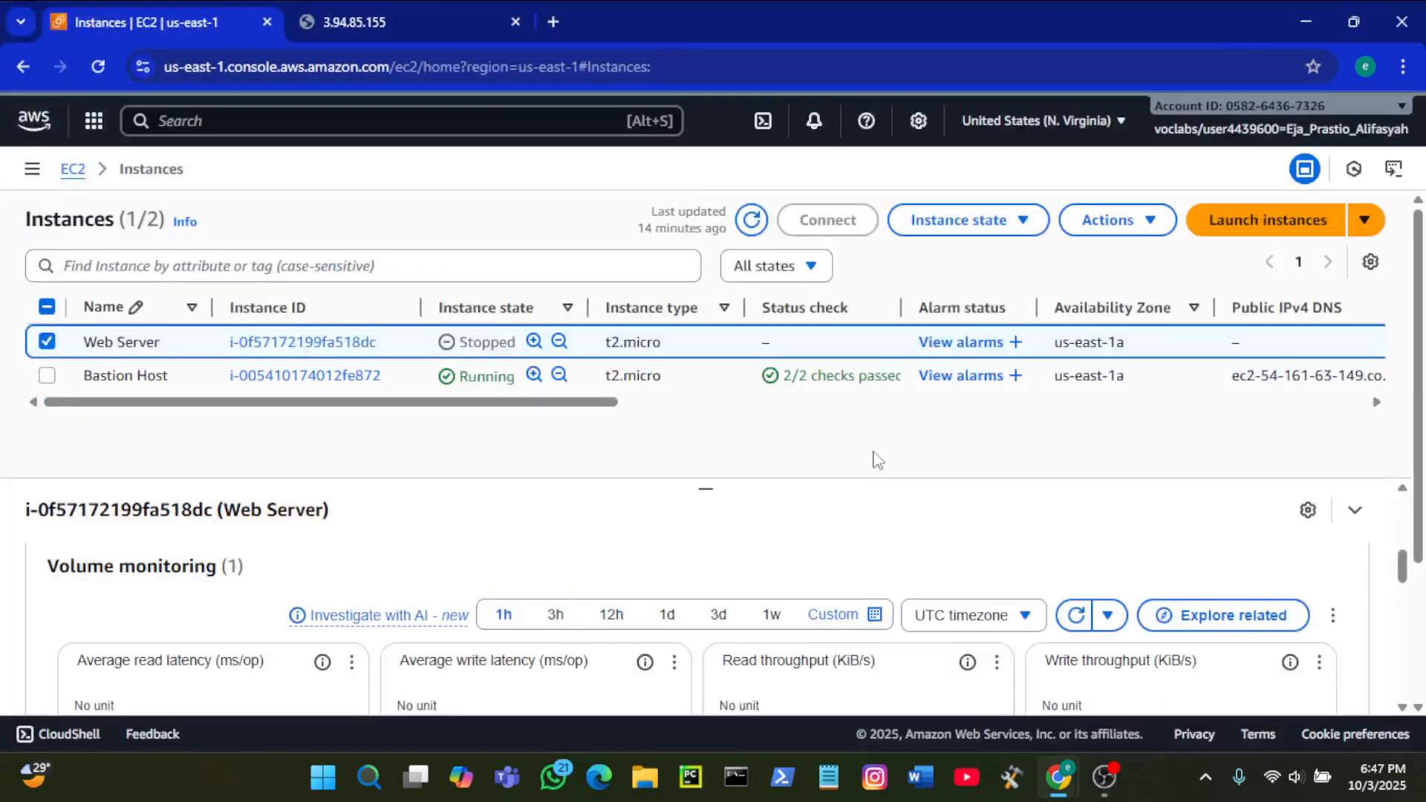
pyautogui.scroll(1, 956, 577)
pyautogui.scroll(-1, 956, 576)
pyautogui.scroll(2, 956, 577)
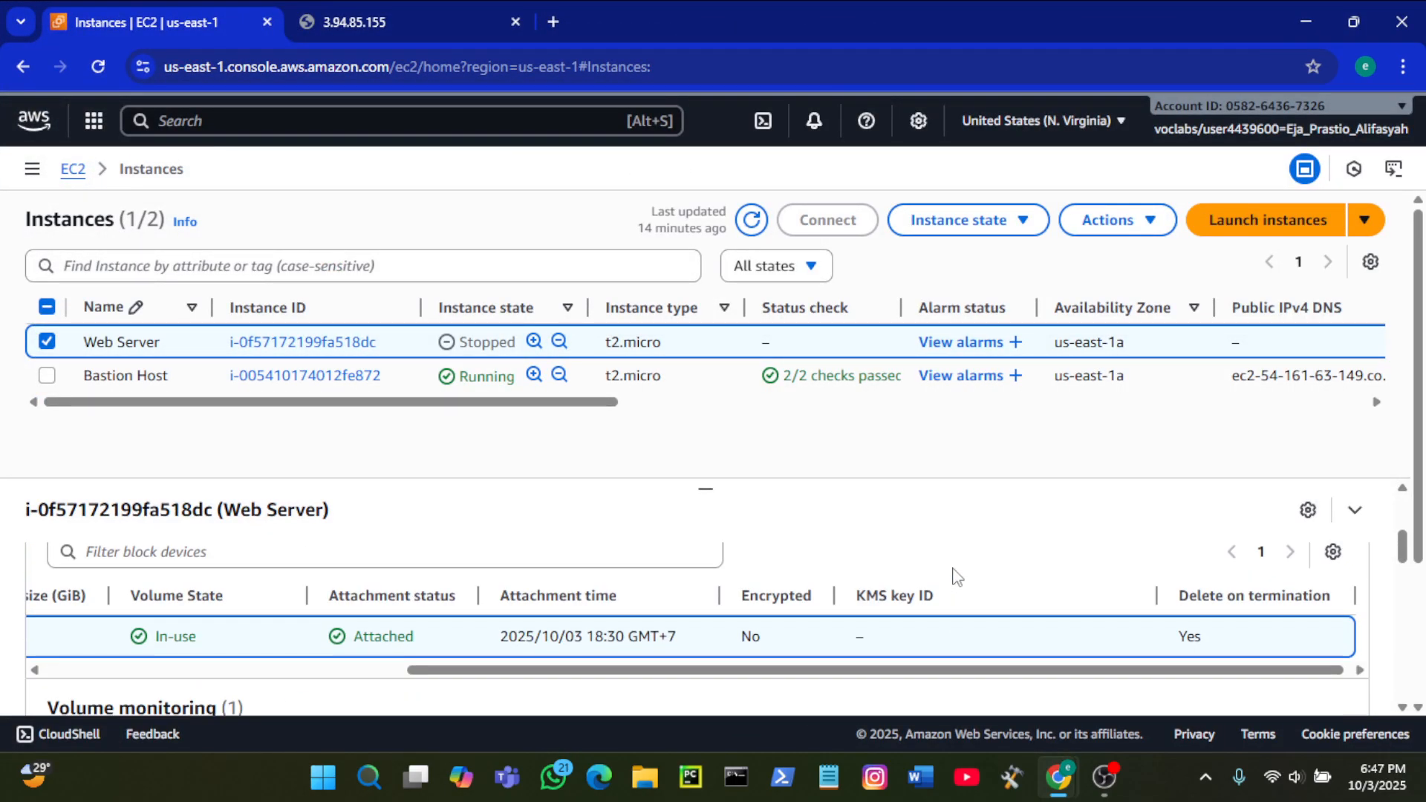
pyautogui.scroll(-2, 957, 577)
pyautogui.scroll(2, 956, 577)
pyautogui.scroll(3, 956, 576)
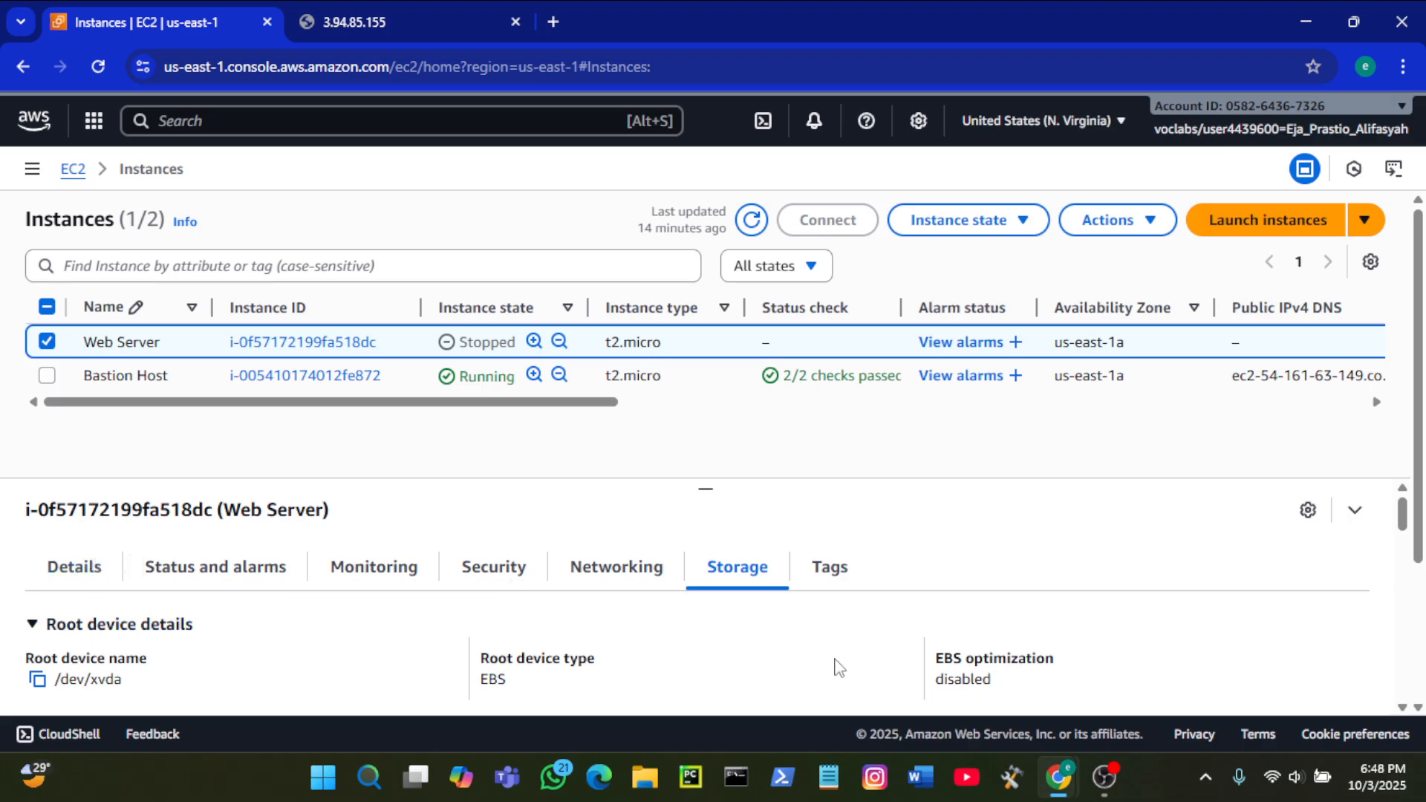
pyautogui.scroll(-1, 840, 668)
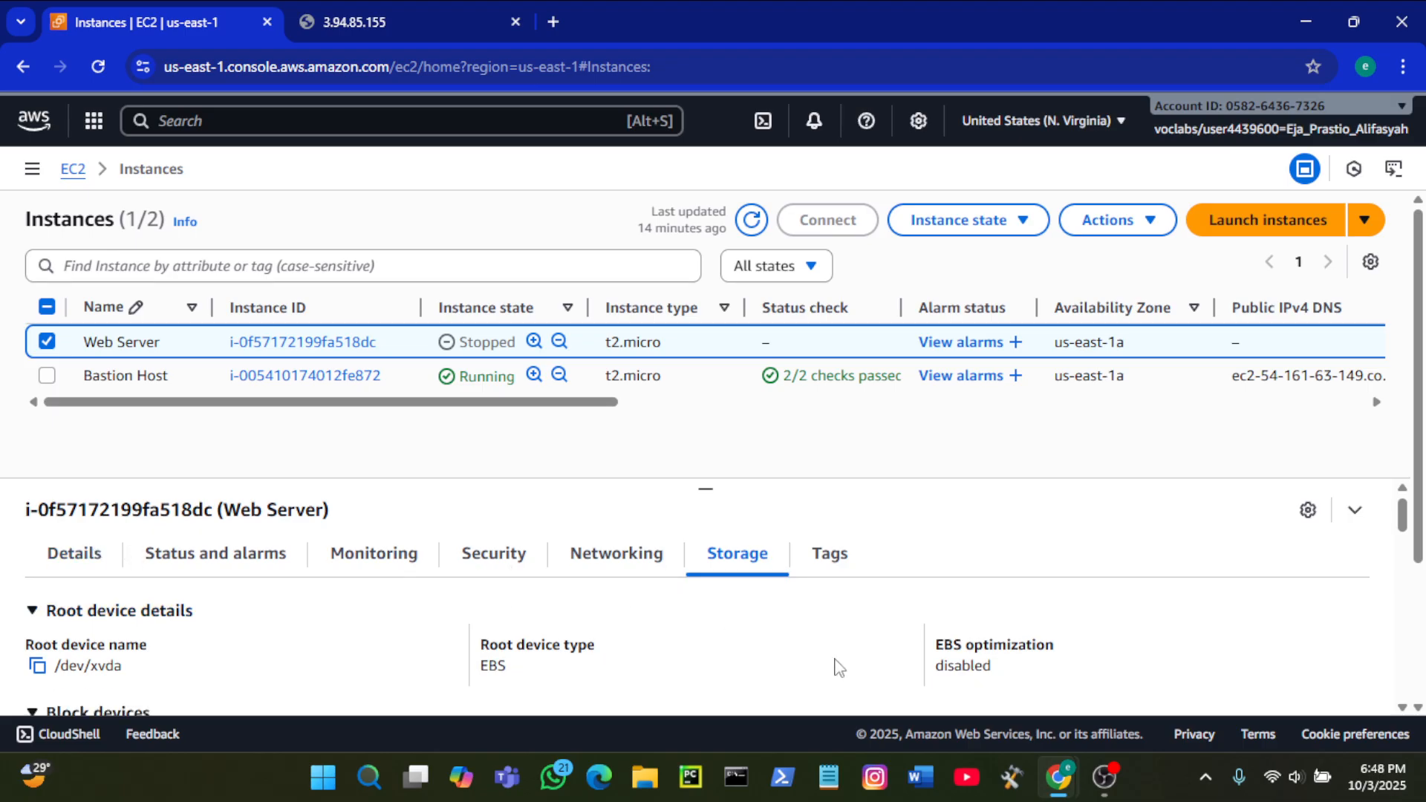
pyautogui.click(1137, 226)
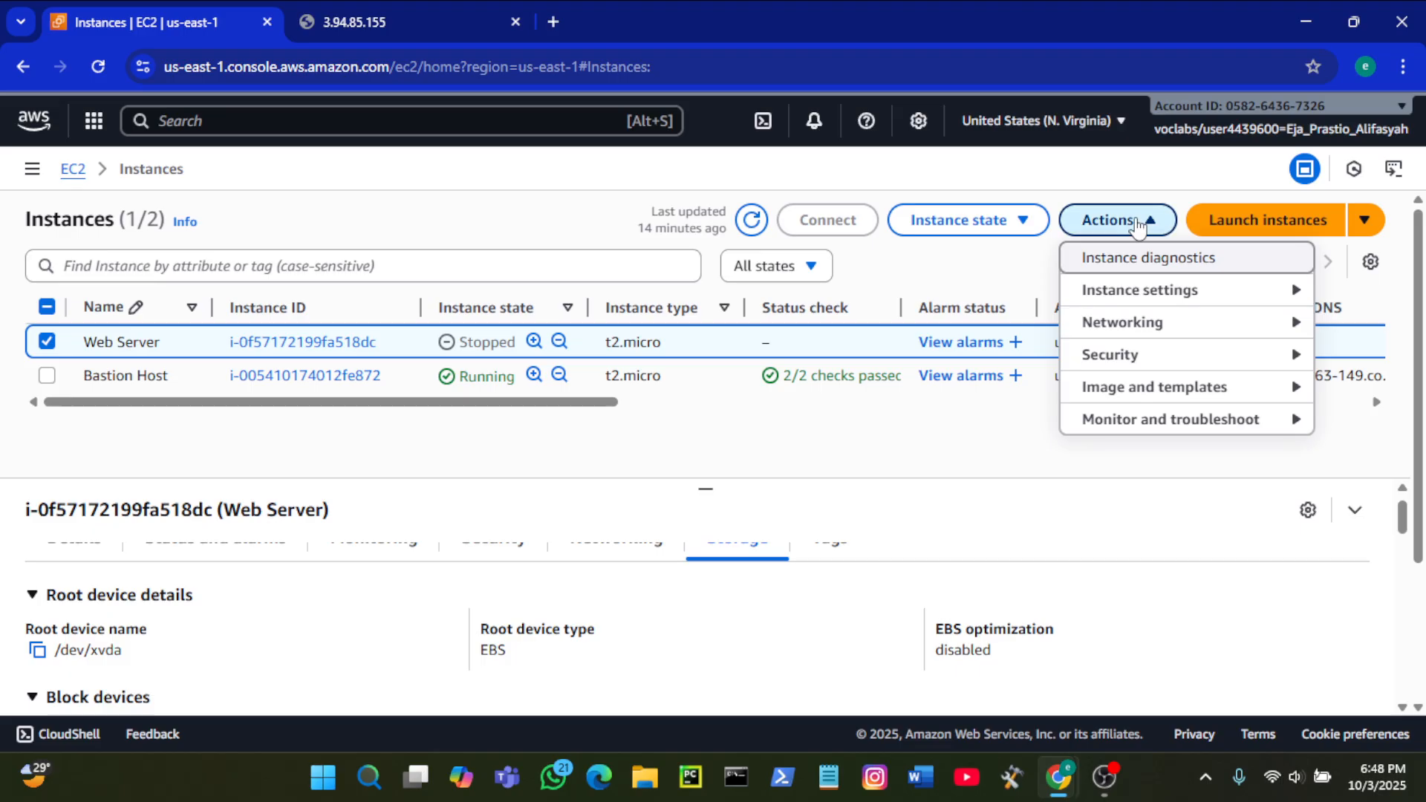
pyautogui.click(1137, 226)
pyautogui.scroll(-3, 860, 664)
pyautogui.scroll(3, 858, 664)
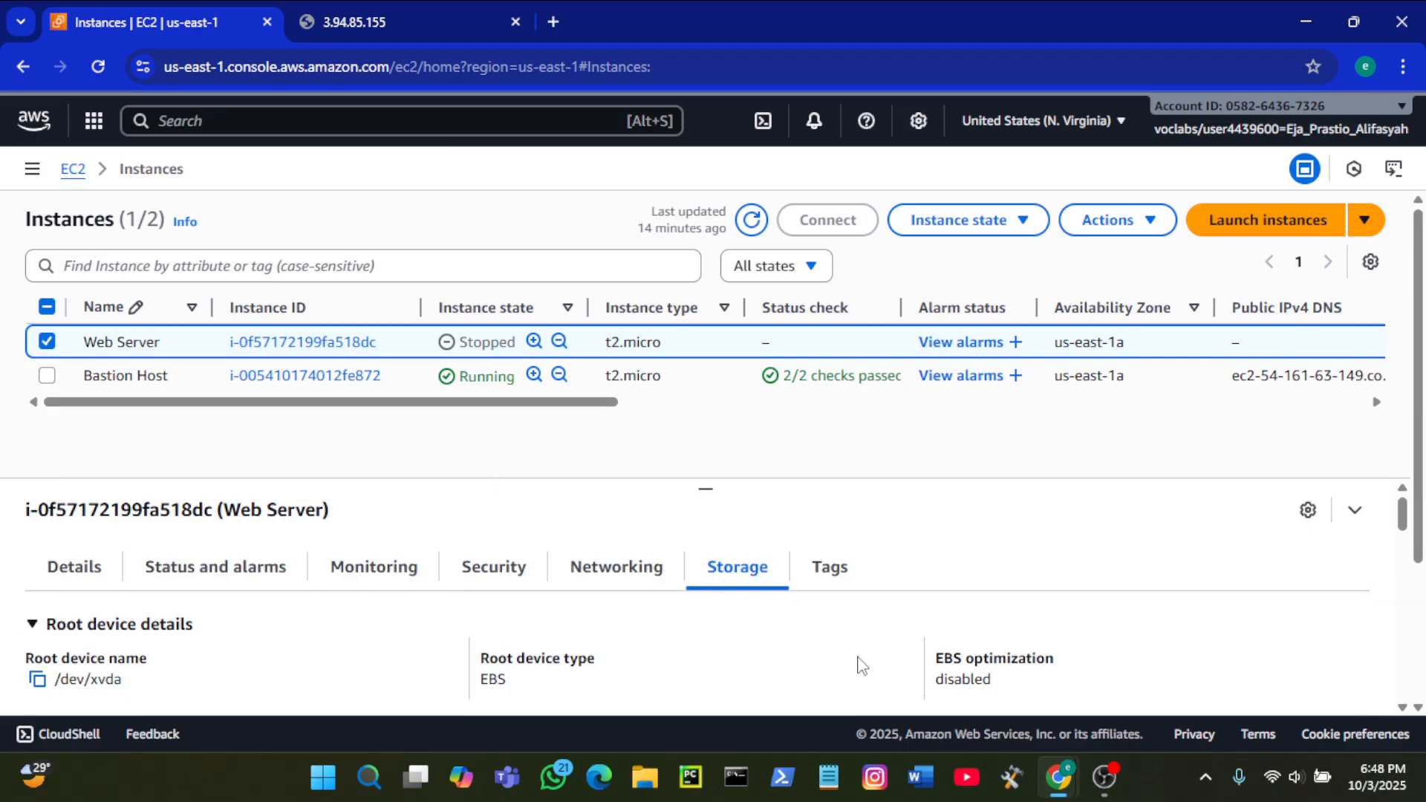
# Step: Open the /dev/xvda volume in the Volumes list from the Web Server's block devices
pyautogui.scroll(-5, 858, 663)
pyautogui.scroll(1, 858, 664)
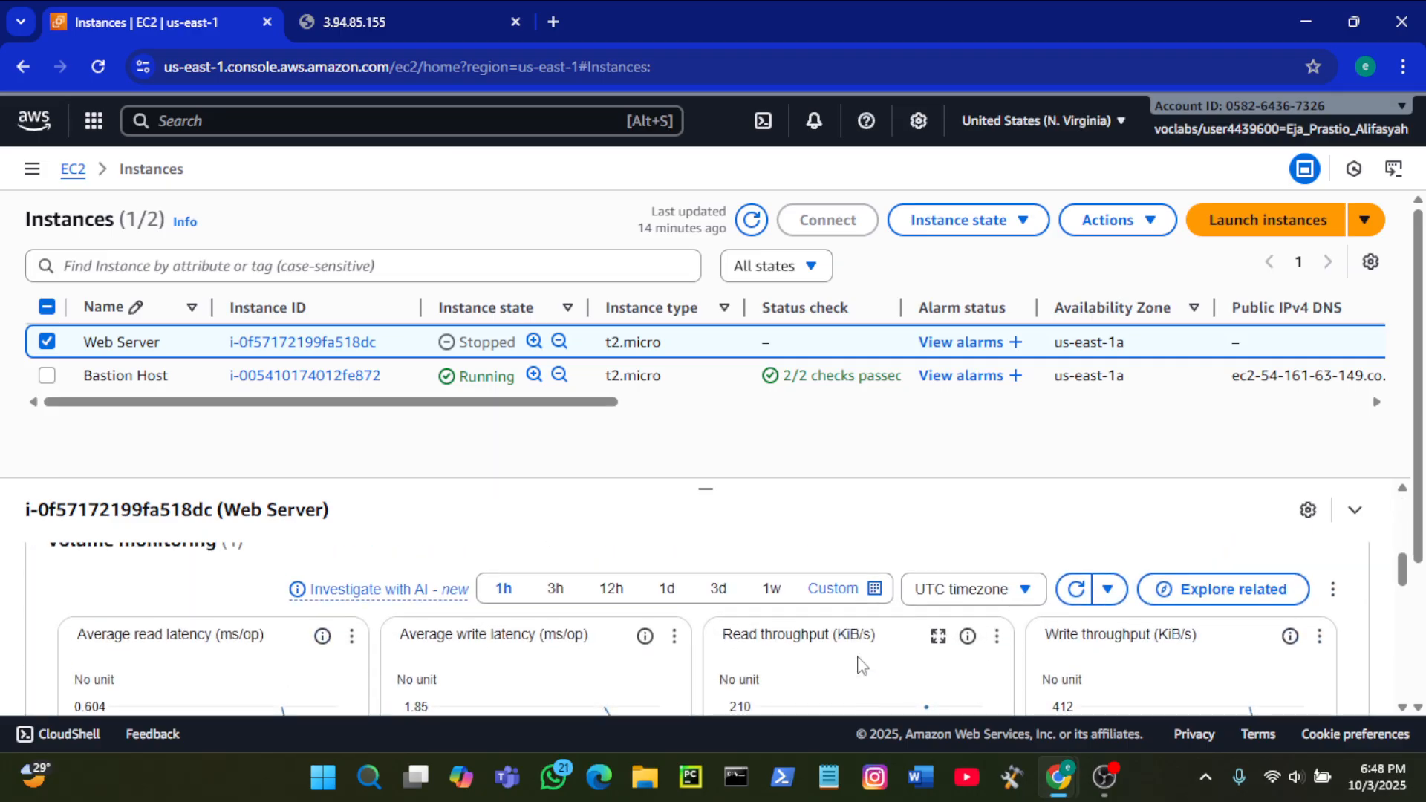
pyautogui.scroll(2, 859, 664)
pyautogui.hscroll(-10, 260, 613)
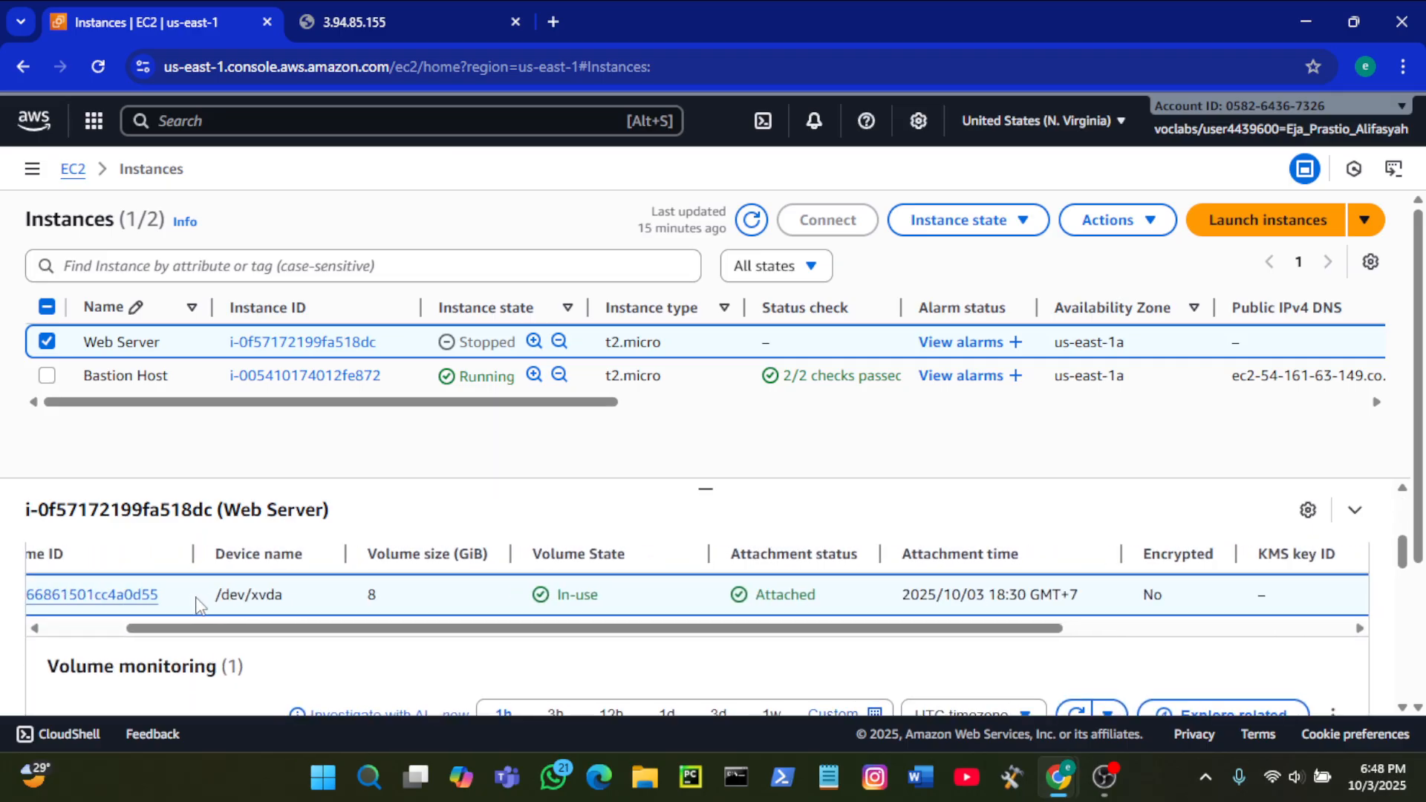
pyautogui.click(146, 597)
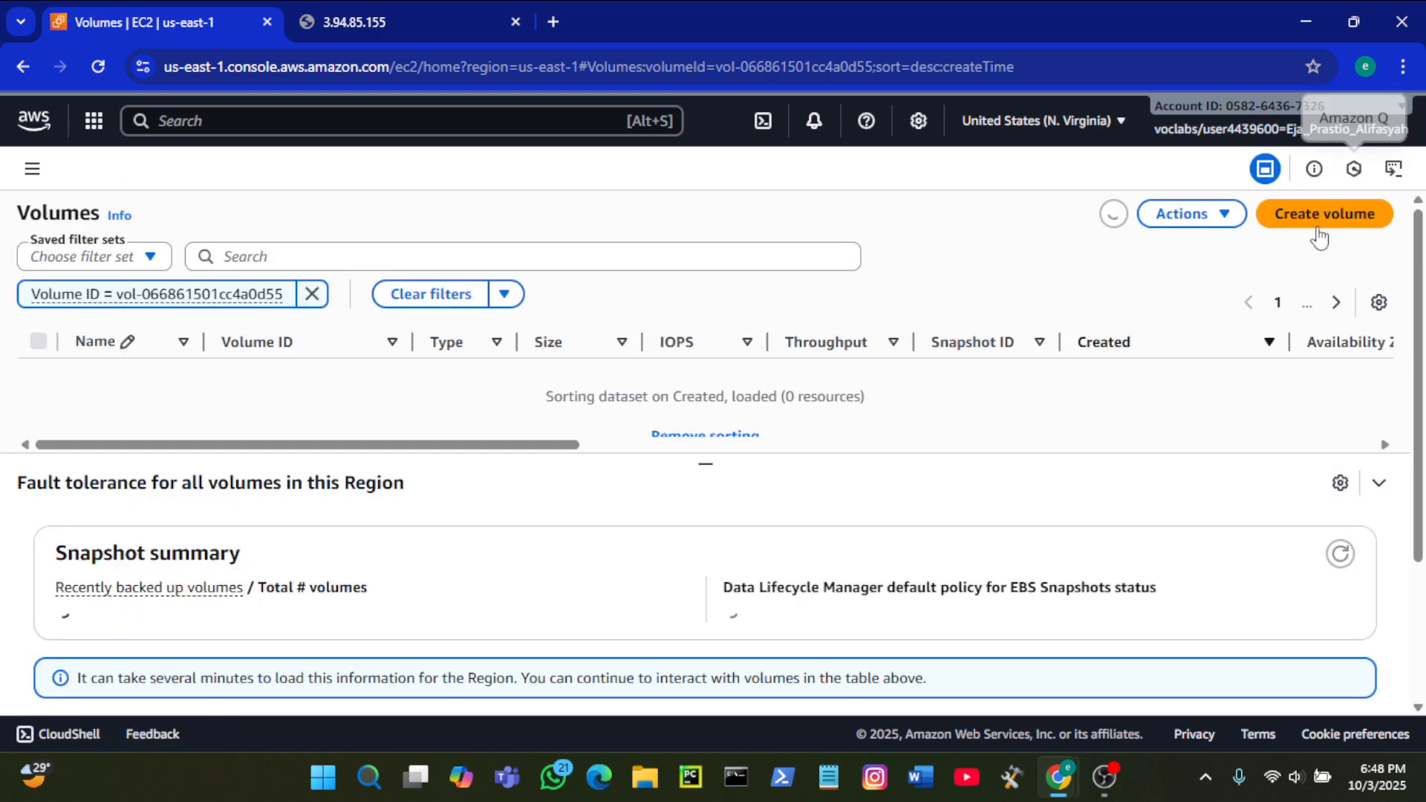
# Step: Place the console window side by side with the lab instructions and open the modification form for the listed volume
pyautogui.moveTo(1334, 21)
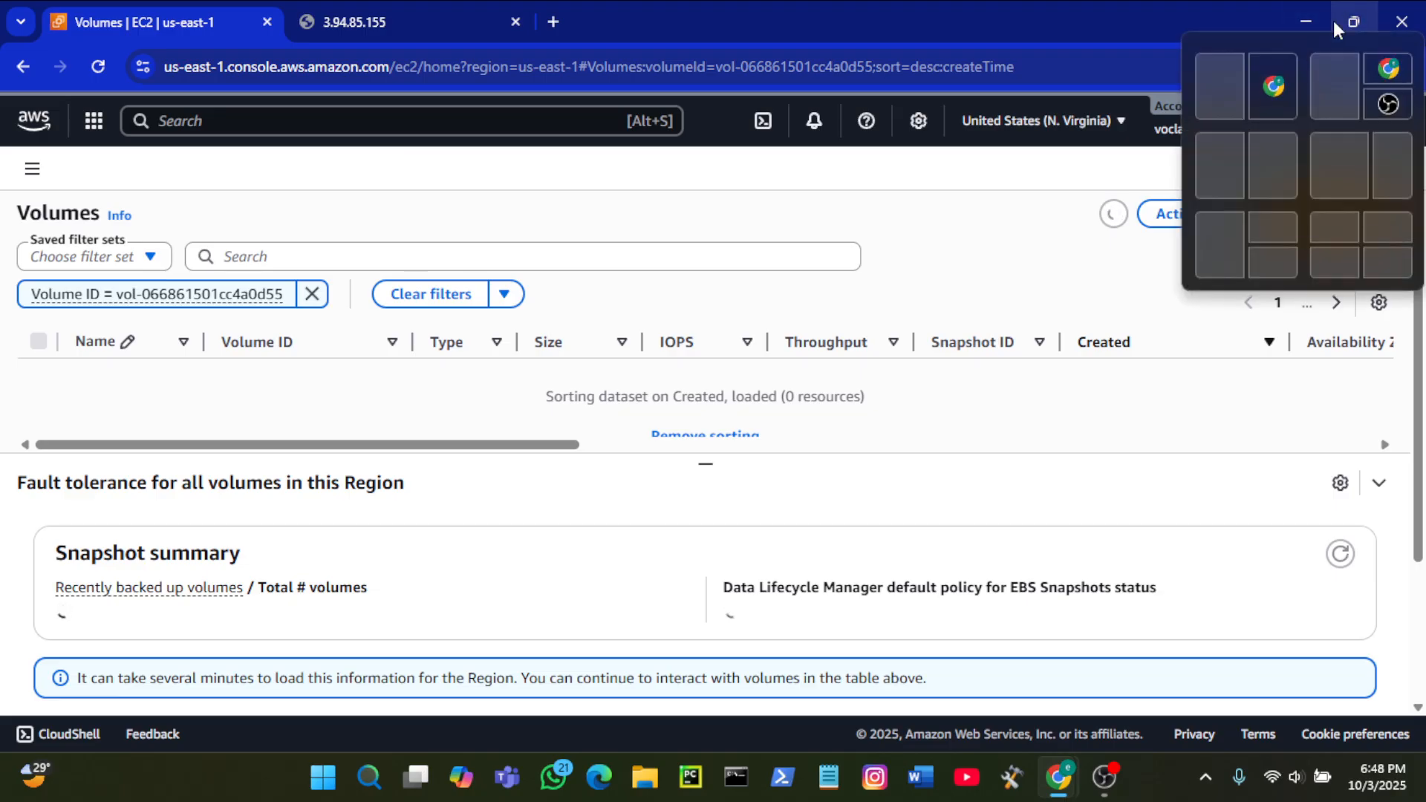
pyautogui.click(1237, 79)
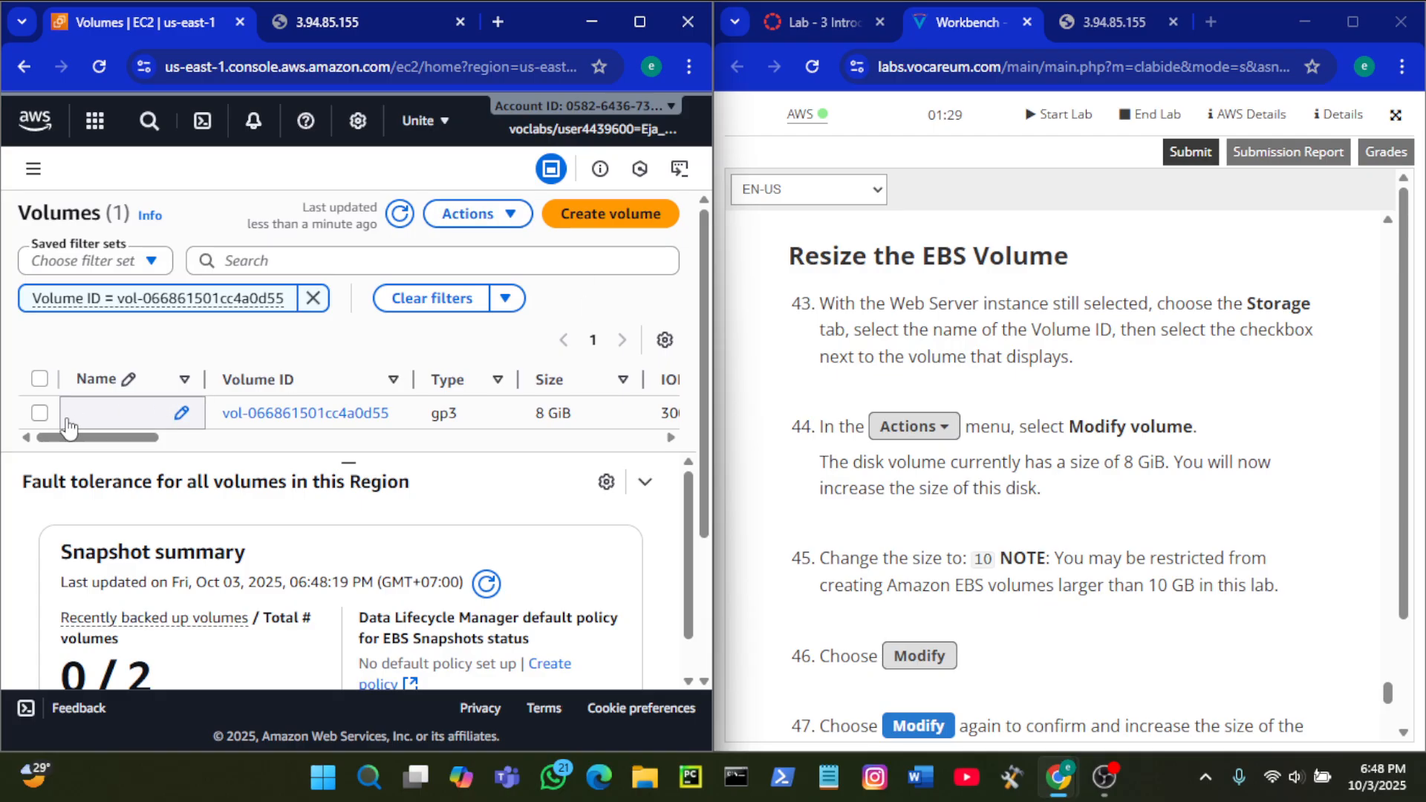
pyautogui.click(39, 413)
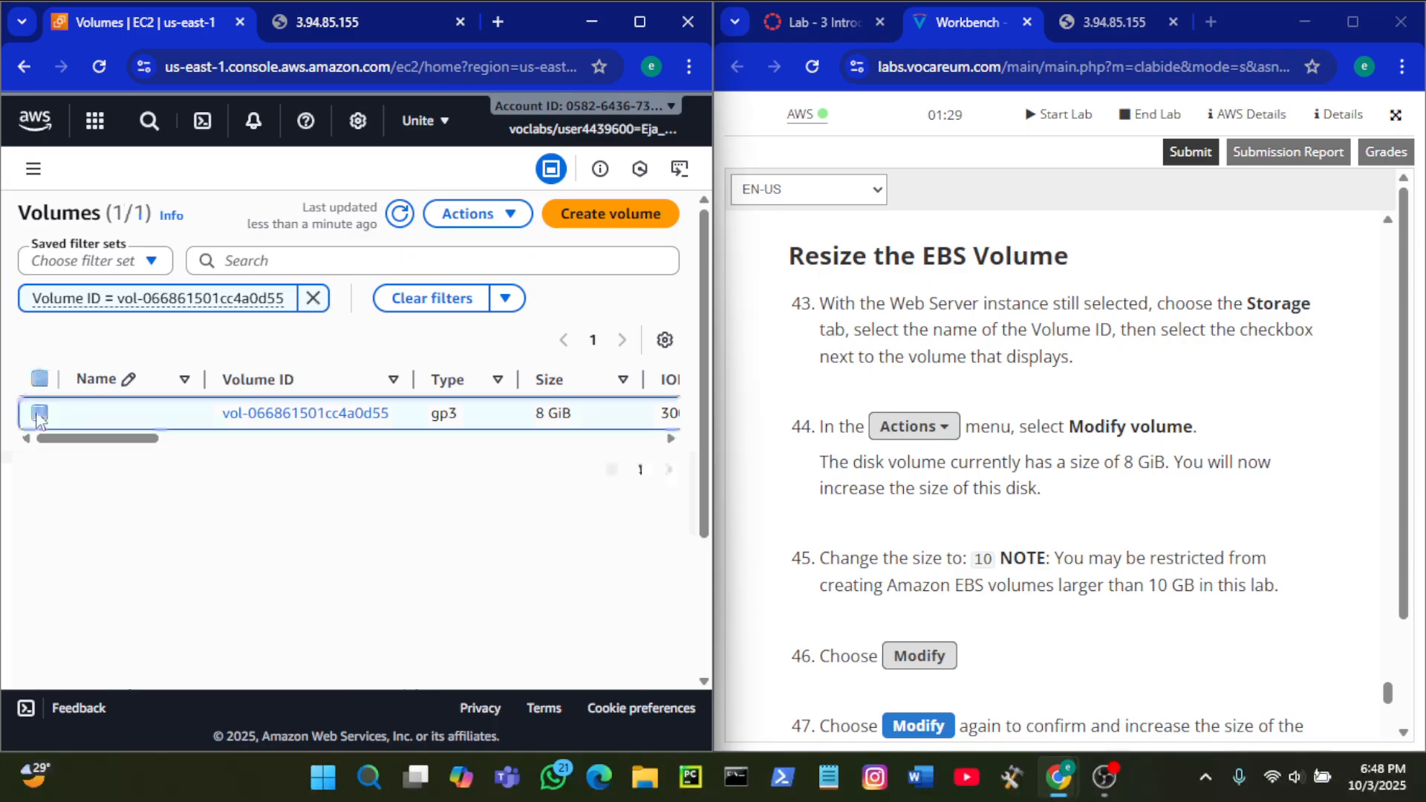
pyautogui.click(482, 215)
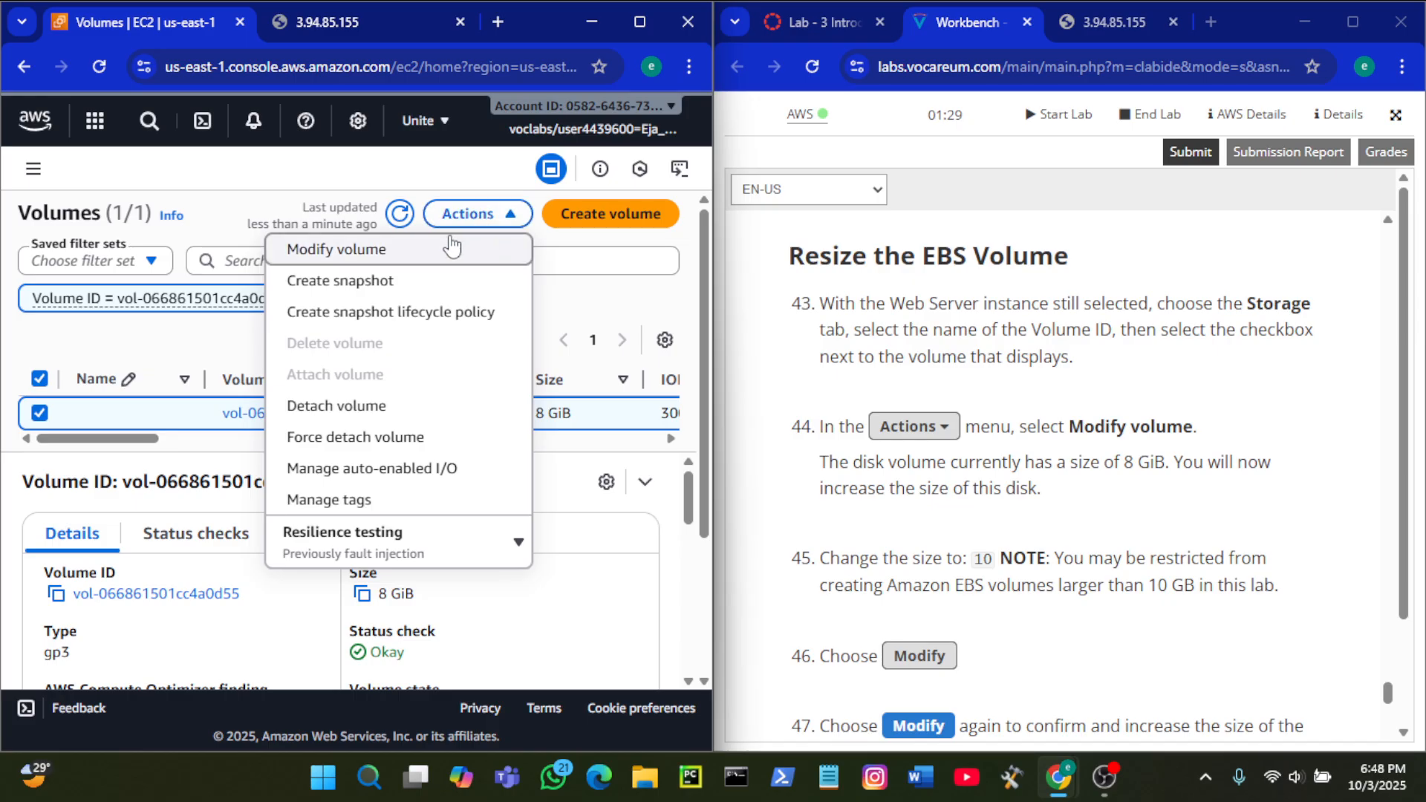
pyautogui.click(409, 251)
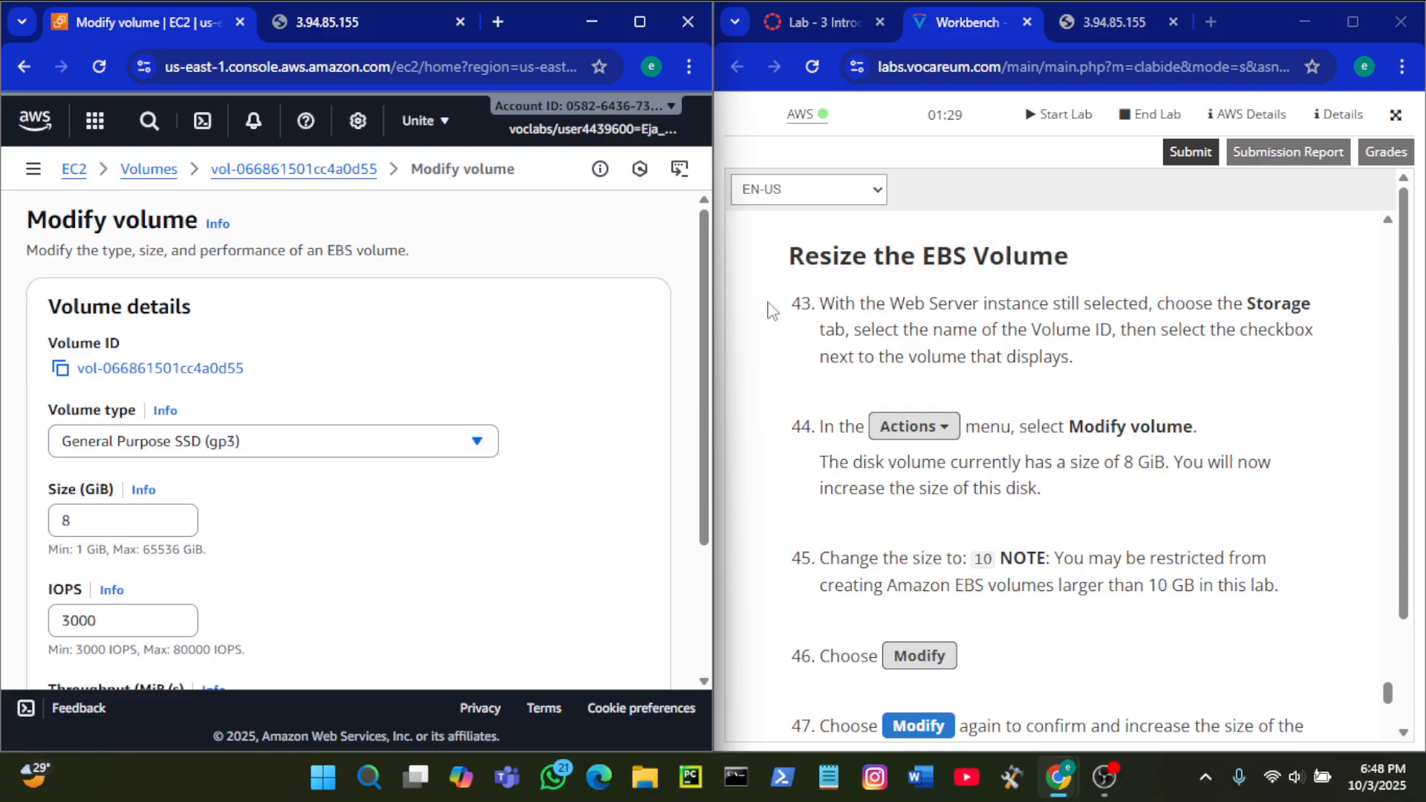
# Step: Set the volume's size to 10 GiB and confirm the modification
pyautogui.scroll(-2, 939, 416)
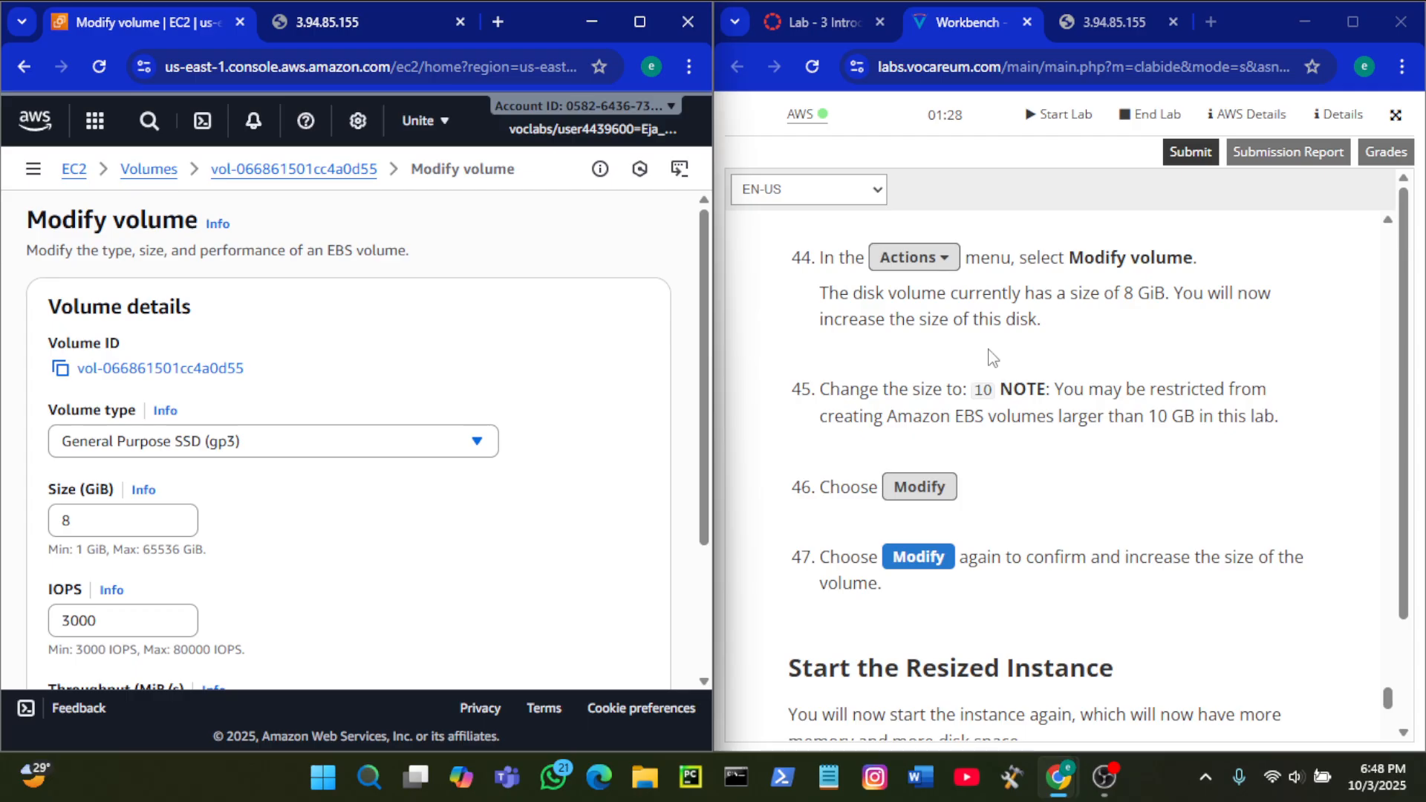
pyautogui.scroll(-1, 502, 499)
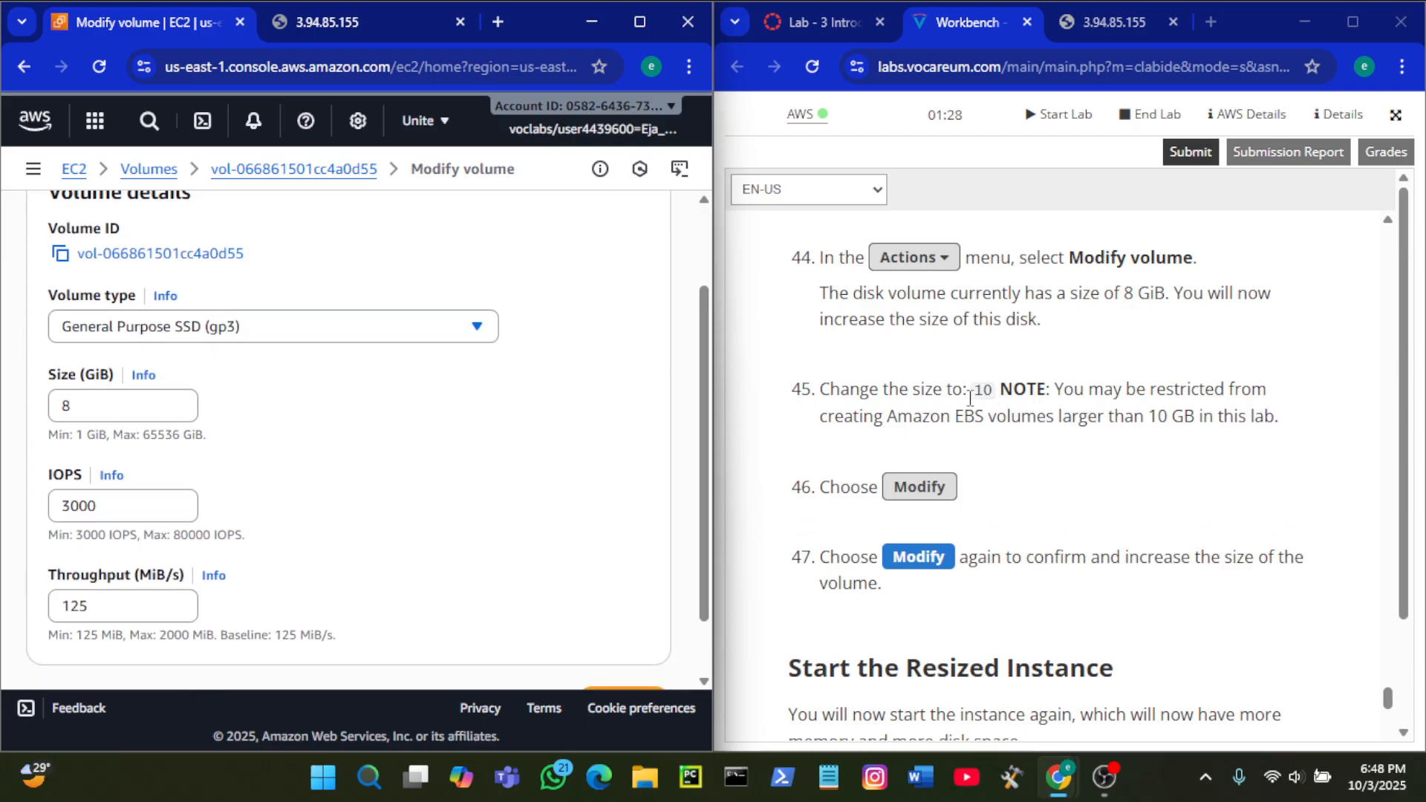
pyautogui.click(176, 402)
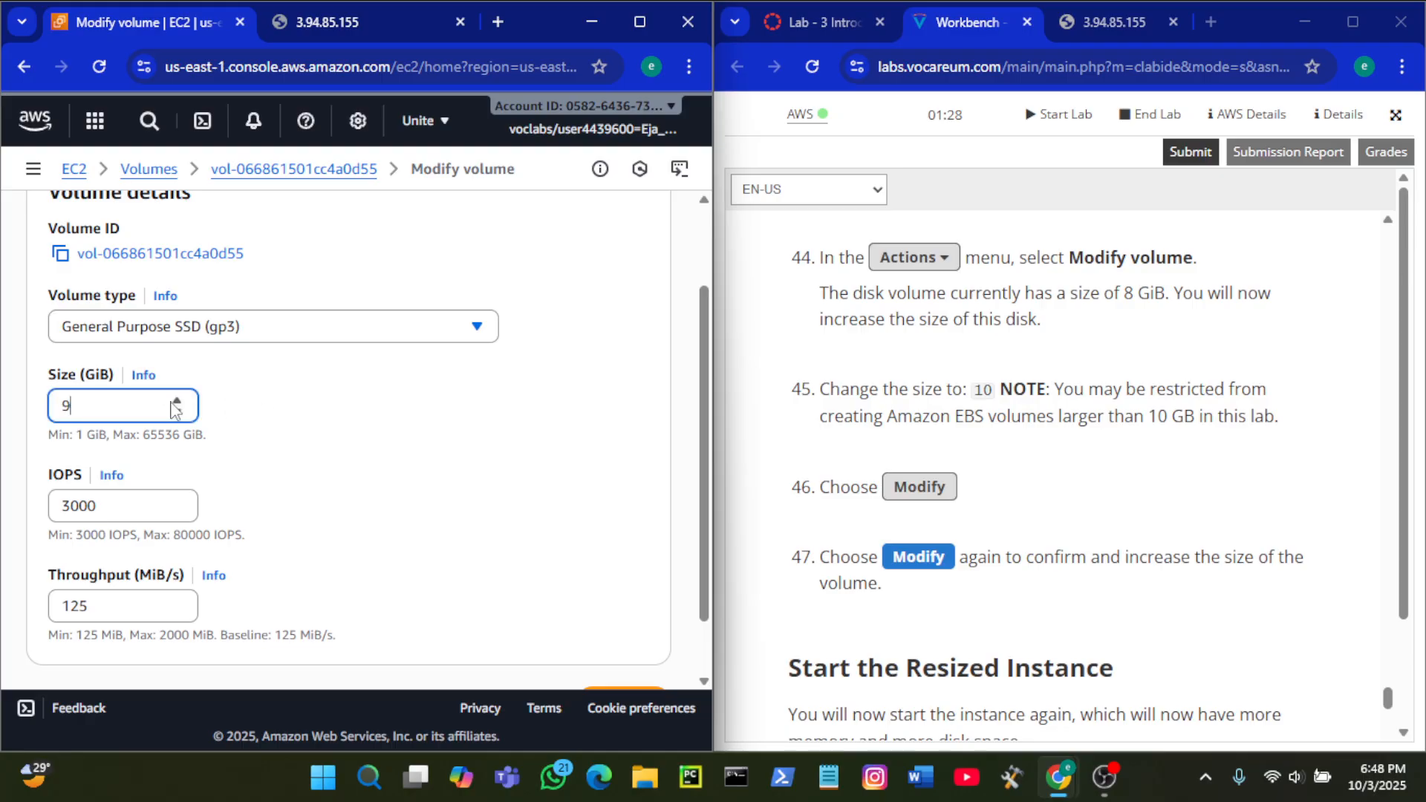
pyautogui.click(177, 401)
pyautogui.scroll(-2, 1095, 398)
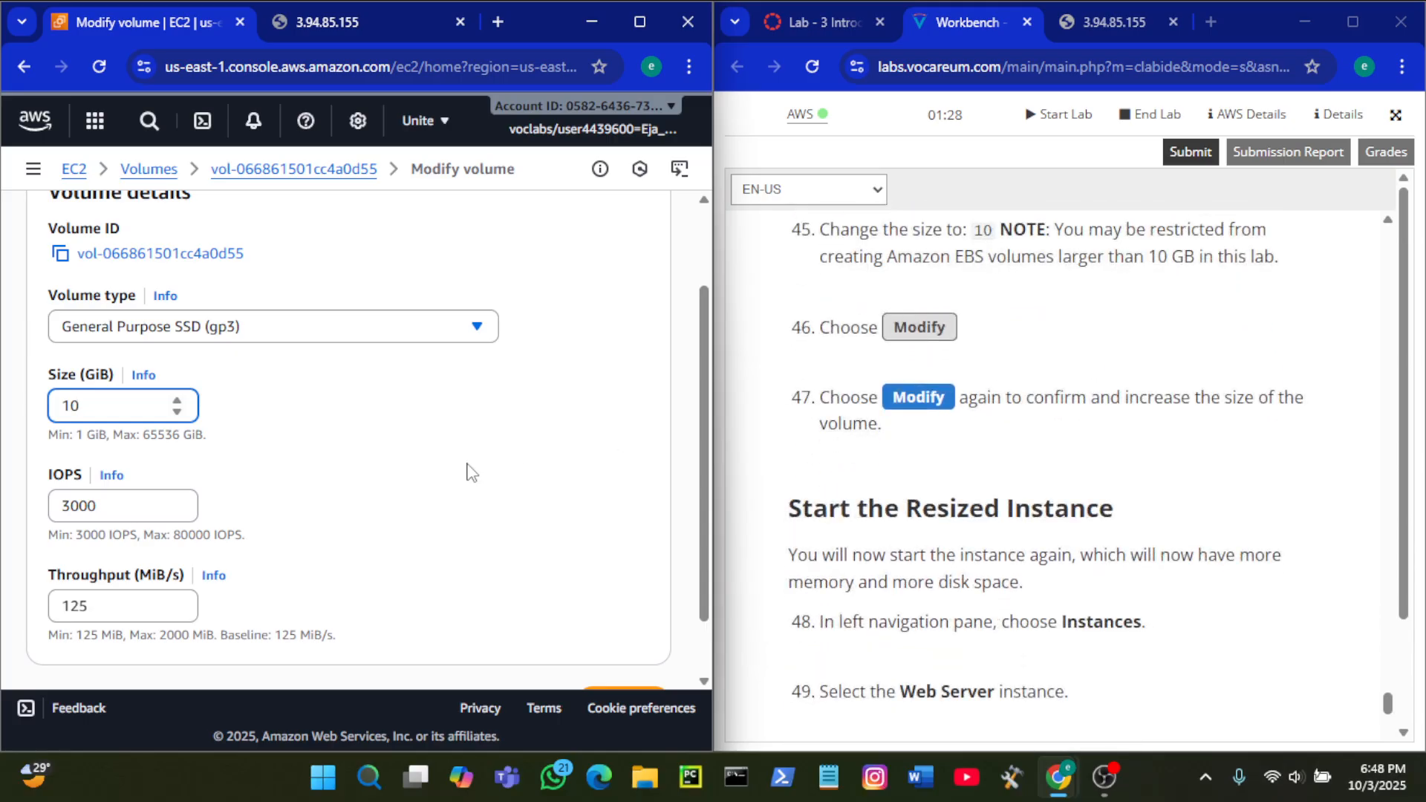
pyautogui.scroll(-1, 471, 473)
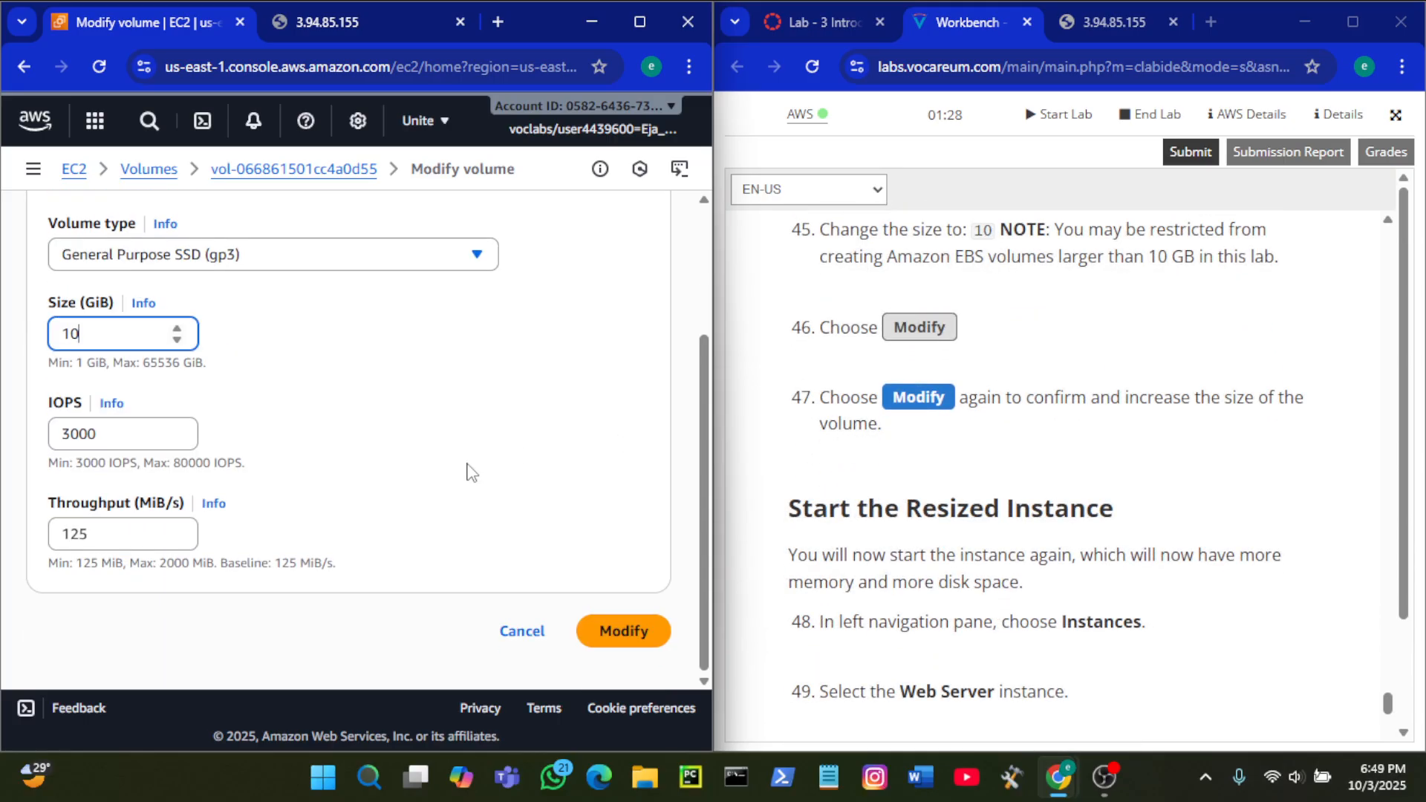
pyautogui.click(610, 634)
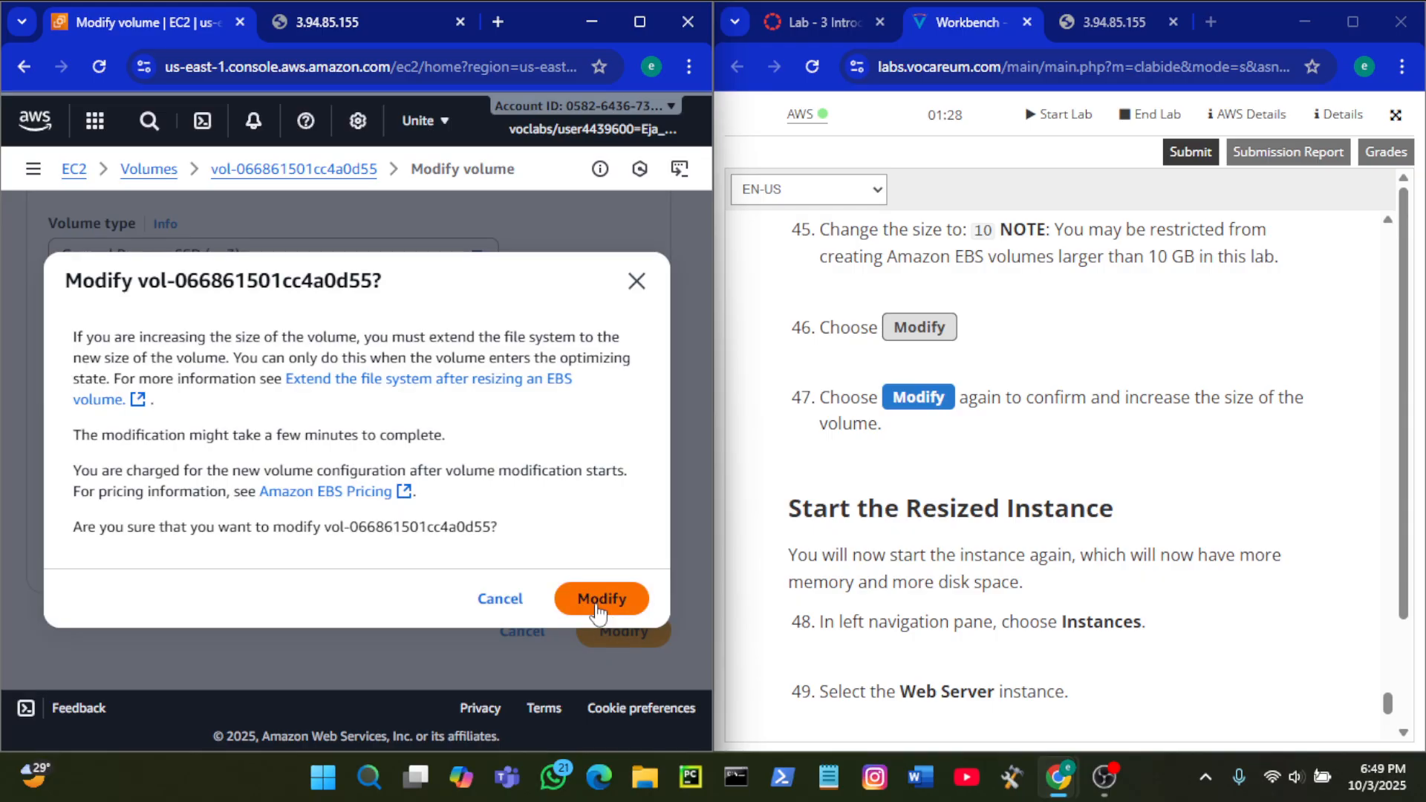
pyautogui.click(599, 612)
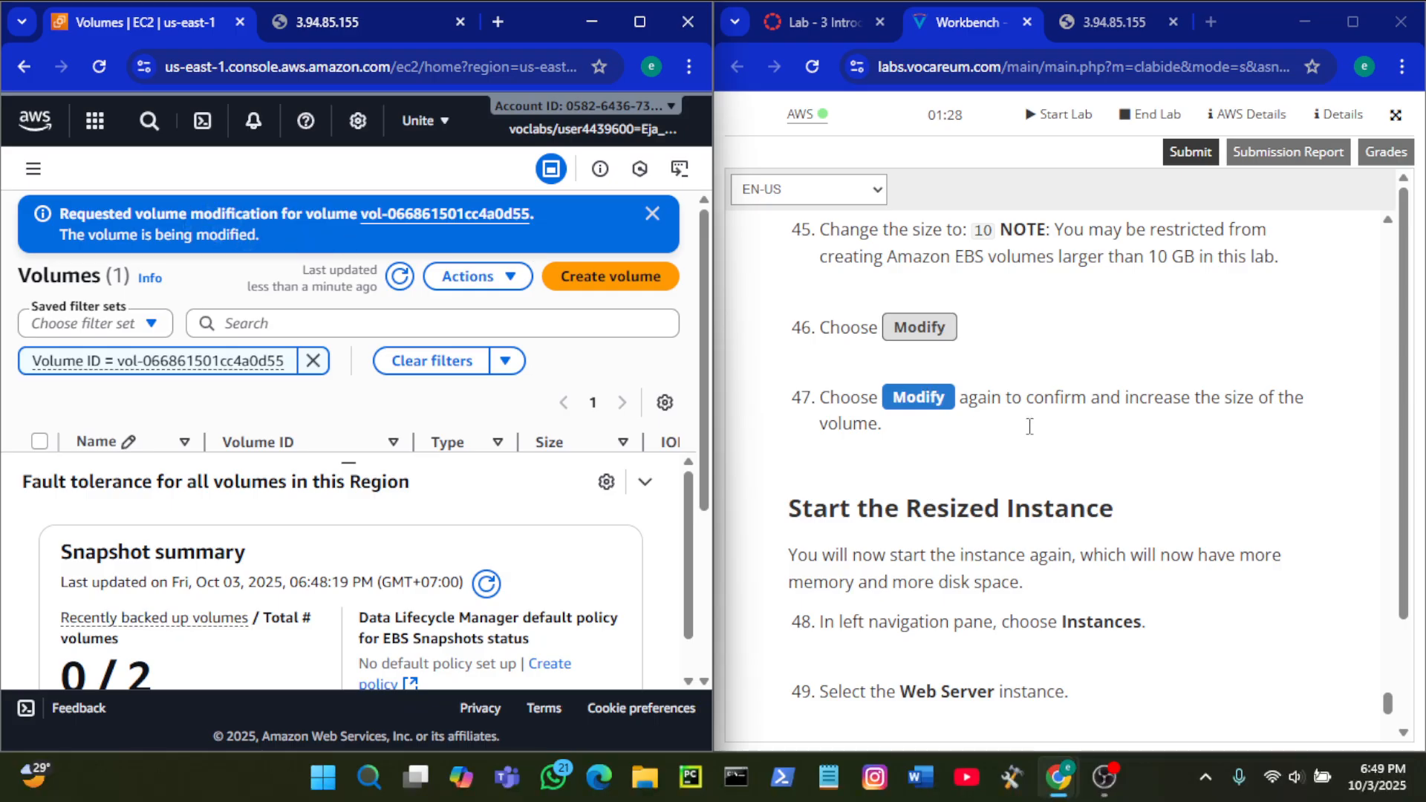
# Step: Read the lab's instructions for starting the resized instance and open the EC2 Instances list
pyautogui.scroll(-3, 1143, 500)
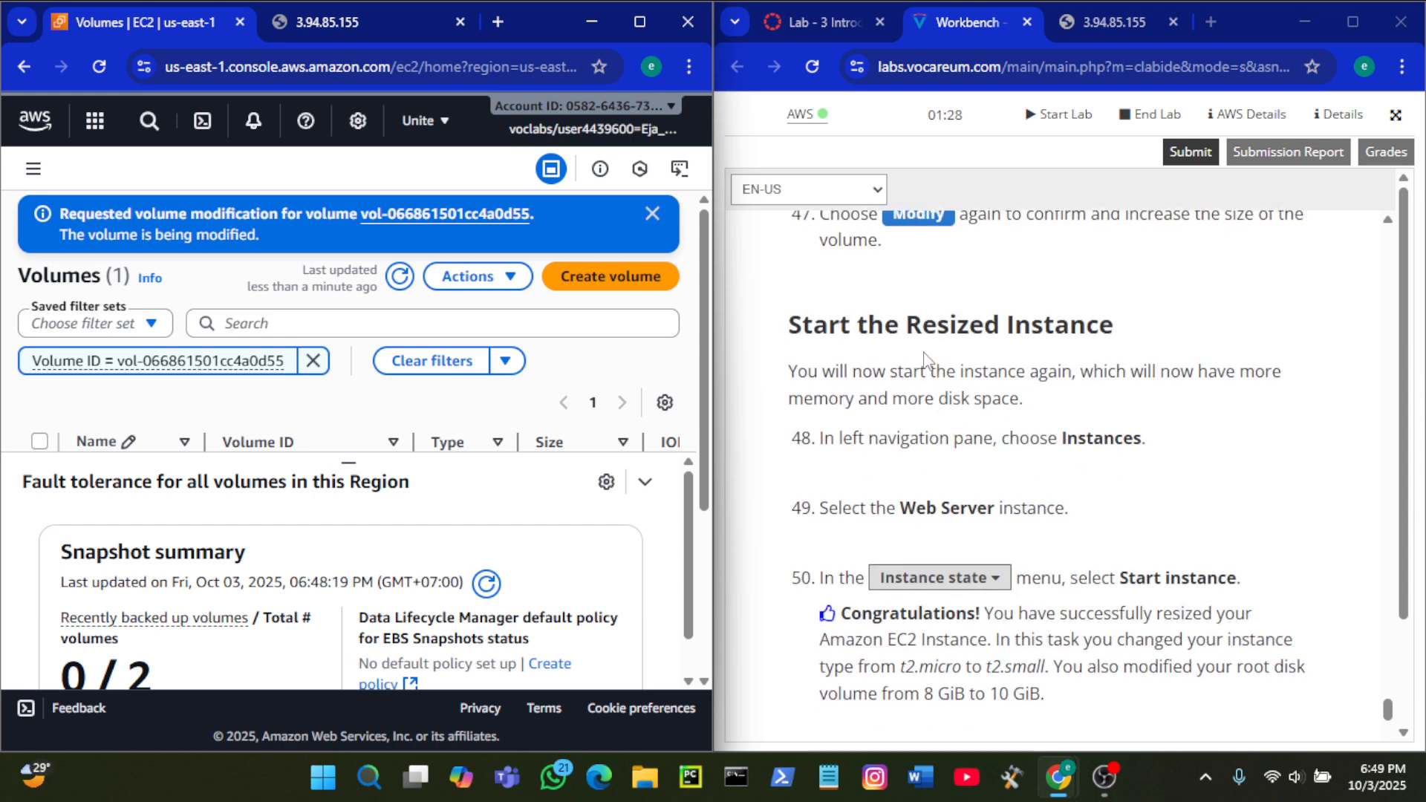
pyautogui.scroll(-3, 1029, 353)
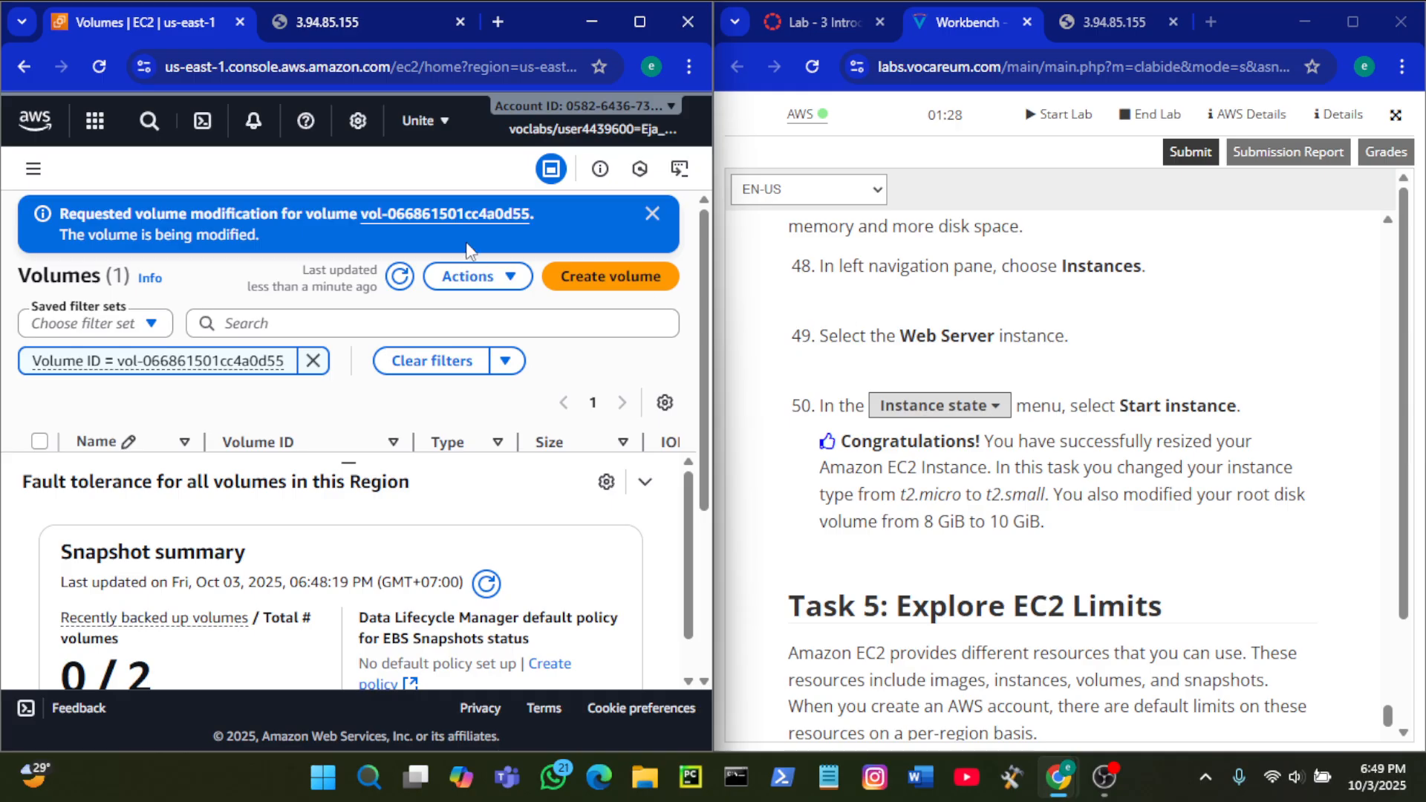
pyautogui.click(31, 170)
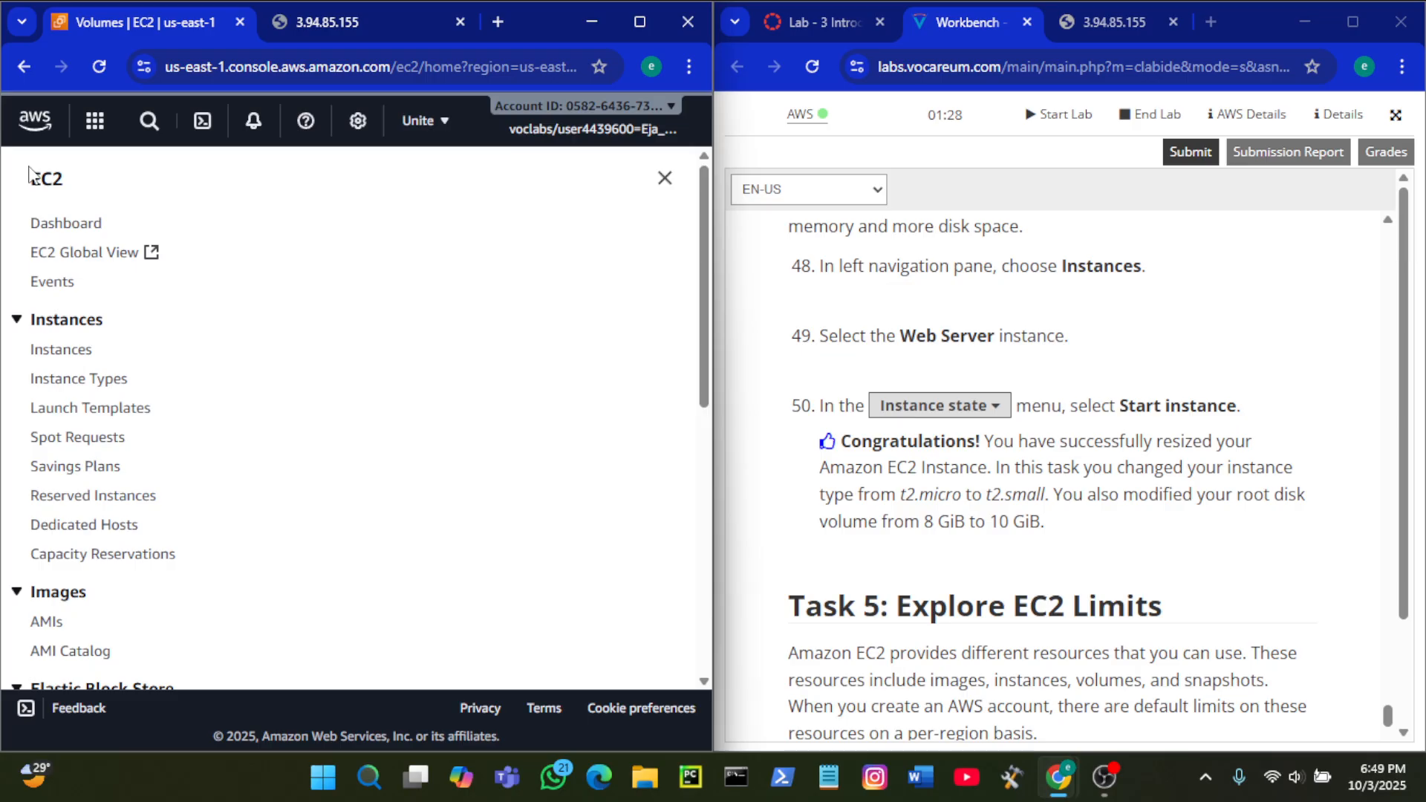
pyautogui.click(53, 349)
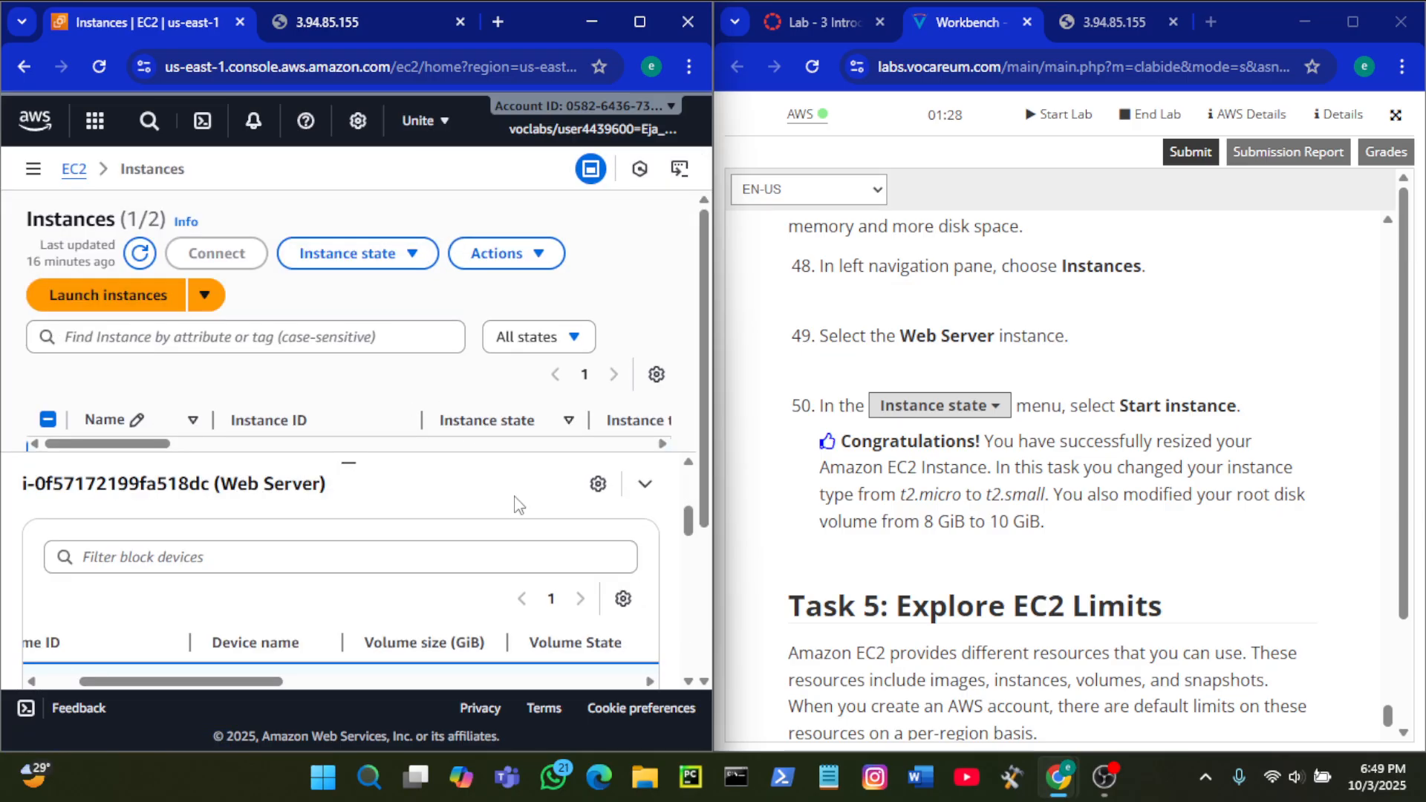
# Step: Make sure the Web Server instance is selected and start it
pyautogui.scroll(-2, 505, 487)
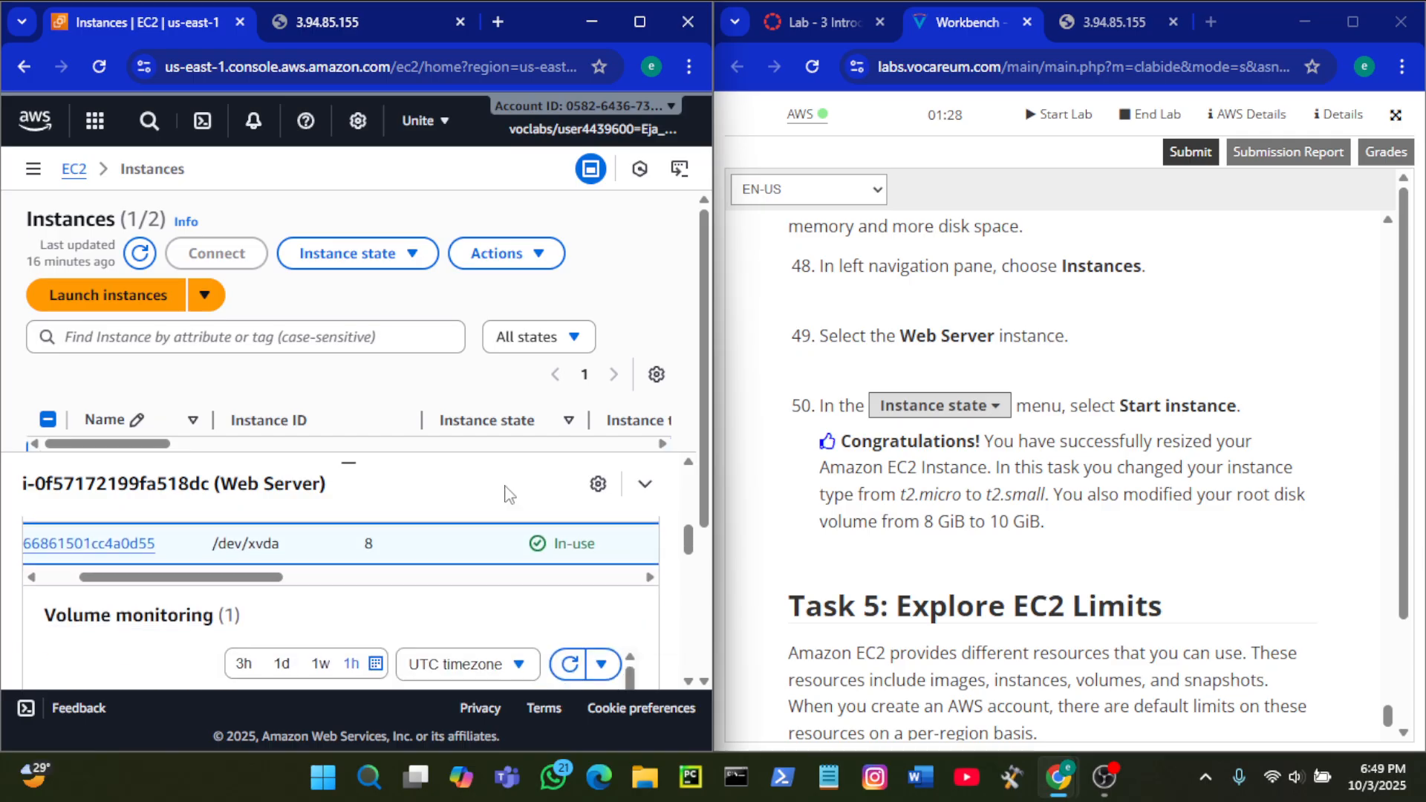
pyautogui.scroll(1, 506, 486)
pyautogui.hscroll(-2, 461, 487)
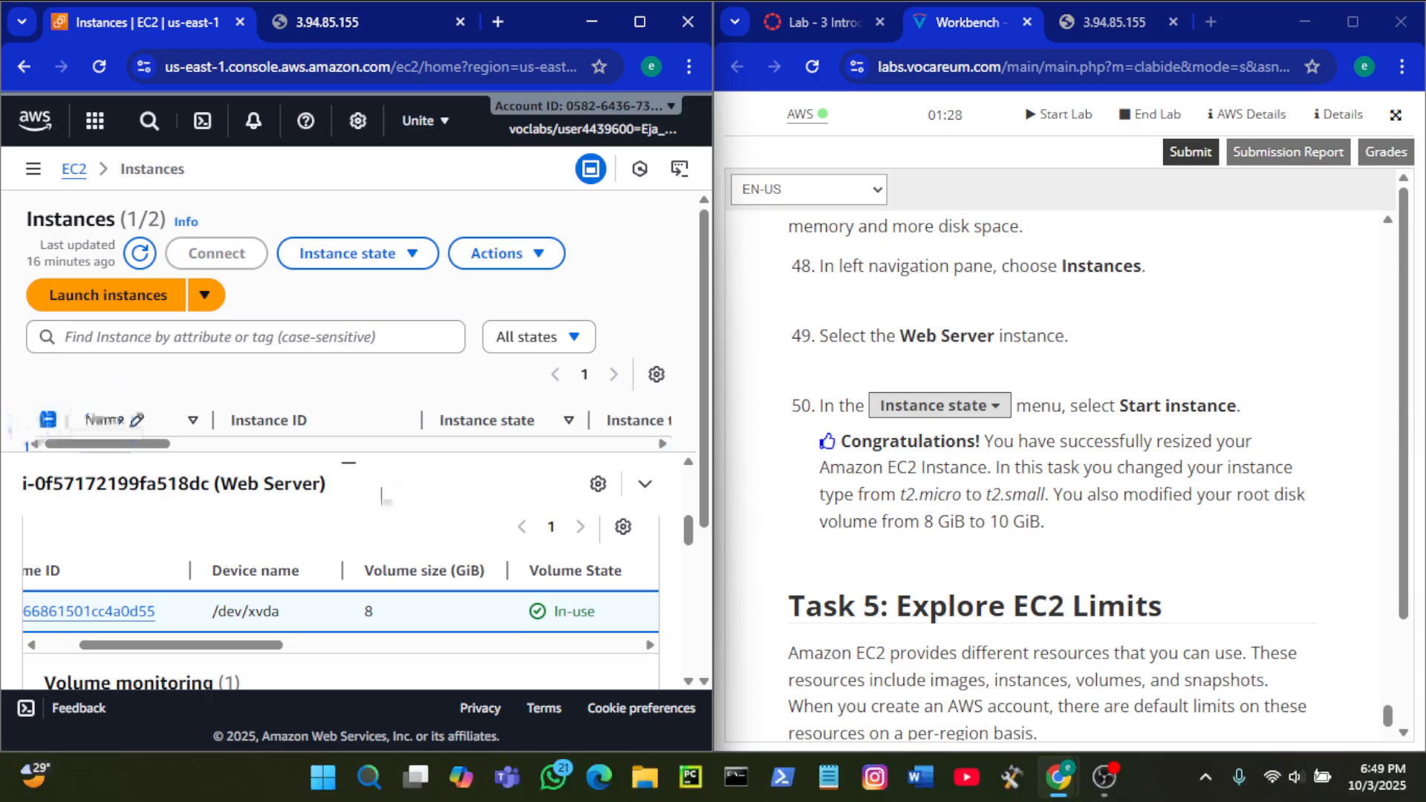
pyautogui.hscroll(-3, 368, 608)
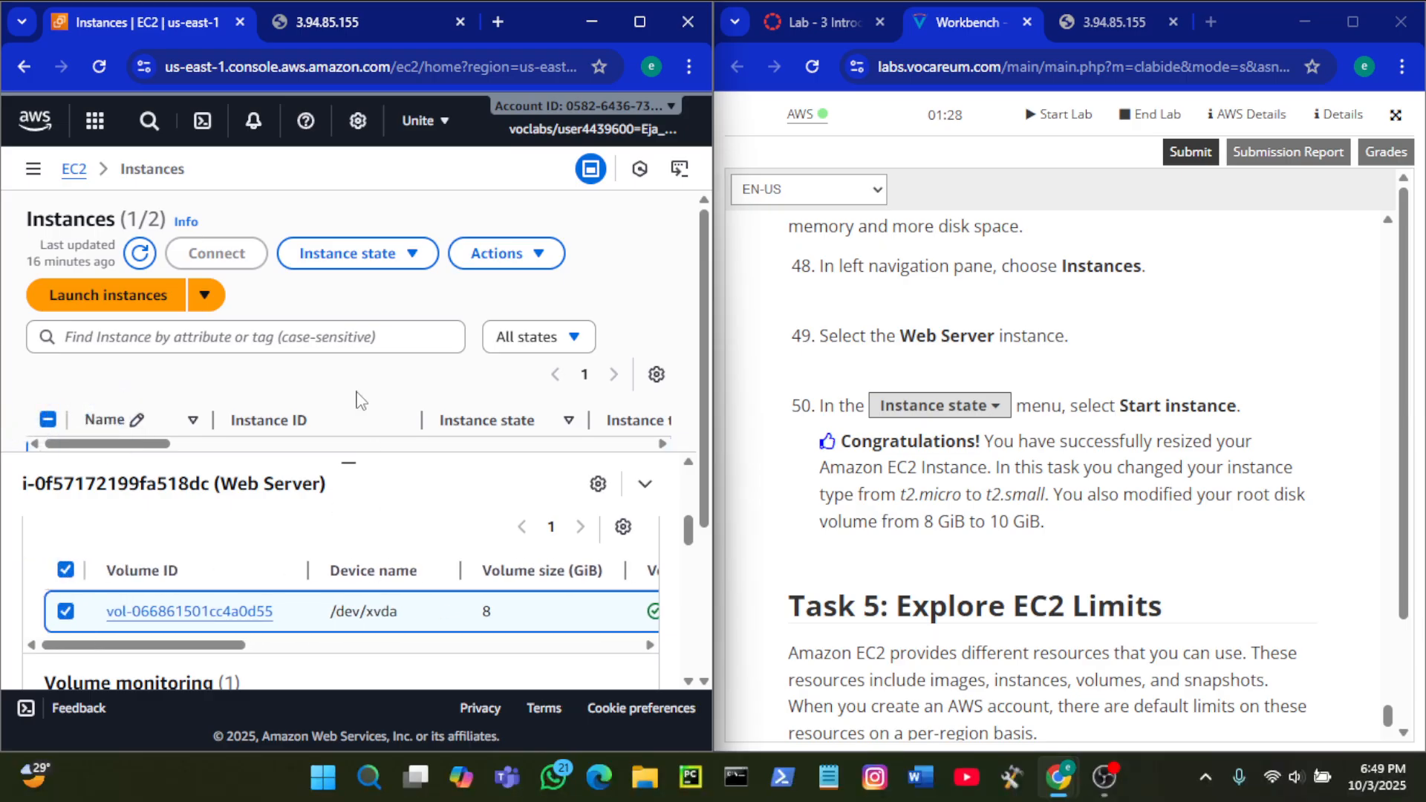
pyautogui.scroll(-3, 404, 318)
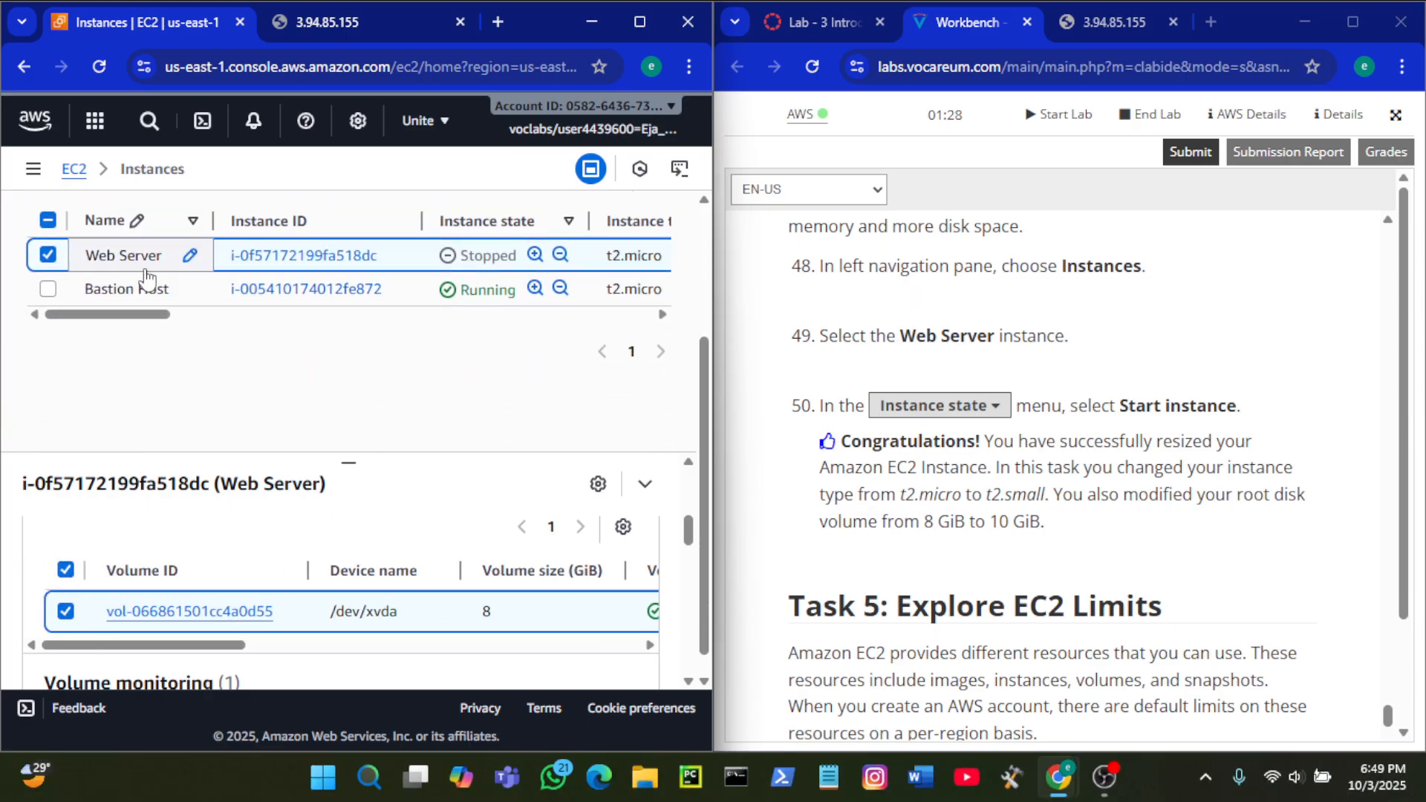
pyautogui.scroll(1, 261, 320)
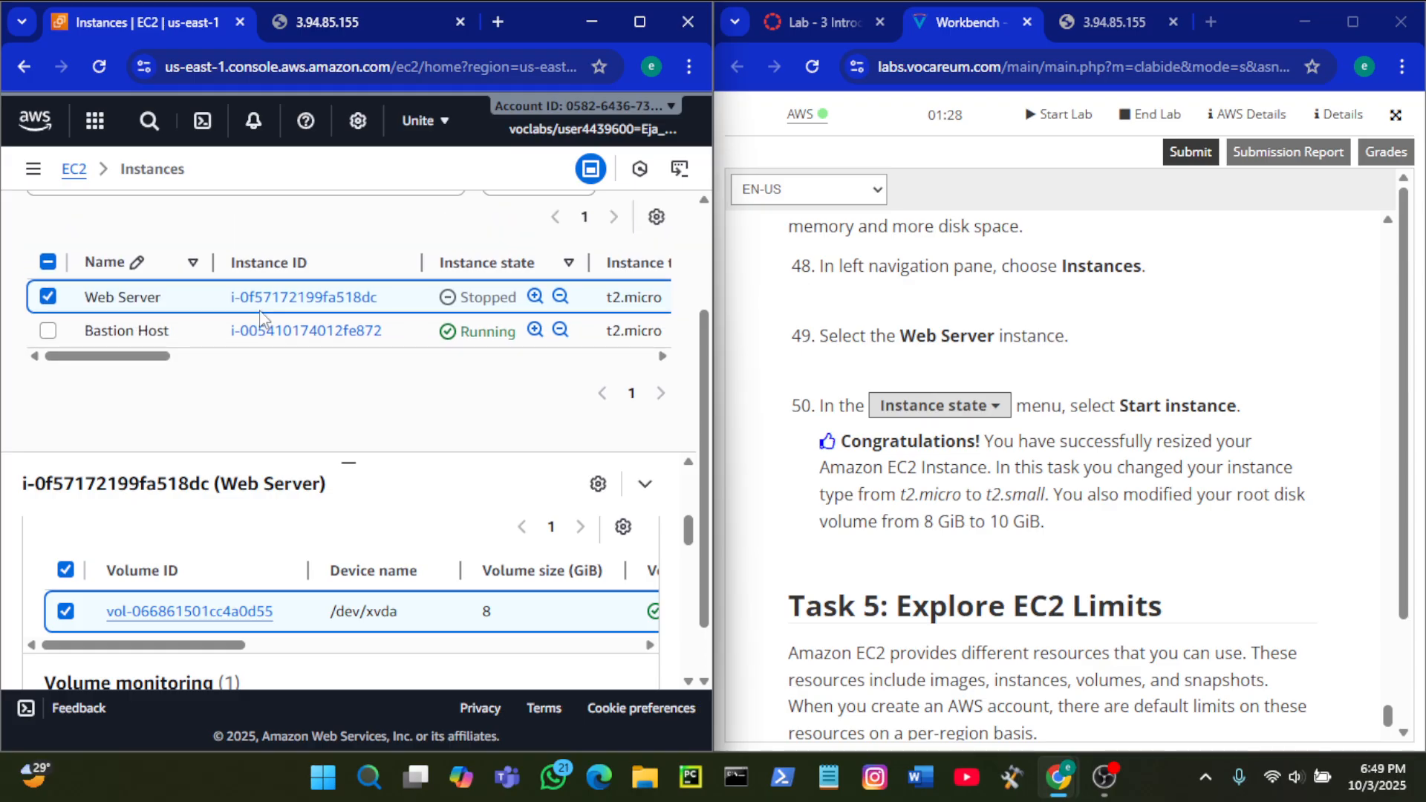
pyautogui.scroll(4, 261, 320)
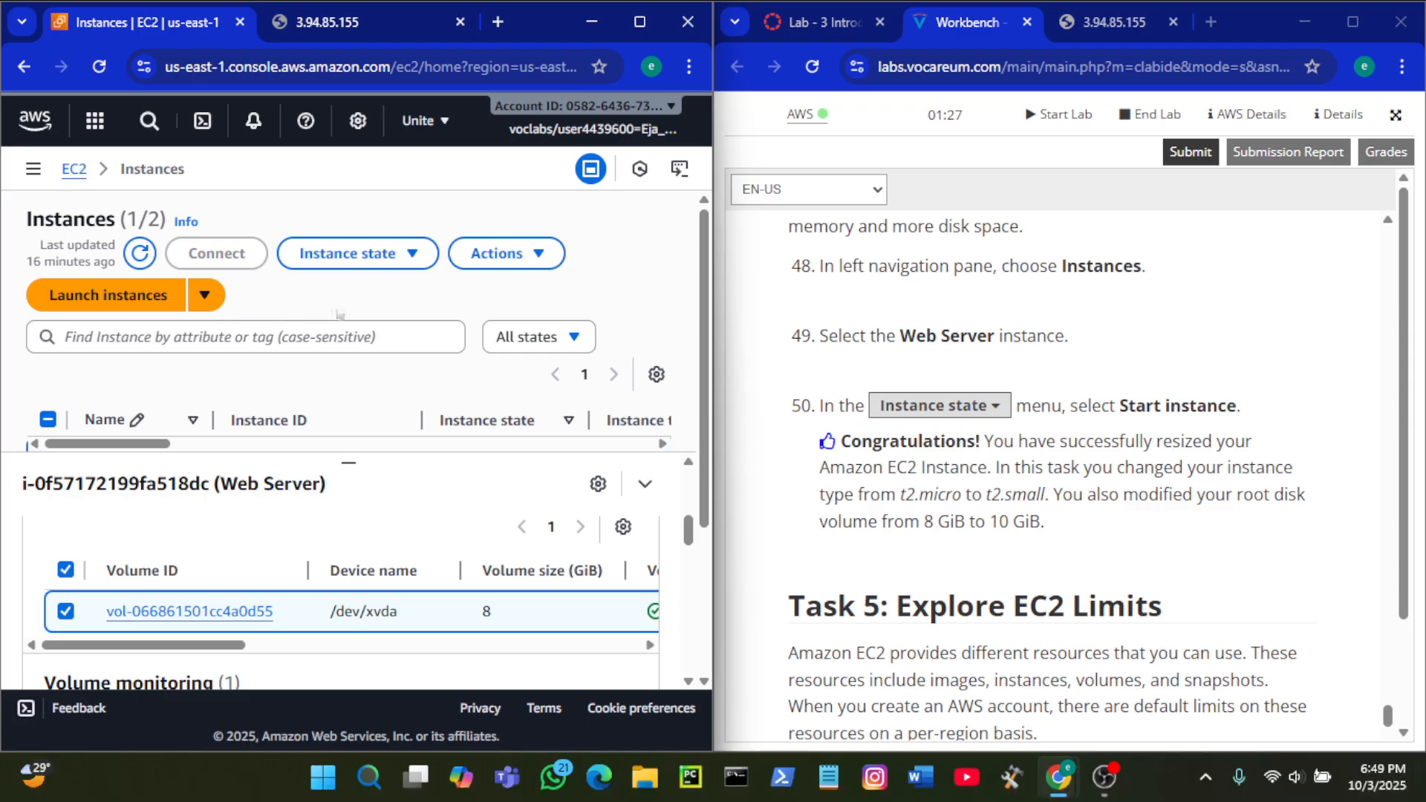
pyautogui.click(390, 266)
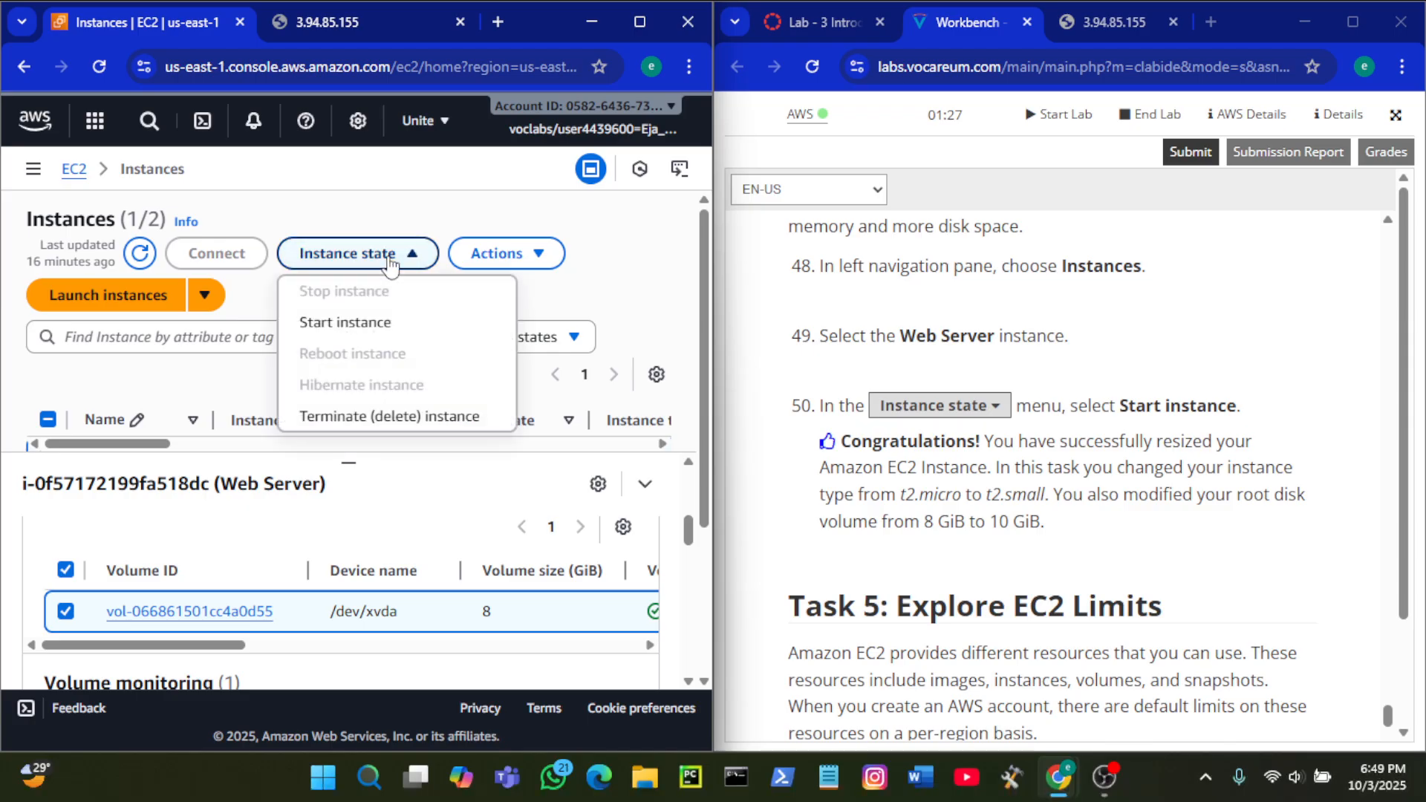
pyautogui.click(382, 323)
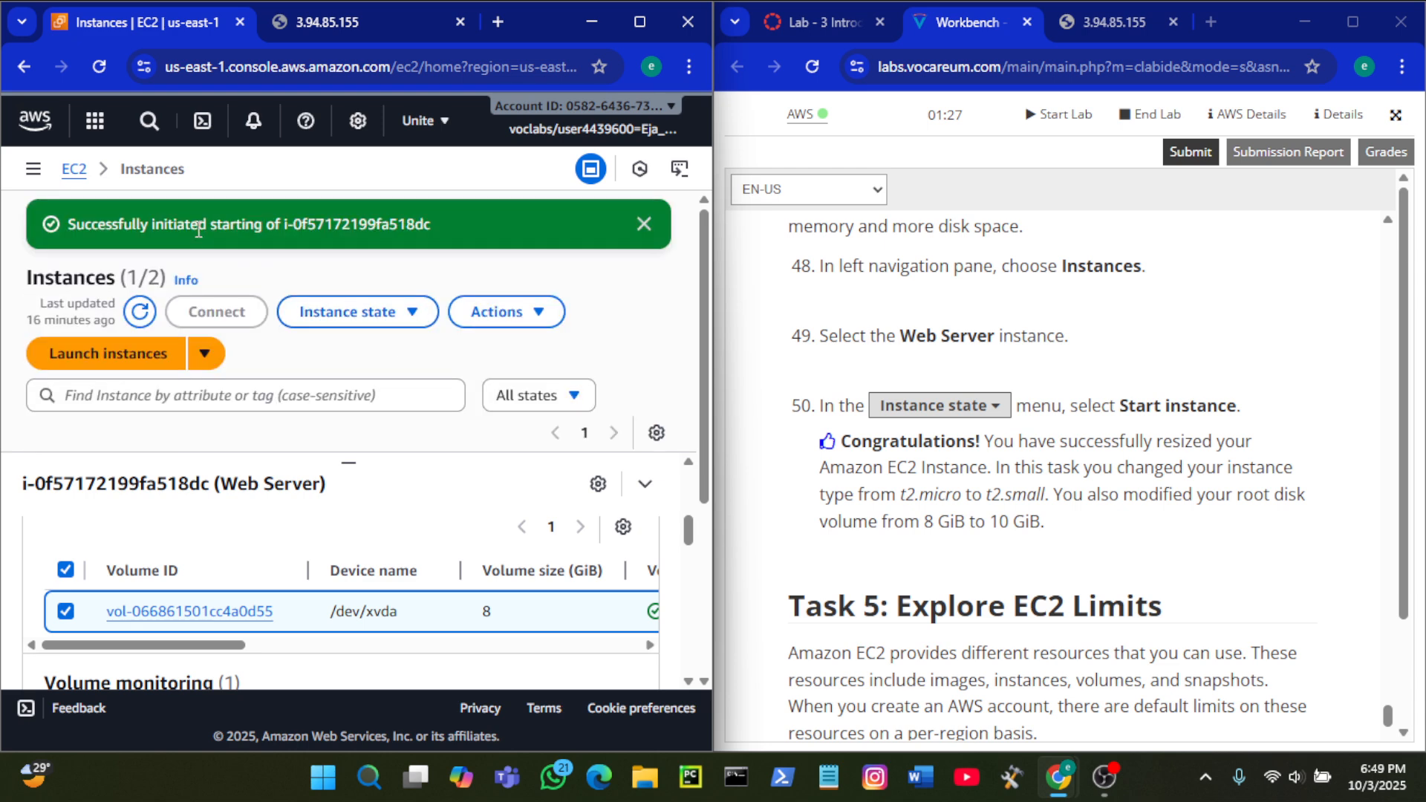
# Step: Read the lab's Task 5 instructions, search the AWS console for "service quotas" and open Service Quotas
pyautogui.scroll(-5, 1082, 440)
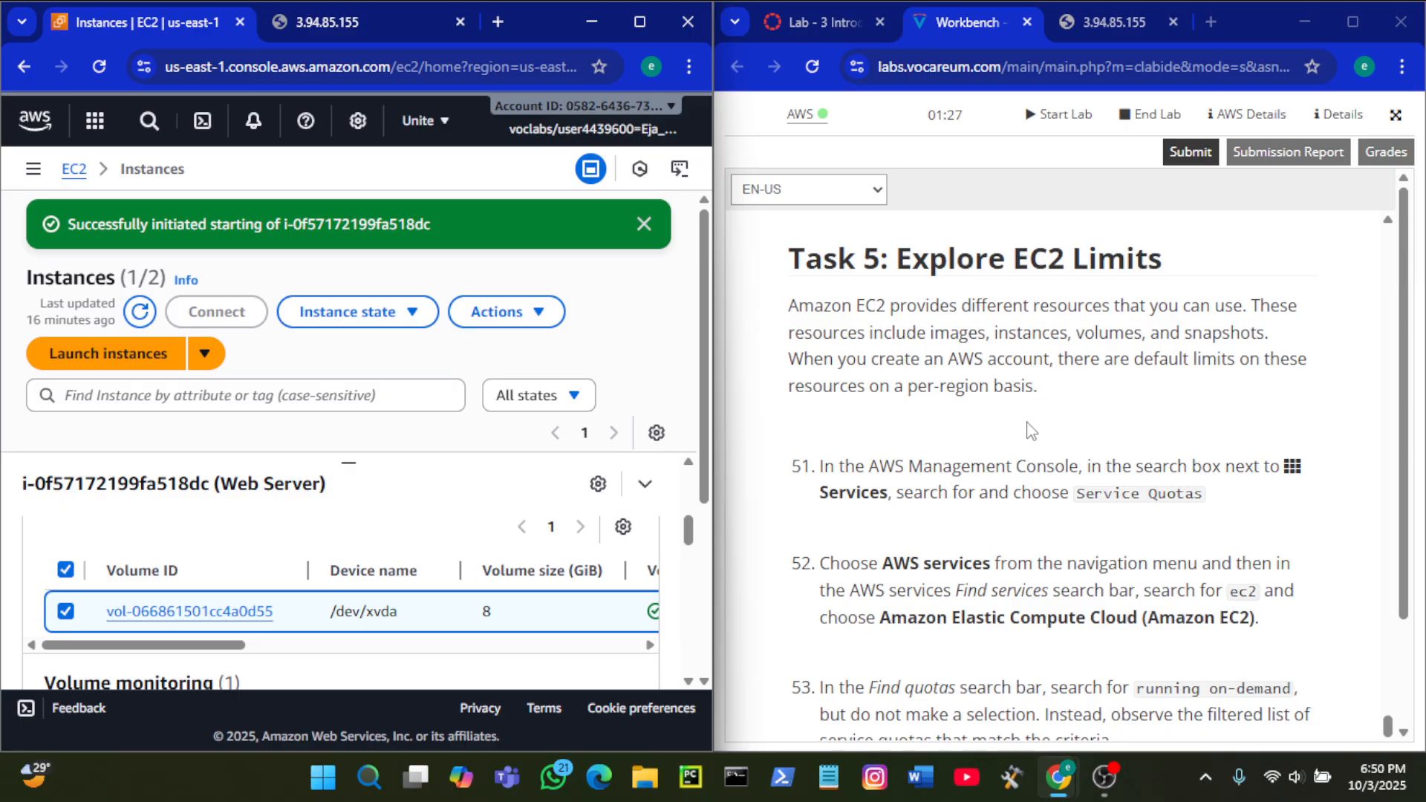
pyautogui.scroll(-2, 1036, 423)
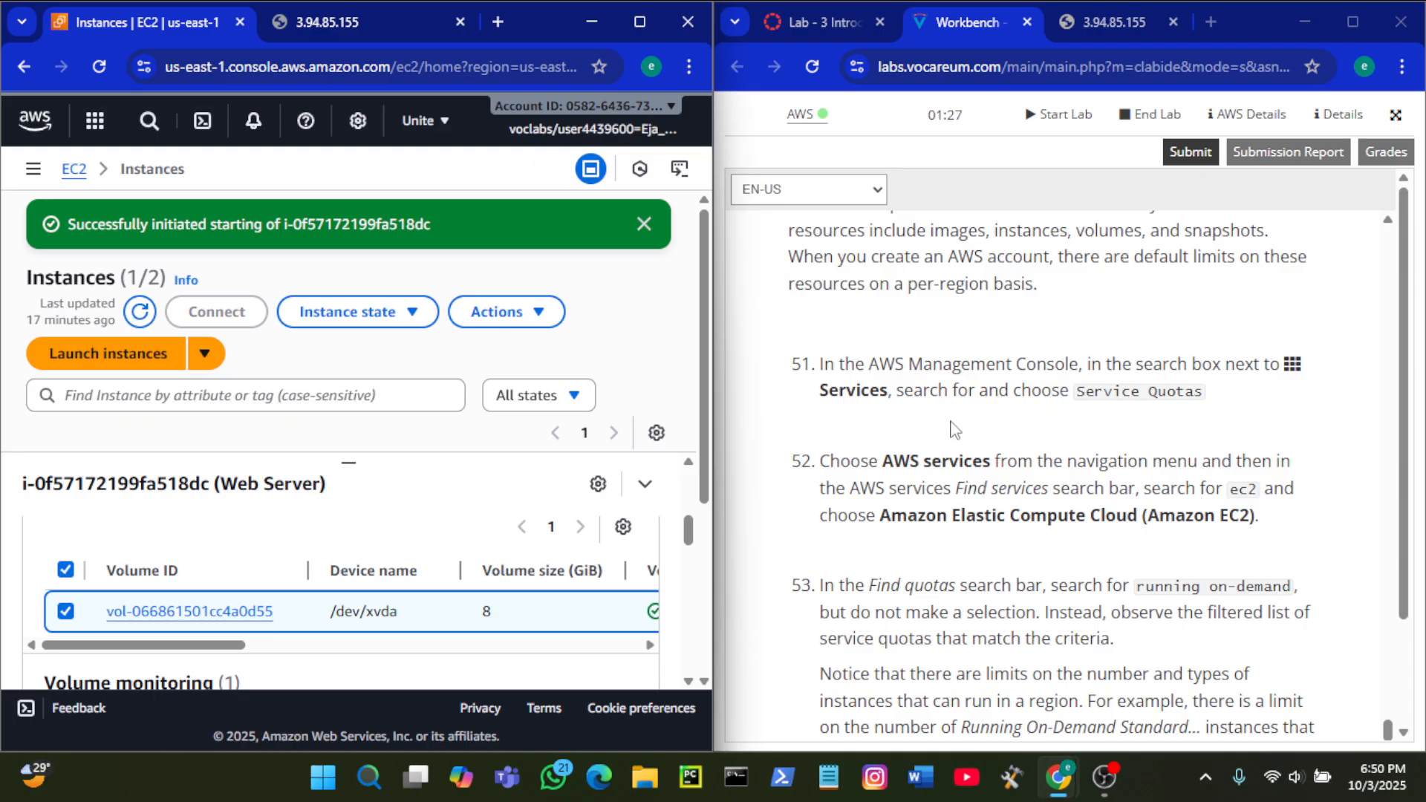
pyautogui.click(149, 121)
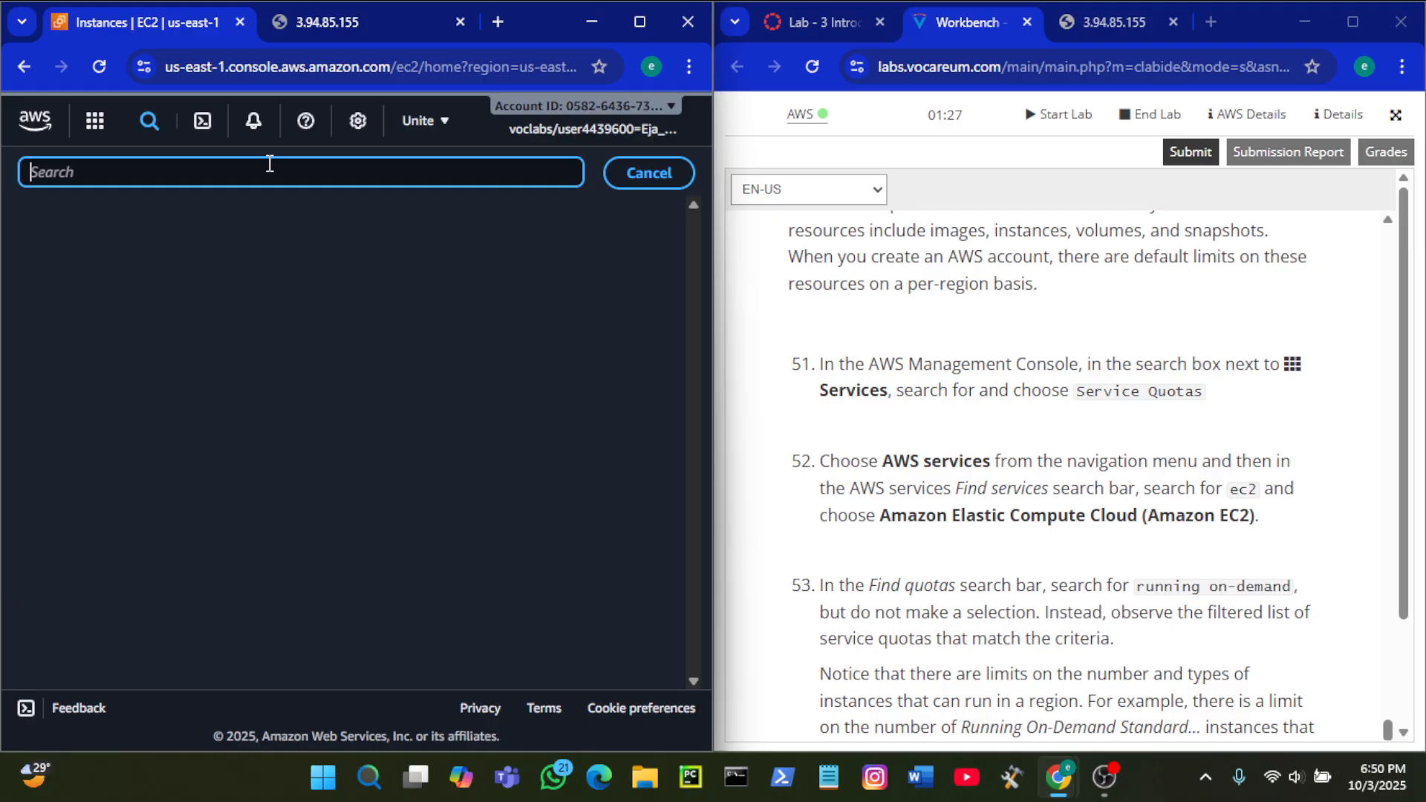
pyautogui.write('service')
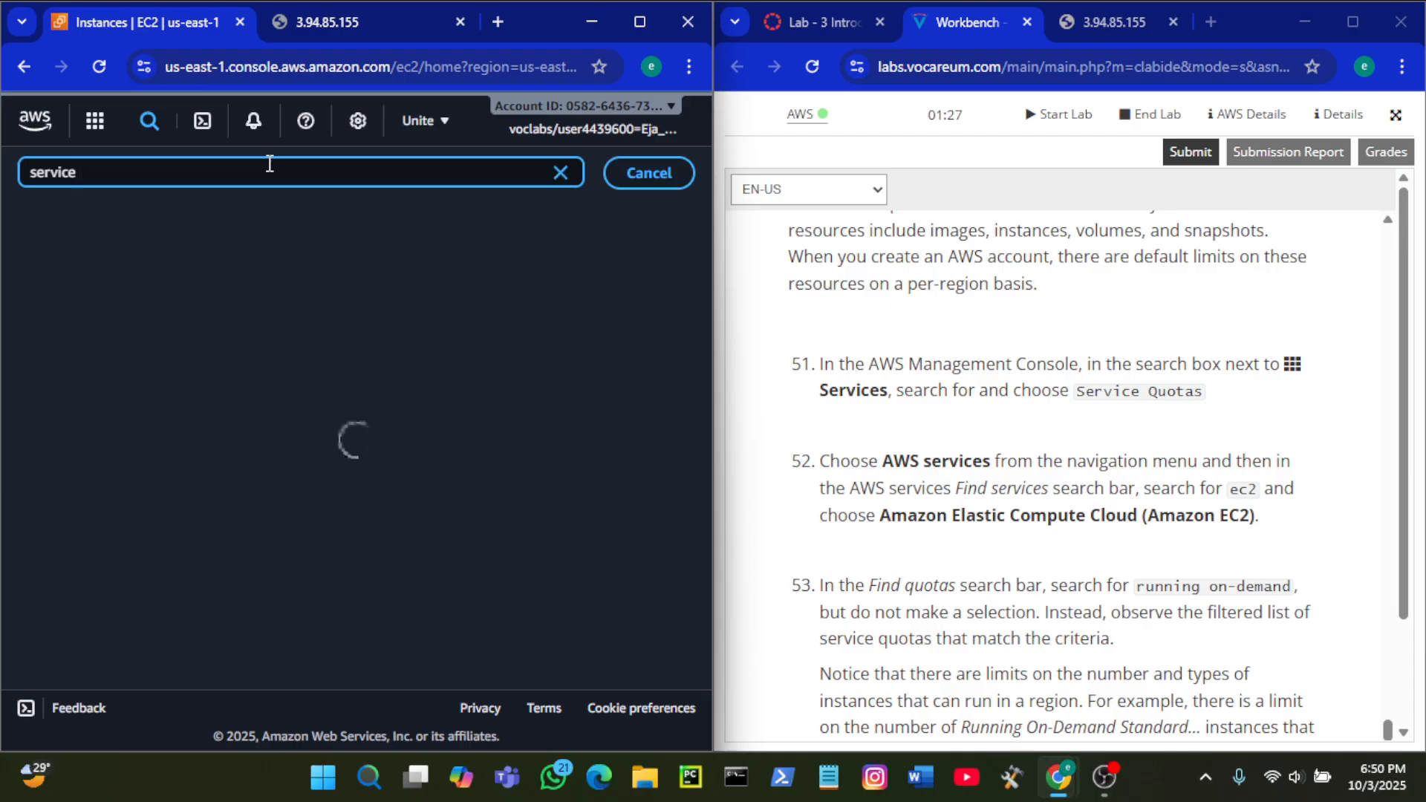
pyautogui.write(' quotas')
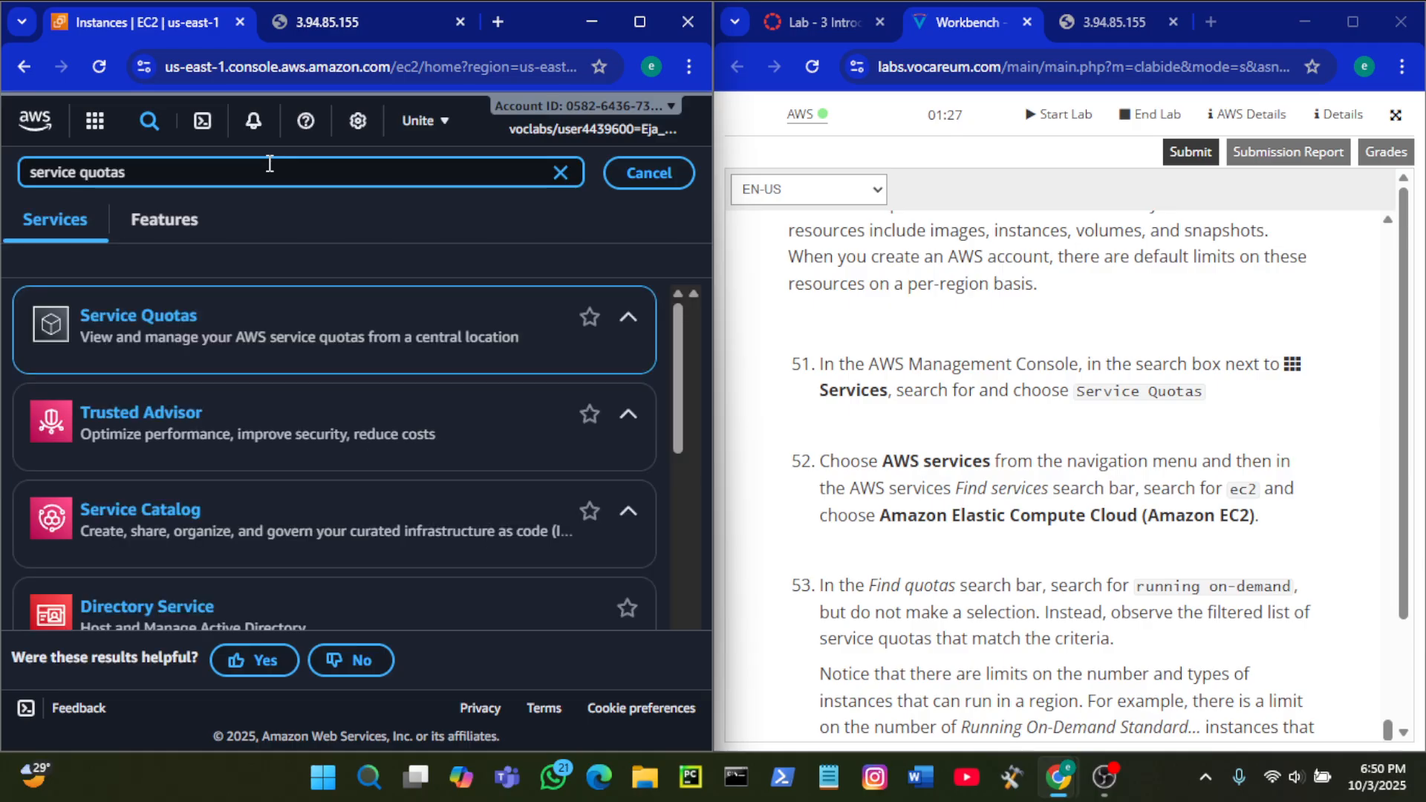
pyautogui.click(169, 326)
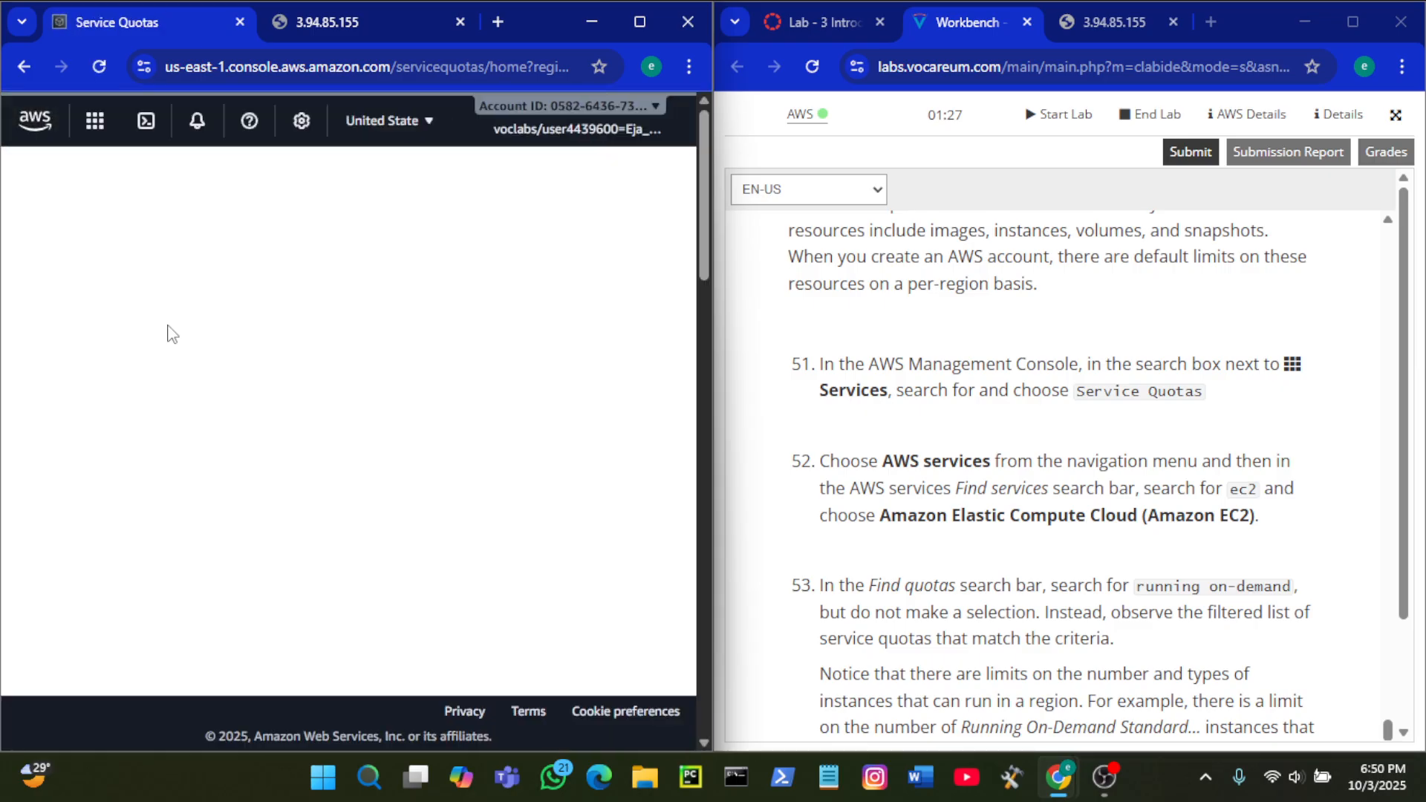
pyautogui.scroll(-4, 461, 400)
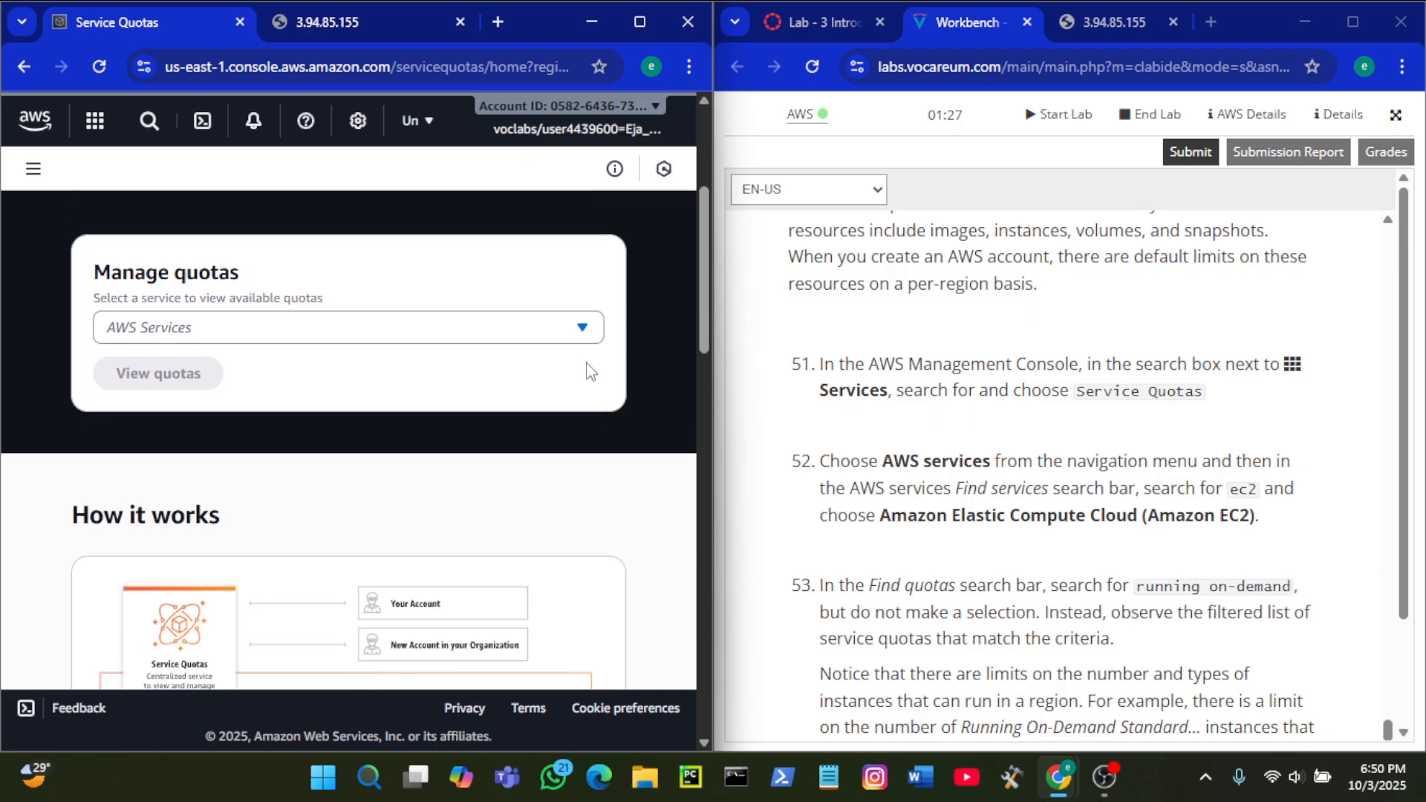
pyautogui.click(581, 335)
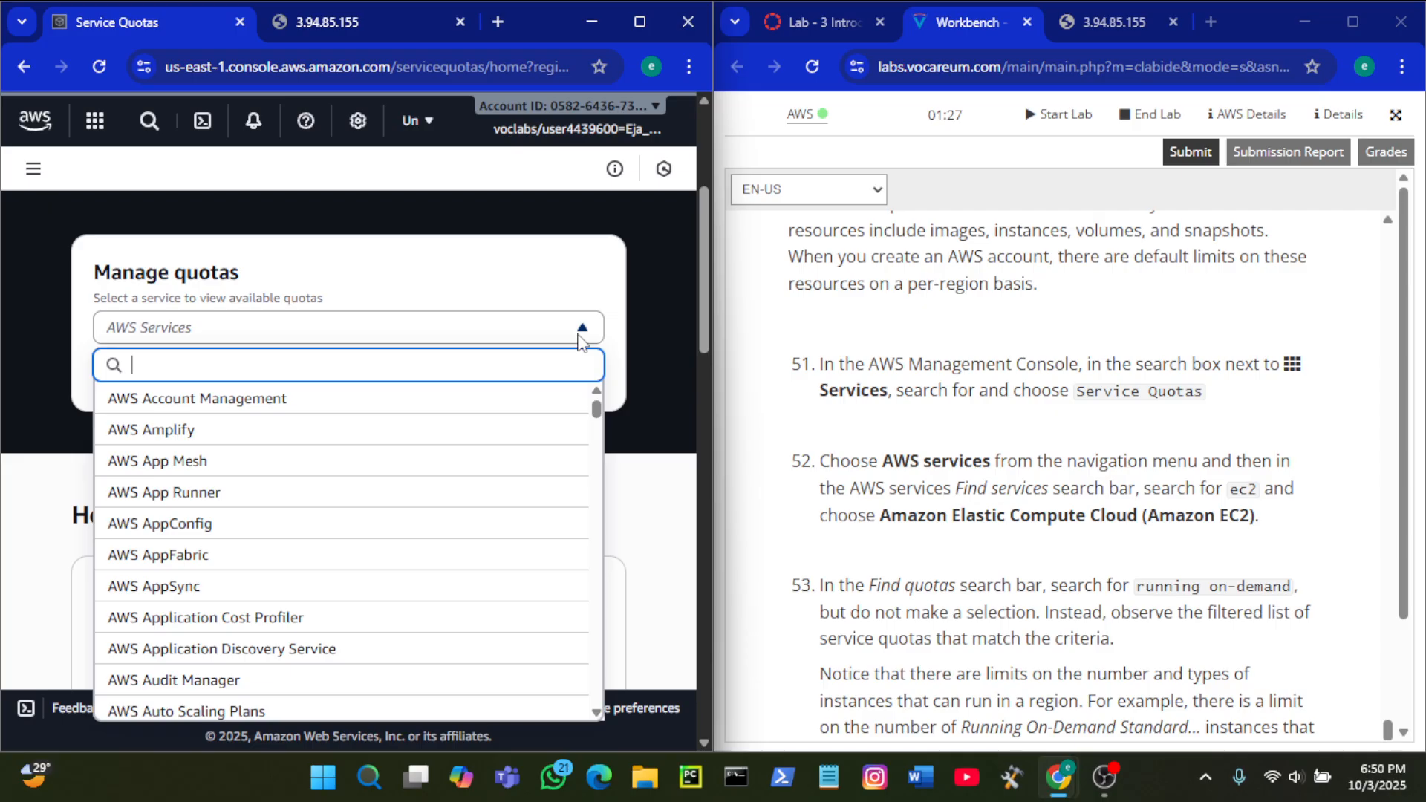
pyautogui.write('aws')
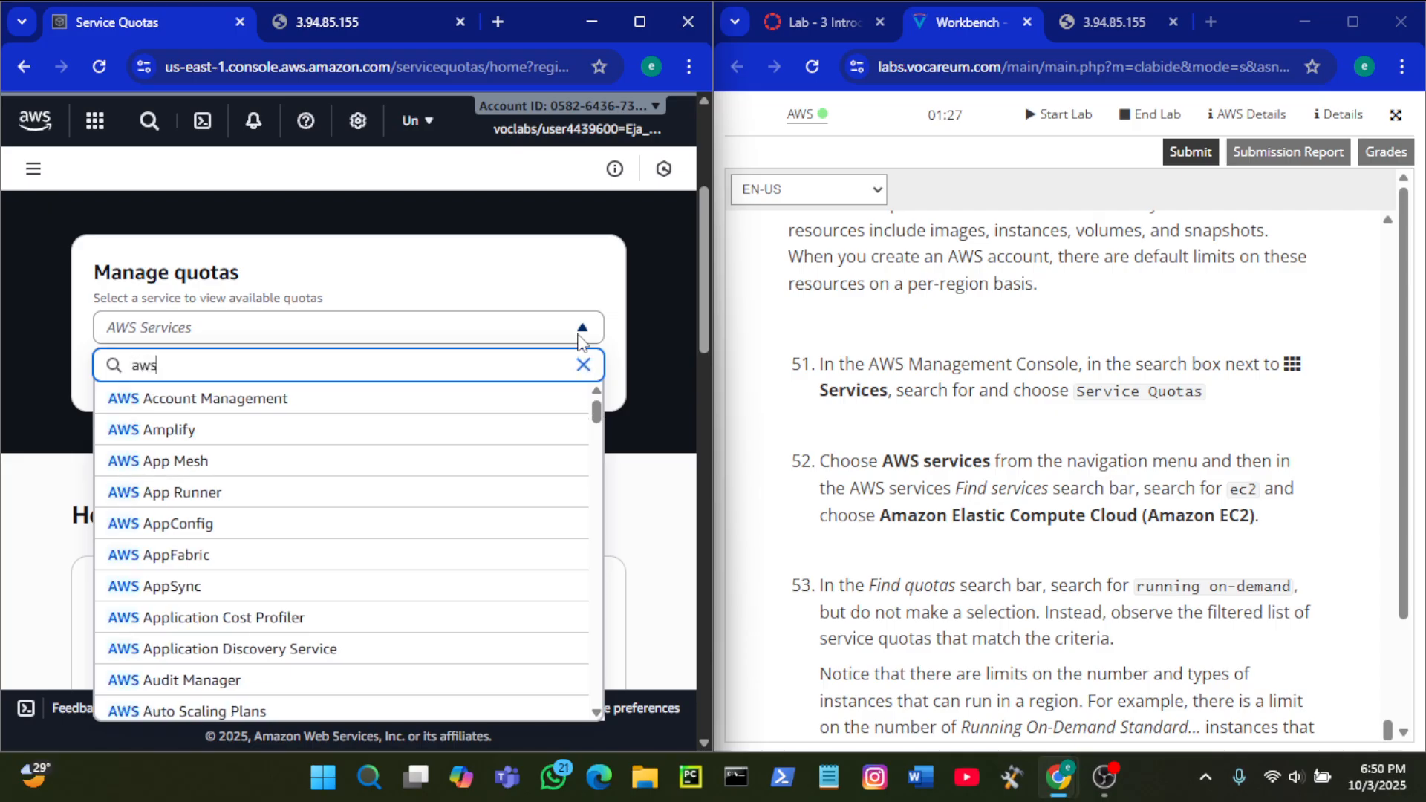
pyautogui.press('BackSpace')
pyautogui.press('BackSpace')
pyautogui.press('BackSpace')
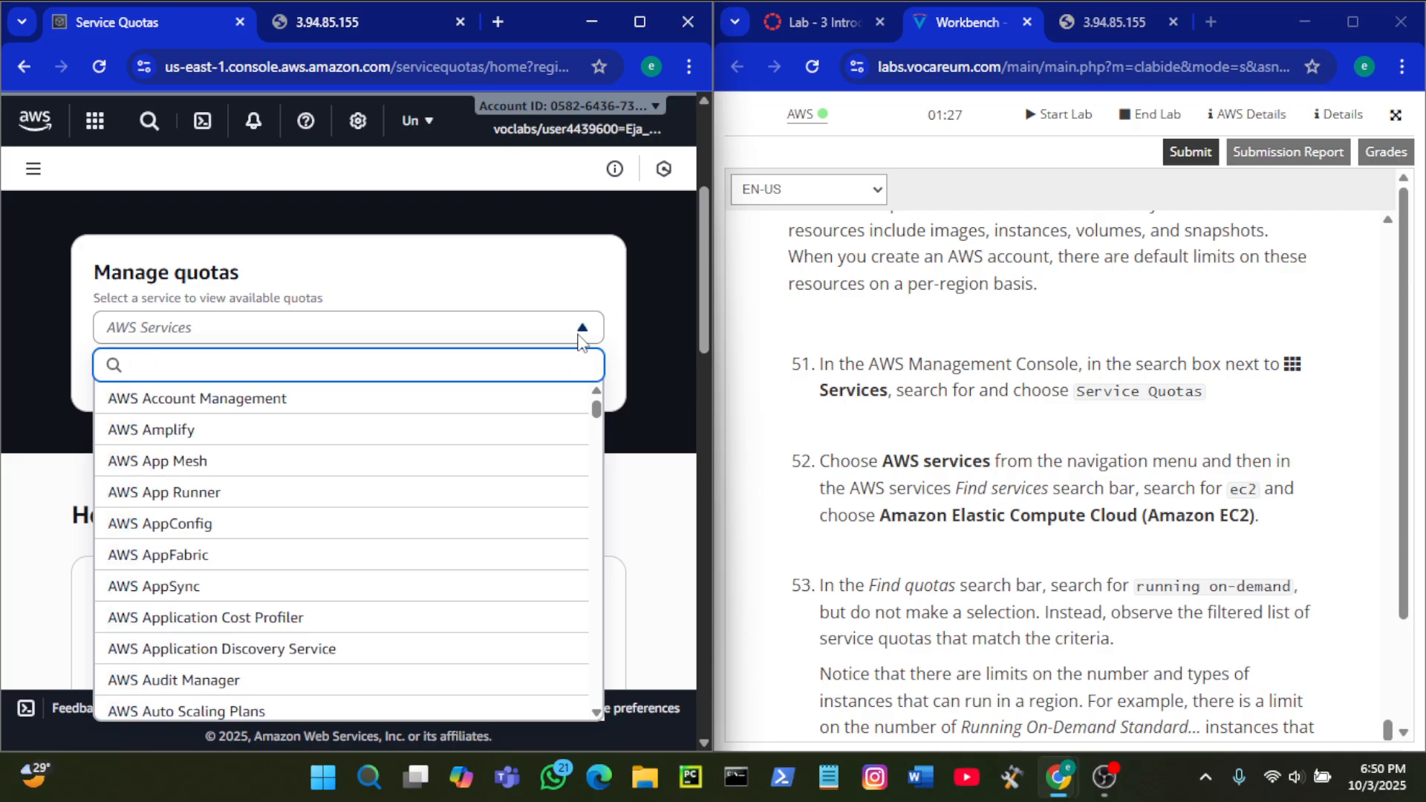
pyautogui.click(662, 269)
pyautogui.scroll(2, 421, 339)
pyautogui.scroll(3, 423, 334)
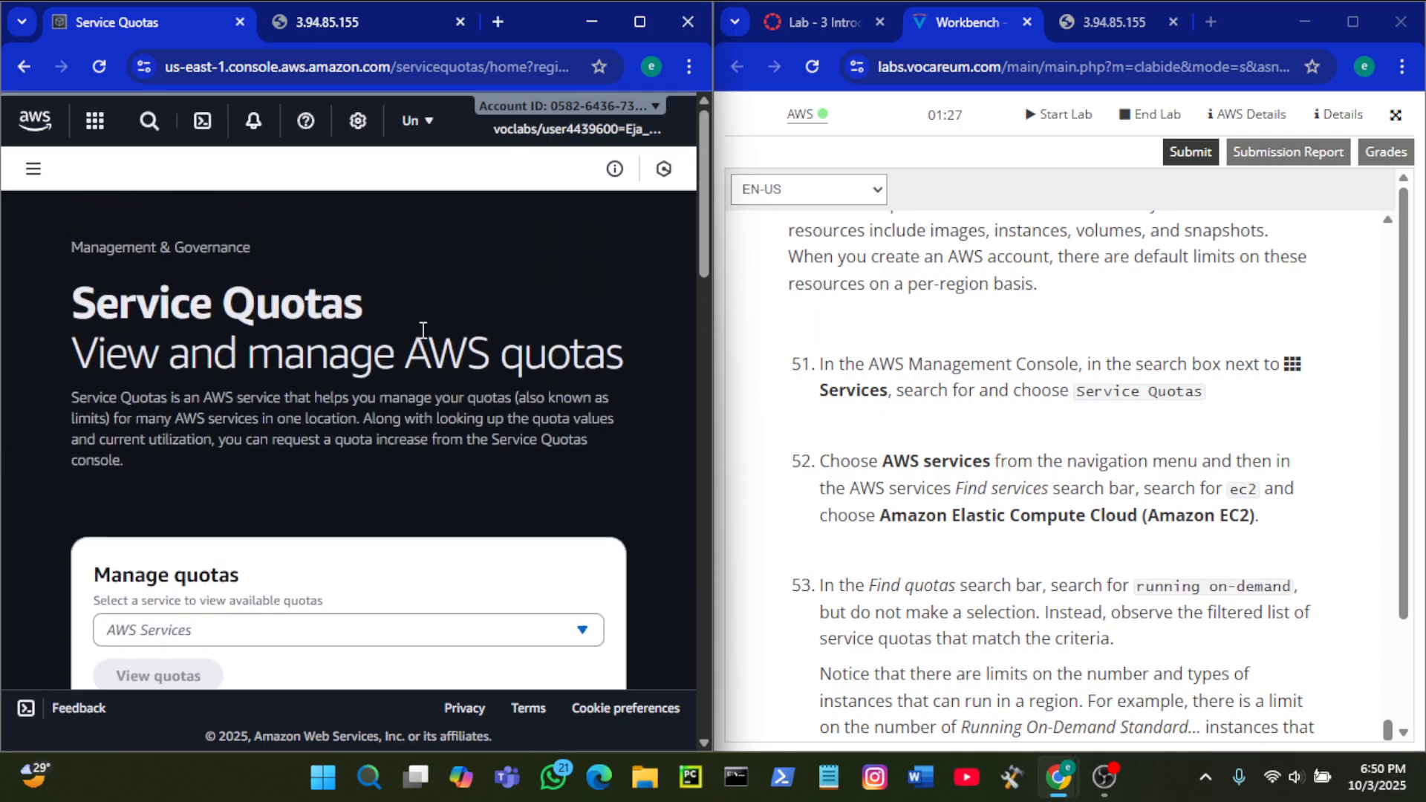
pyautogui.scroll(-1, 423, 330)
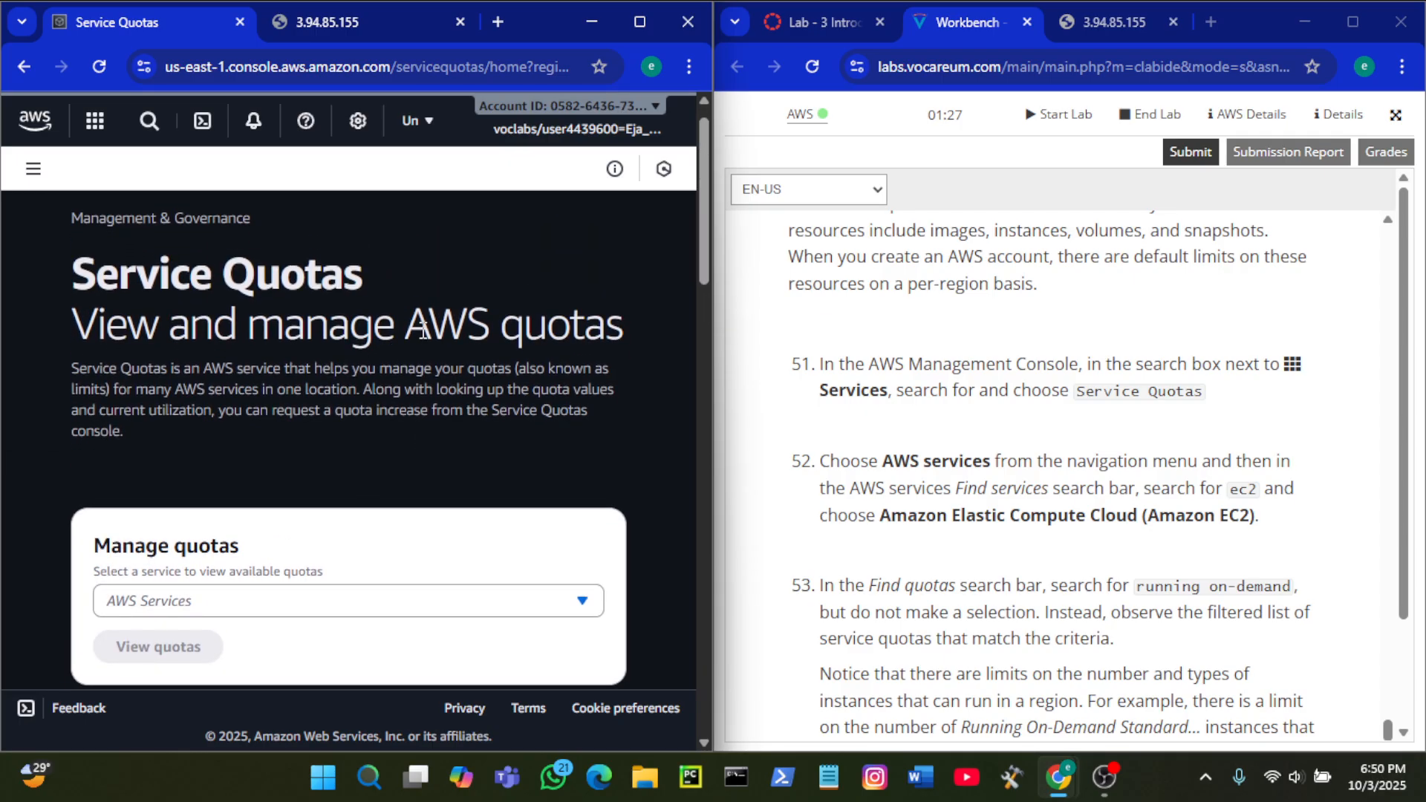
pyautogui.scroll(-1, 422, 330)
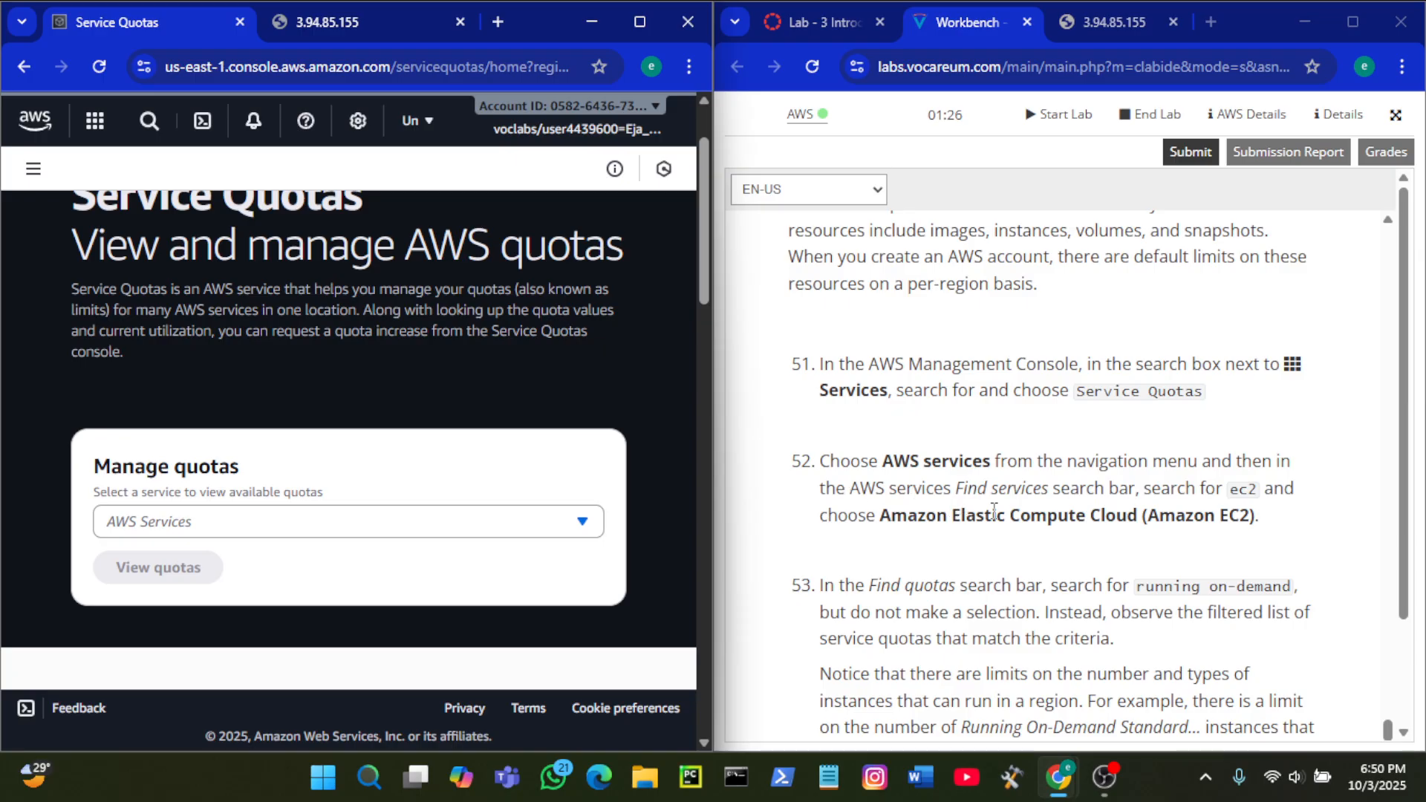
pyautogui.scroll(-1, 1059, 500)
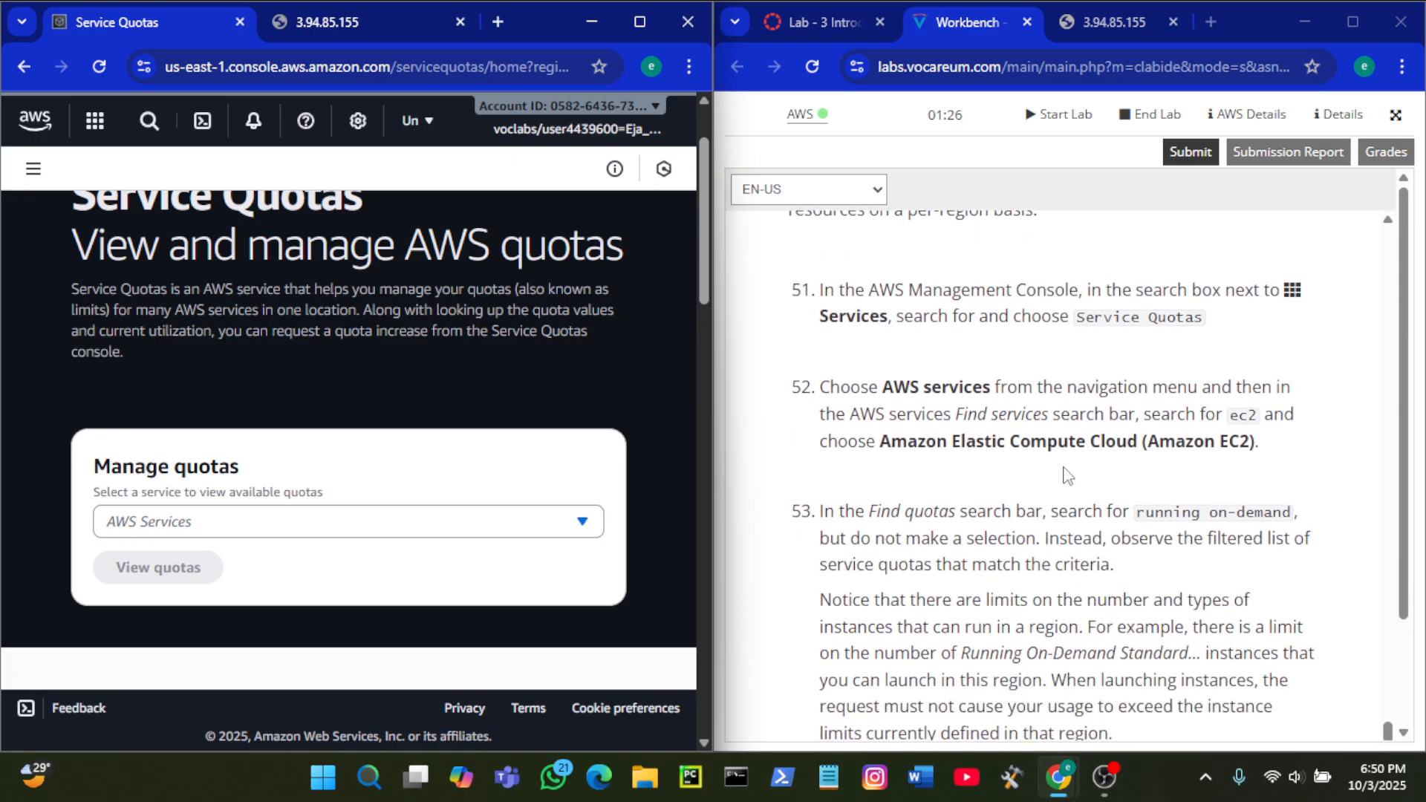
pyautogui.click(306, 522)
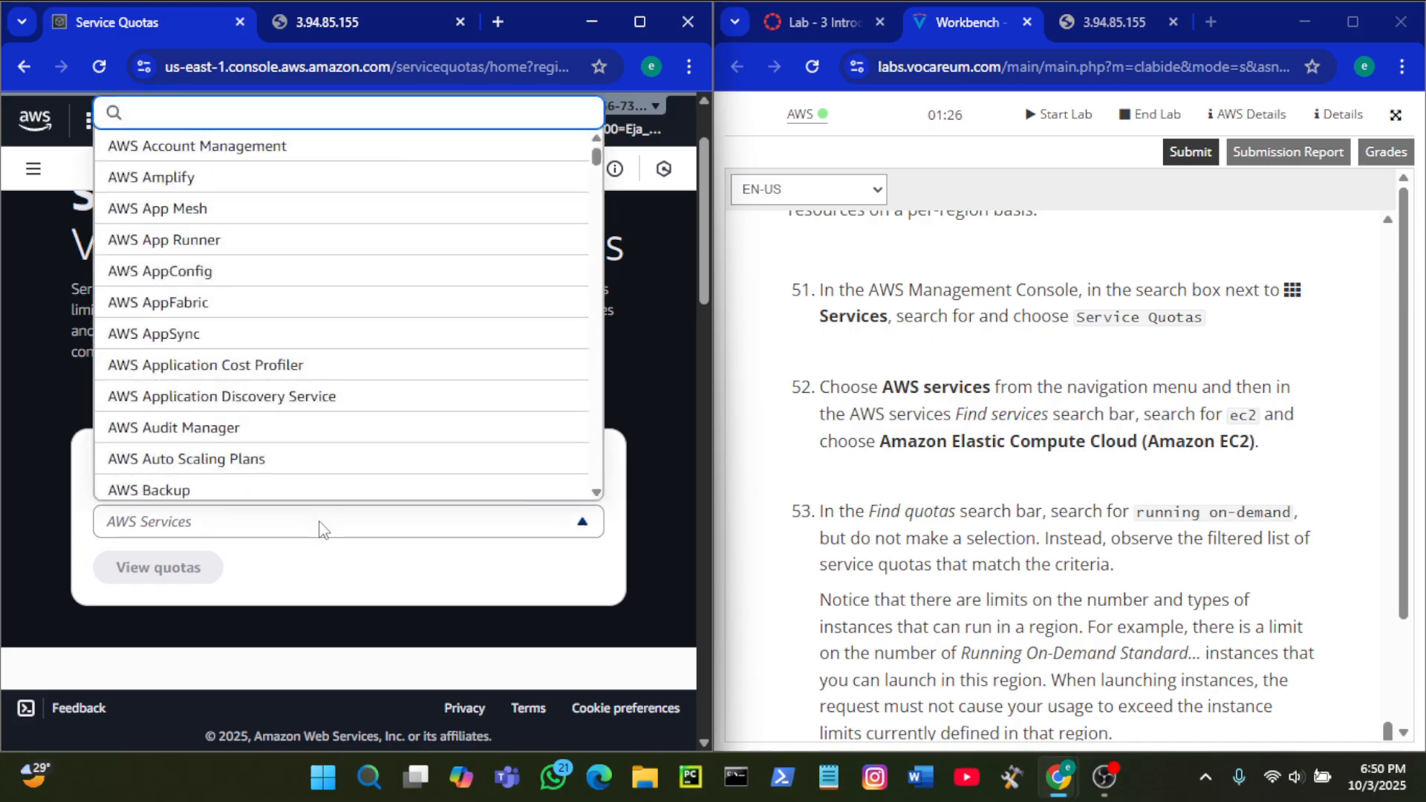
pyautogui.click(318, 528)
pyautogui.click(320, 529)
pyautogui.write('find')
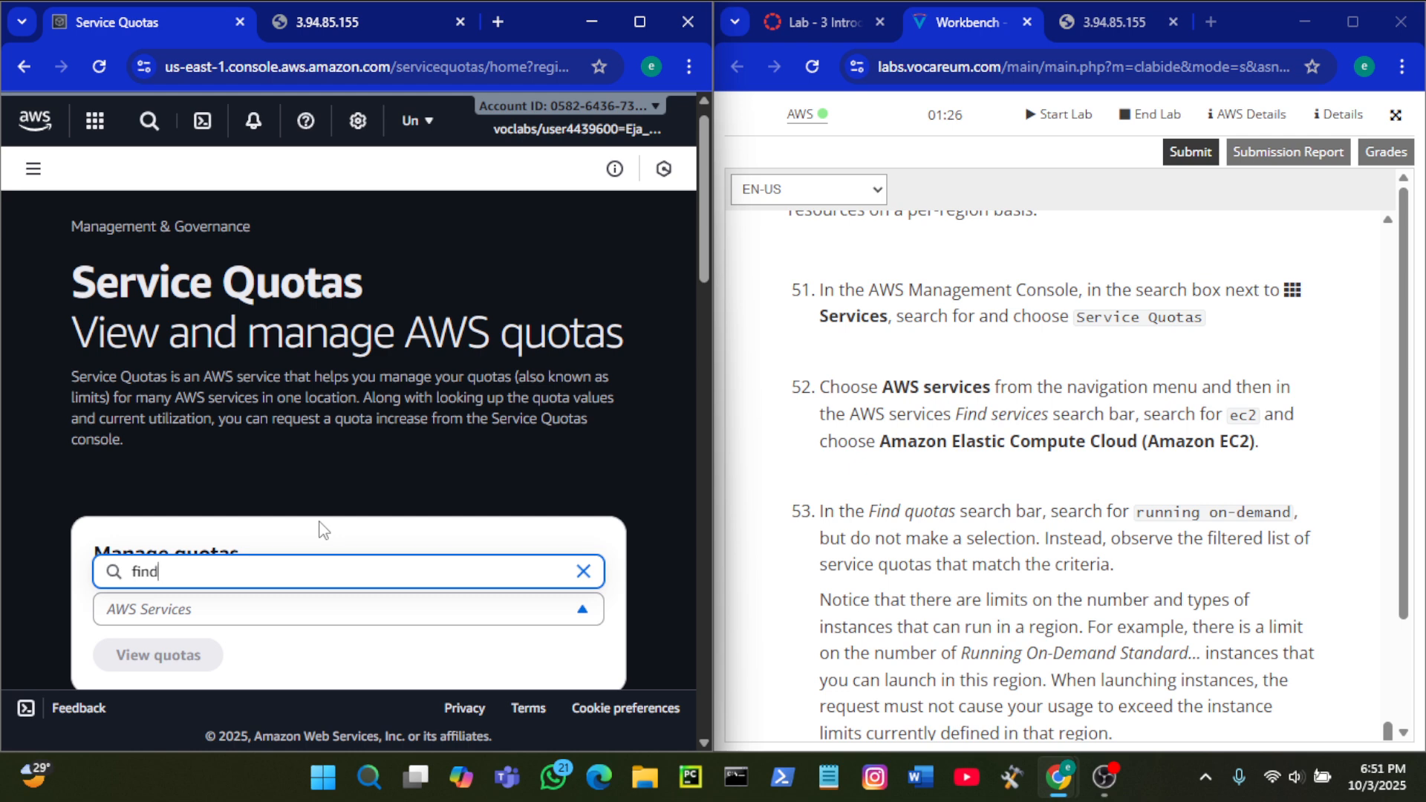
pyautogui.press('BackSpace')
pyautogui.press('BackSpace')
pyautogui.press('BackSpace')
pyautogui.press('BackSpace')
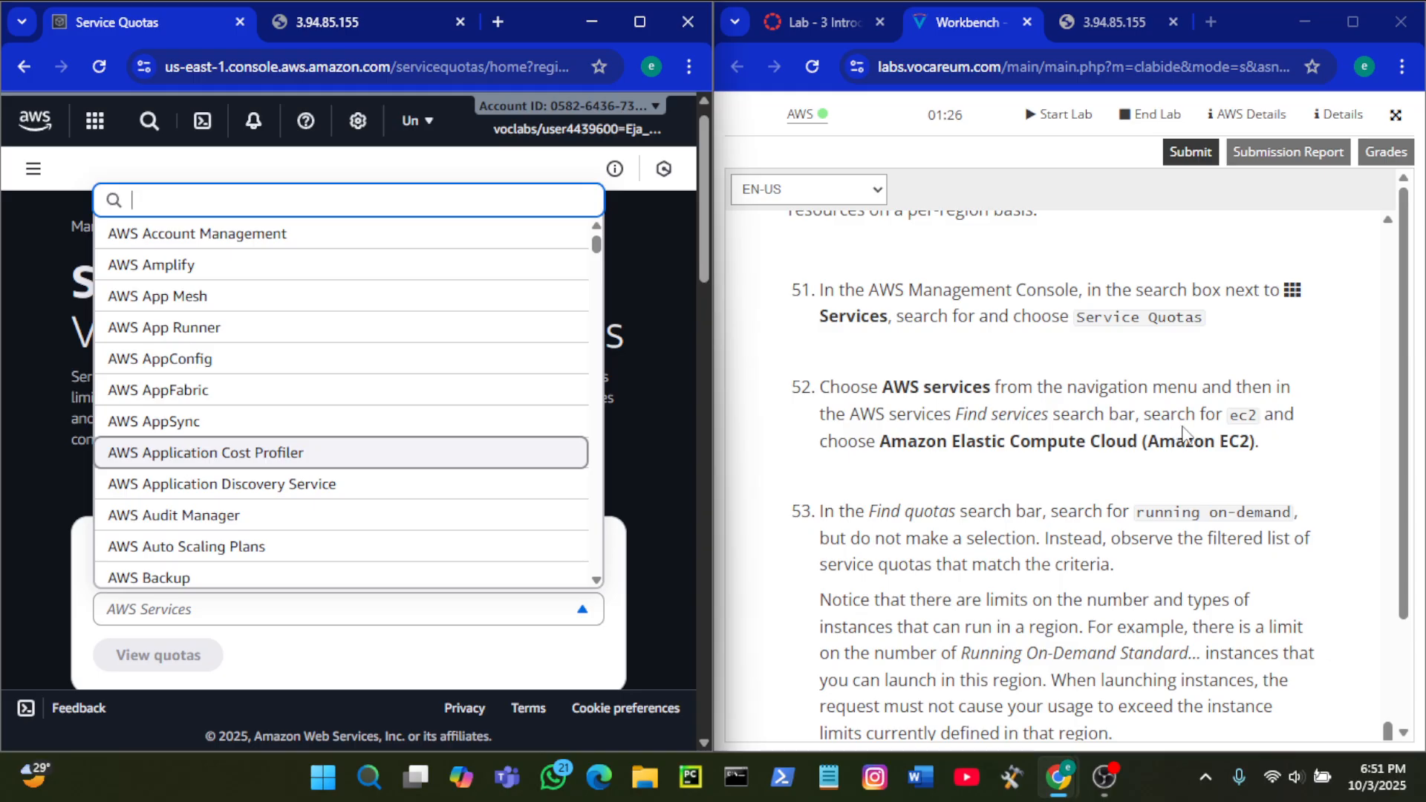
pyautogui.click(407, 619)
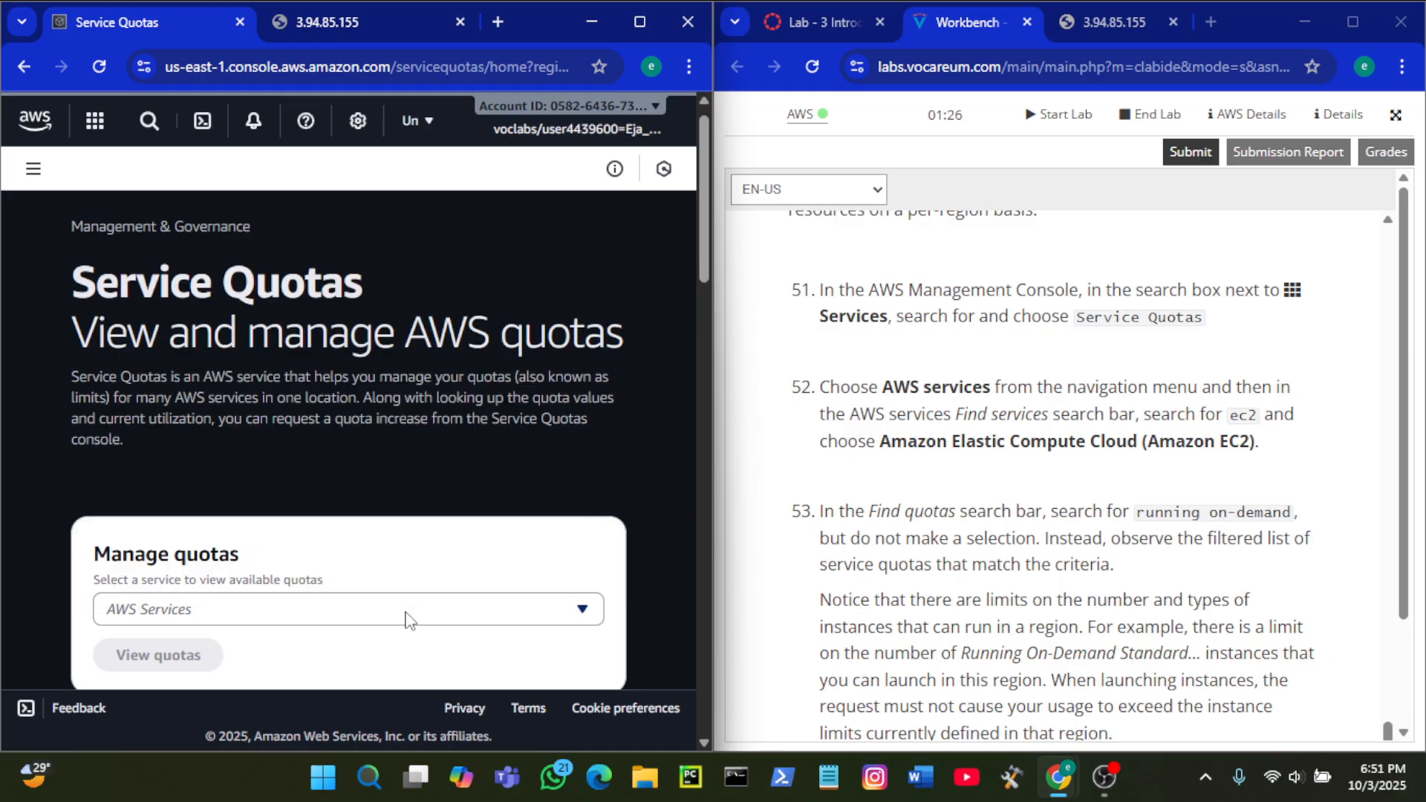
# Step: Search the services for "ec2" and choose Amazon Elastic Compute Cloud (Amazon EC2) as the service to manage quotas for
pyautogui.click(297, 618)
pyautogui.write('ec2')
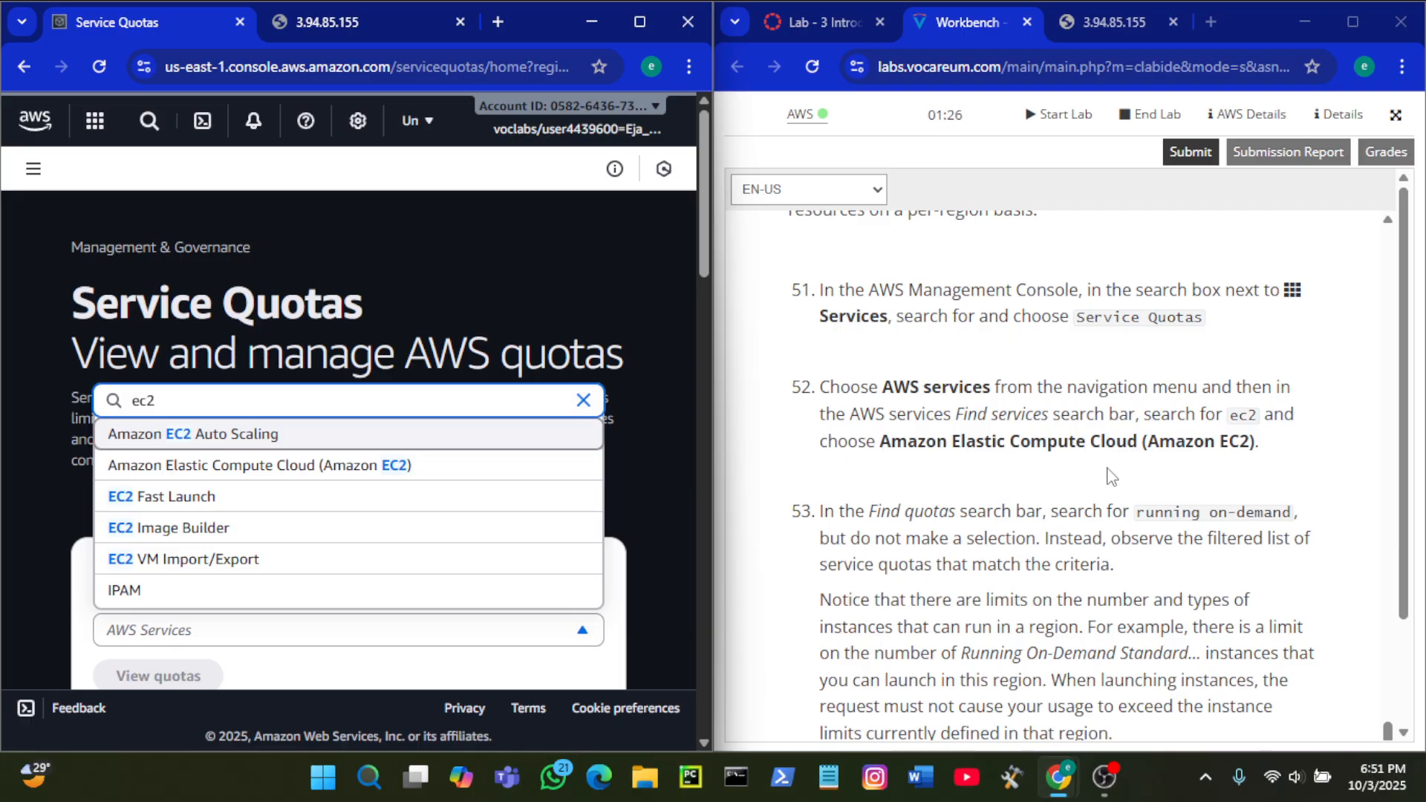
pyautogui.click(430, 468)
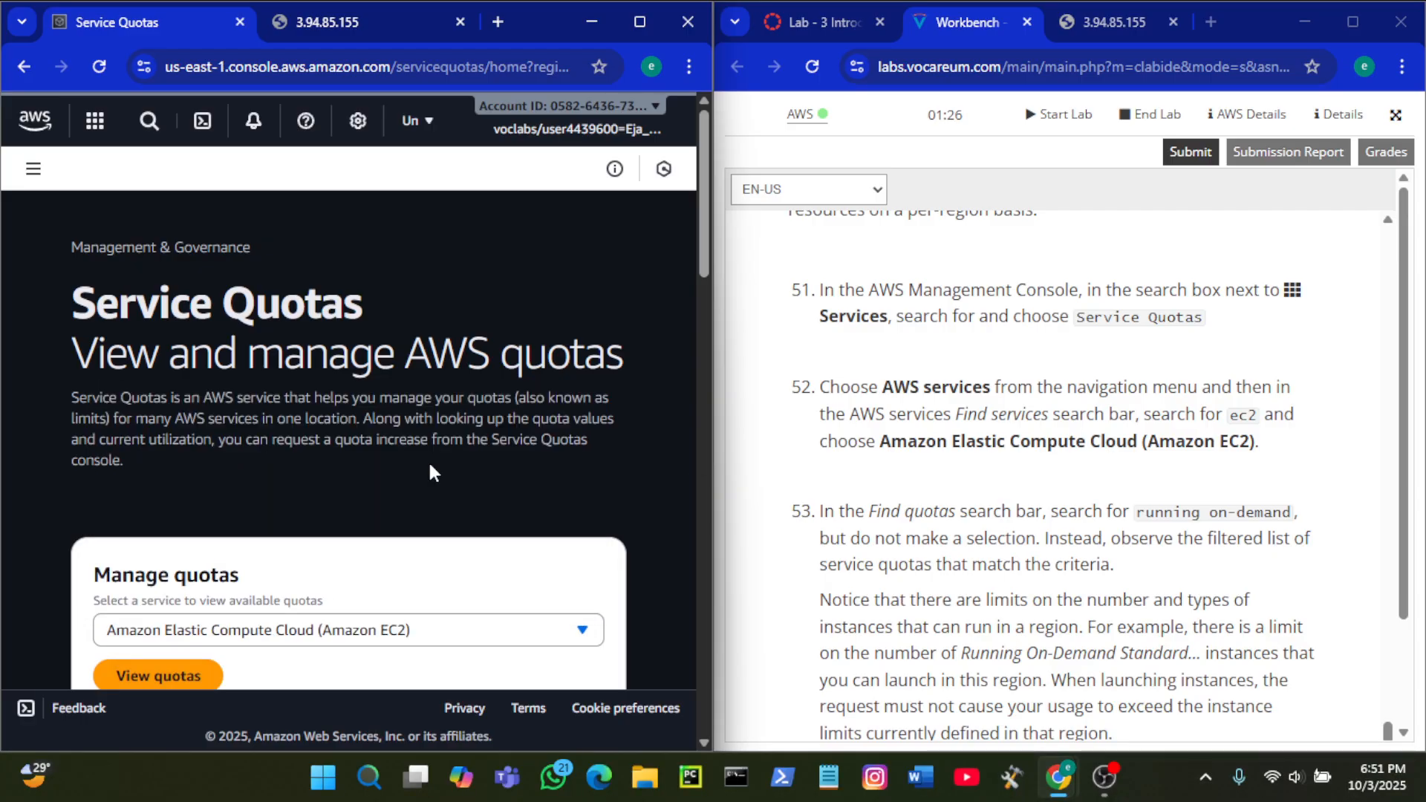
pyautogui.scroll(-3, 585, 418)
pyautogui.scroll(-3, 1090, 416)
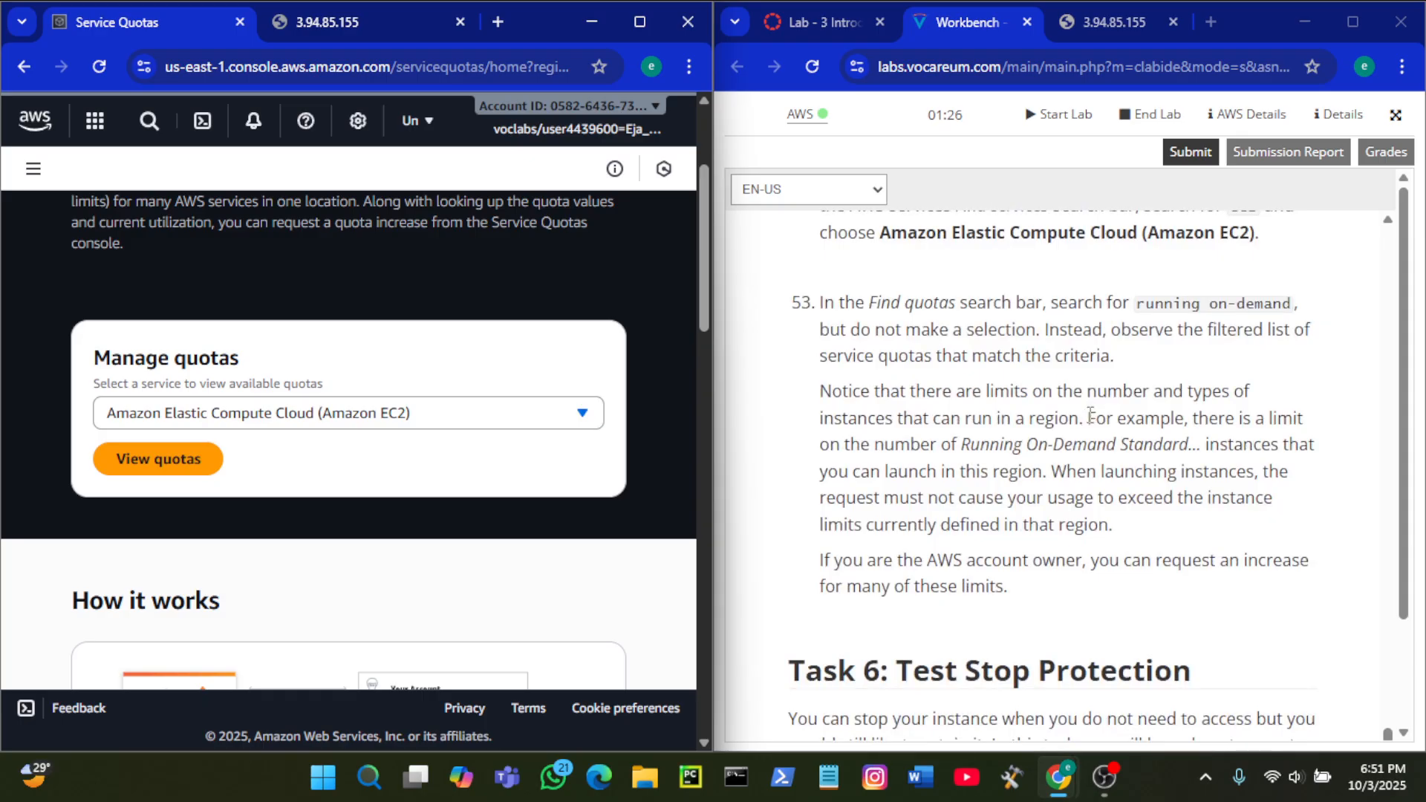
pyautogui.scroll(1, 1090, 416)
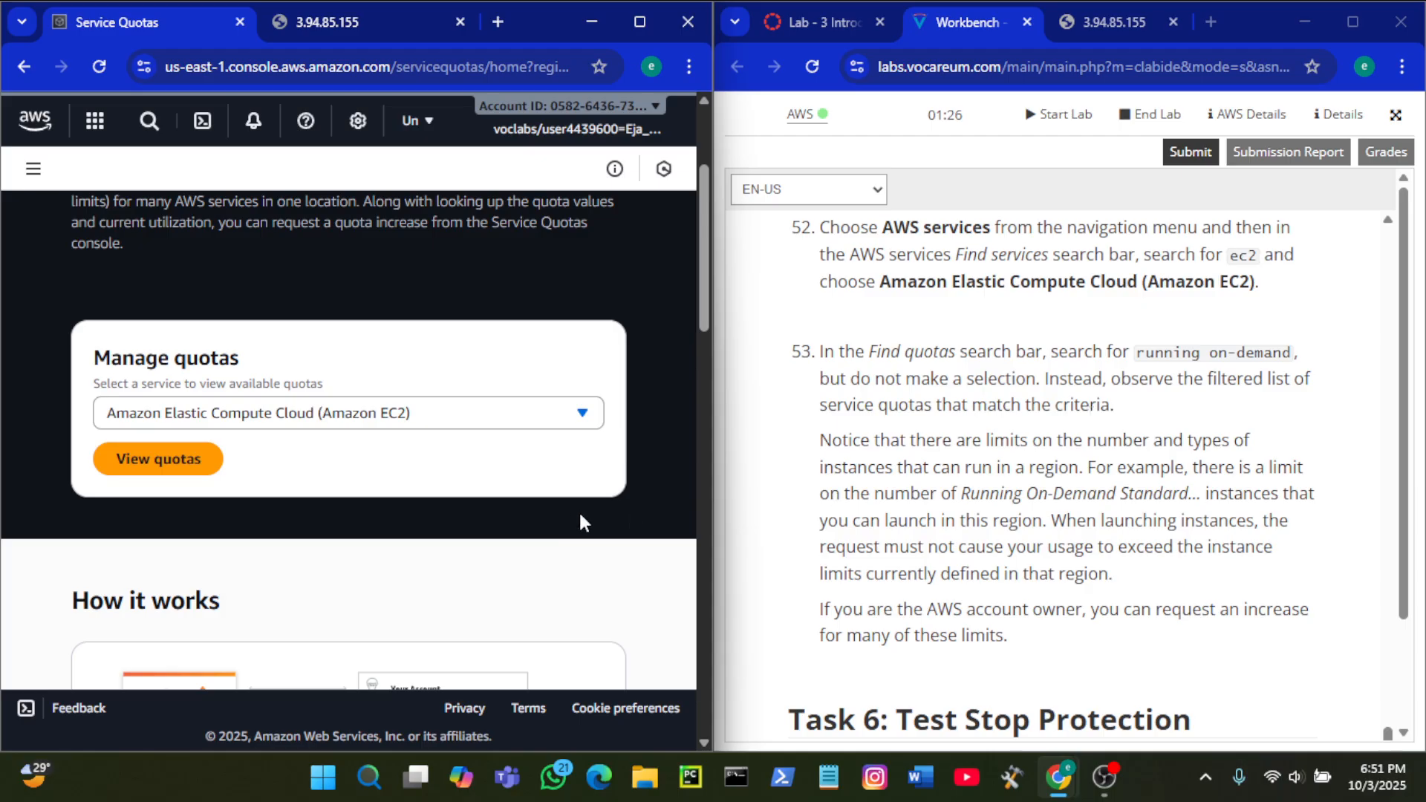
pyautogui.scroll(-15, 580, 517)
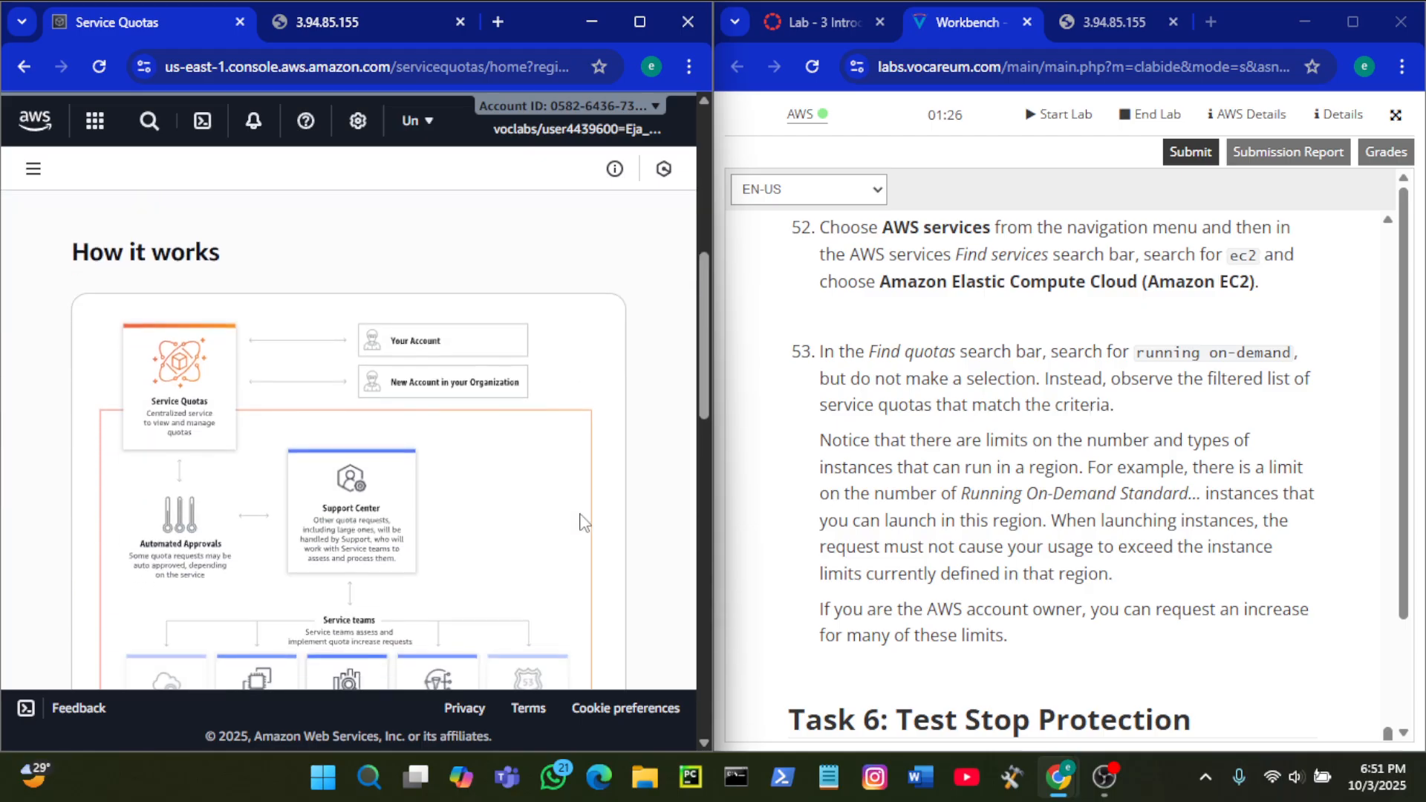
pyautogui.scroll(15, 585, 522)
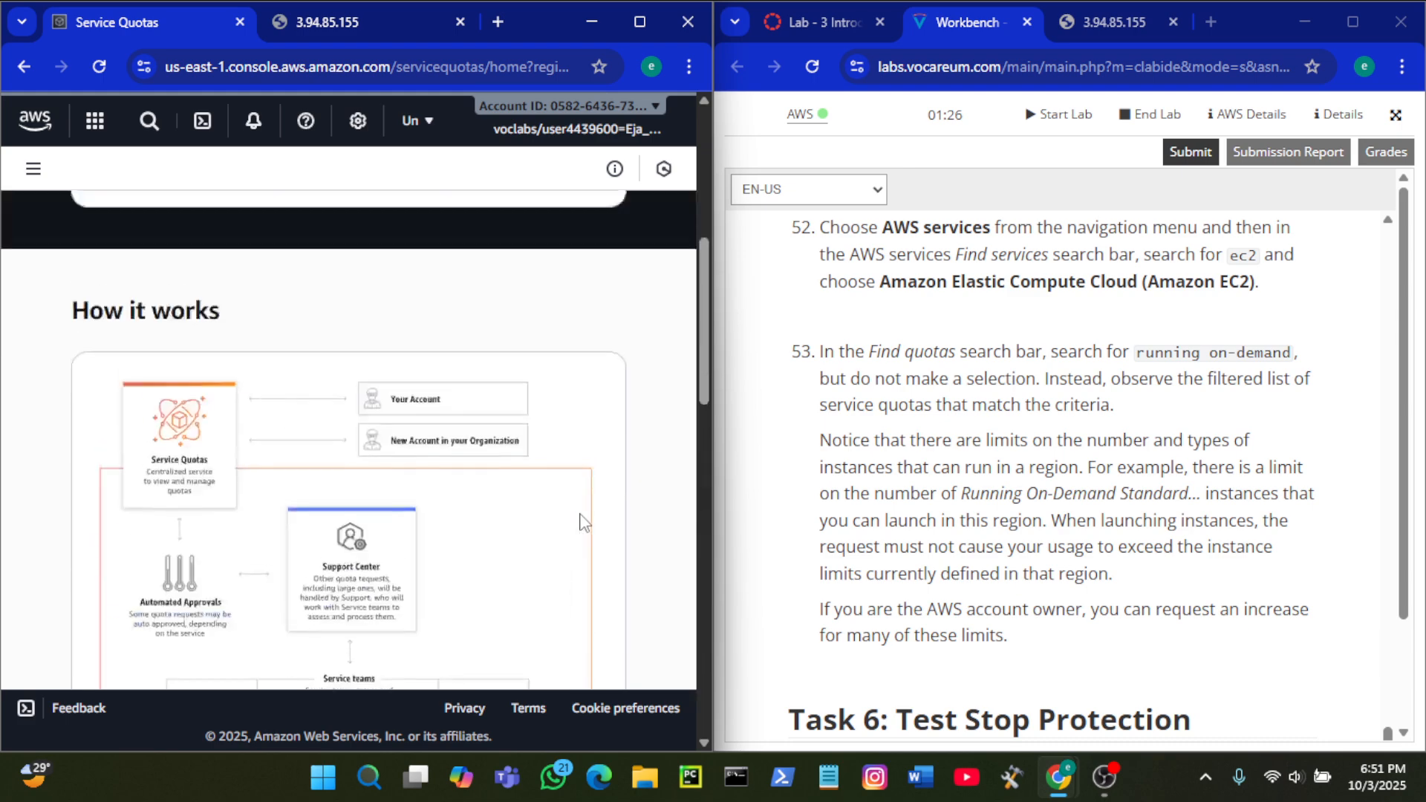
pyautogui.scroll(-1, 584, 522)
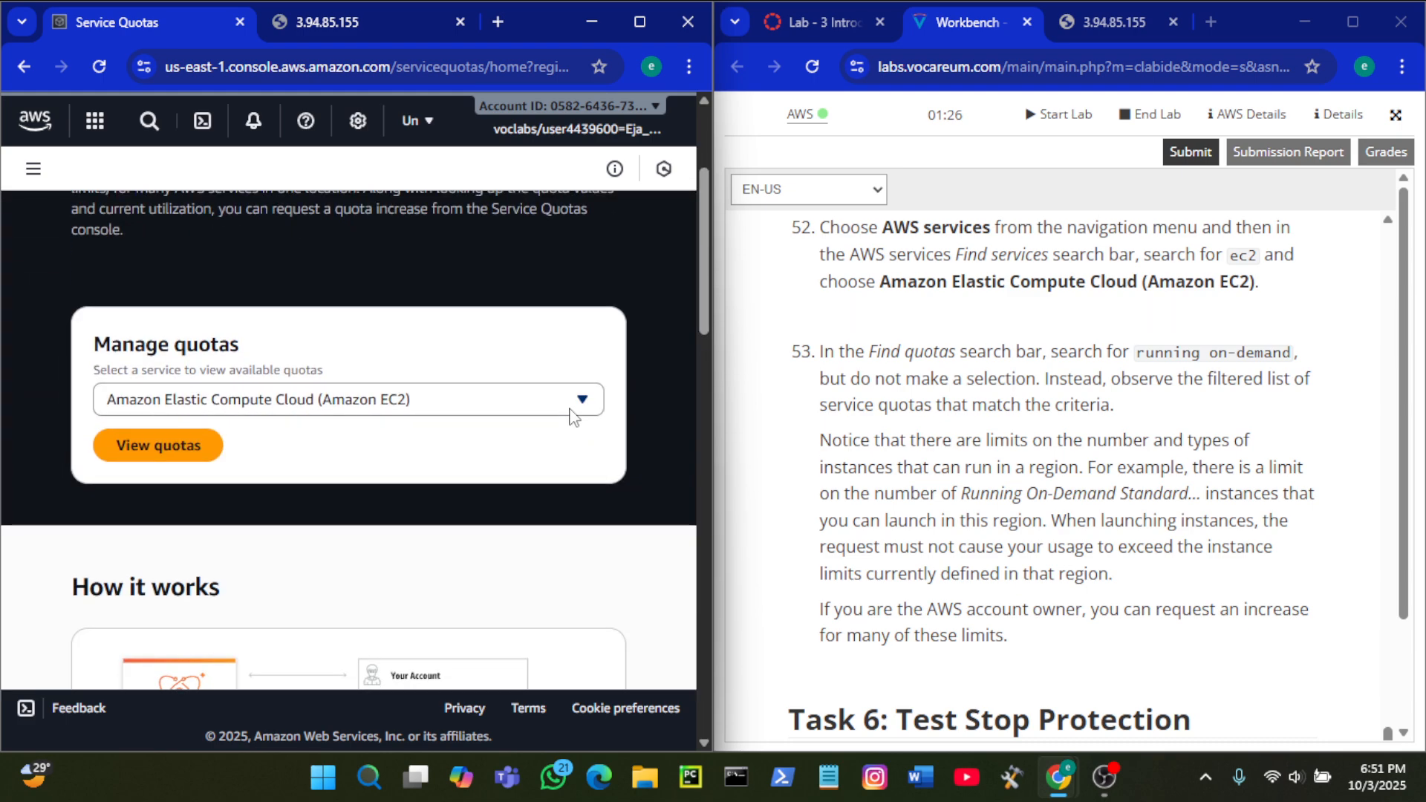
pyautogui.click(576, 405)
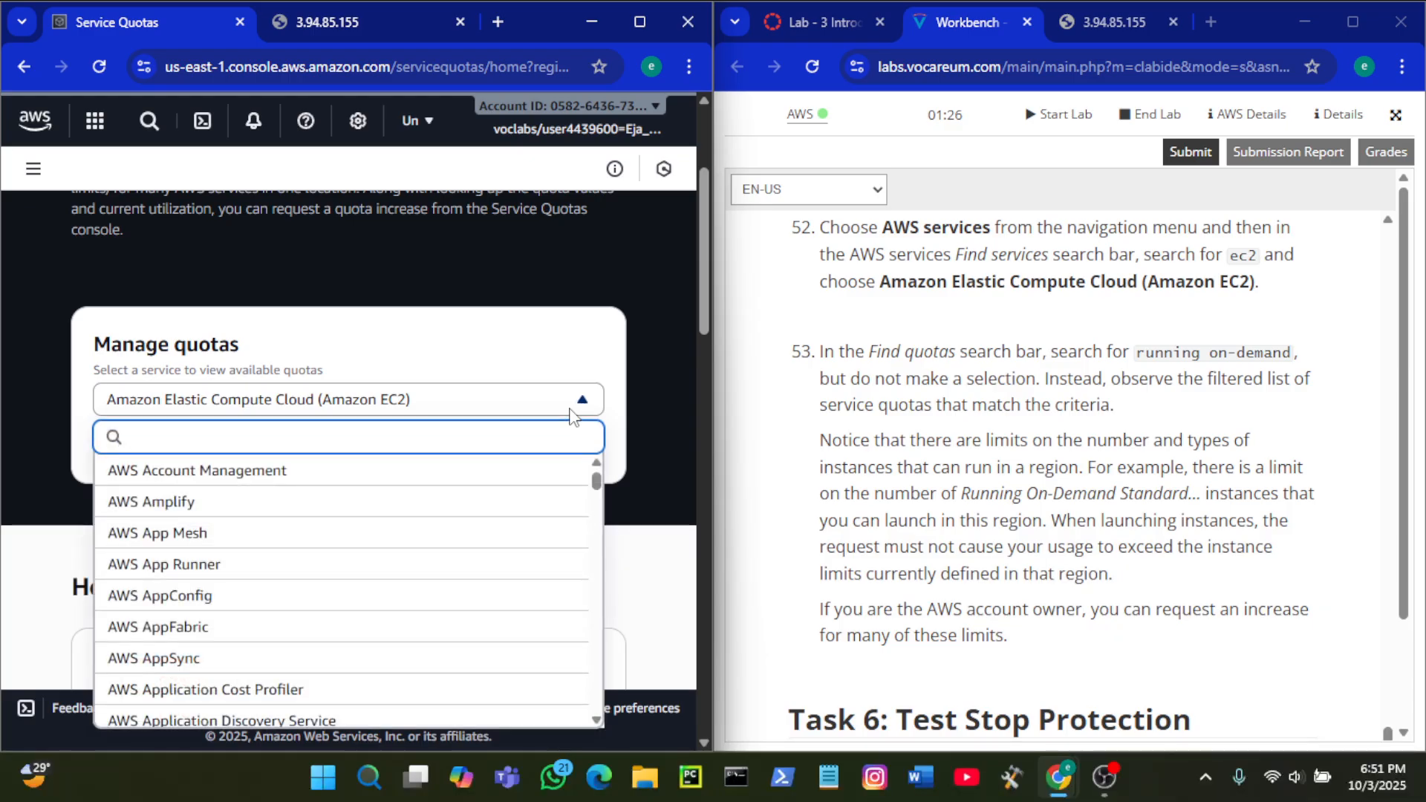
pyautogui.scroll(-1, 928, 359)
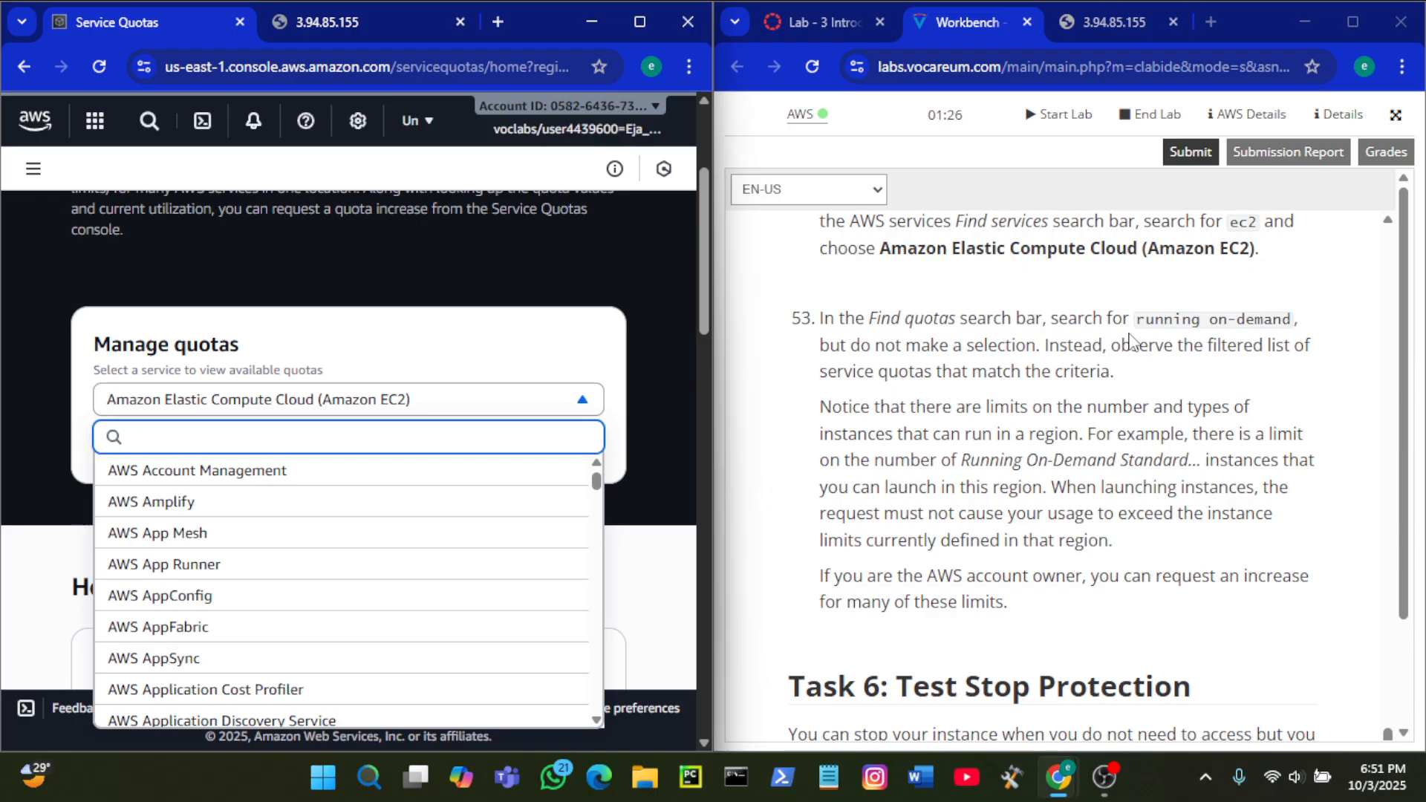
pyautogui.click(413, 441)
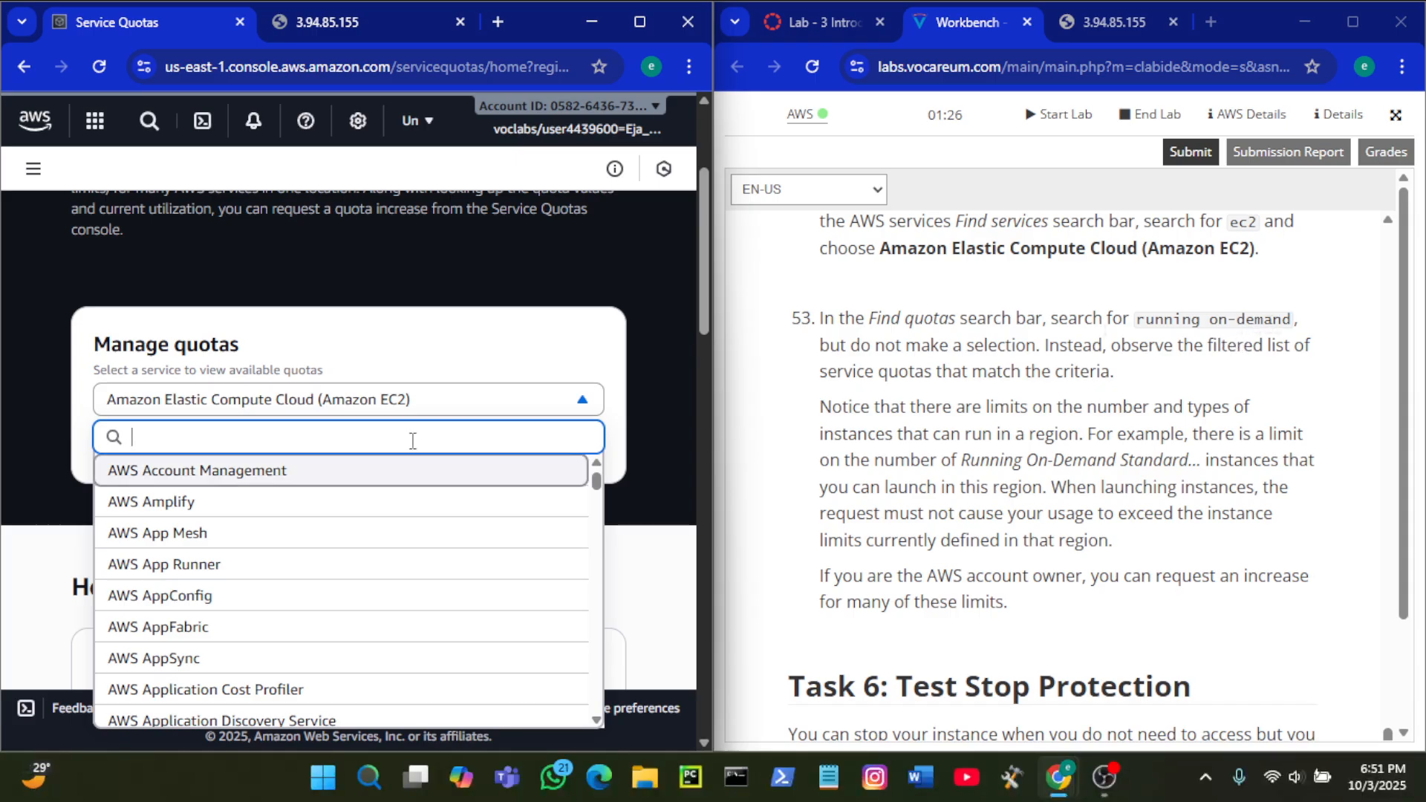
pyautogui.write('runn')
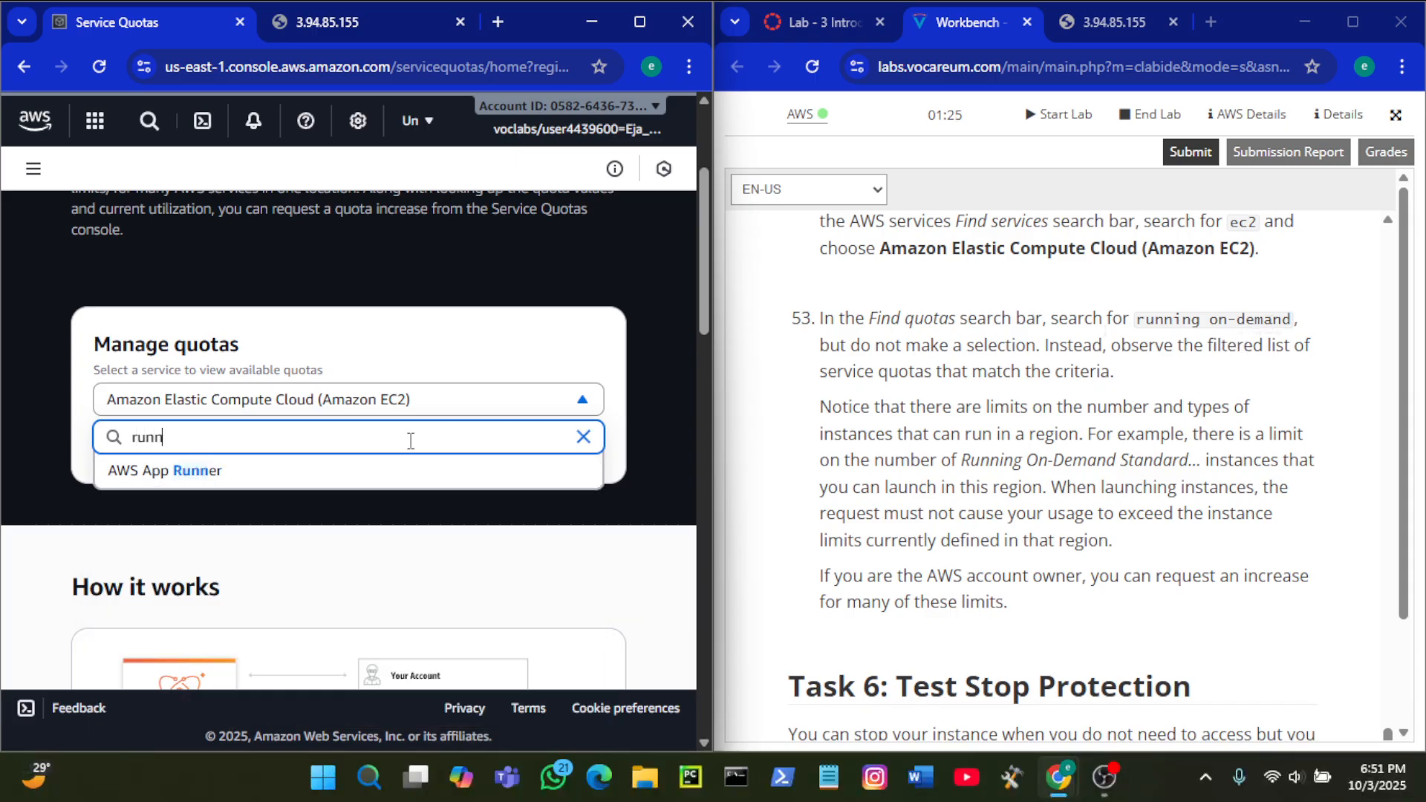
pyautogui.write('ing')
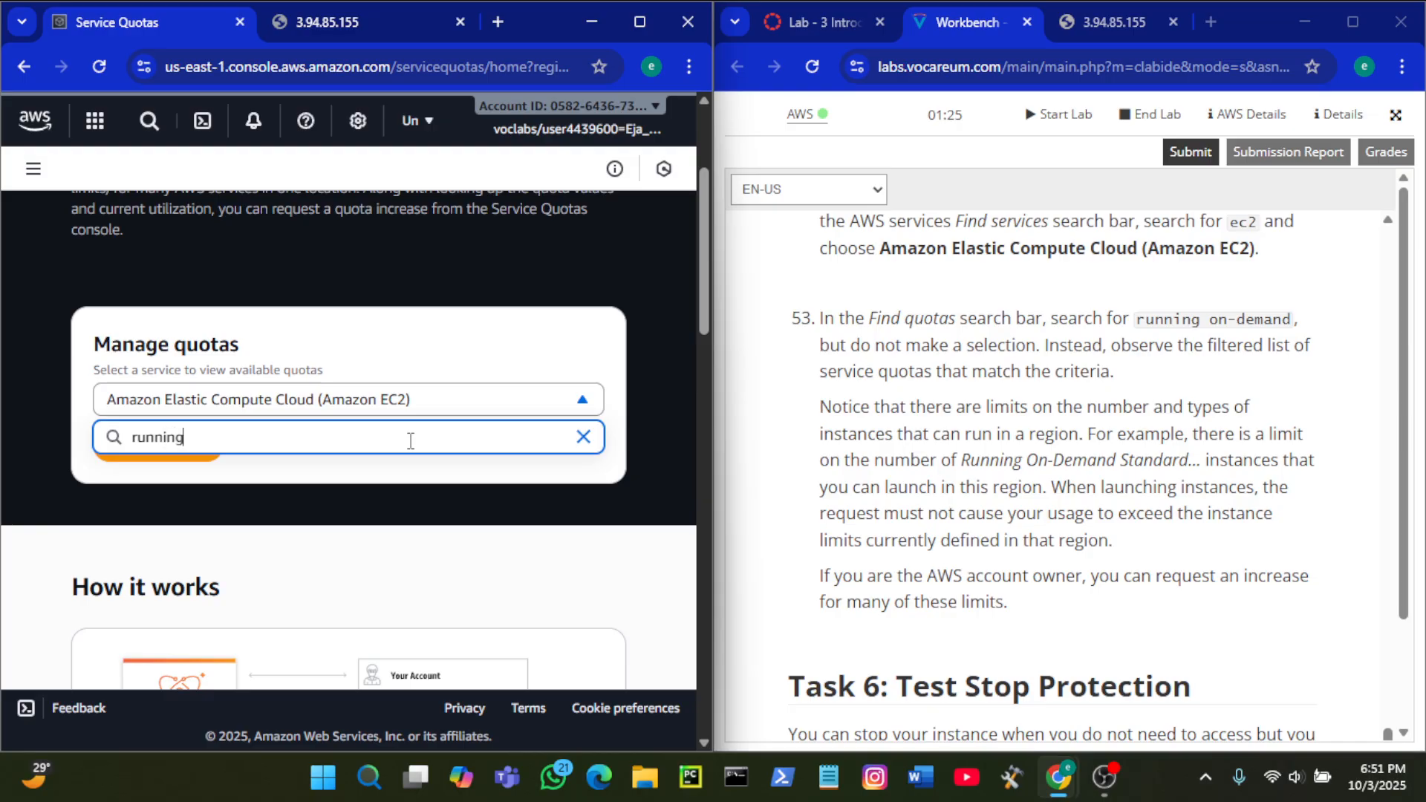
pyautogui.press('BackSpace')
pyautogui.press('BackSpace')
pyautogui.press('BackSpace')
pyautogui.press('BackSpace')
pyautogui.press('BackSpace')
pyautogui.press('BackSpace')
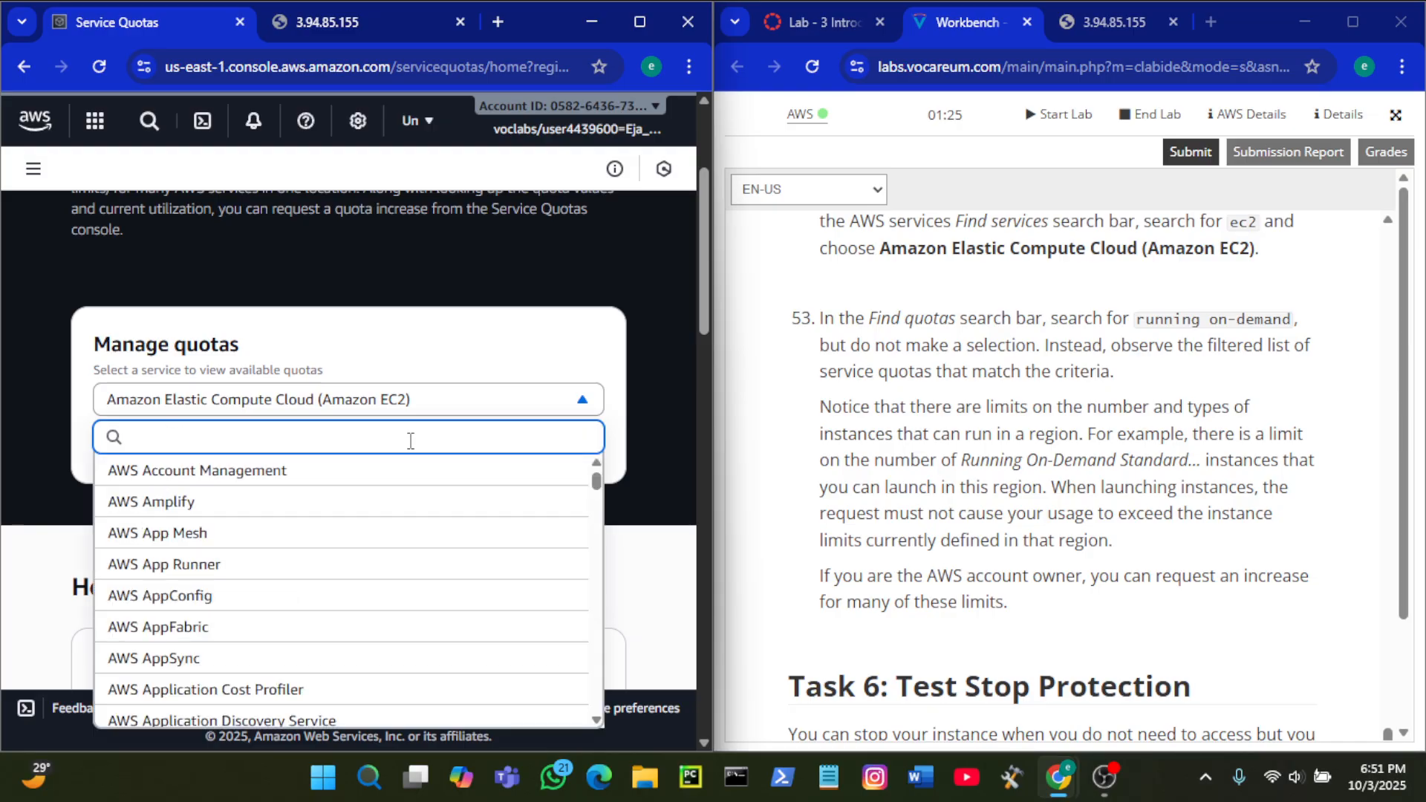
pyautogui.scroll(3, 405, 320)
pyautogui.scroll(-3, 405, 320)
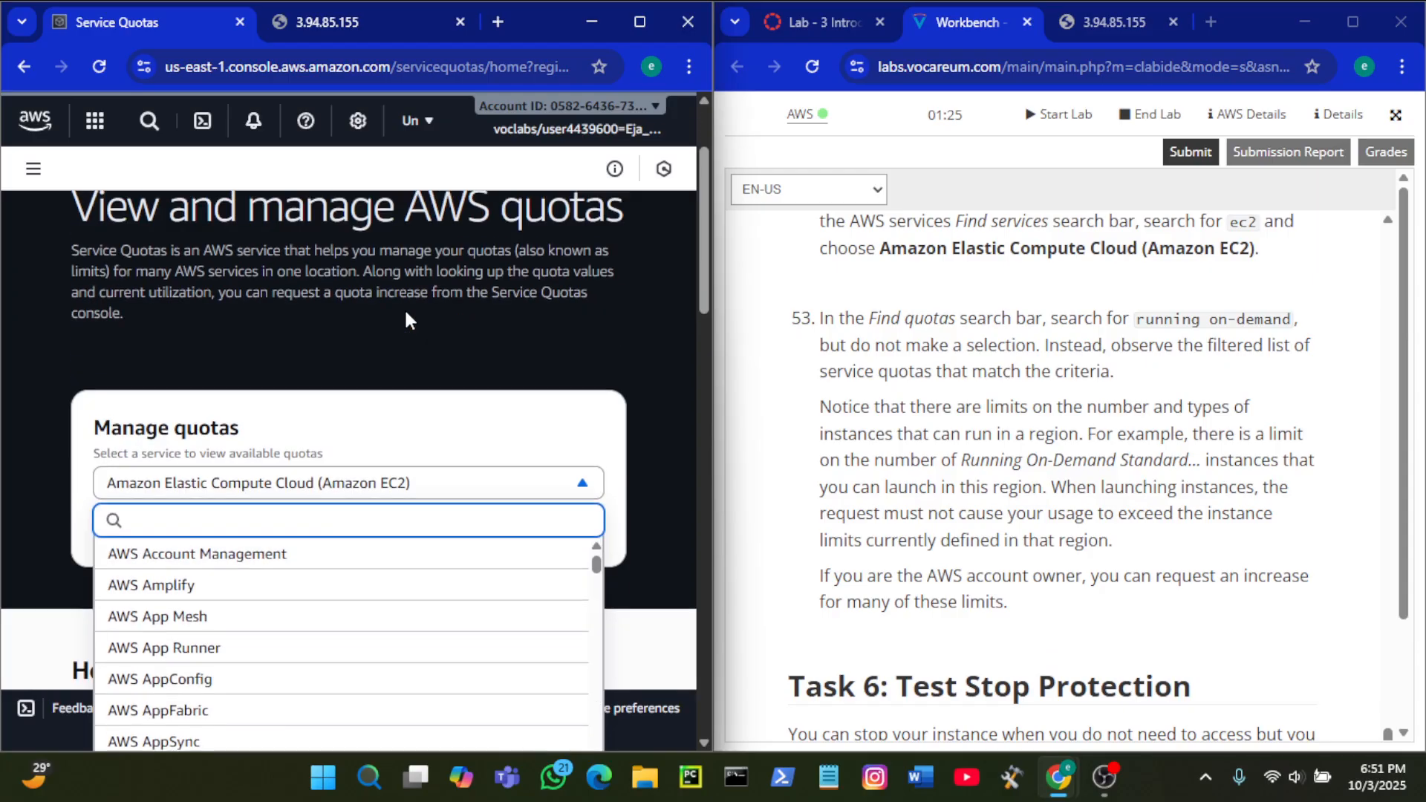
pyautogui.click(413, 329)
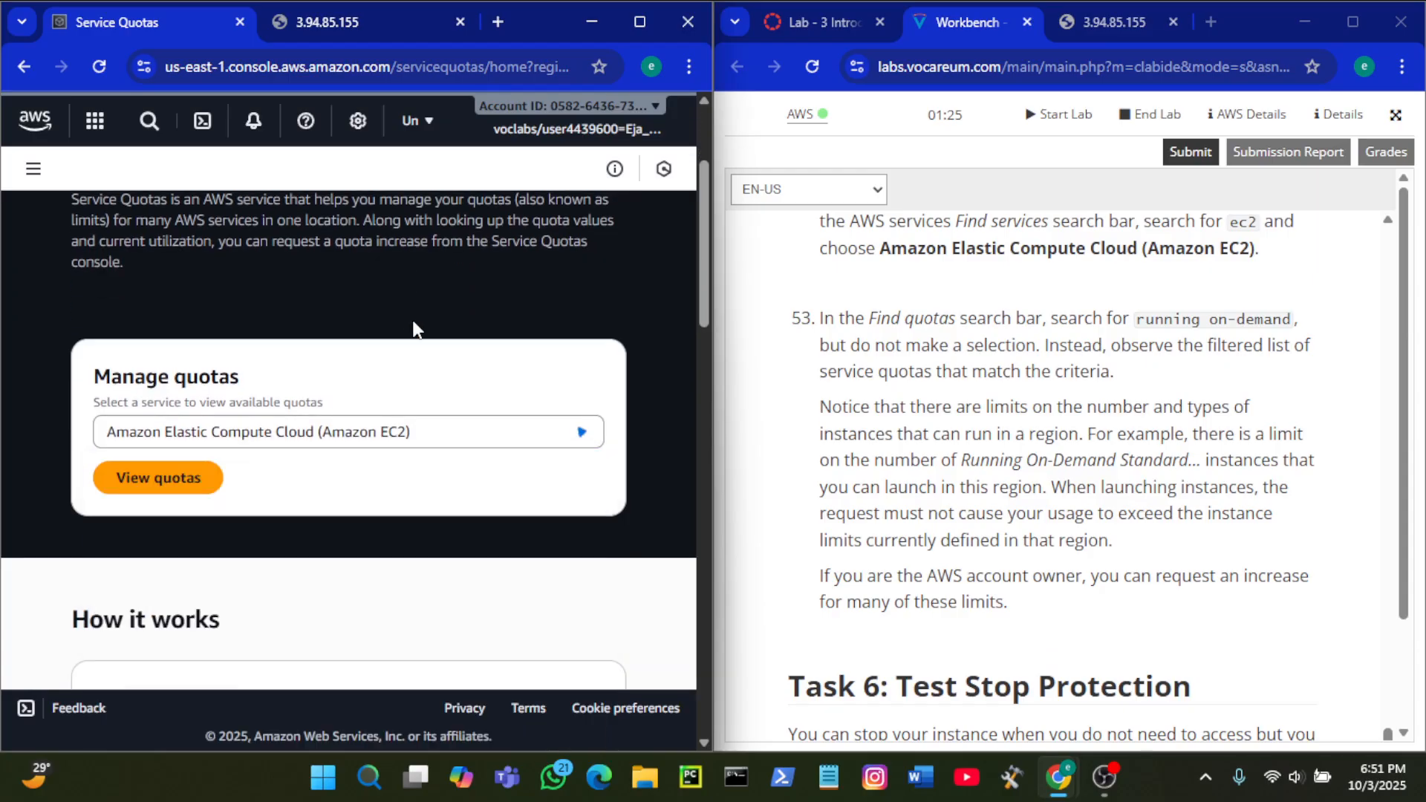
# Step: View the Amazon EC2 quotas and filter the list by the quota name "running on-demand"
pyautogui.click(165, 484)
pyautogui.click(263, 442)
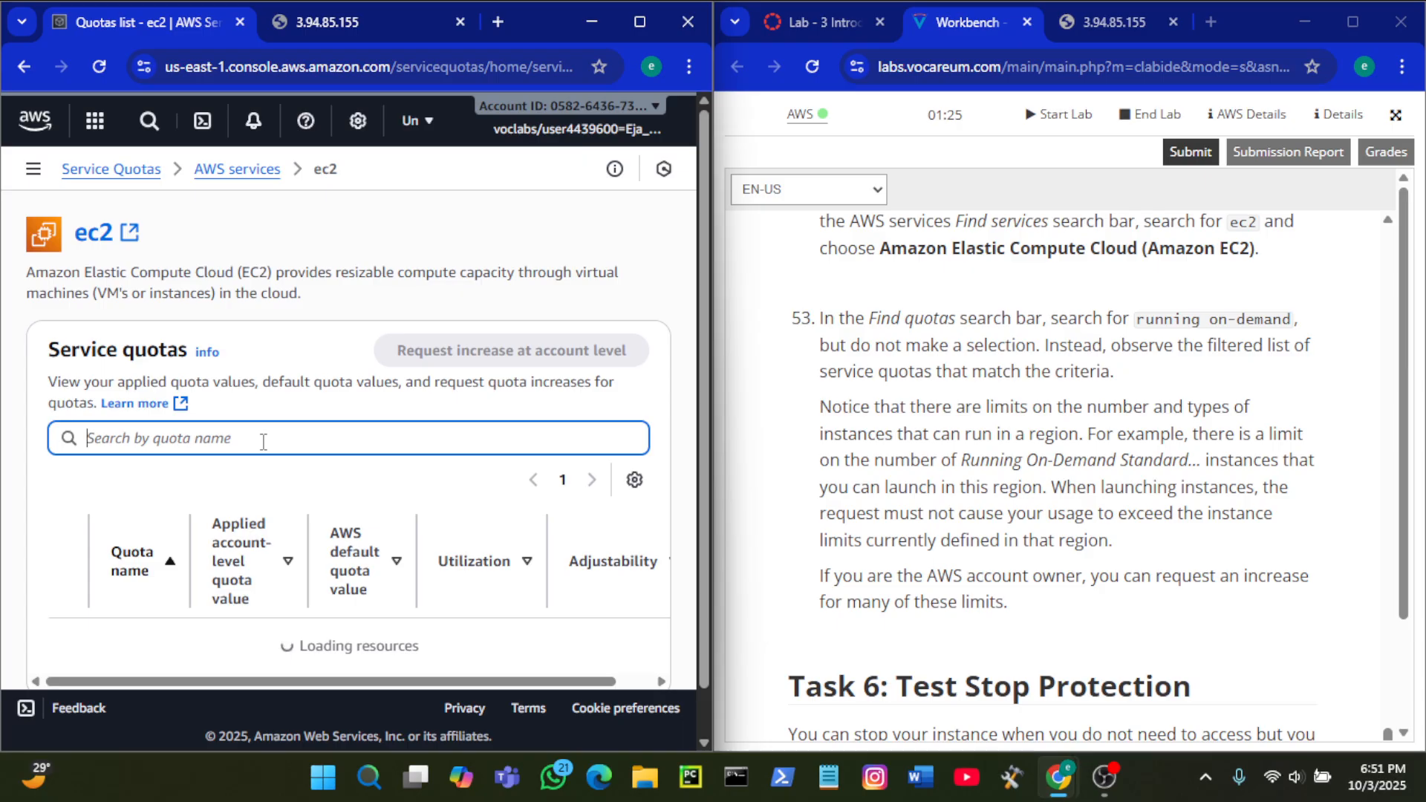
pyautogui.write('runnin')
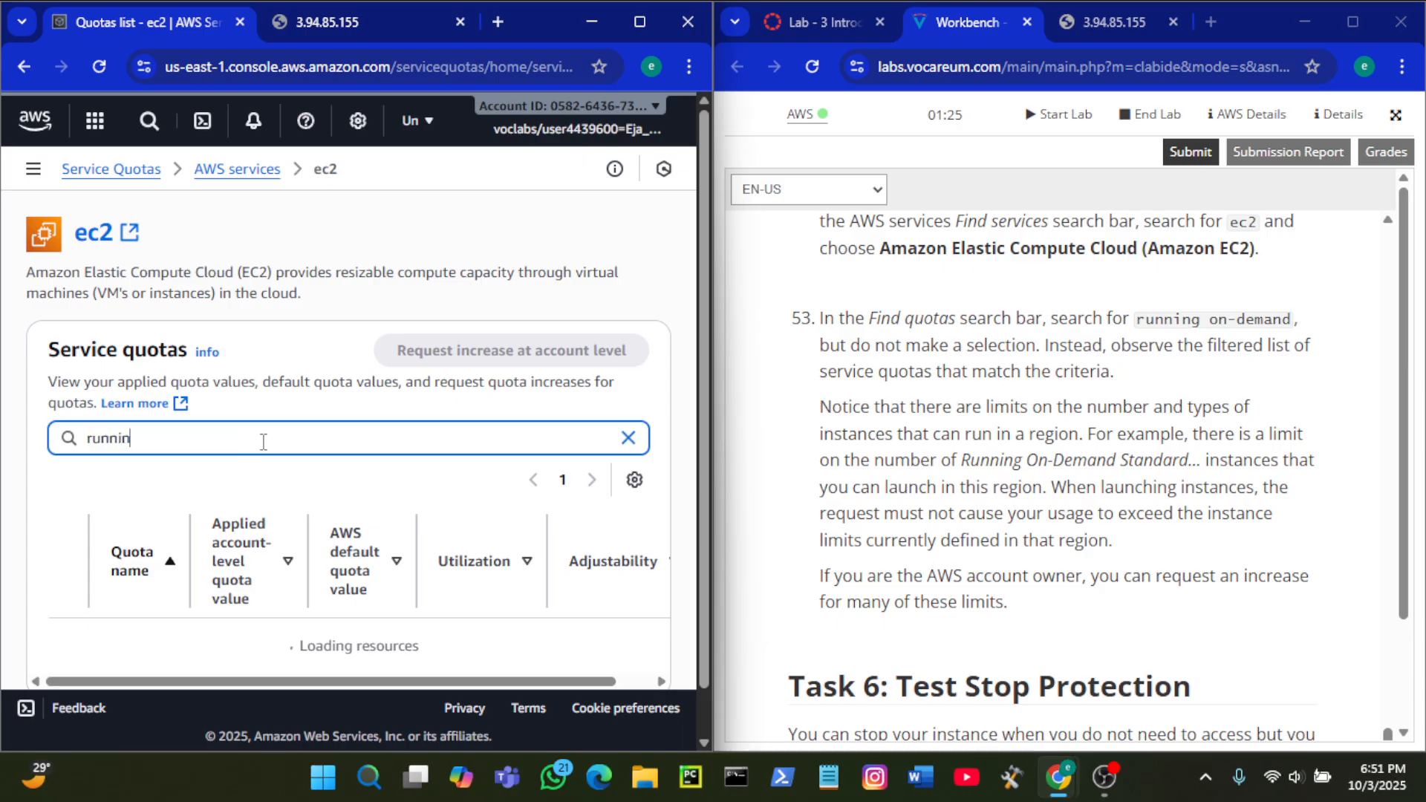
pyautogui.write('g on')
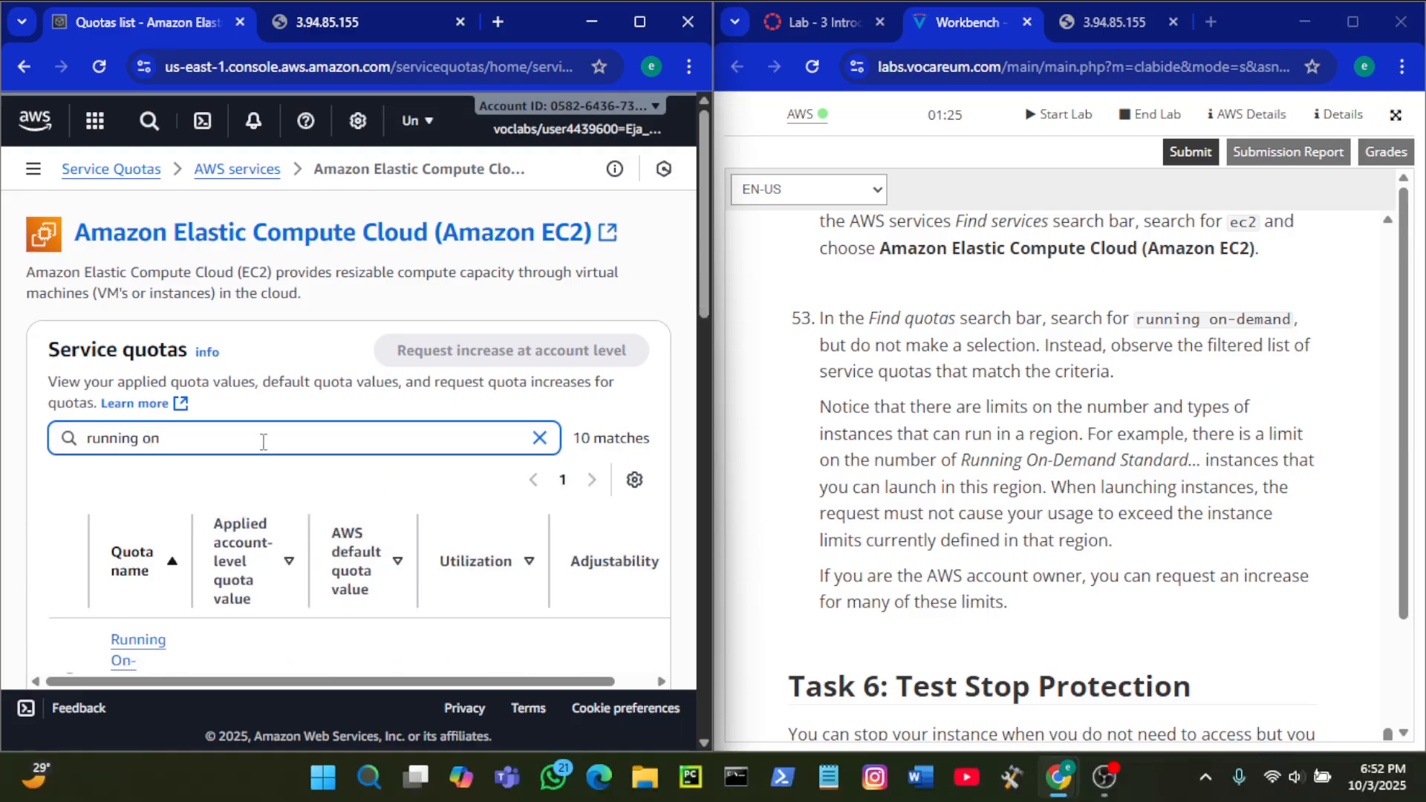
pyautogui.write('-demand')
# Step: Look through the filtered Running On-Demand quotas and their account-level limits without selecting any
pyautogui.scroll(-2, 532, 377)
pyautogui.scroll(-1, 531, 378)
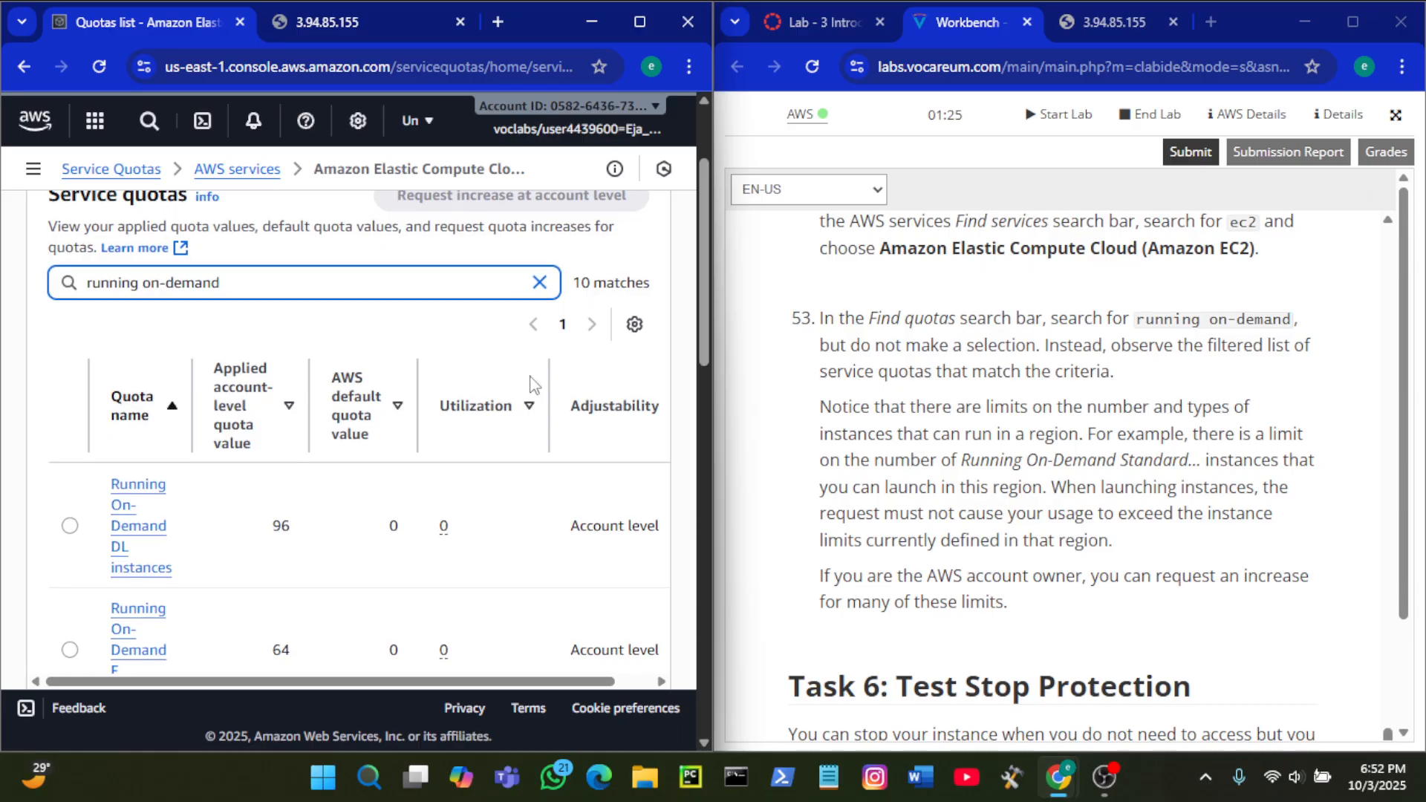
pyautogui.scroll(-3, 532, 377)
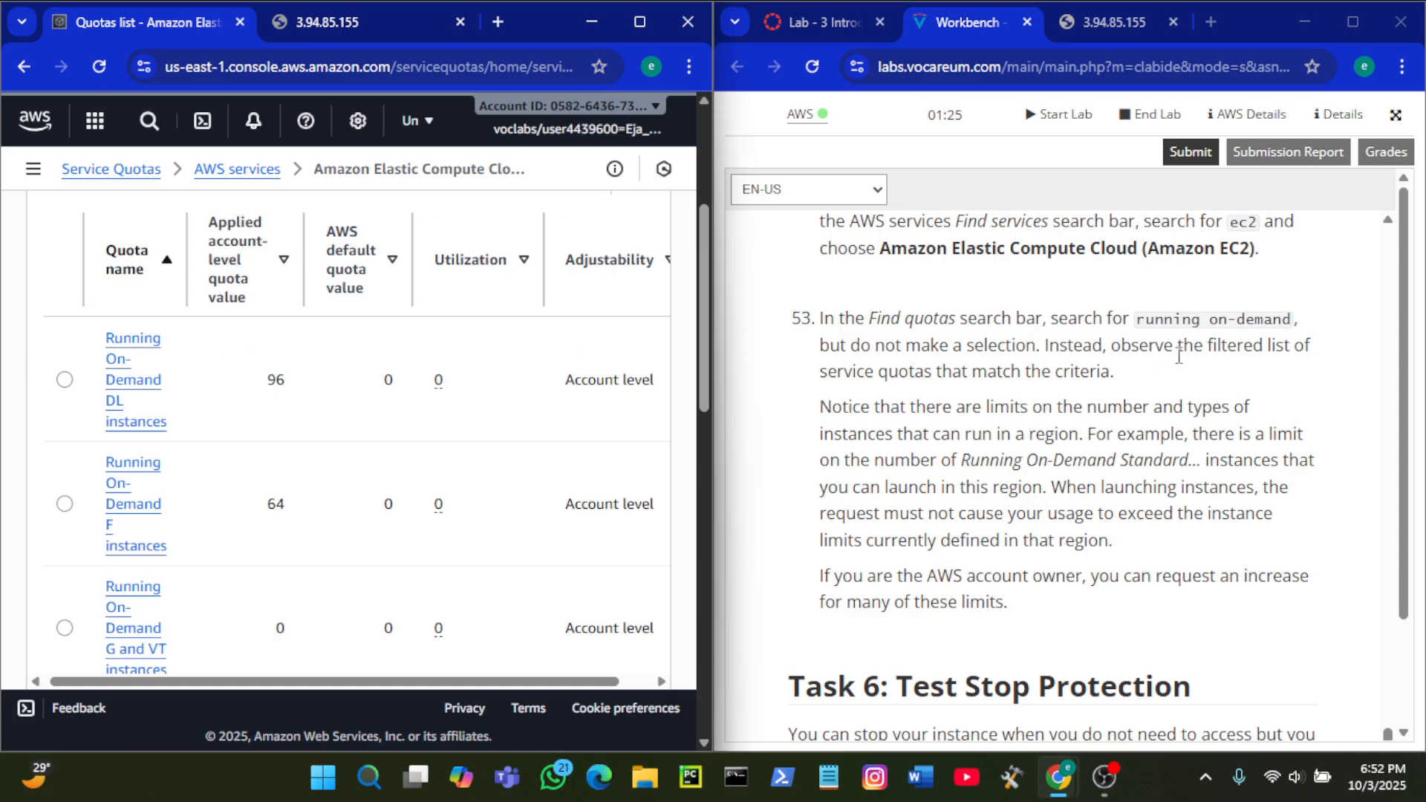
pyautogui.scroll(-4, 532, 455)
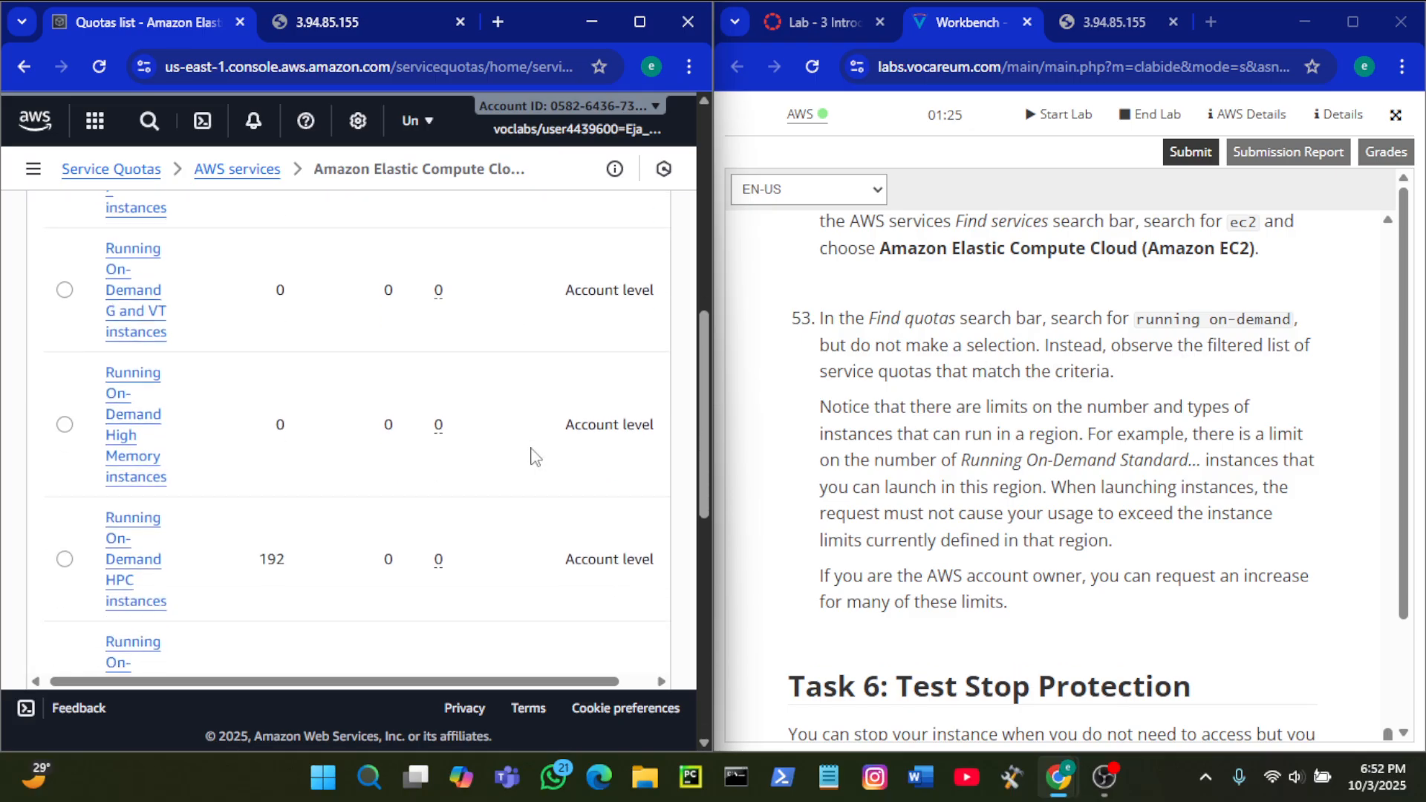
pyautogui.scroll(5, 532, 454)
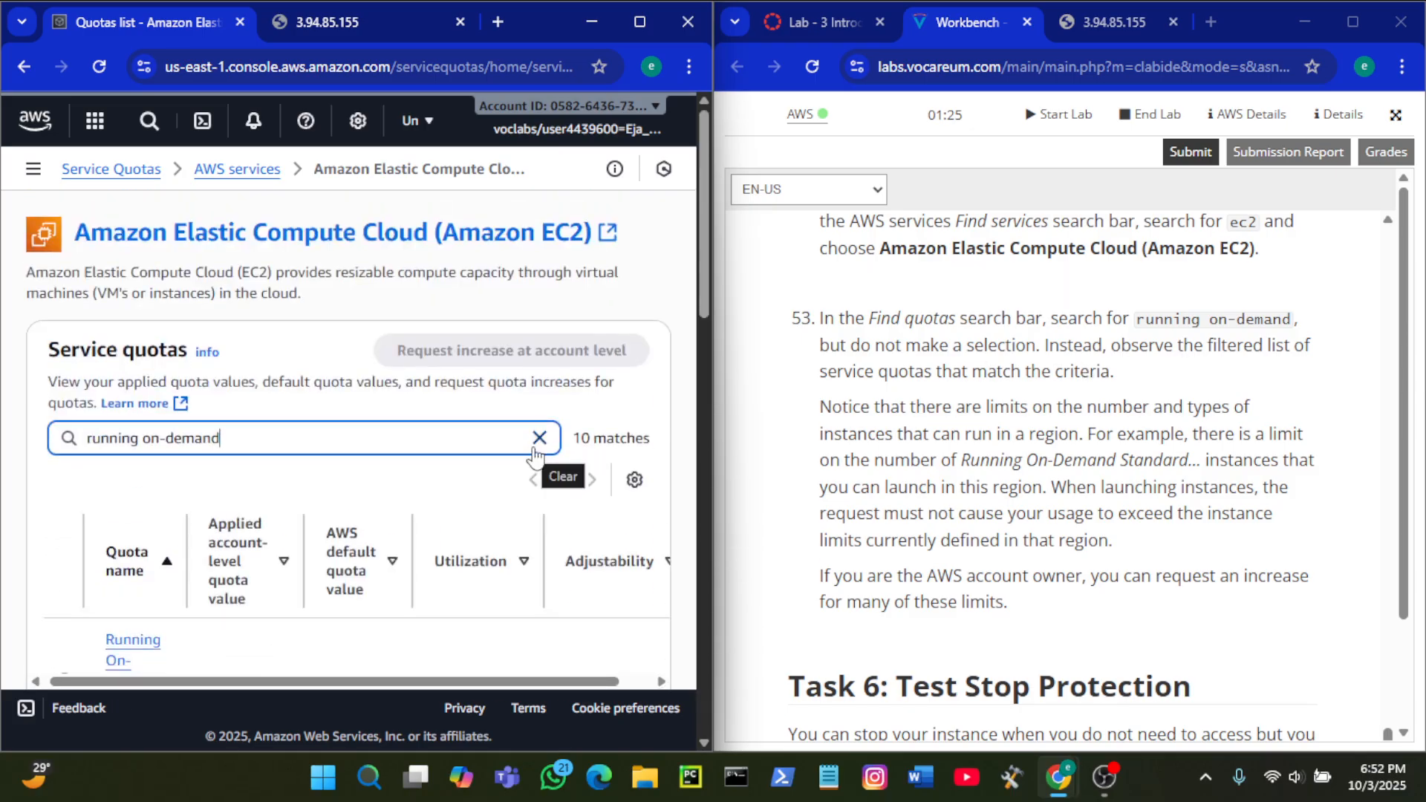
# Step: Clear the quota name filter and read the lab's Task 6 instructions on testing stop protection
pyautogui.scroll(-5, 1030, 440)
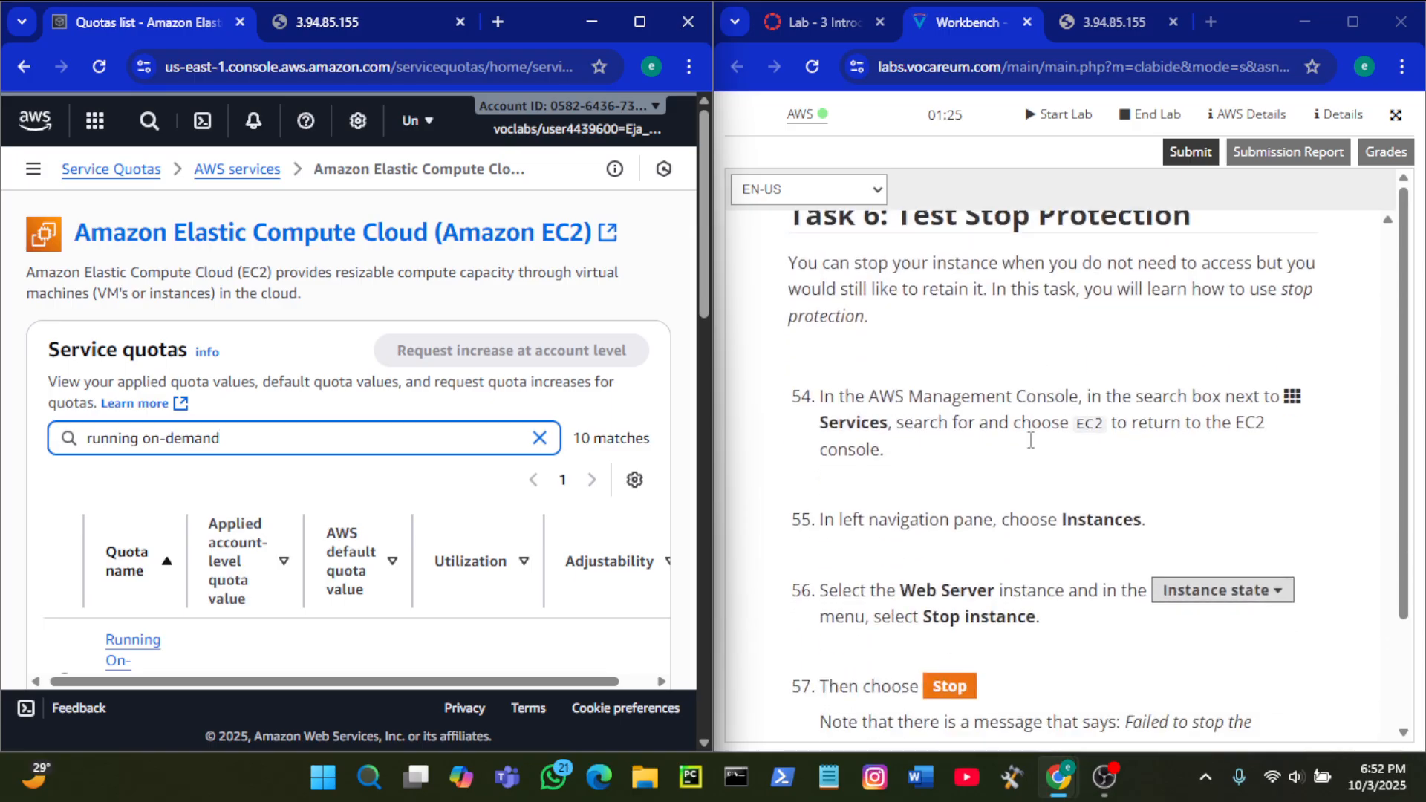
pyautogui.scroll(2, 1029, 416)
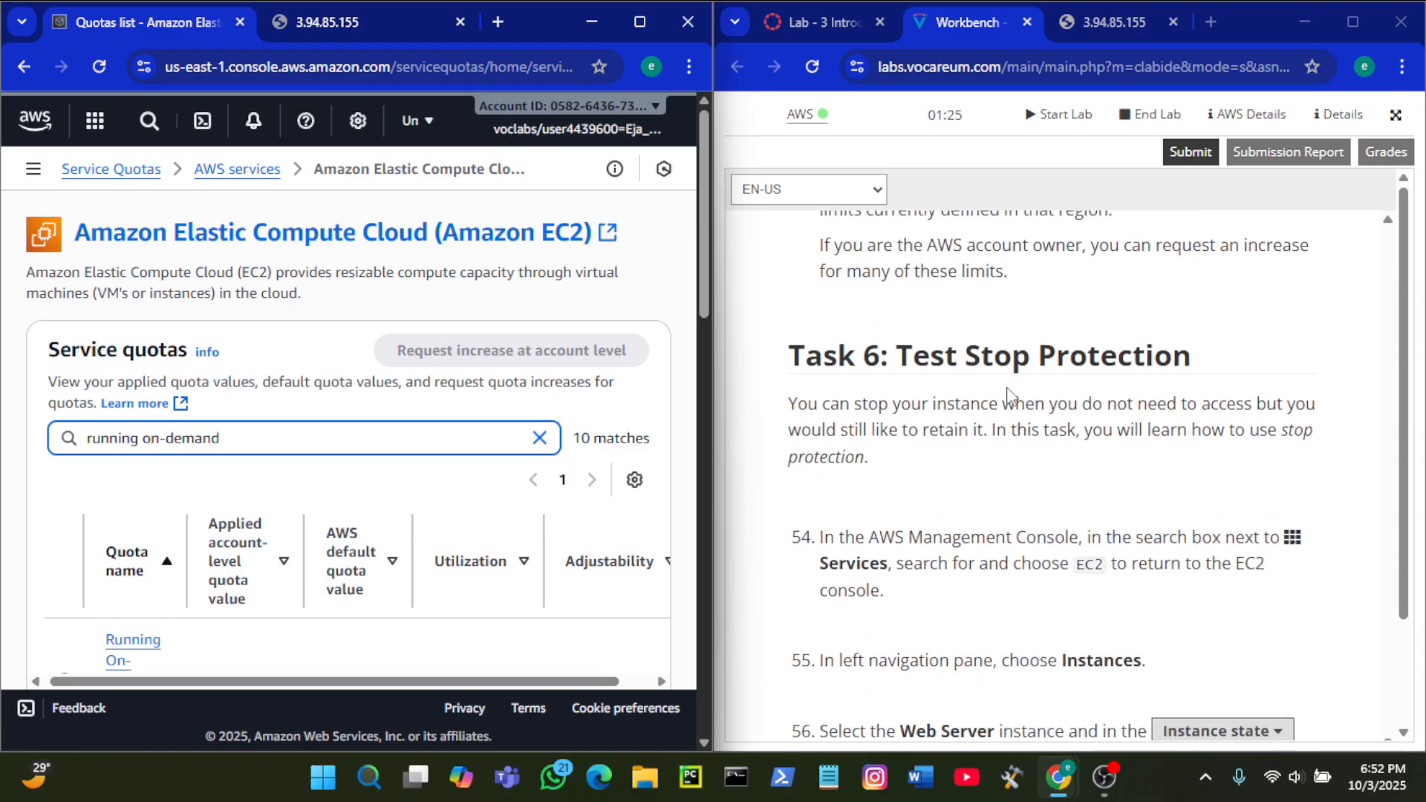
pyautogui.click(540, 437)
pyautogui.scroll(-3, 993, 375)
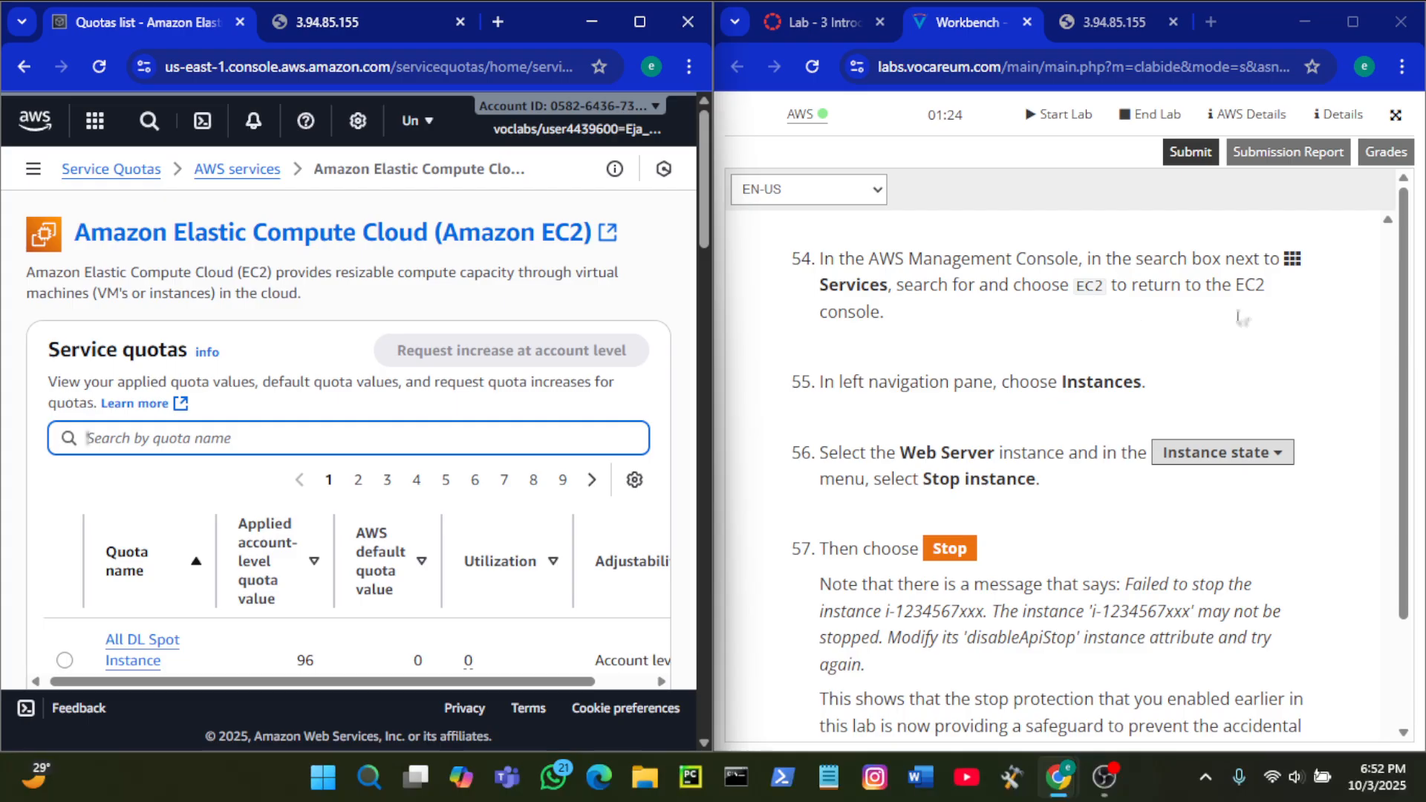
# Step: Search the AWS console for "ec2" and open the EC2 console
pyautogui.click(155, 125)
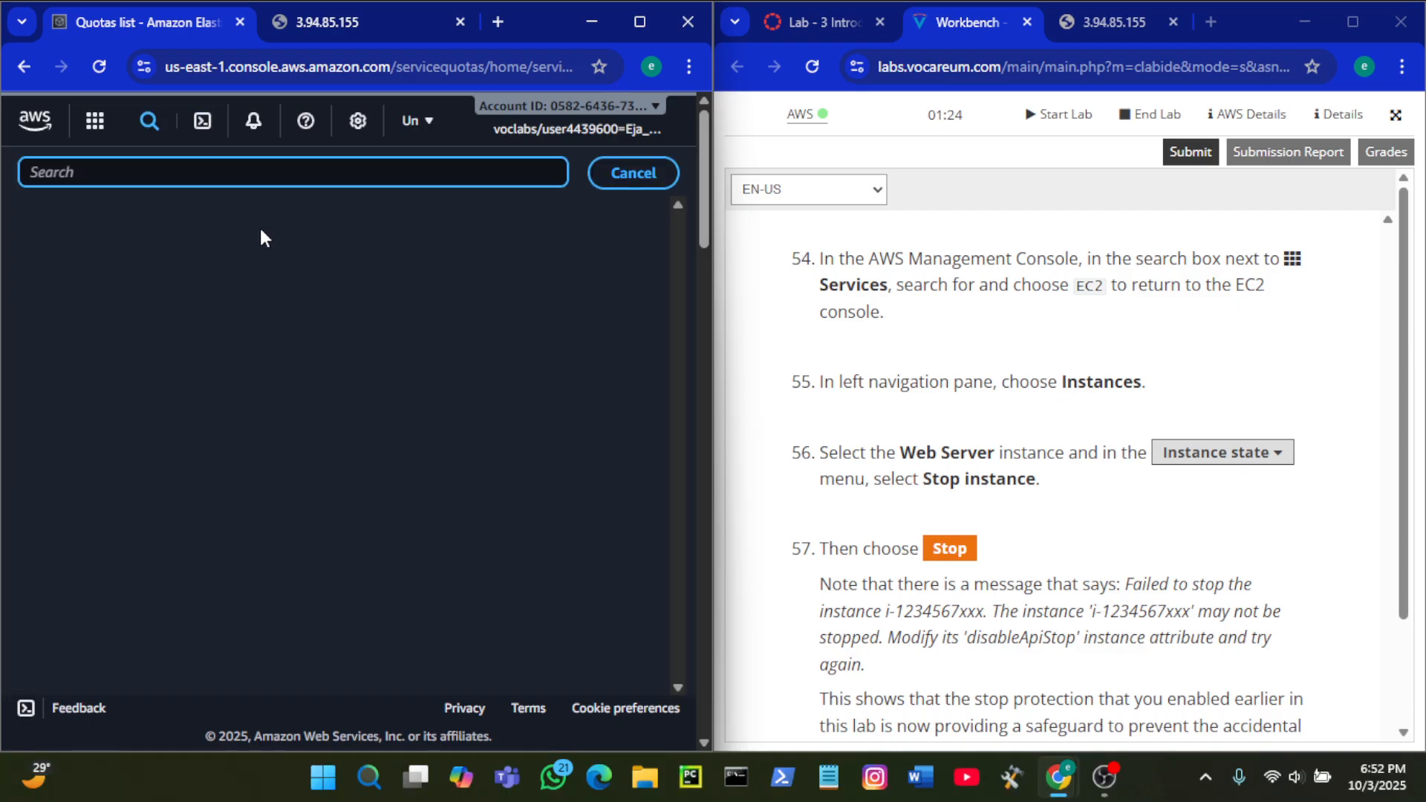
pyautogui.write('ec2')
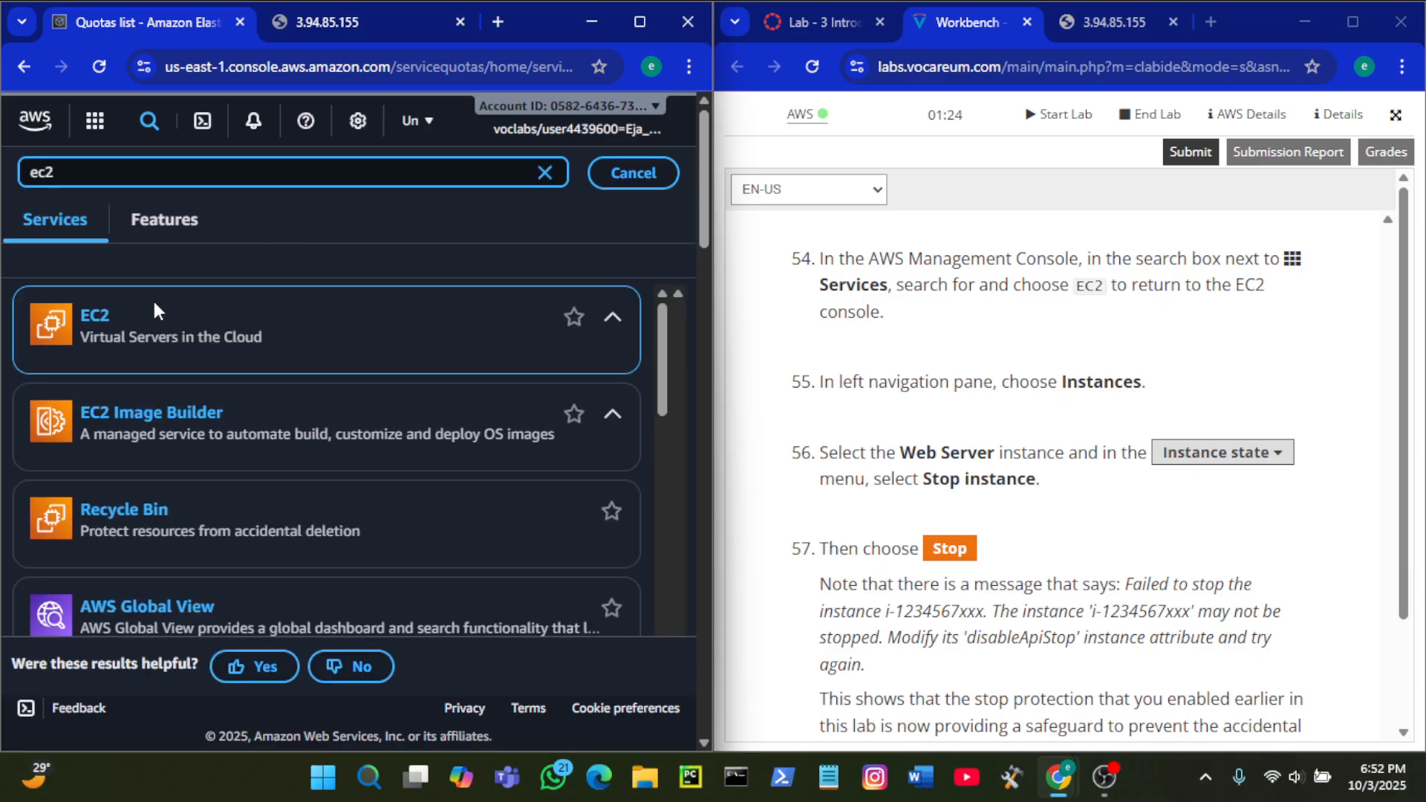
pyautogui.click(95, 331)
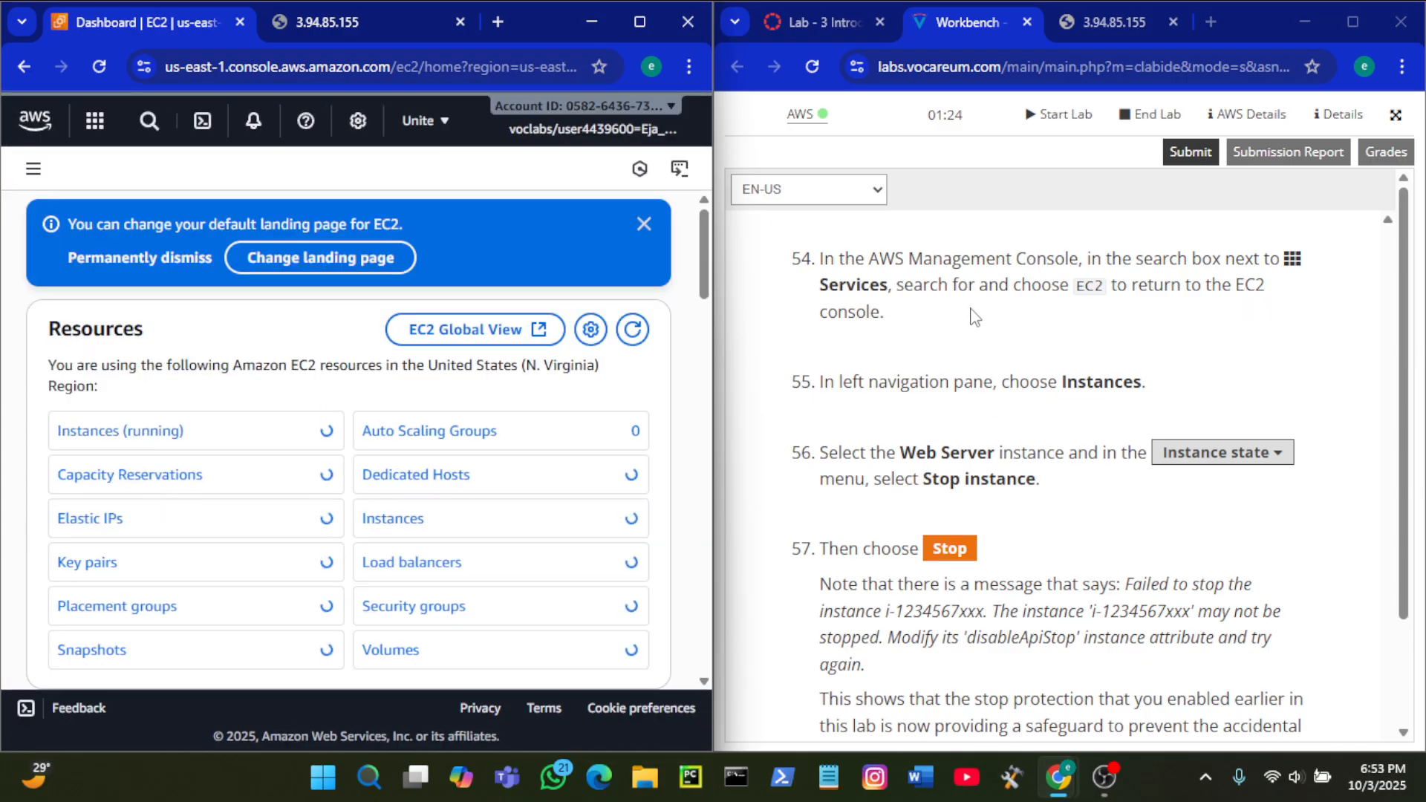
# Step: Follow the lab's Task 6 instructions and open the list of EC2 instances
pyautogui.scroll(-1, 975, 318)
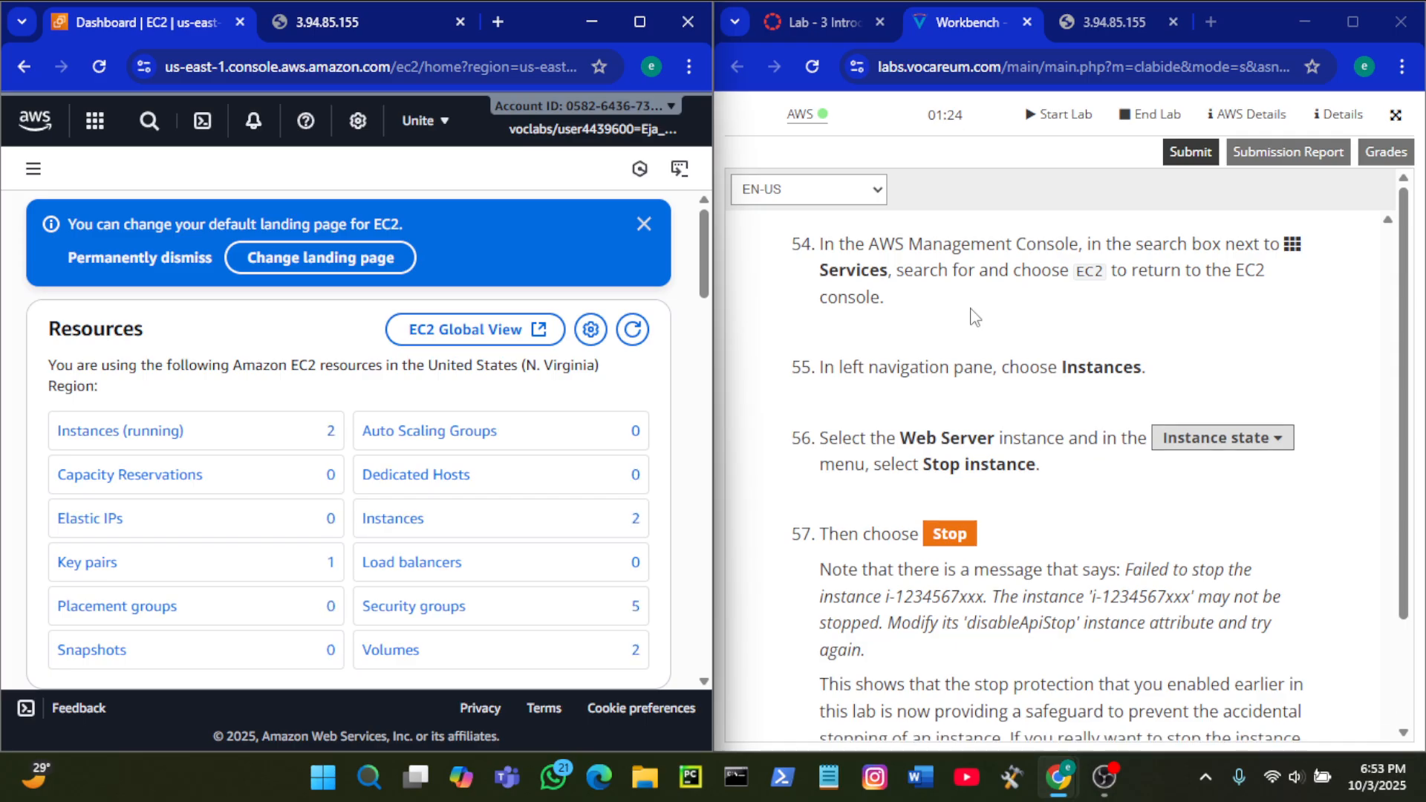
pyautogui.scroll(-2, 974, 317)
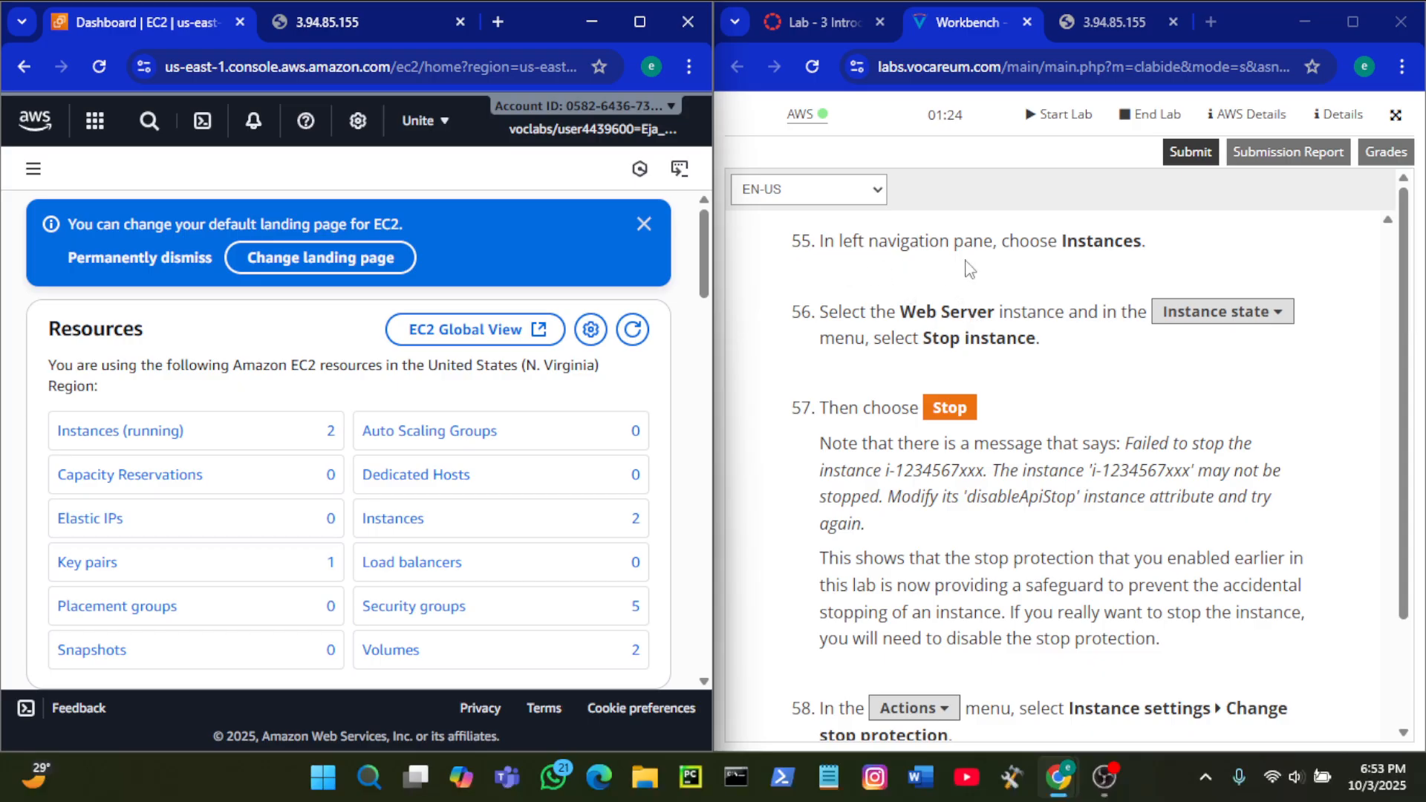
pyautogui.click(33, 169)
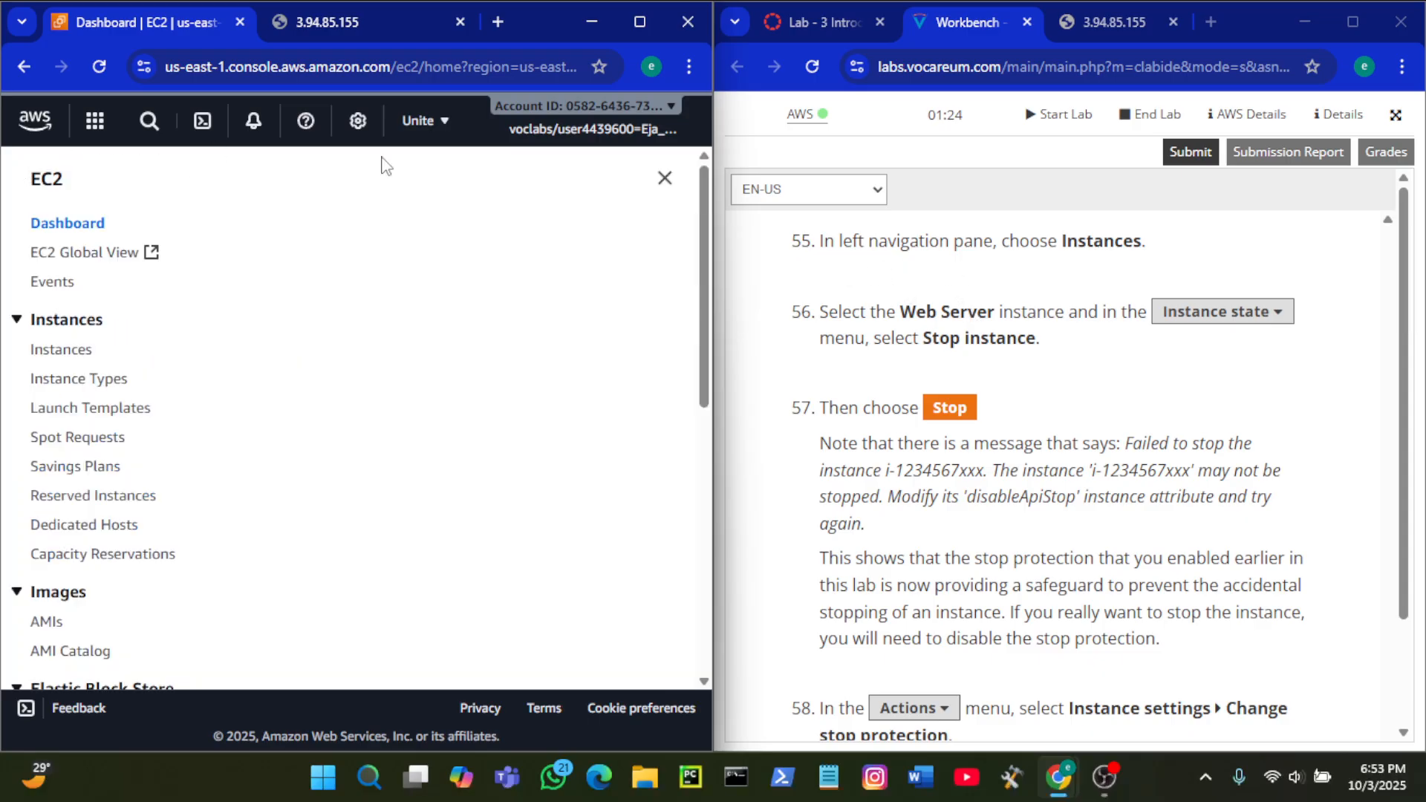
pyautogui.click(80, 349)
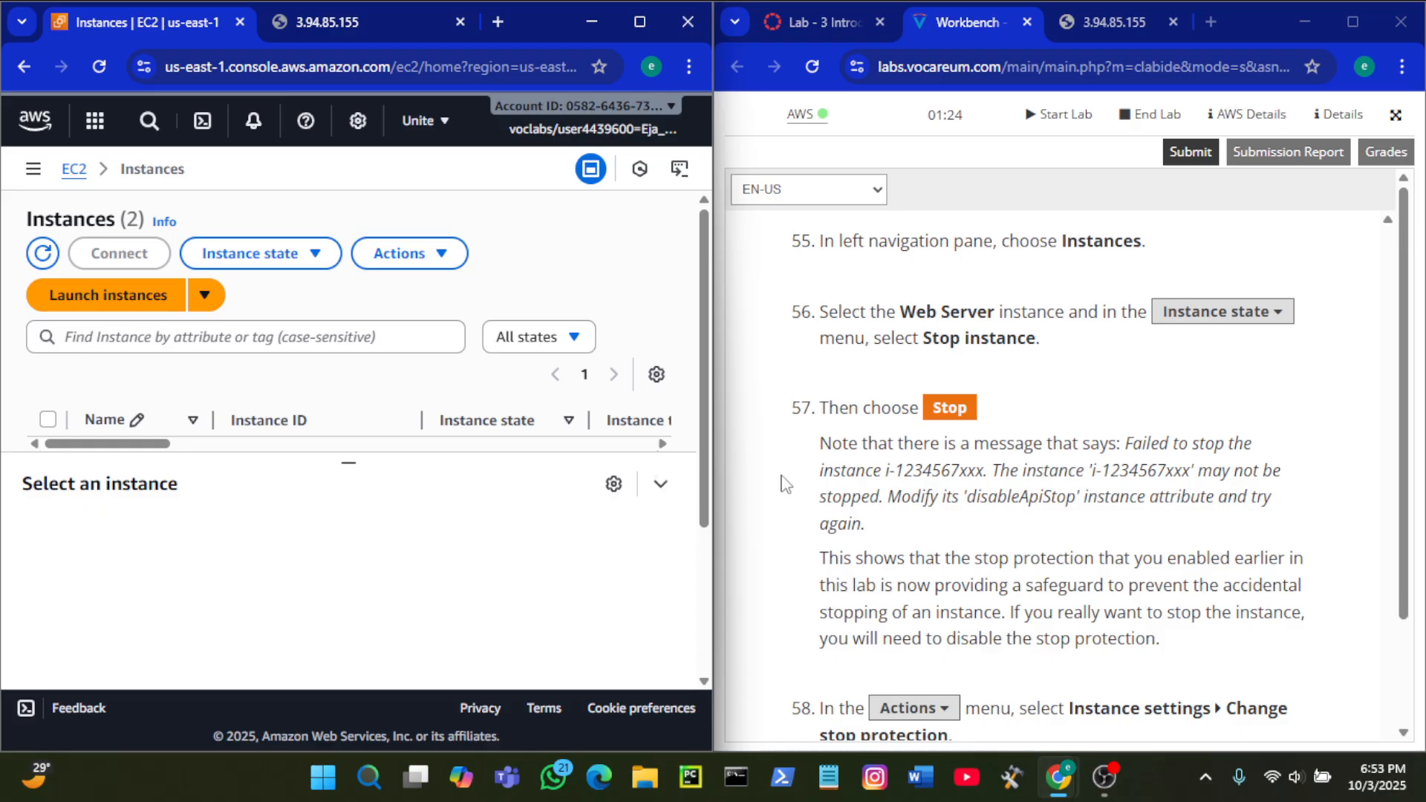
# Step: Try to stop the Web Server instance while its stop protection is enabled
pyautogui.scroll(-2, 289, 394)
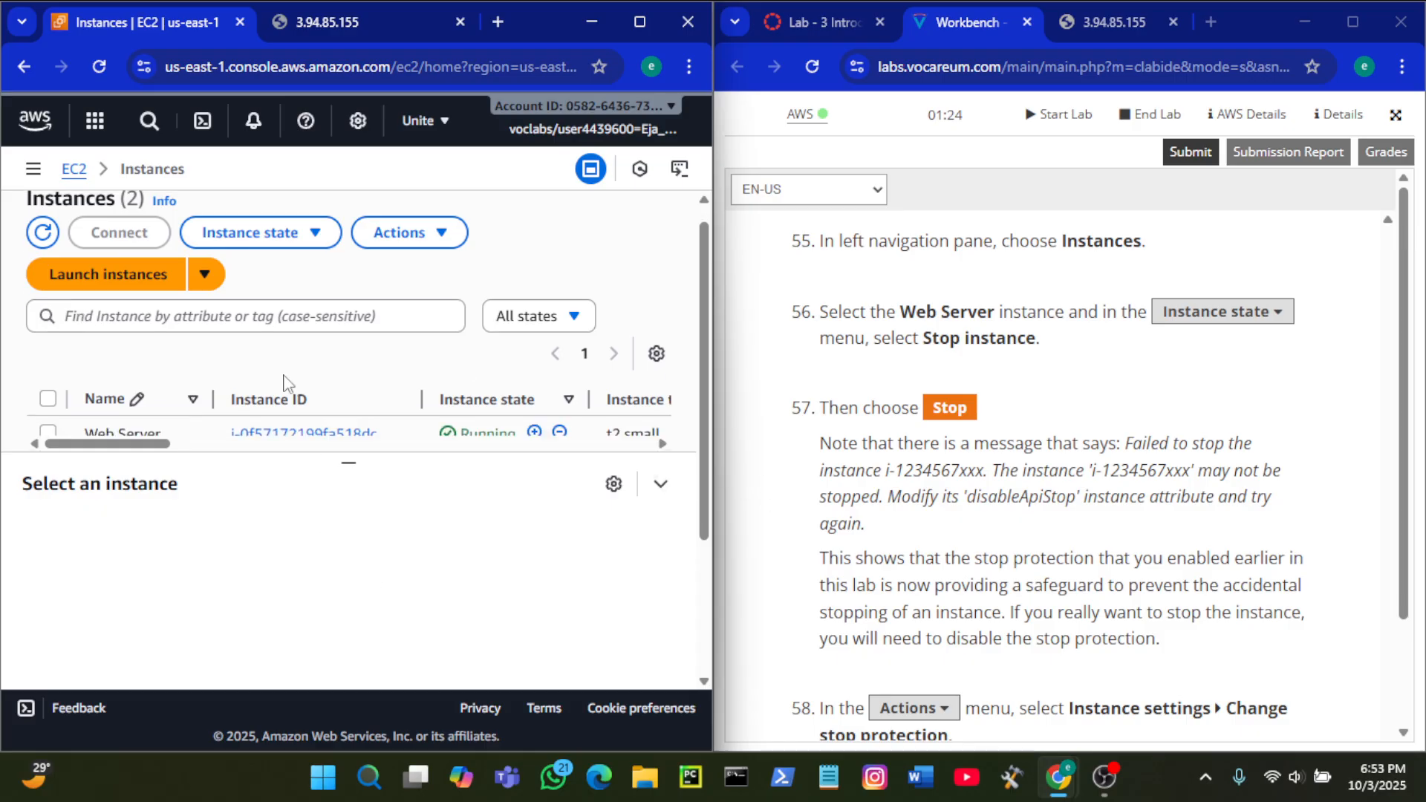
pyautogui.click(47, 363)
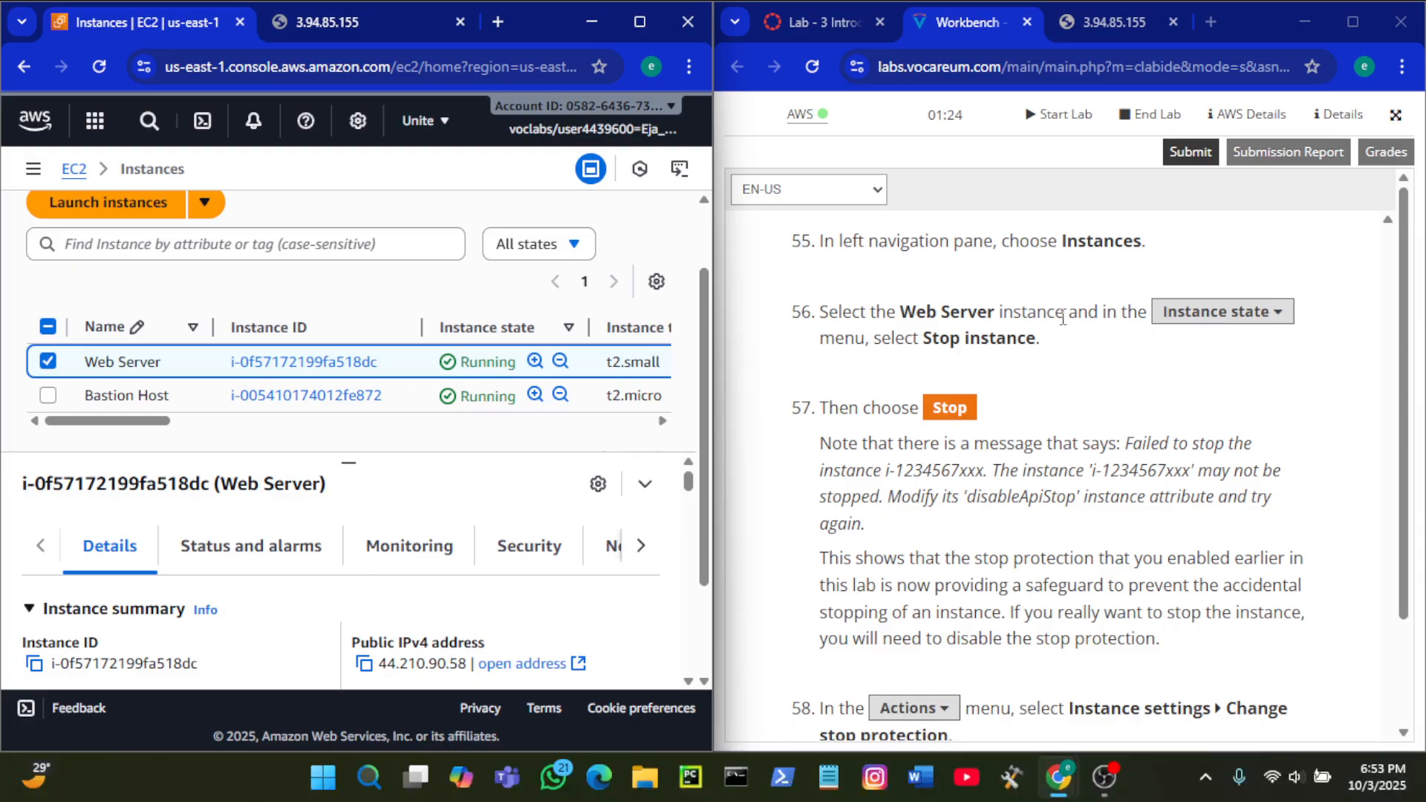
pyautogui.scroll(3, 554, 327)
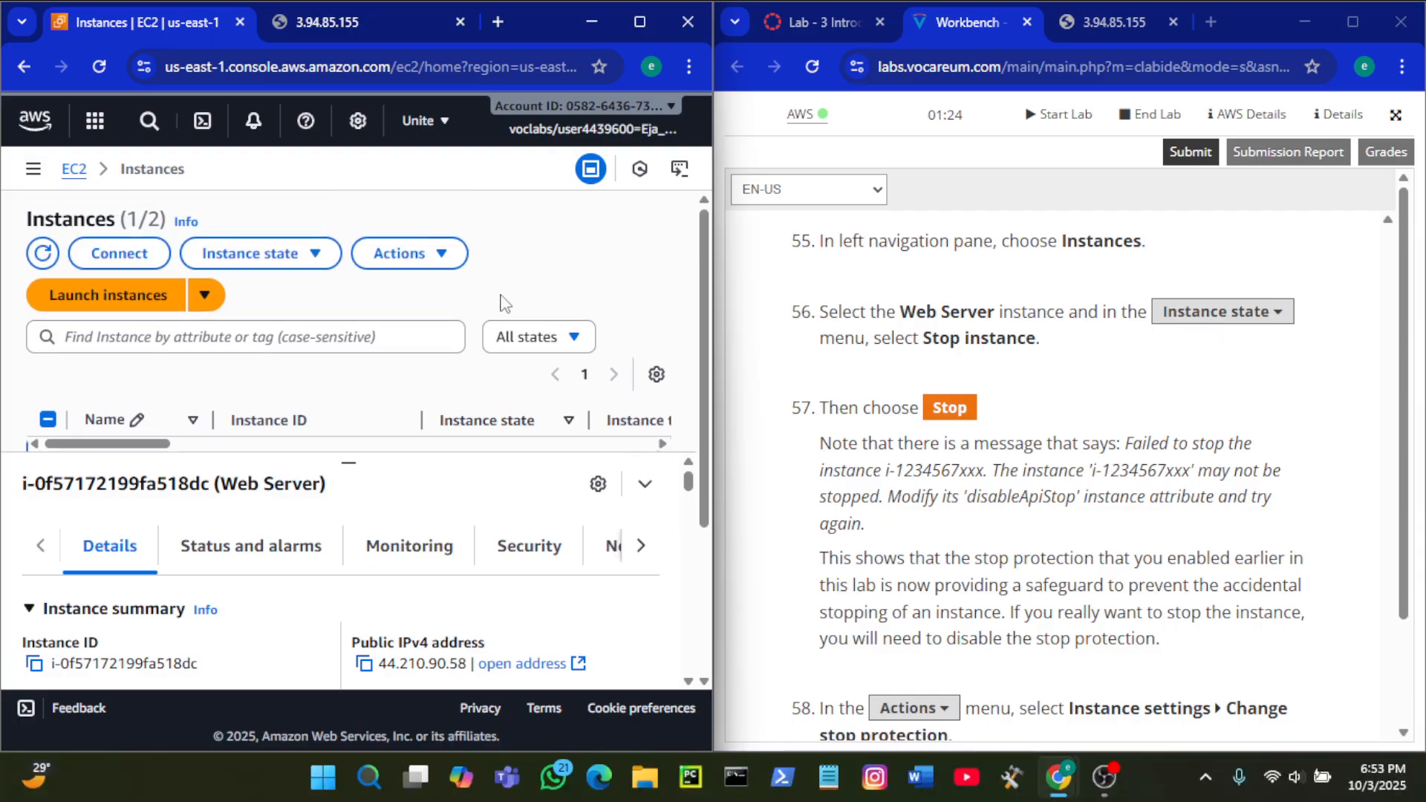
pyautogui.click(439, 264)
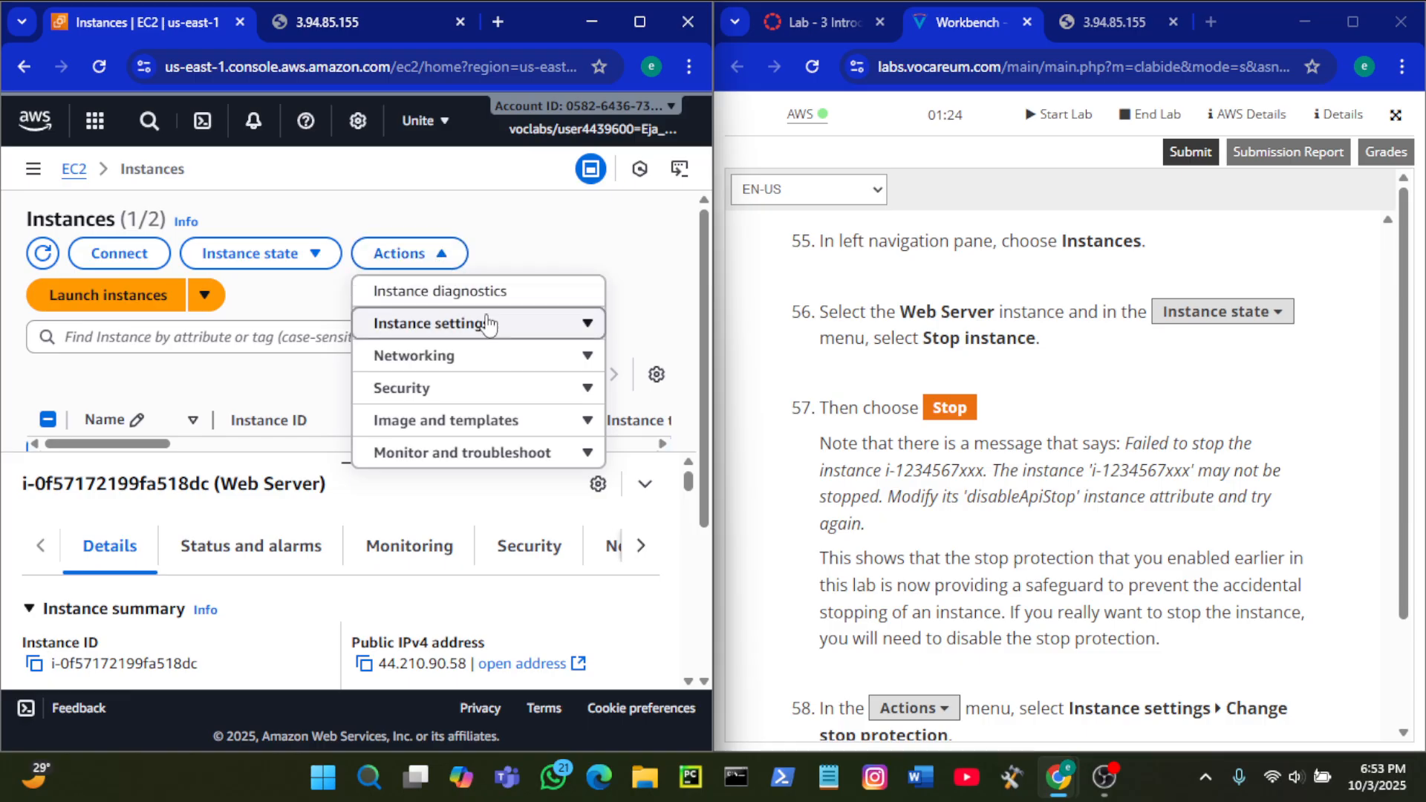
pyautogui.click(318, 253)
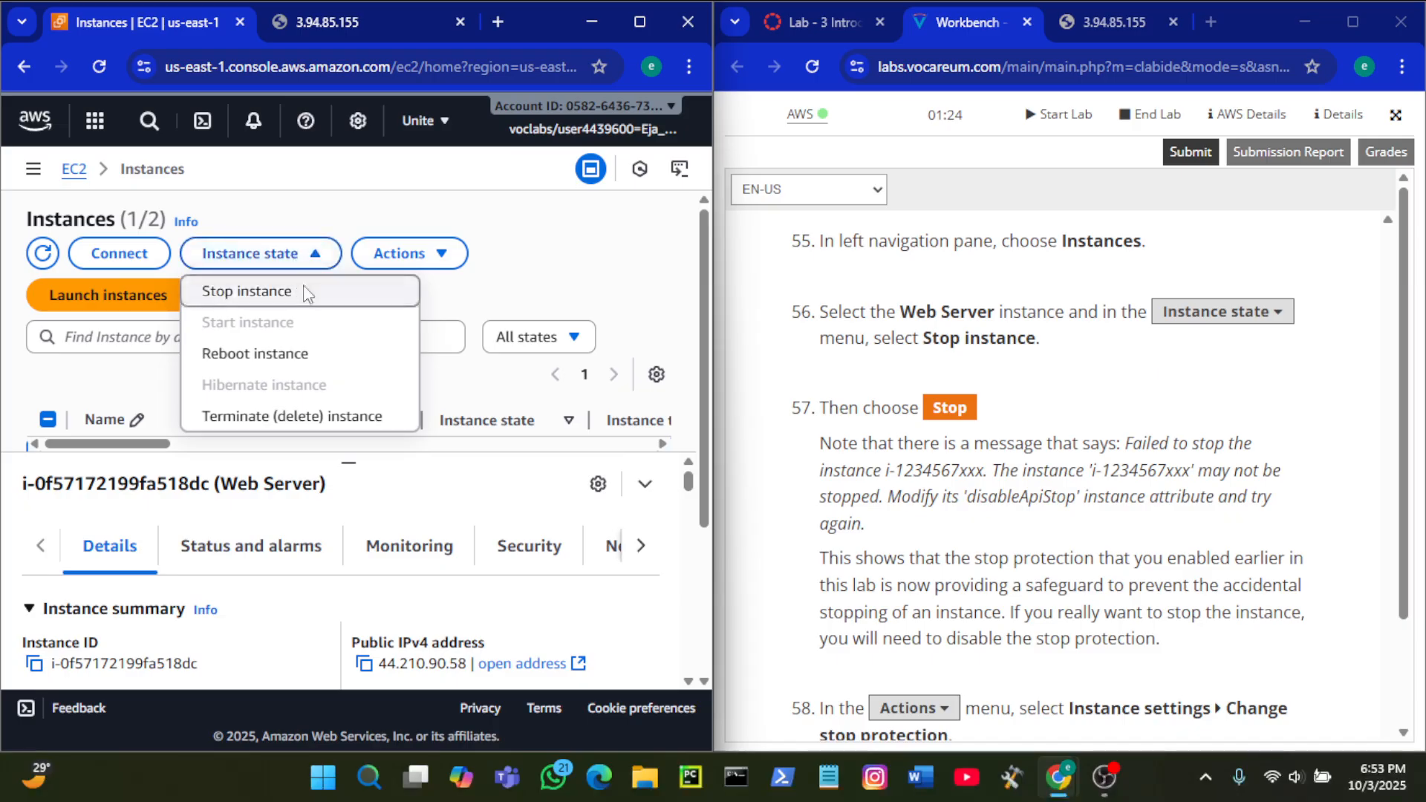
pyautogui.click(307, 293)
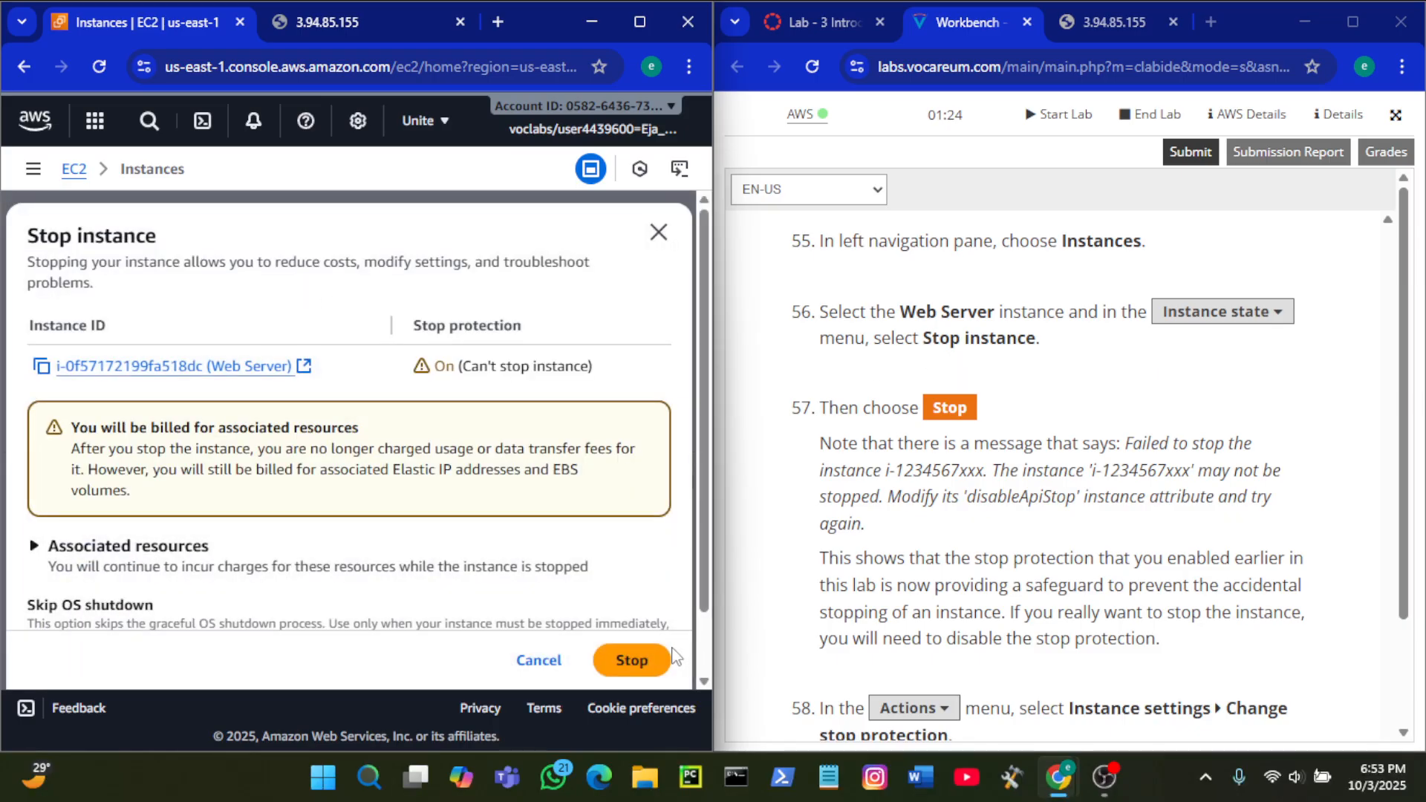
pyautogui.click(632, 661)
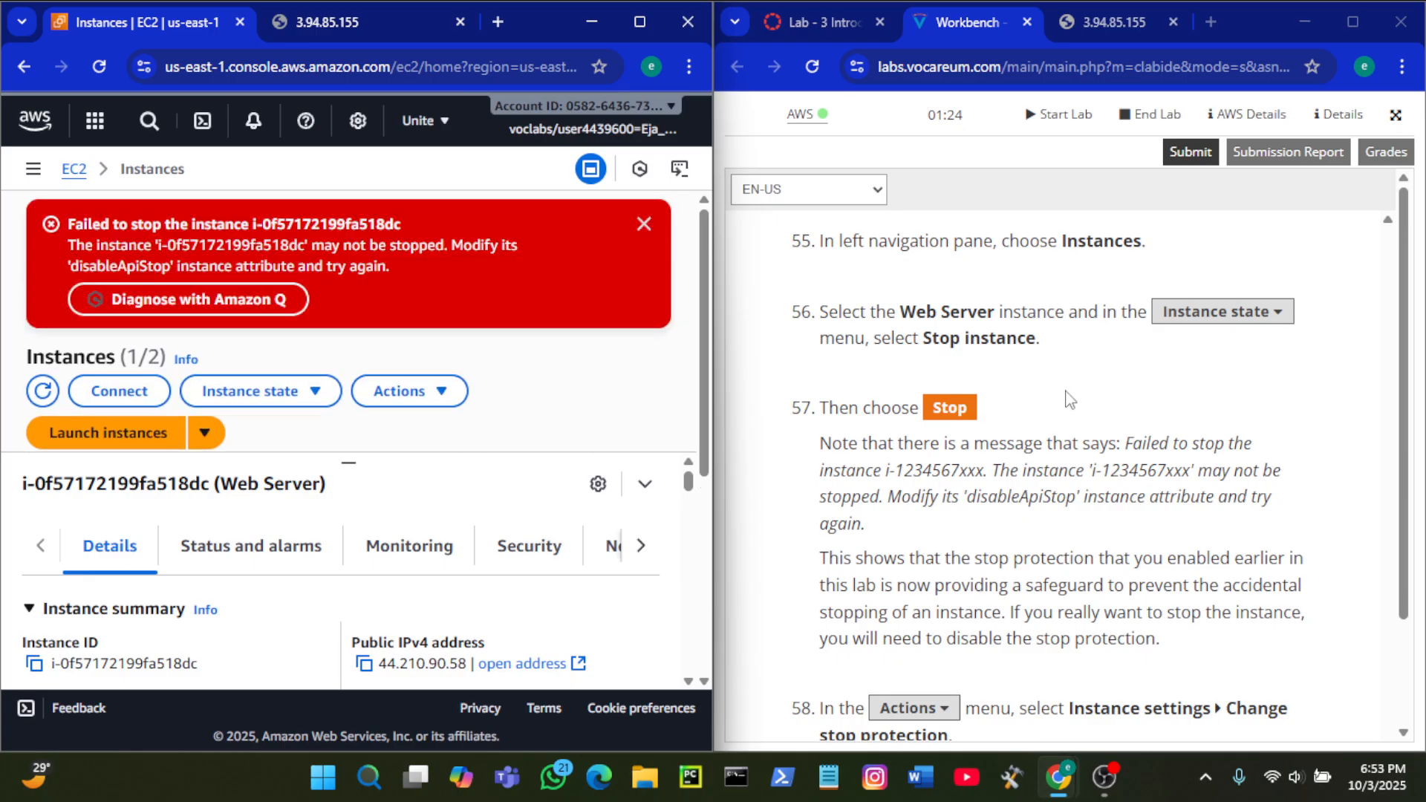
# Step: Read the remaining stop protection instructions and disable stop protection on the Web Server instance, dismissing the related notifications
pyautogui.scroll(-2, 1067, 399)
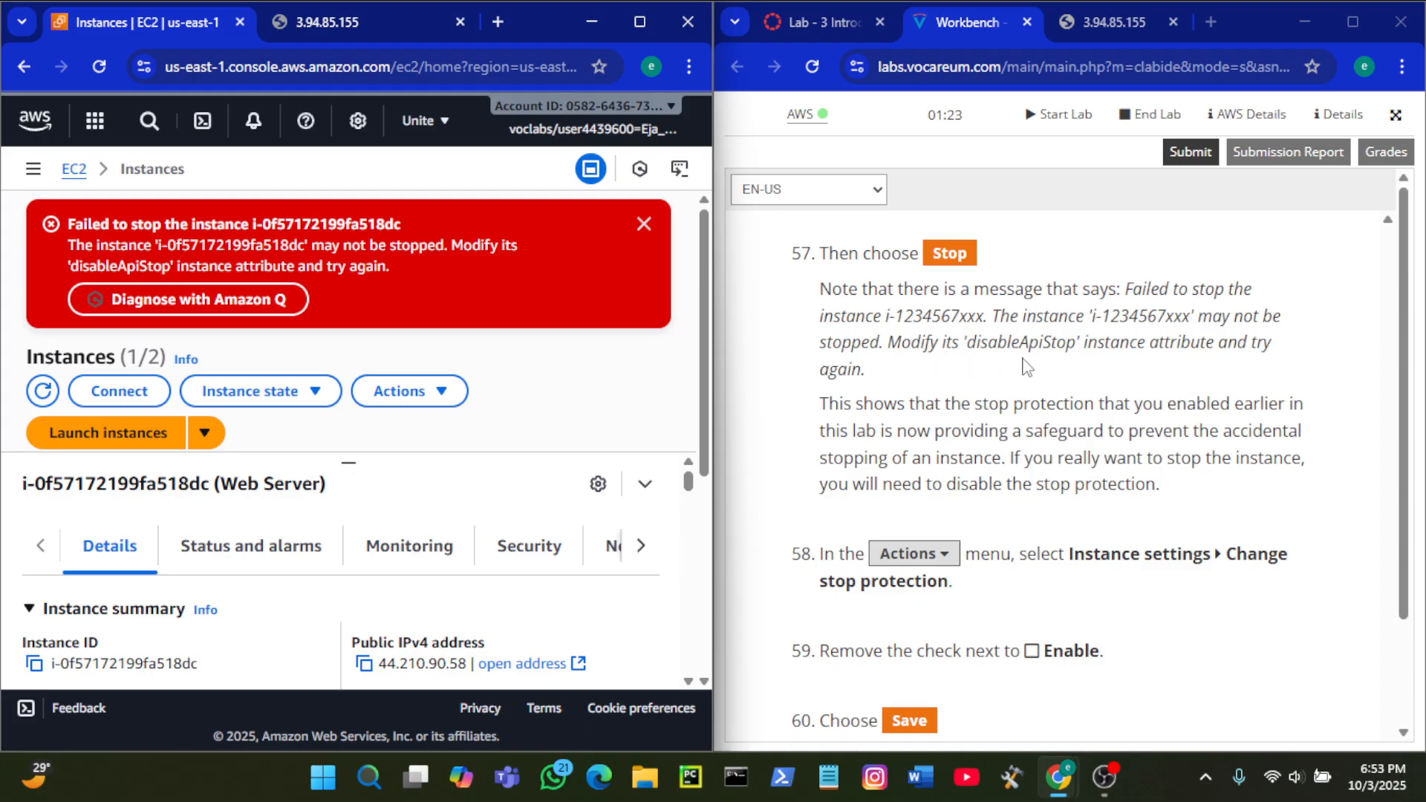
pyautogui.scroll(-1, 1098, 367)
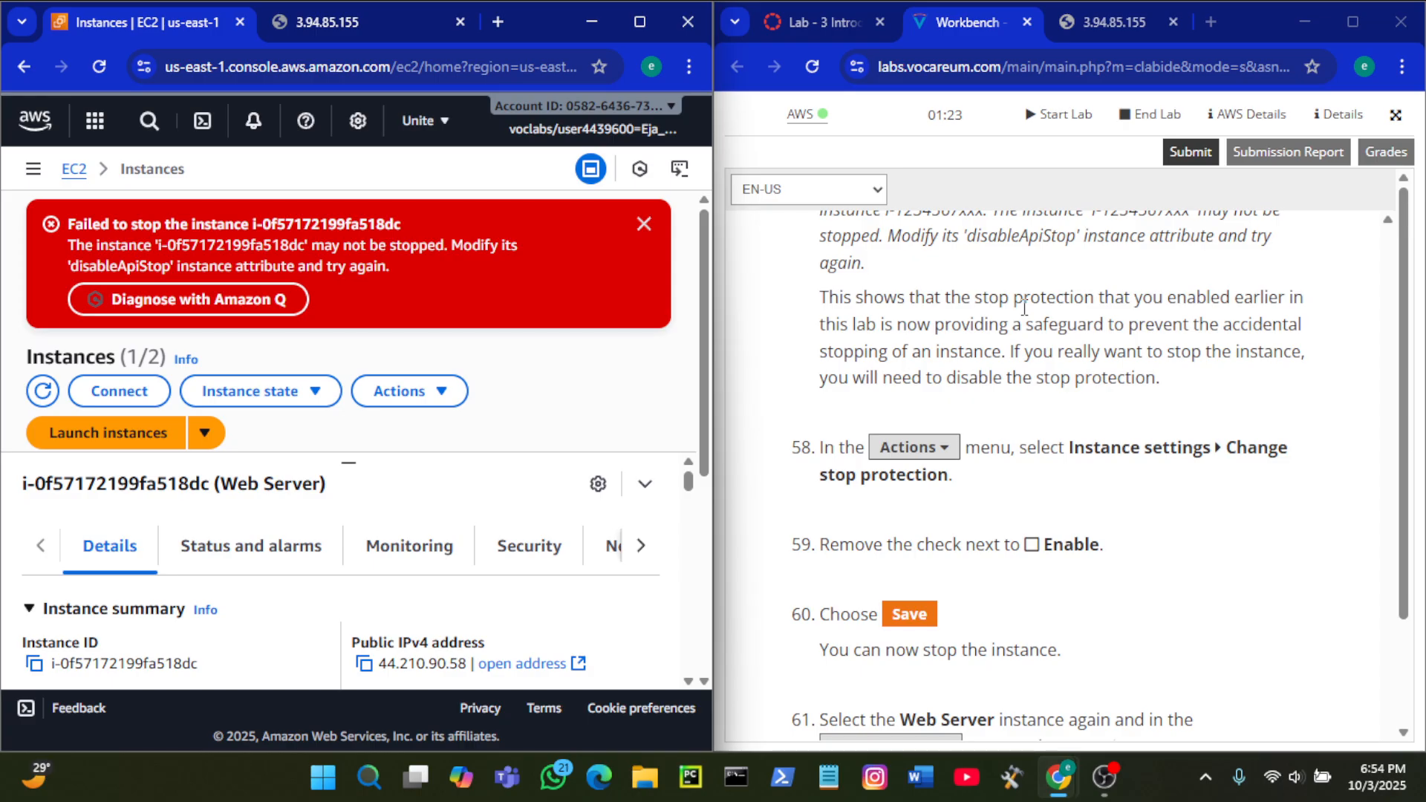
pyautogui.scroll(-1, 1025, 307)
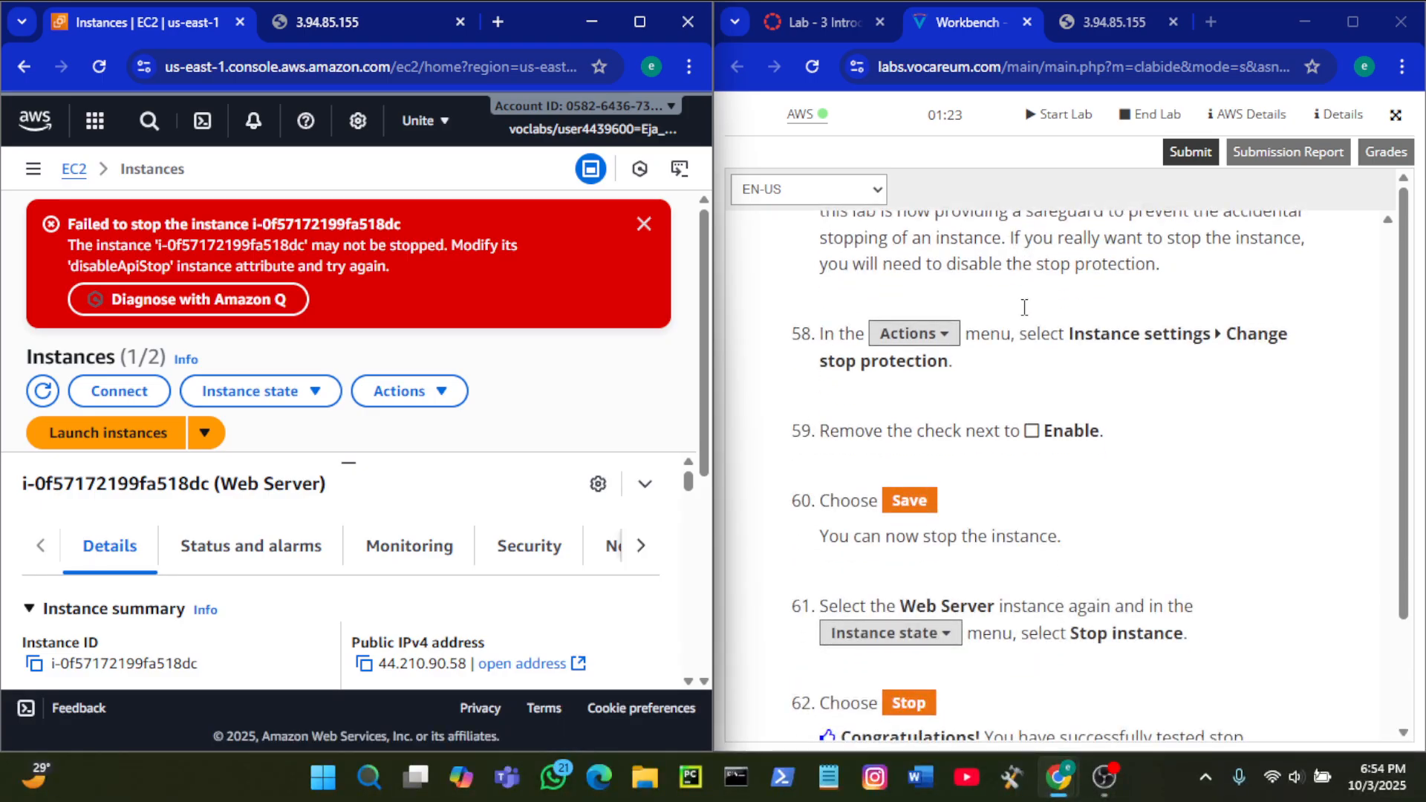
pyautogui.scroll(-1, 1024, 307)
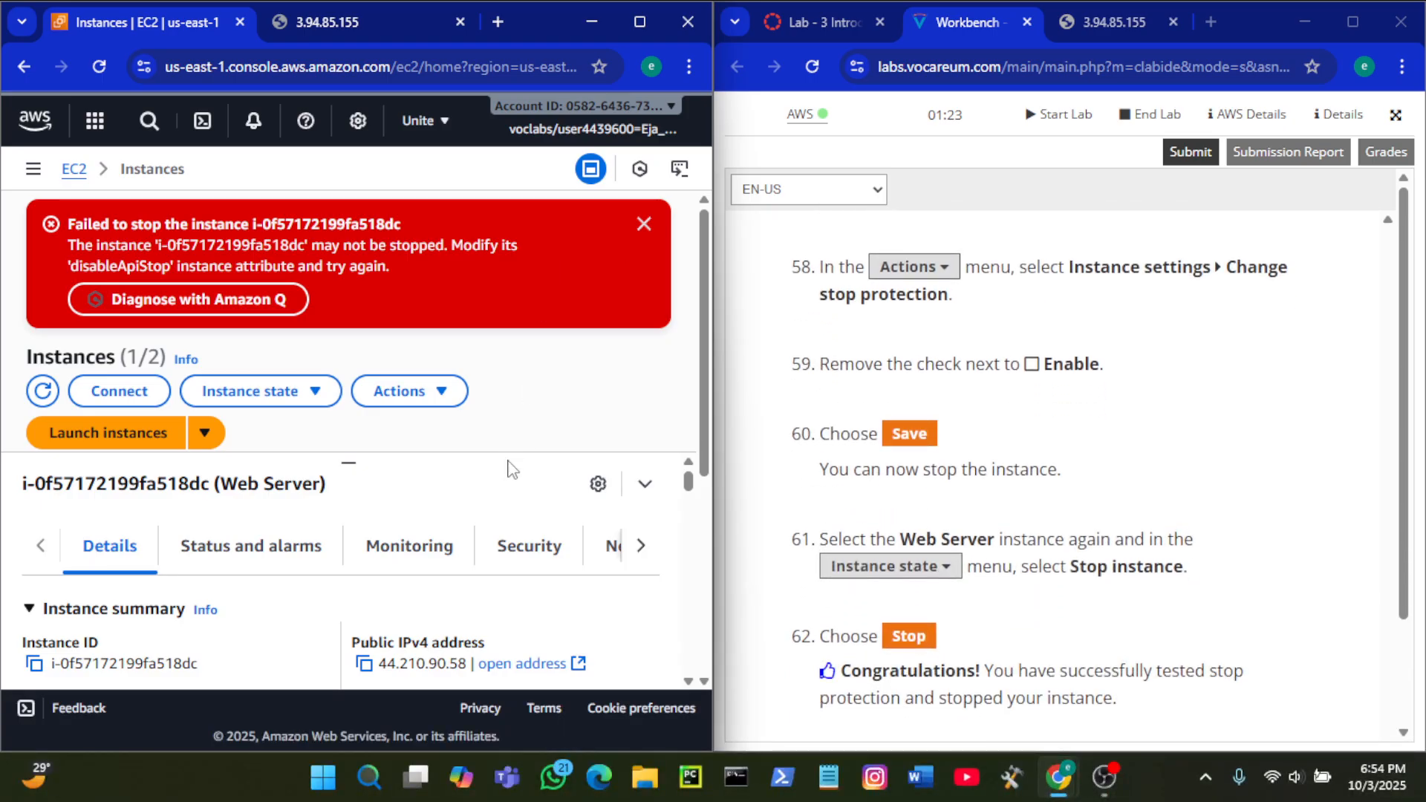
pyautogui.click(643, 225)
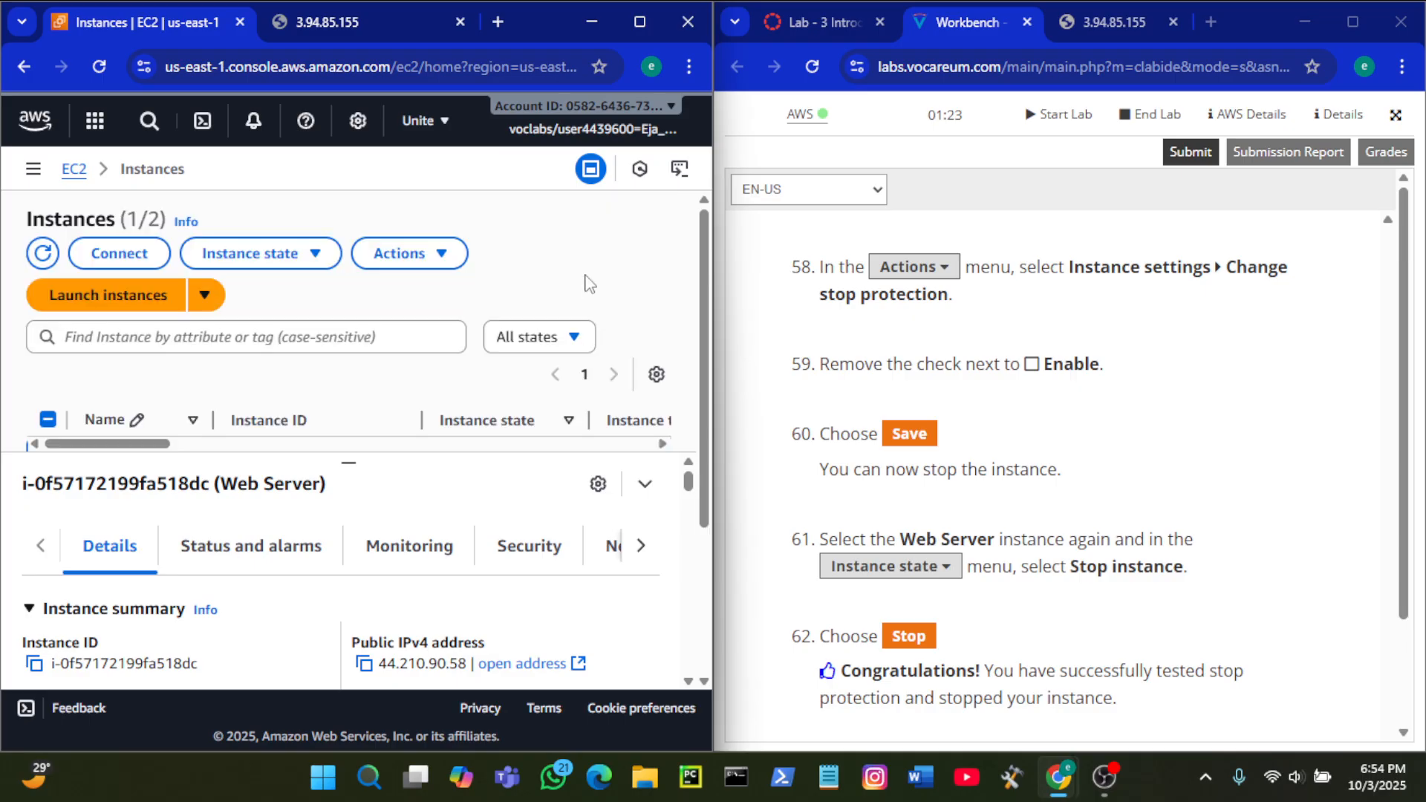
pyautogui.click(454, 273)
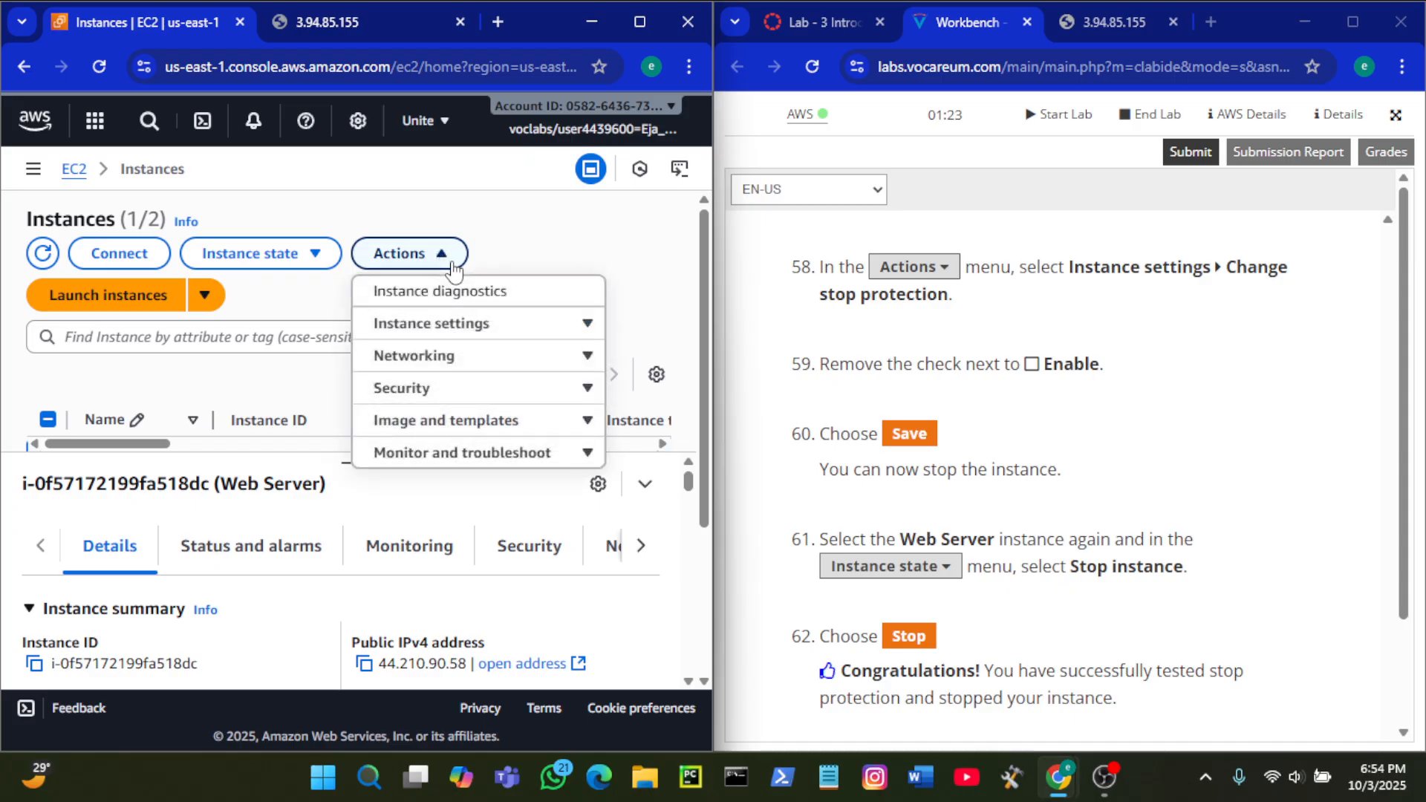
pyautogui.click(492, 338)
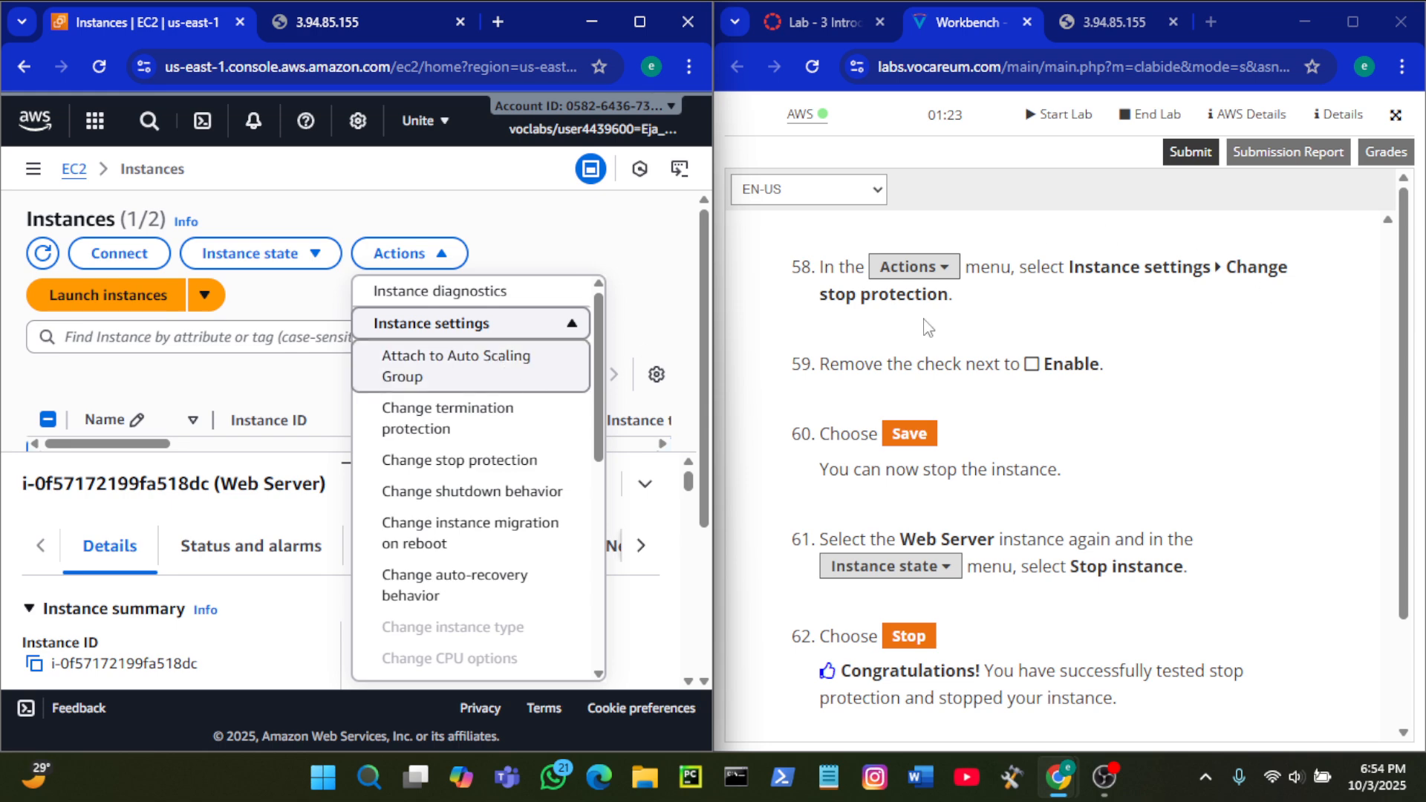
pyautogui.click(513, 468)
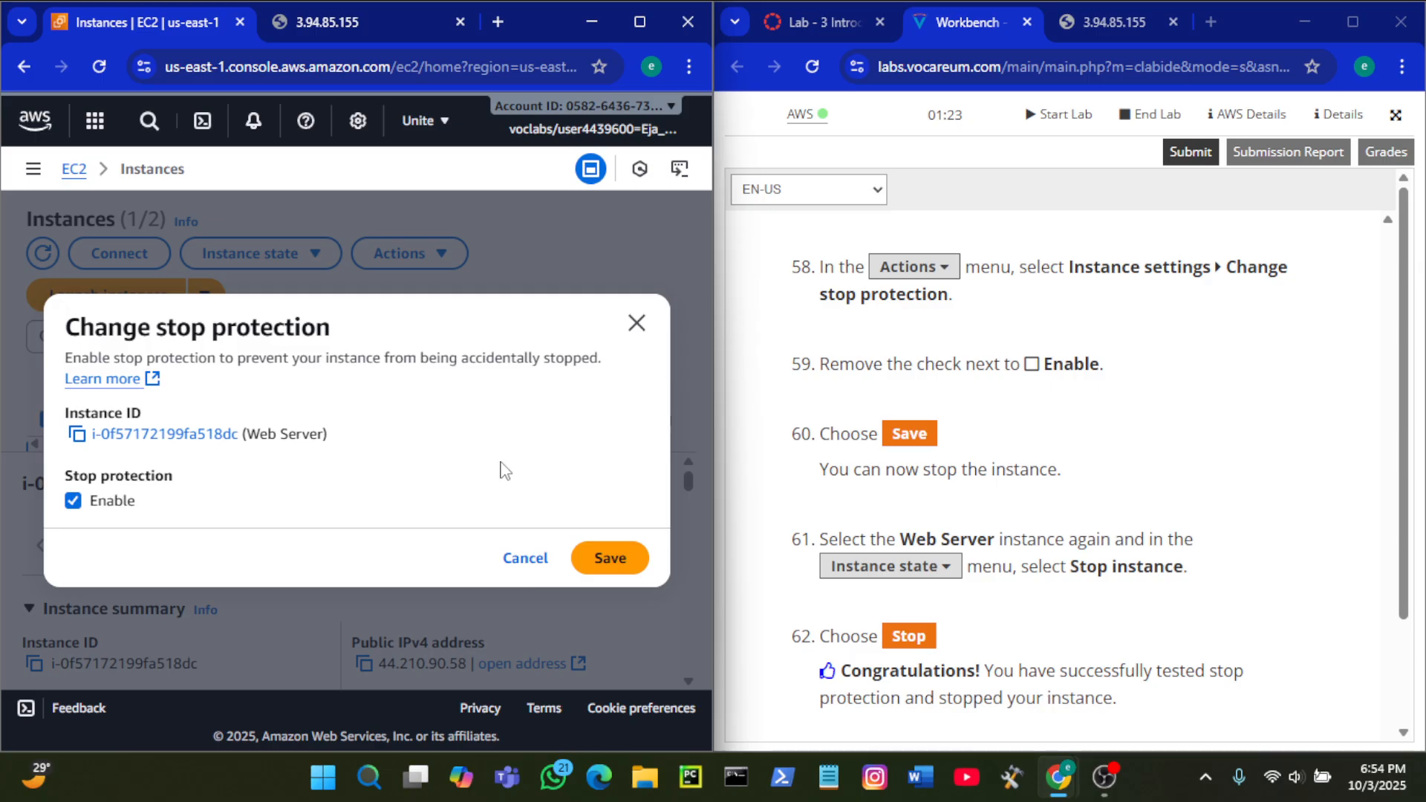
pyautogui.click(80, 502)
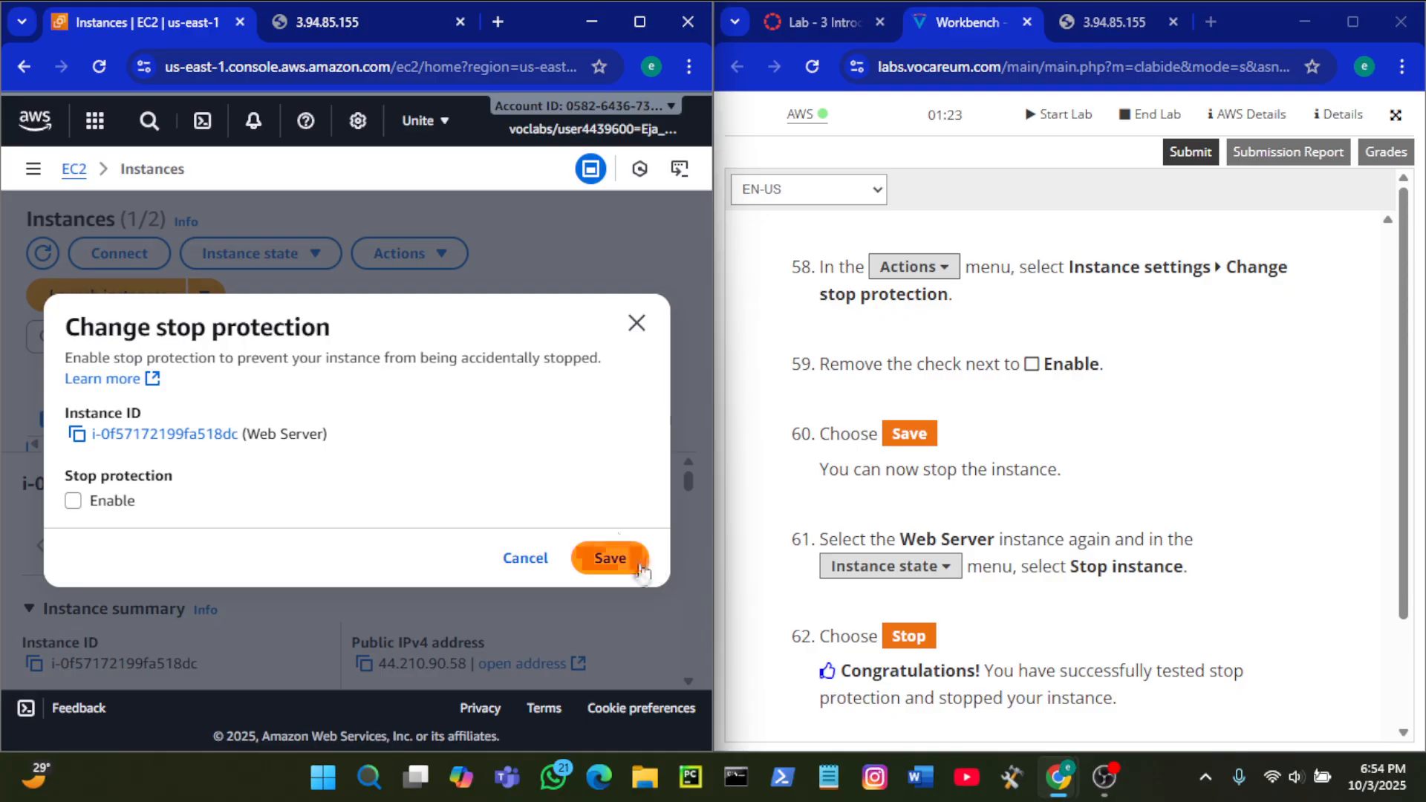
pyautogui.click(609, 559)
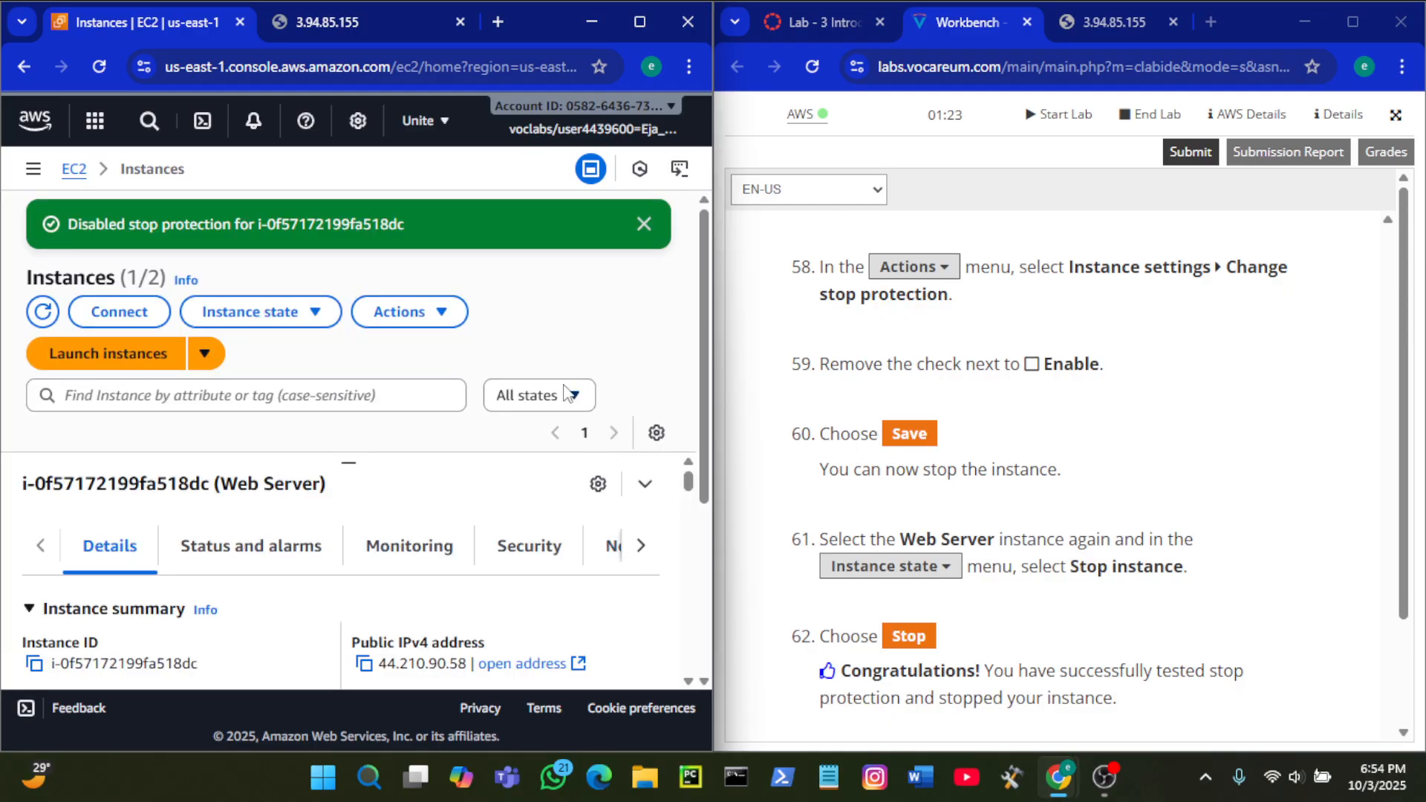
pyautogui.scroll(-1, 541, 327)
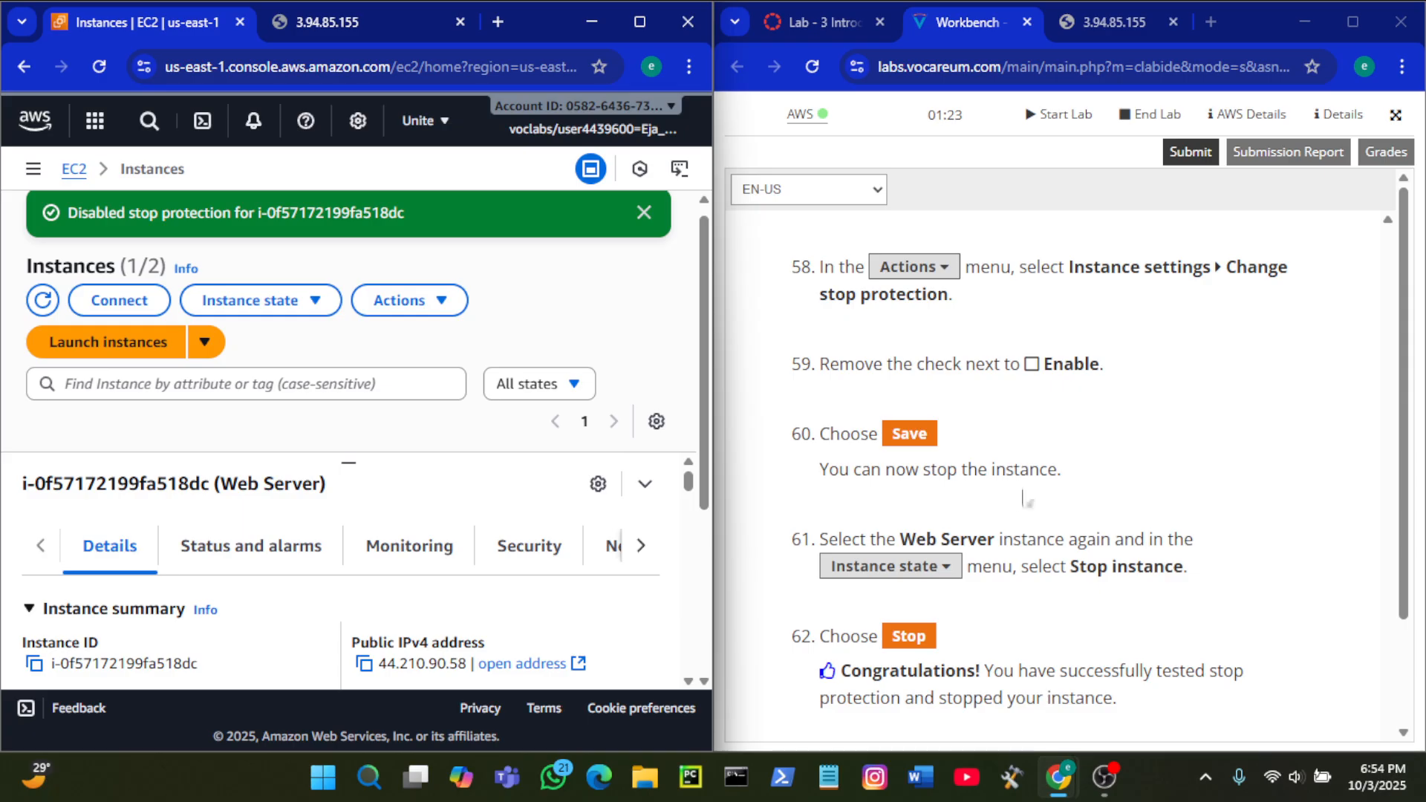
pyautogui.scroll(1, 602, 280)
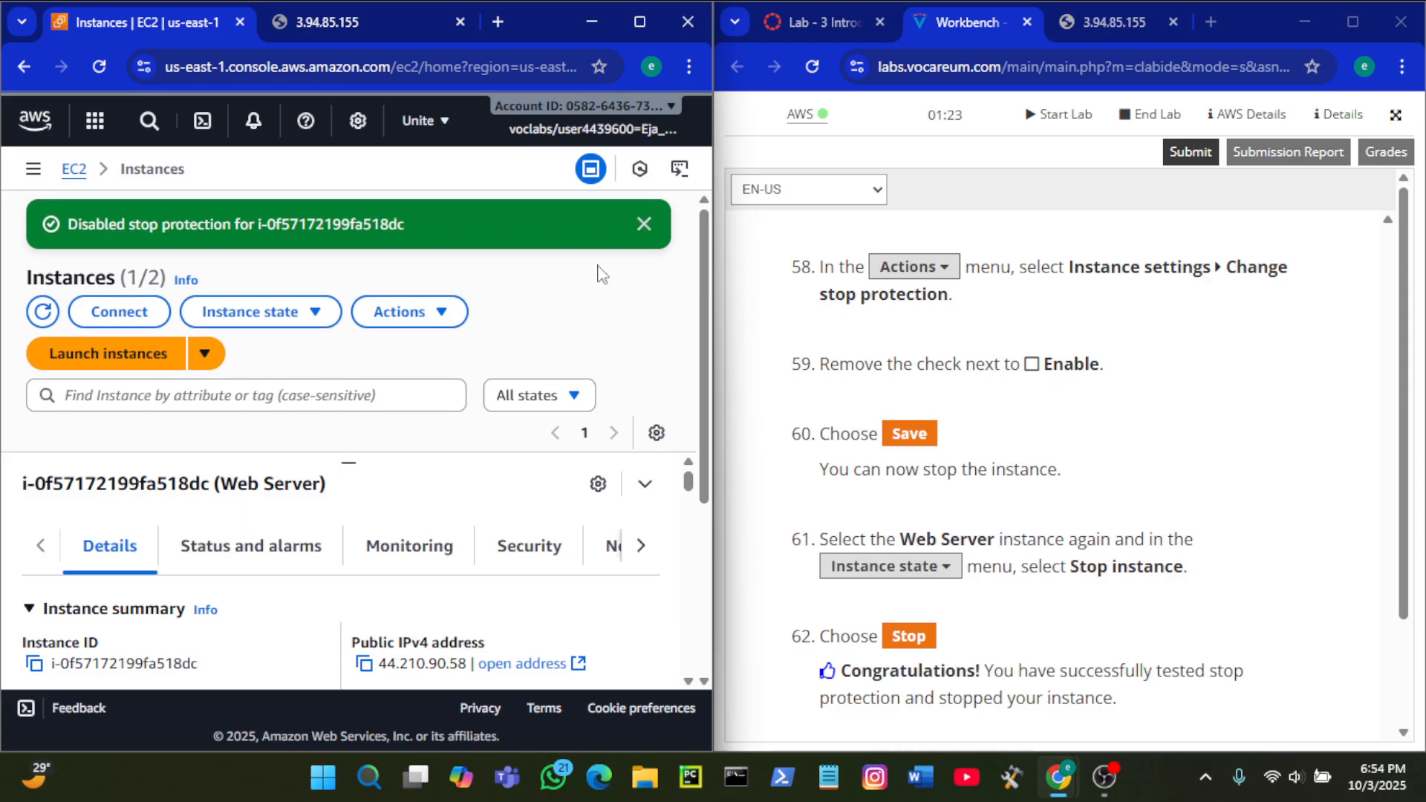
pyautogui.click(645, 225)
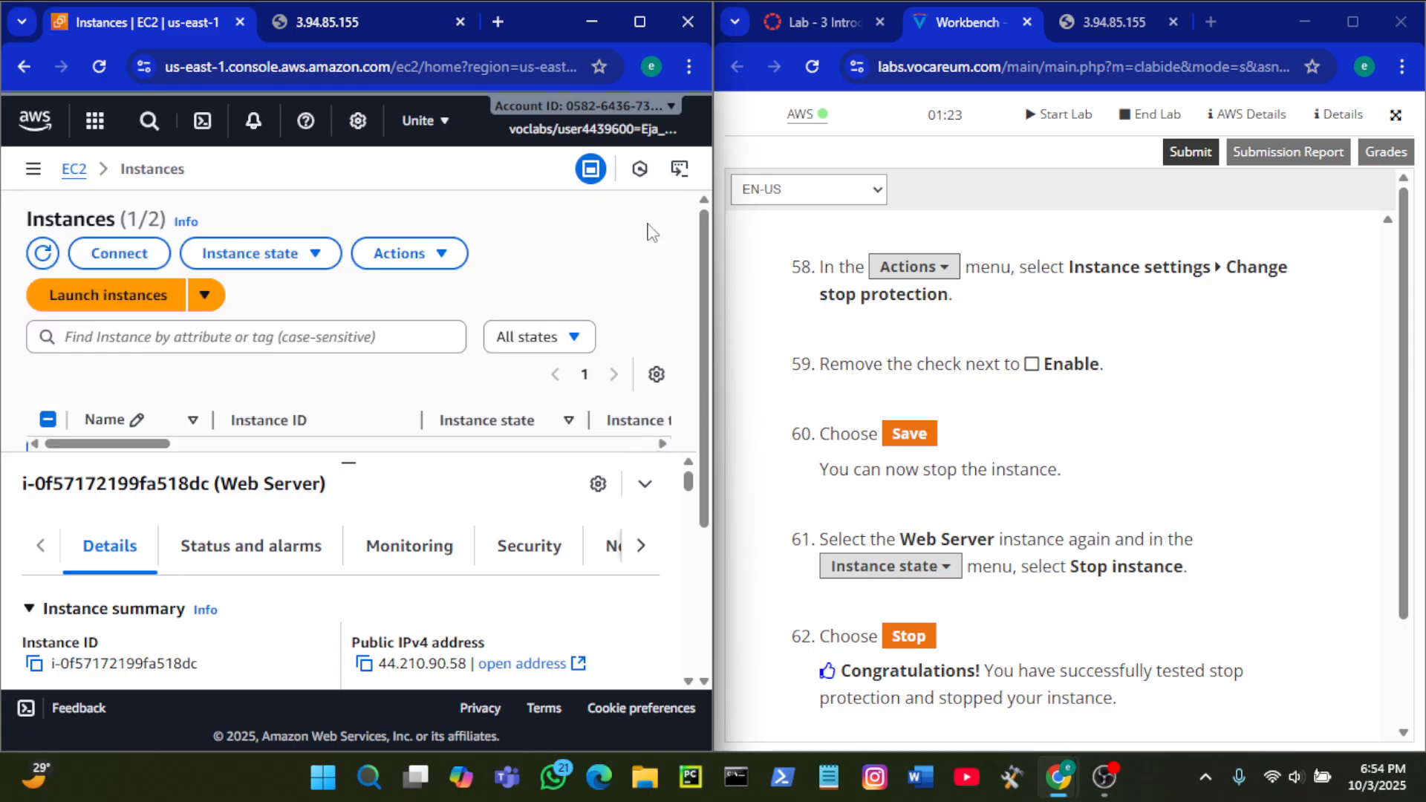
# Step: Stop the Web Server instance and check its state in the instances list
pyautogui.scroll(-1, 1070, 364)
pyautogui.scroll(-2, 1070, 364)
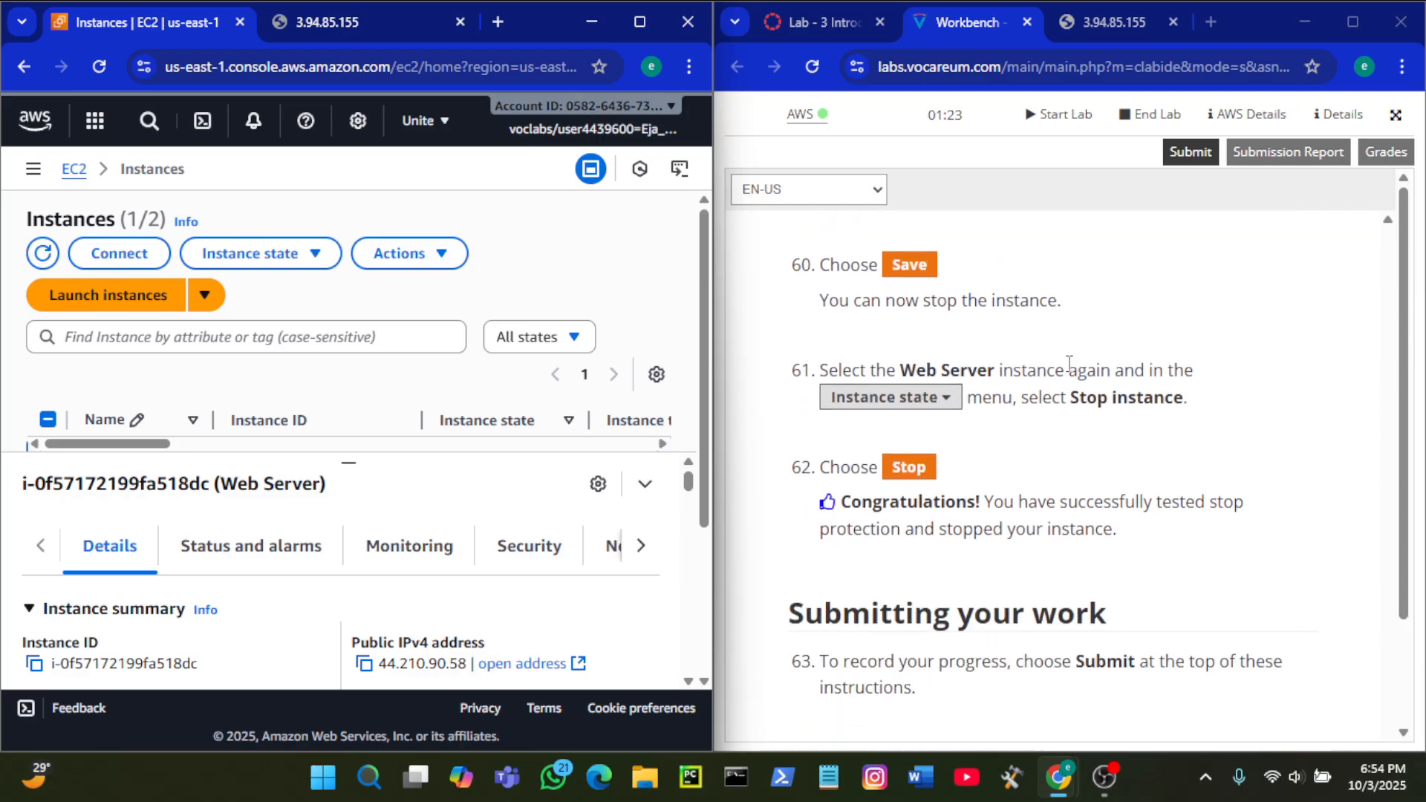
pyautogui.scroll(-1, 500, 381)
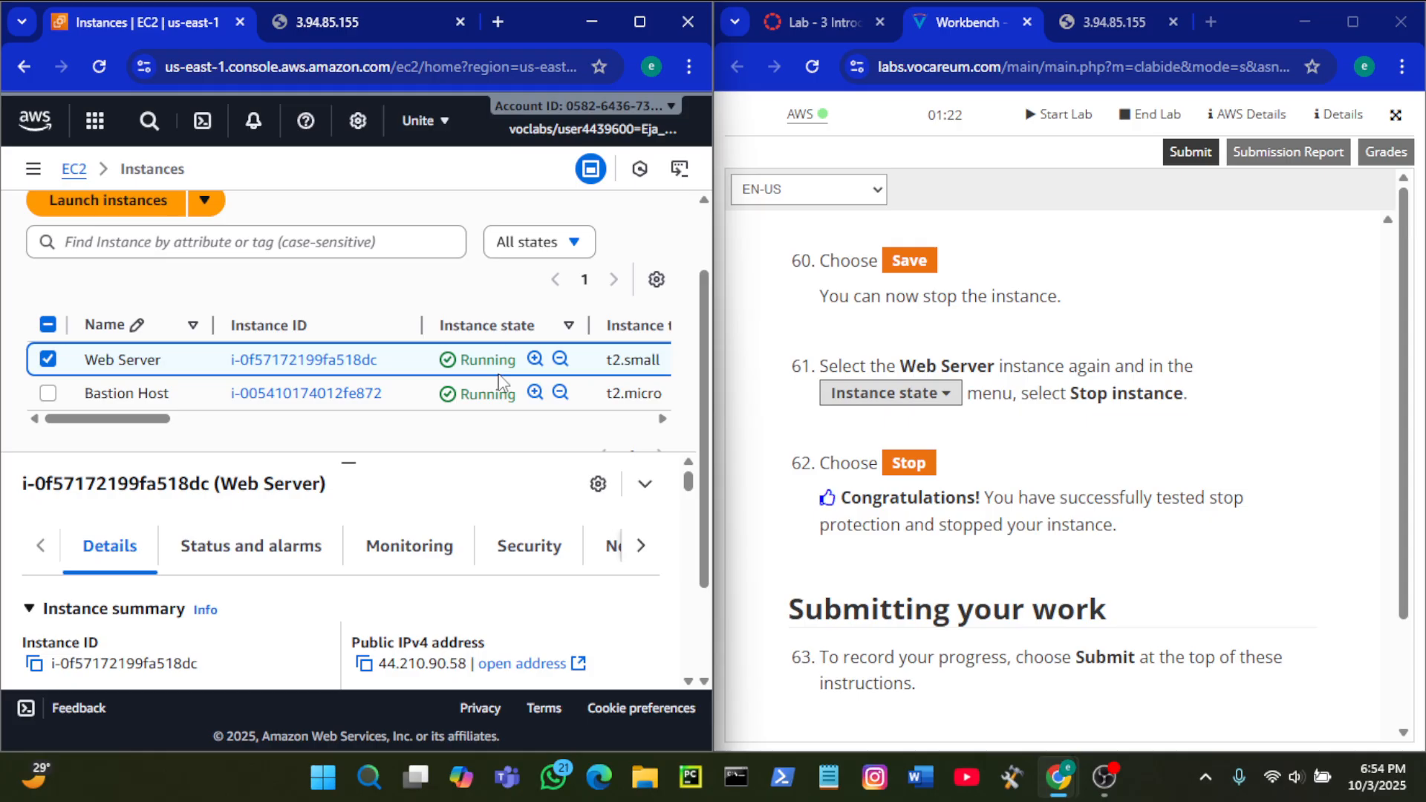
pyautogui.scroll(1, 499, 380)
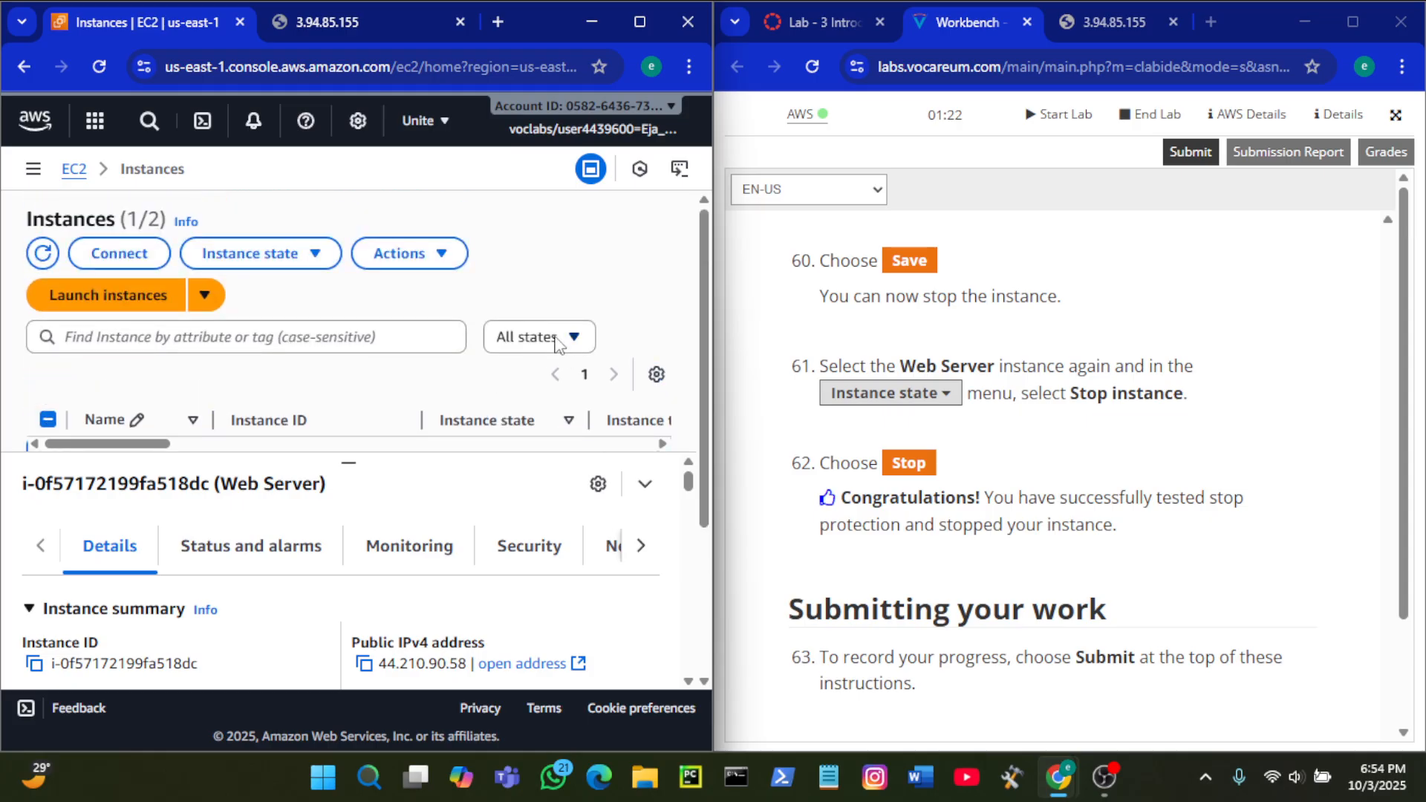
pyautogui.click(316, 255)
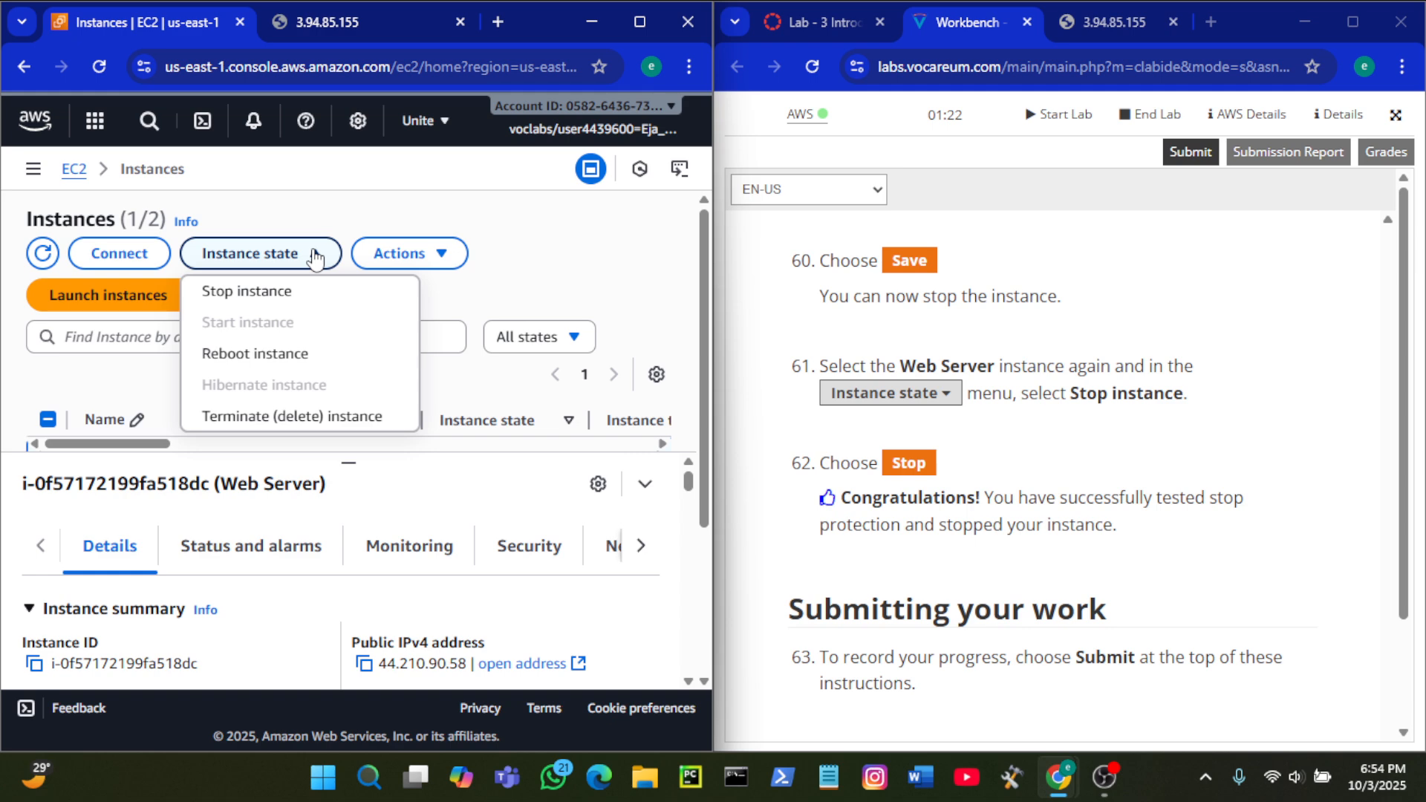
pyautogui.click(313, 296)
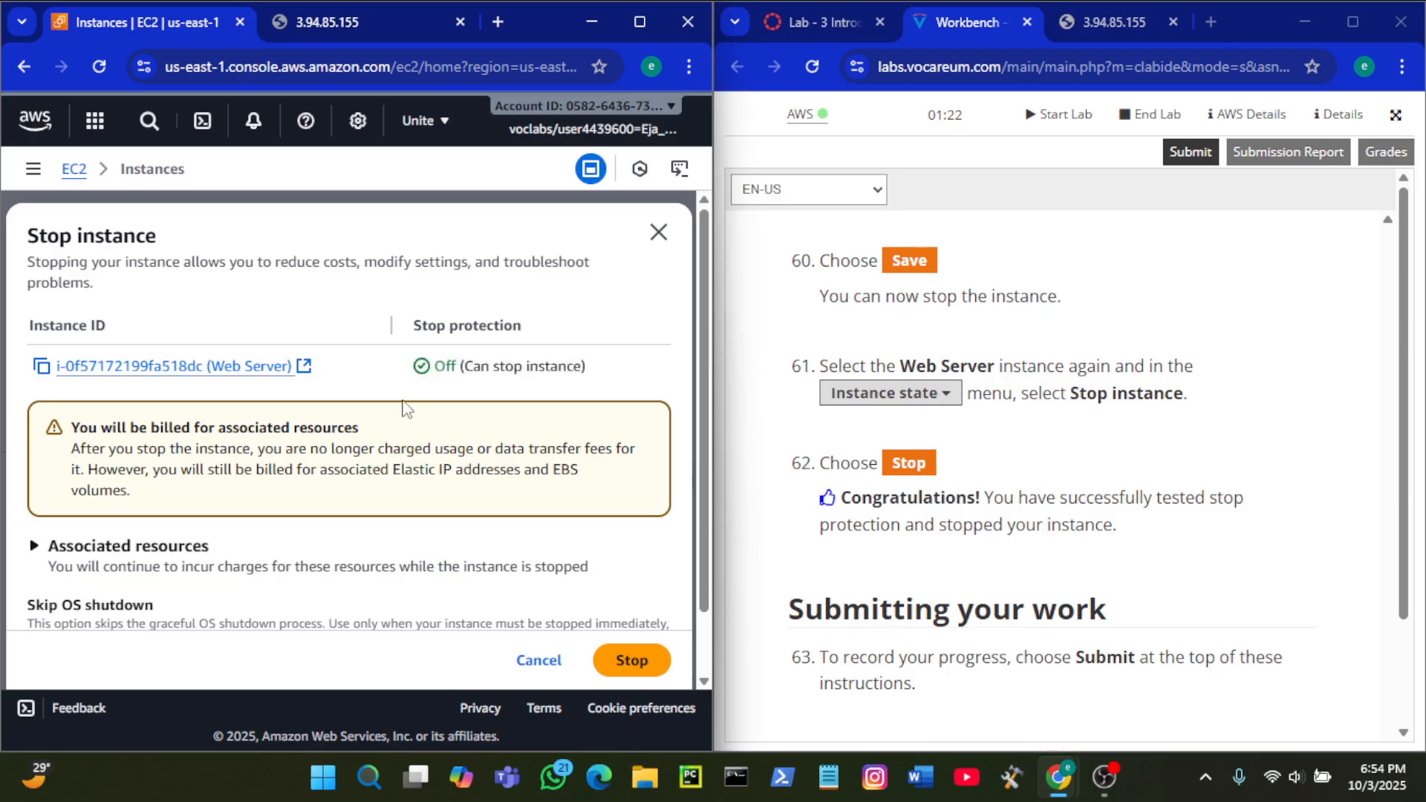
pyautogui.click(635, 661)
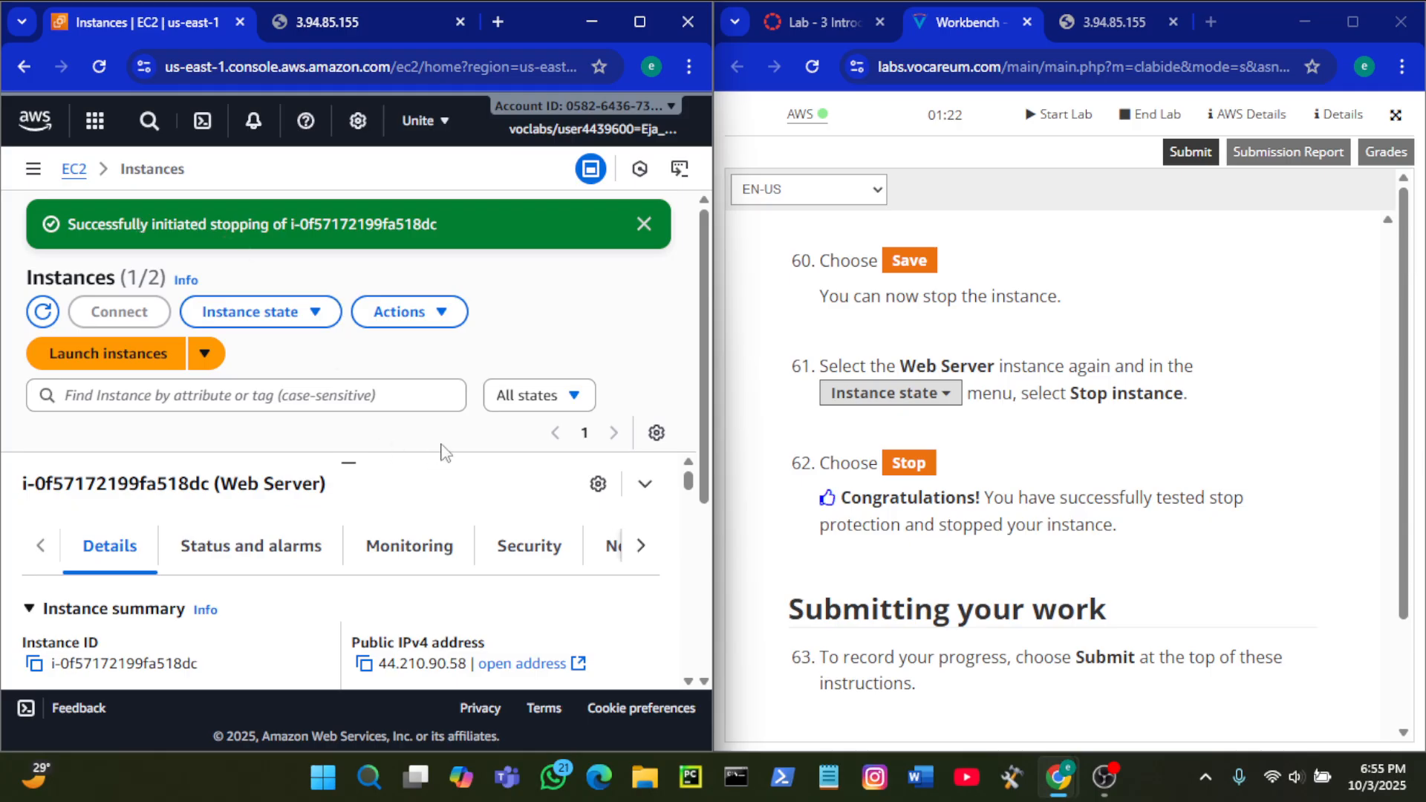
pyautogui.scroll(-2, 454, 446)
pyautogui.scroll(-1, 455, 451)
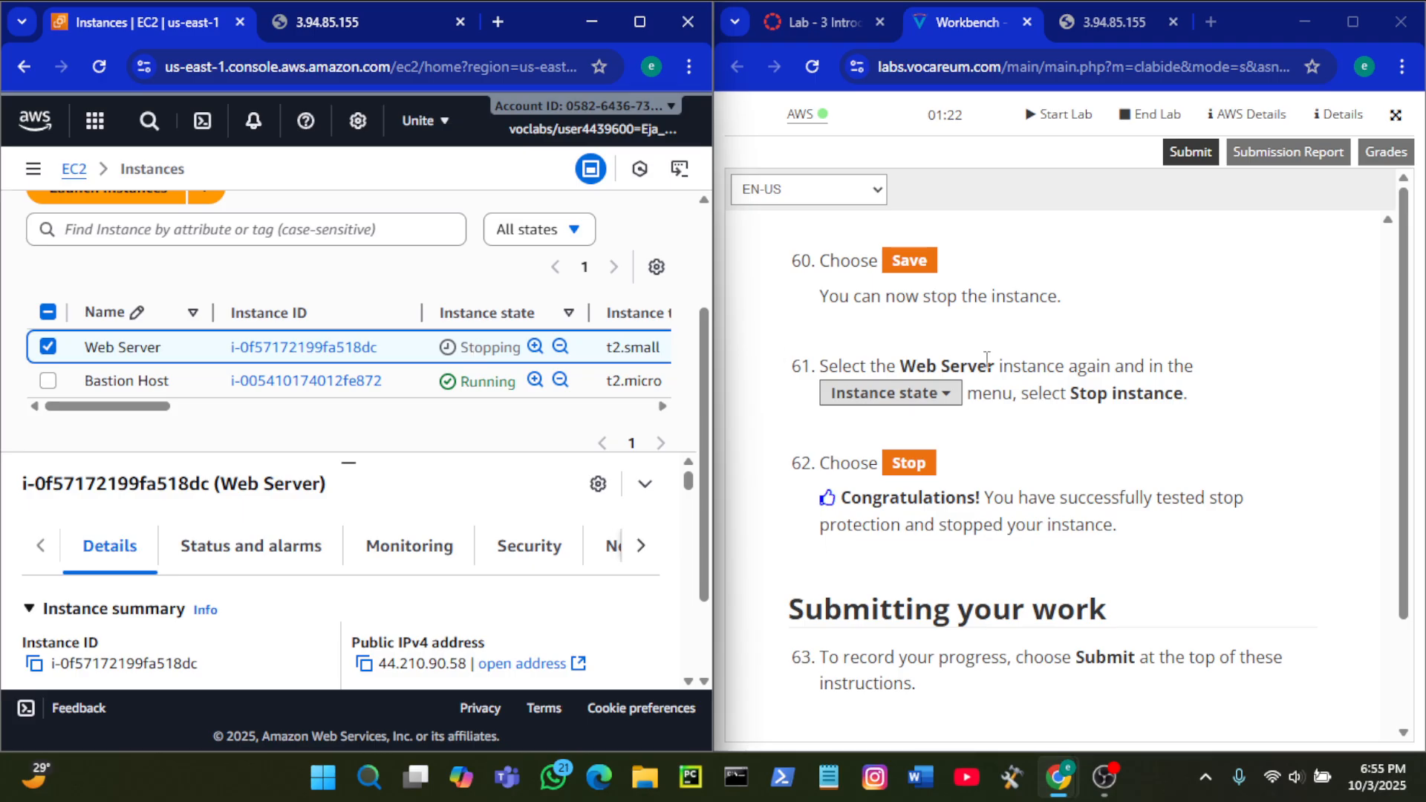
# Step: Read the lab's submission instructions, submit the work for grading and confirm the submission
pyautogui.scroll(-3, 989, 360)
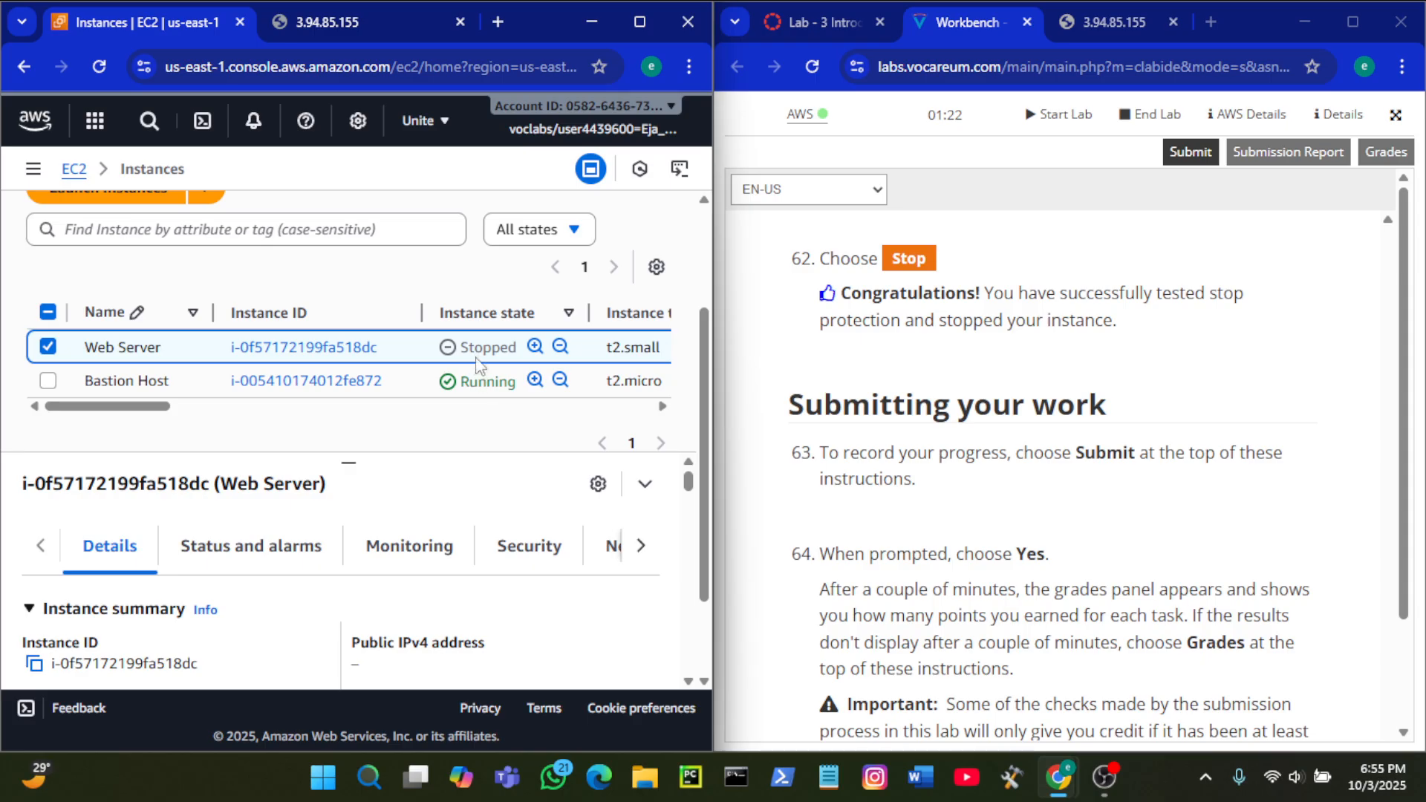
pyautogui.scroll(-2, 924, 412)
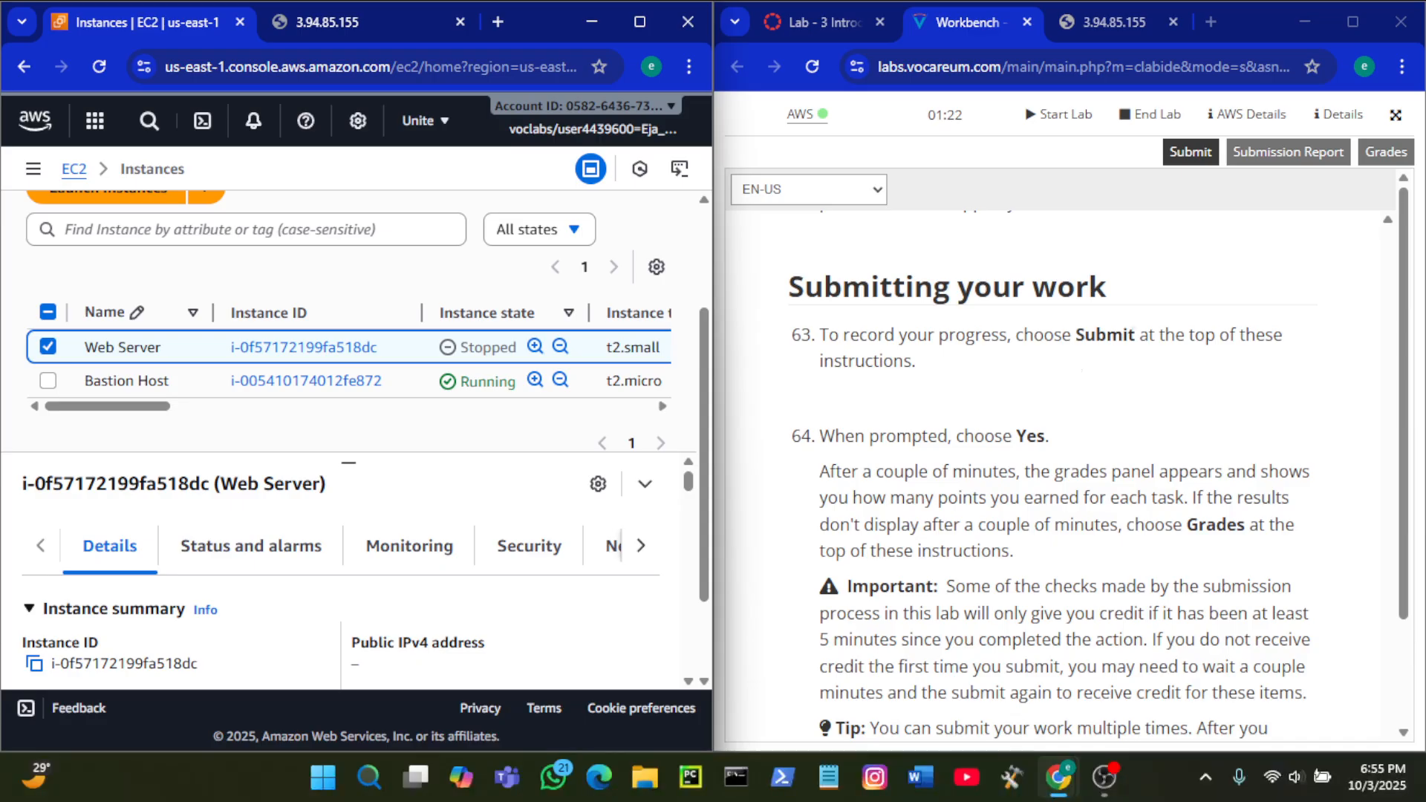
pyautogui.click(1191, 154)
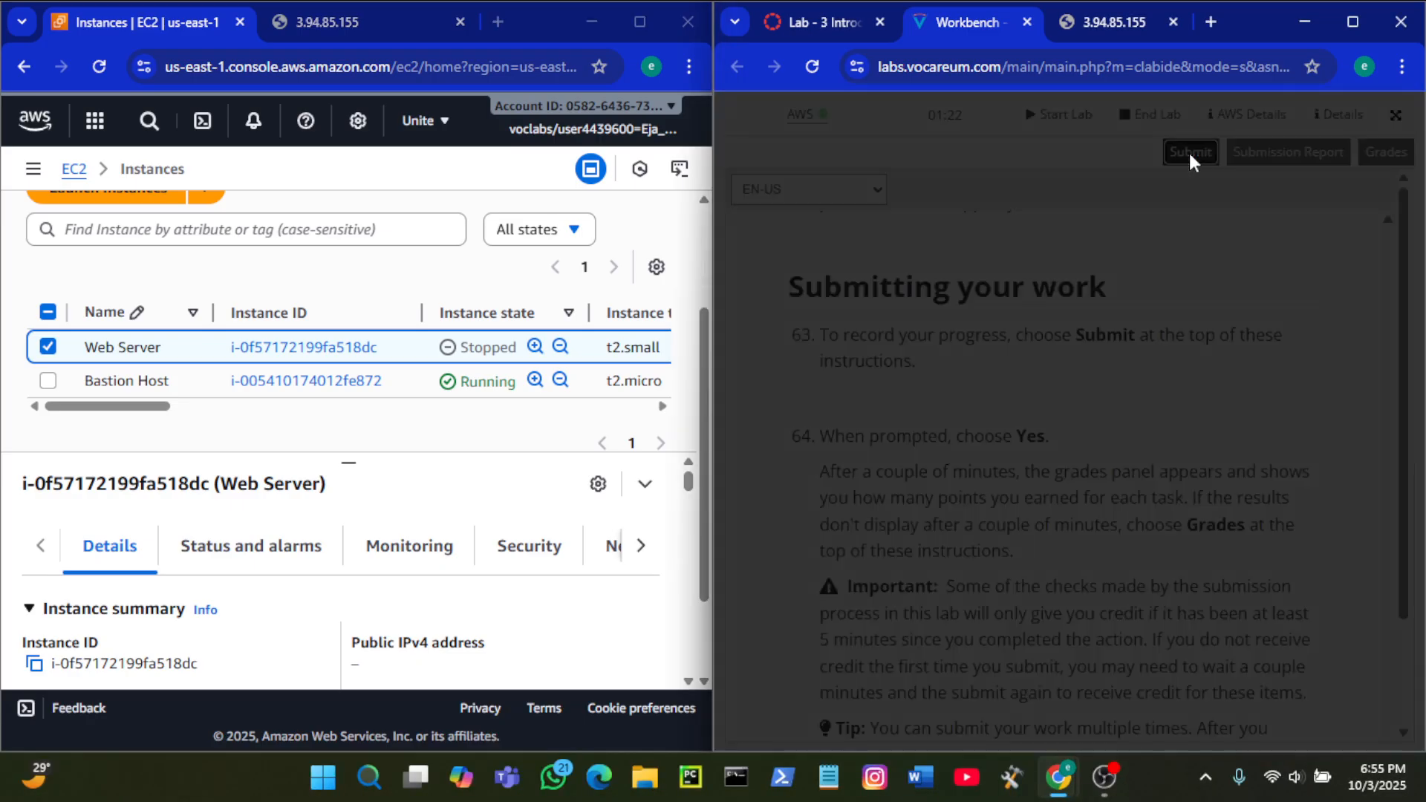
pyautogui.click(1230, 199)
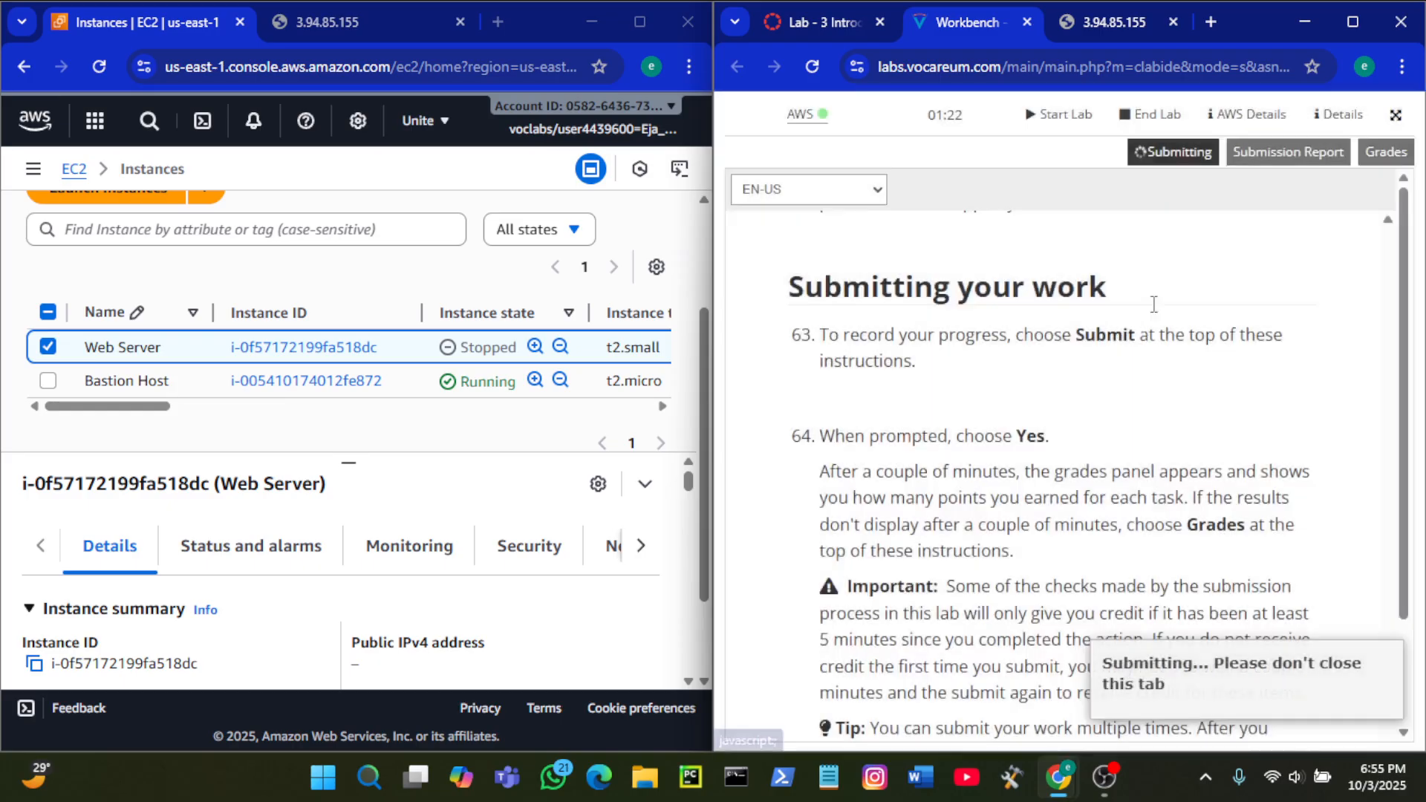
pyautogui.scroll(-2, 1135, 384)
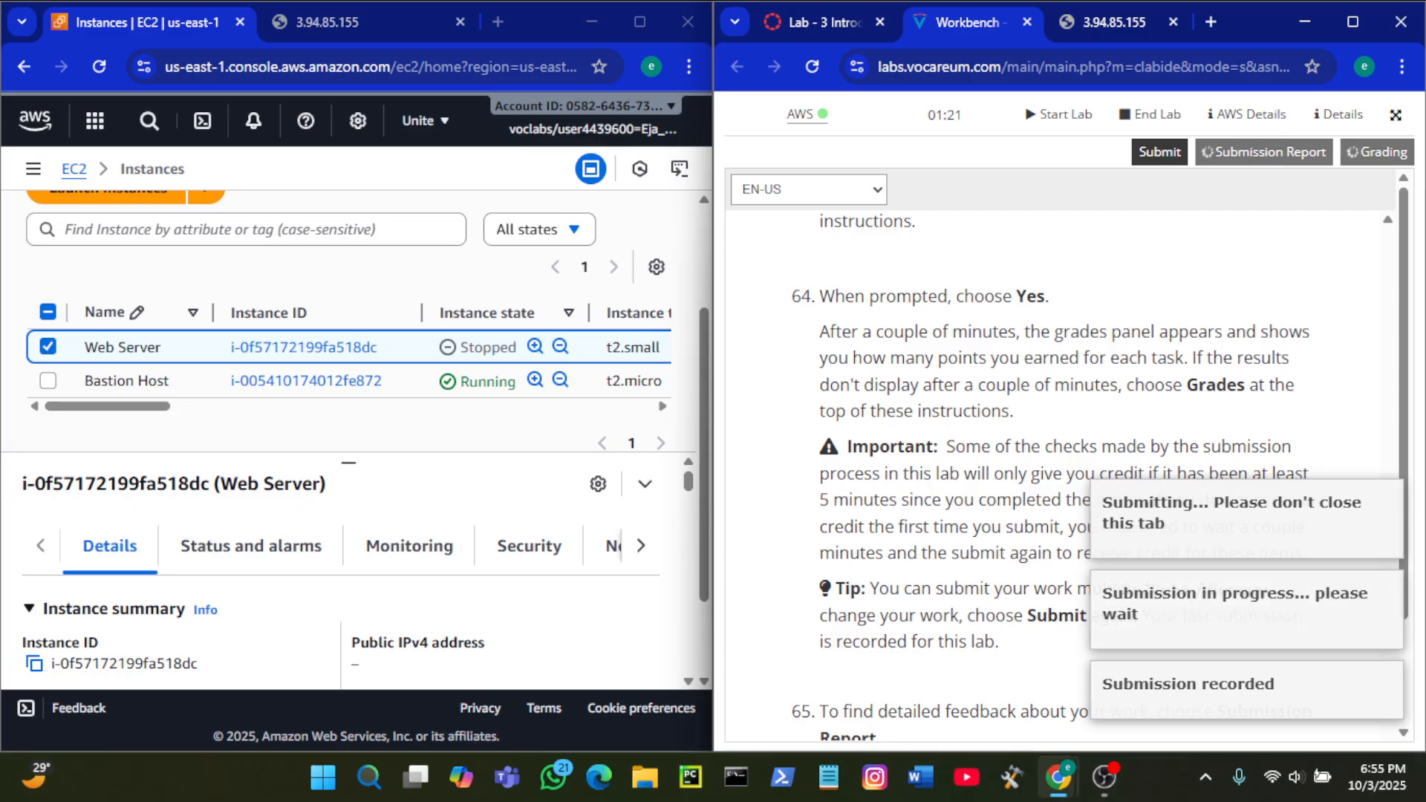
pyautogui.moveTo(1104, 795)
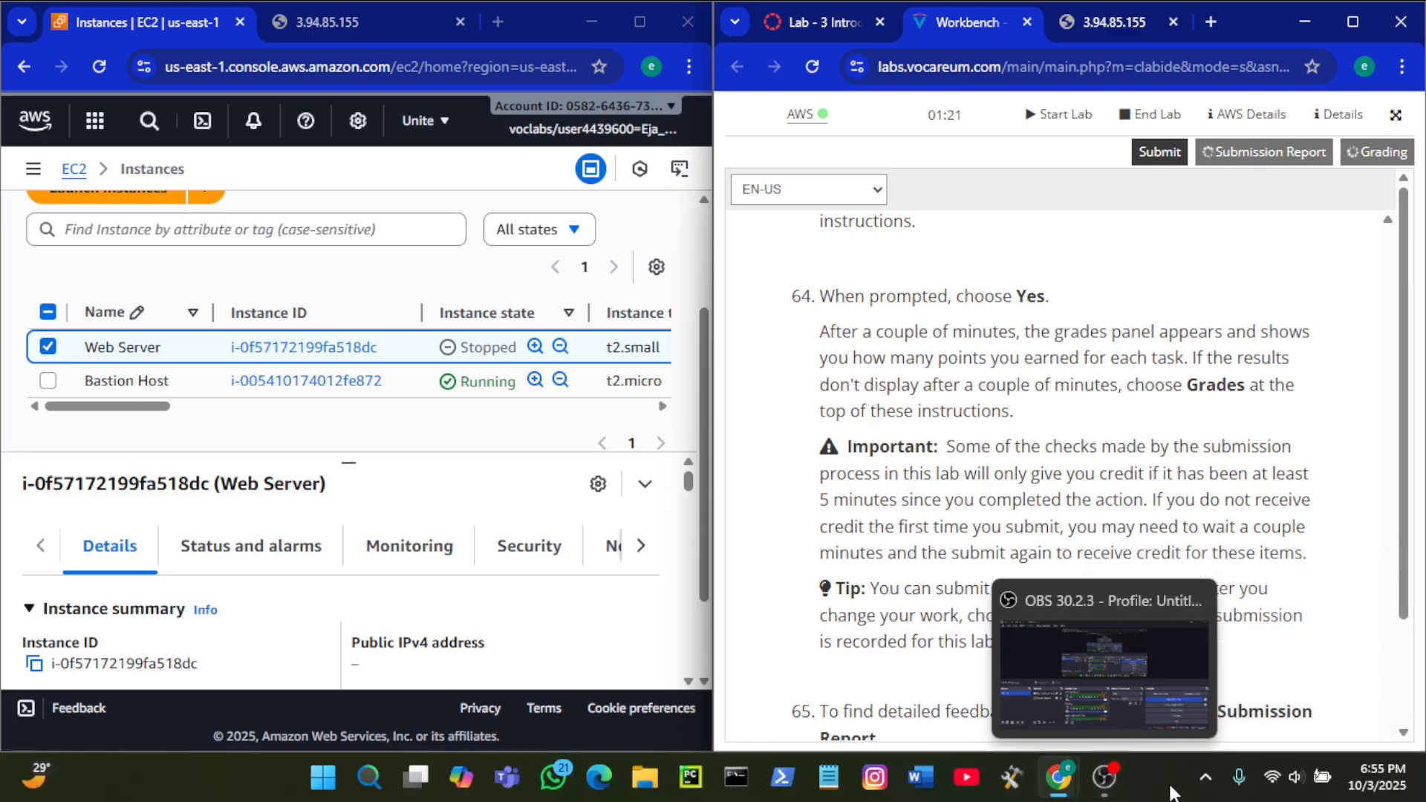
pyautogui.click(1105, 777)
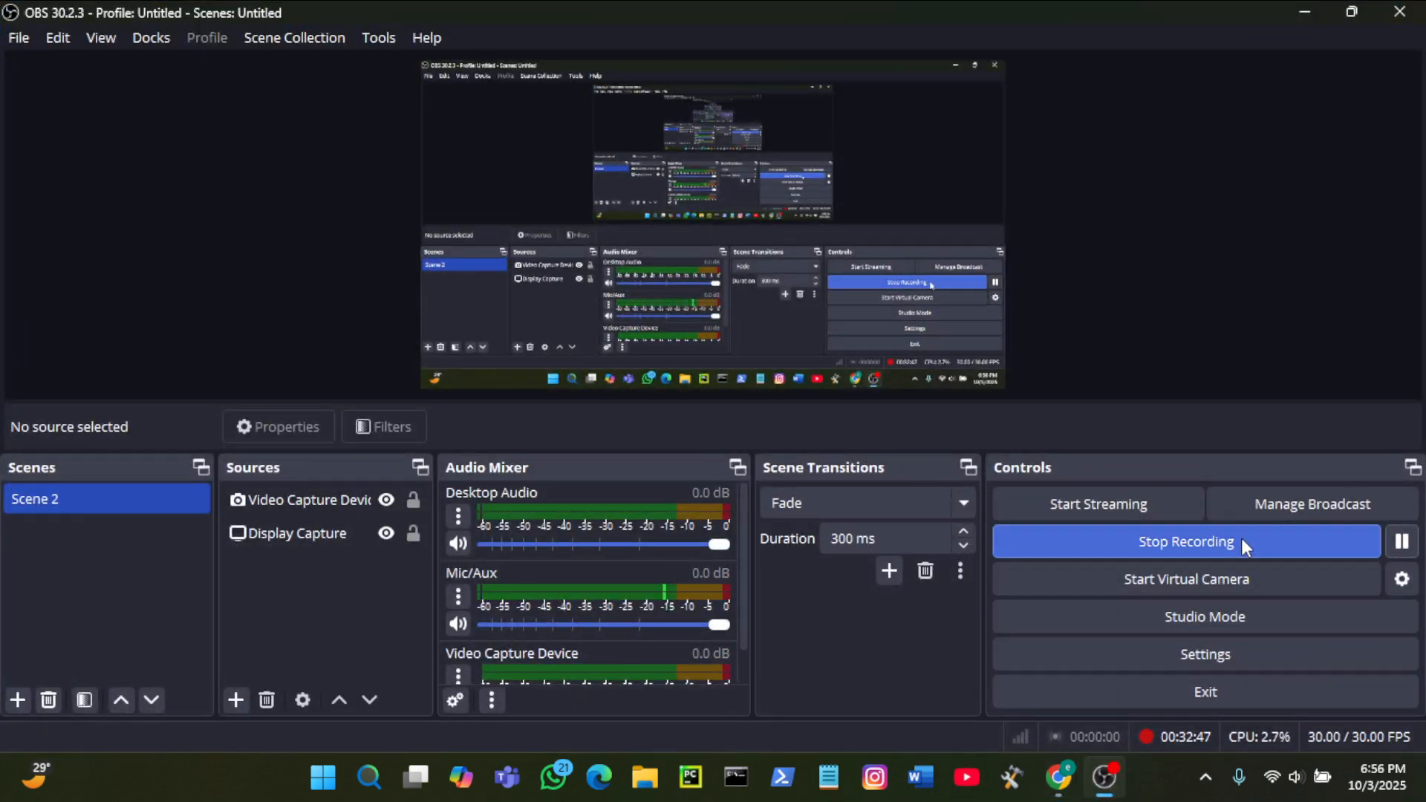